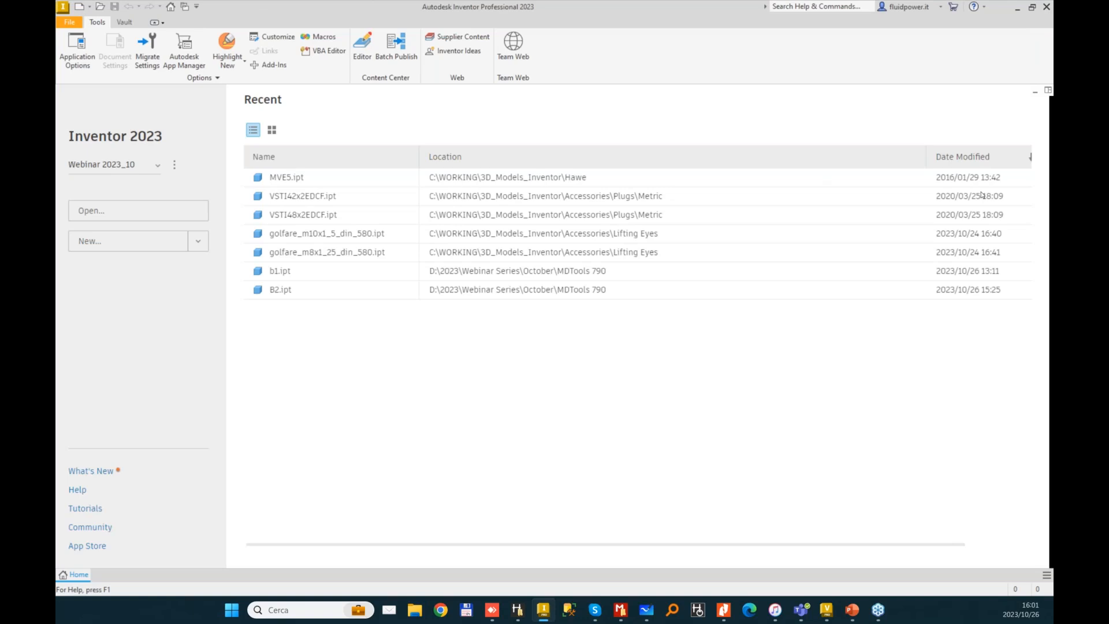
- Create a new part from the Standard.ipt template and display the MDTools 790 commands
{"action": "left_click_drag", "start_coordinate": [981, 195], "coordinate": [594, 45]}
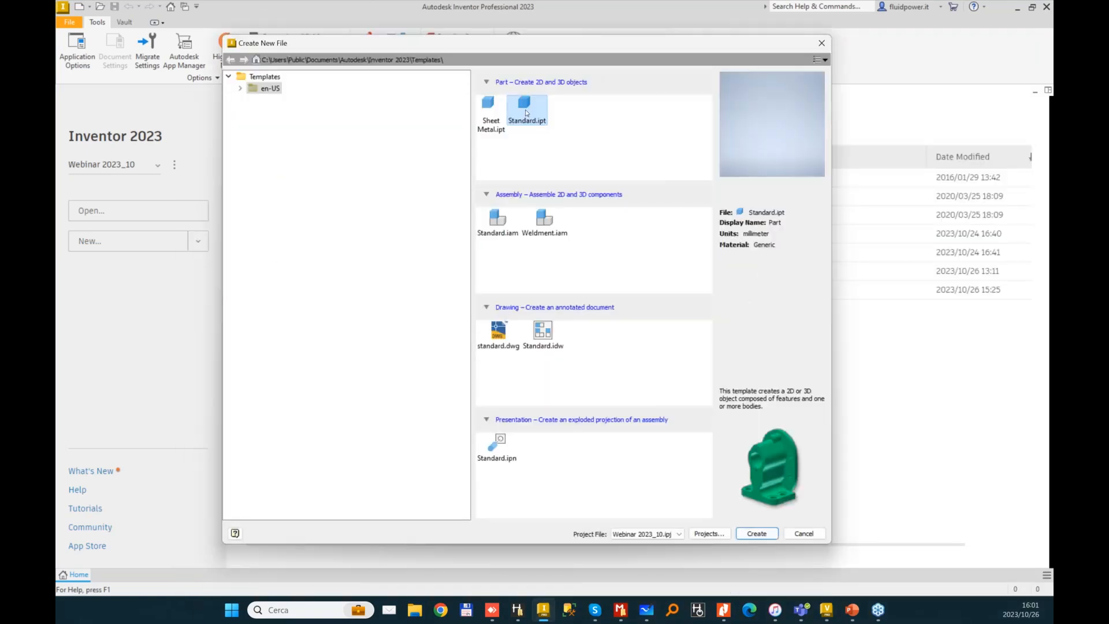
{"action": "double_click", "coordinate": [527, 113]}
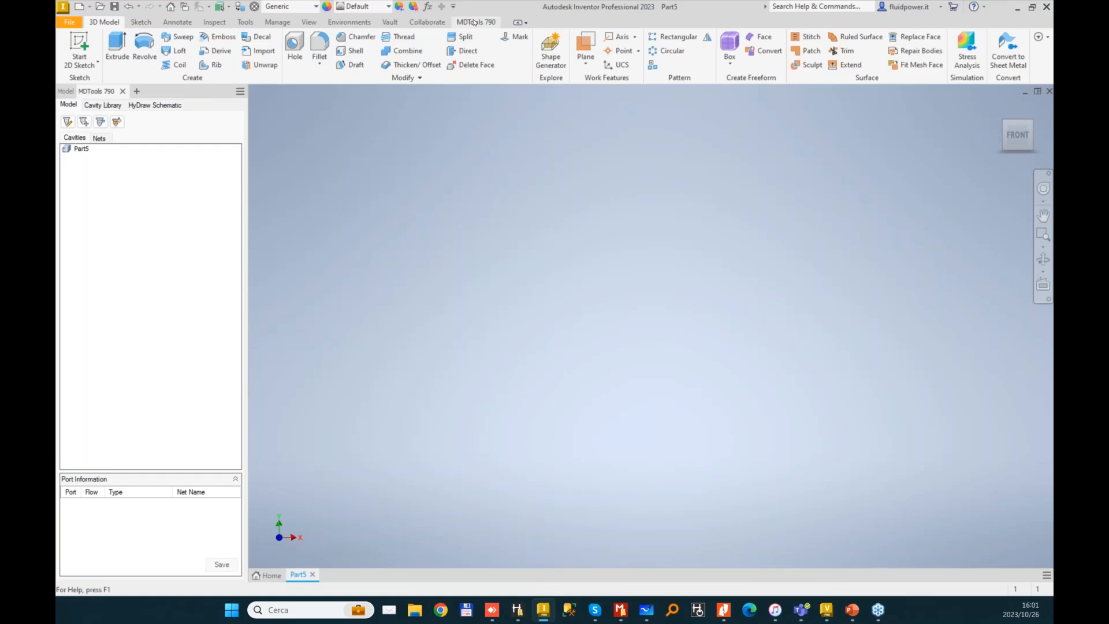
{"action": "left_click", "coordinate": [474, 22]}
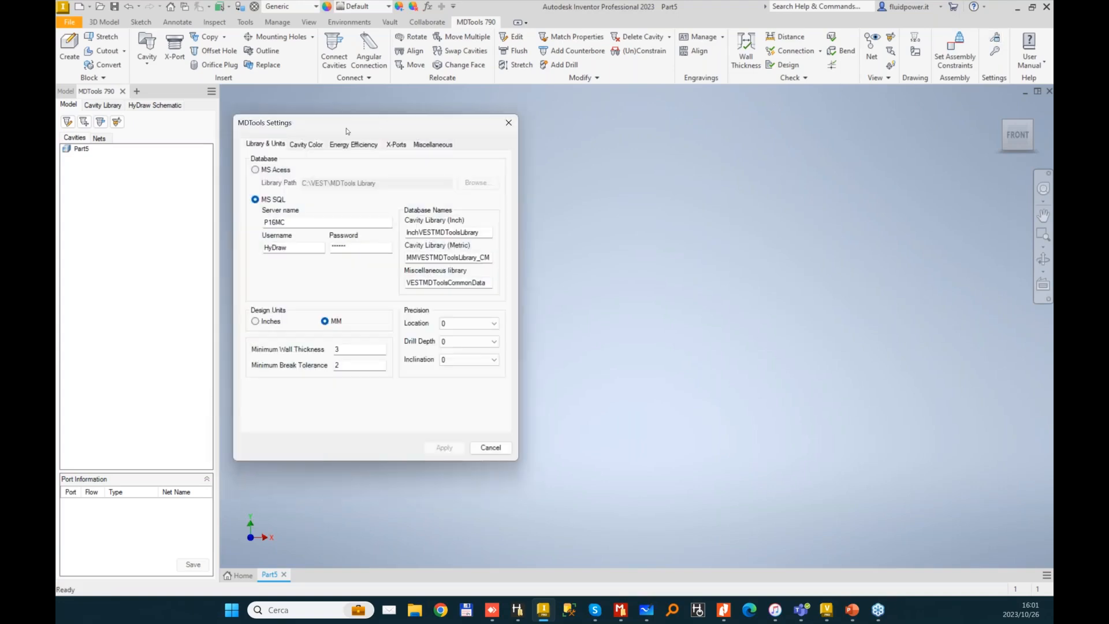
- In the MDTools settings, compare the MS Access and MS SQL database options, keep MS SQL, and examine the miscellaneous options
{"action": "left_click_drag", "start_coordinate": [361, 123], "coordinate": [443, 112]}
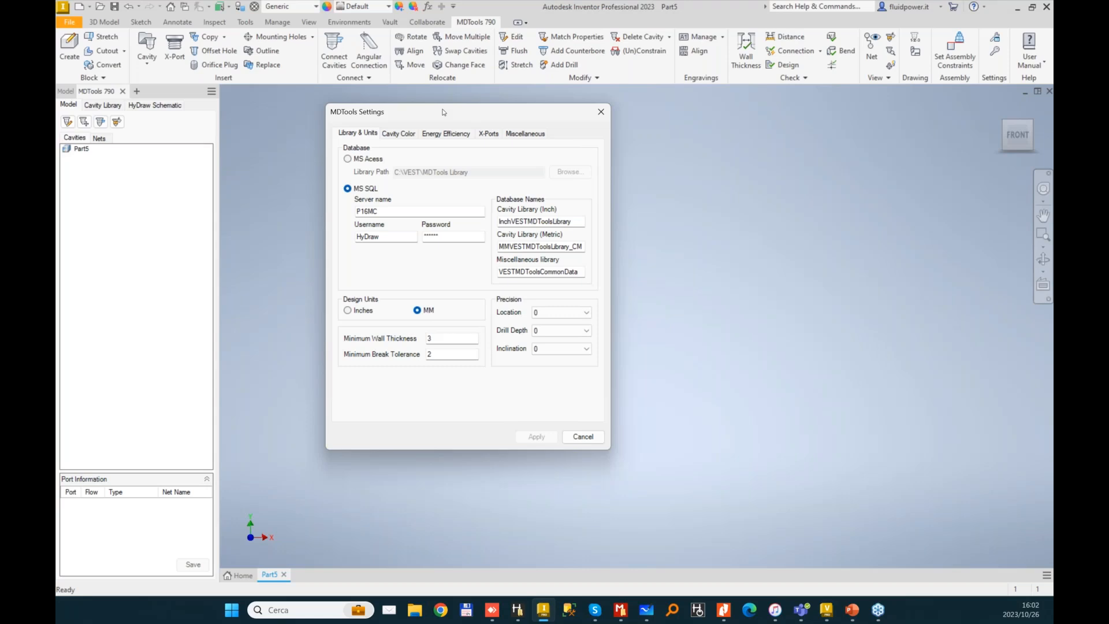
{"action": "left_click_drag", "start_coordinate": [443, 112], "coordinate": [289, 105]}
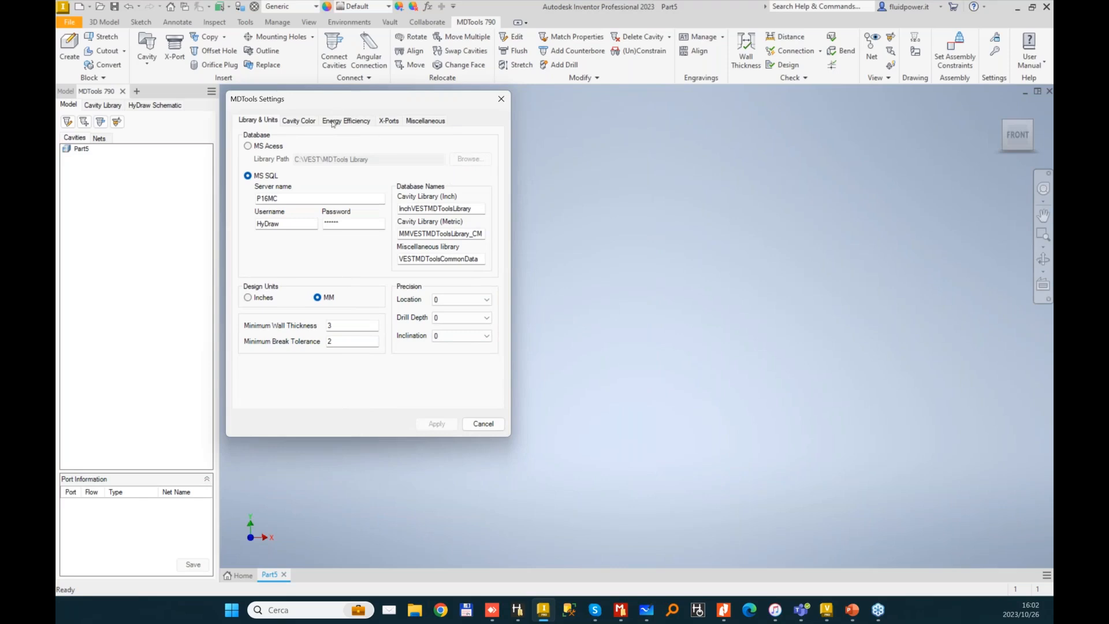
{"action": "left_click_drag", "start_coordinate": [364, 101], "coordinate": [413, 102]}
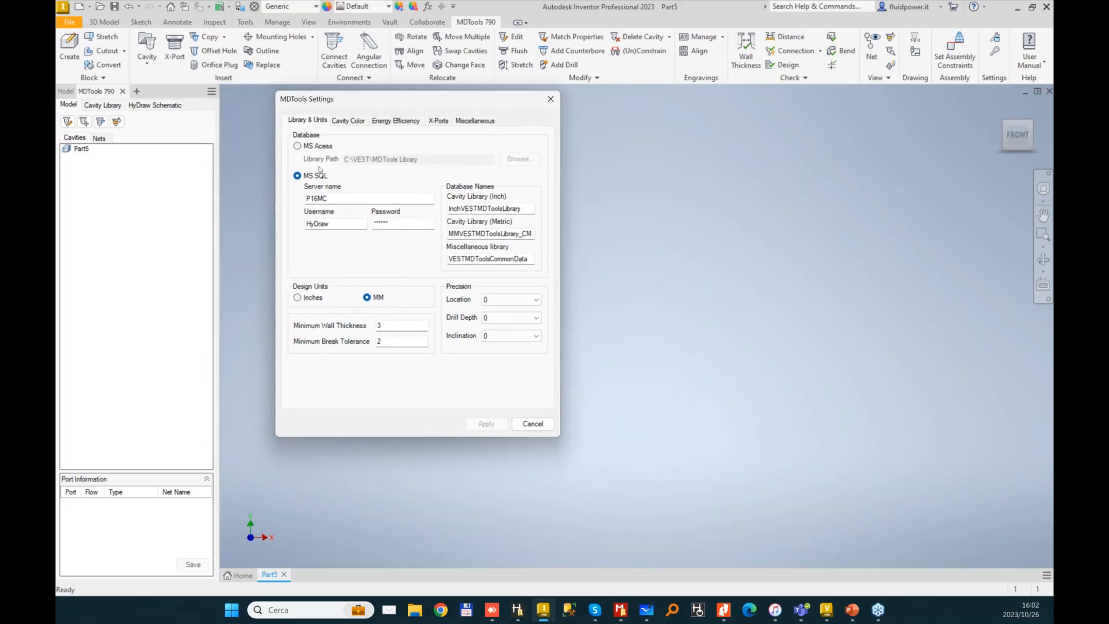
{"action": "left_click", "coordinate": [297, 145]}
{"action": "left_click", "coordinate": [299, 175]}
{"action": "left_click", "coordinate": [482, 121]}
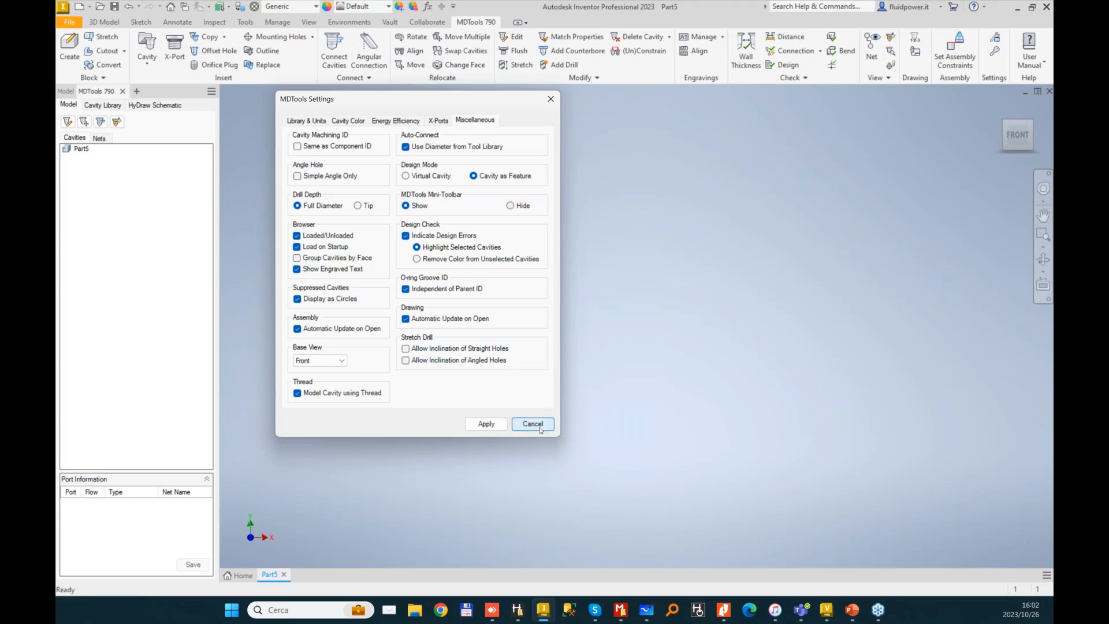
- Switch to MDTools Library Manager and open the M6 cavity from the 0-Fori filettati (Metric) library
{"action": "mouse_move", "coordinate": [617, 612]}
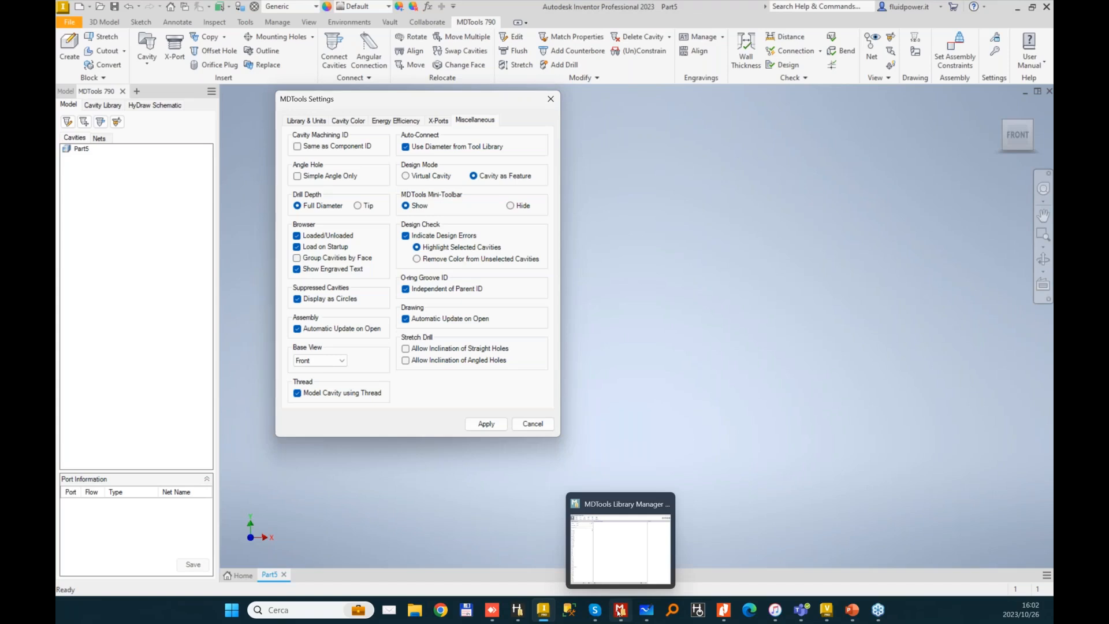
{"action": "left_click", "coordinate": [622, 572]}
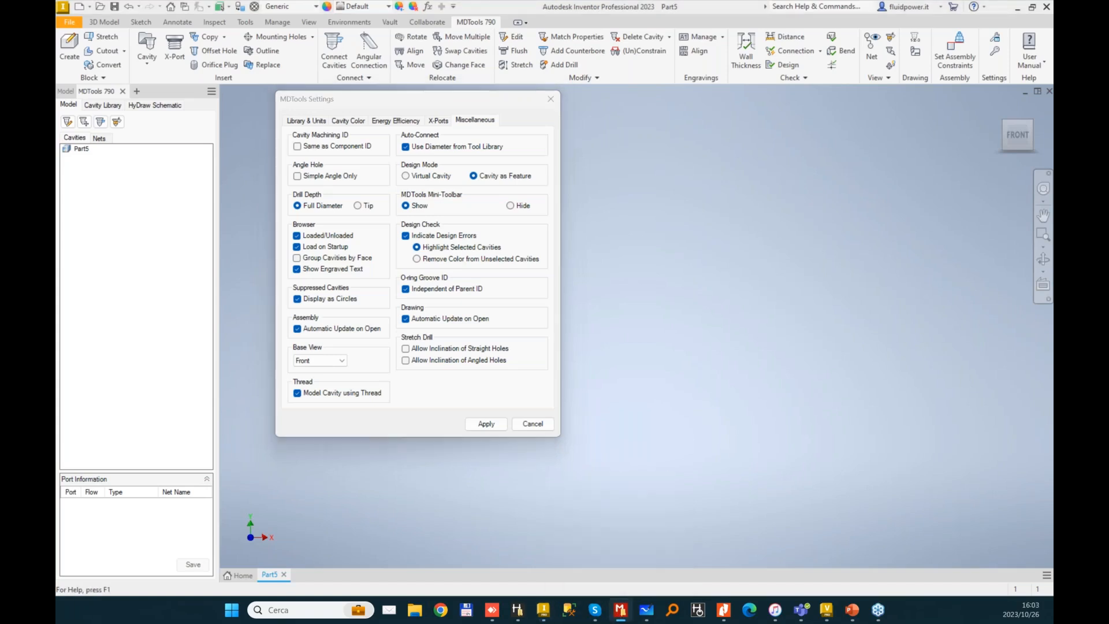
{"action": "left_click_drag", "start_coordinate": [1052, 40], "coordinate": [417, 119]}
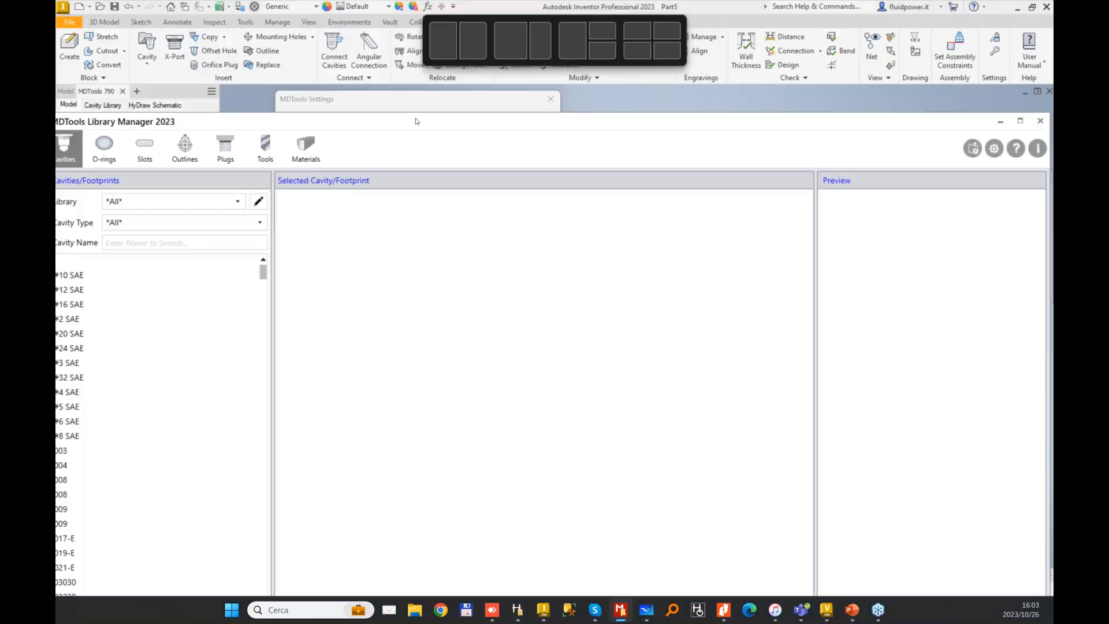
{"action": "double_click", "coordinate": [420, 120]}
{"action": "left_click", "coordinate": [183, 88]}
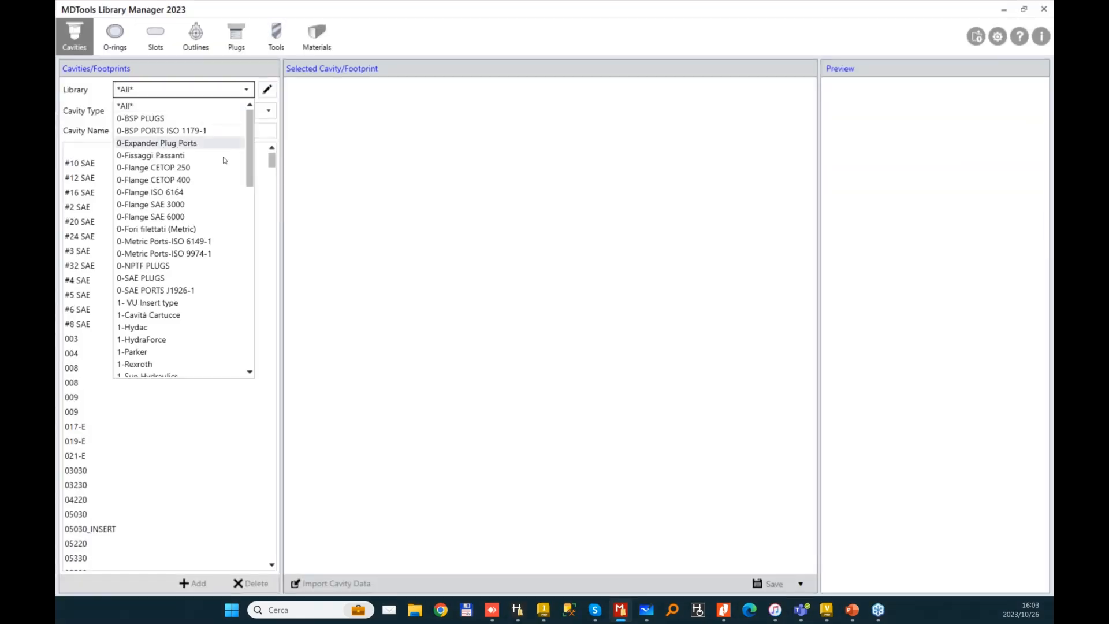
{"action": "left_click", "coordinate": [171, 230]}
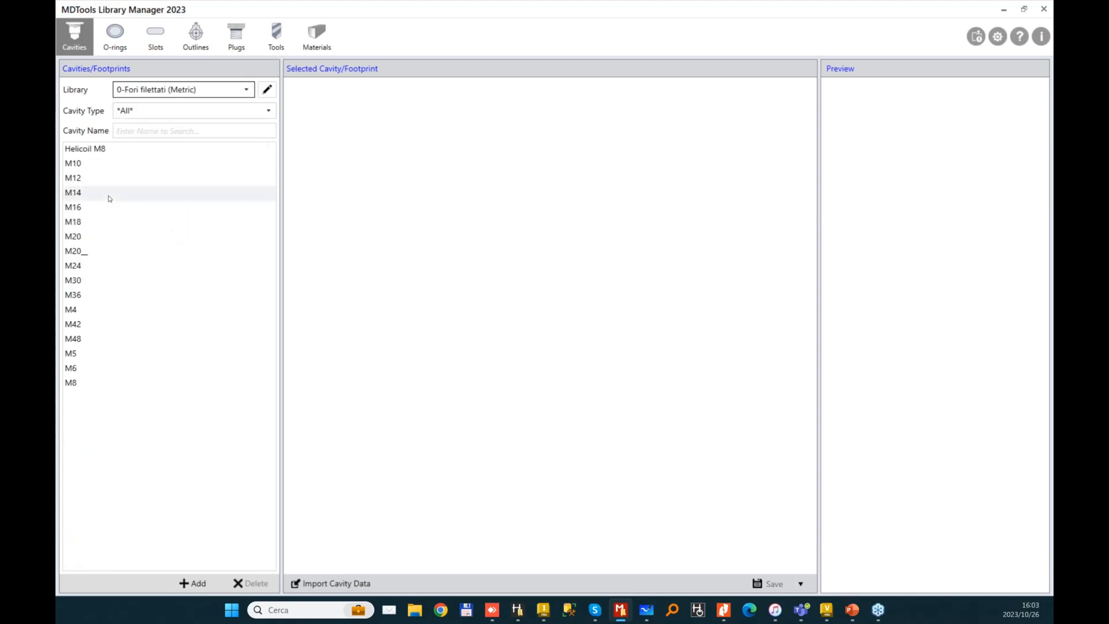
{"action": "left_click", "coordinate": [81, 367]}
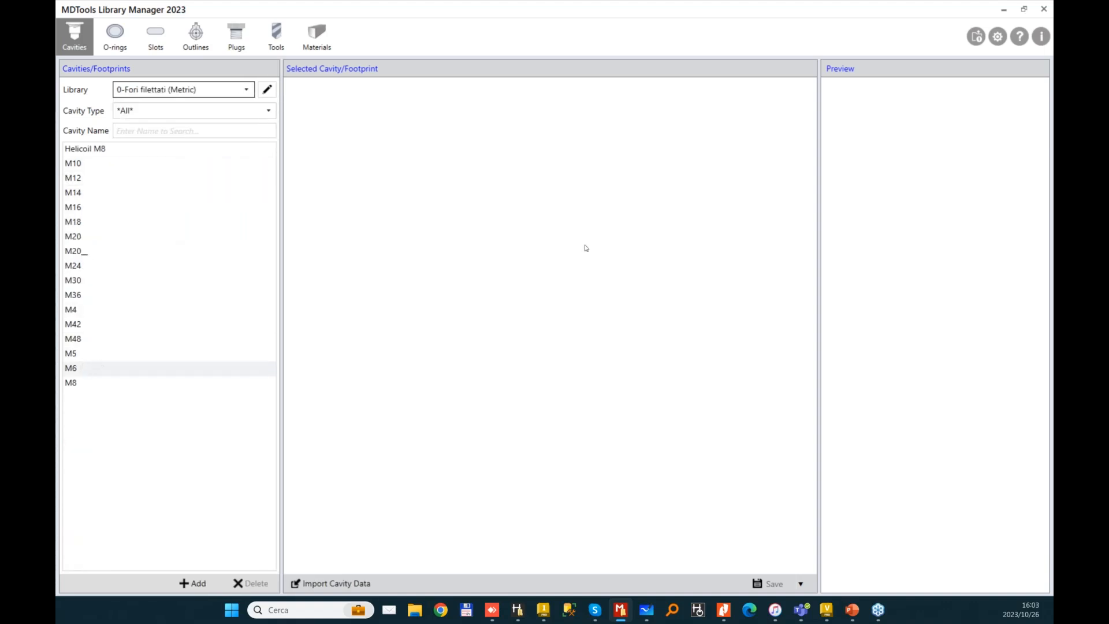
- Examine the M6 cavity's thread size, designation and class, and return to Inventor
{"action": "left_click", "coordinate": [323, 461]}
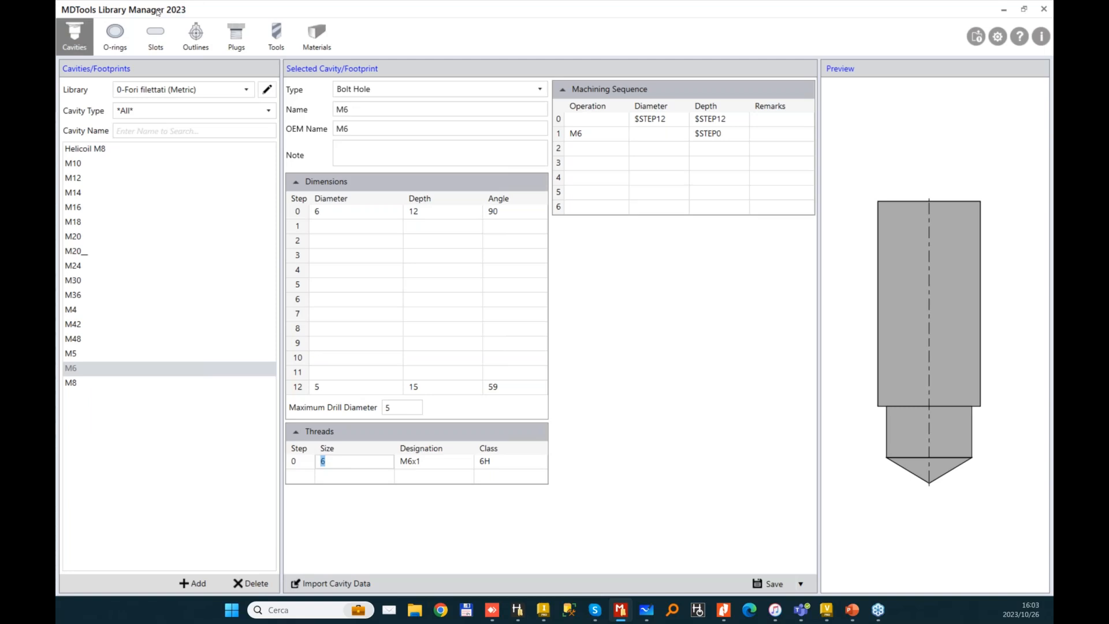
{"action": "left_click", "coordinate": [339, 460]}
{"action": "left_click", "coordinate": [321, 461]}
{"action": "left_click", "coordinate": [431, 462]}
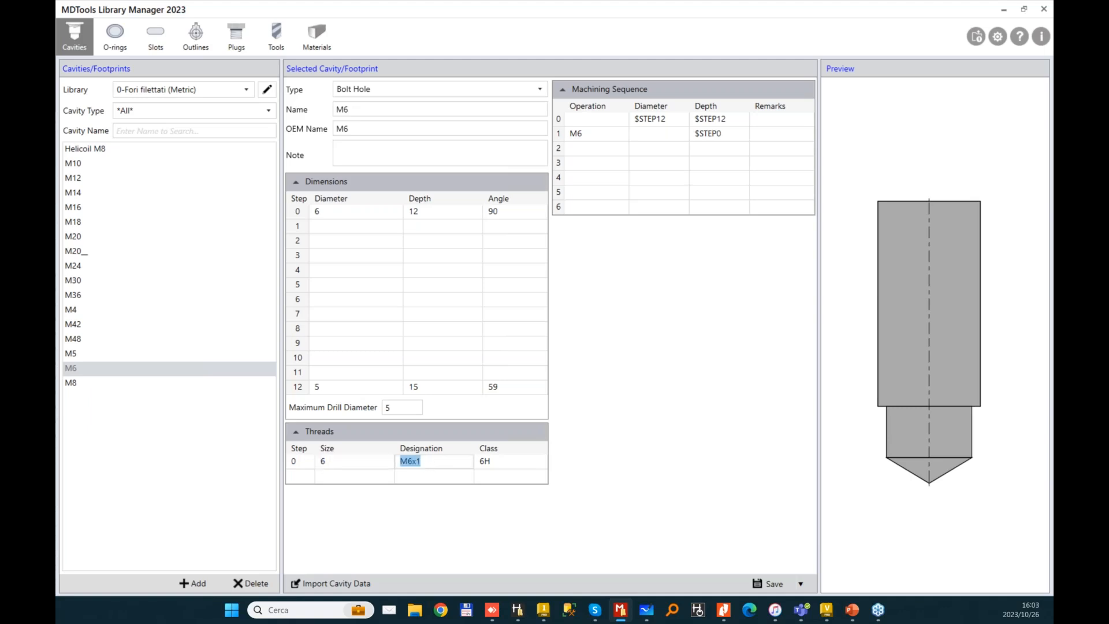
{"action": "left_click", "coordinate": [508, 463]}
{"action": "left_click", "coordinate": [364, 464]}
{"action": "left_click", "coordinate": [439, 463]}
{"action": "left_click", "coordinate": [363, 463]}
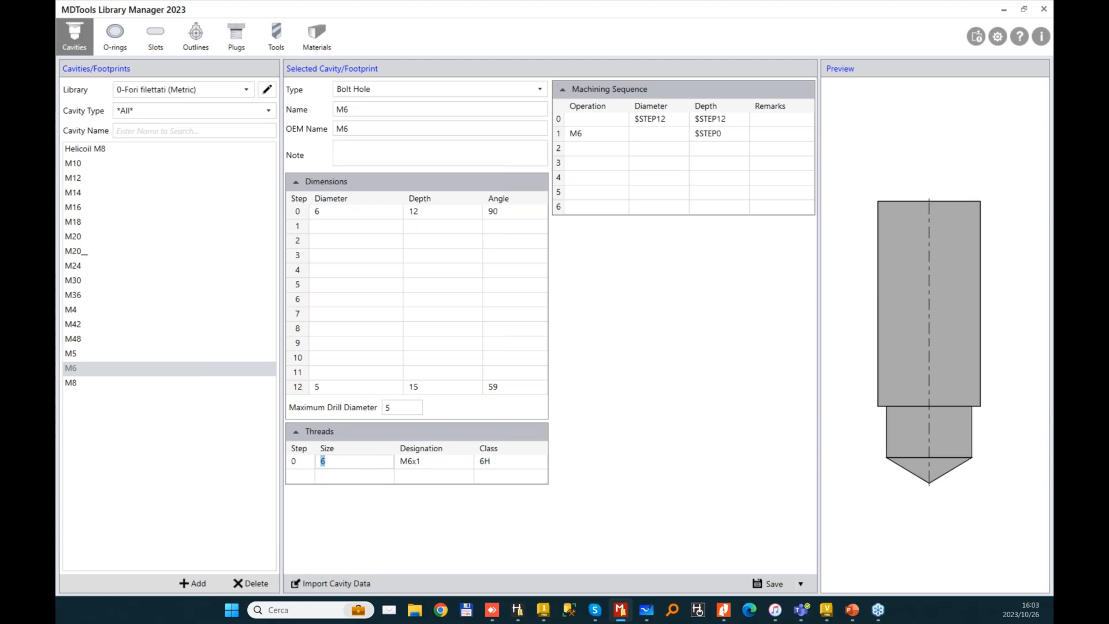
{"action": "left_click", "coordinate": [420, 463]}
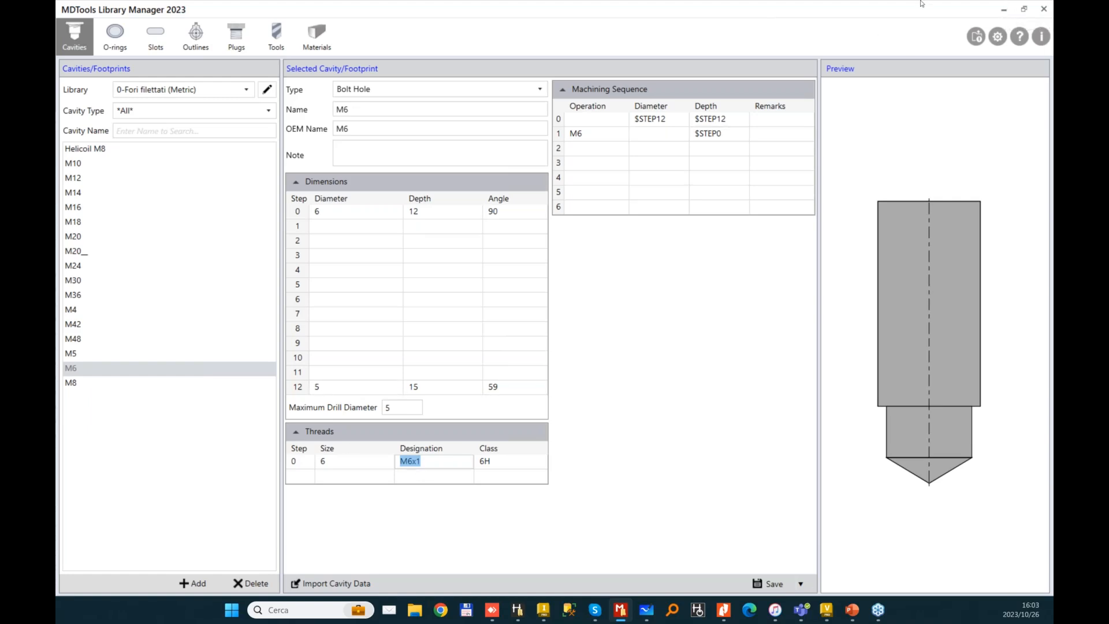
{"action": "left_click", "coordinate": [1003, 10]}
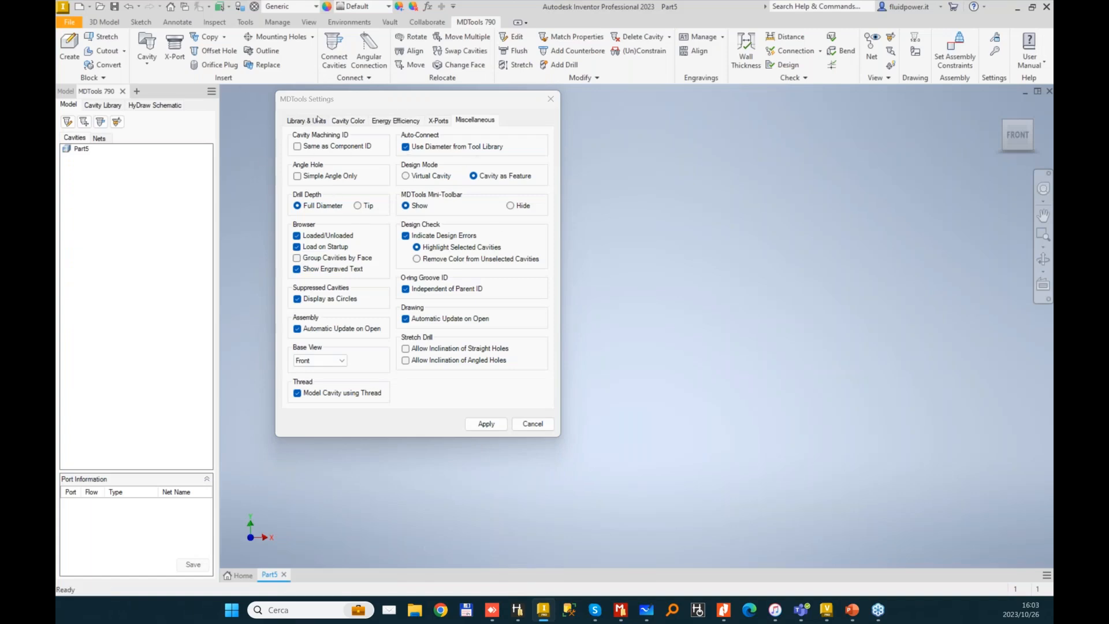
- Review the cavity color, energy efficiency and X-Ports preferred cavity settings of MDTools, apply them and close the settings
{"action": "left_click", "coordinate": [349, 120]}
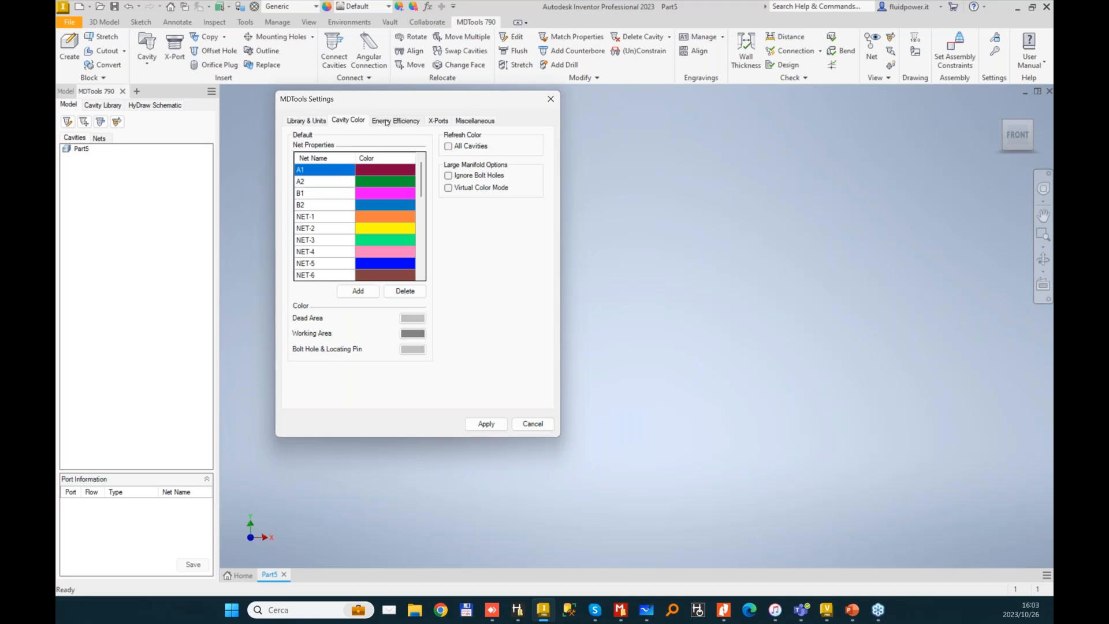
{"action": "left_click", "coordinate": [386, 121]}
{"action": "left_click", "coordinate": [438, 121]}
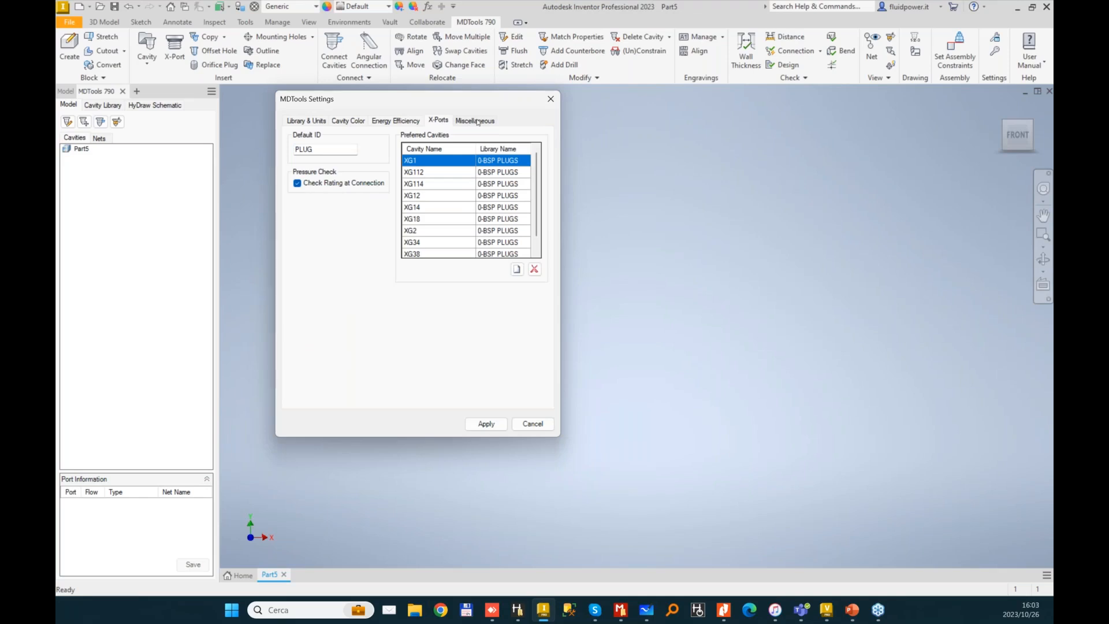
{"action": "scroll", "coordinate": [532, 197], "scroll_direction": "down", "scroll_amount": 1}
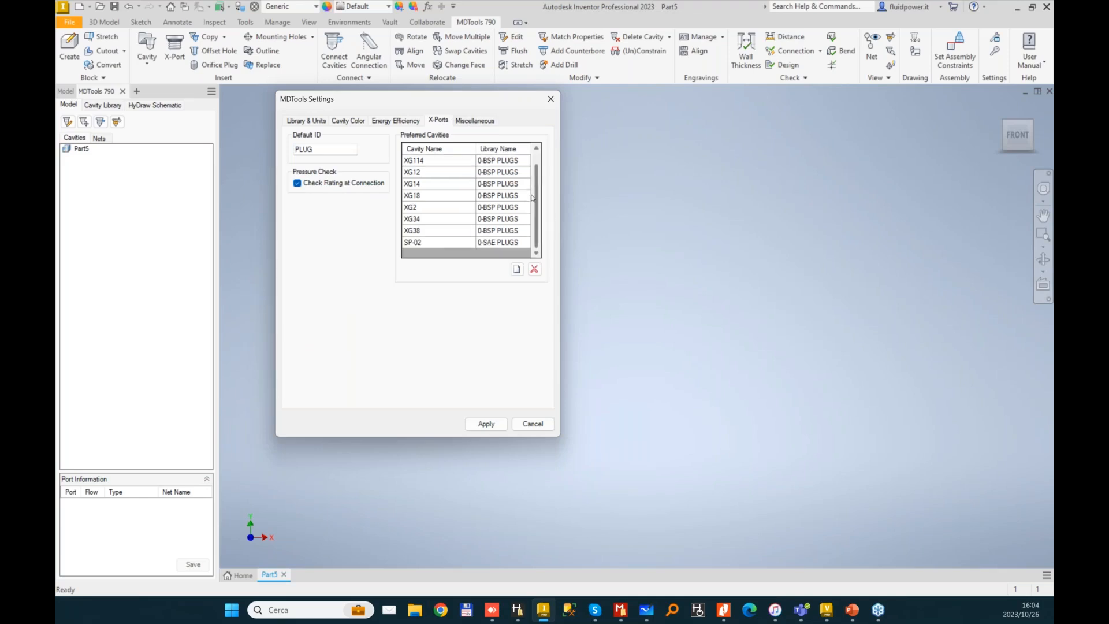
{"action": "scroll", "coordinate": [531, 197], "scroll_direction": "up", "scroll_amount": 1}
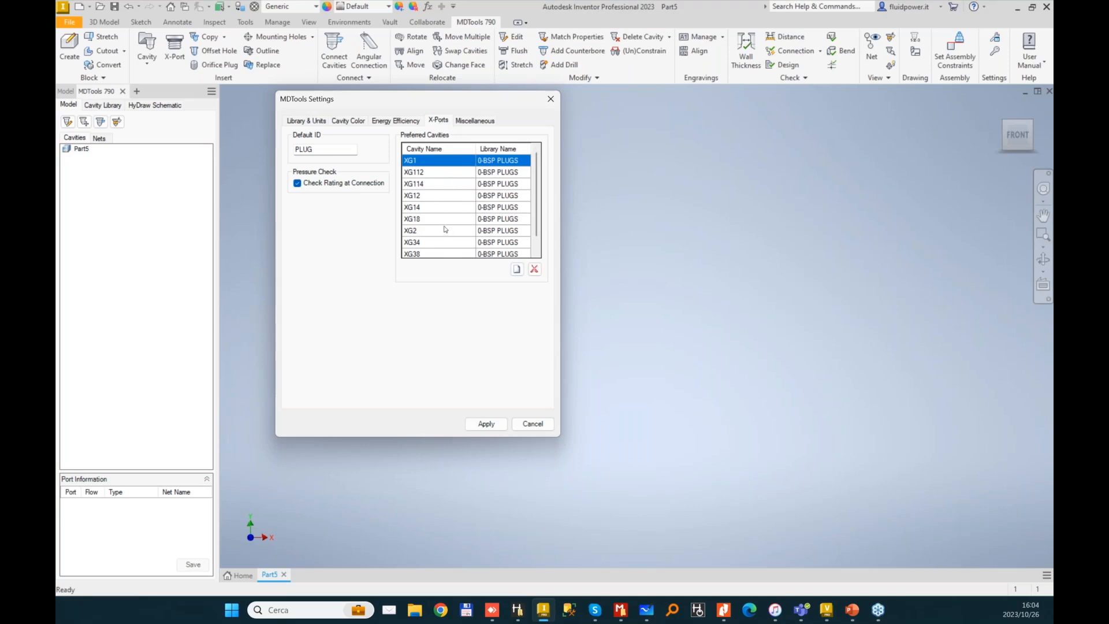
{"action": "scroll", "coordinate": [446, 229], "scroll_direction": "down", "scroll_amount": 1}
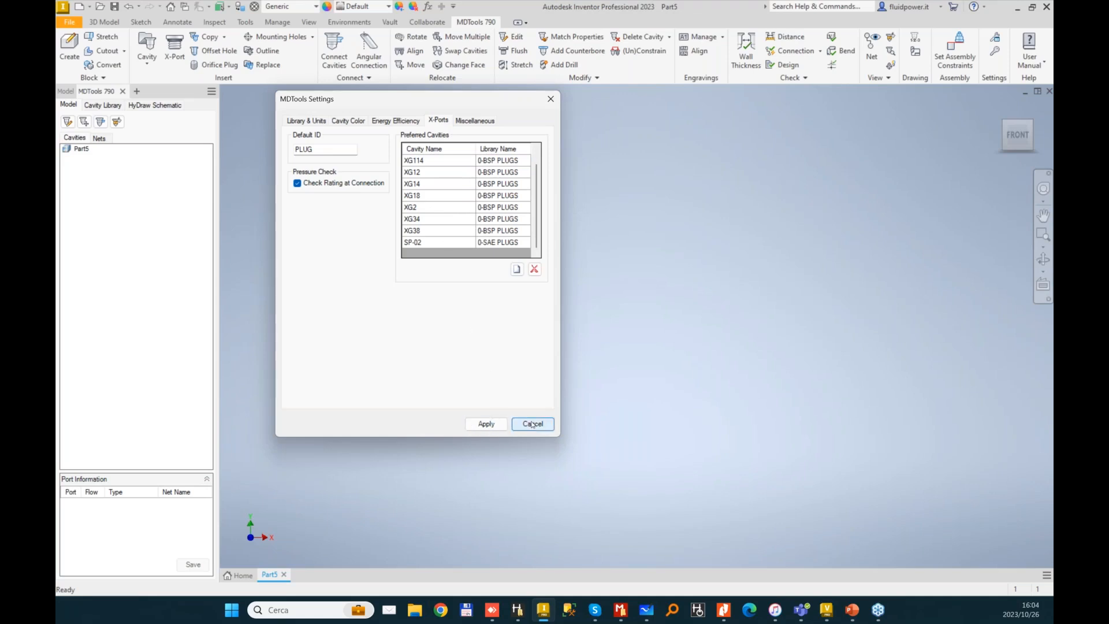
{"action": "left_click", "coordinate": [493, 427]}
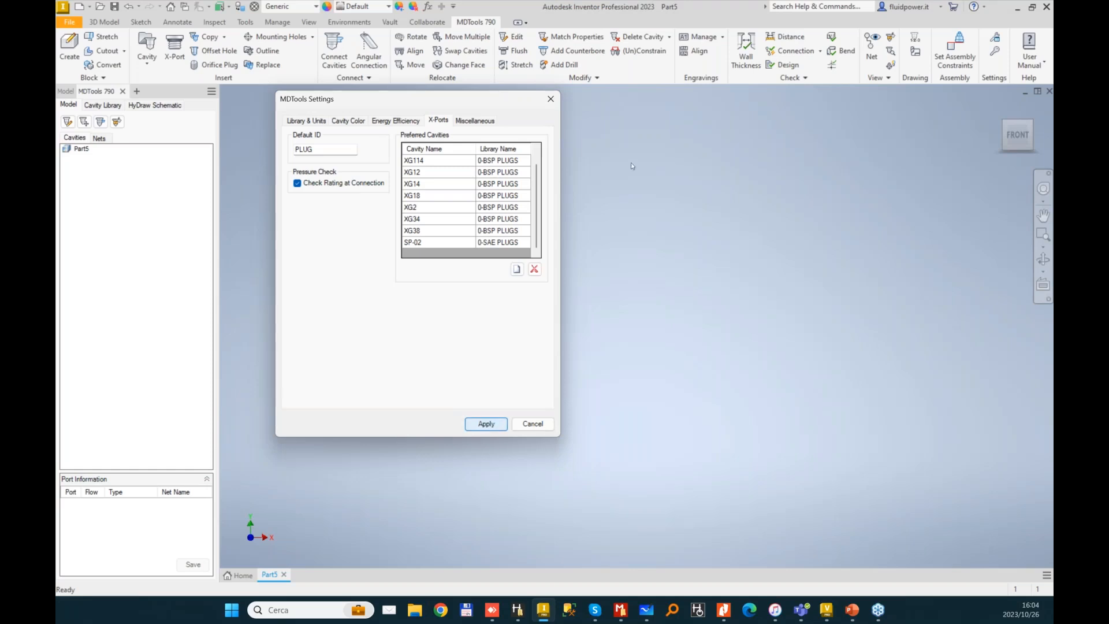
{"action": "left_click", "coordinate": [534, 426]}
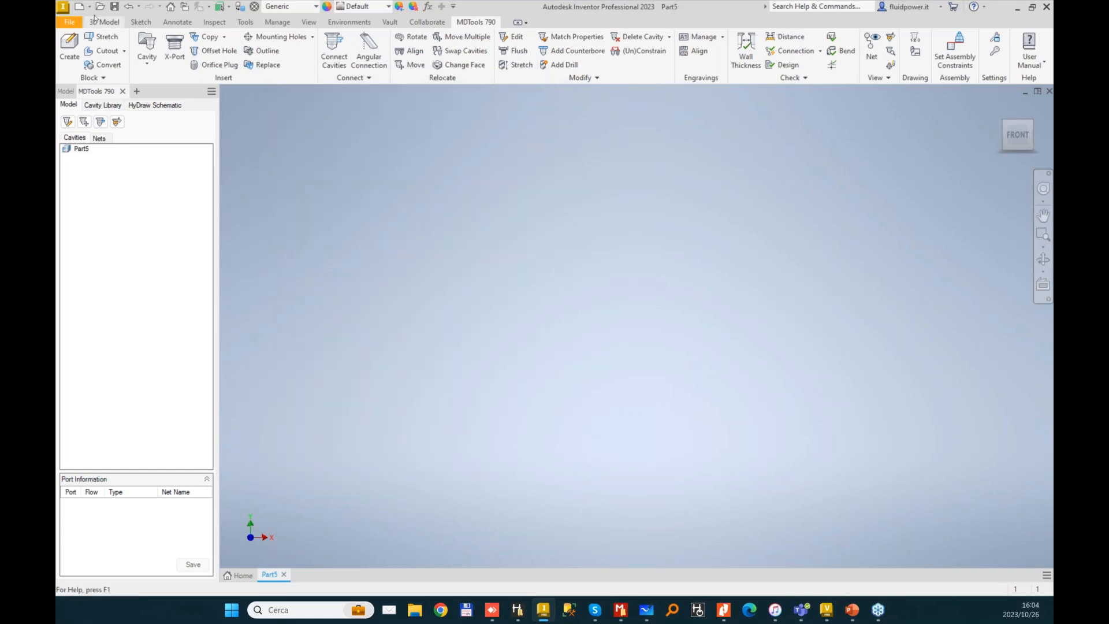
- Create a new assembly from the Standard.iam template and display its MDTools 790 commands
{"action": "left_click", "coordinate": [80, 6]}
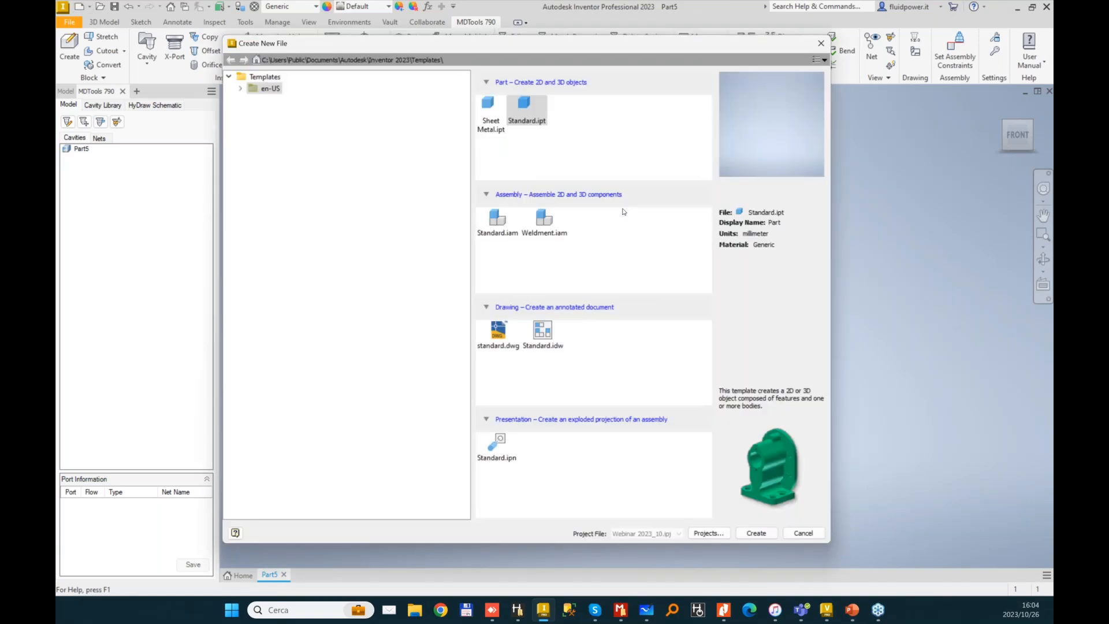
{"action": "left_click", "coordinate": [497, 219]}
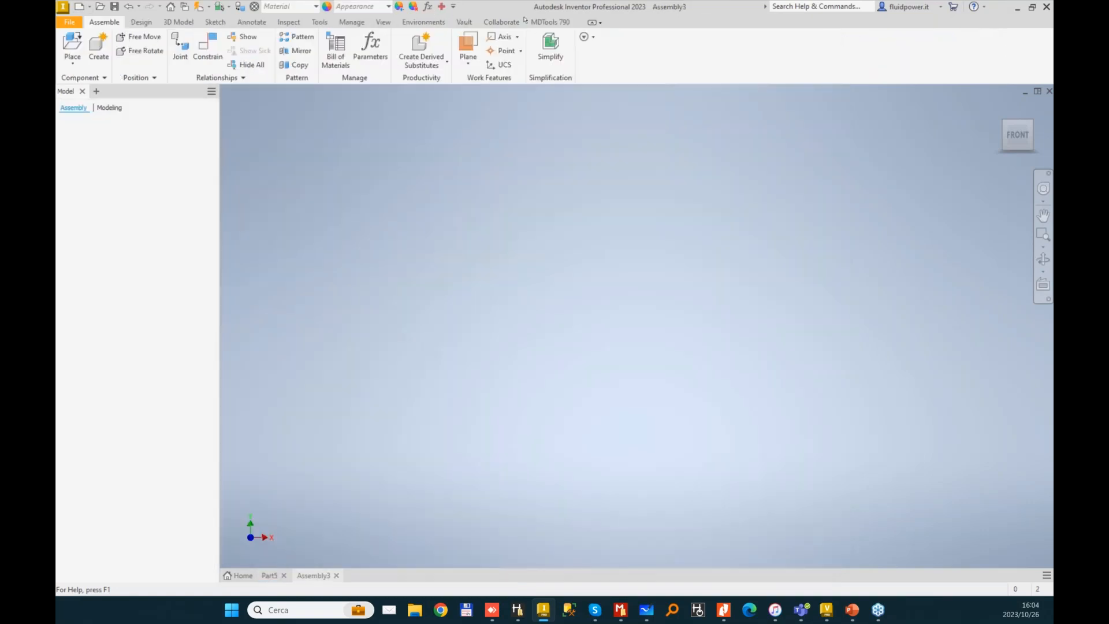
{"action": "left_click", "coordinate": [549, 23]}
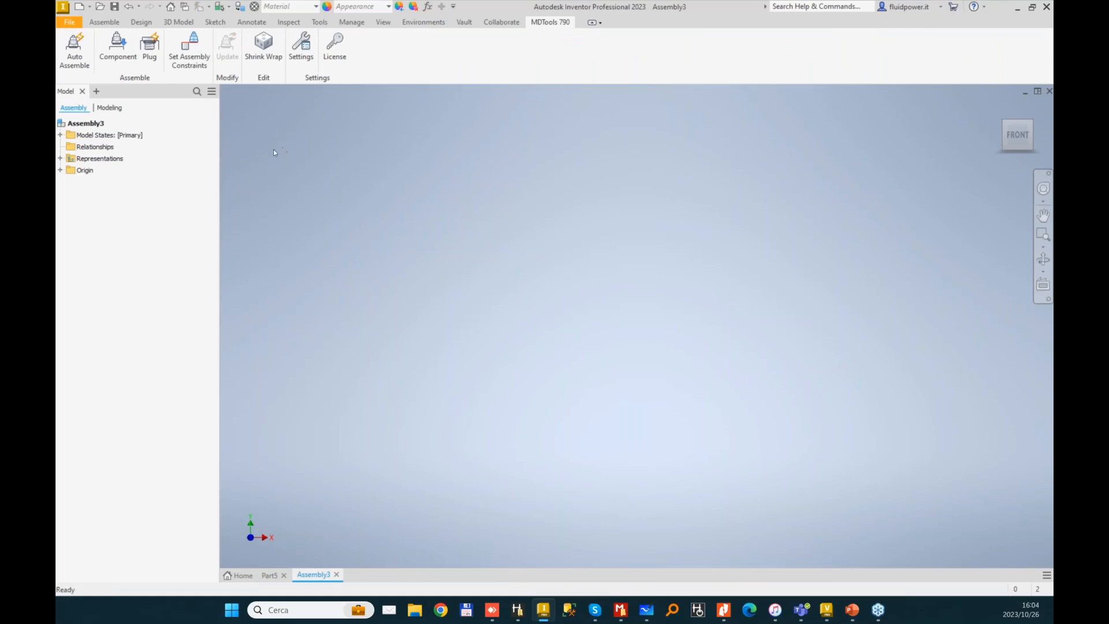
- In the MDTools assembly settings, compare the Local File System and Vault Server model locations, leaving Vault Server selected
{"action": "left_click", "coordinate": [302, 46]}
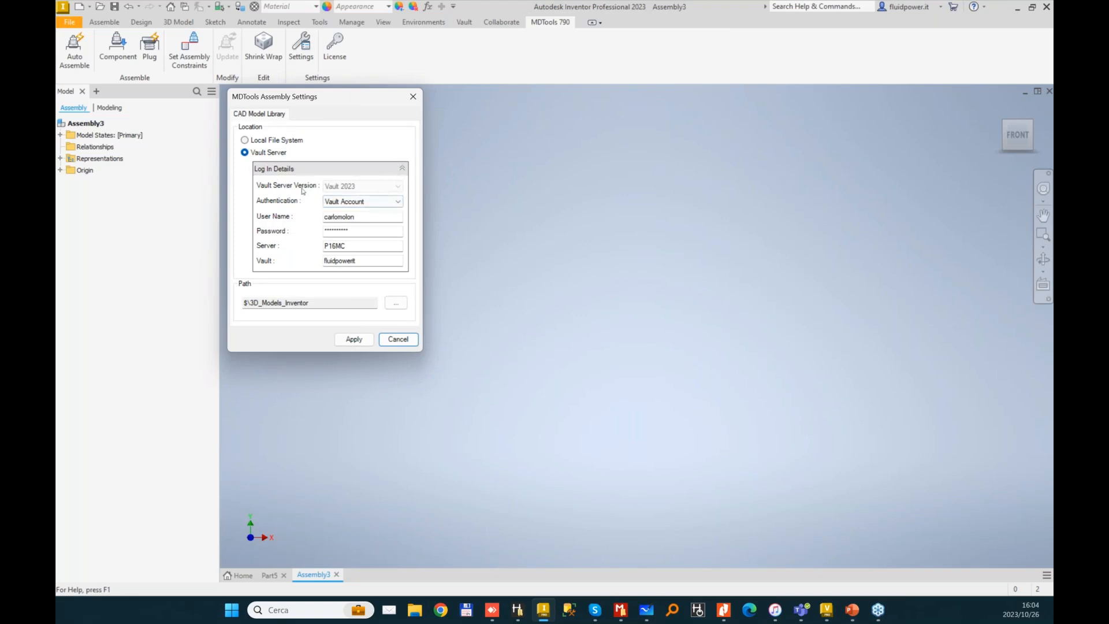
{"action": "left_click_drag", "start_coordinate": [301, 108], "coordinate": [415, 120]}
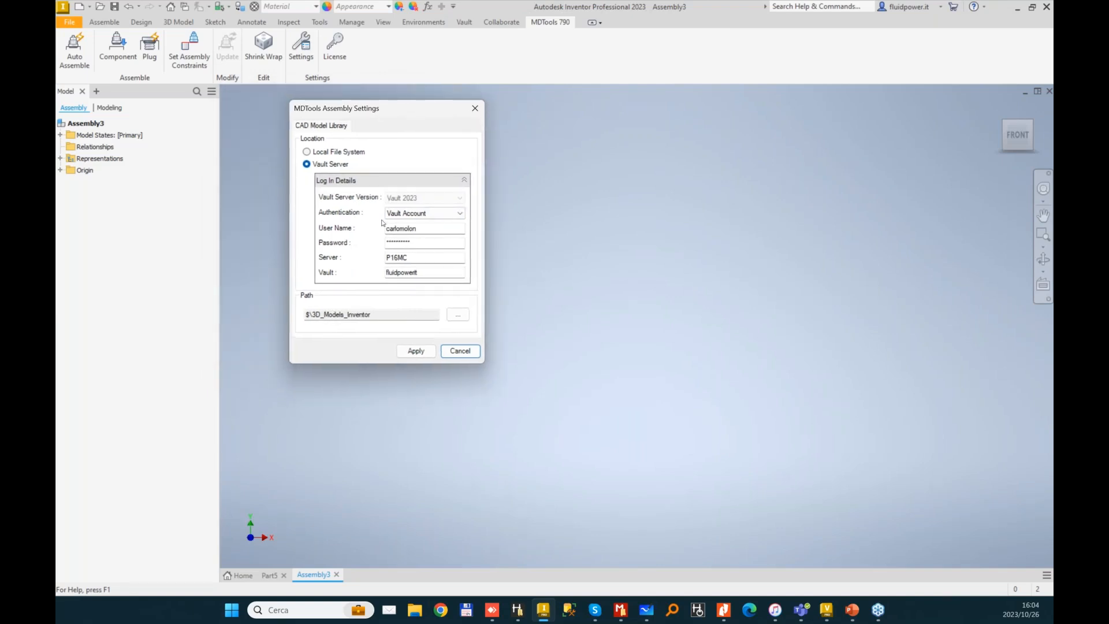
{"action": "left_click", "coordinate": [309, 154]}
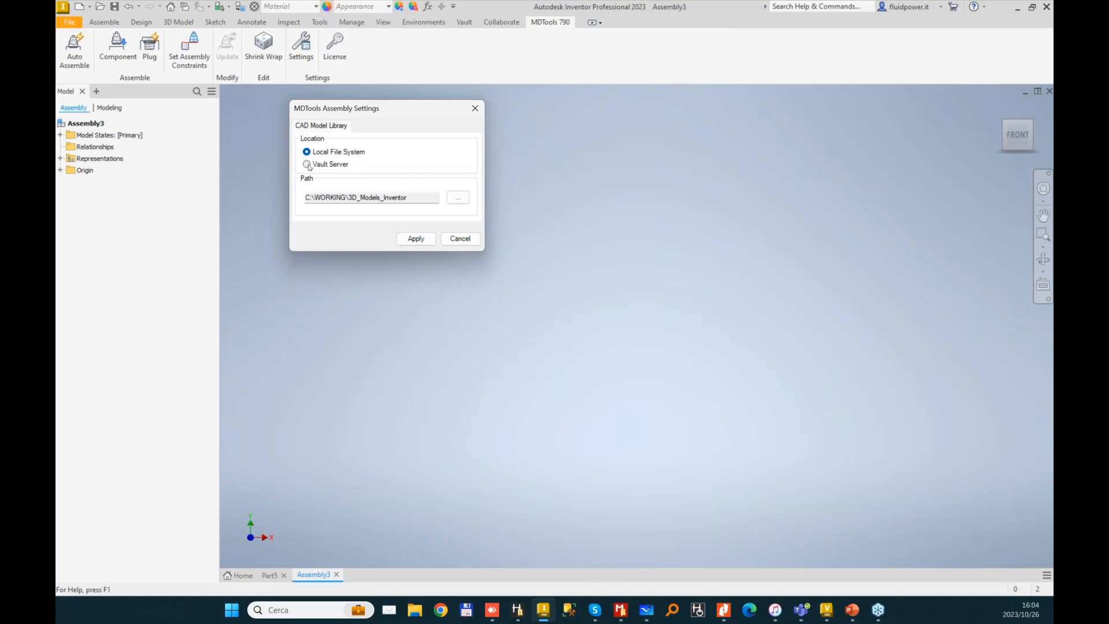
{"action": "left_click", "coordinate": [307, 165]}
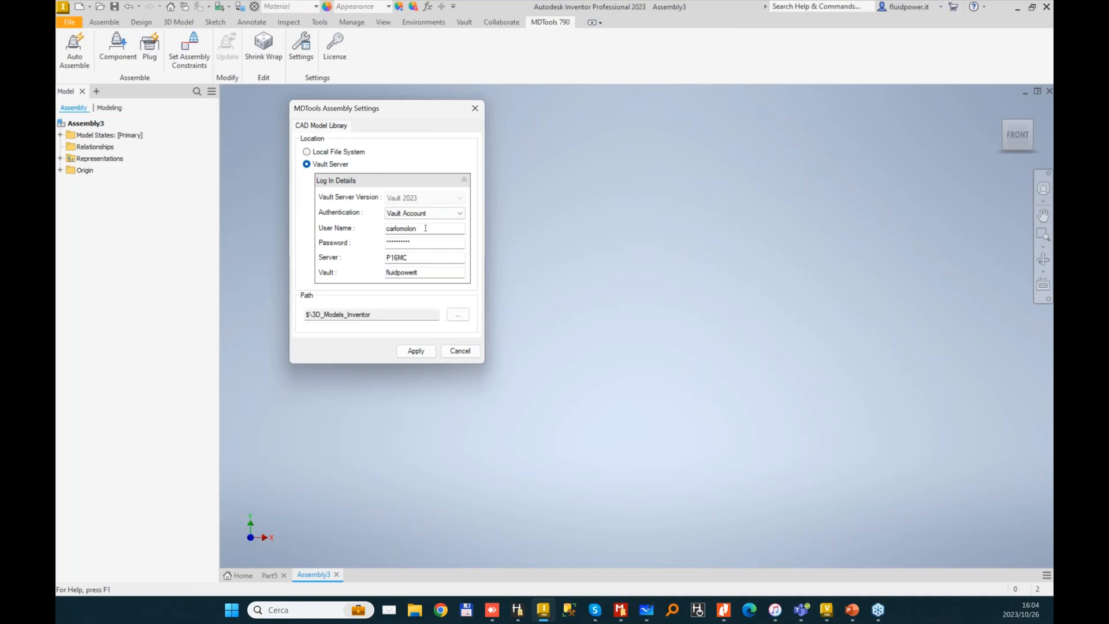
{"action": "left_click", "coordinate": [444, 257]}
- Examine the supplier folders under 3D_Models_Inventor in the Vault, check the Local File System path, and cancel the assembly settings
{"action": "left_click", "coordinate": [457, 316]}
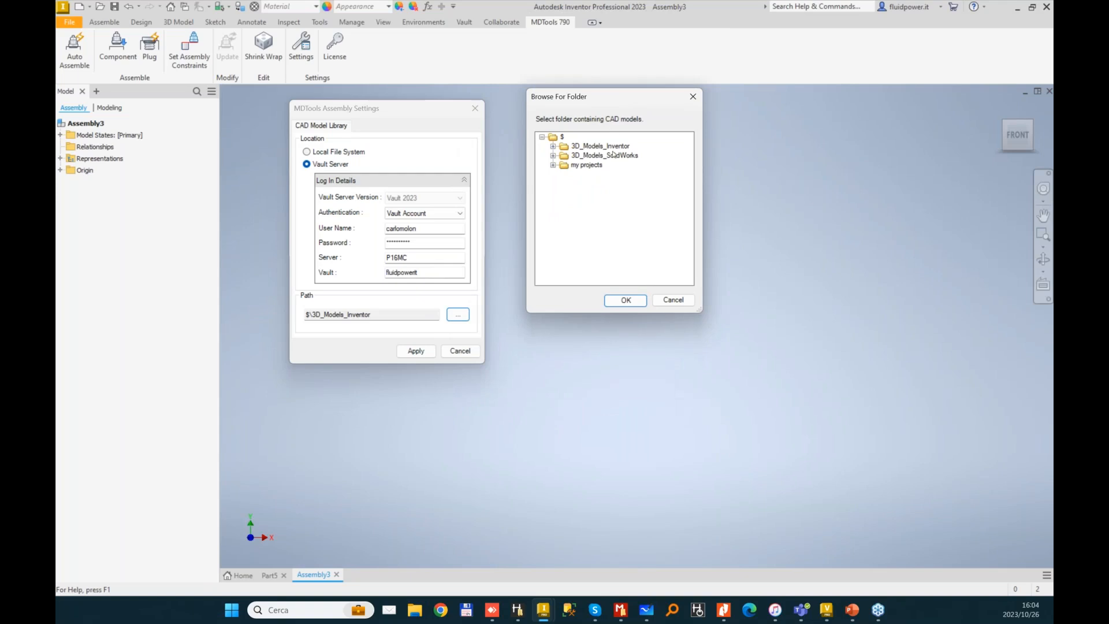
{"action": "left_click", "coordinate": [601, 147]}
{"action": "left_click", "coordinate": [553, 146]}
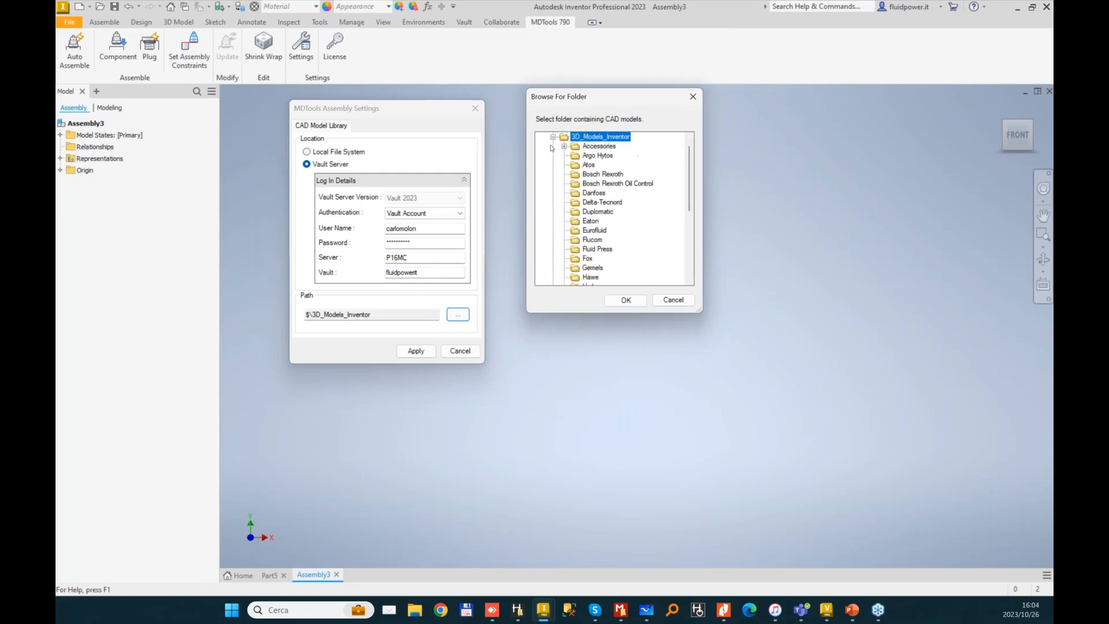
{"action": "left_click", "coordinate": [691, 138]}
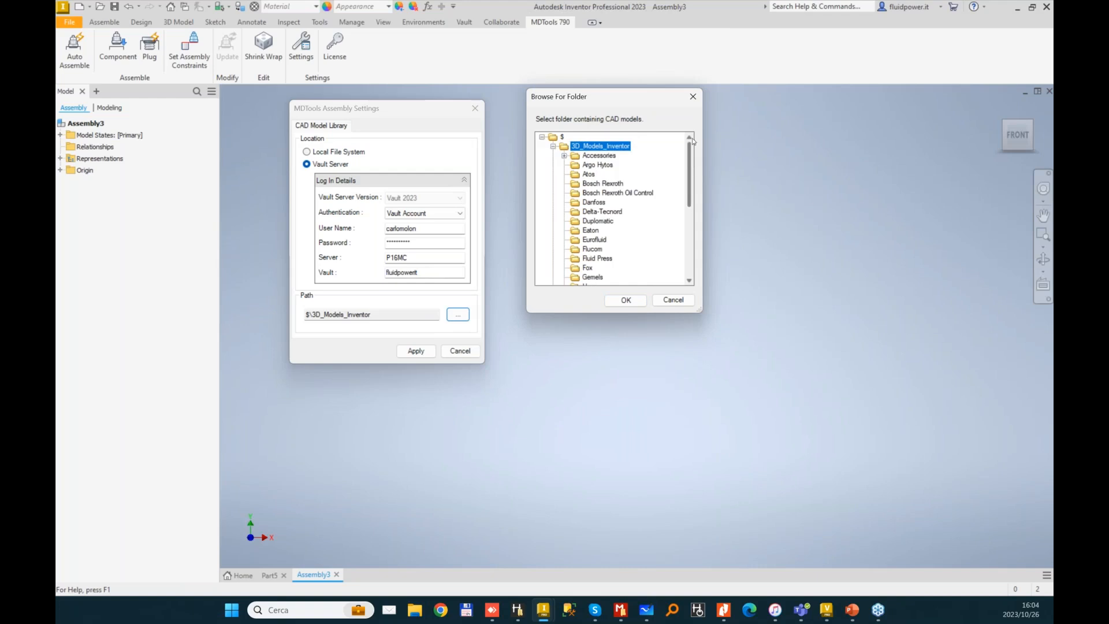
{"action": "left_click_drag", "start_coordinate": [699, 310], "coordinate": [733, 493]}
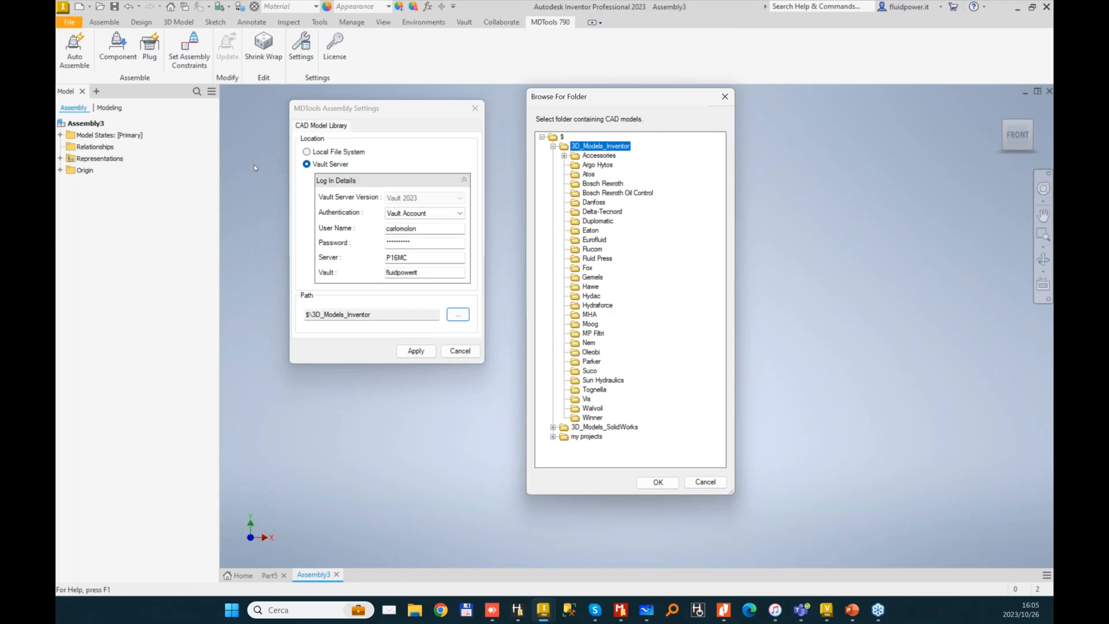
{"action": "left_click", "coordinate": [711, 486]}
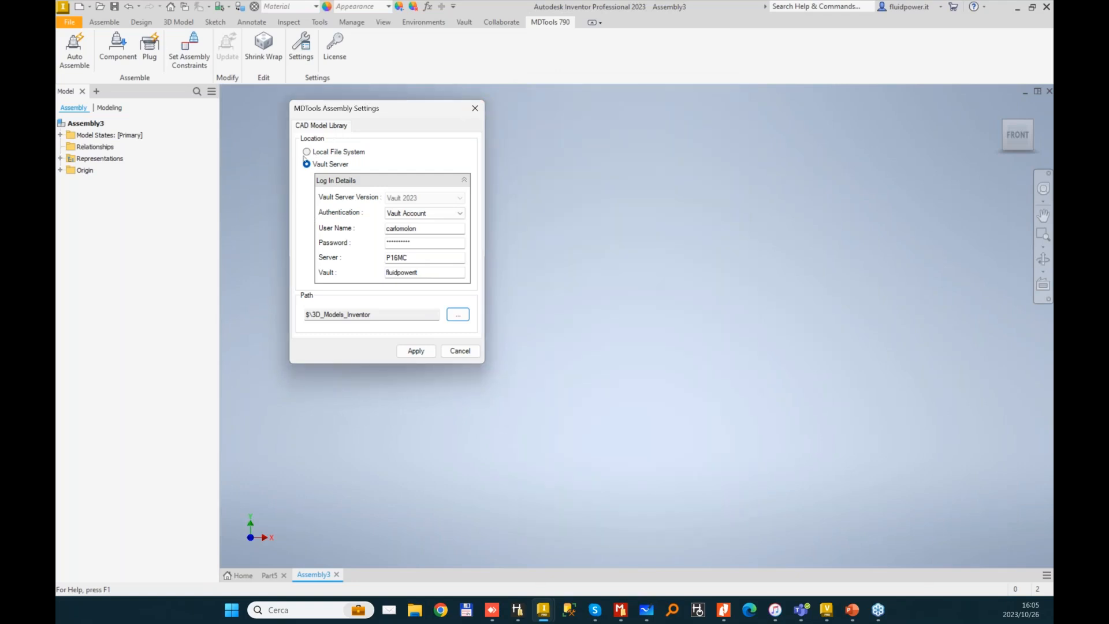
{"action": "left_click", "coordinate": [307, 151]}
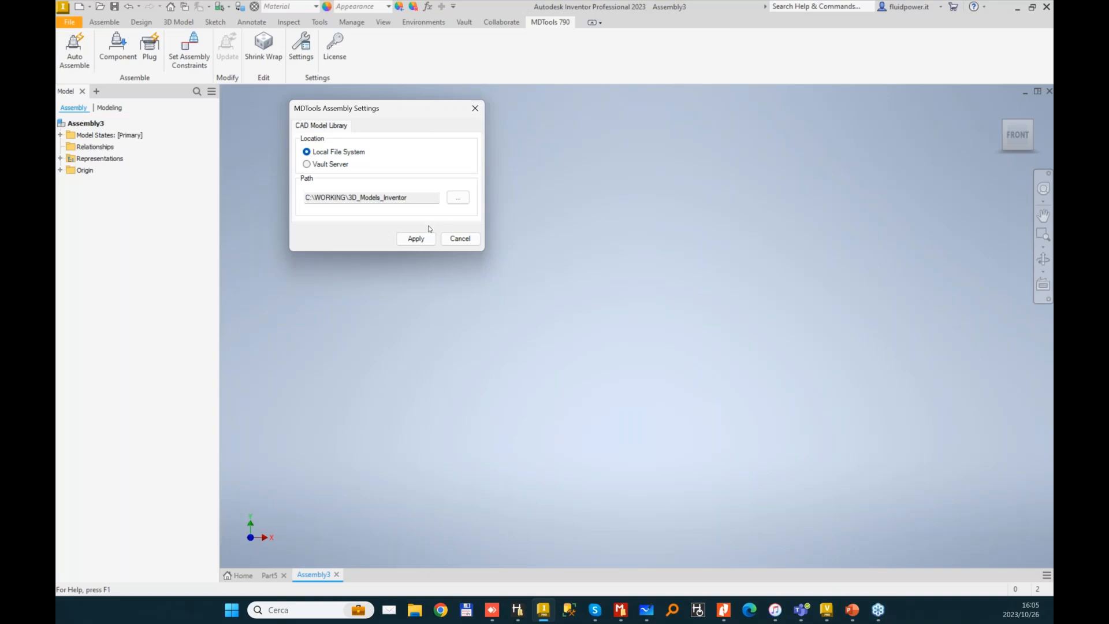
{"action": "left_click", "coordinate": [460, 239]}
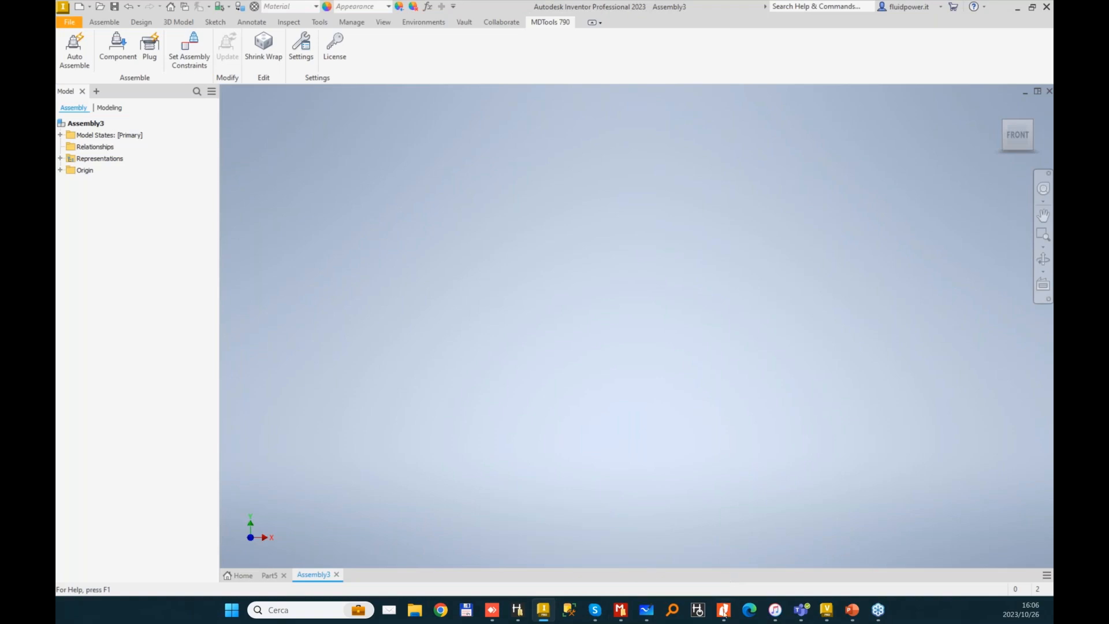
- Switch to Microsoft Whiteboard and trace the P line to valve 7 in red, circling MVE 5 and marking the branches to valves 2 and 5
{"action": "mouse_move", "coordinate": [724, 616]}
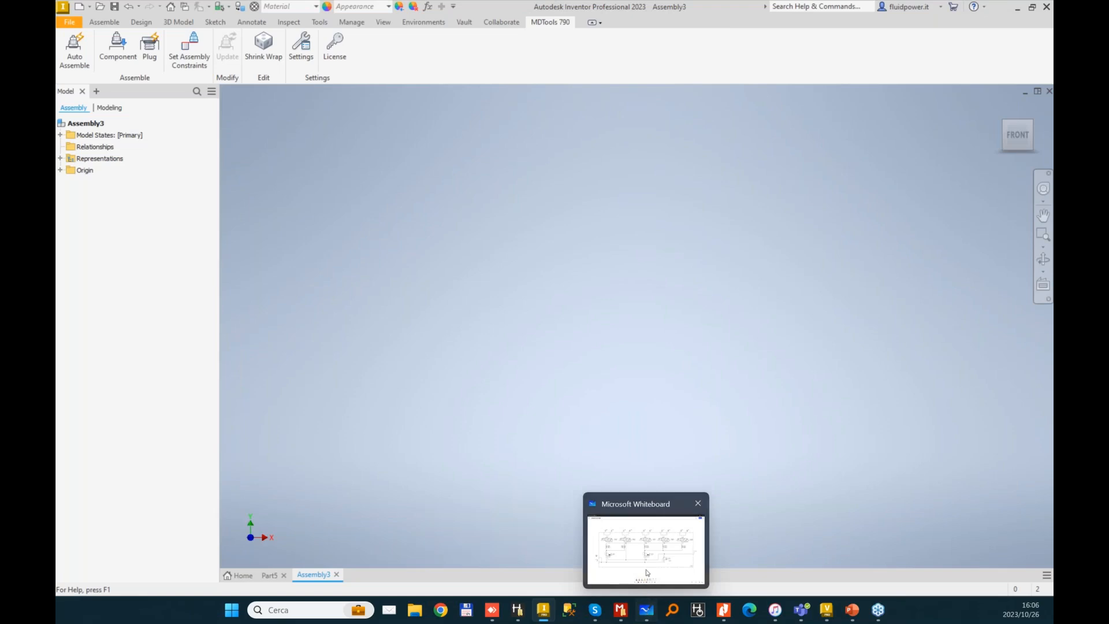
{"action": "left_click", "coordinate": [647, 611]}
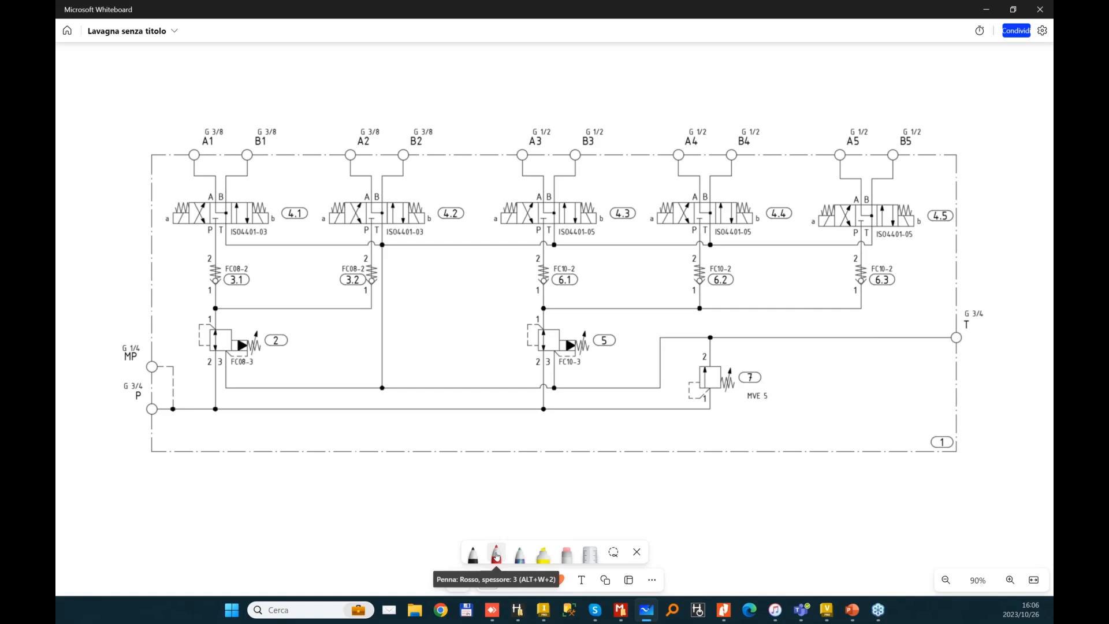
{"action": "left_click", "coordinate": [496, 556]}
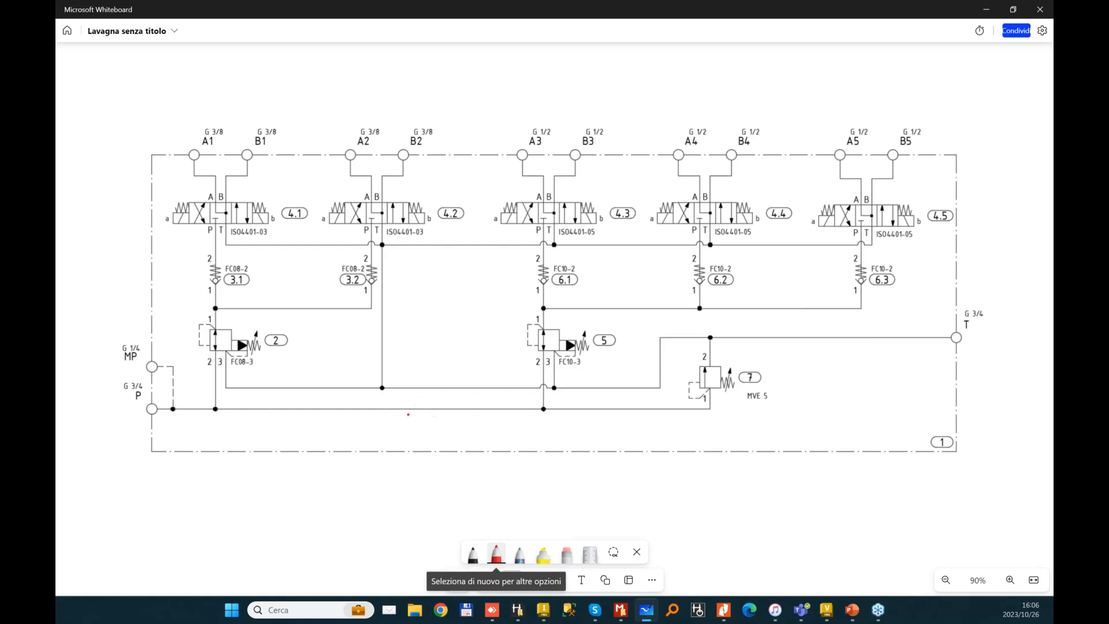
{"action": "mouse_move", "coordinate": [154, 408]}
{"action": "left_mouse_down"}
{"action": "mouse_move", "coordinate": [695, 411]}
{"action": "mouse_move", "coordinate": [714, 391]}
{"action": "mouse_move", "coordinate": [766, 407]}
{"action": "mouse_move", "coordinate": [777, 390]}
{"action": "mouse_move", "coordinate": [750, 387]}
{"action": "left_mouse_up"}
{"action": "left_click_drag", "start_coordinate": [214, 368], "coordinate": [214, 414]}
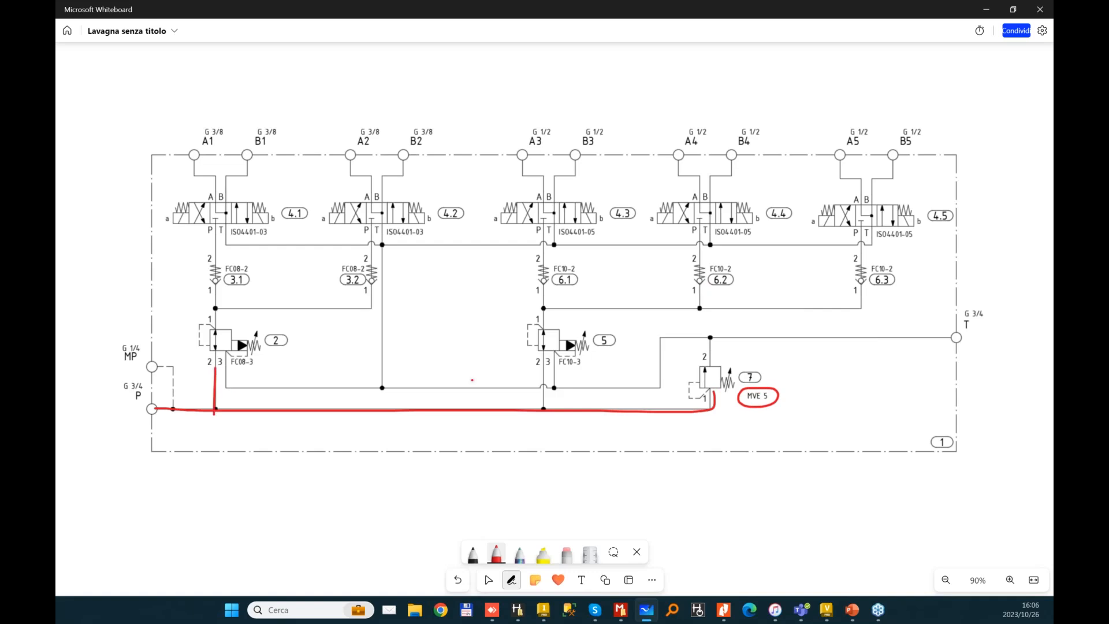
{"action": "left_click_drag", "start_coordinate": [546, 370], "coordinate": [539, 411]}
- Underline FC08-3 and FC10-3, mark check valves 3.1 and 3.2 with dashes, and handwrite DN6 above valve 4.1
{"action": "mouse_move", "coordinate": [234, 369]}
{"action": "left_mouse_down"}
{"action": "mouse_move", "coordinate": [263, 367]}
{"action": "mouse_move", "coordinate": [249, 356]}
{"action": "left_mouse_up"}
{"action": "left_click_drag", "start_coordinate": [563, 368], "coordinate": [593, 361]}
{"action": "left_click_drag", "start_coordinate": [181, 278], "coordinate": [199, 276]}
{"action": "left_click_drag", "start_coordinate": [302, 275], "coordinate": [307, 275]}
{"action": "mouse_move", "coordinate": [280, 198]}
{"action": "left_mouse_down"}
{"action": "mouse_move", "coordinate": [284, 176]}
{"action": "mouse_move", "coordinate": [298, 190]}
{"action": "mouse_move", "coordinate": [271, 179]}
{"action": "mouse_move", "coordinate": [266, 192]}
{"action": "left_mouse_up"}
{"action": "left_click_drag", "start_coordinate": [322, 170], "coordinate": [312, 185]}
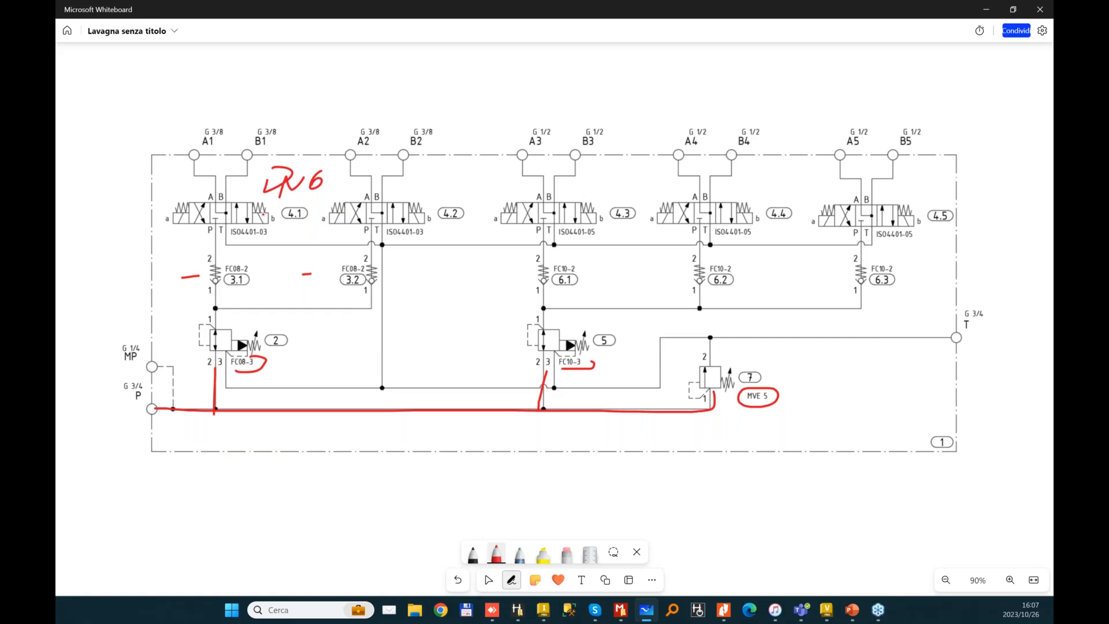
- Circle the A1/B1 and A3/B3 valve sections and draw arrows from them to A2 and to A4 and A5
{"action": "mouse_move", "coordinate": [181, 125]}
{"action": "left_mouse_down"}
{"action": "mouse_move", "coordinate": [173, 225]}
{"action": "mouse_move", "coordinate": [214, 310]}
{"action": "mouse_move", "coordinate": [291, 183]}
{"action": "mouse_move", "coordinate": [182, 122]}
{"action": "left_mouse_up"}
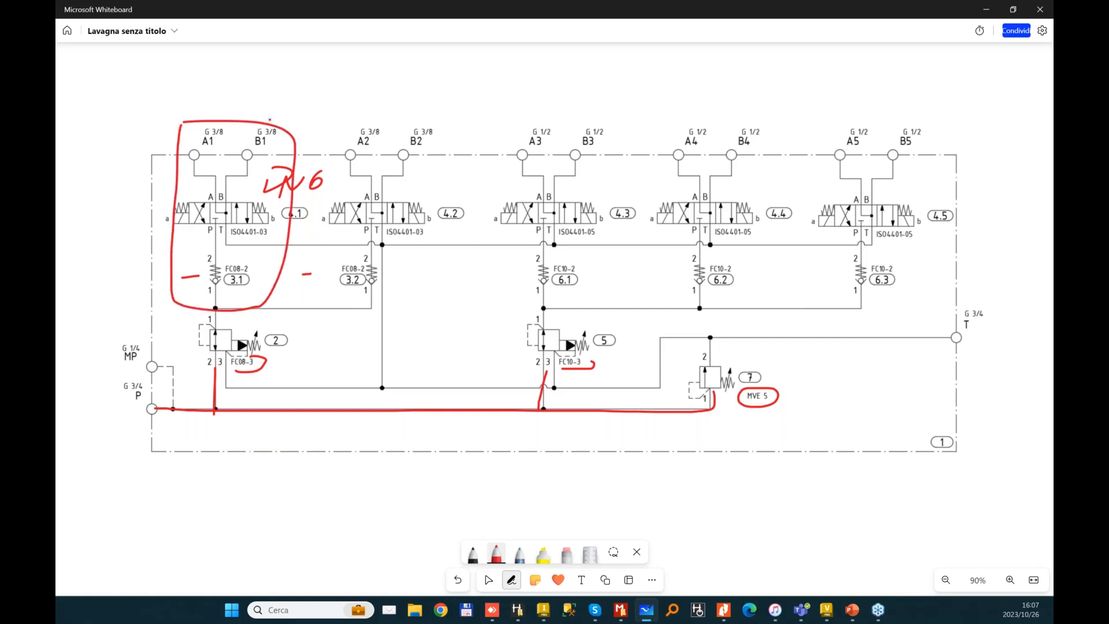
{"action": "left_click_drag", "start_coordinate": [270, 120], "coordinate": [350, 116]}
{"action": "mouse_move", "coordinate": [506, 105]}
{"action": "left_mouse_down"}
{"action": "mouse_move", "coordinate": [491, 115]}
{"action": "mouse_move", "coordinate": [545, 315]}
{"action": "mouse_move", "coordinate": [575, 103]}
{"action": "mouse_move", "coordinate": [541, 105]}
{"action": "left_mouse_up"}
{"action": "mouse_move", "coordinate": [619, 102]}
{"action": "left_mouse_down"}
{"action": "mouse_move", "coordinate": [668, 130]}
{"action": "mouse_move", "coordinate": [829, 126]}
{"action": "left_mouse_up"}
{"action": "left_click_drag", "start_coordinate": [670, 109], "coordinate": [663, 123]}
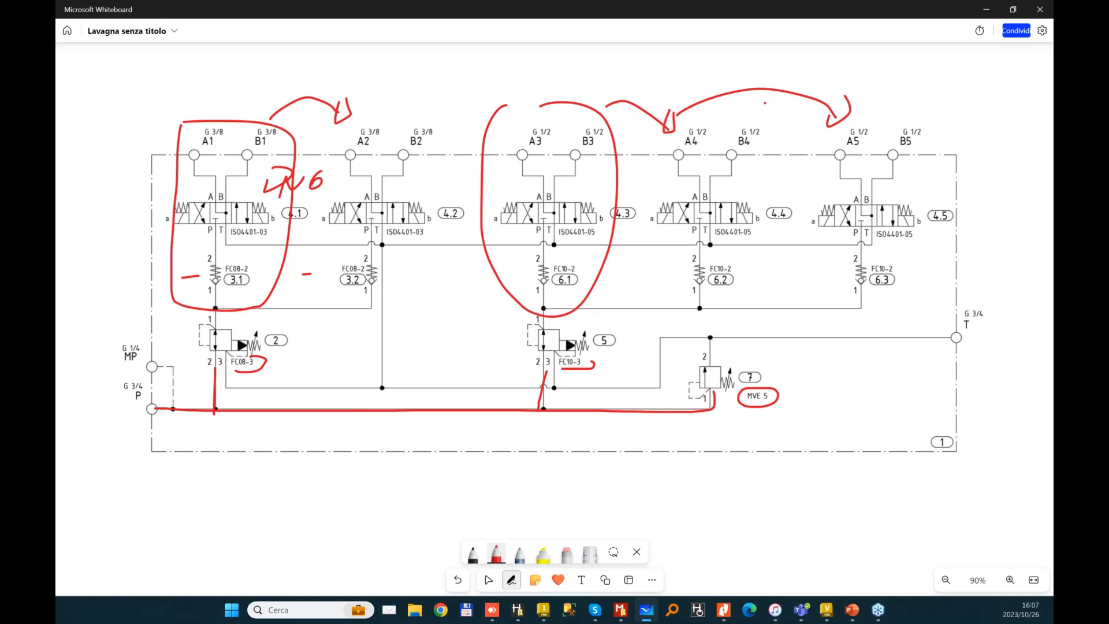
{"action": "mouse_move", "coordinate": [825, 95]}
{"action": "left_mouse_down"}
{"action": "mouse_move", "coordinate": [829, 118]}
{"action": "mouse_move", "coordinate": [842, 96]}
{"action": "mouse_move", "coordinate": [832, 116]}
{"action": "left_mouse_up"}
{"action": "mouse_move", "coordinate": [669, 109]}
{"action": "left_mouse_down"}
{"action": "mouse_move", "coordinate": [670, 121]}
{"action": "mouse_move", "coordinate": [665, 107]}
{"action": "left_mouse_up"}
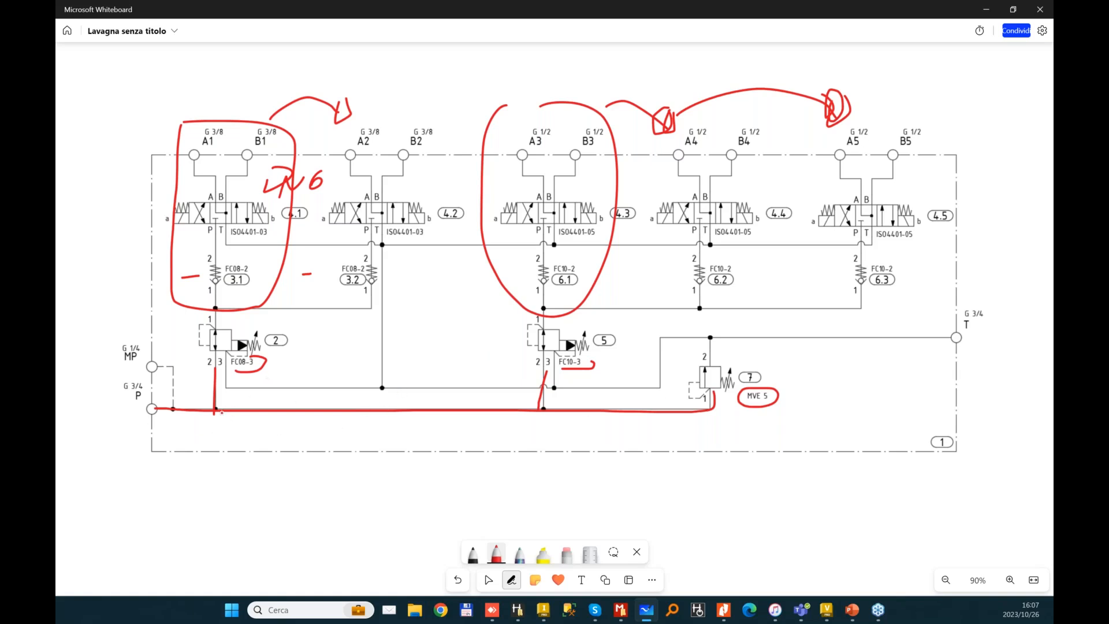
- Retrace the P line to valve 7, mark valves 2 and 5, and trace their outlet lines to check valves 3.2 and 6.3
{"action": "mouse_move", "coordinate": [240, 409]}
{"action": "left_mouse_down"}
{"action": "mouse_move", "coordinate": [641, 406]}
{"action": "mouse_move", "coordinate": [714, 395]}
{"action": "left_mouse_up"}
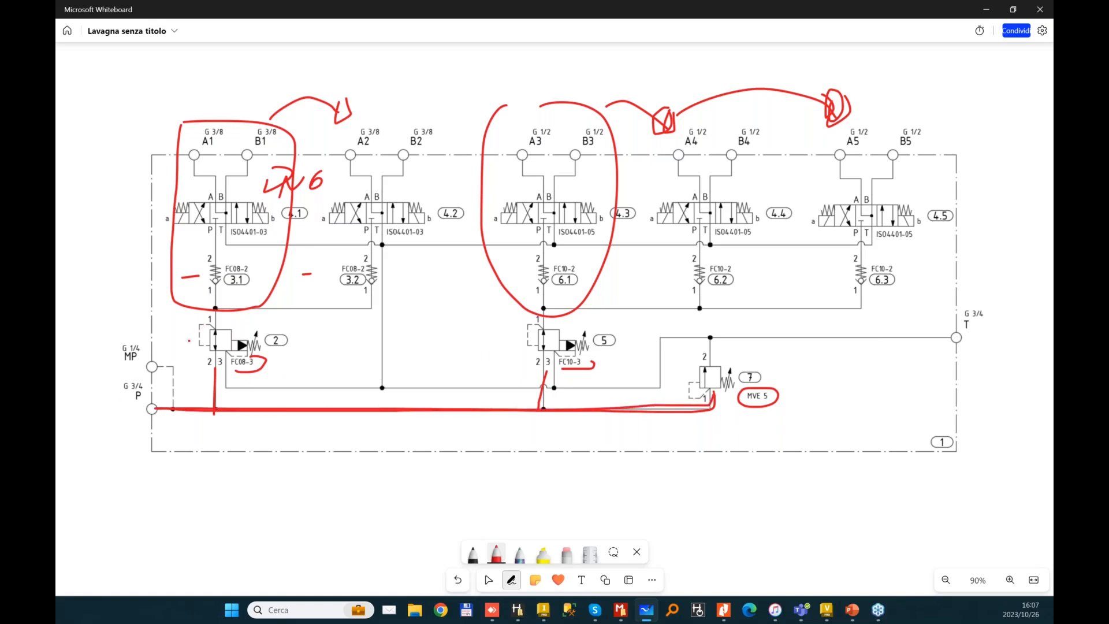
{"action": "left_click_drag", "start_coordinate": [189, 341], "coordinate": [219, 339]}
{"action": "left_click_drag", "start_coordinate": [462, 342], "coordinate": [508, 335]}
{"action": "mouse_move", "coordinate": [569, 313]}
{"action": "left_mouse_down"}
{"action": "mouse_move", "coordinate": [731, 312]}
{"action": "mouse_move", "coordinate": [851, 283]}
{"action": "left_mouse_up"}
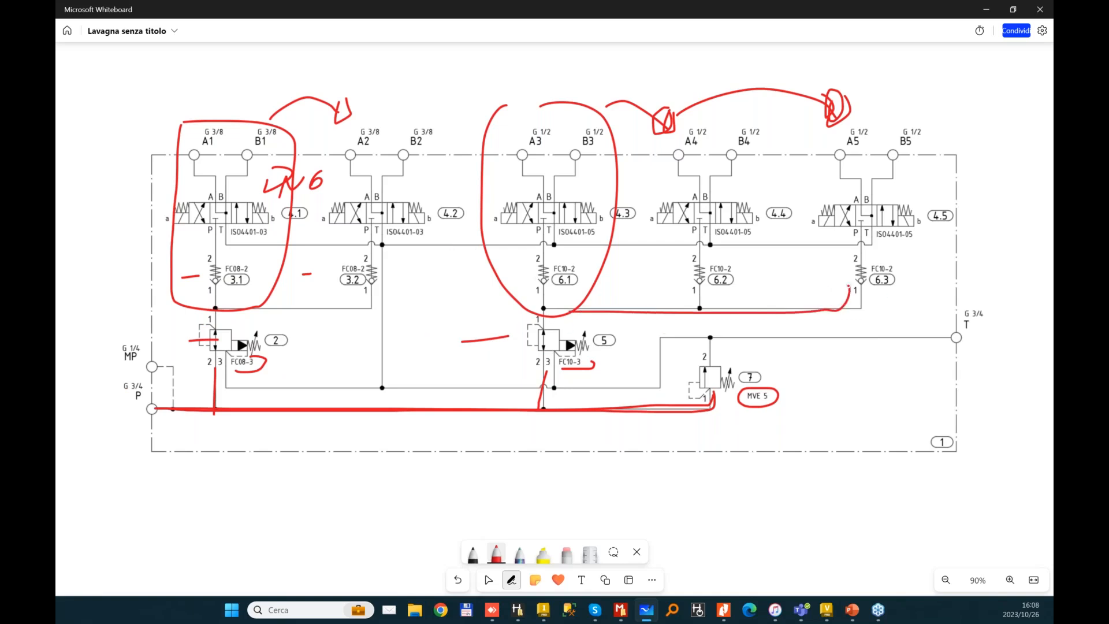
{"action": "left_click_drag", "start_coordinate": [218, 310], "coordinate": [355, 282]}
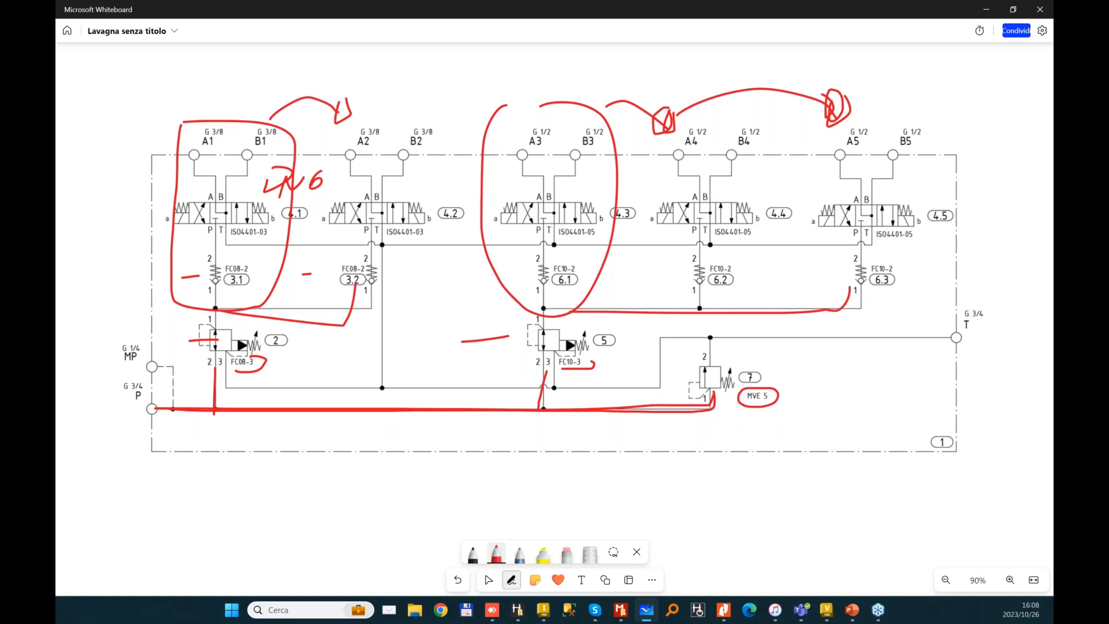
- Return to Part5 in Inventor, widen the MDTools browser slightly, and create an aluminum block 380 mm long, 110 mm wide and 110 mm high
{"action": "left_click", "coordinate": [987, 8]}
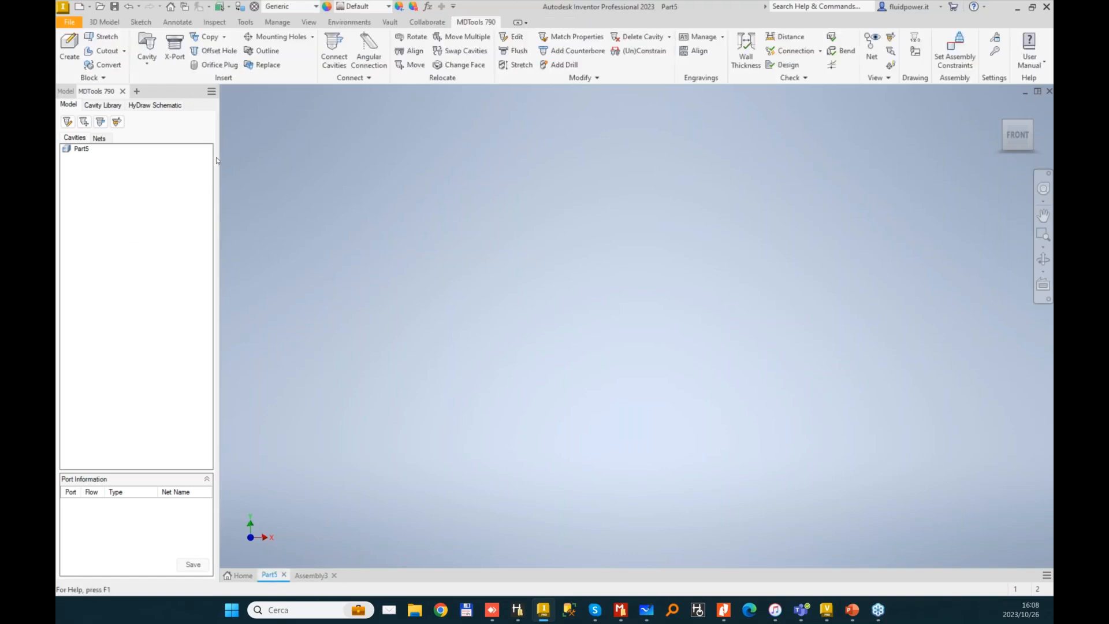
{"action": "left_click_drag", "start_coordinate": [220, 155], "coordinate": [225, 154]}
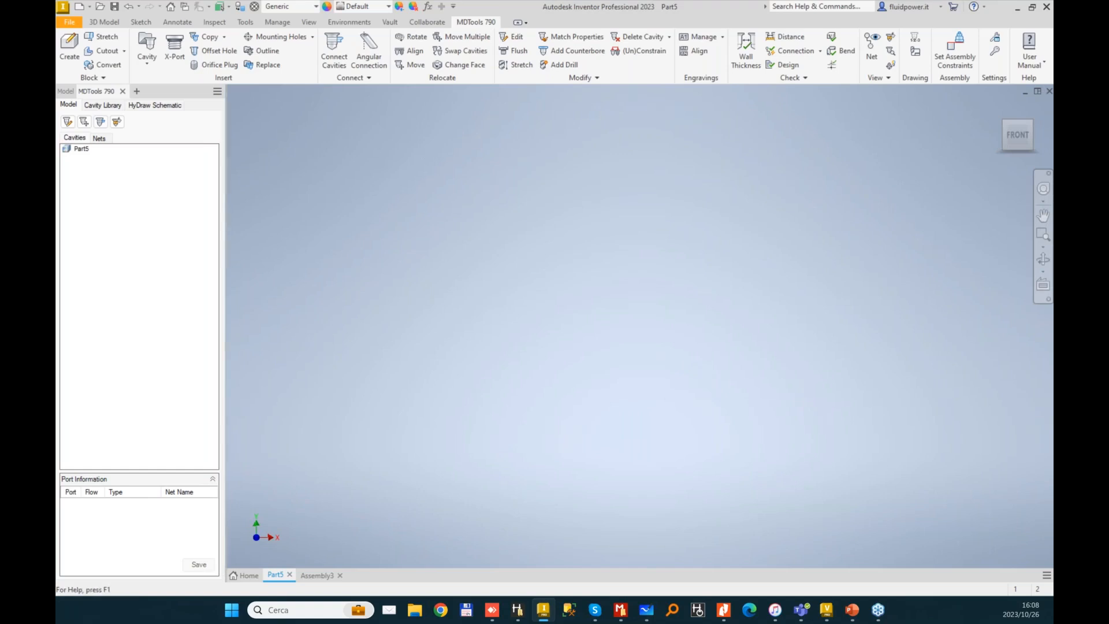
{"action": "left_click", "coordinate": [69, 45]}
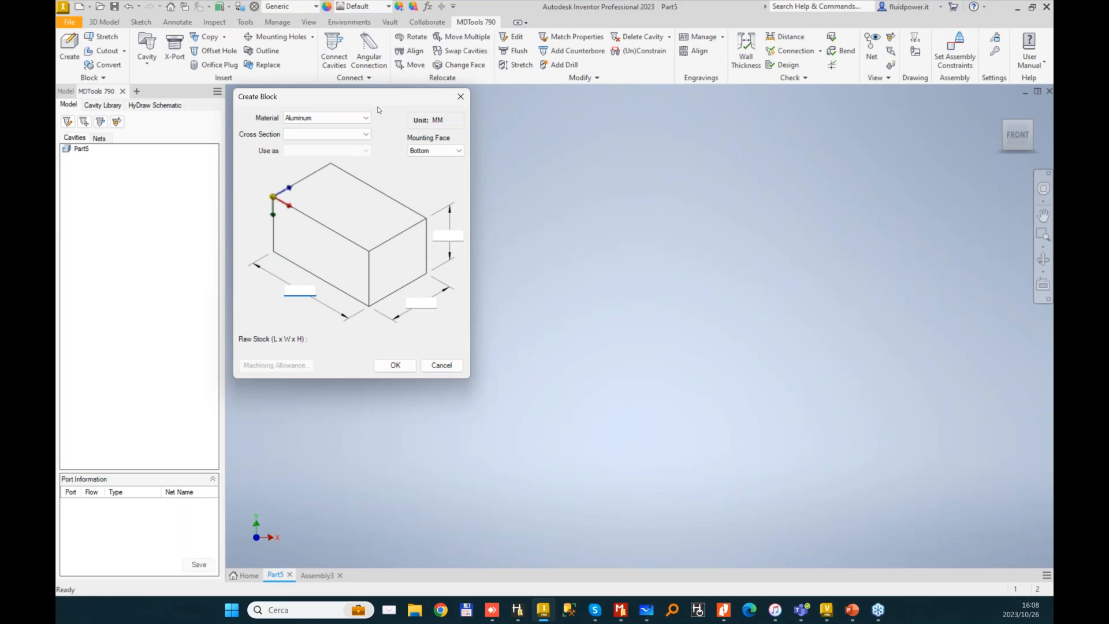
{"action": "type", "text": "1"}
{"action": "key", "text": "BackSpace"}
{"action": "key", "text": "BackSpace"}
{"action": "key", "text": "BackSpace"}
{"action": "key", "text": "Tab"}
{"action": "type", "text": "110"}
{"action": "key", "text": "Tab"}
{"action": "type", "text": "110"}
{"action": "left_click", "coordinate": [300, 294]}
{"action": "type", "text": "380"}
{"action": "key", "text": "Tab"}
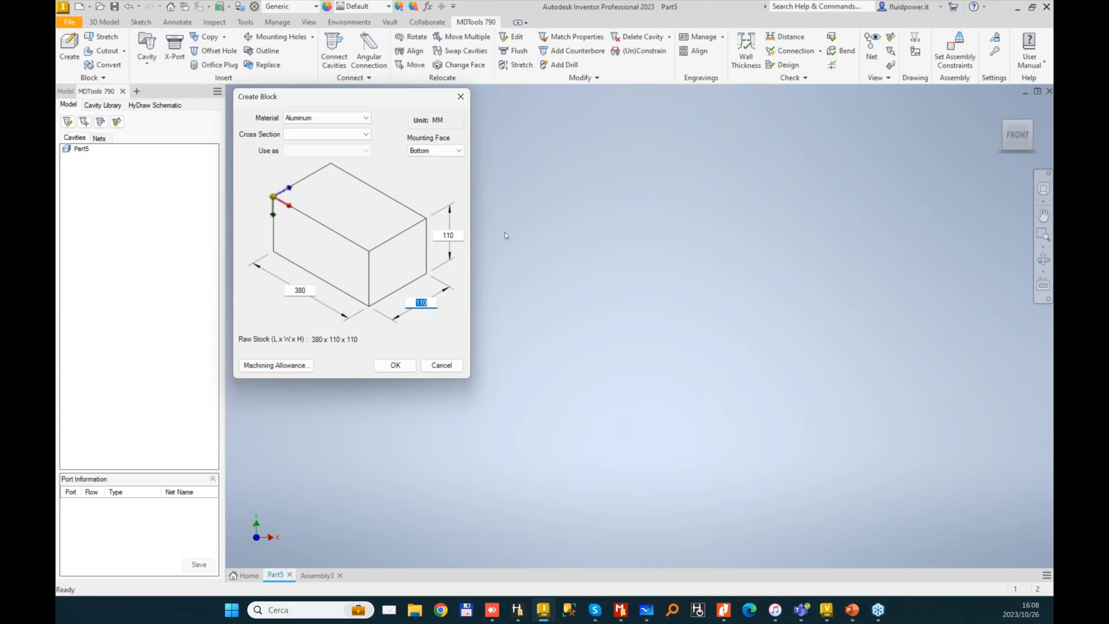
{"action": "left_click", "coordinate": [396, 369]}
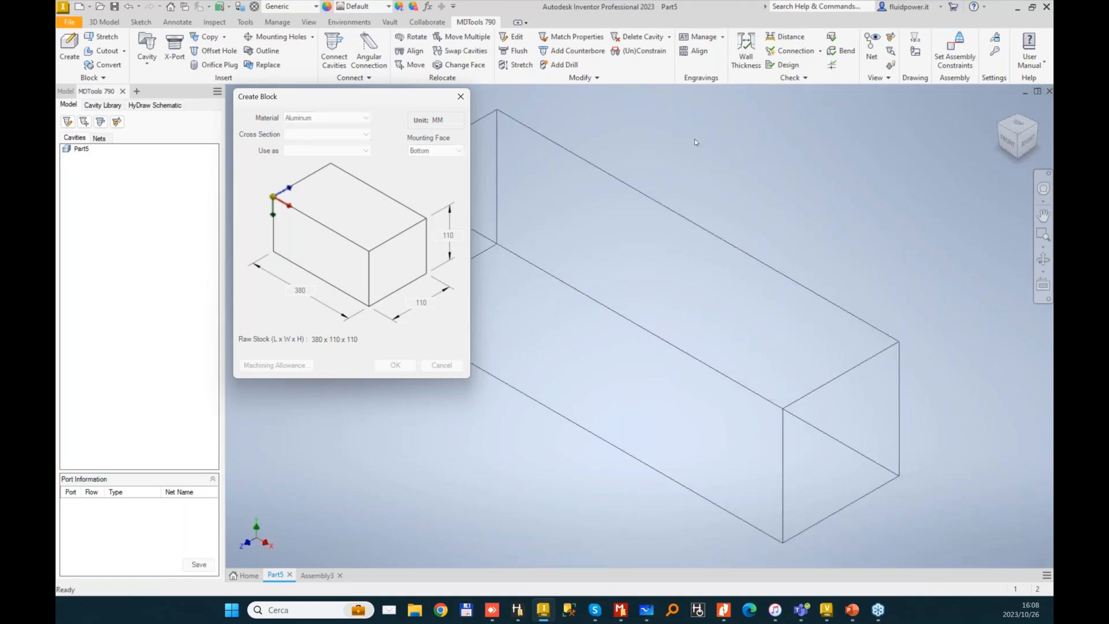
- Search all the cavity libraries for a g3/4 port
{"action": "middle_click_drag", "start_coordinate": [715, 144], "coordinate": [684, 163], "text": "shift"}
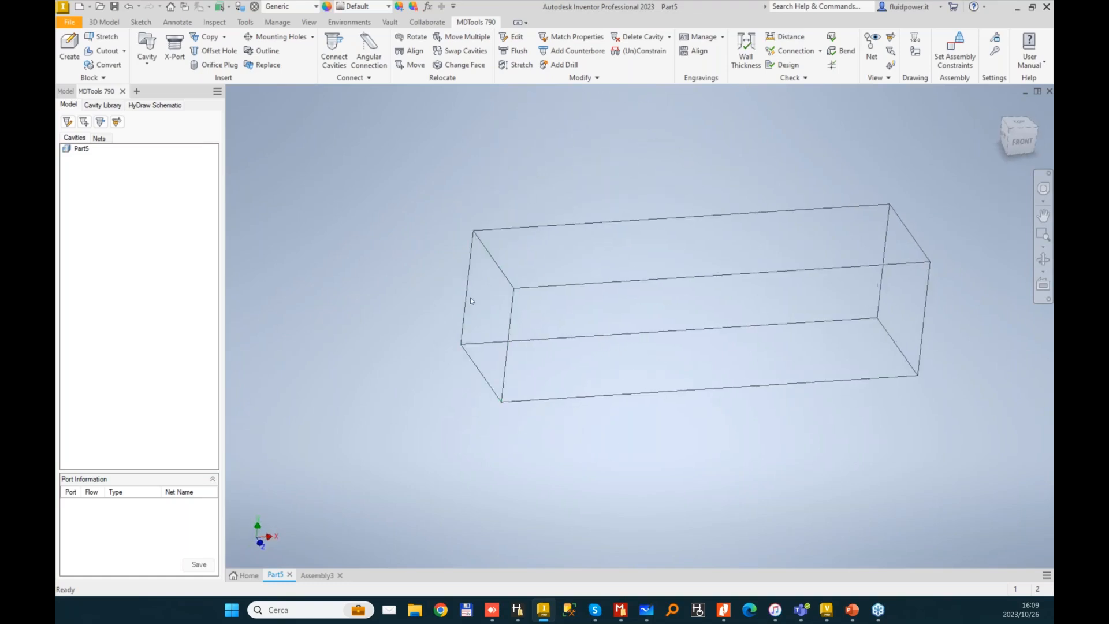
{"action": "left_click", "coordinate": [107, 106]}
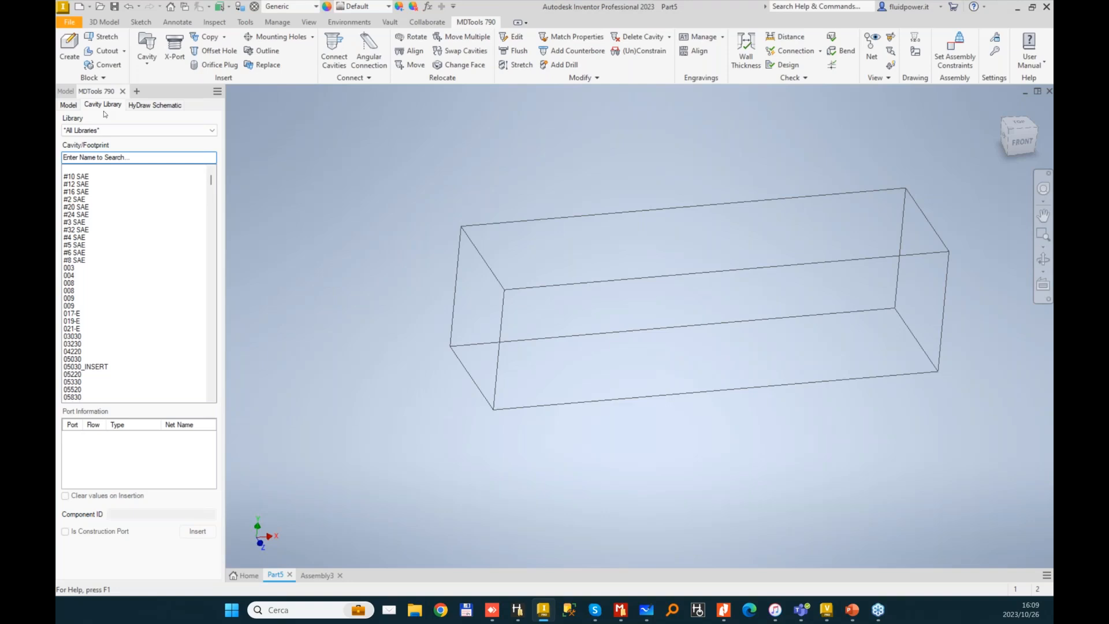
{"action": "left_click", "coordinate": [122, 158]}
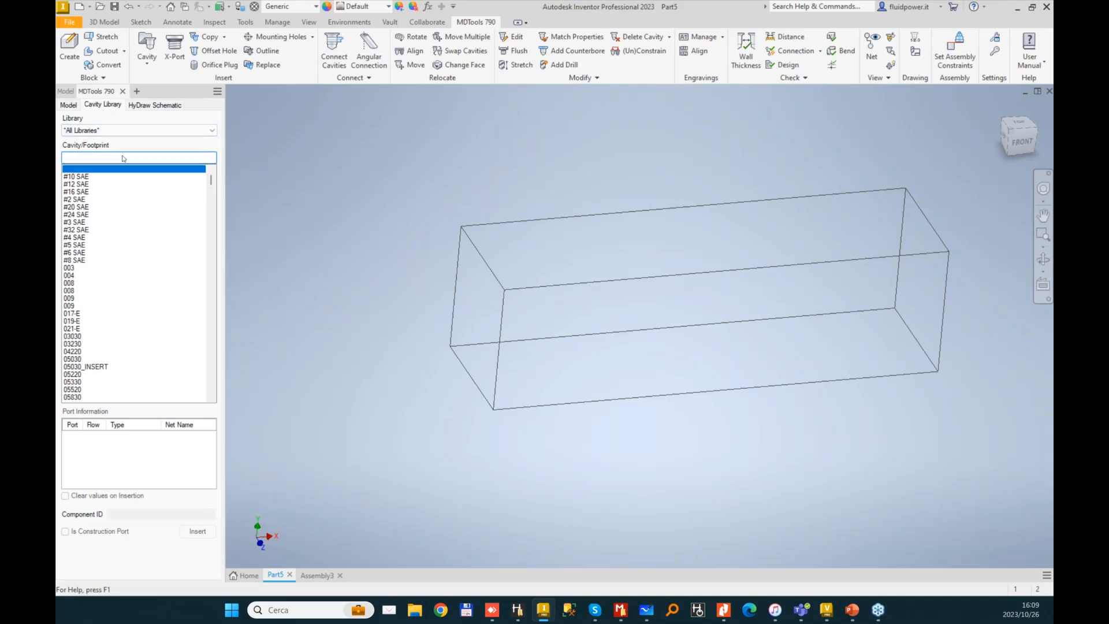
{"action": "type", "text": "g3/4"}
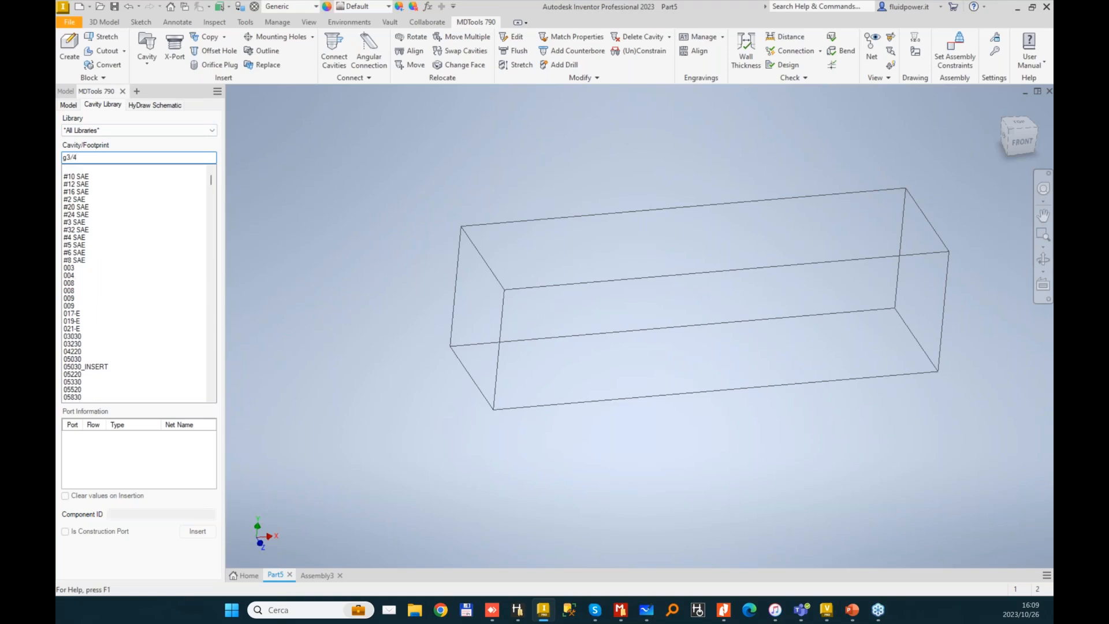
{"action": "key", "text": "BackSpace"}
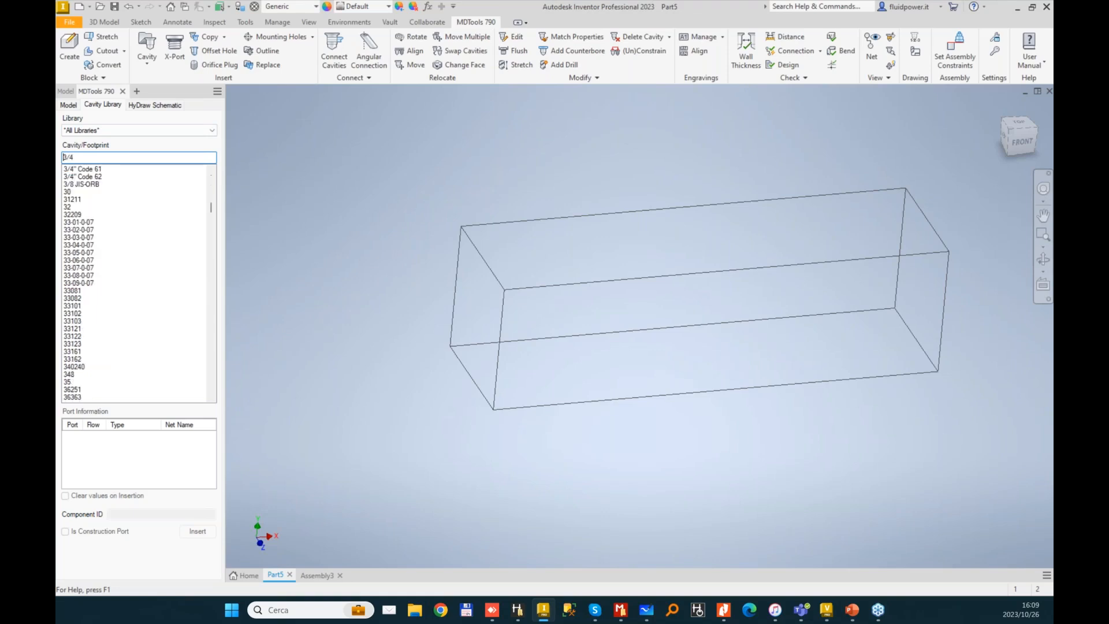
{"action": "double_click", "coordinate": [97, 159]}
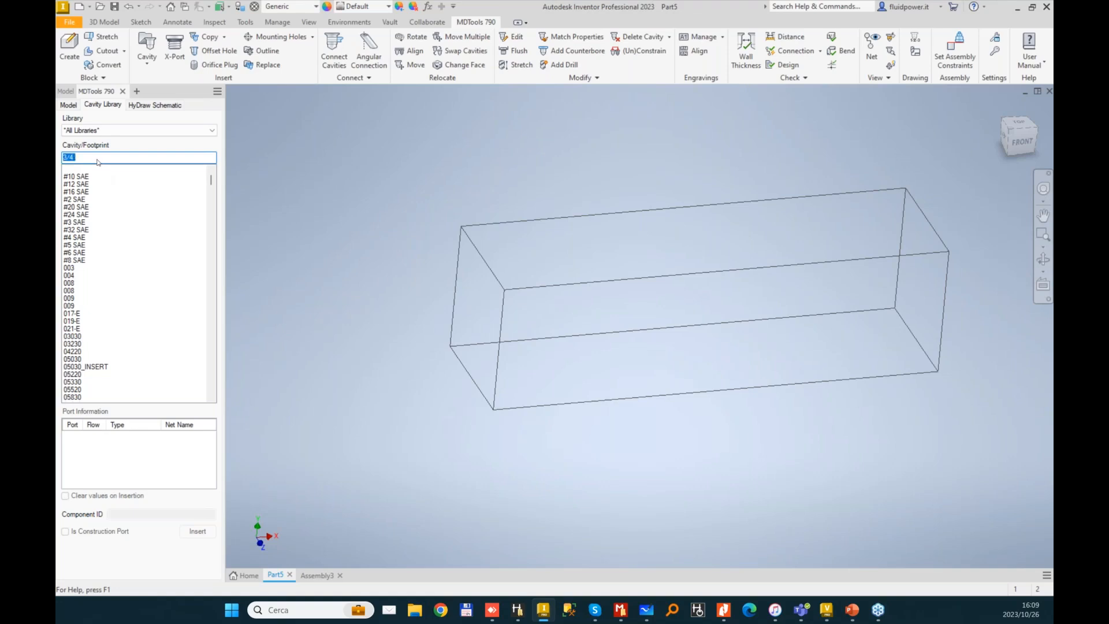
- Choose the G 3/4-14 cavity from the 0-BSP PORTS ISO 1179-1 library and give it component ID P
{"action": "left_click", "coordinate": [139, 130]}
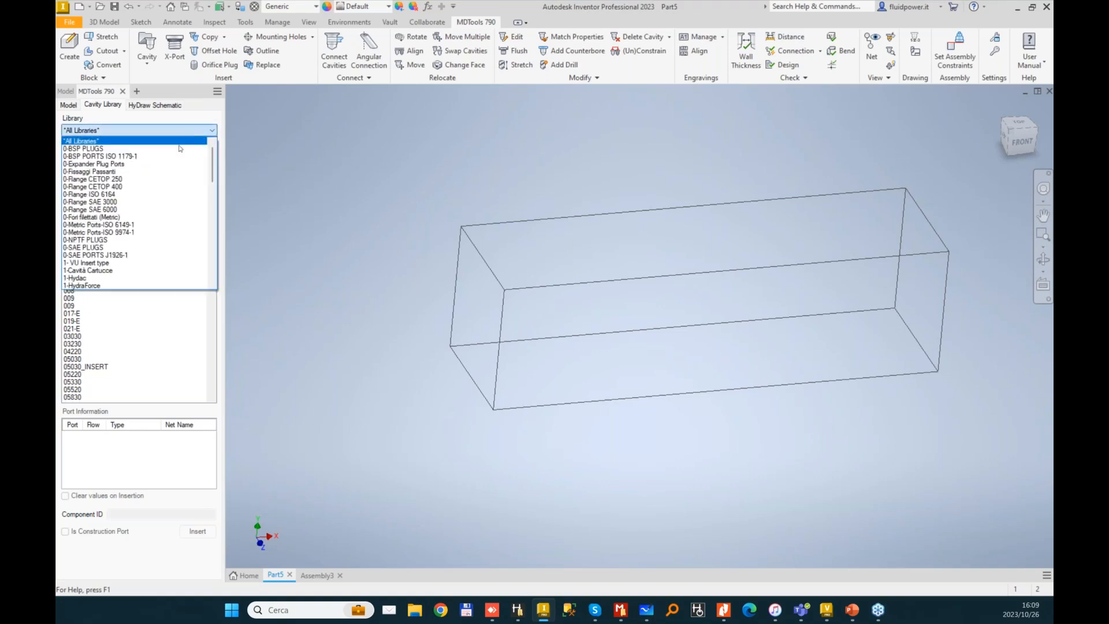
{"action": "left_click", "coordinate": [140, 156]}
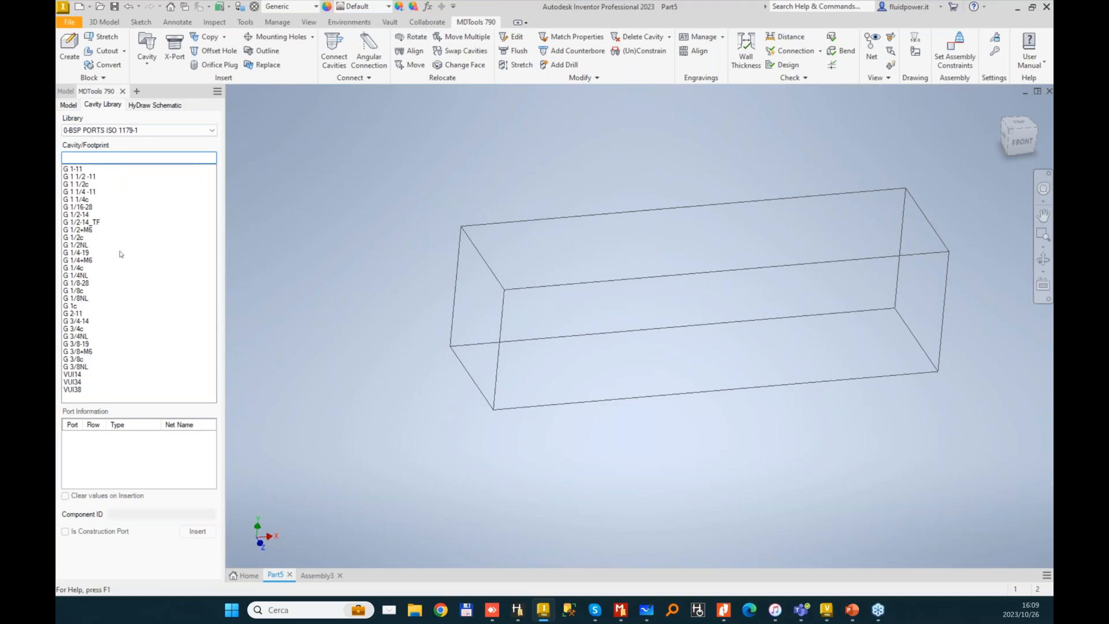
{"action": "left_click", "coordinate": [87, 321]}
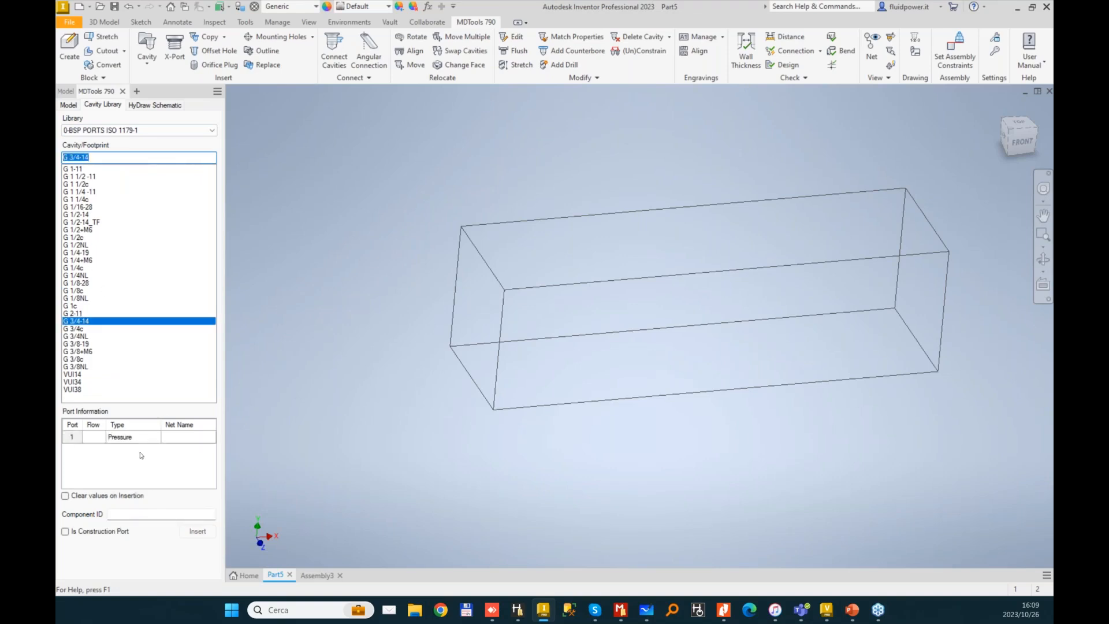
{"action": "left_click", "coordinate": [138, 513]}
{"action": "key", "text": "Caps_Lock"}
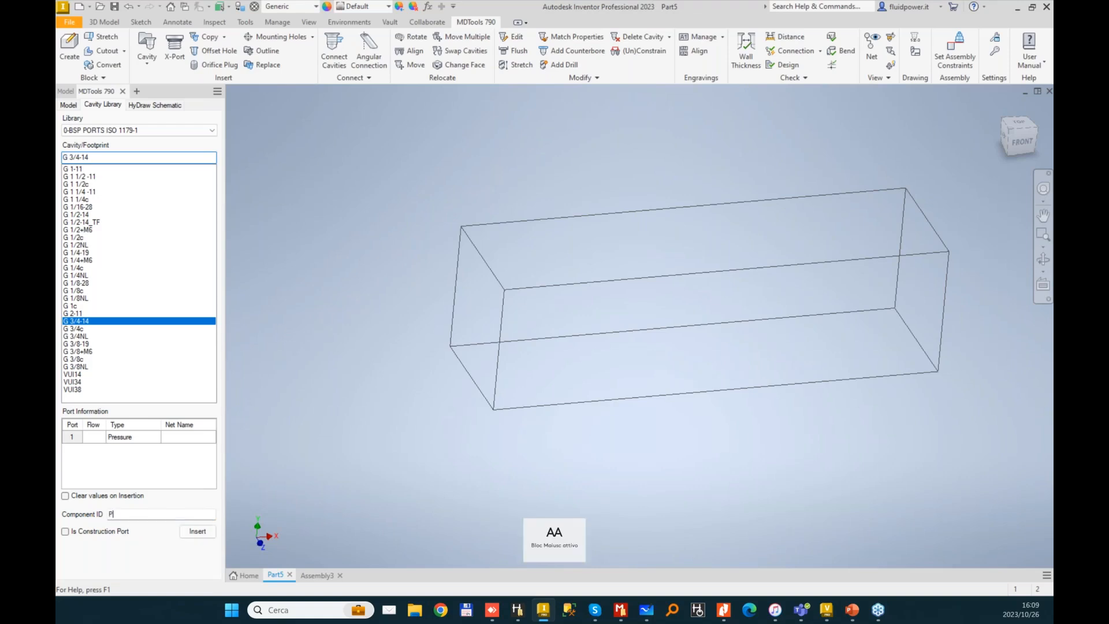
{"action": "type", "text": "P"}
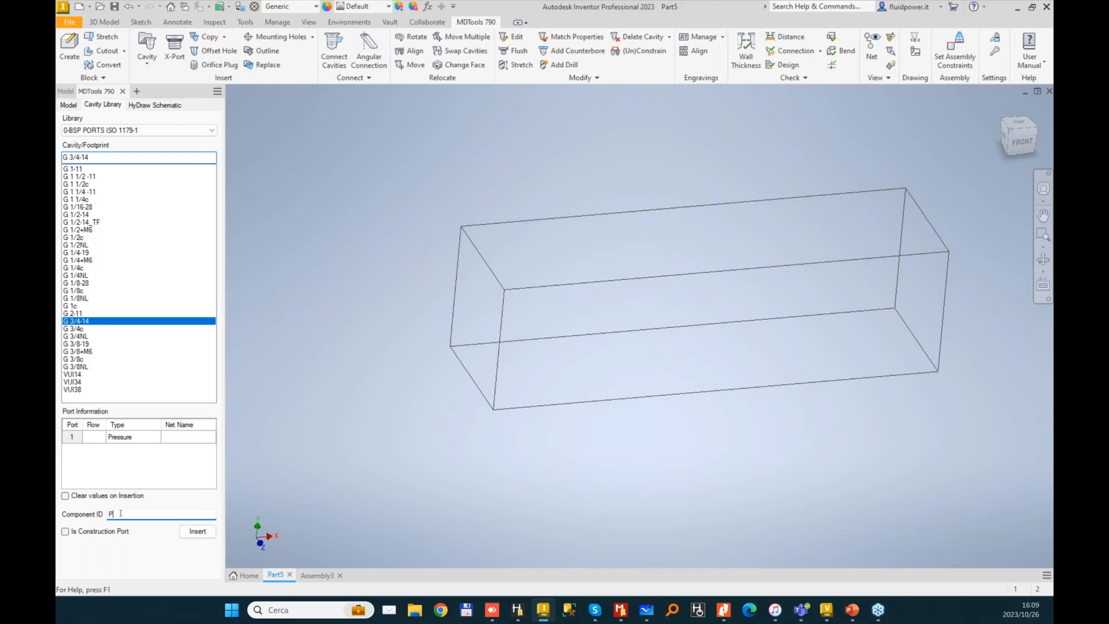
- Insert the P port near the middle of the block's left end face
{"action": "left_click", "coordinate": [211, 534]}
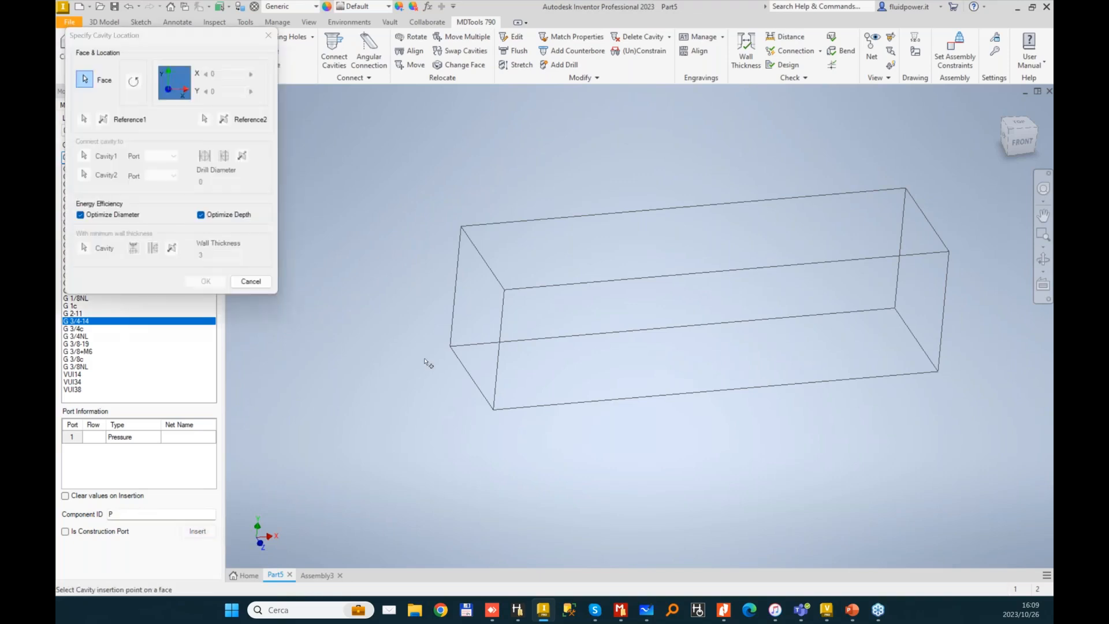
{"action": "left_click", "coordinate": [476, 324]}
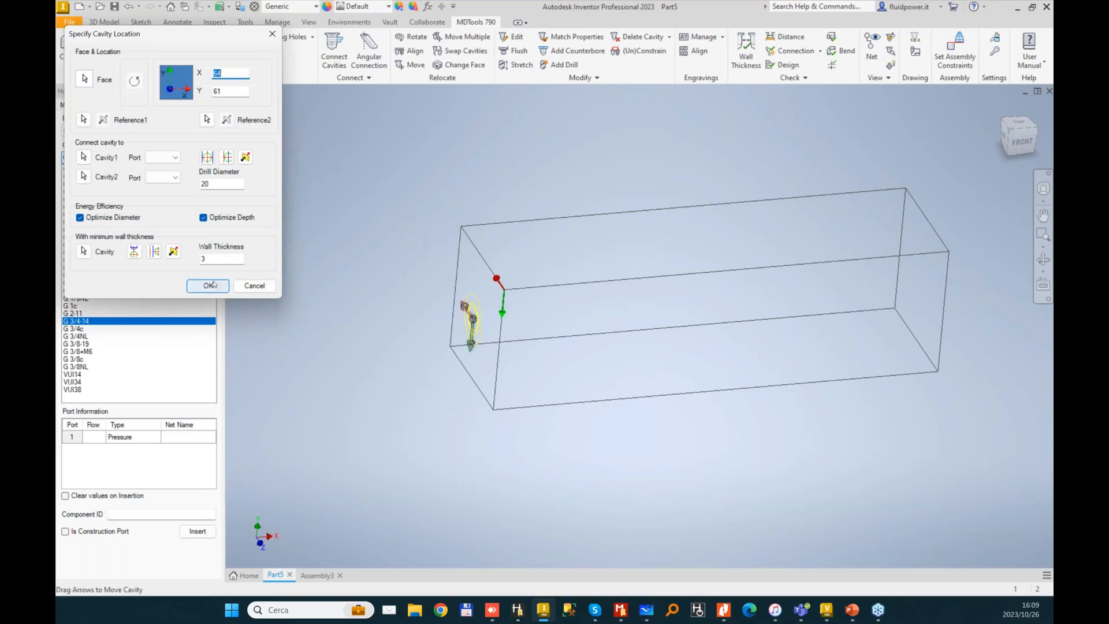
{"action": "key", "text": "Return"}
- Edit the P port cavity and assign net name P to its pressure port 1
{"action": "middle_click_drag", "start_coordinate": [498, 290], "coordinate": [520, 254], "text": "shift"}
{"action": "scroll", "coordinate": [593, 256], "scroll_direction": "up", "scroll_amount": 5}
{"action": "scroll", "coordinate": [594, 256], "scroll_direction": "down", "scroll_amount": 1}
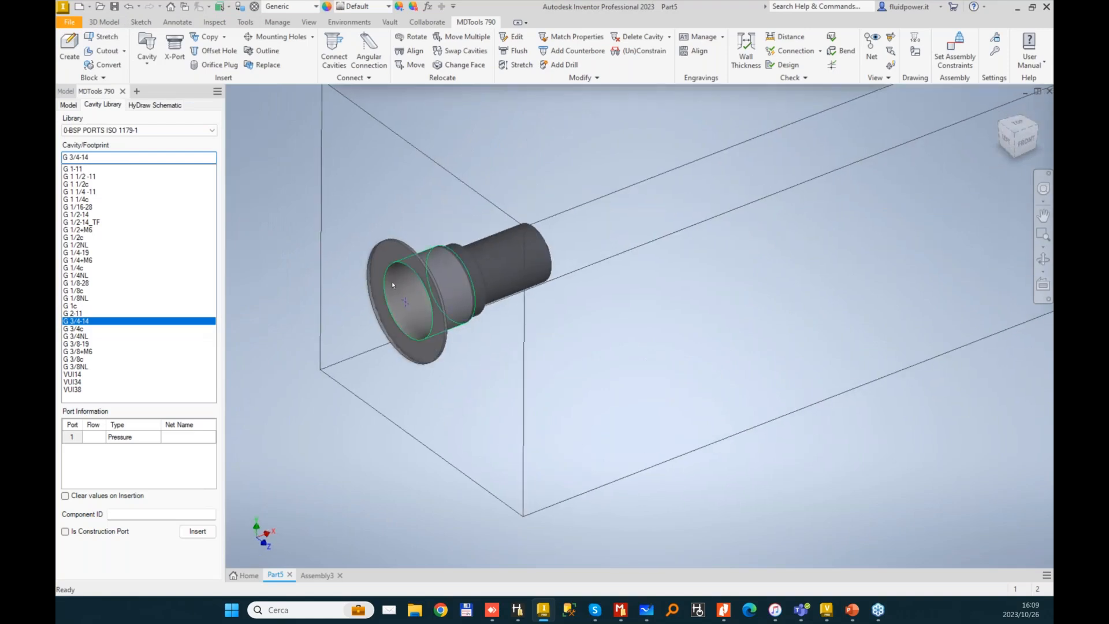
{"action": "scroll", "coordinate": [407, 300], "scroll_direction": "down", "scroll_amount": 1}
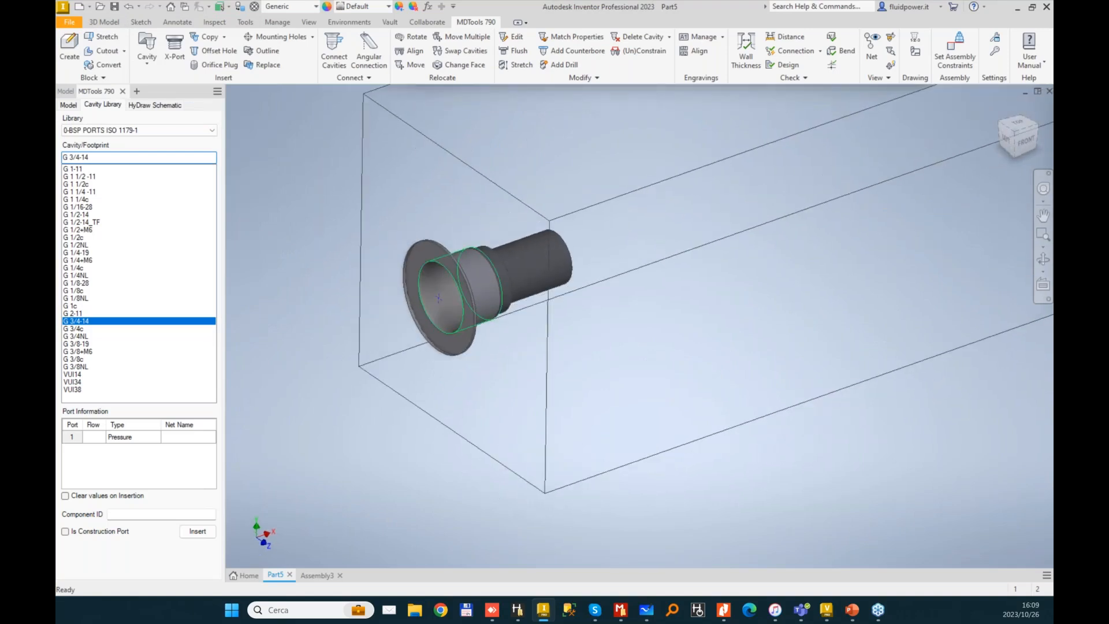
{"action": "left_click", "coordinate": [462, 302]}
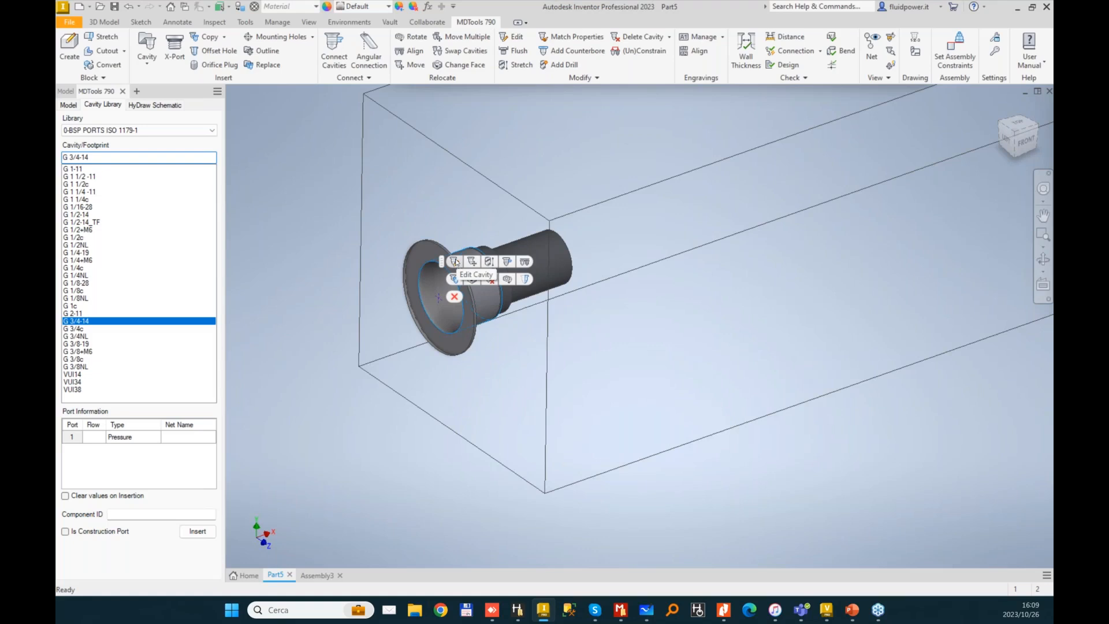
{"action": "left_click", "coordinate": [455, 263]}
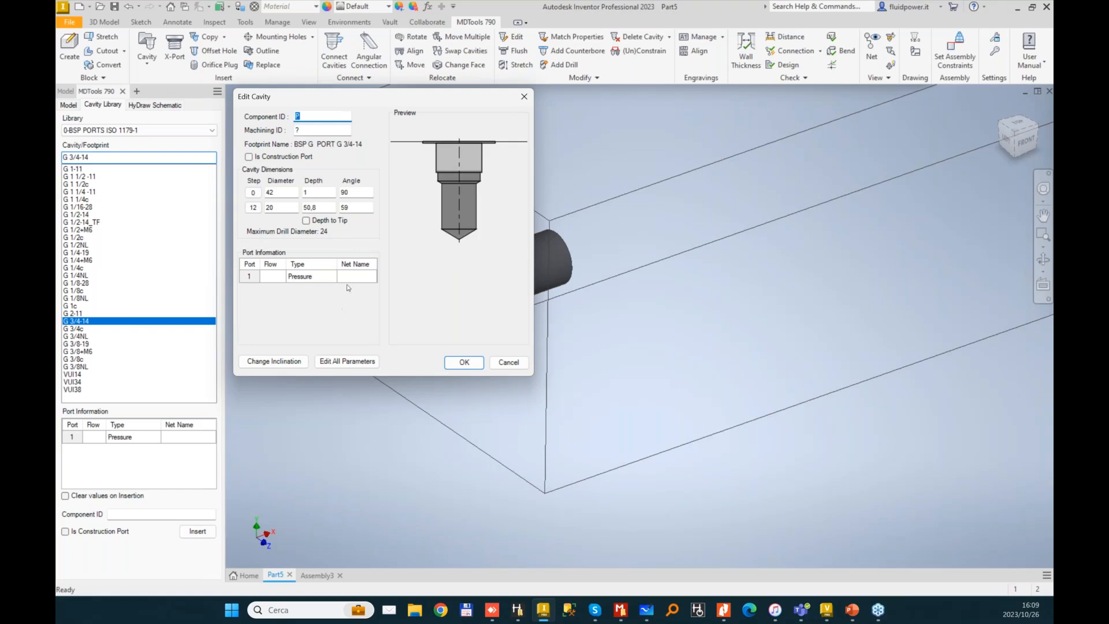
{"action": "left_click", "coordinate": [359, 276]}
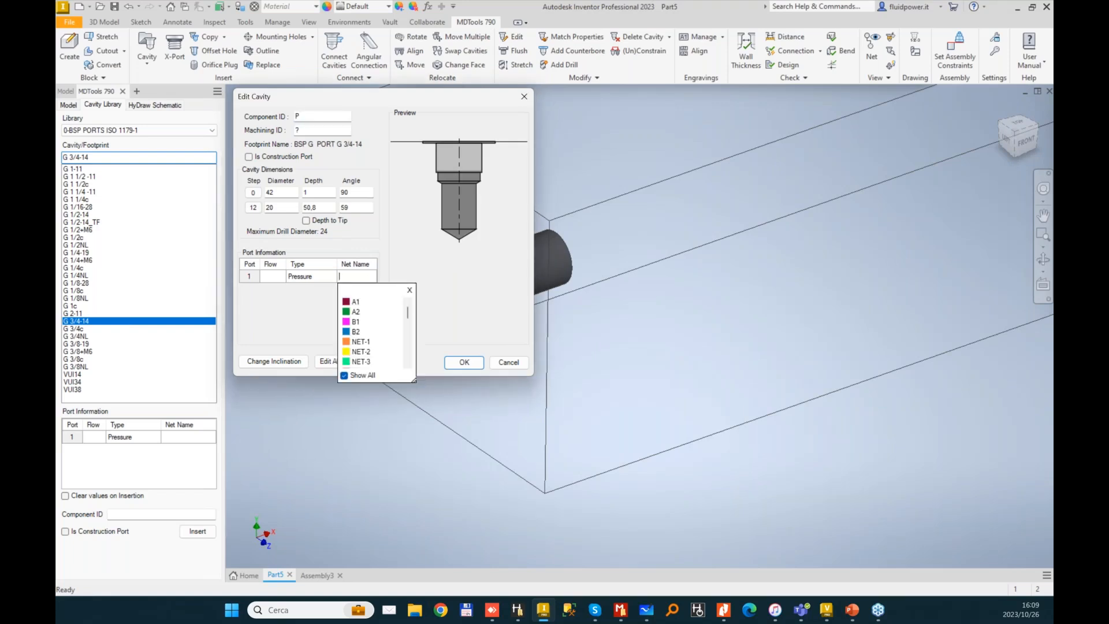
{"action": "left_click_drag", "start_coordinate": [407, 313], "coordinate": [407, 360]}
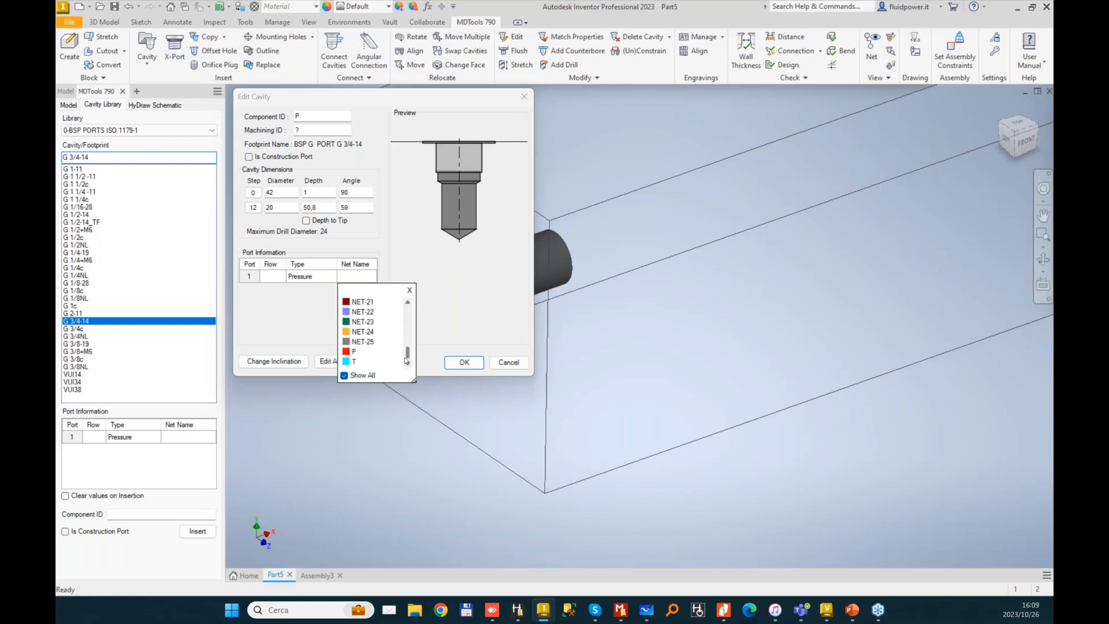
{"action": "left_click", "coordinate": [355, 352]}
{"action": "left_click", "coordinate": [355, 352]}
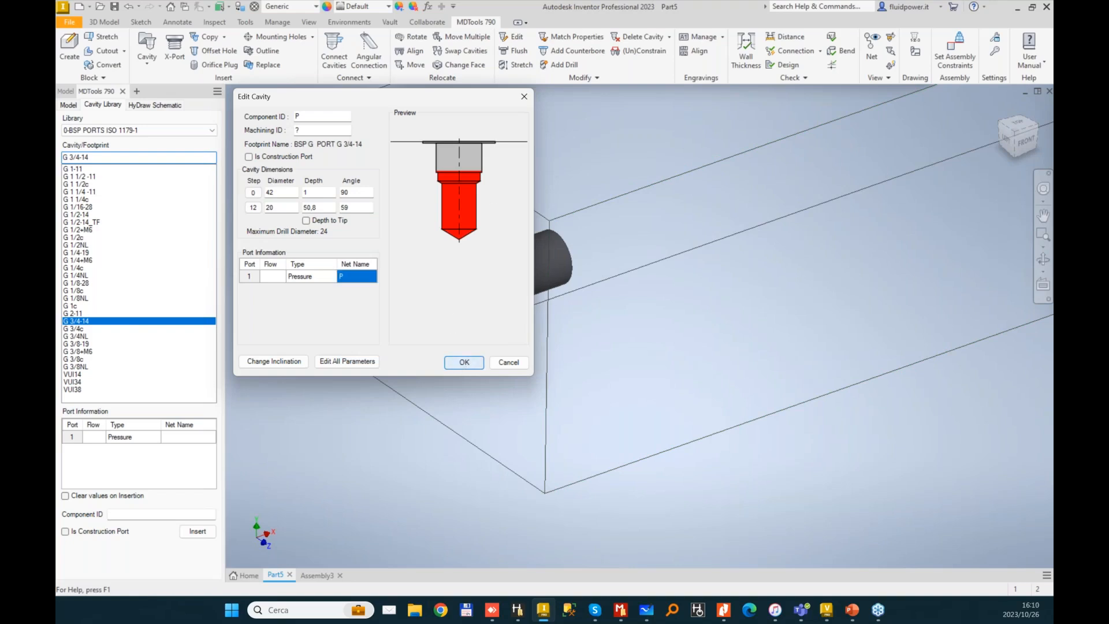
{"action": "left_click", "coordinate": [464, 362]}
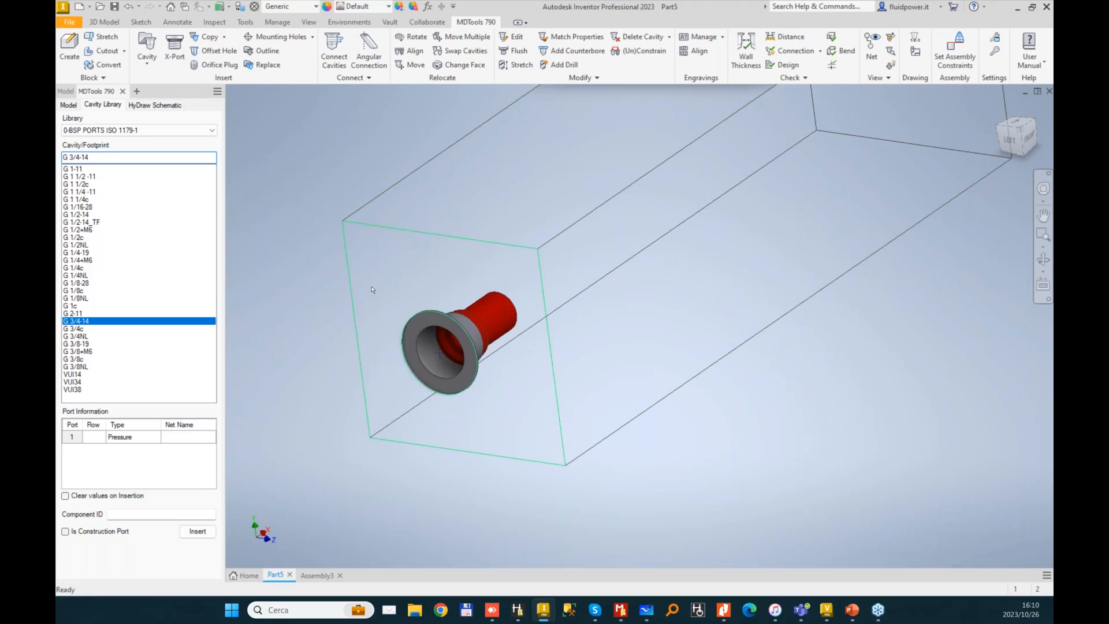
- Insert four M8 mounting holes with cavity ID MH, 8 mm from the edges, on the end face carrying the P port
{"action": "middle_click_drag", "start_coordinate": [373, 292], "coordinate": [510, 359], "text": "shift"}
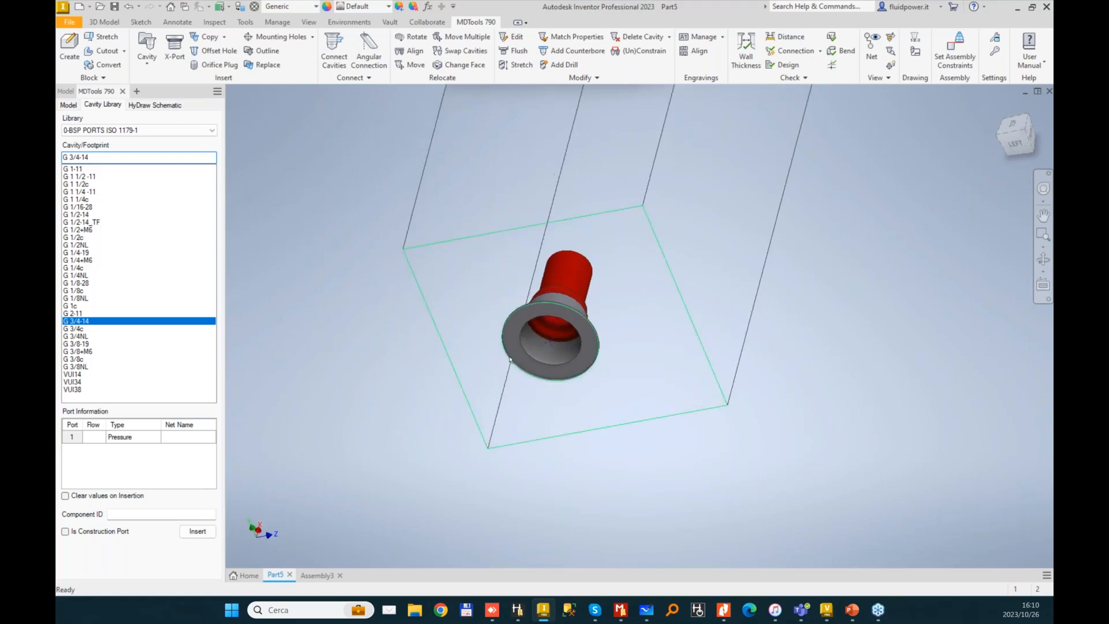
{"action": "left_click", "coordinate": [275, 38]}
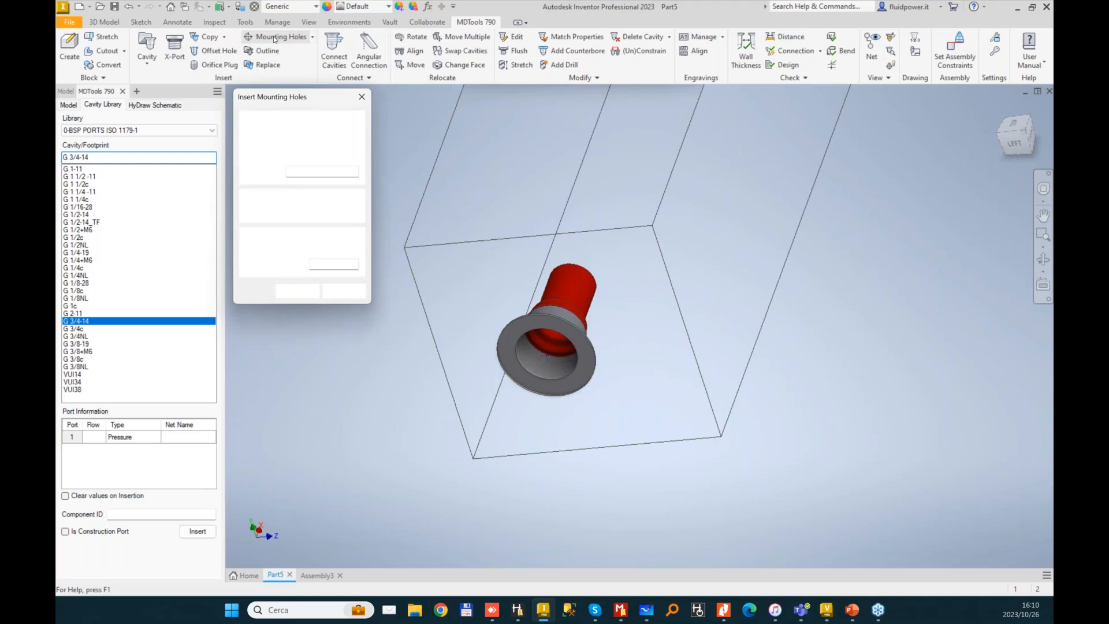
{"action": "left_click", "coordinate": [329, 144]}
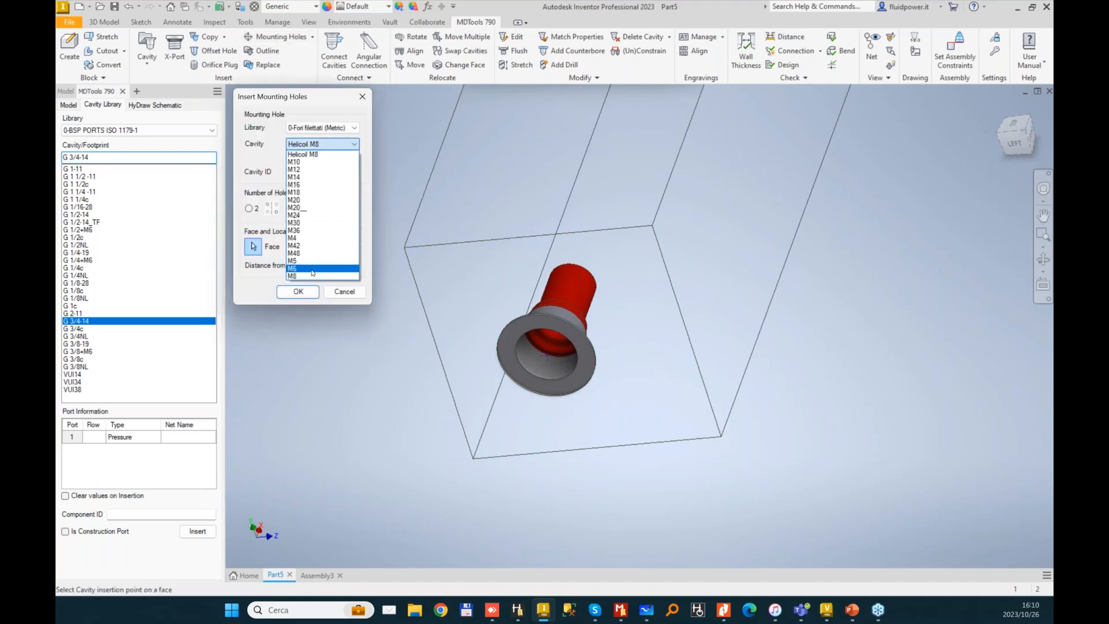
{"action": "left_click", "coordinate": [312, 276]}
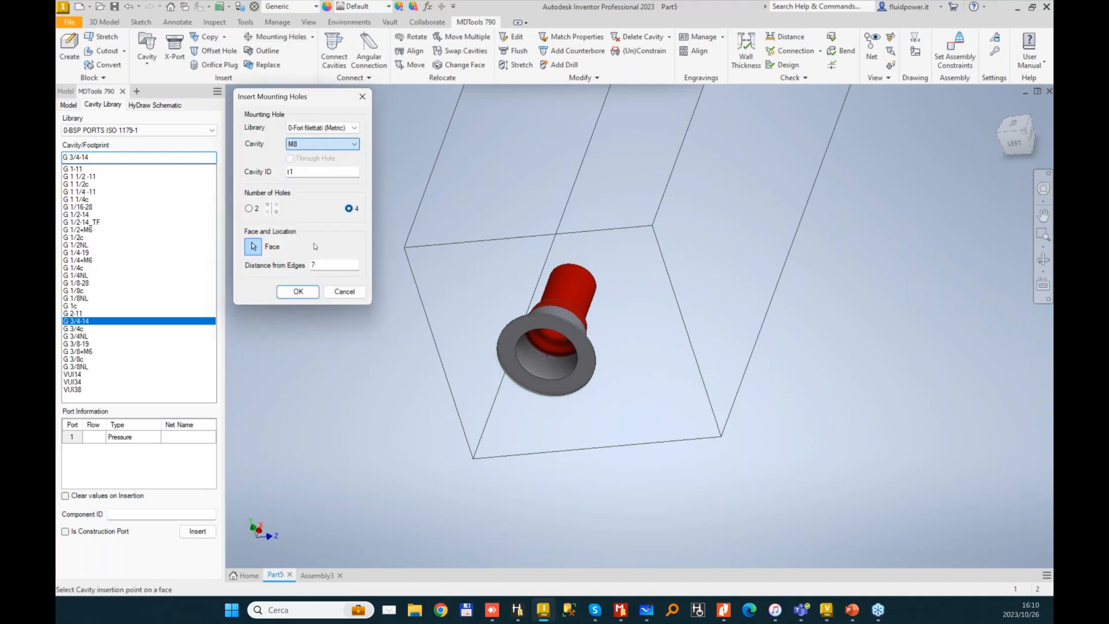
{"action": "double_click", "coordinate": [305, 170]}
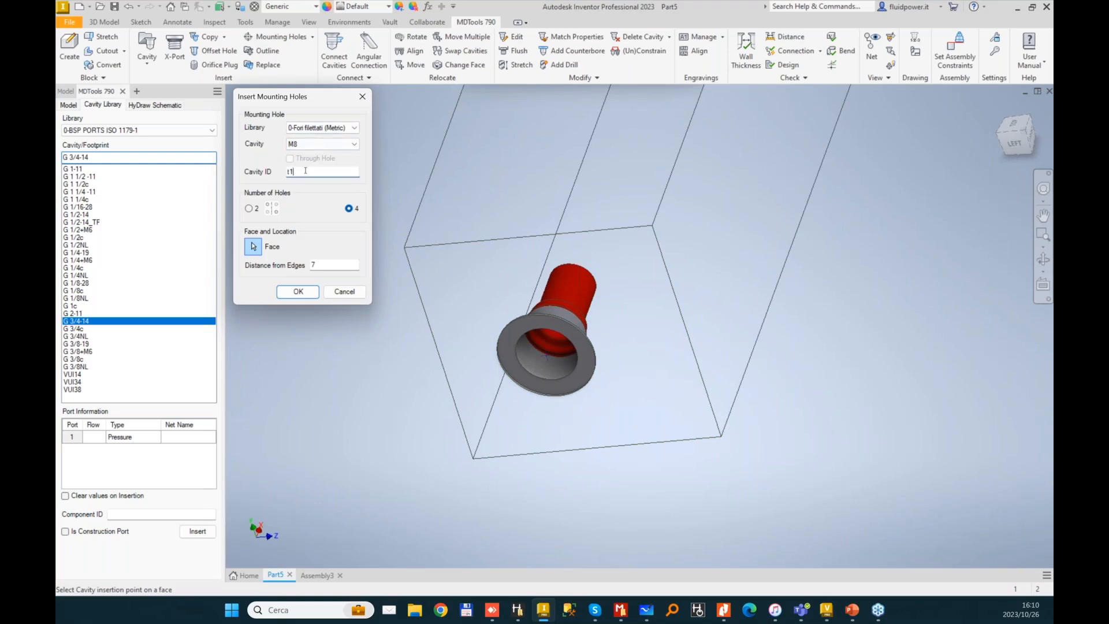
{"action": "type", "text": "MH"}
{"action": "double_click", "coordinate": [336, 266]}
{"action": "type", "text": "8"}
{"action": "left_click", "coordinate": [458, 279]}
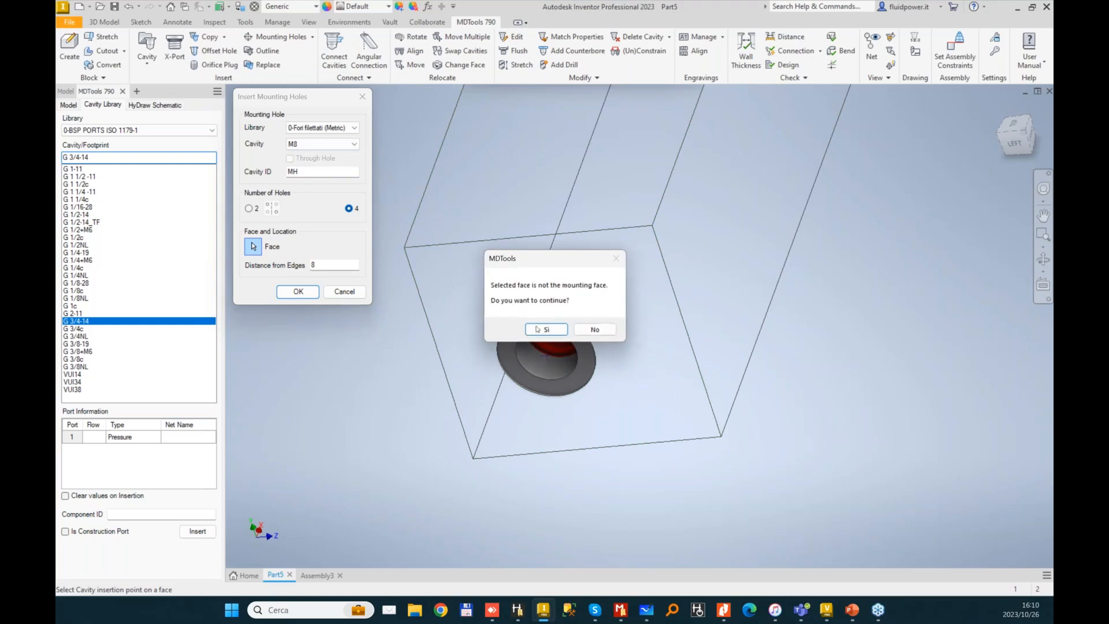
{"action": "left_click", "coordinate": [546, 329]}
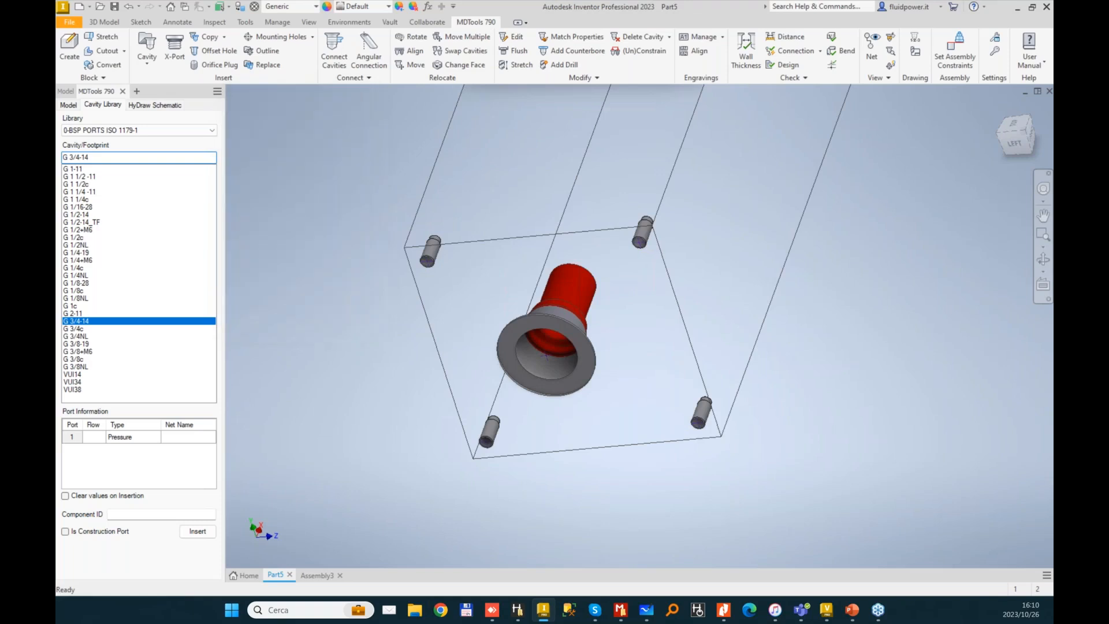
- Make a footprint of the four M8 holes, with the upper-left hole as parent and the other three as child cavities
{"action": "middle_click_drag", "start_coordinate": [307, 204], "coordinate": [290, 218], "text": "shift"}
{"action": "left_click", "coordinate": [591, 78]}
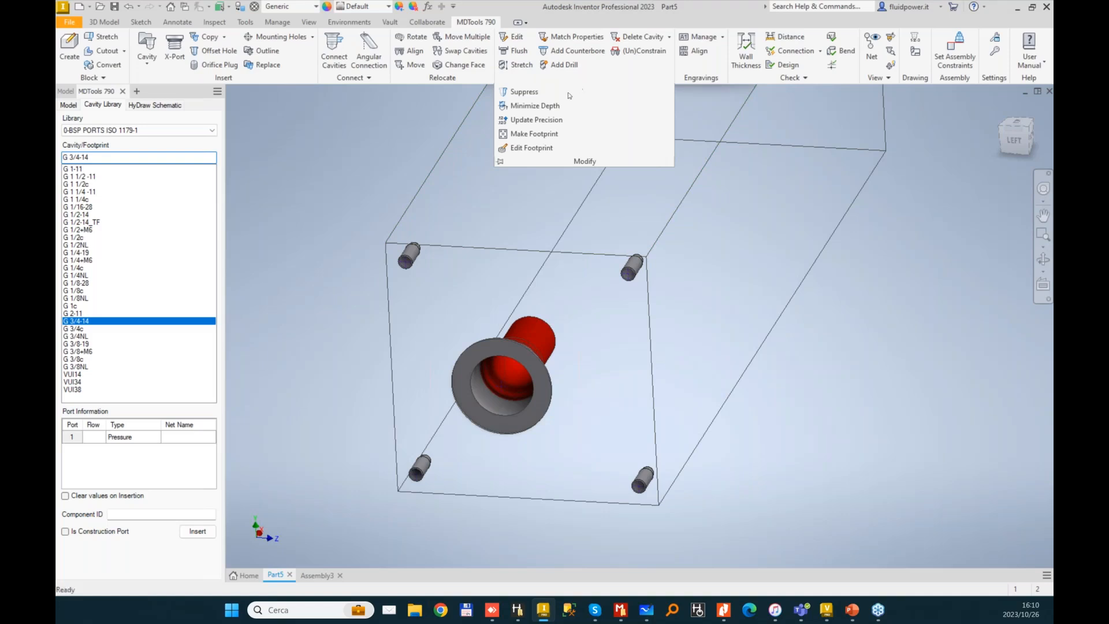
{"action": "left_click", "coordinate": [595, 79]}
{"action": "left_click", "coordinate": [594, 79]}
{"action": "left_click", "coordinate": [531, 133]}
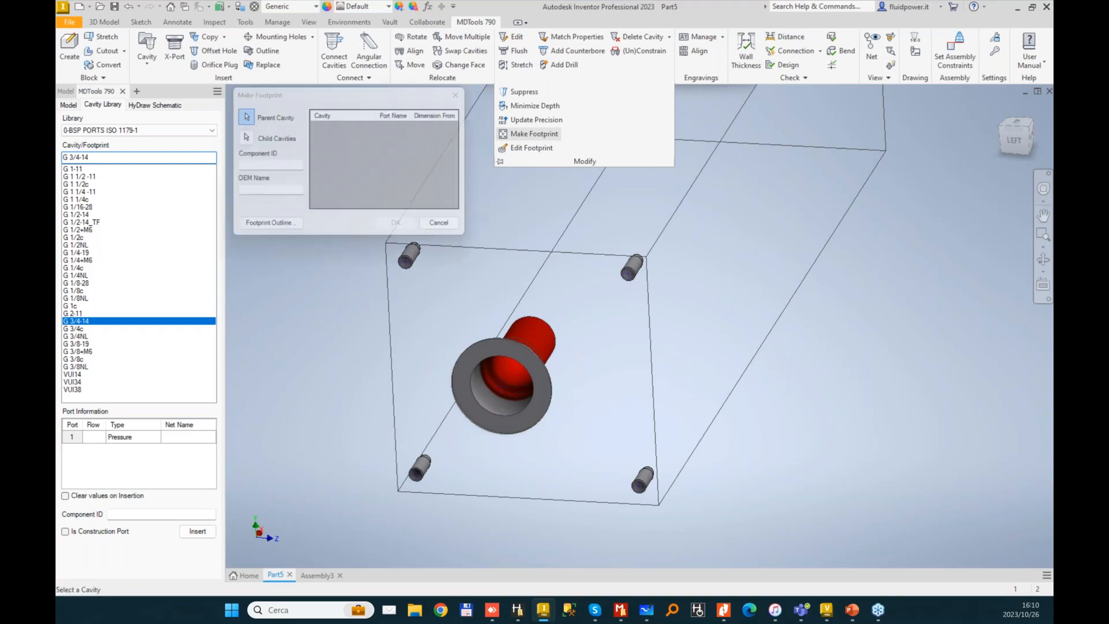
{"action": "left_click", "coordinate": [411, 259]}
{"action": "left_click", "coordinate": [632, 267]}
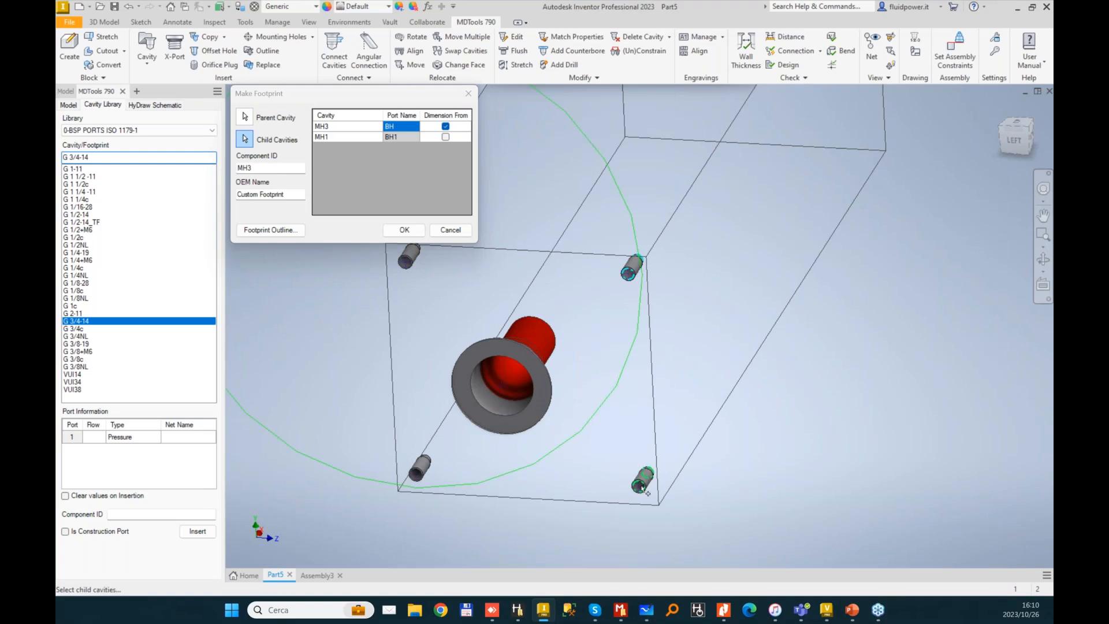
{"action": "left_click", "coordinate": [642, 481]}
{"action": "left_click", "coordinate": [420, 467]}
{"action": "middle_click_drag", "start_coordinate": [616, 348], "coordinate": [667, 299], "text": "shift"}
{"action": "middle_click_drag", "start_coordinate": [475, 292], "coordinate": [607, 159], "text": "shift"}
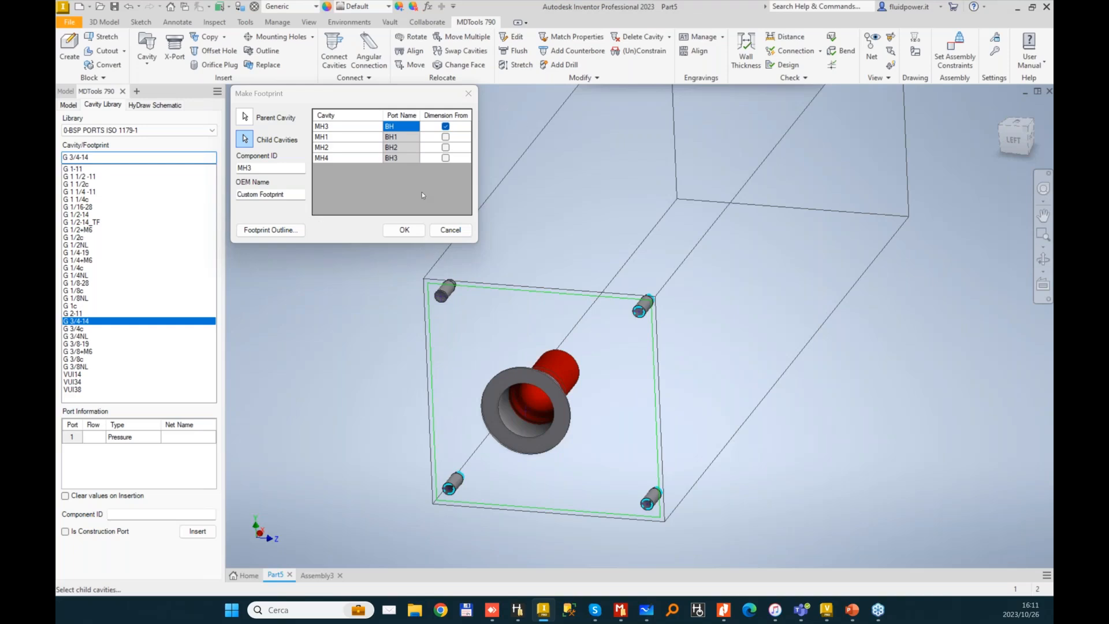
{"action": "left_click", "coordinate": [405, 231]}
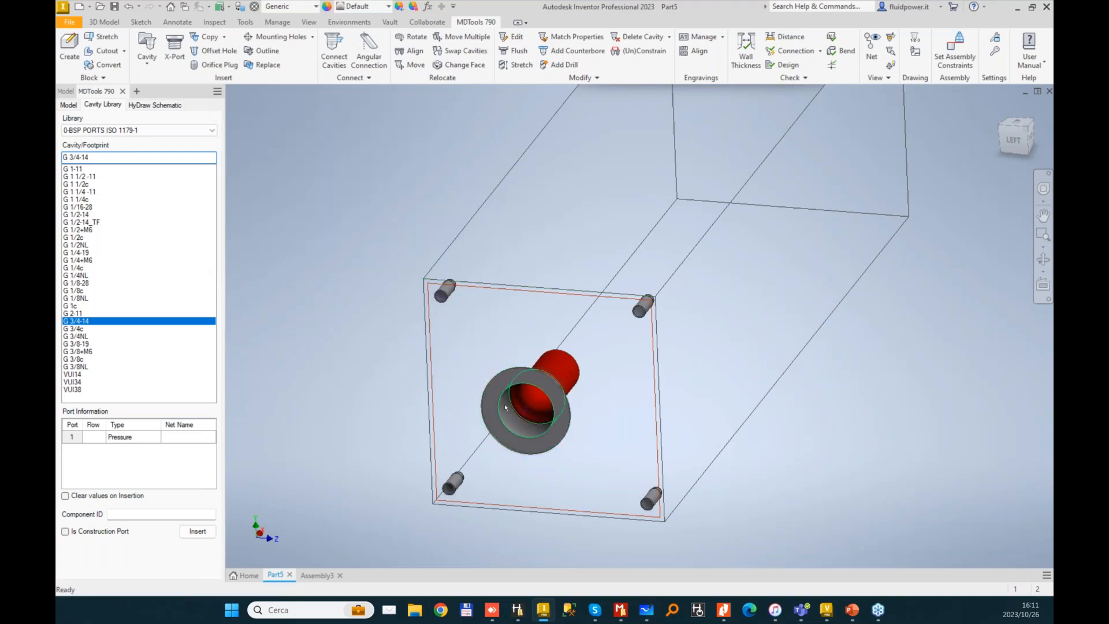
- Edit the mounting-hole footprint and set the Y Dim of hole BH2 to -20
{"action": "middle_click_drag", "start_coordinate": [504, 407], "coordinate": [488, 407]}
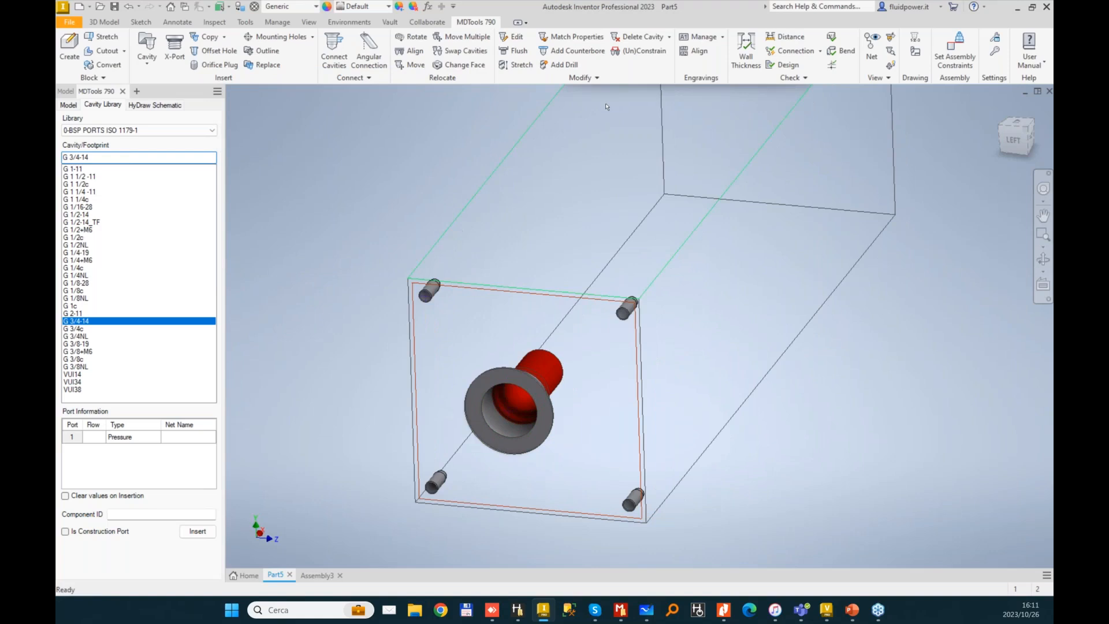
{"action": "left_click", "coordinate": [597, 77]}
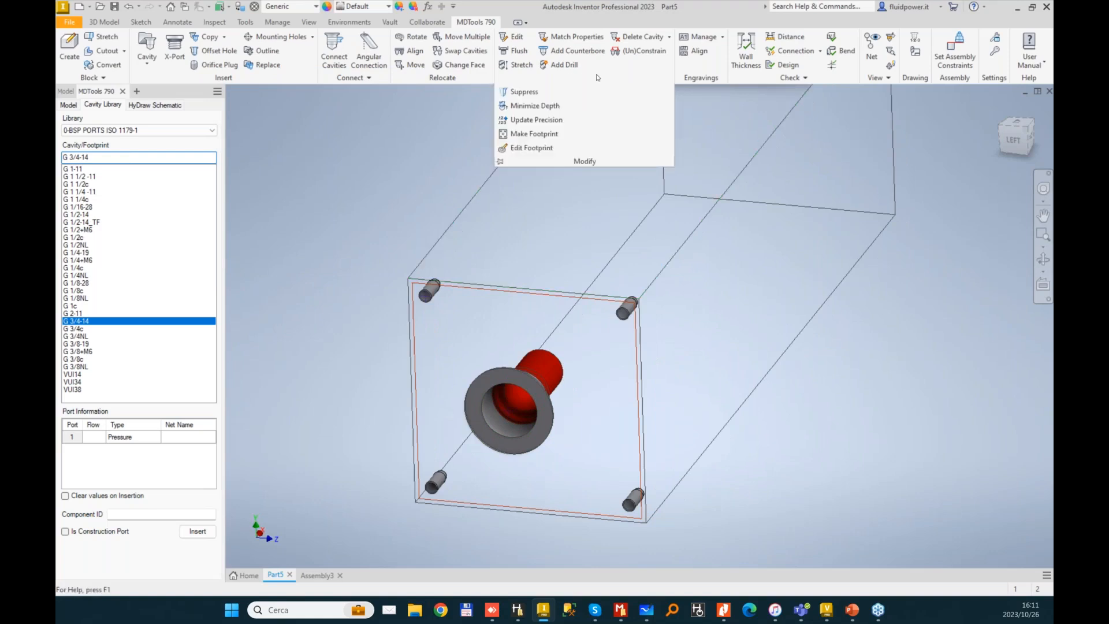
{"action": "left_click", "coordinate": [531, 148]}
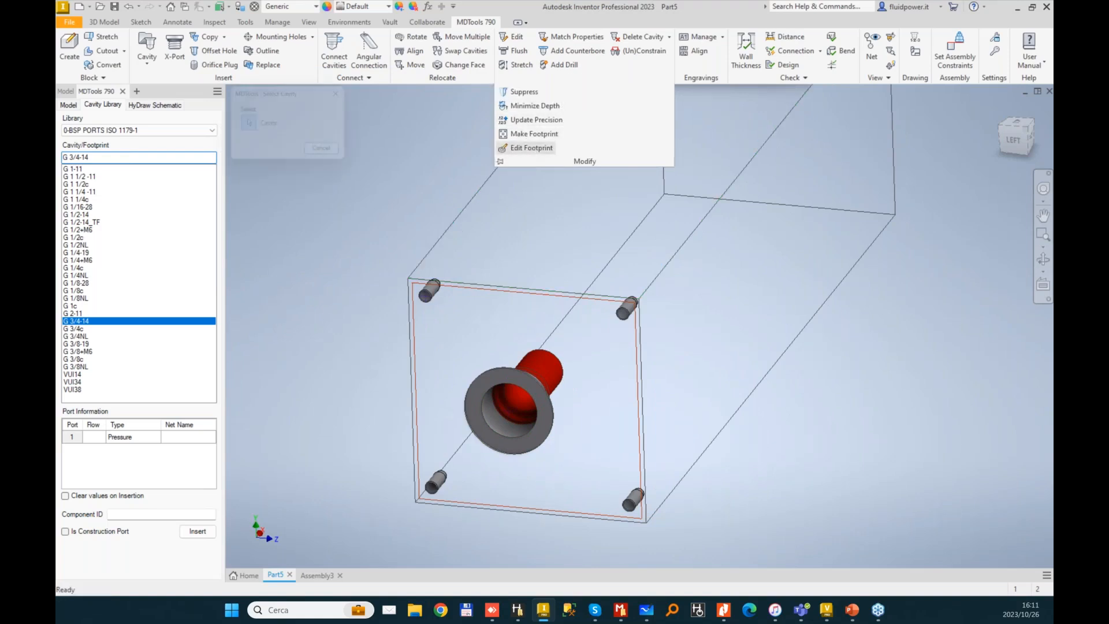
{"action": "left_click", "coordinate": [428, 291]}
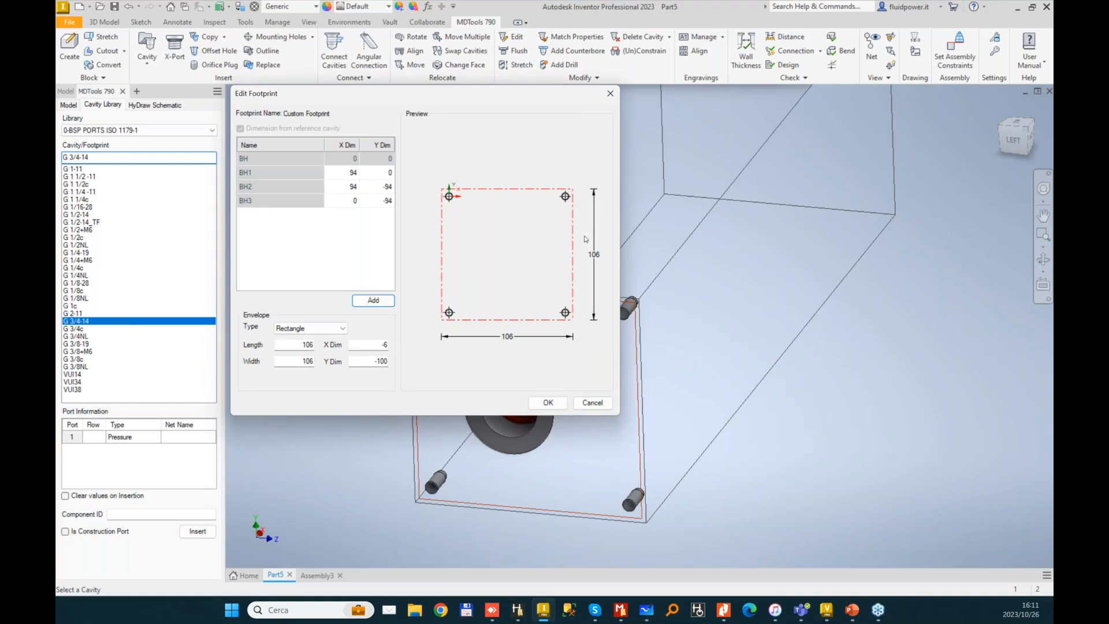
{"action": "left_click", "coordinate": [343, 172]}
{"action": "left_click", "coordinate": [344, 186]}
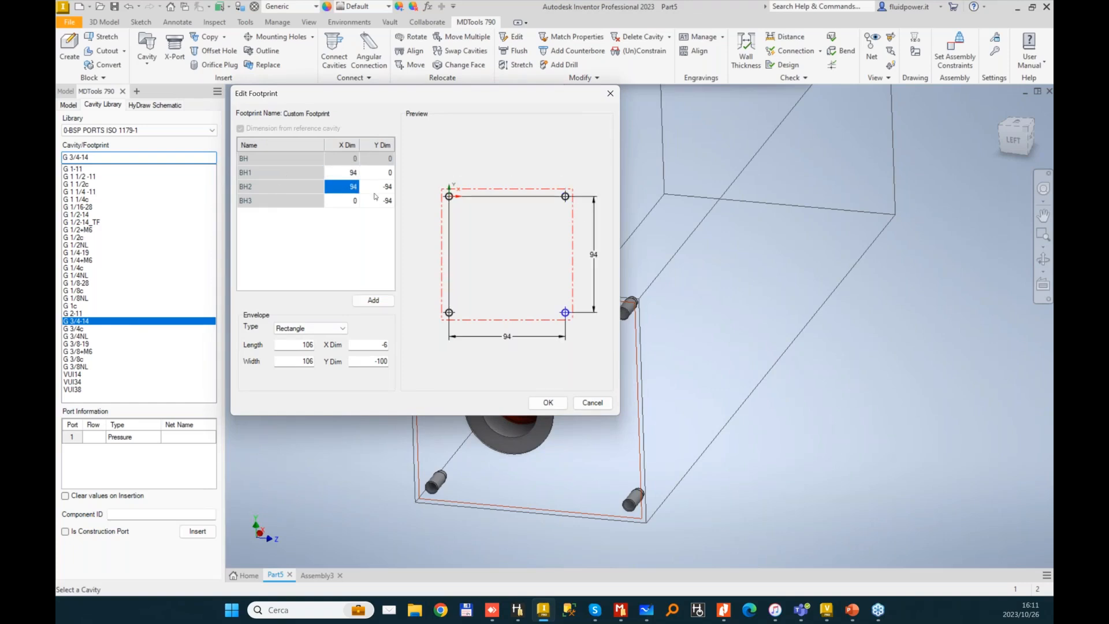
{"action": "left_click", "coordinate": [384, 201]}
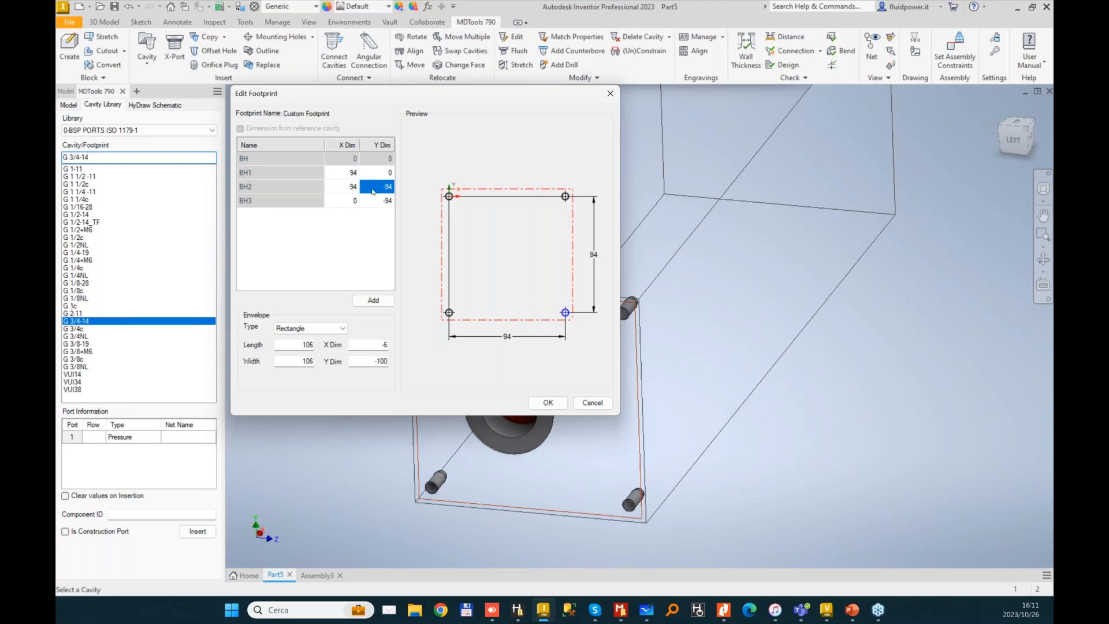
{"action": "key", "text": "BackSpace"}
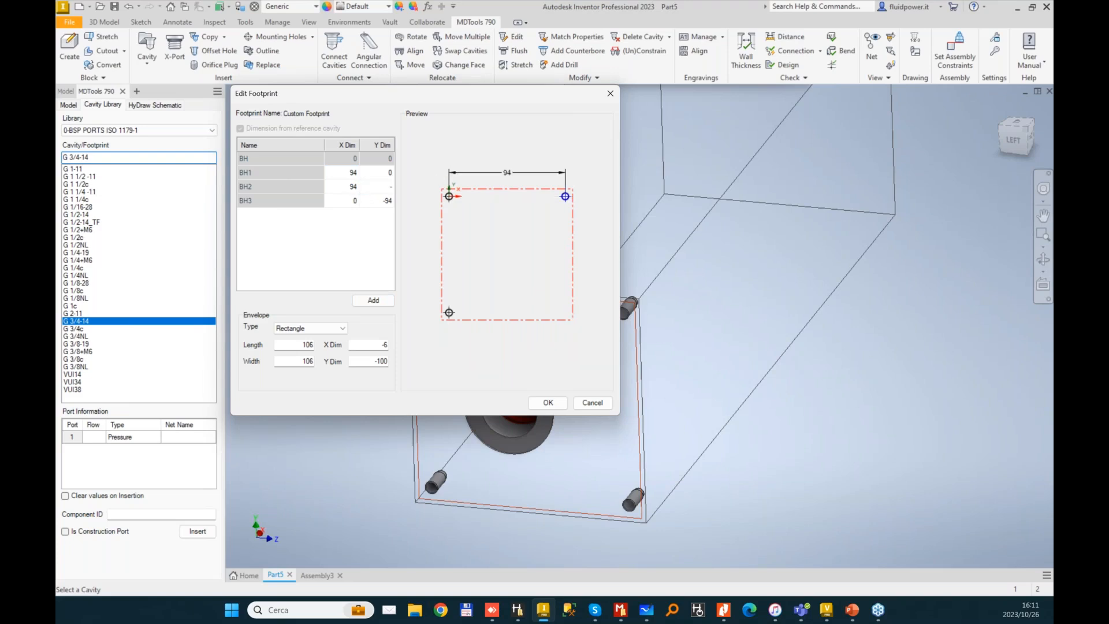
{"action": "type", "text": "-20"}
{"action": "key", "text": "Return"}
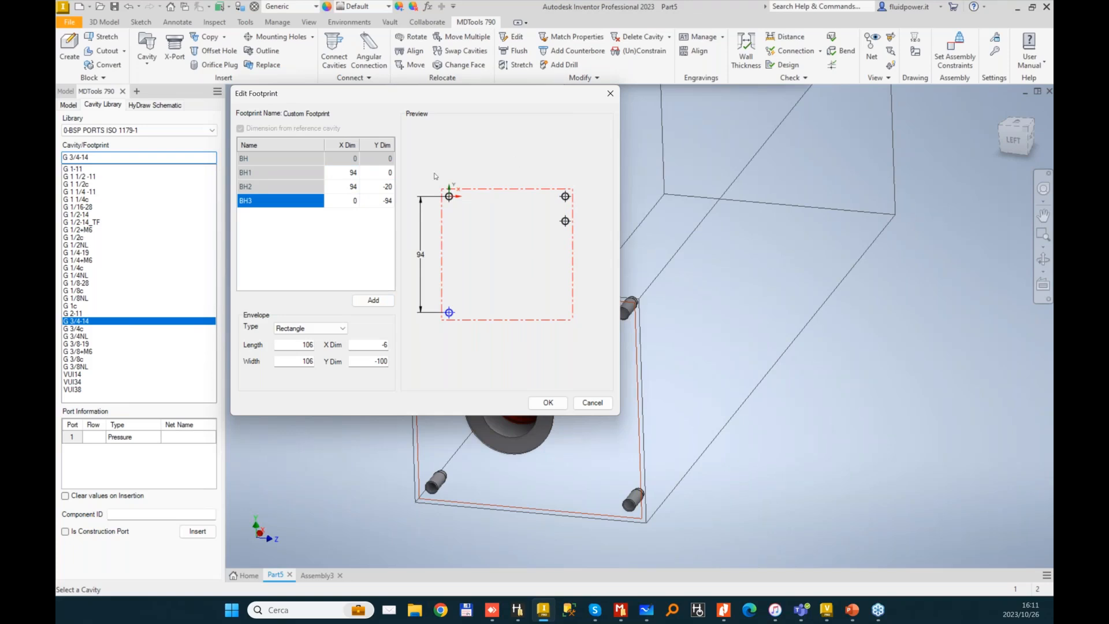
- Set the Y Dim of hole BH2 to -94, keep the Rectangle envelope and accept the footprint
{"action": "left_click", "coordinate": [387, 190]}
{"action": "key", "text": "BackSpace"}
{"action": "type", "text": "-94"}
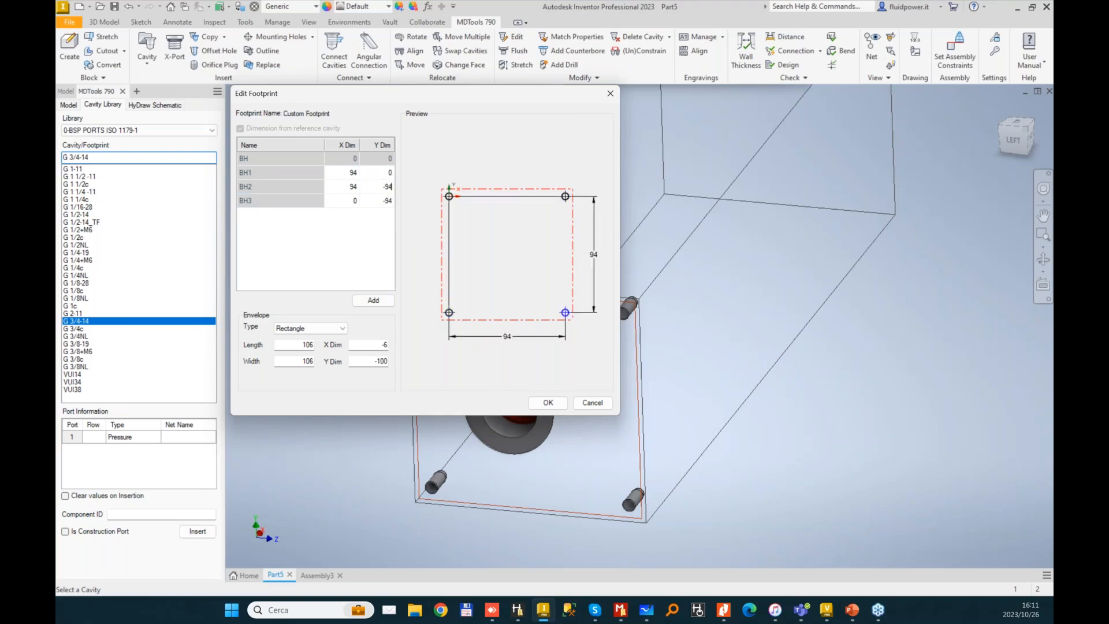
{"action": "key", "text": "Return"}
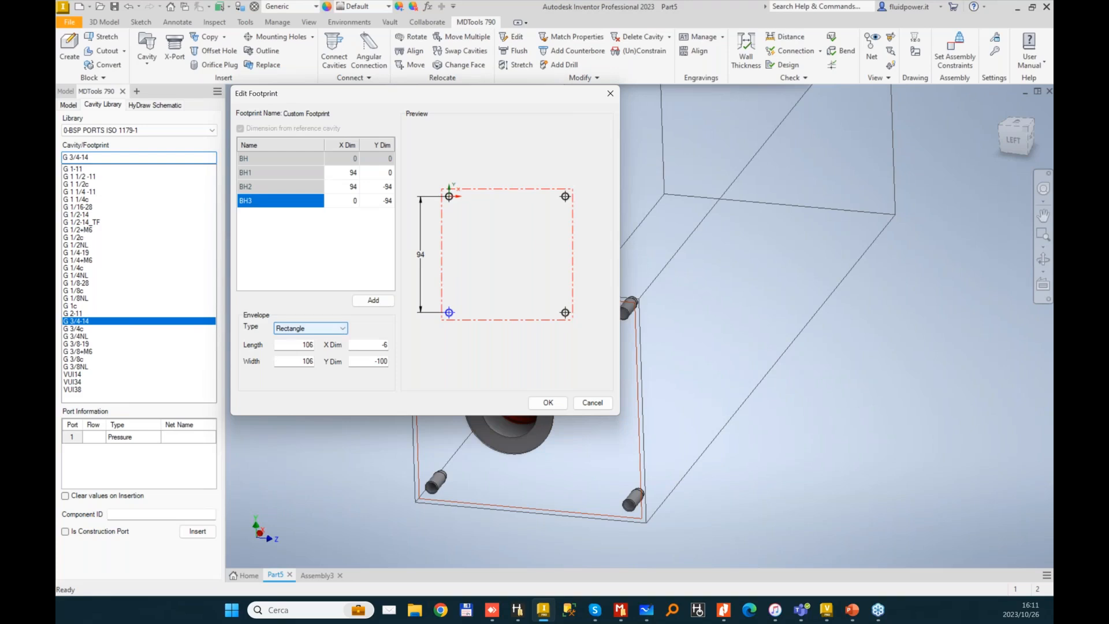
{"action": "left_click", "coordinate": [341, 328]}
{"action": "left_click", "coordinate": [310, 350]}
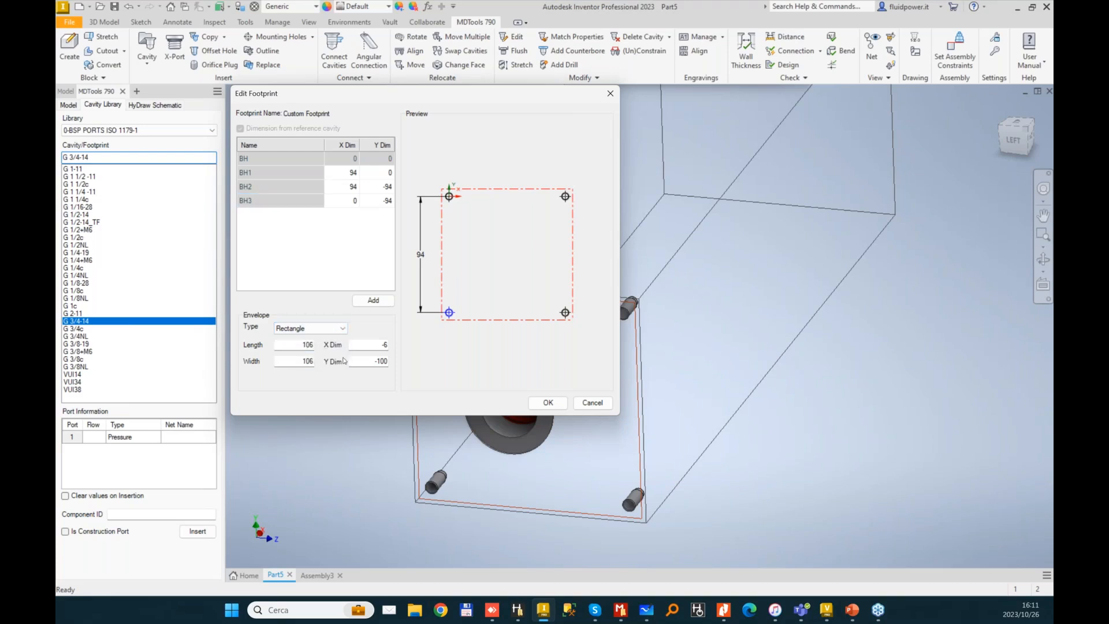
{"action": "left_click", "coordinate": [548, 403]}
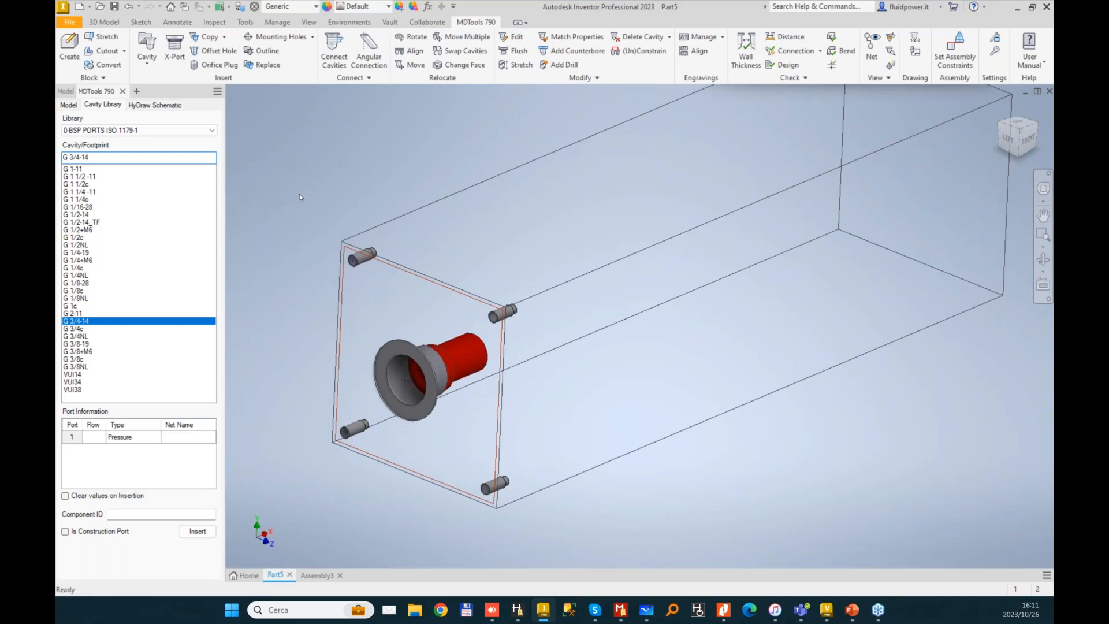
- Choose cavity FC08-3 from the 1-Hydac cavity library
{"action": "left_click", "coordinate": [114, 130]}
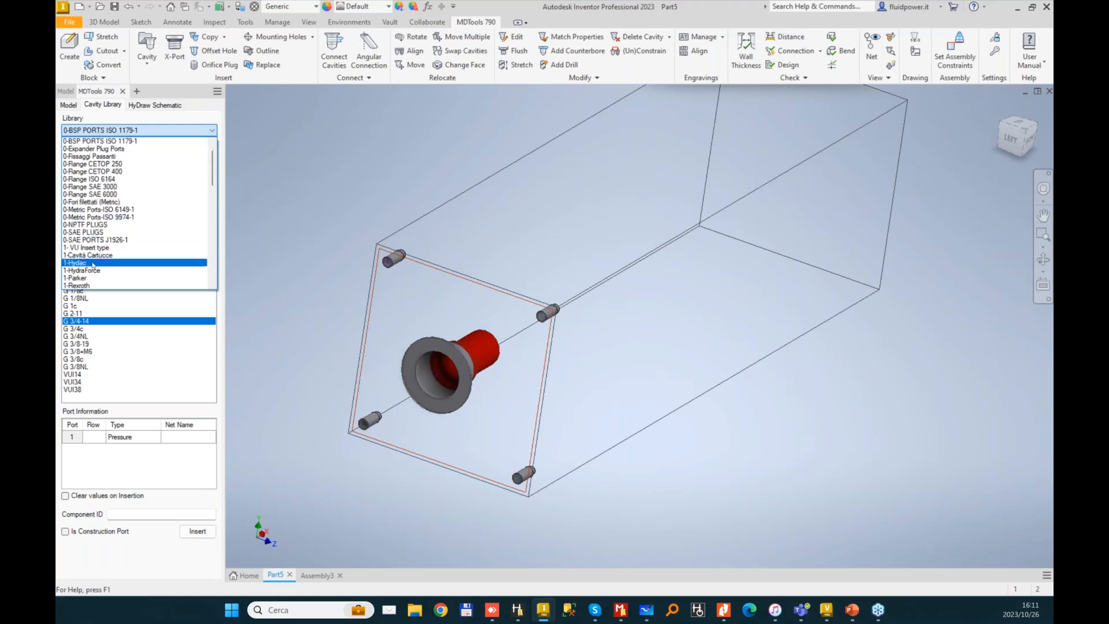
{"action": "left_click", "coordinate": [121, 263]}
{"action": "scroll", "coordinate": [111, 280], "scroll_direction": "down", "scroll_amount": 7}
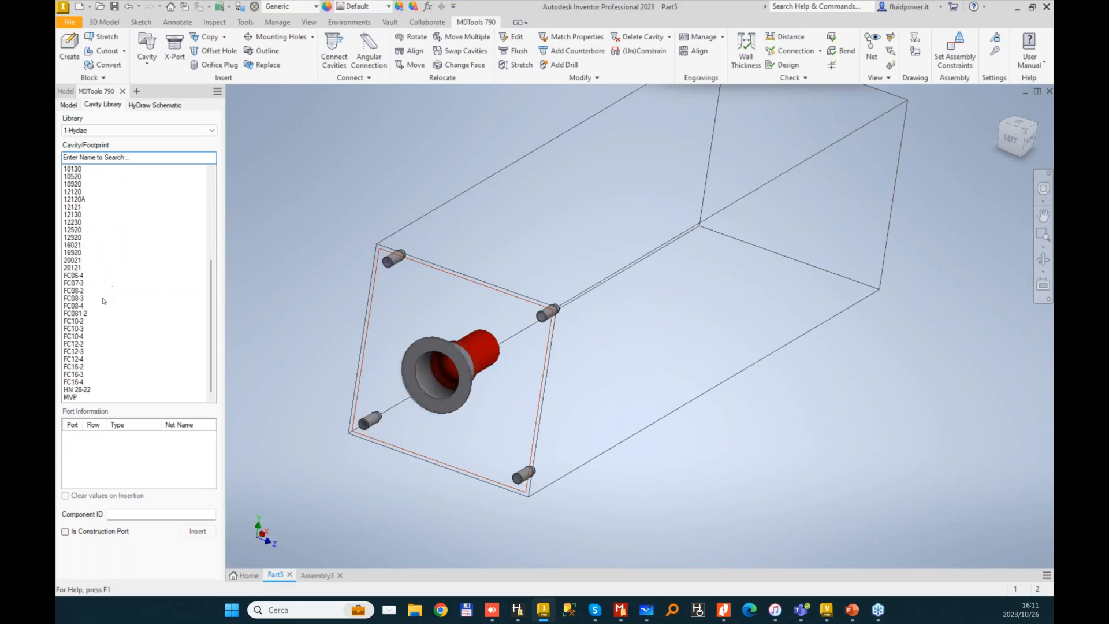
{"action": "left_click", "coordinate": [102, 298]}
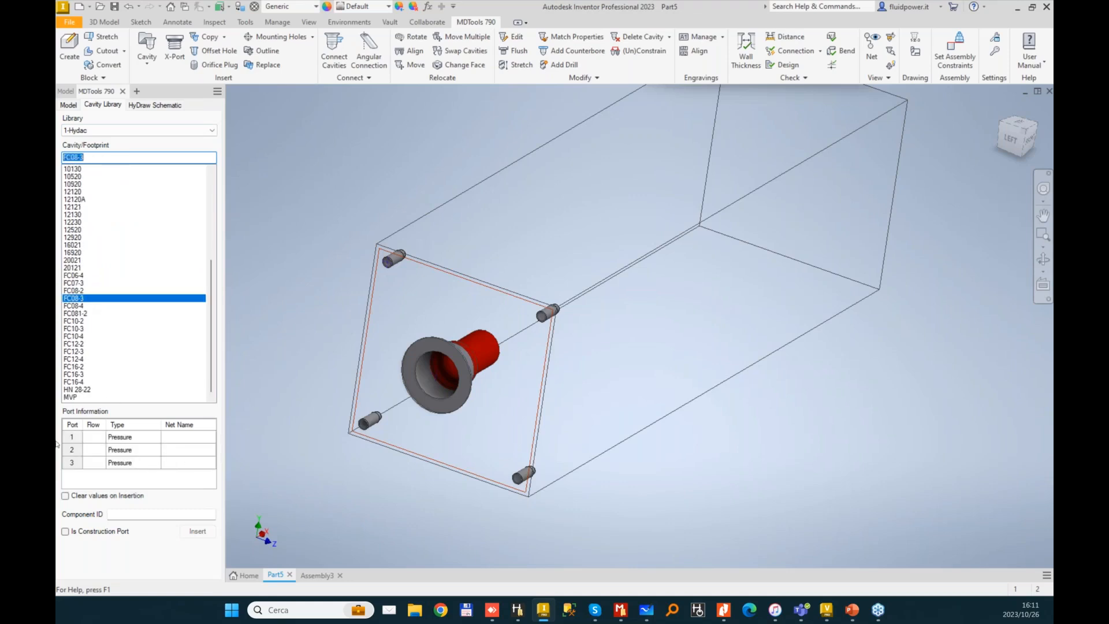
- Assign net names PR1, P and T to ports 1, 2 and 3 of cavity FC08-3, with port 3 as Tank type
{"action": "left_click", "coordinate": [191, 454]}
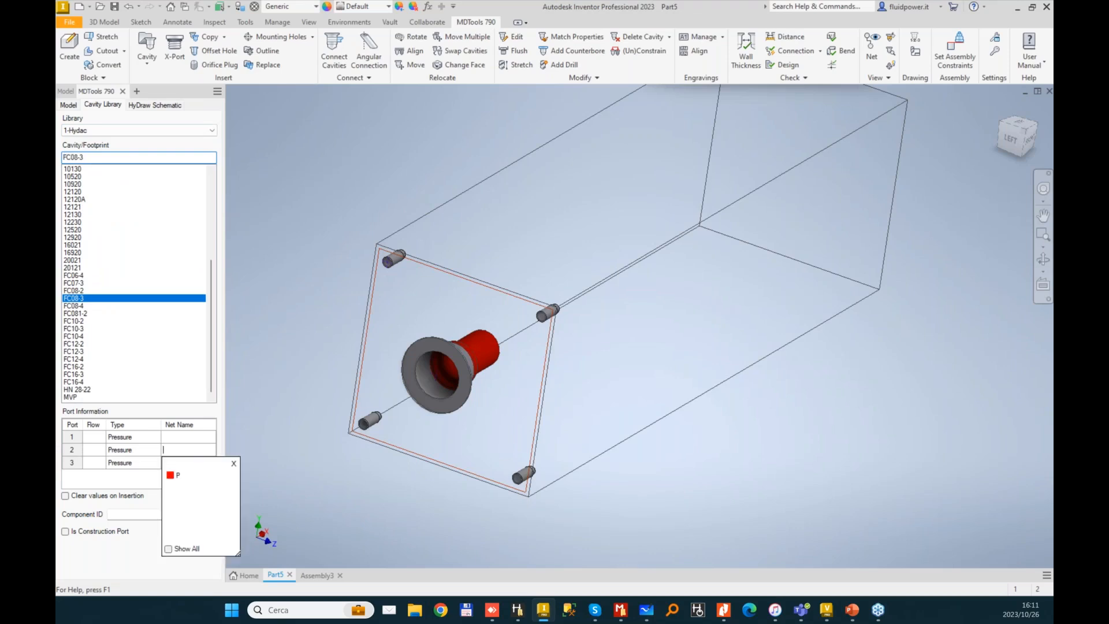
{"action": "type", "text": "P"}
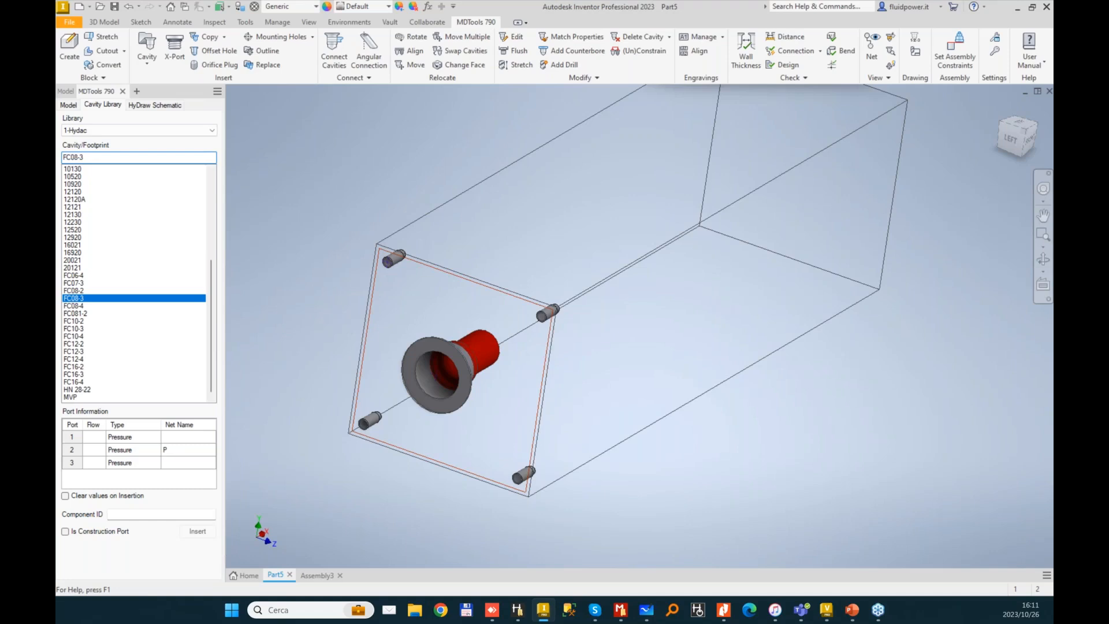
{"action": "left_click", "coordinate": [181, 437]}
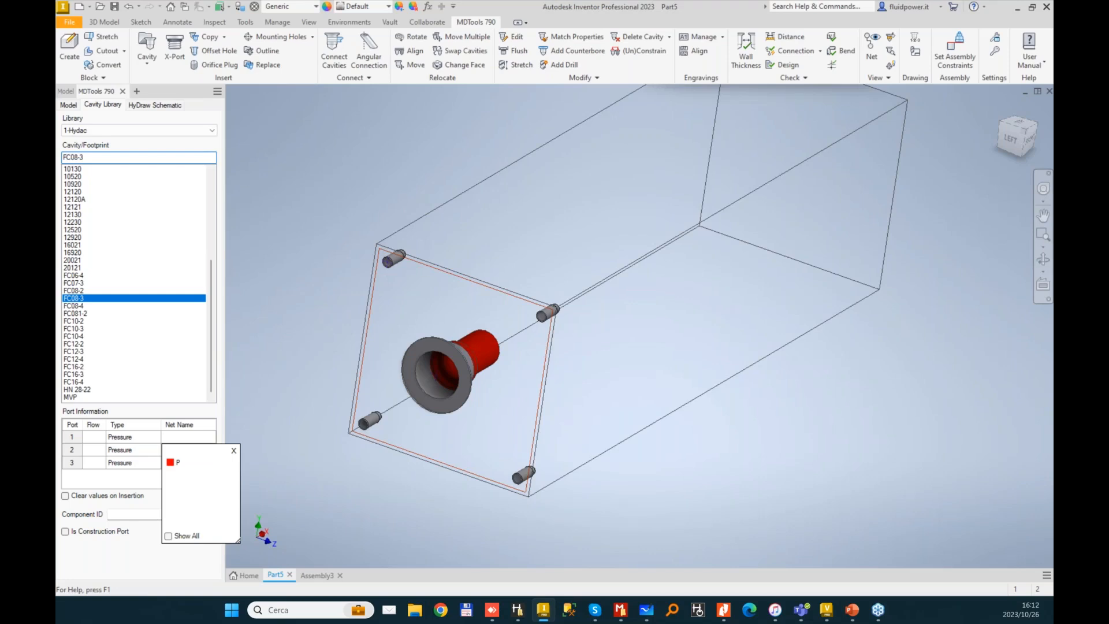
{"action": "type", "text": "PR1"}
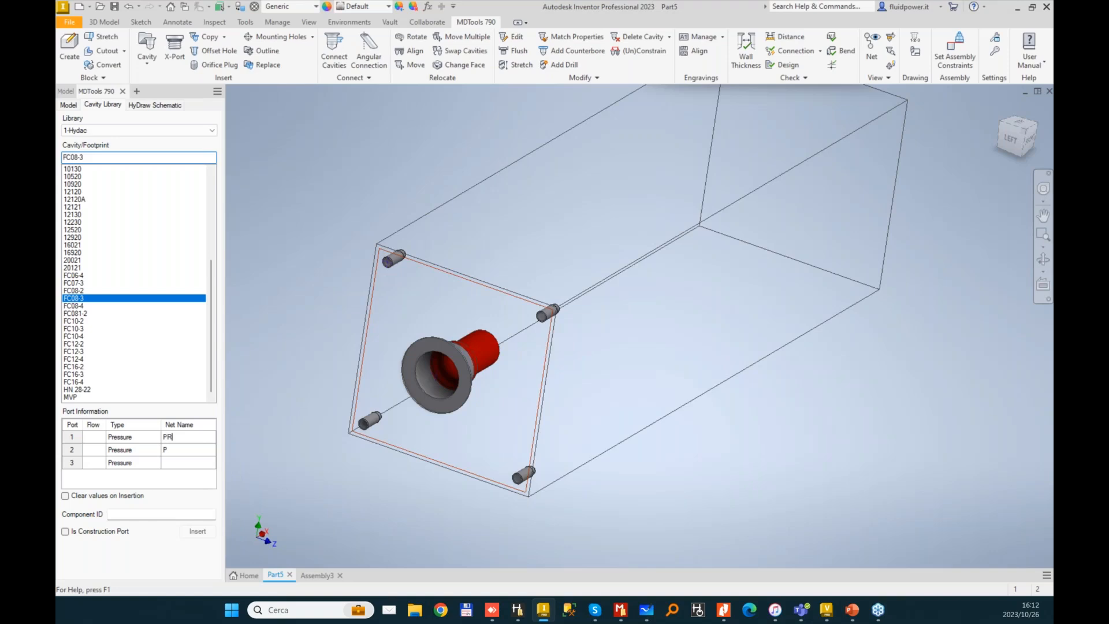
{"action": "left_click", "coordinate": [172, 465]}
{"action": "type", "text": "T"}
{"action": "left_click", "coordinate": [155, 465]}
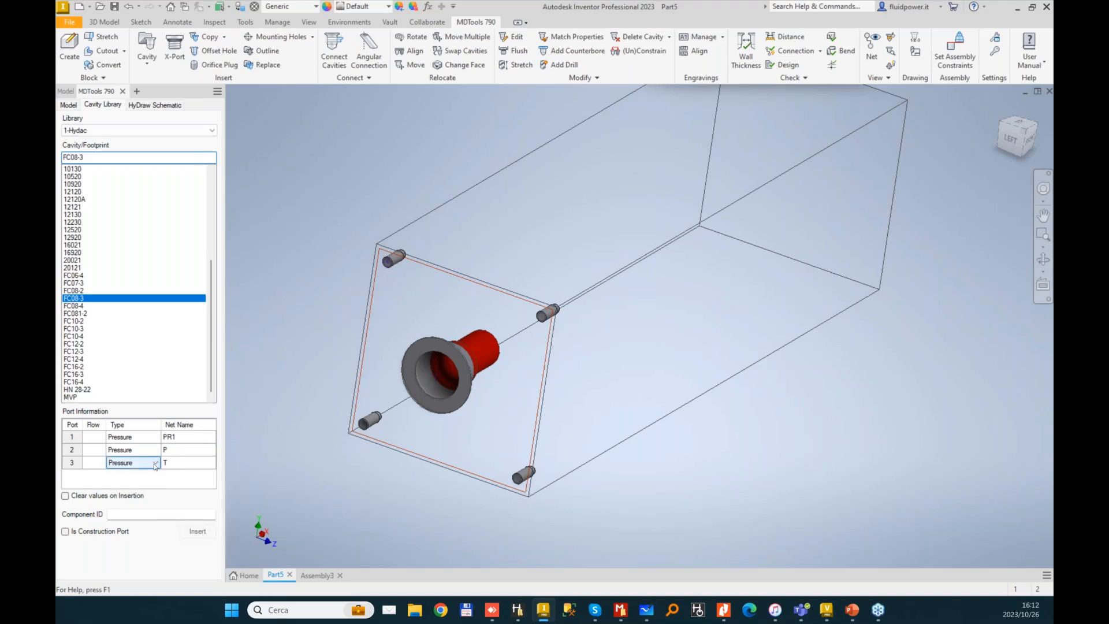
{"action": "left_click", "coordinate": [155, 465]}
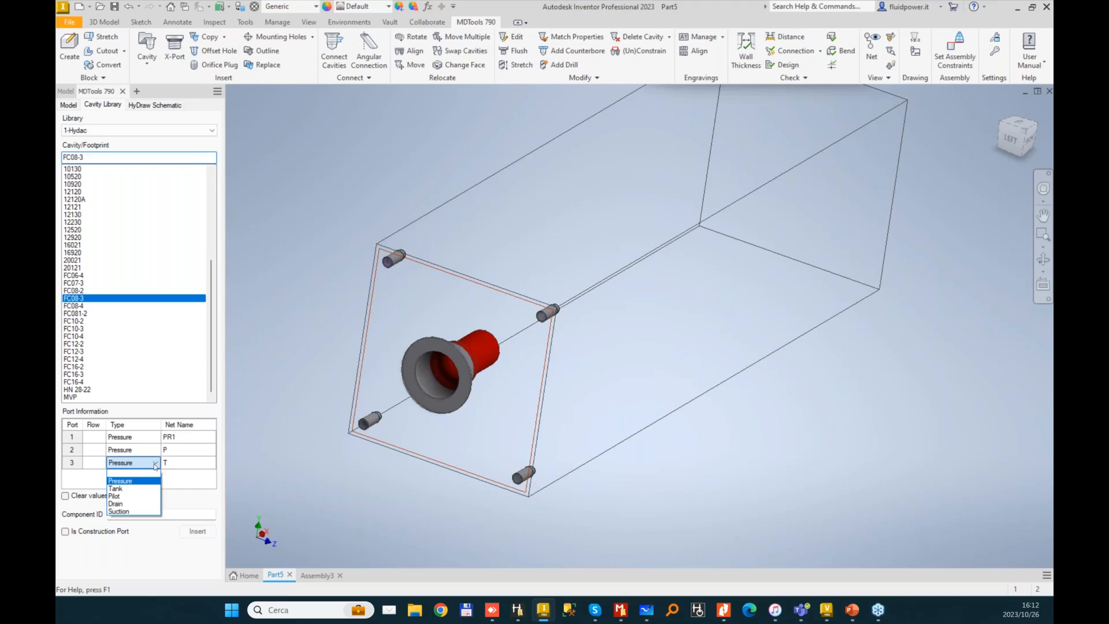
{"action": "left_click", "coordinate": [127, 489]}
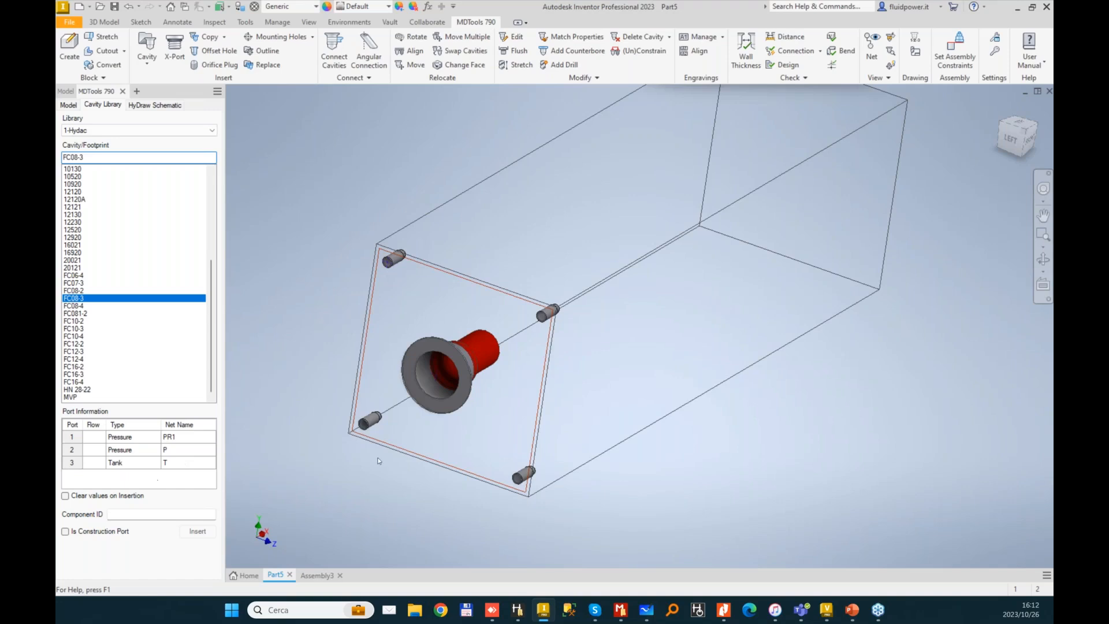
- Insert the FC08-3 cavity with component ID PR1 on the block's long side face, near the P port end
{"action": "left_click", "coordinate": [139, 513]}
{"action": "type", "text": "PR1"}
{"action": "left_click", "coordinate": [199, 532]}
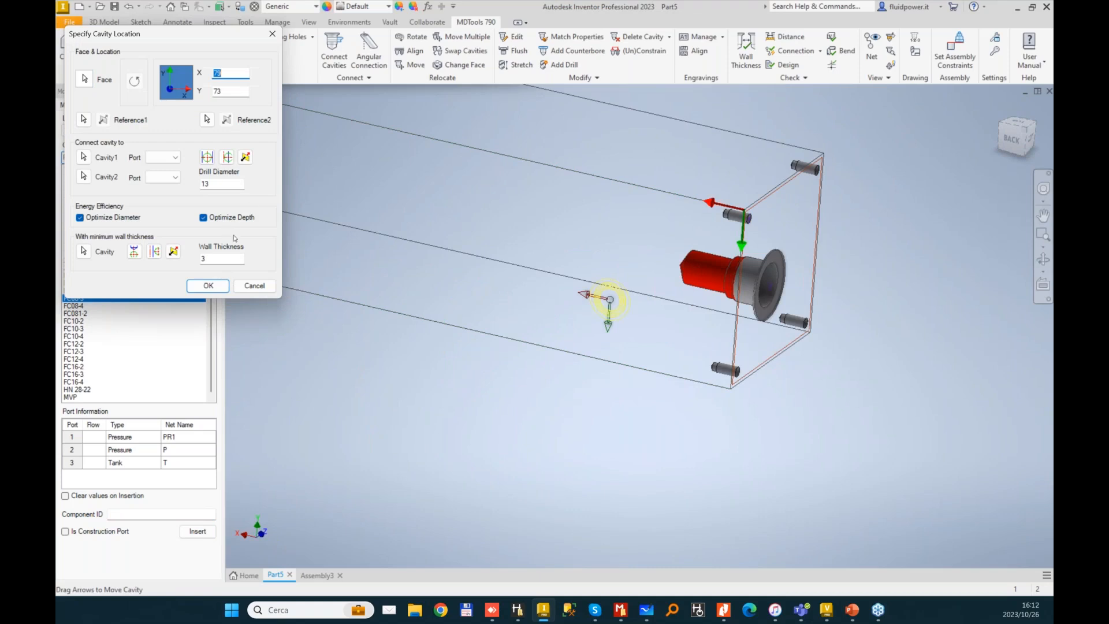
{"action": "left_click", "coordinate": [209, 285]}
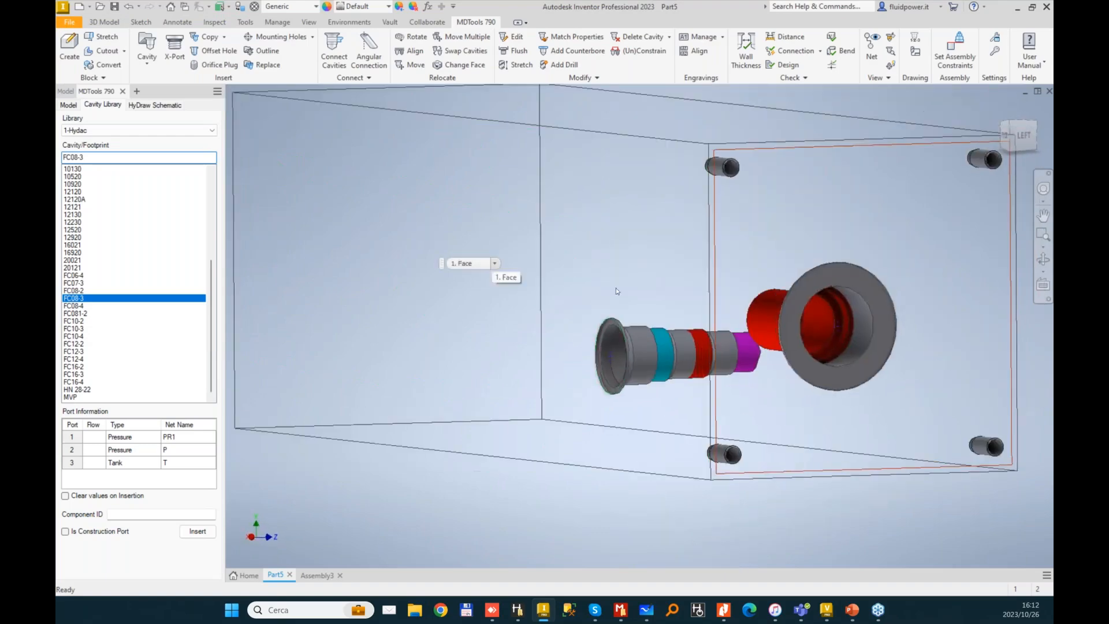
- Move the PR1 cavity on its face to X 69, Y 52
{"action": "left_click", "coordinate": [854, 323]}
{"action": "left_click", "coordinate": [864, 319]}
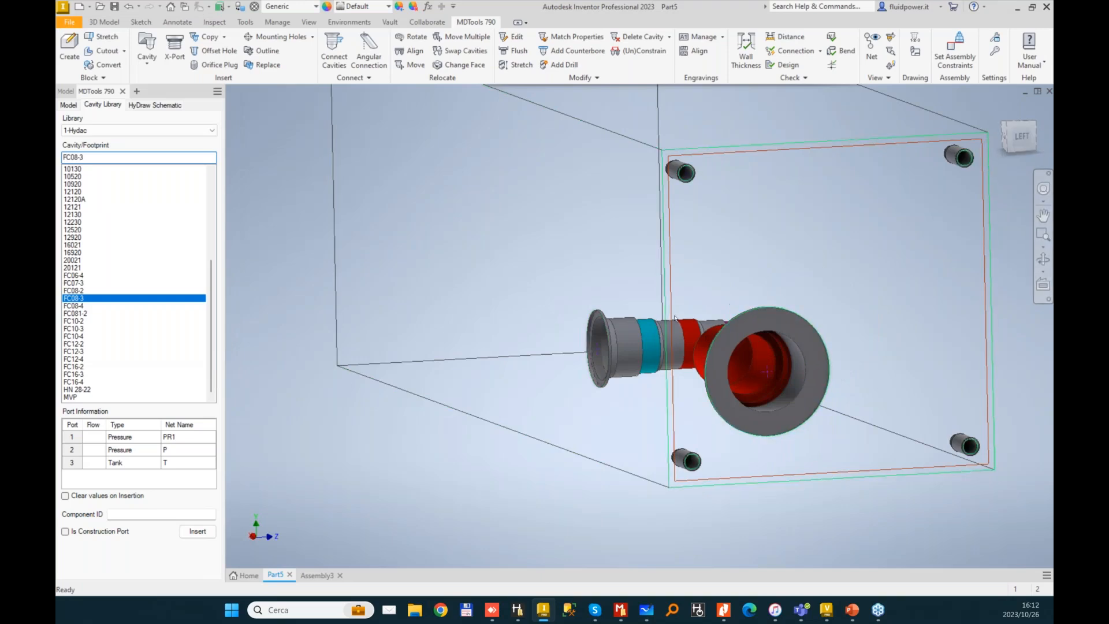
{"action": "middle_click_drag", "start_coordinate": [604, 329], "coordinate": [610, 290], "text": "shift"}
{"action": "left_click", "coordinate": [608, 291]}
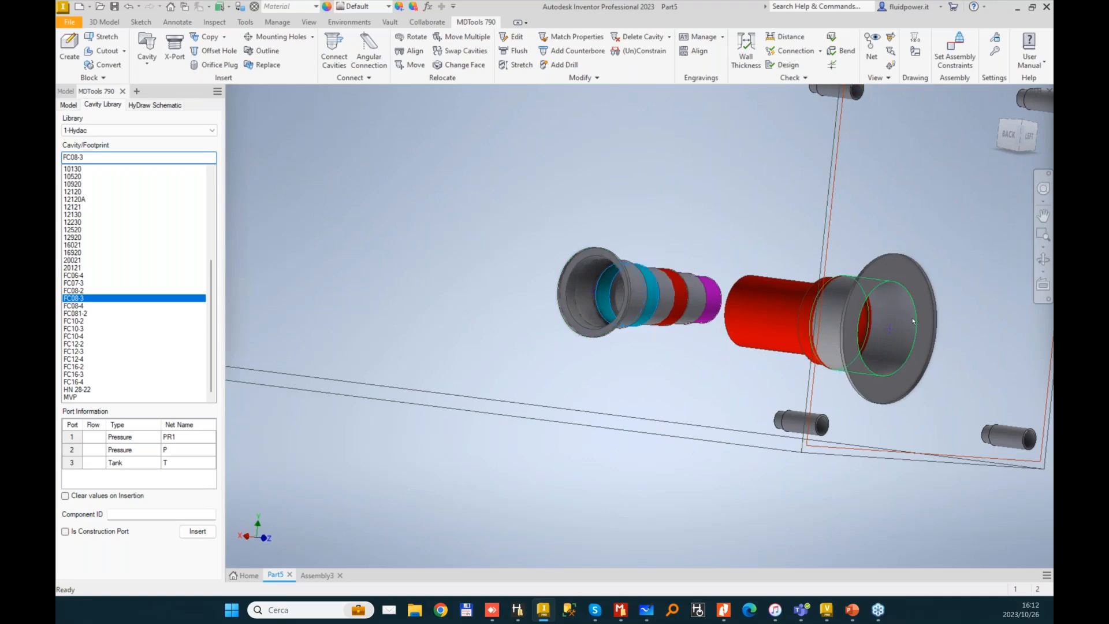
{"action": "middle_click_drag", "start_coordinate": [912, 321], "coordinate": [768, 395], "text": "shift"}
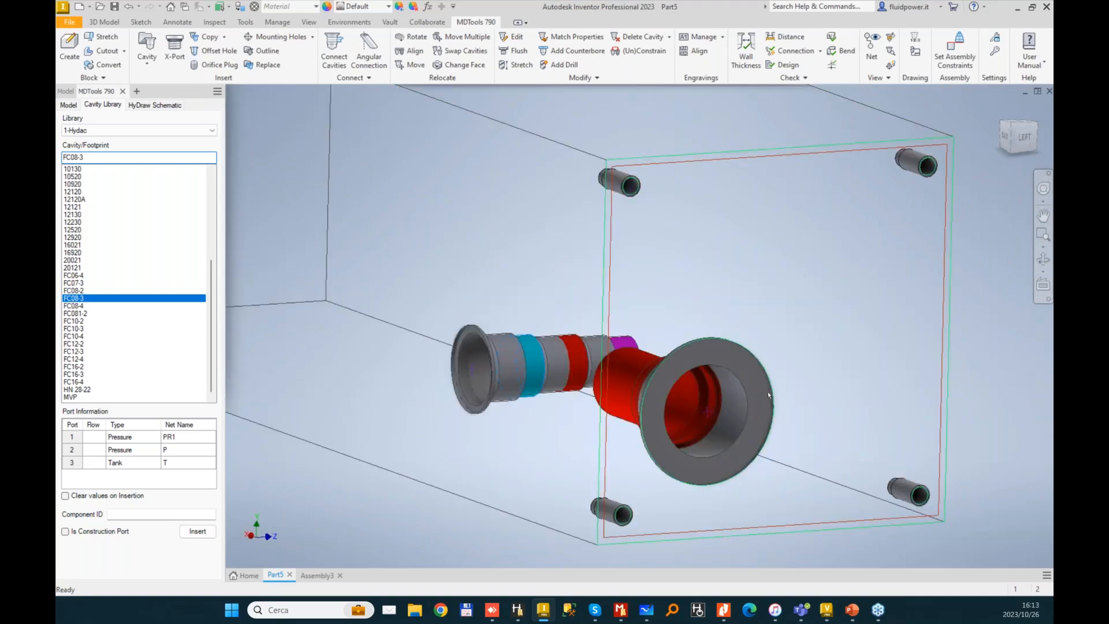
{"action": "middle_click_drag", "start_coordinate": [551, 378], "coordinate": [459, 354], "text": "shift"}
{"action": "double_click", "coordinate": [459, 354]}
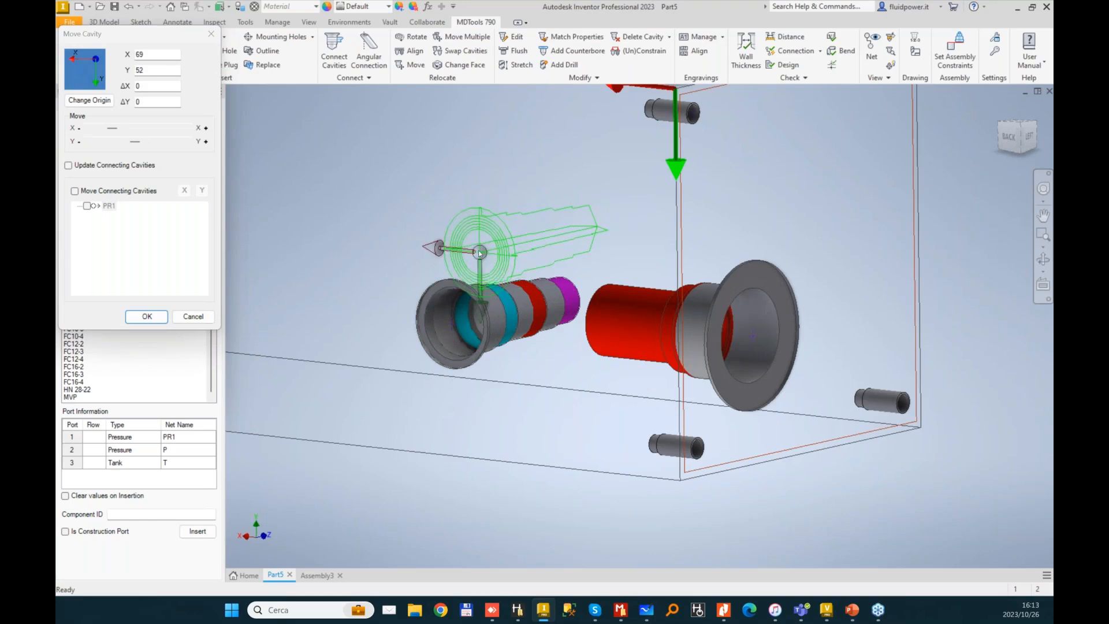
{"action": "left_click", "coordinate": [479, 252]}
{"action": "left_click", "coordinate": [132, 314]}
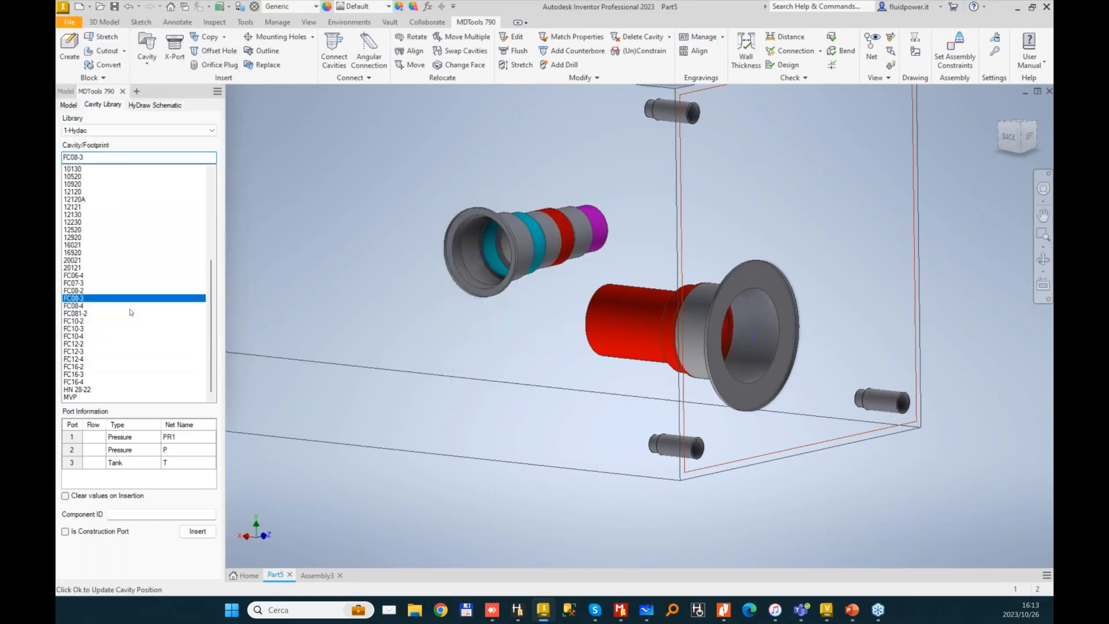
- Choose cavity FC10-3 and assign net names PR2, P and T to its ports 1, 2 and 3
{"action": "middle_click_drag", "start_coordinate": [404, 324], "coordinate": [532, 341], "text": "shift"}
{"action": "key", "text": "F6"}
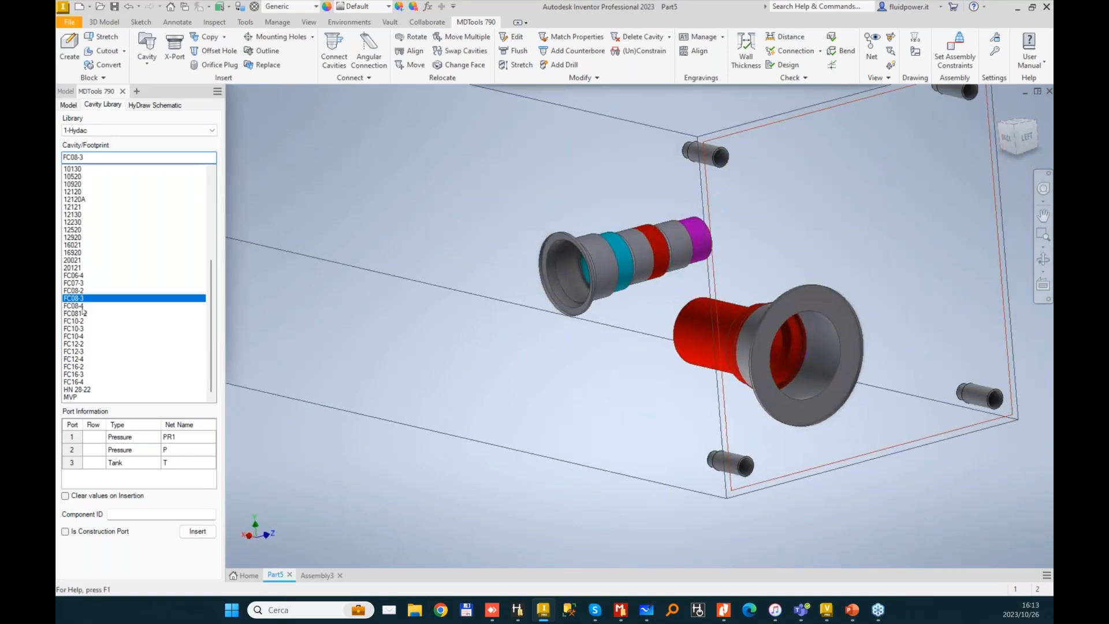
{"action": "left_click", "coordinate": [87, 329]}
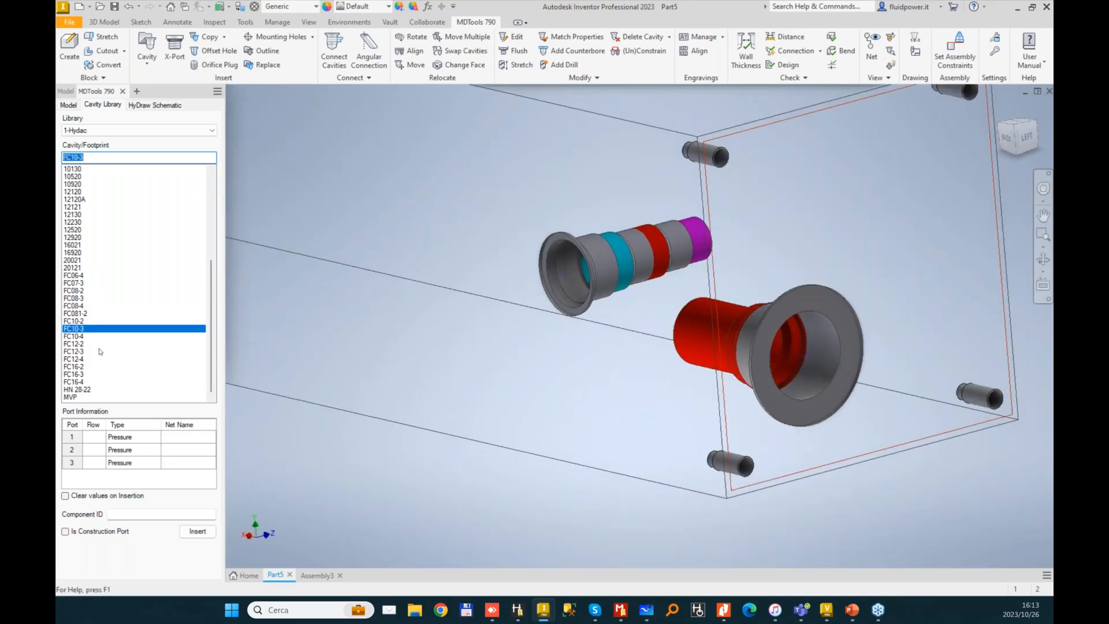
{"action": "left_click", "coordinate": [182, 452]}
{"action": "type", "text": "P"}
{"action": "left_click", "coordinate": [177, 436]}
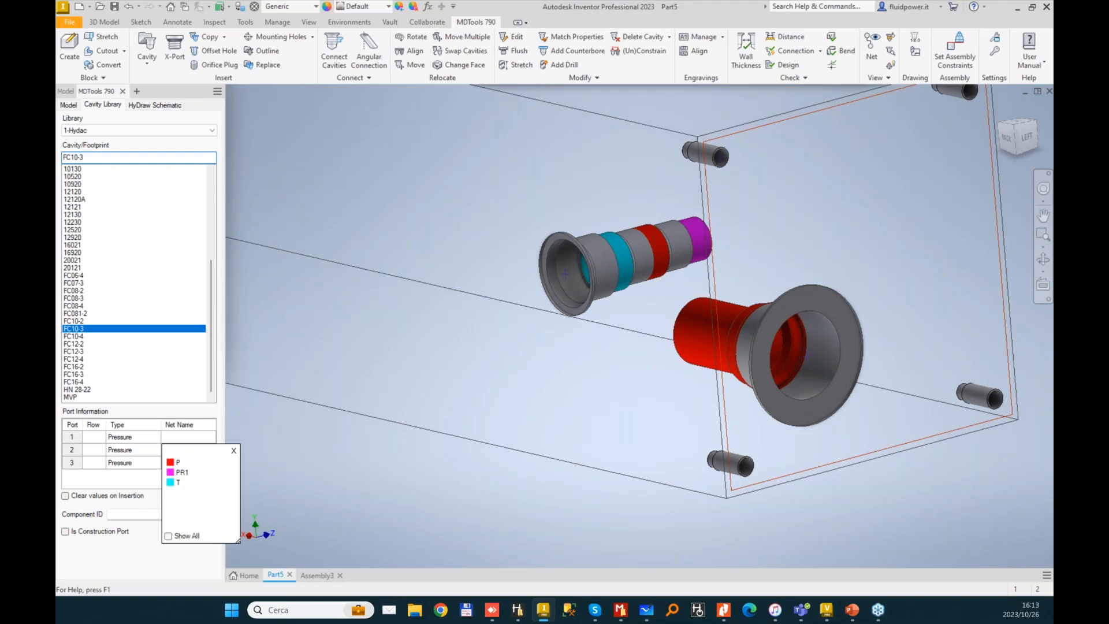
{"action": "type", "text": "PR2"}
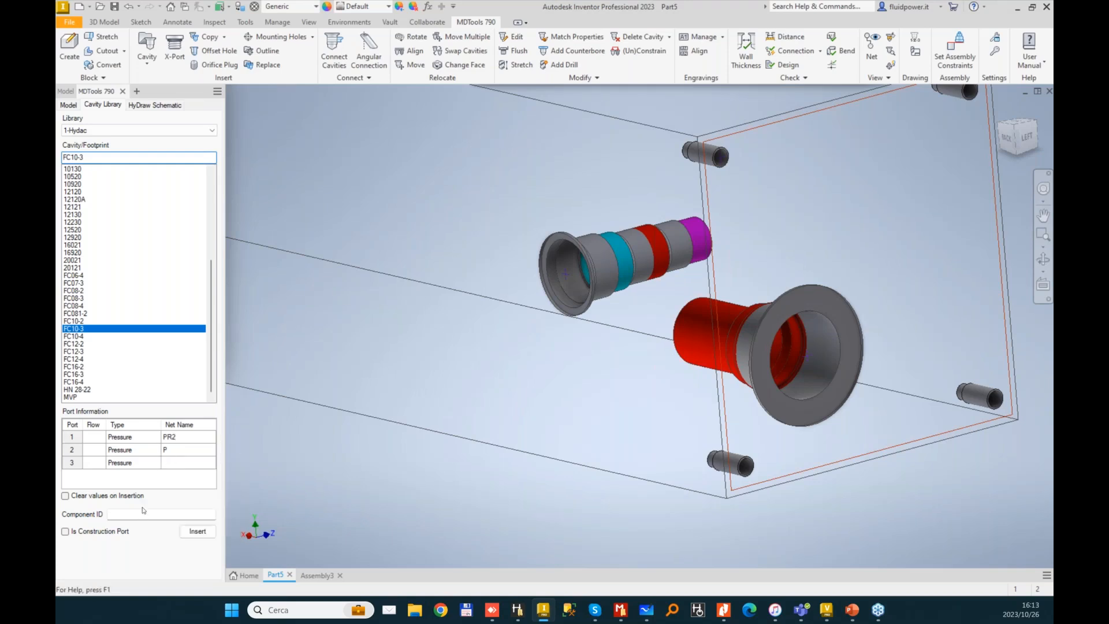
{"action": "left_click", "coordinate": [174, 462]}
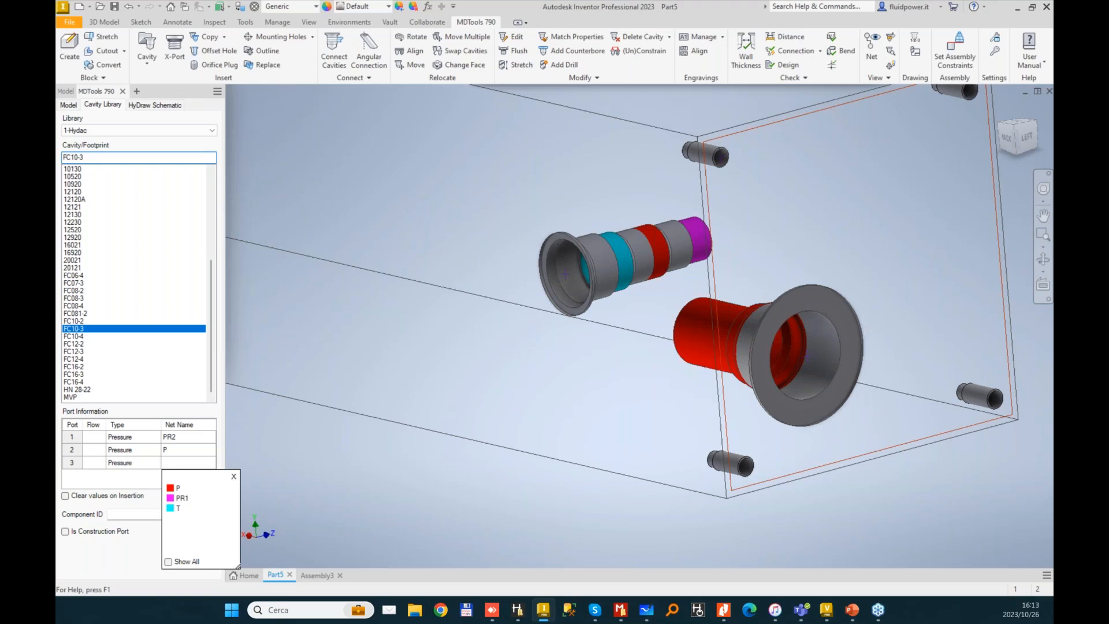
{"action": "left_click", "coordinate": [178, 508]}
- Insert the FC10-3 cavity with component ID PR2 beside PR1 on the same face, farther from the P port
{"action": "left_click", "coordinate": [131, 511]}
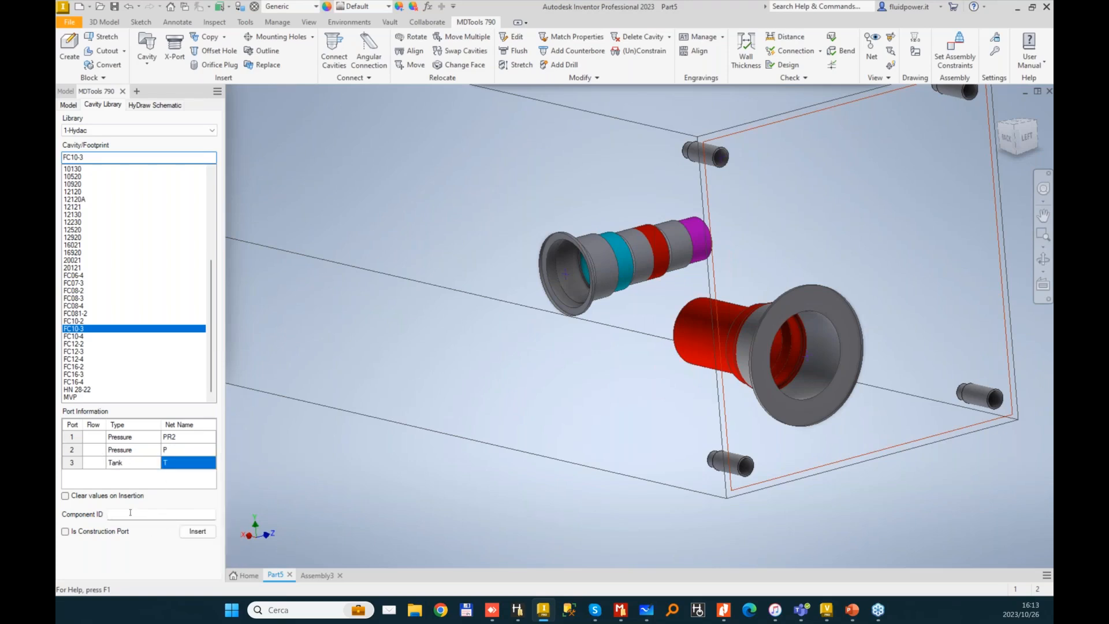
{"action": "type", "text": "PR2"}
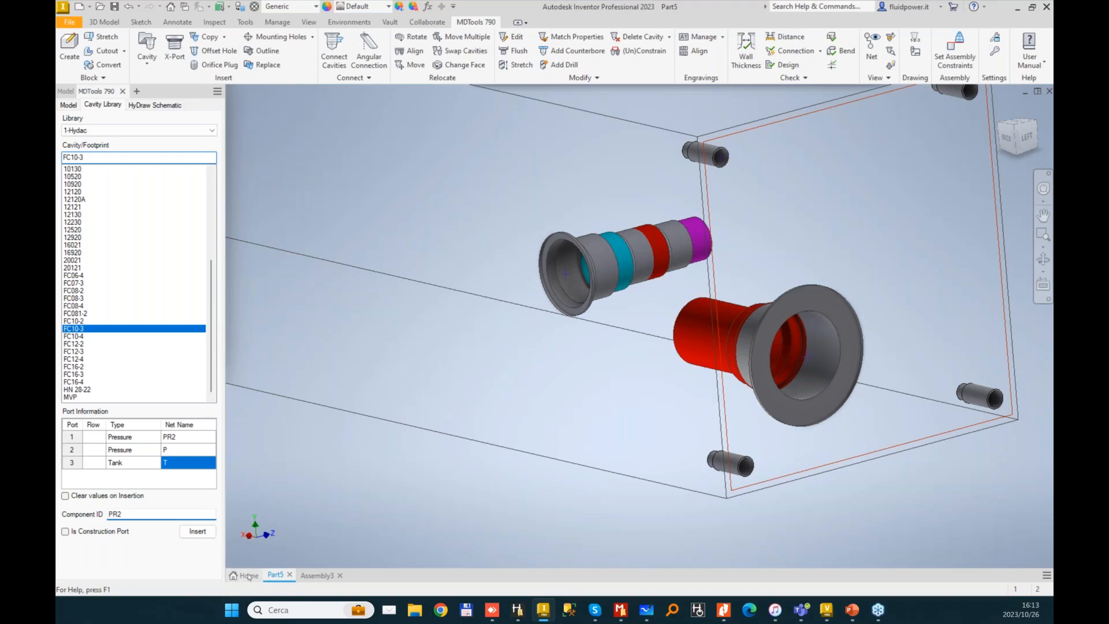
{"action": "left_click", "coordinate": [198, 531]}
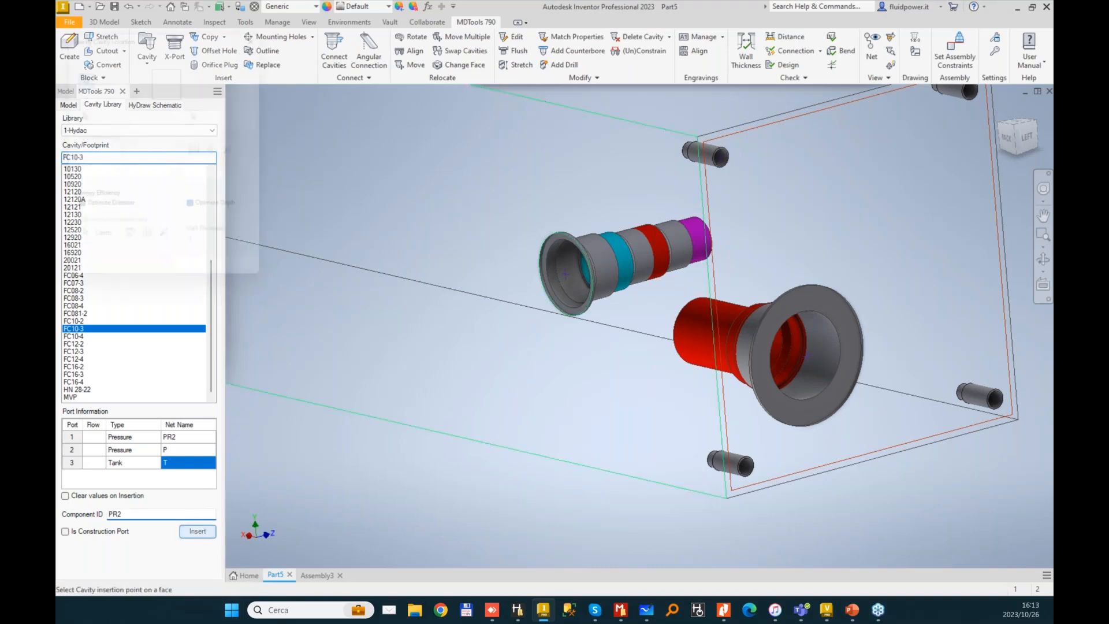
{"action": "left_click", "coordinate": [405, 270]}
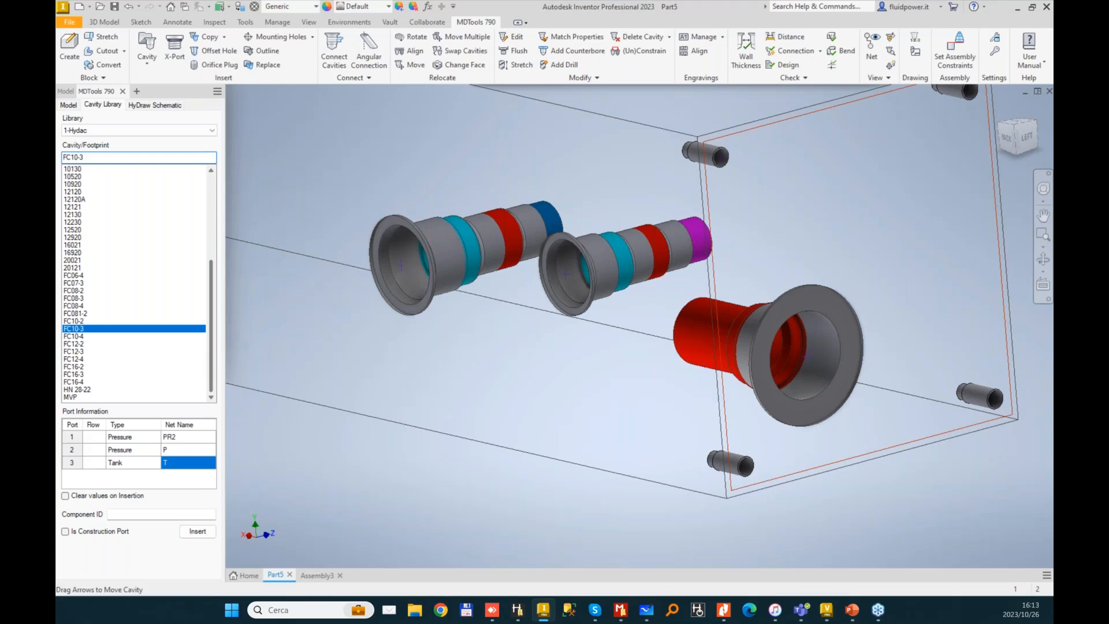
{"action": "middle_click_drag", "start_coordinate": [664, 323], "coordinate": [808, 335], "text": "shift"}
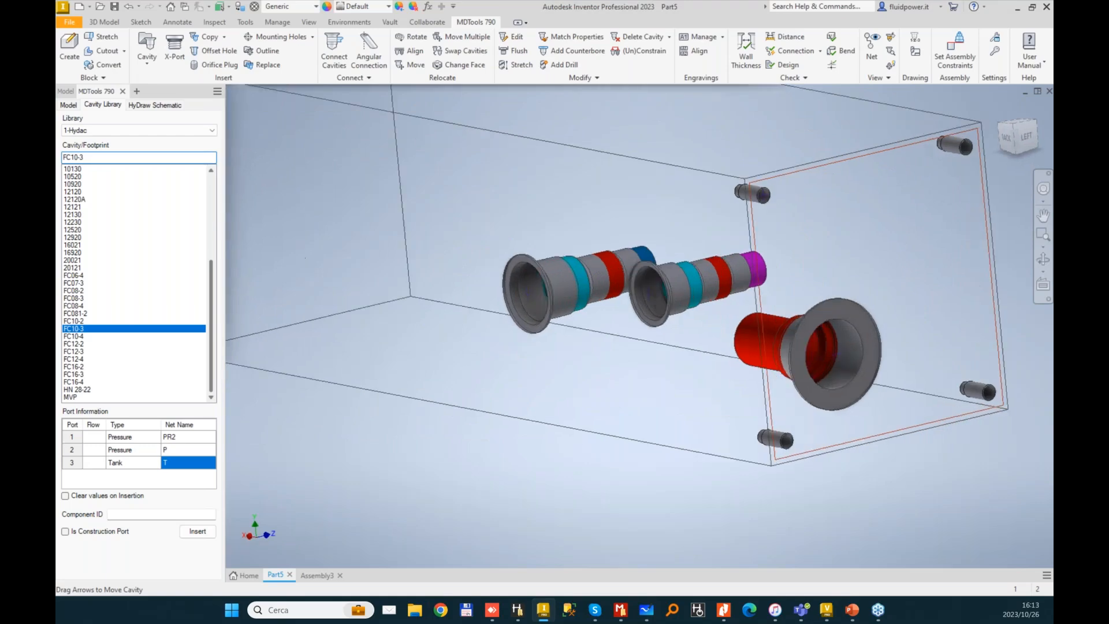
{"action": "middle_click_drag", "start_coordinate": [523, 372], "coordinate": [569, 398], "text": "shift"}
{"action": "scroll", "coordinate": [508, 359], "scroll_direction": "down", "scroll_amount": 2}
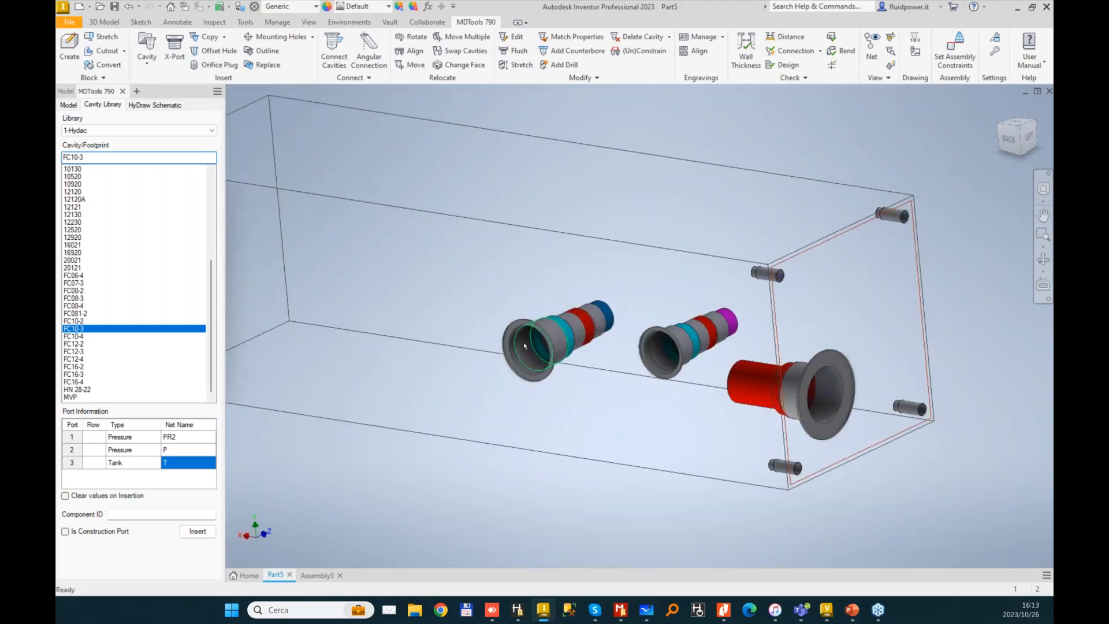
{"action": "middle_click_drag", "start_coordinate": [525, 345], "coordinate": [523, 360], "text": "shift"}
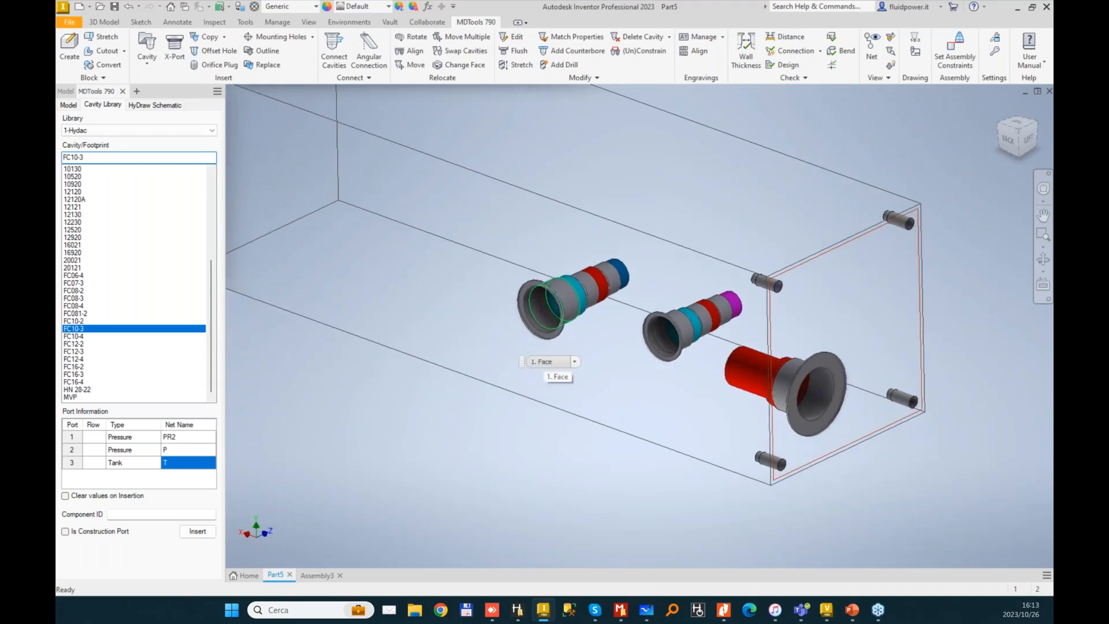
{"action": "middle_click_drag", "start_coordinate": [523, 361], "coordinate": [523, 361], "text": "shift"}
{"action": "scroll", "coordinate": [779, 419], "scroll_direction": "down", "scroll_amount": 1}
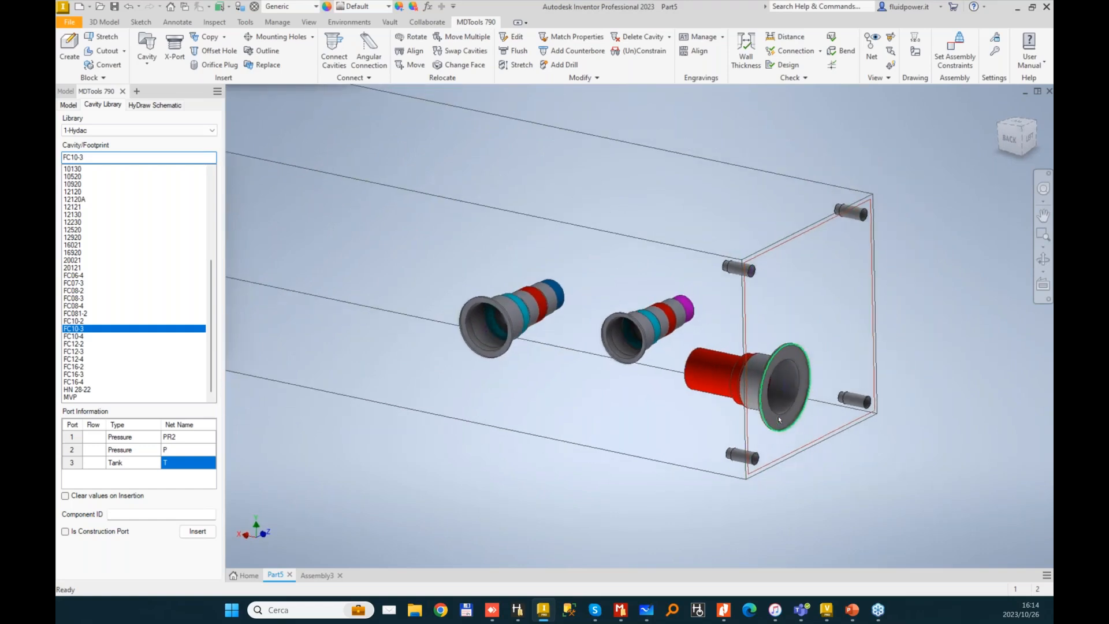
{"action": "middle_click_drag", "start_coordinate": [778, 419], "coordinate": [847, 436], "text": "shift"}
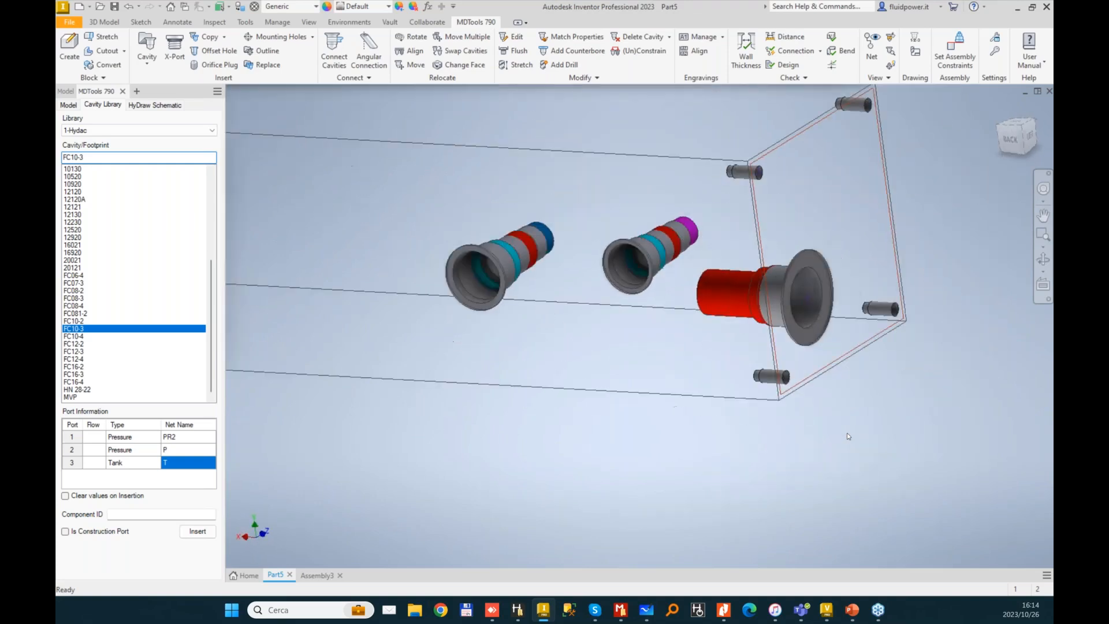
- Align the PR2 cavity with the PR1 cavity
{"action": "left_click", "coordinate": [409, 51]}
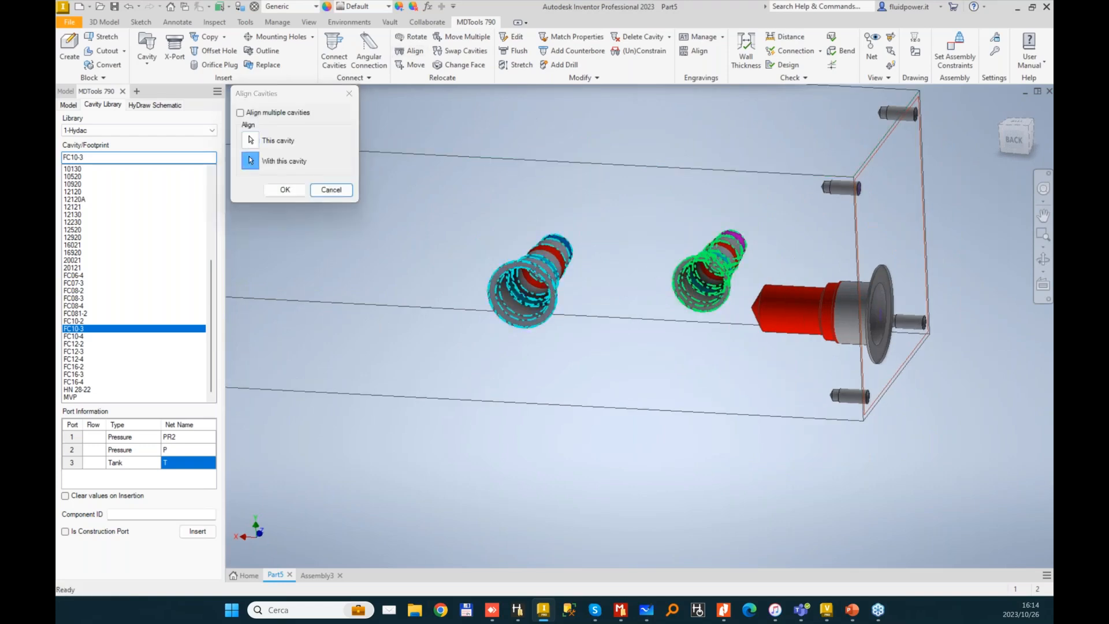
{"action": "key", "text": "Escape"}
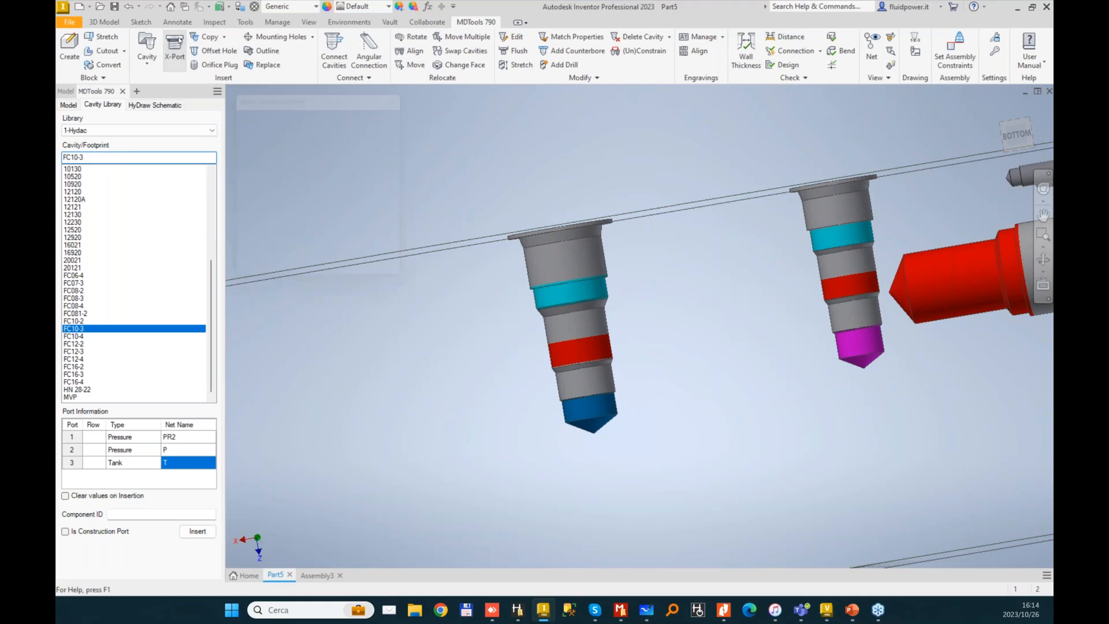
- Insert an XG18 construction port on the block's bottom face connecting port 2 of the PR2 cavity to port 1 of P
{"action": "left_click", "coordinate": [175, 51]}
{"action": "left_click", "coordinate": [563, 260]}
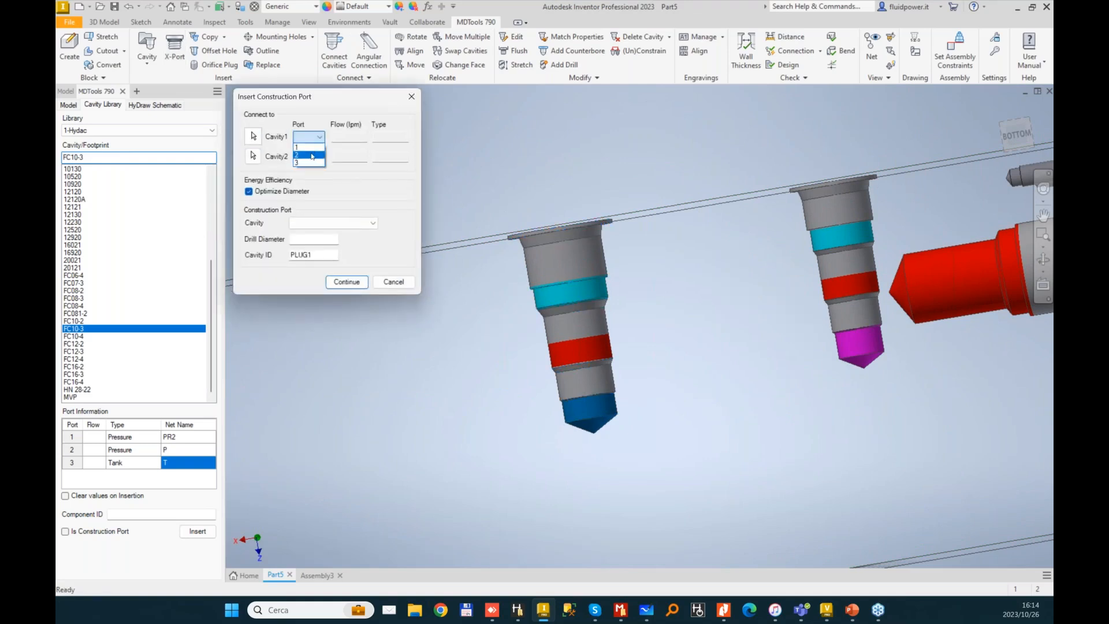
{"action": "left_click", "coordinate": [308, 156]}
{"action": "left_click", "coordinate": [253, 157]}
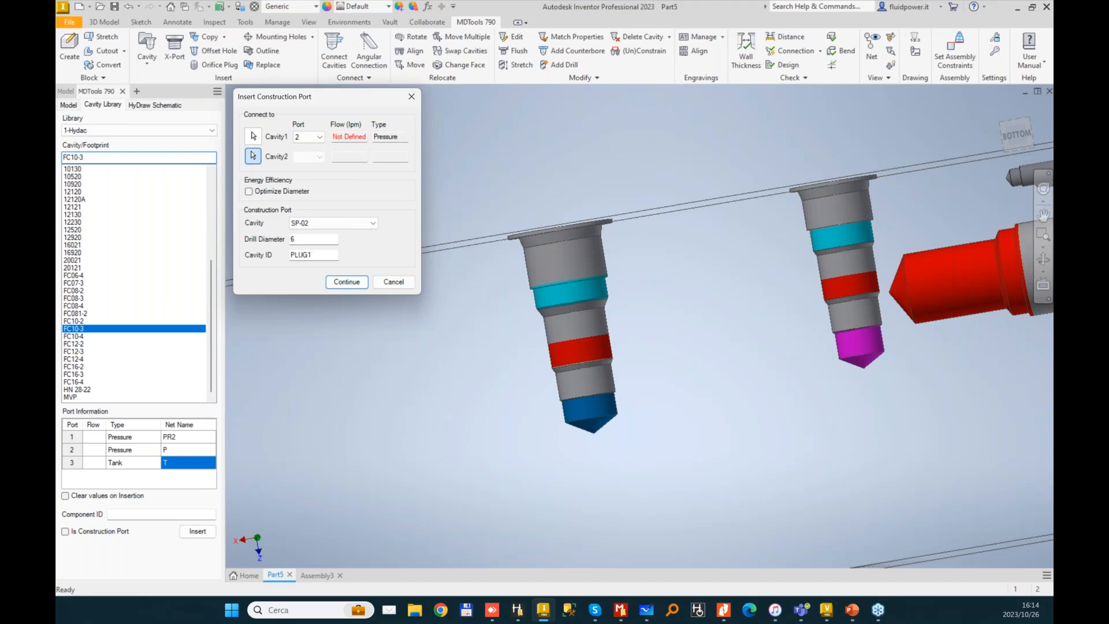
{"action": "left_click", "coordinate": [962, 292]}
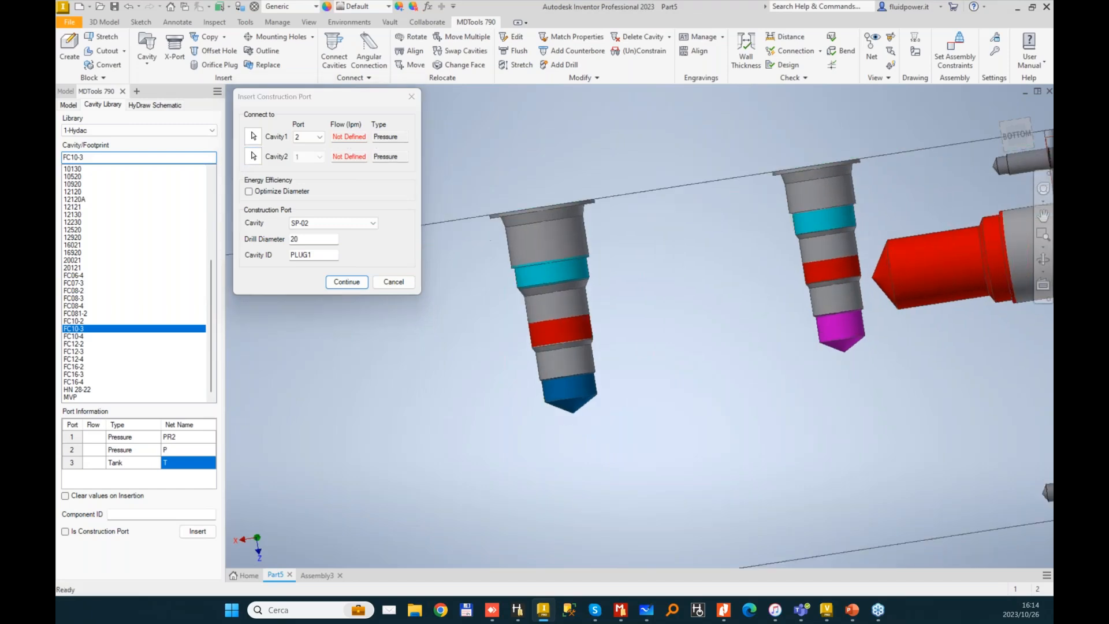
{"action": "left_click", "coordinate": [369, 223]}
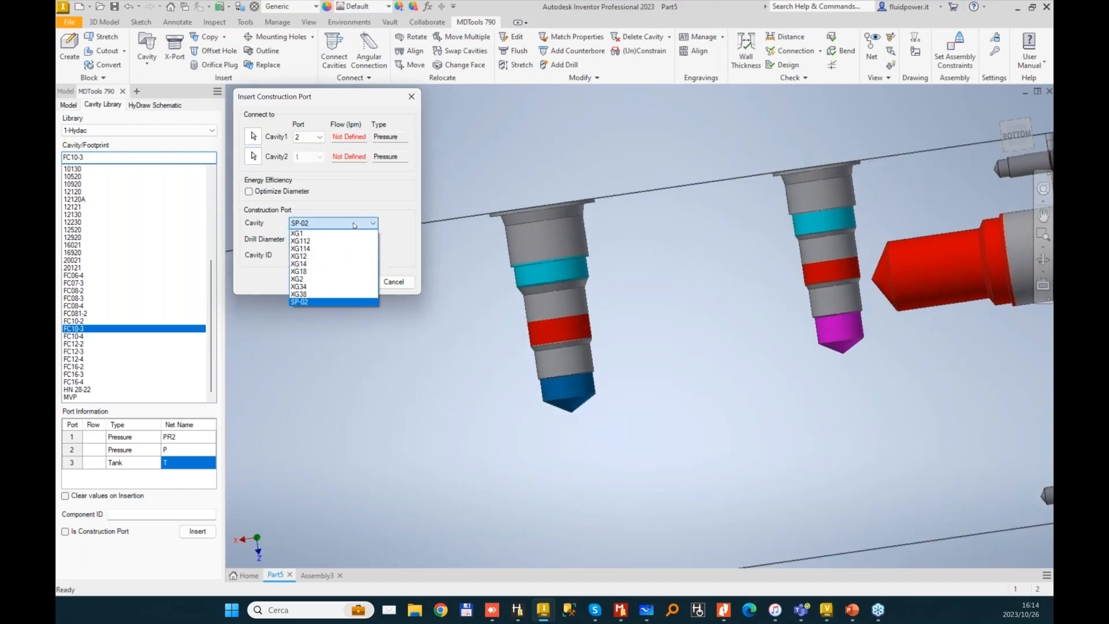
{"action": "left_click", "coordinate": [310, 271]}
{"action": "left_click", "coordinate": [347, 283]}
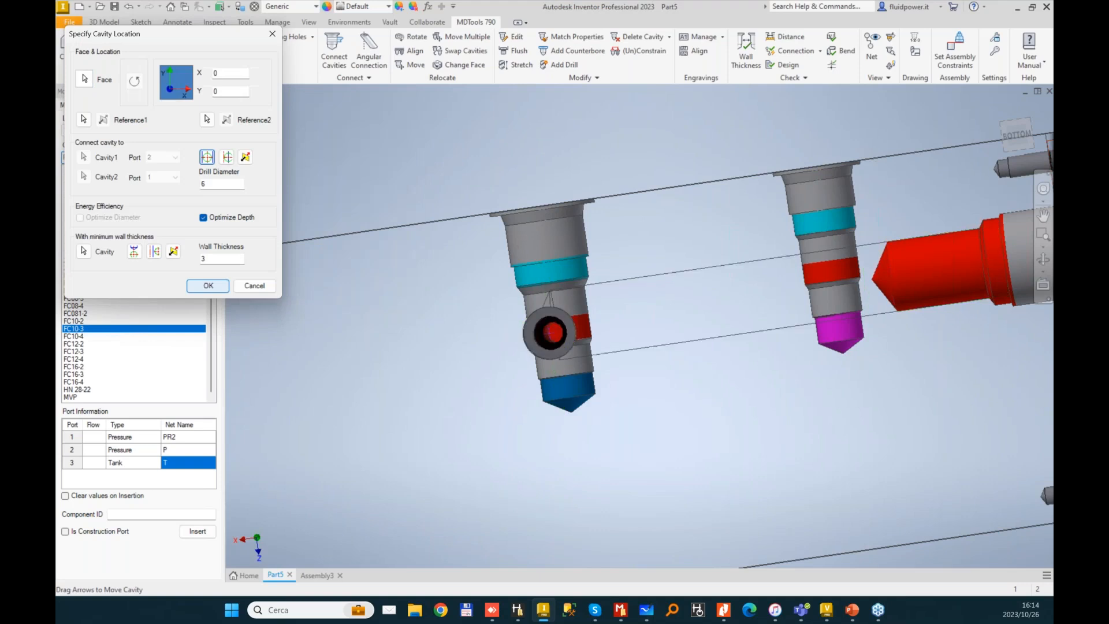
{"action": "left_click", "coordinate": [207, 286]}
- Copy the construction port onto the same face and connect it to port 2 of the PR1 cavity
{"action": "middle_click_drag", "start_coordinate": [520, 347], "coordinate": [586, 413], "text": "shift"}
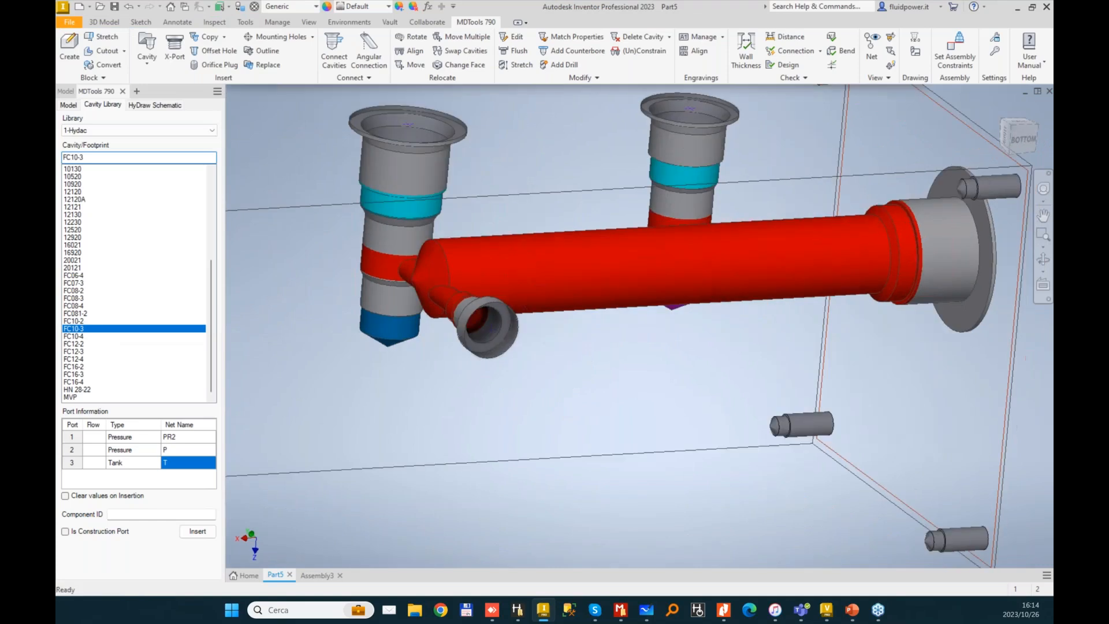
{"action": "left_click", "coordinate": [209, 37]}
{"action": "left_click", "coordinate": [487, 335]}
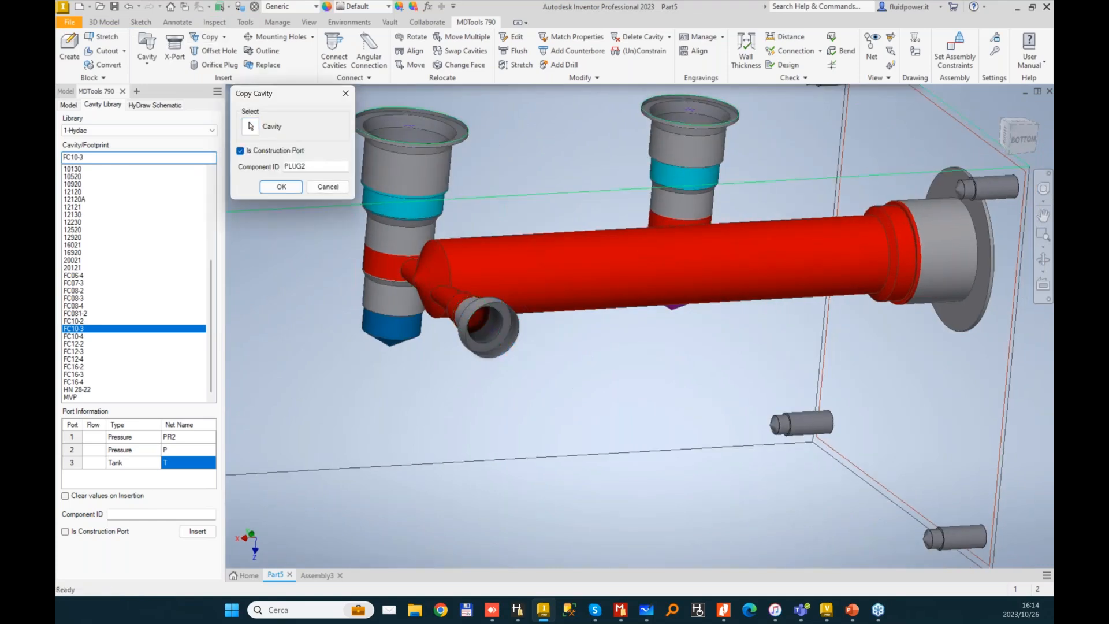
{"action": "left_click", "coordinate": [752, 373]}
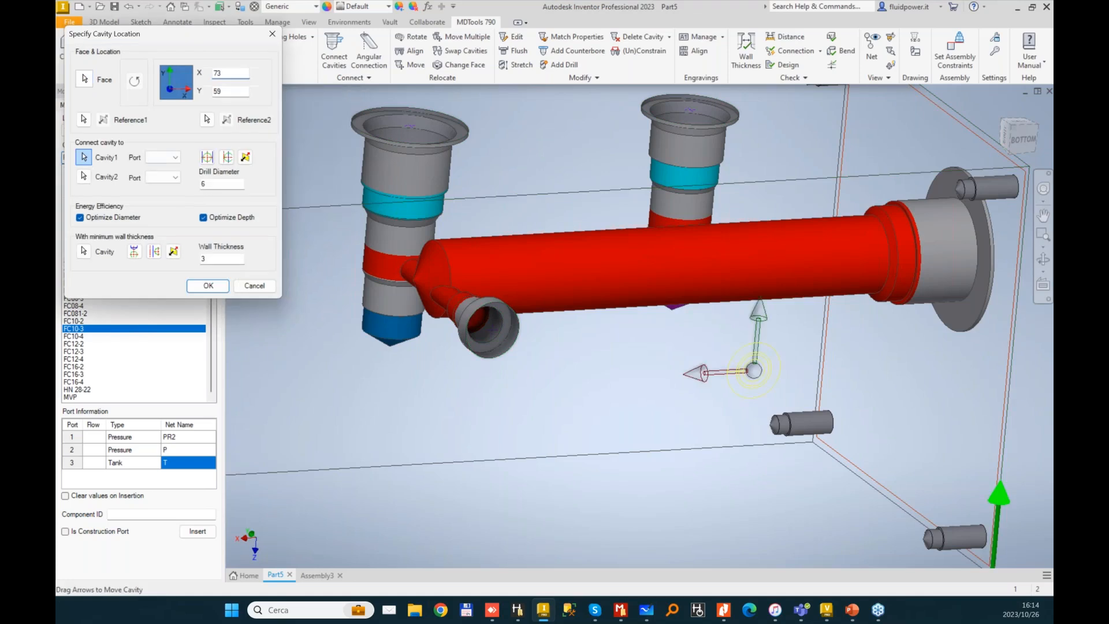
{"action": "left_click", "coordinate": [171, 158]}
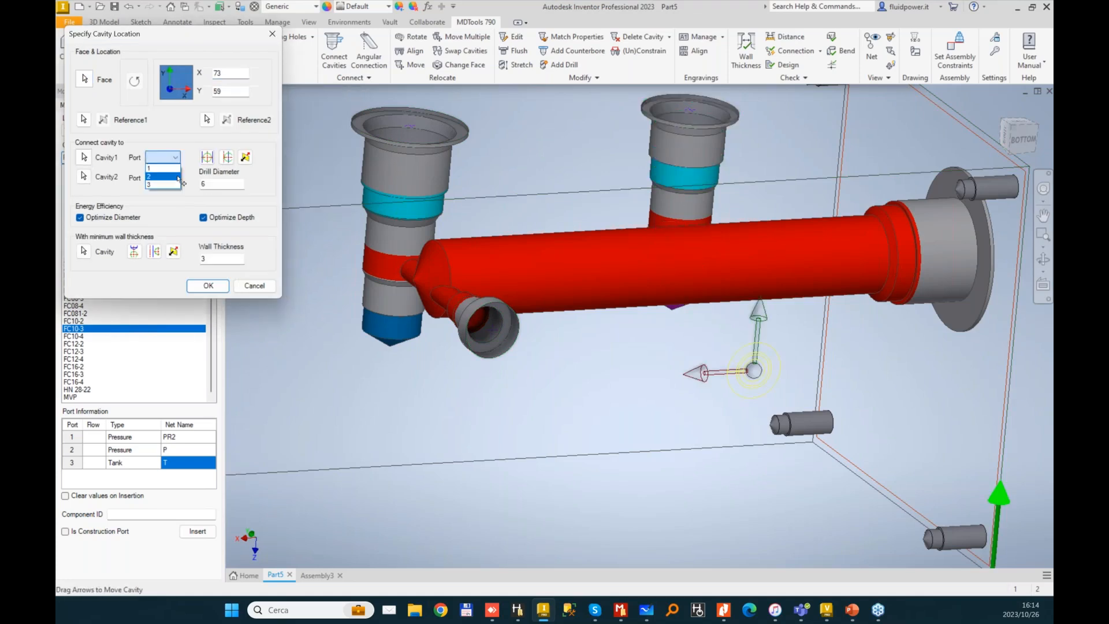
{"action": "left_click", "coordinate": [164, 176]}
{"action": "left_click", "coordinate": [208, 286]}
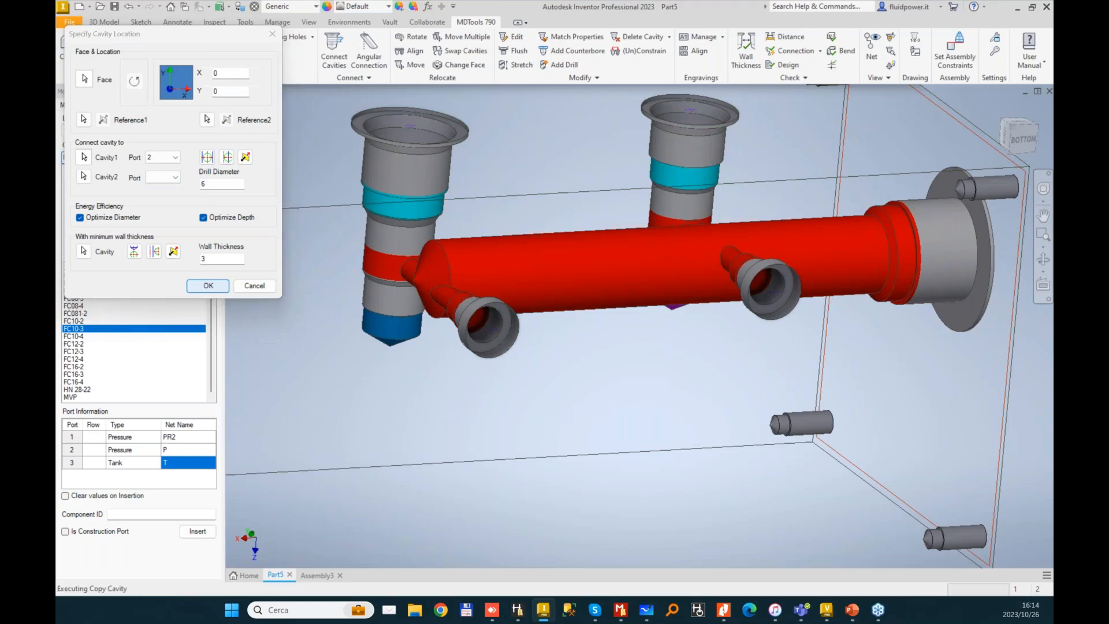
- Set the P port's drill diameter to 15 mm
{"action": "middle_click_drag", "start_coordinate": [722, 231], "coordinate": [766, 264], "text": "shift"}
{"action": "left_click", "coordinate": [766, 264]}
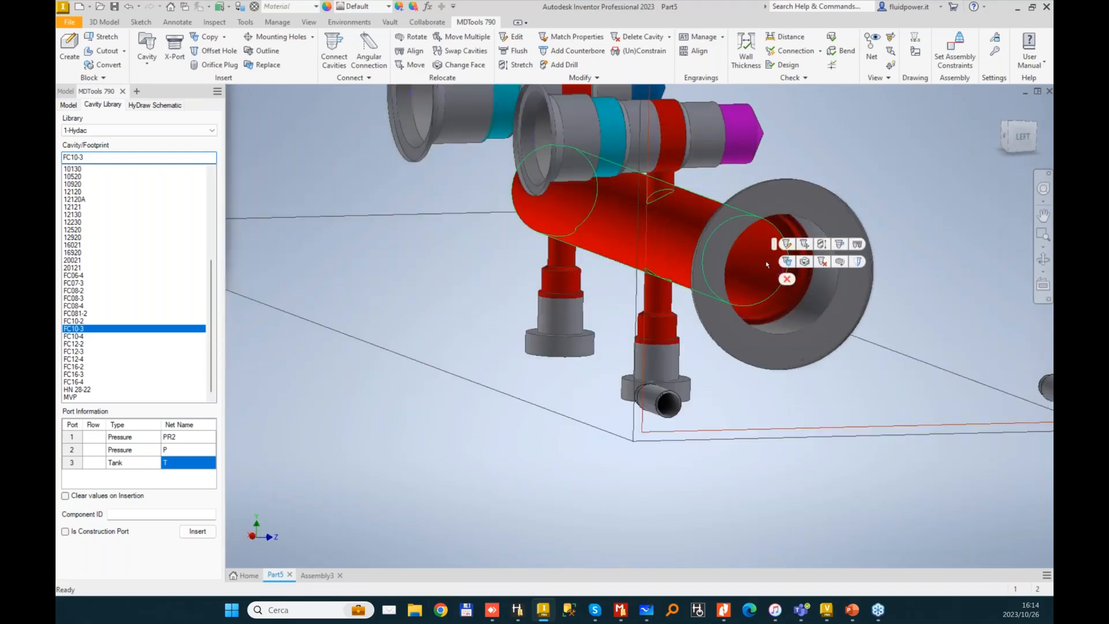
{"action": "left_click", "coordinate": [821, 245]}
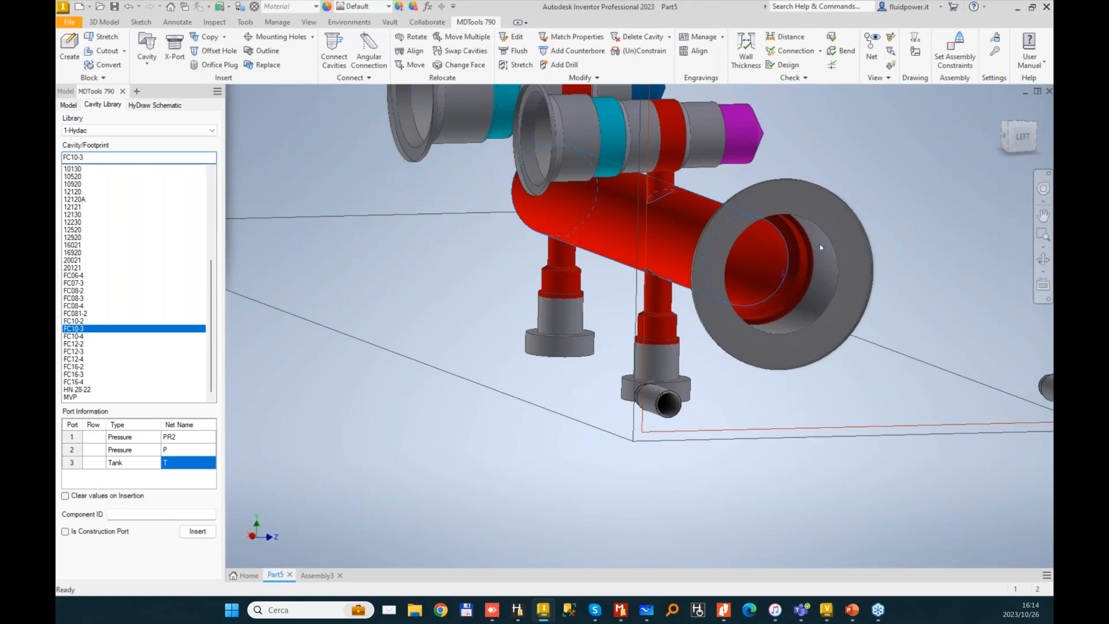
{"action": "type", "text": "15"}
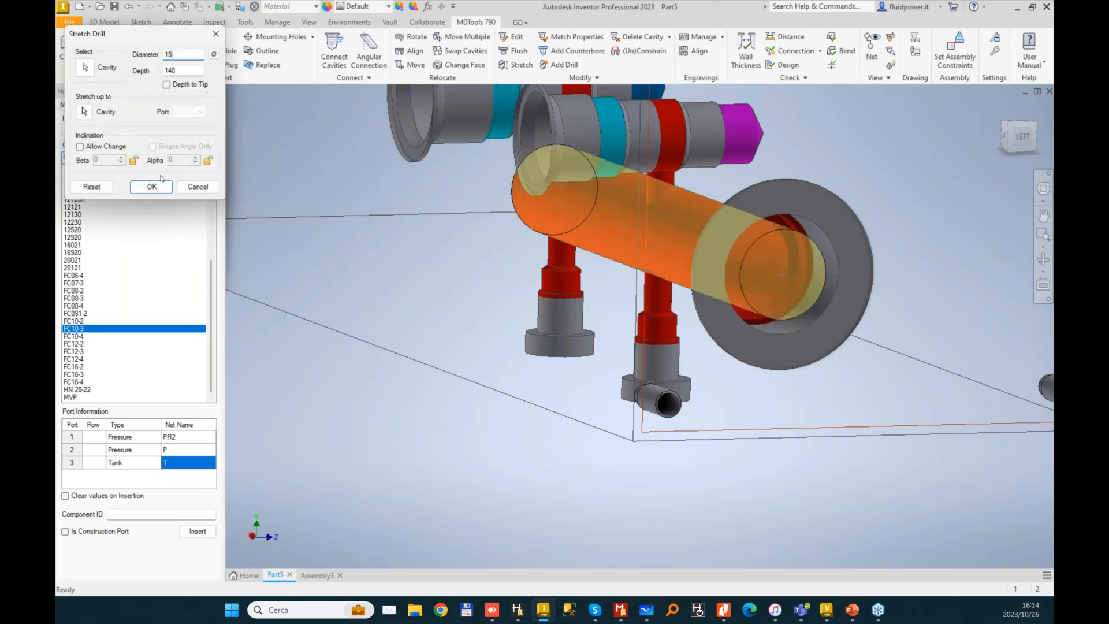
{"action": "left_click", "coordinate": [151, 186]}
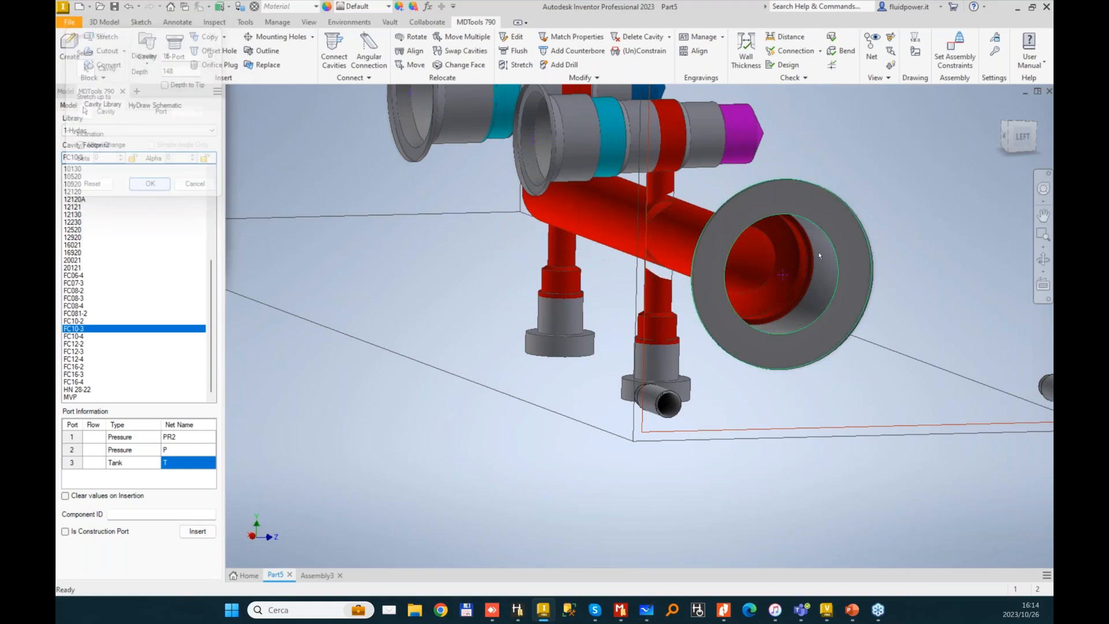
- Set the flow of the P port to 50 lpm in its cavity properties
{"action": "left_click", "coordinate": [792, 257]}
{"action": "left_click", "coordinate": [787, 240]}
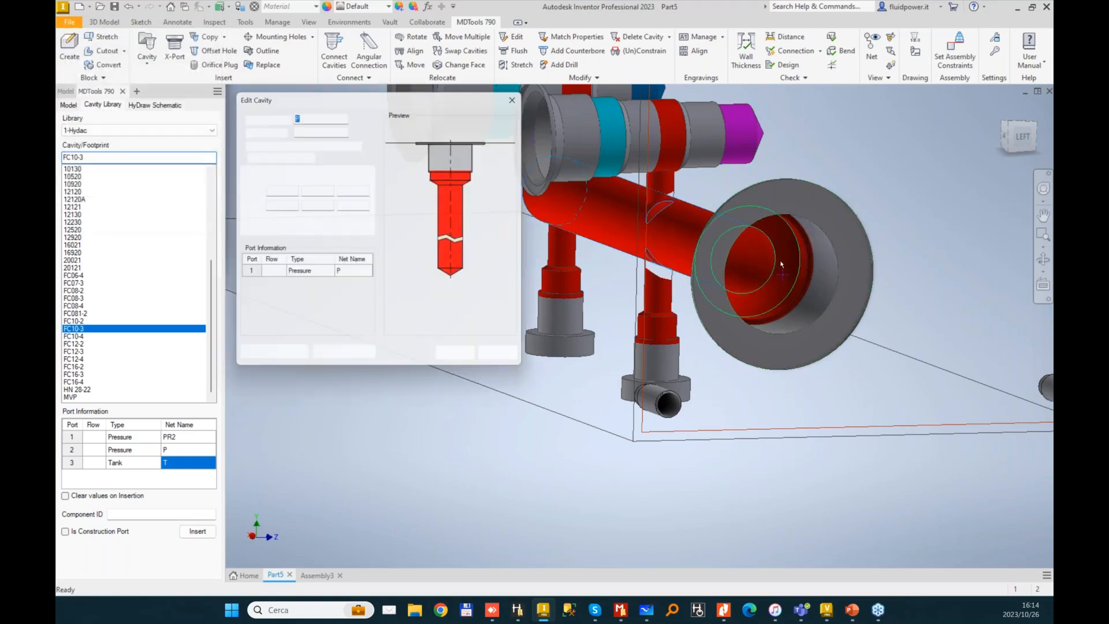
{"action": "type", "text": "50"}
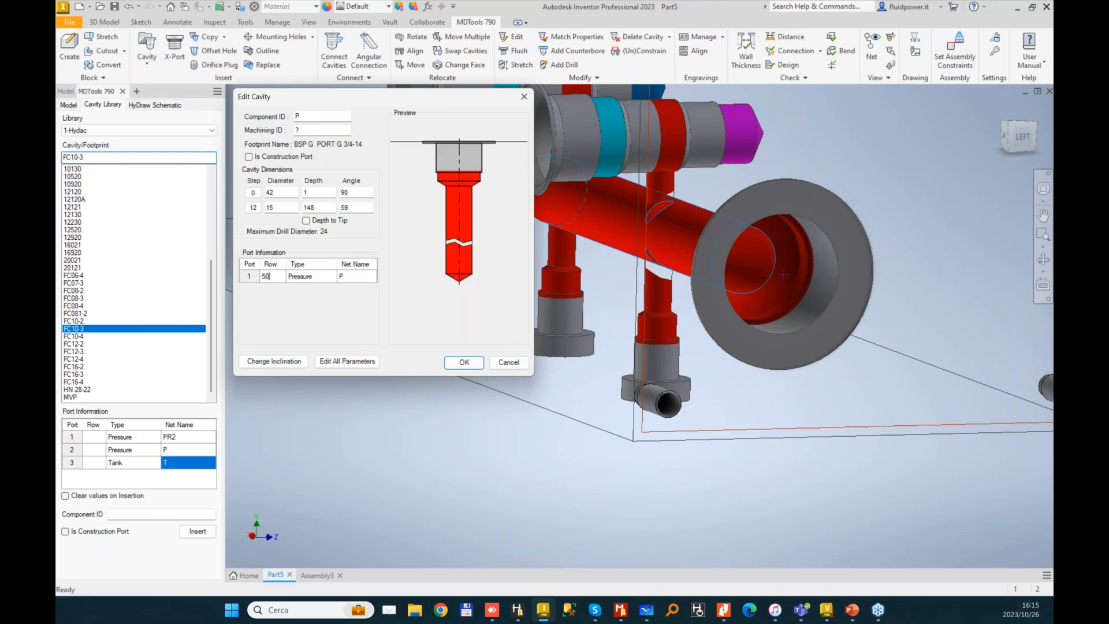
{"action": "left_click_drag", "start_coordinate": [271, 276], "coordinate": [234, 277]}
{"action": "left_click", "coordinate": [461, 363]}
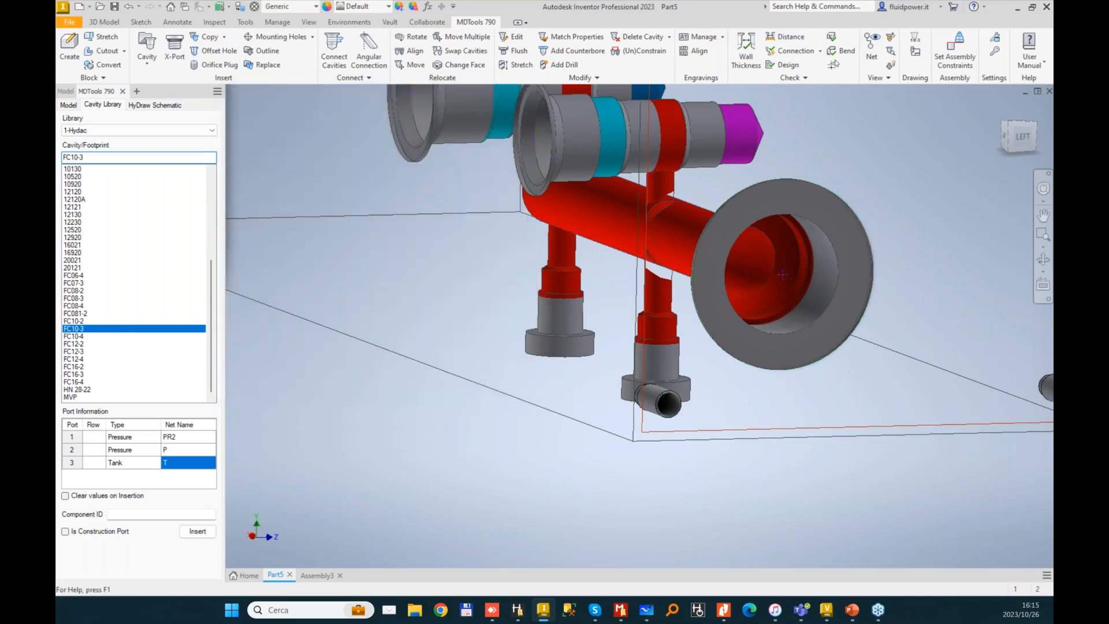
- Check the flow velocity of the P net in the block
{"action": "left_click", "coordinate": [832, 38]}
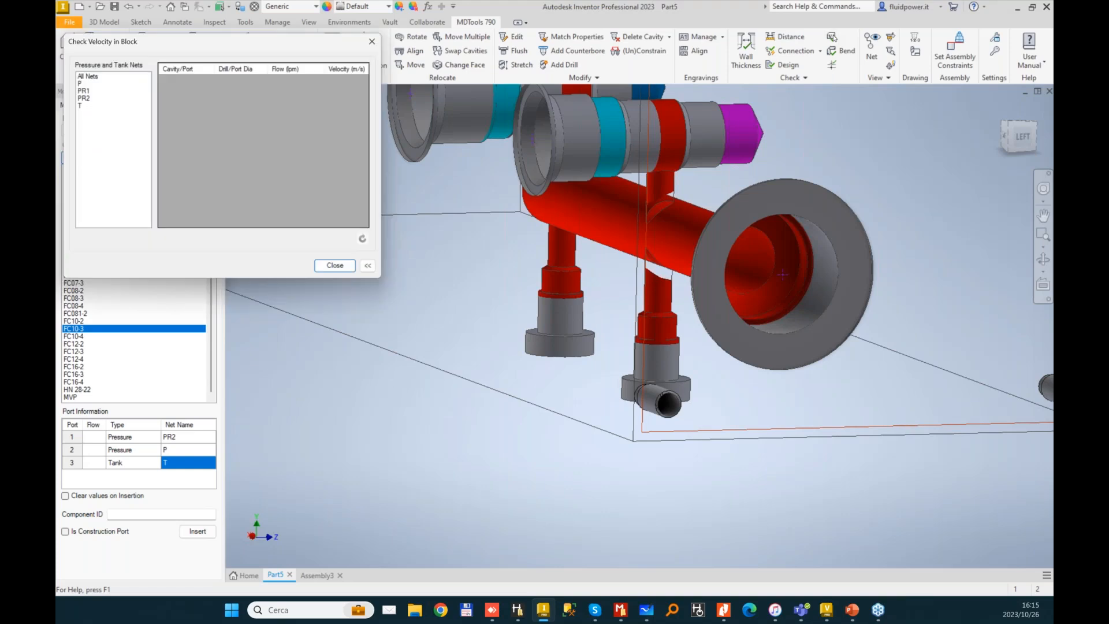
{"action": "left_click", "coordinate": [80, 83]}
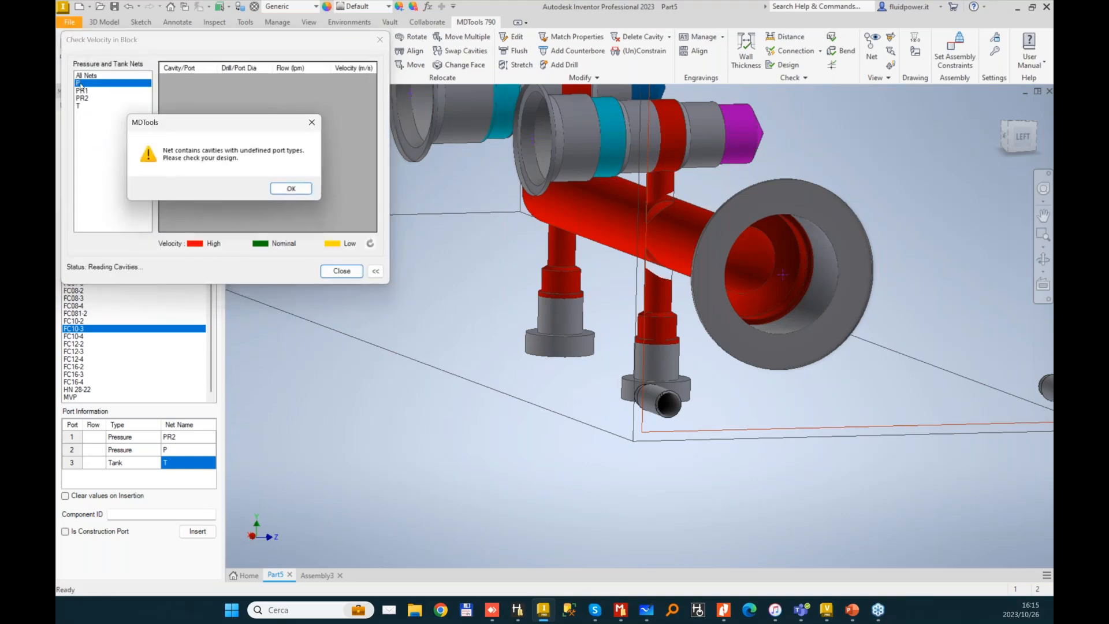
{"action": "left_click", "coordinate": [291, 188]}
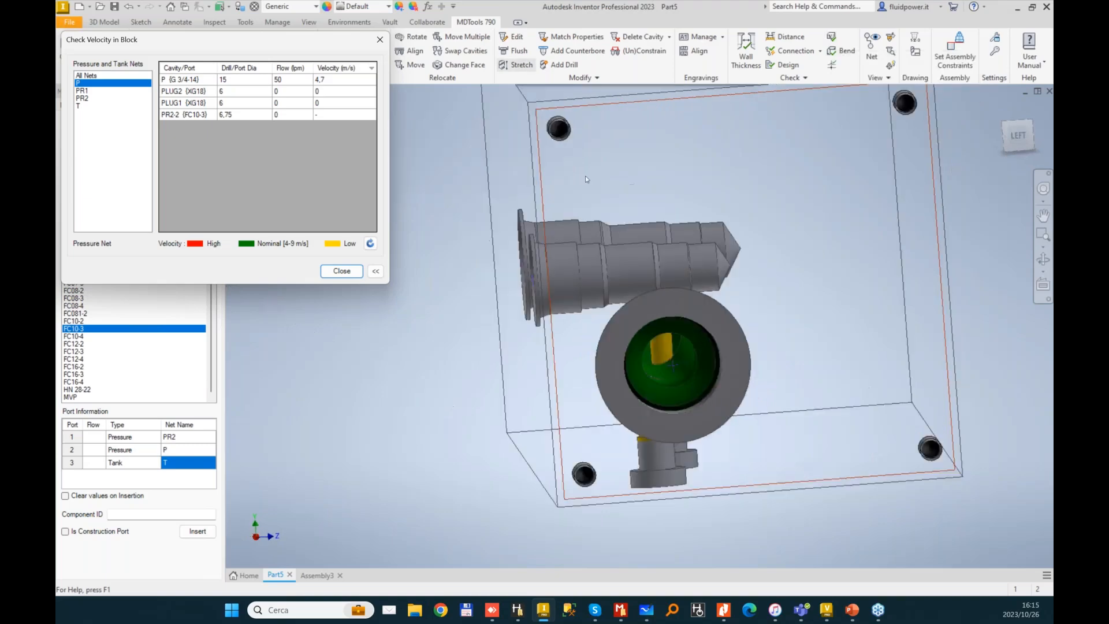
{"action": "left_click", "coordinate": [348, 271]}
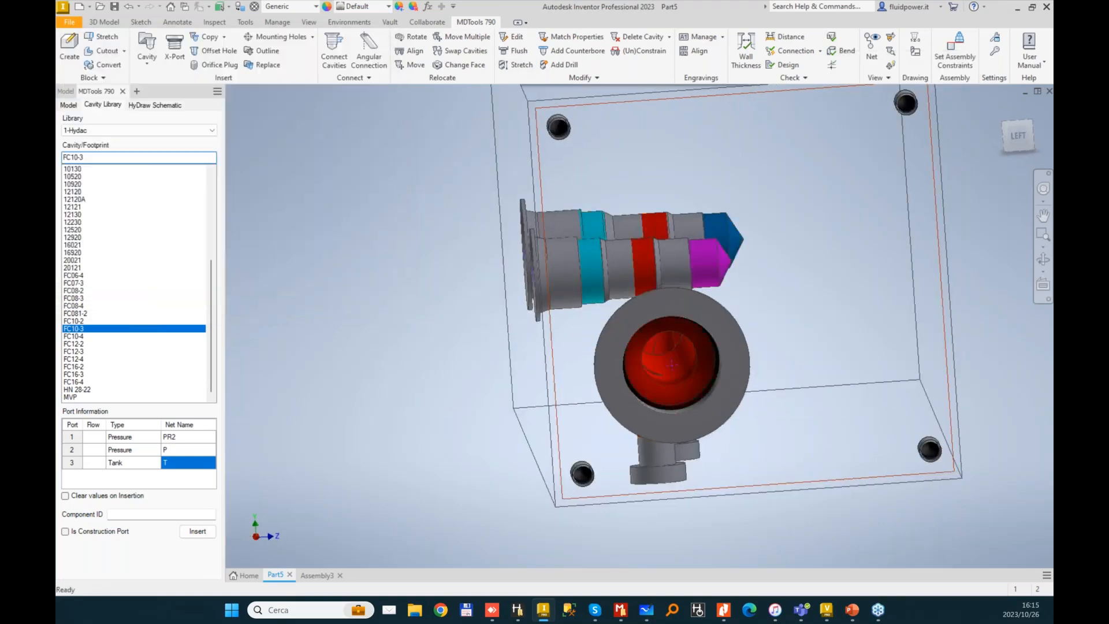
- Choose the G 3/4-14 port from library 0-BSP PORTS ISO 1179-1, with component ID T, port type Tank and net name T
{"action": "left_click", "coordinate": [110, 159]}
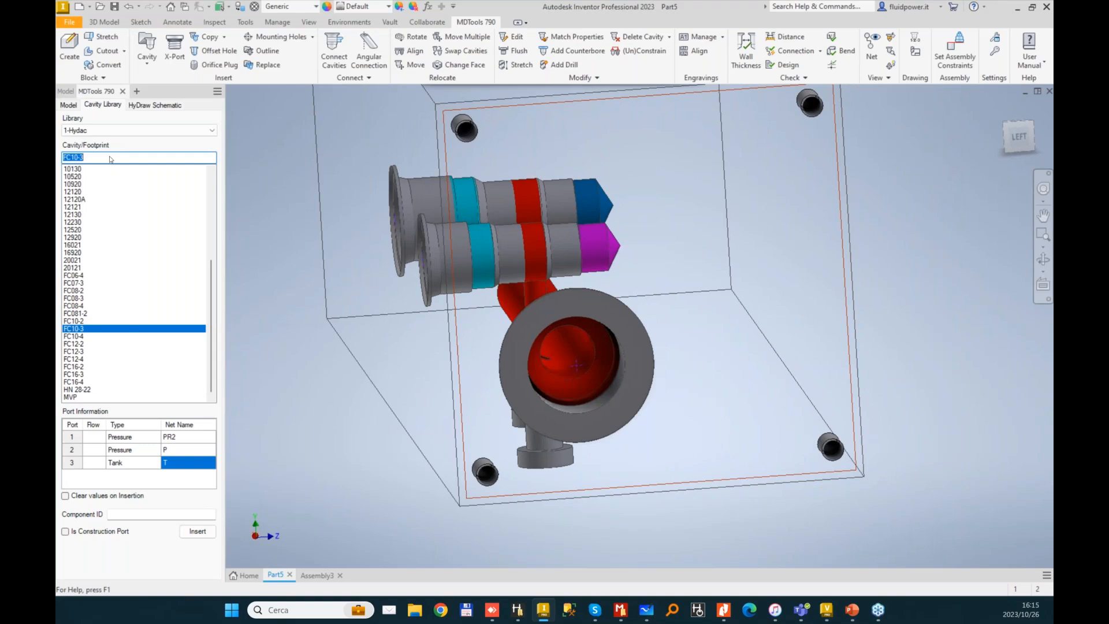
{"action": "left_click", "coordinate": [168, 130]}
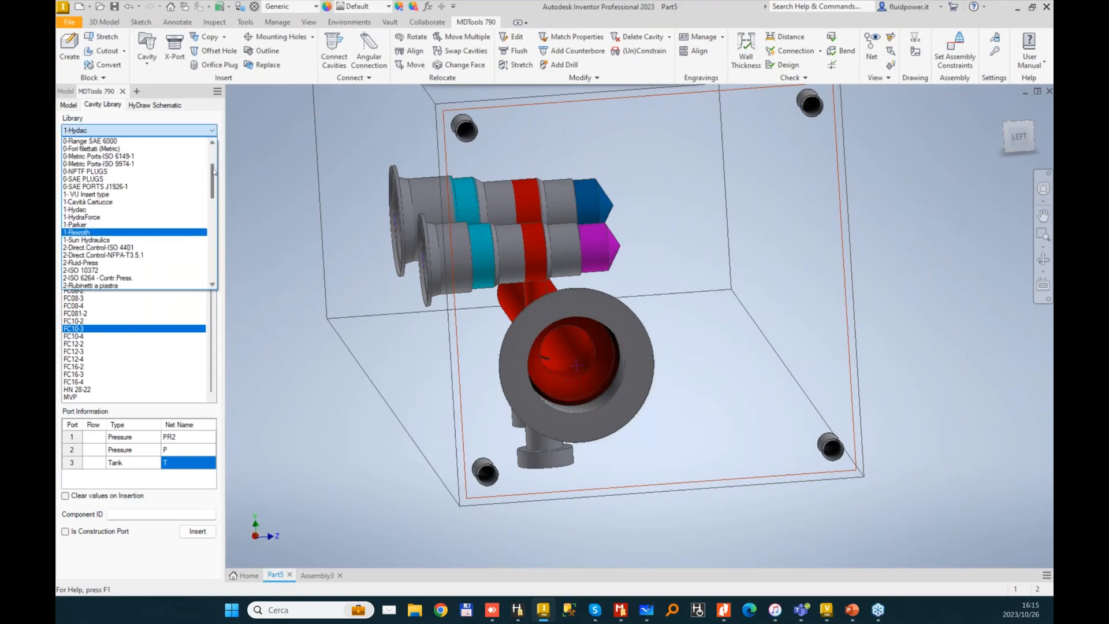
{"action": "left_click_drag", "start_coordinate": [213, 170], "coordinate": [213, 149]}
{"action": "left_click", "coordinate": [92, 151]}
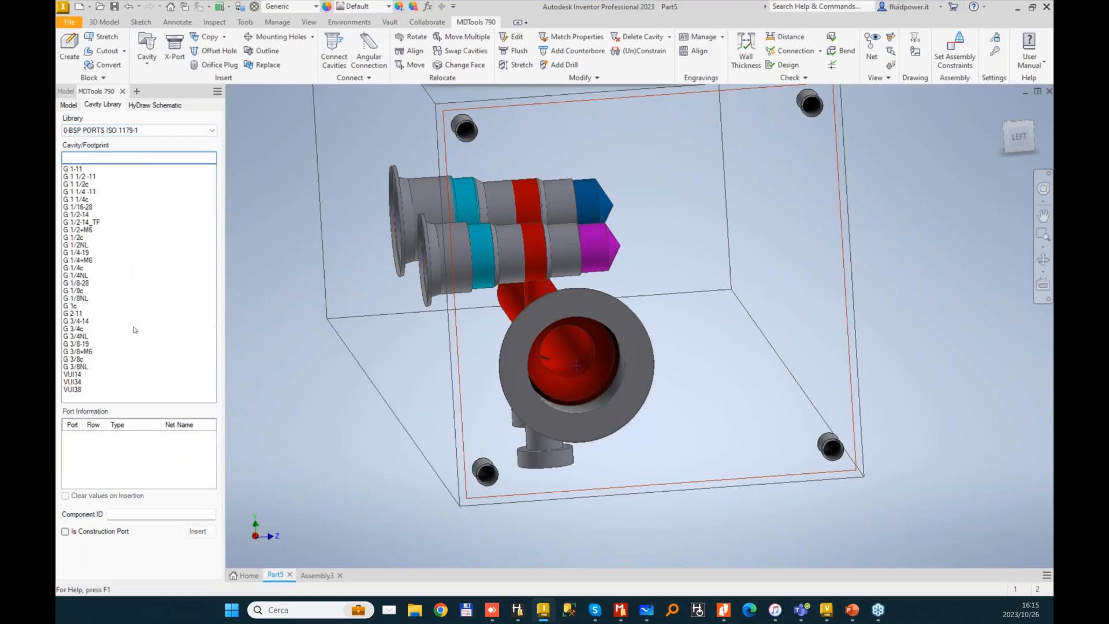
{"action": "left_click", "coordinate": [80, 328]}
{"action": "left_click", "coordinate": [81, 320]}
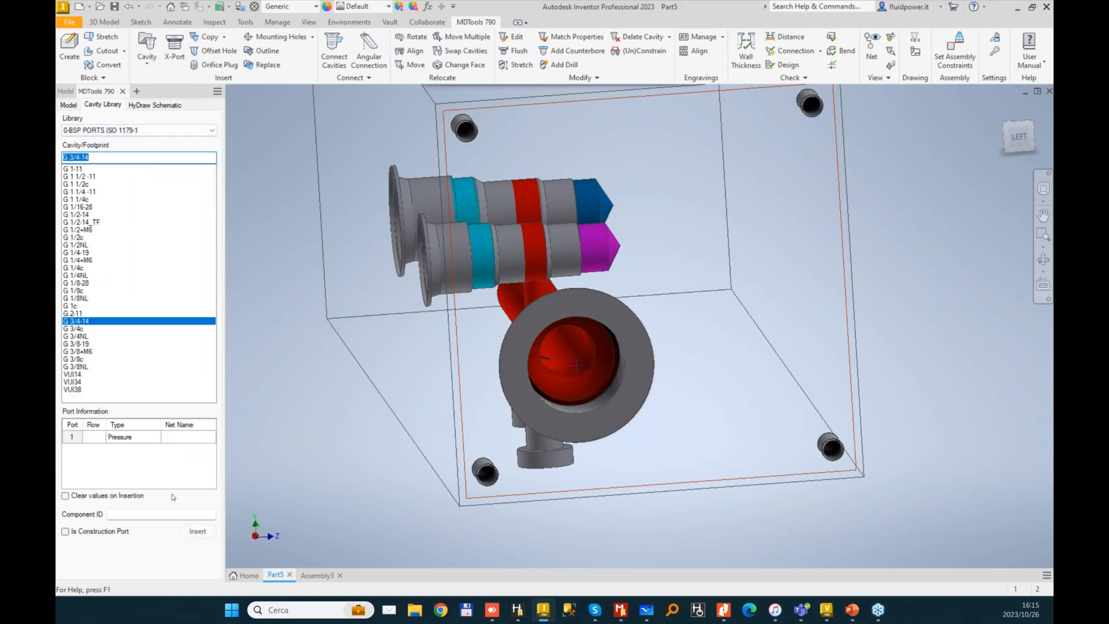
{"action": "left_click", "coordinate": [148, 511]}
{"action": "type", "text": "T"}
{"action": "left_click", "coordinate": [144, 440]}
- Insert the T port on the same end face as the P port at X 24, Y 49
{"action": "left_click", "coordinate": [197, 531]}
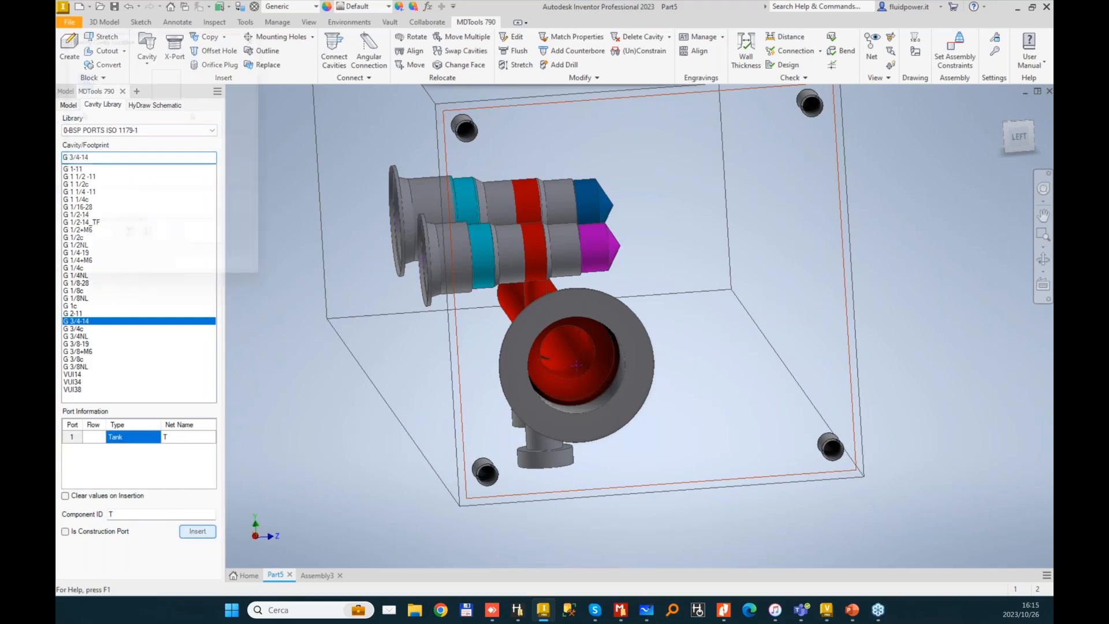
{"action": "left_click", "coordinate": [764, 261]}
{"action": "left_click", "coordinate": [208, 285]}
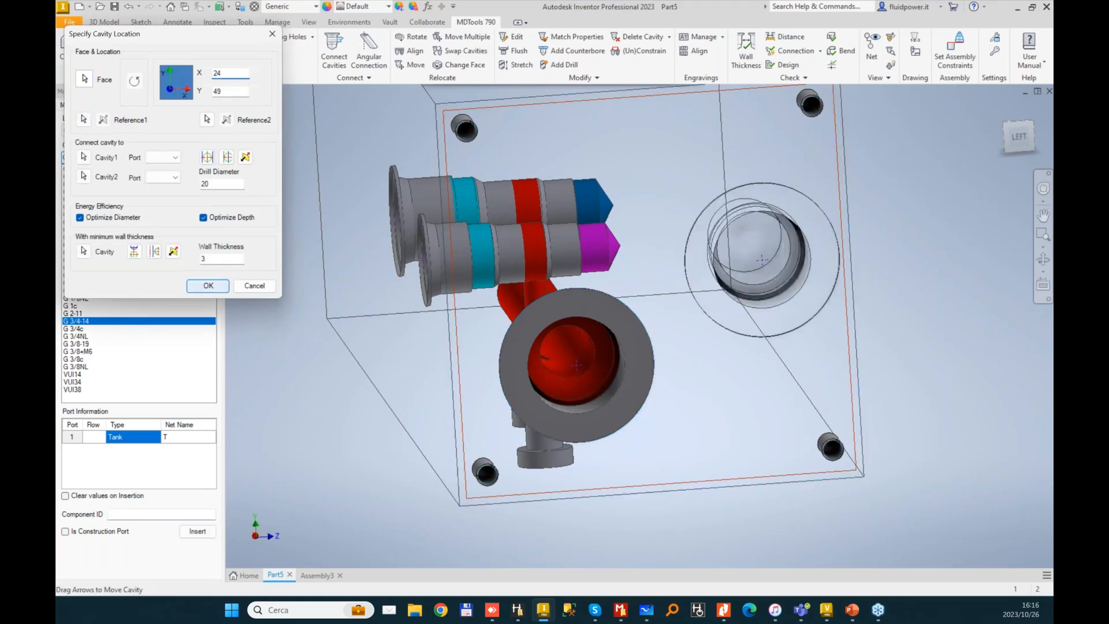
- Stretch the T port's drill lengthwise through the block, past the PR2 cavity, to a depth of 248 mm
{"action": "middle_click_drag", "start_coordinate": [844, 231], "coordinate": [771, 269], "text": "shift"}
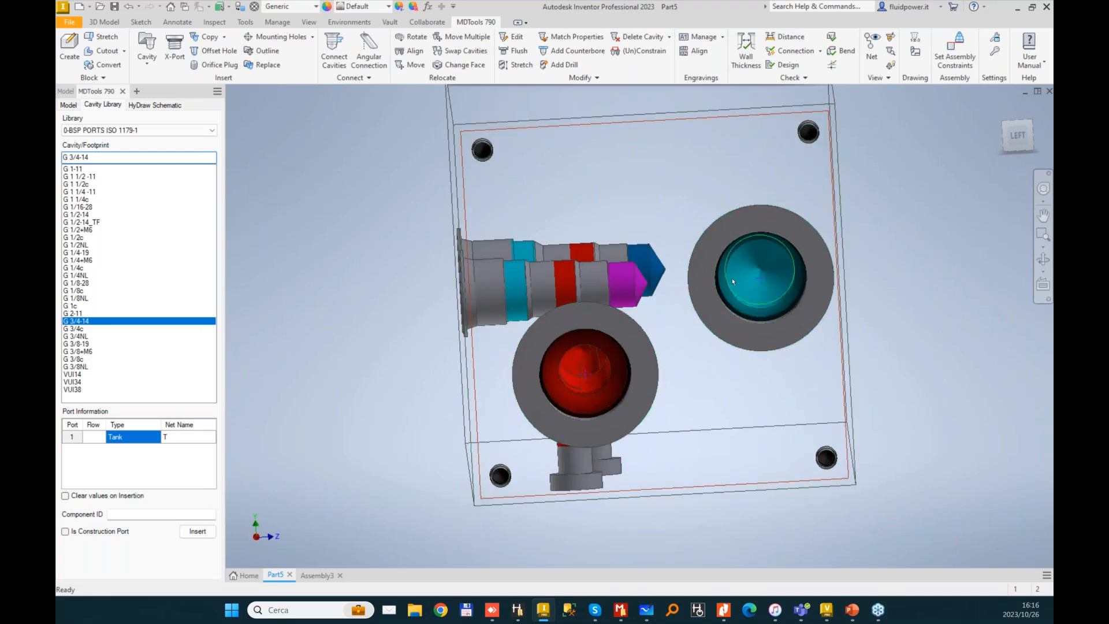
{"action": "middle_click_drag", "start_coordinate": [733, 278], "coordinate": [497, 174], "text": "shift"}
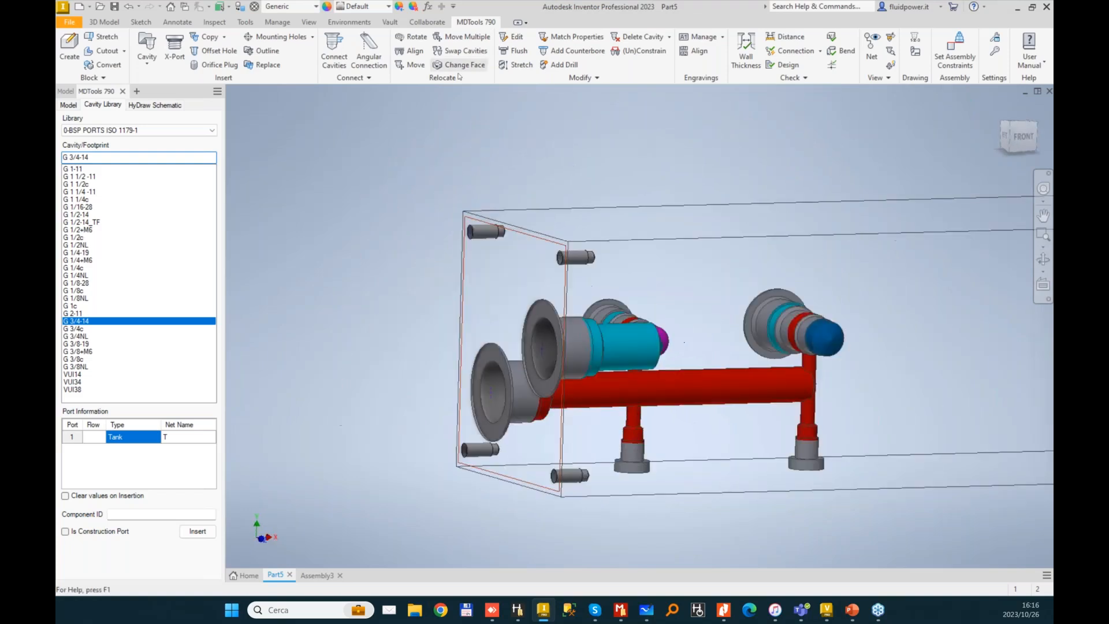
{"action": "left_click", "coordinate": [520, 64]}
{"action": "left_click", "coordinate": [639, 349]}
{"action": "middle_click_drag", "start_coordinate": [640, 348], "coordinate": [577, 348], "text": "shift"}
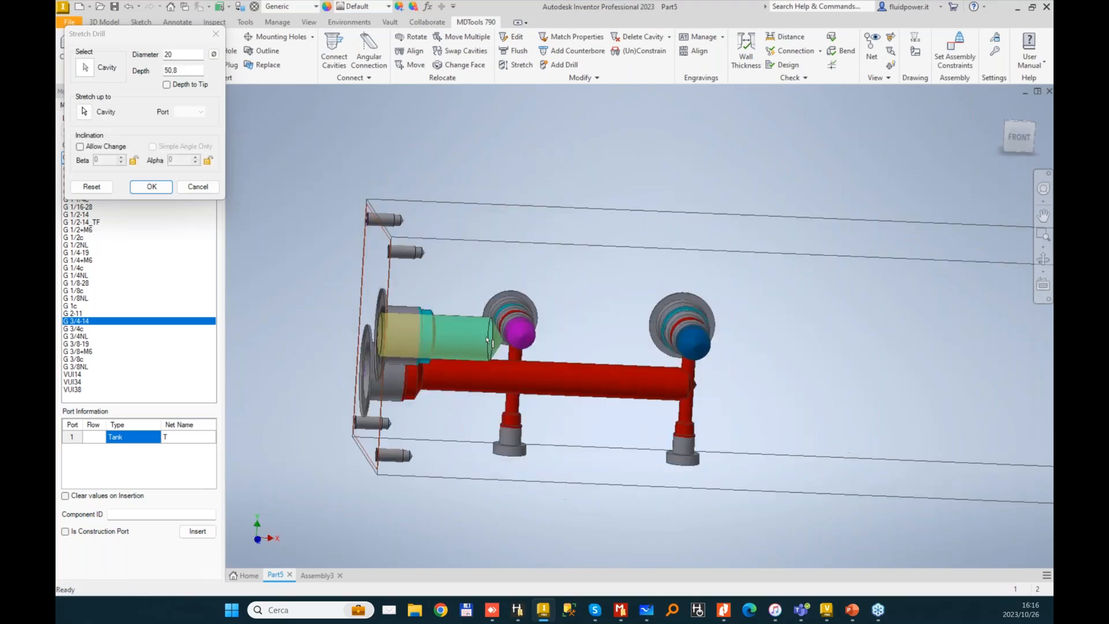
{"action": "left_click", "coordinate": [927, 358]}
{"action": "left_click", "coordinate": [170, 192]}
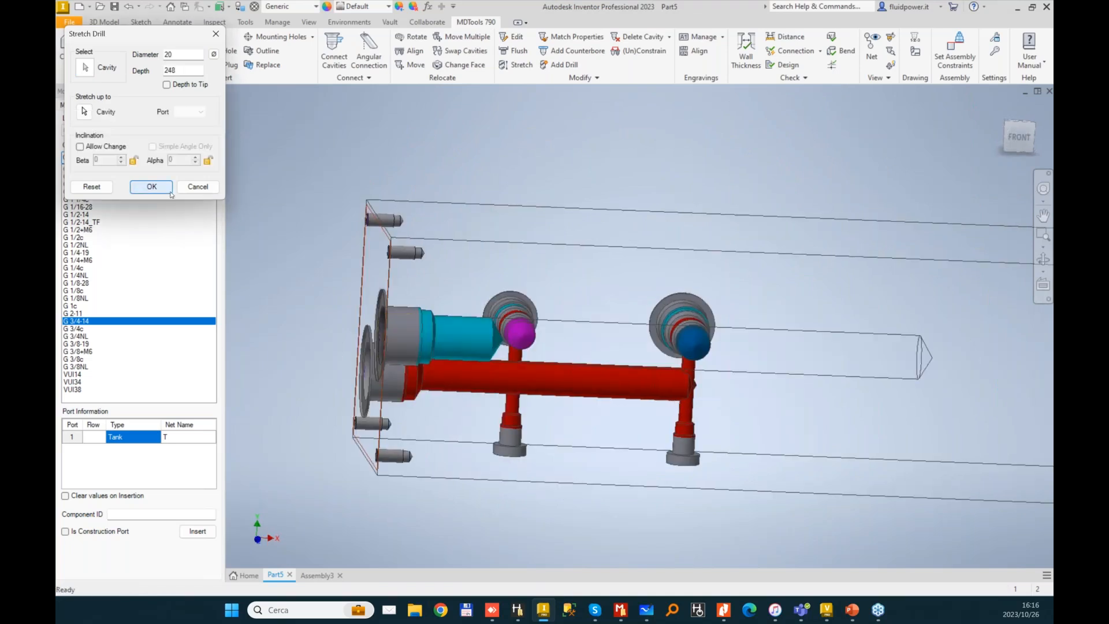
{"action": "middle_click_drag", "start_coordinate": [601, 257], "coordinate": [485, 306], "text": "shift"}
{"action": "left_click_drag", "start_coordinate": [477, 309], "coordinate": [543, 258]}
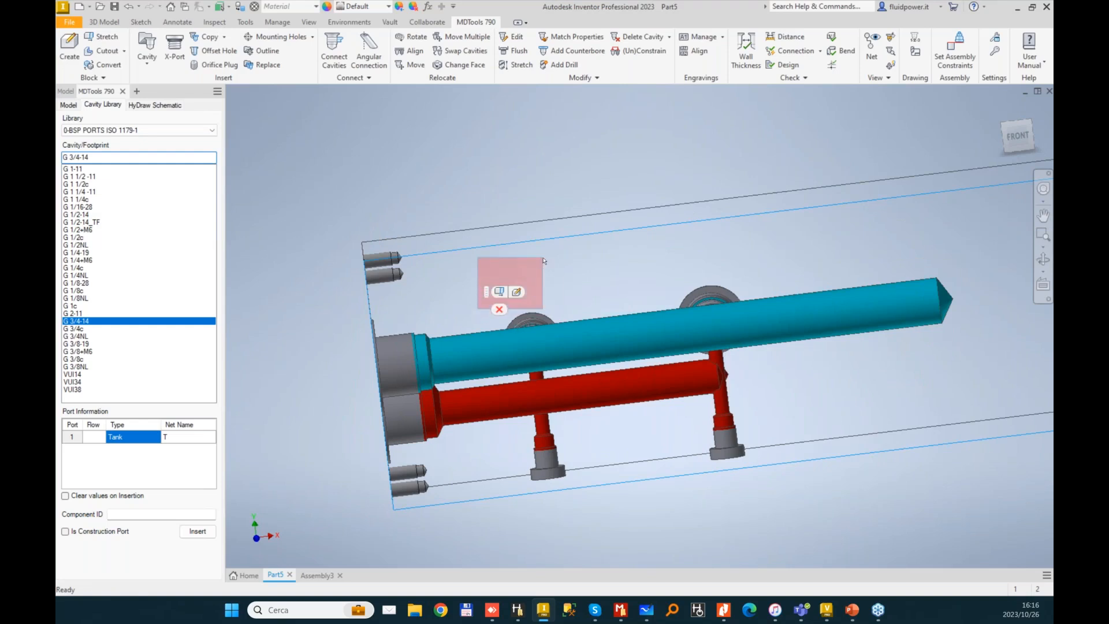
{"action": "left_click", "coordinate": [496, 405]}
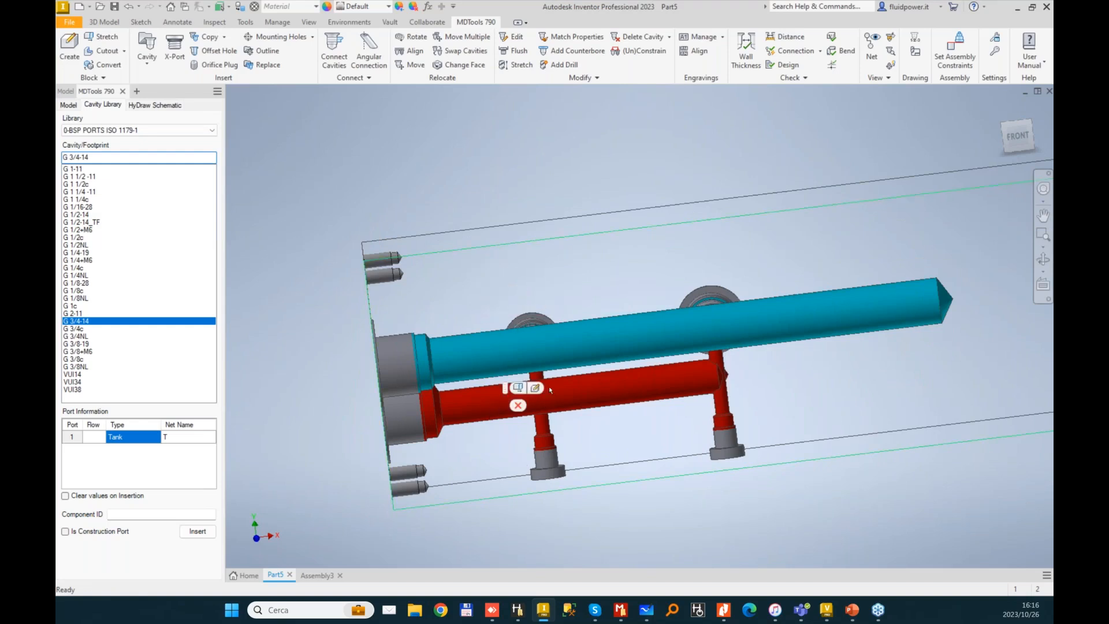
- Choose the FC08-2 cavity from the 1-Hydac library
{"action": "middle_click_drag", "start_coordinate": [494, 198], "coordinate": [497, 232], "text": "shift"}
{"action": "key", "text": "Escape"}
{"action": "middle_click_drag", "start_coordinate": [509, 371], "coordinate": [508, 382], "text": "shift"}
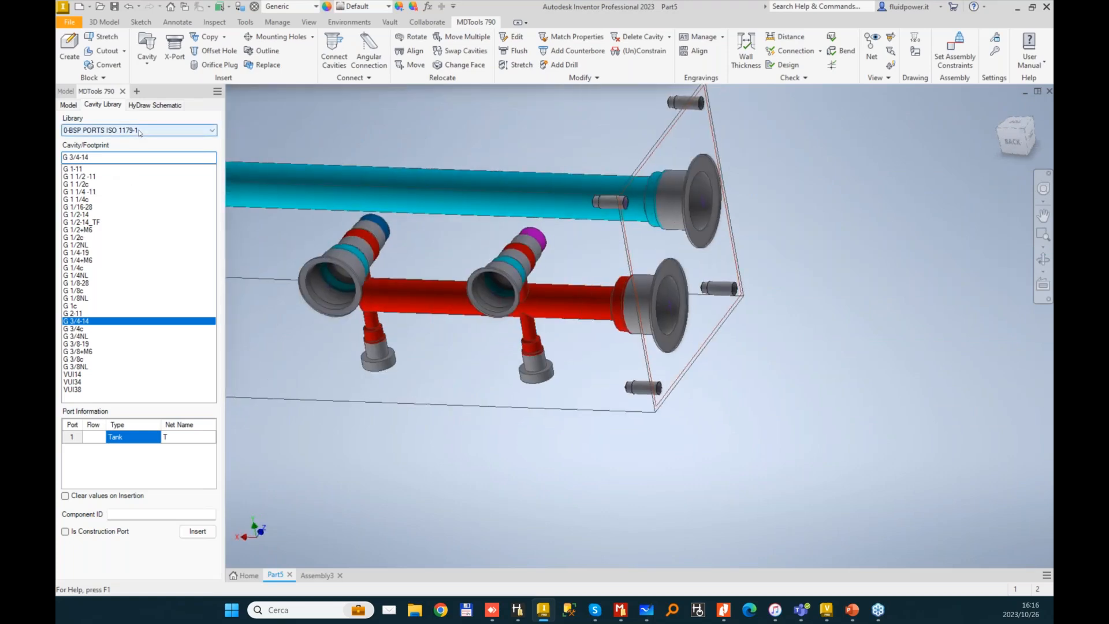
{"action": "left_click", "coordinate": [139, 131]}
{"action": "scroll", "coordinate": [214, 173], "scroll_direction": "down", "scroll_amount": 3}
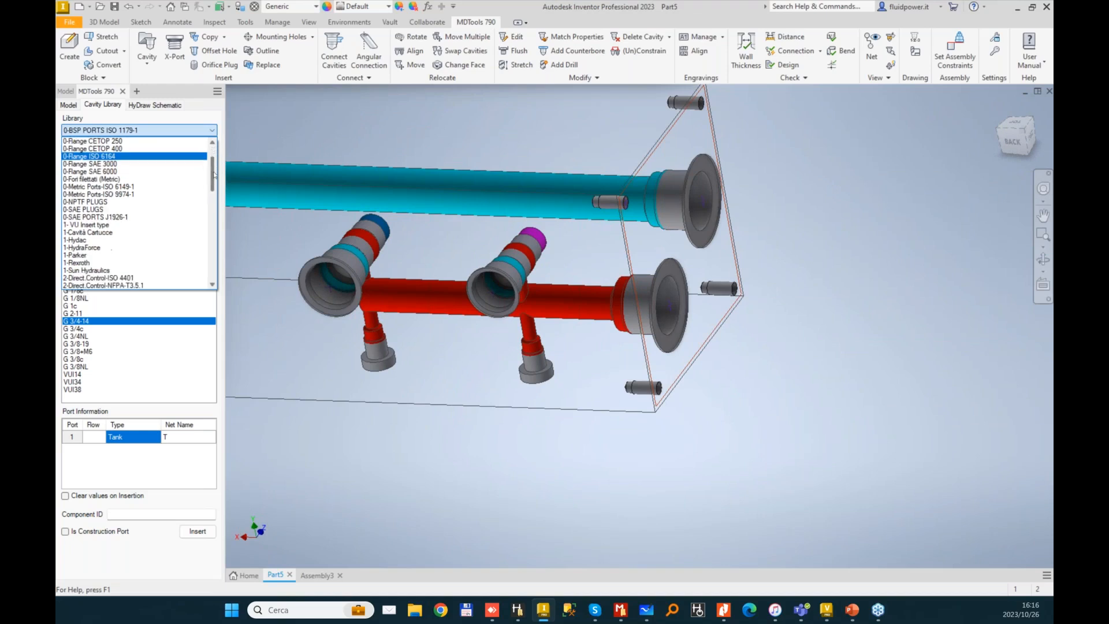
{"action": "scroll", "coordinate": [213, 173], "scroll_direction": "down", "scroll_amount": 1}
{"action": "left_click", "coordinate": [87, 219]}
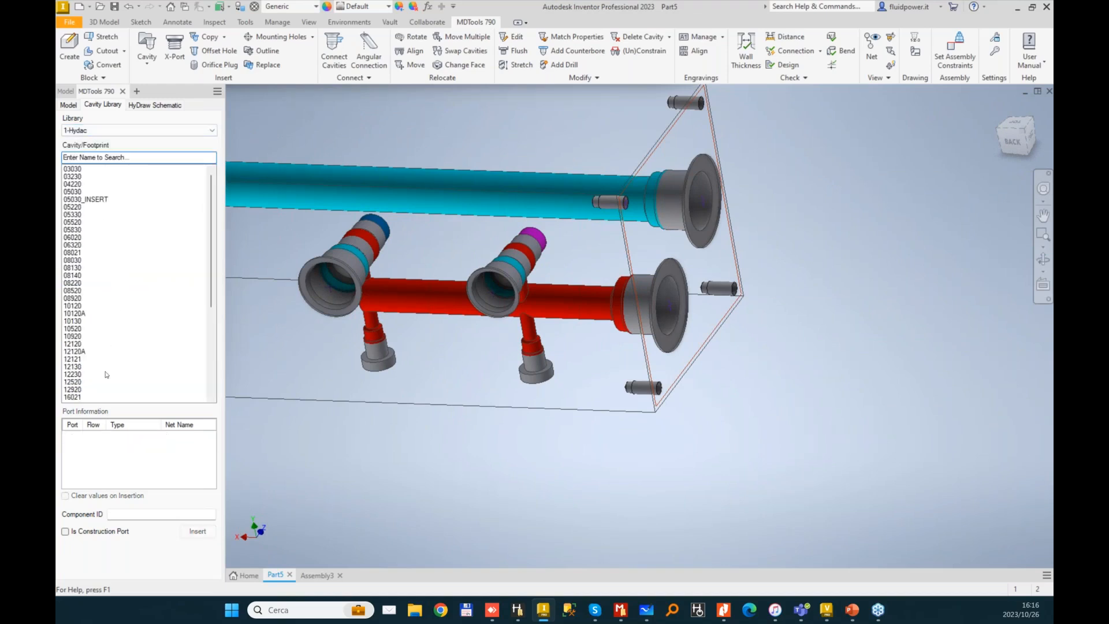
{"action": "scroll", "coordinate": [107, 374], "scroll_direction": "down", "scroll_amount": 6}
{"action": "left_click", "coordinate": [75, 305]}
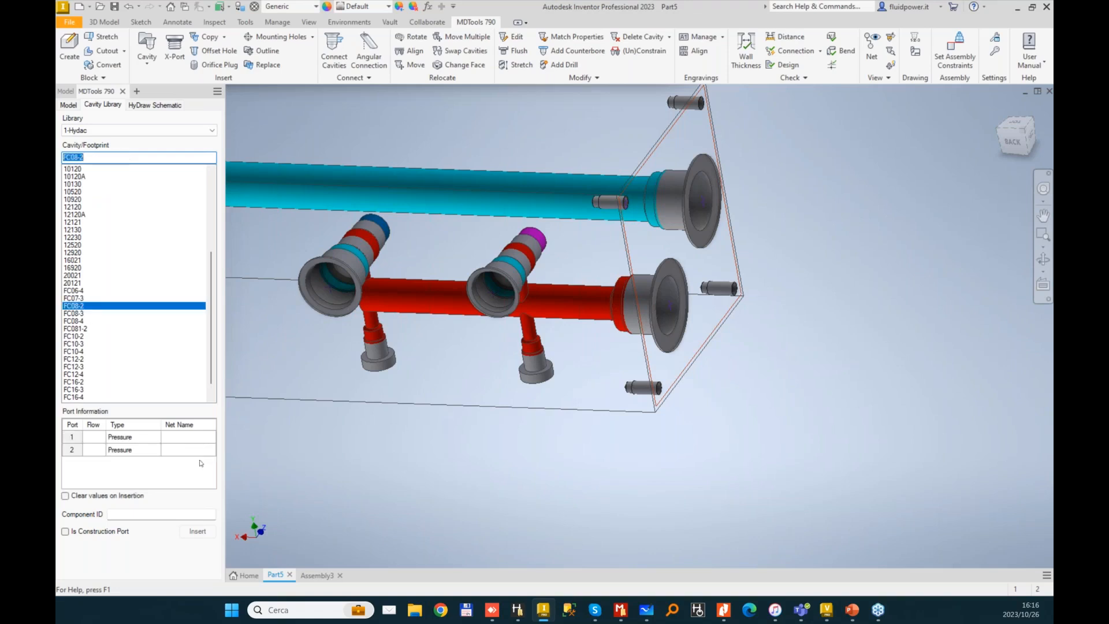
- Assign net PR1 to port 1 and net PP1 to port 2 of the FC08-2 cavity, with component ID CV1
{"action": "left_click", "coordinate": [188, 438]}
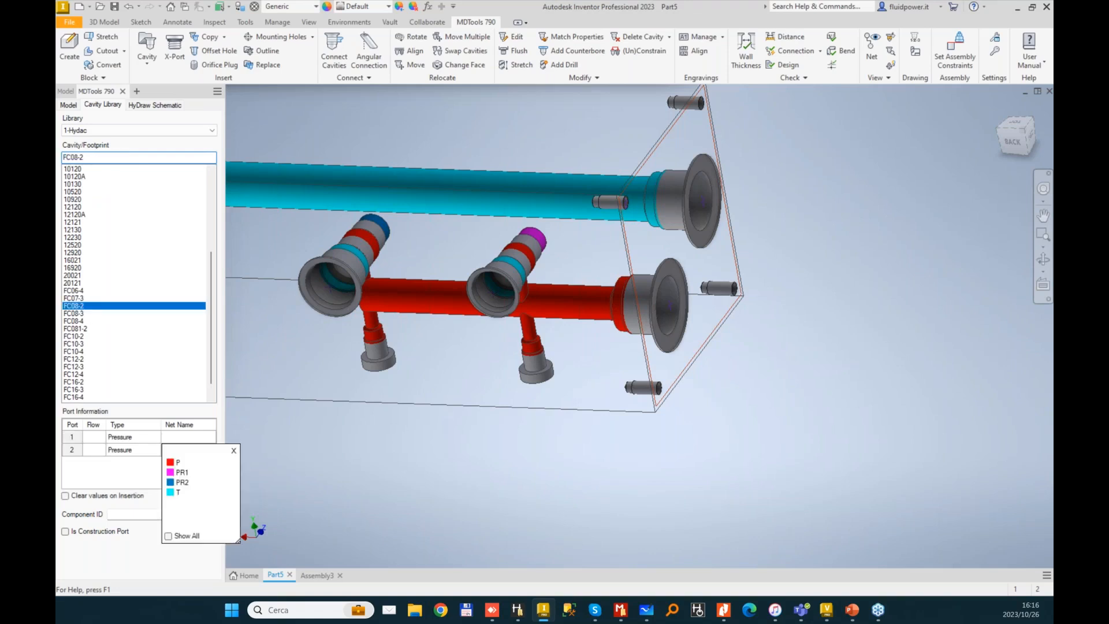
{"action": "type", "text": "PR1"}
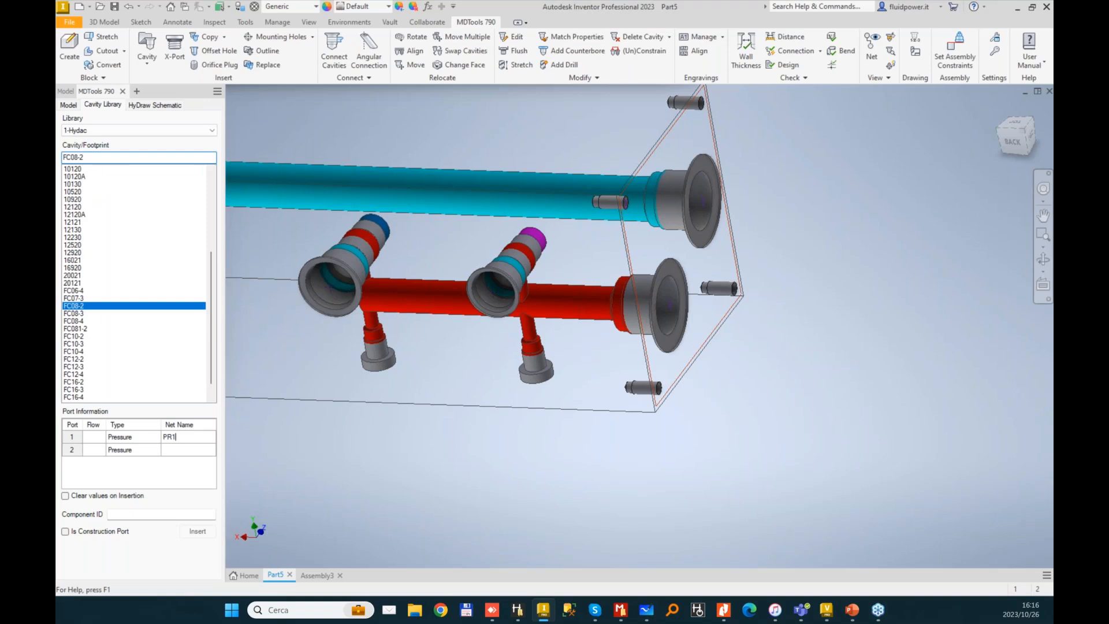
{"action": "left_click", "coordinate": [182, 451]}
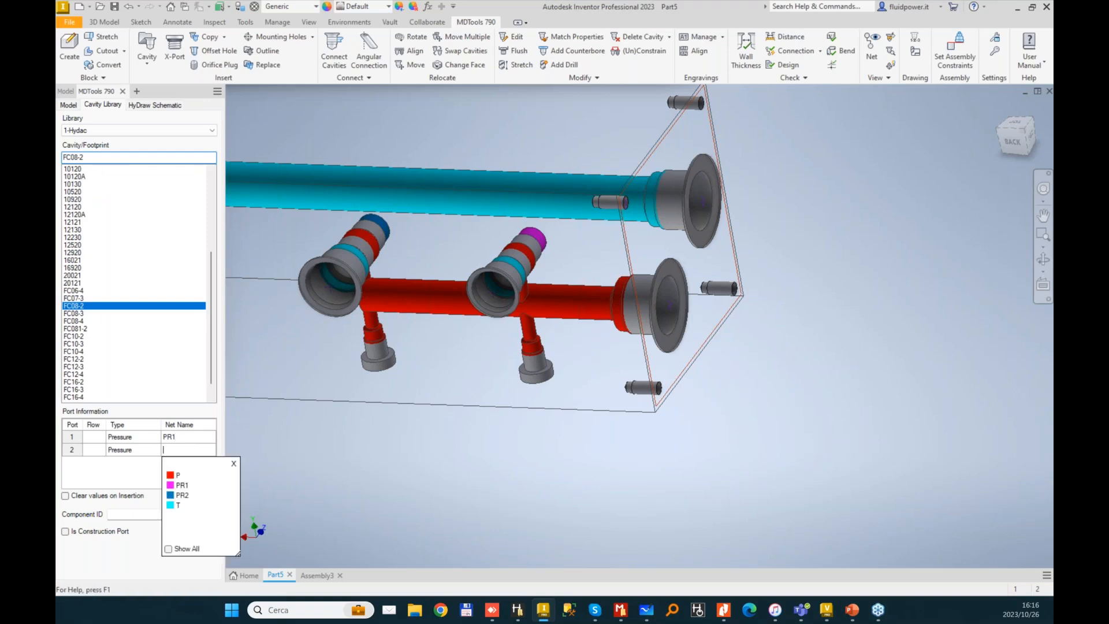
{"action": "type", "text": "PP1"}
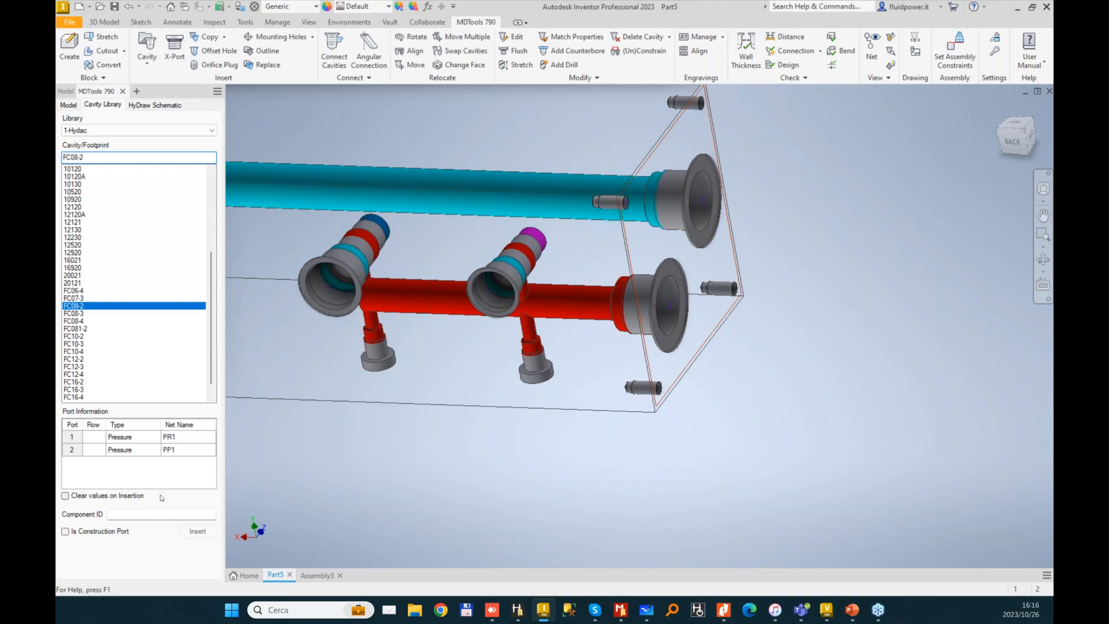
{"action": "key", "text": "Tab"}
{"action": "type", "text": "CV1"}
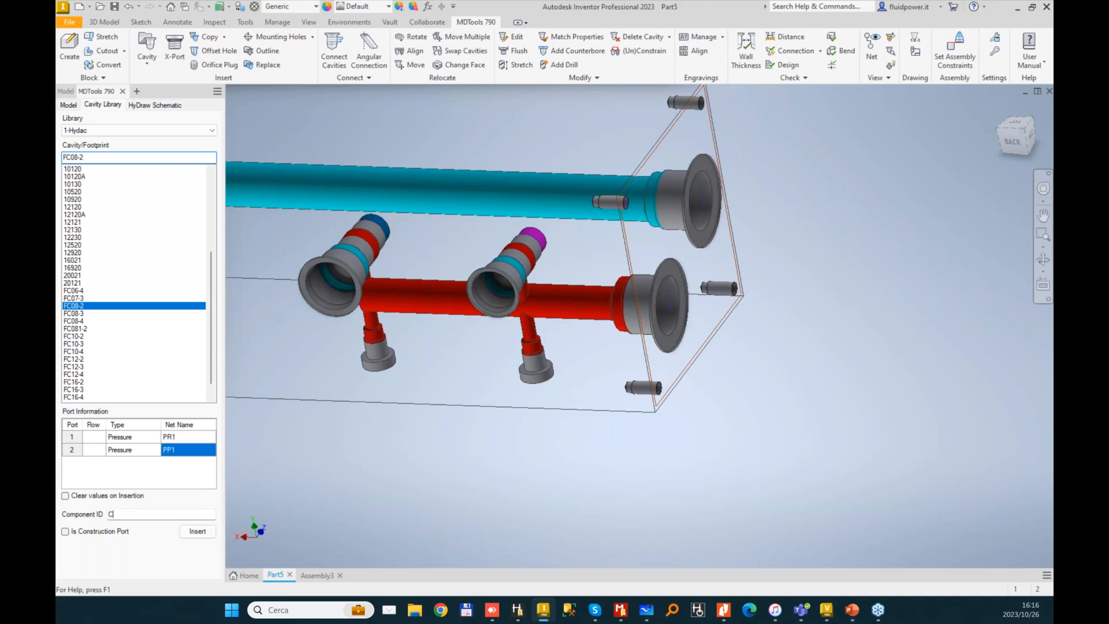
- Insert the CV1 cavity between the PR1 and PR2 cavities on their face, at X 30, Y 0 relative to the PR1 cavity
{"action": "left_click", "coordinate": [197, 532]}
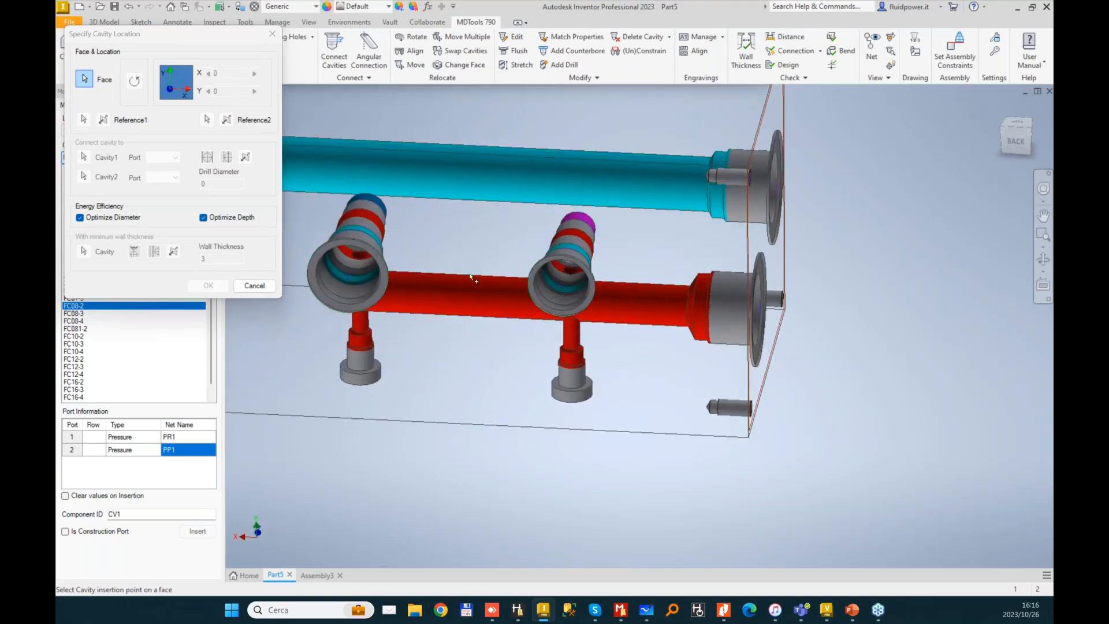
{"action": "left_click", "coordinate": [470, 276]}
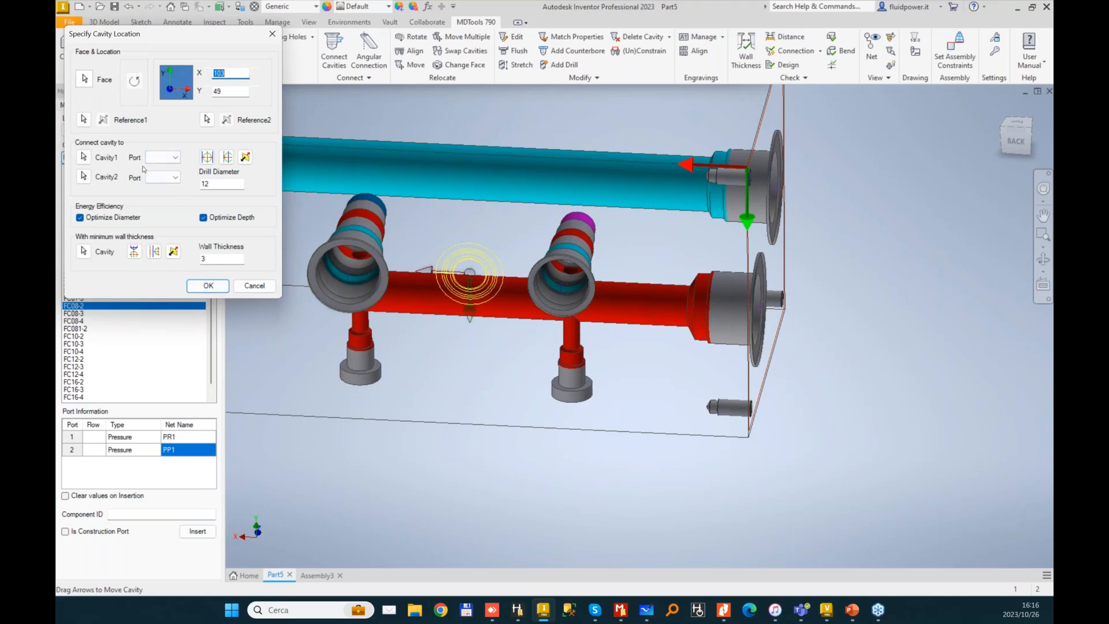
{"action": "left_click", "coordinate": [83, 120]}
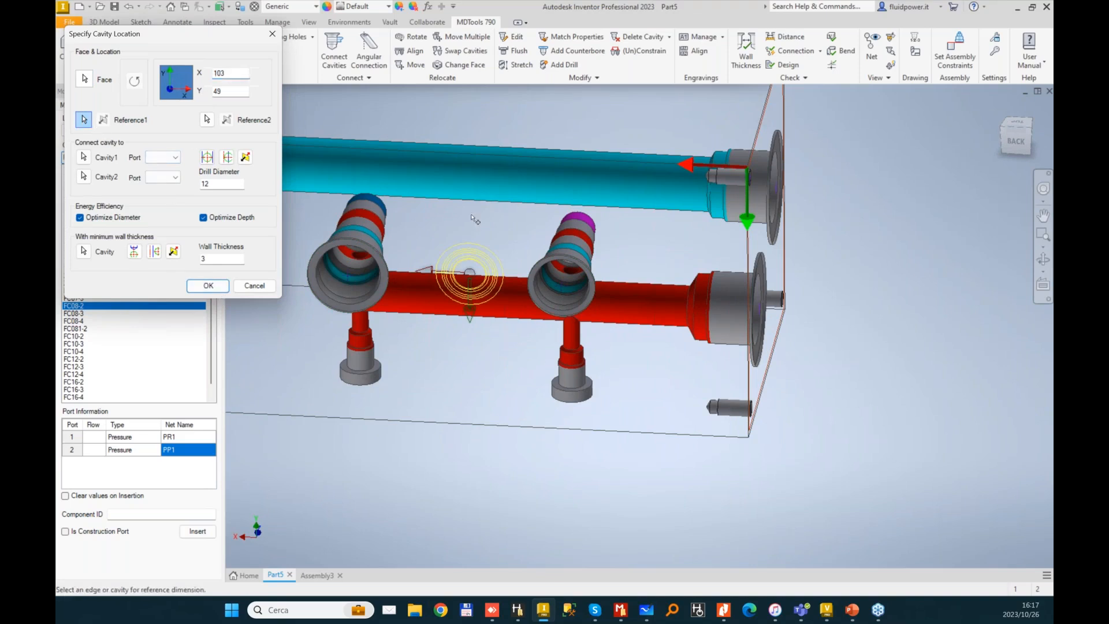
{"action": "left_click", "coordinate": [568, 250]}
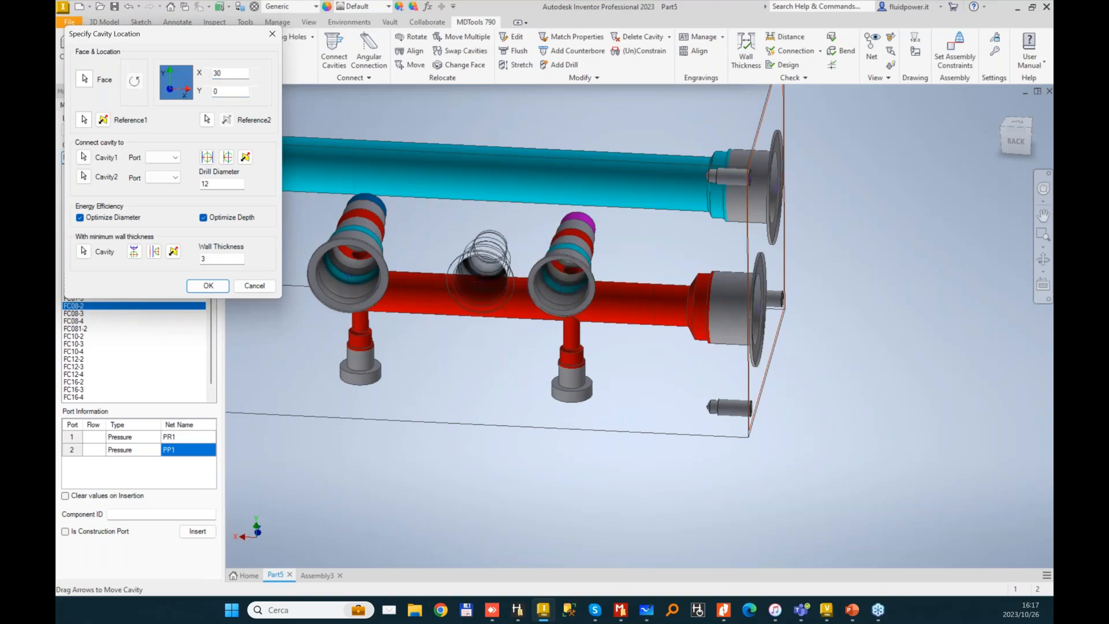
{"action": "key", "text": "Return"}
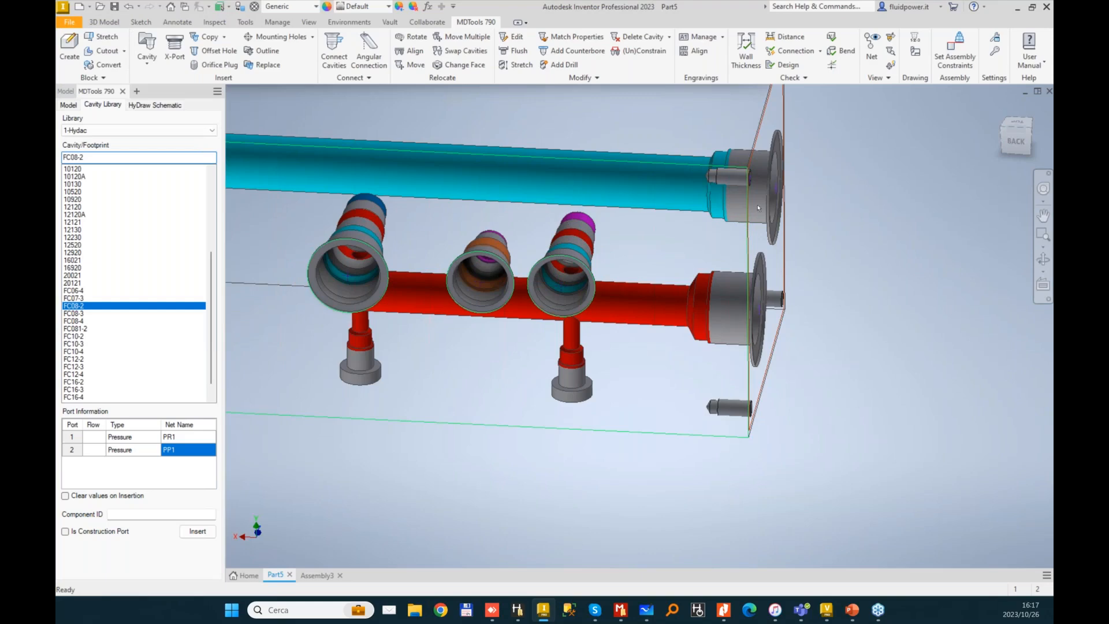
- Set up an XG18 construction port with drill diameter 8, connecting port 1 of CV1 to port 1 of the PR1 cavity
{"action": "middle_click_drag", "start_coordinate": [758, 206], "coordinate": [771, 252], "text": "shift"}
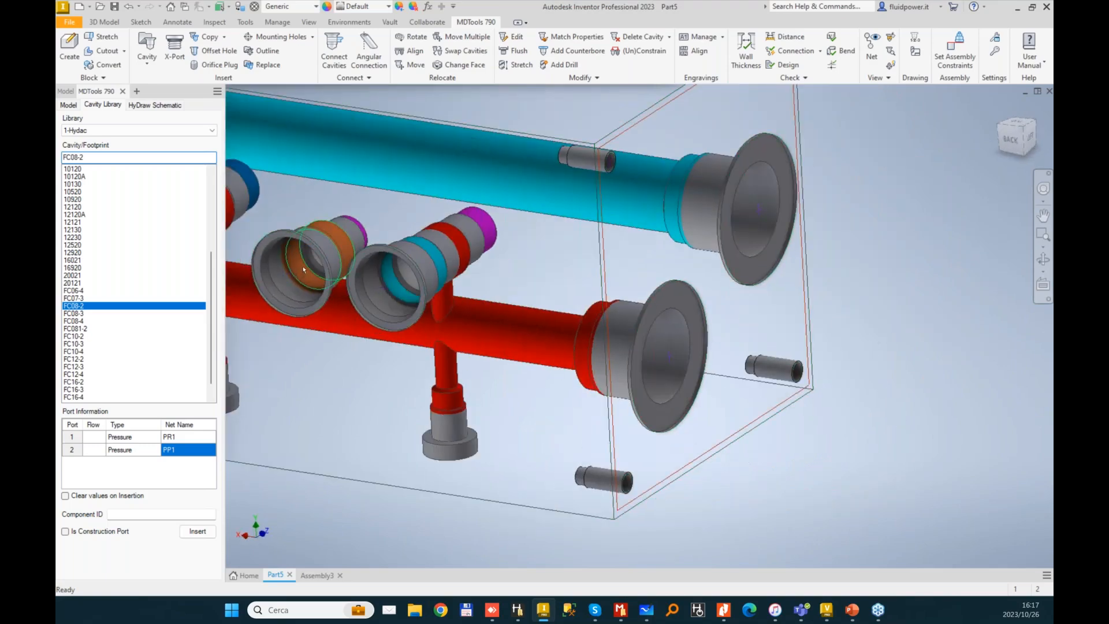
{"action": "middle_click_drag", "start_coordinate": [303, 269], "coordinate": [462, 237], "text": "shift"}
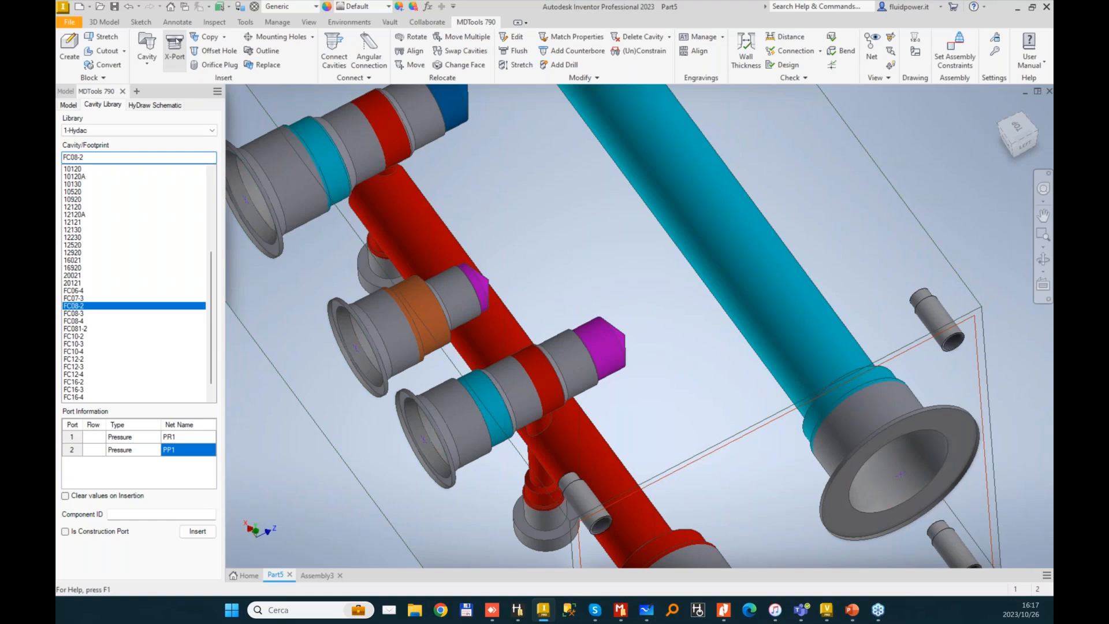
{"action": "left_click", "coordinate": [175, 45]}
{"action": "left_click", "coordinate": [442, 298]}
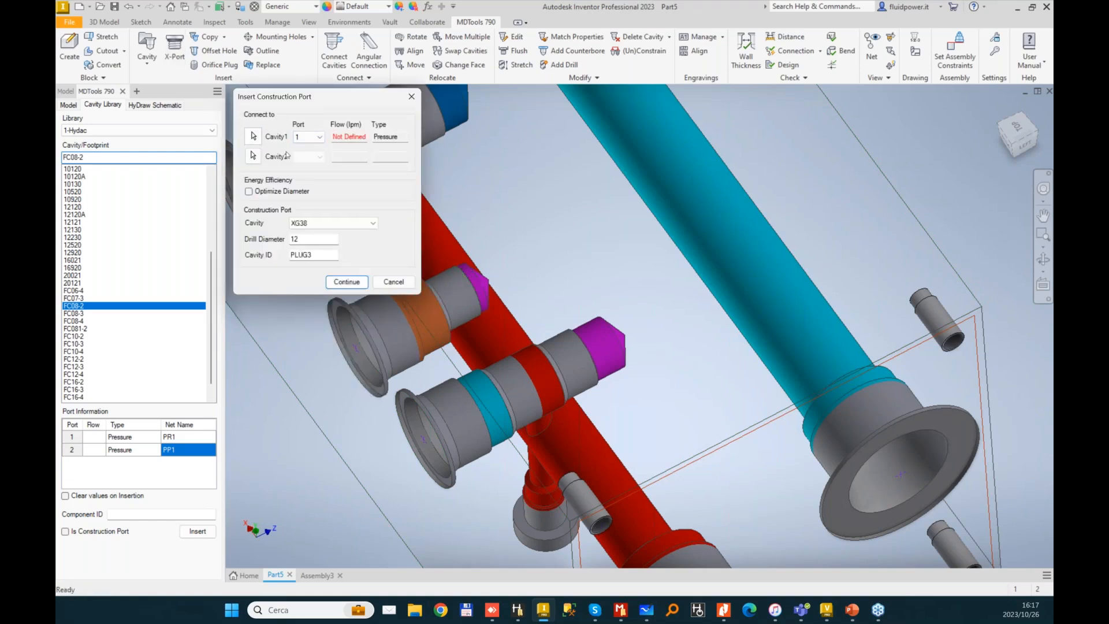
{"action": "left_click", "coordinate": [257, 158]}
{"action": "left_click", "coordinate": [462, 408]}
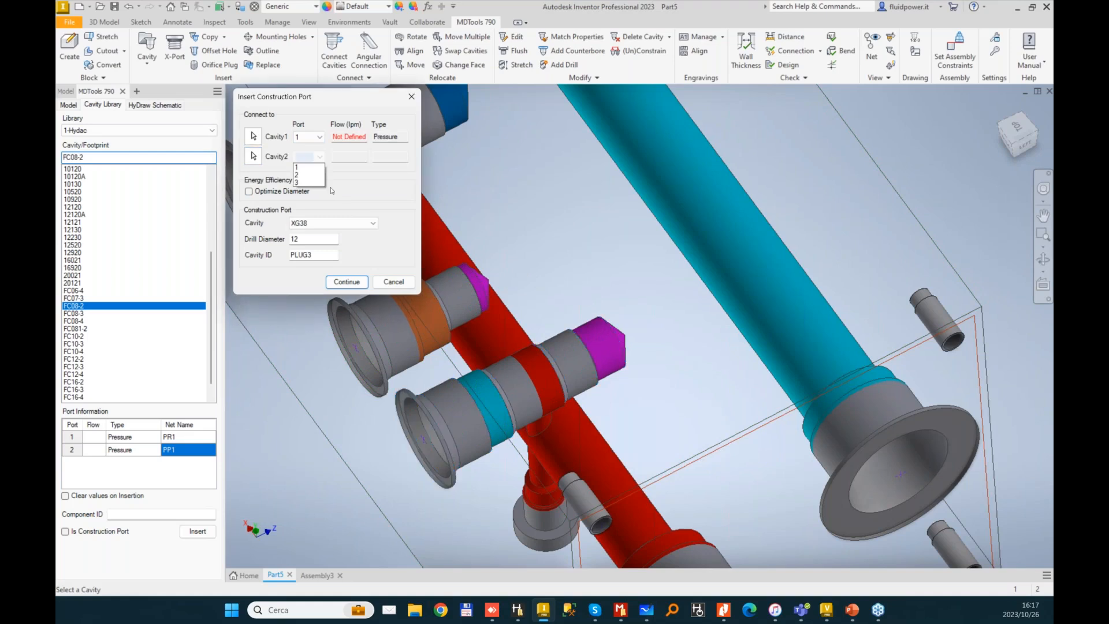
{"action": "left_click", "coordinate": [308, 168]}
{"action": "left_click", "coordinate": [369, 224]}
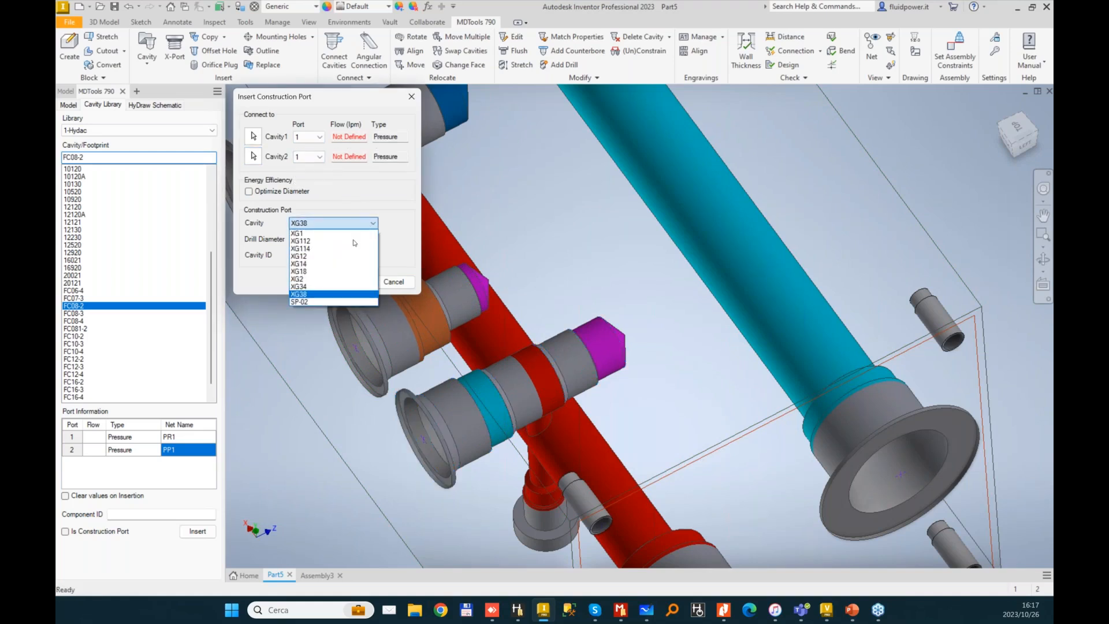
{"action": "left_click", "coordinate": [317, 272]}
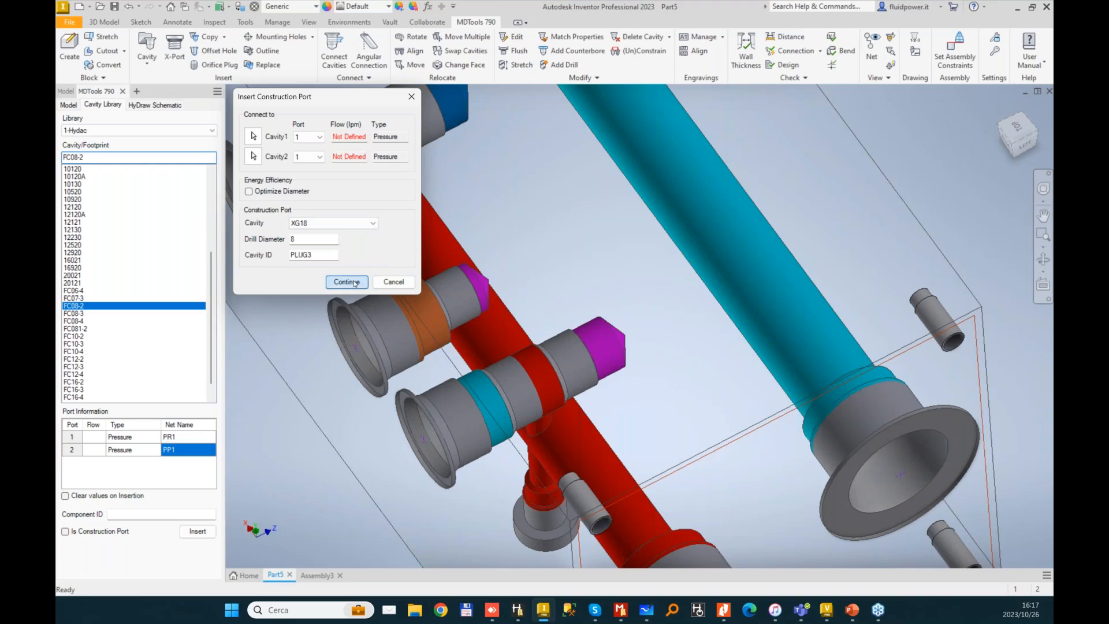
{"action": "left_click", "coordinate": [346, 282]}
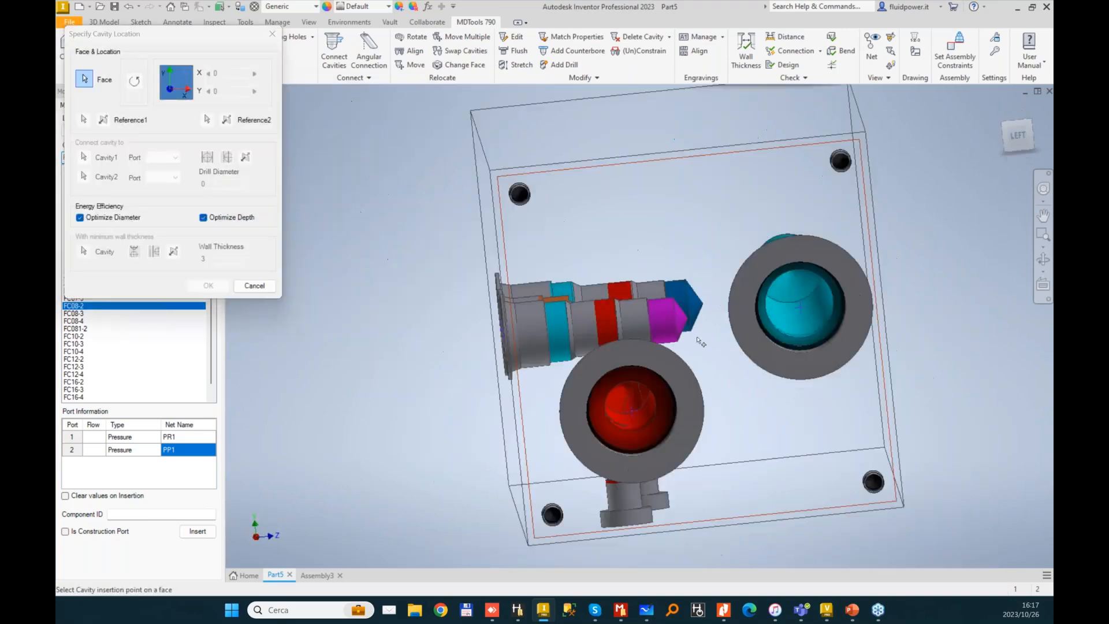
- Place the construction port on the end face with the P and T ports, at X 22, Y 0
{"action": "left_click", "coordinate": [741, 404]}
{"action": "left_click", "coordinate": [616, 336]}
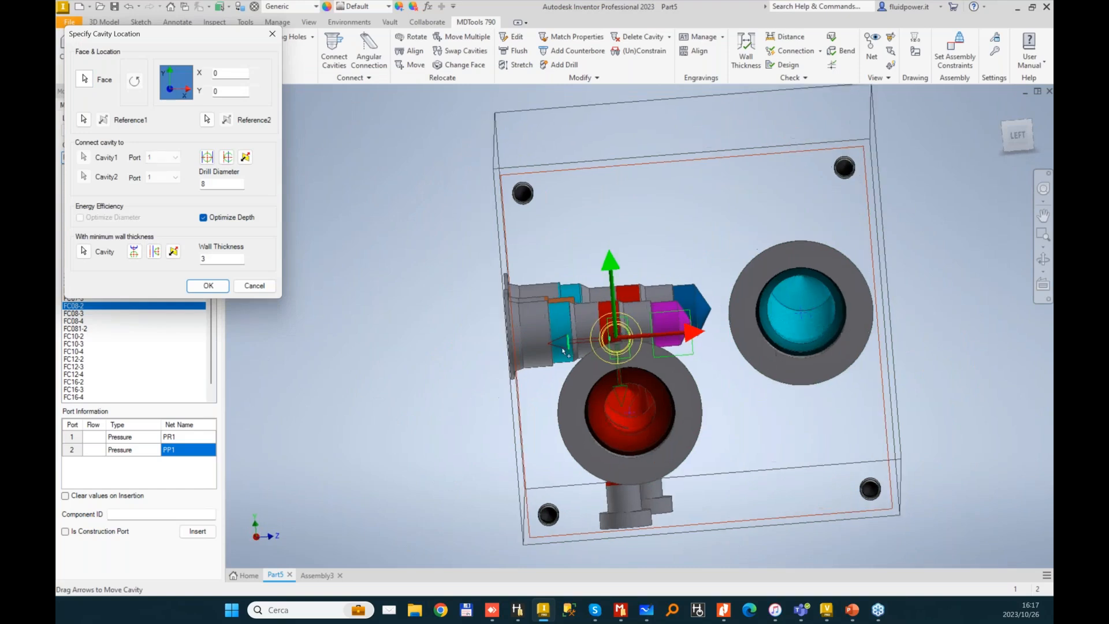
{"action": "left_click_drag", "start_coordinate": [563, 350], "coordinate": [639, 341]}
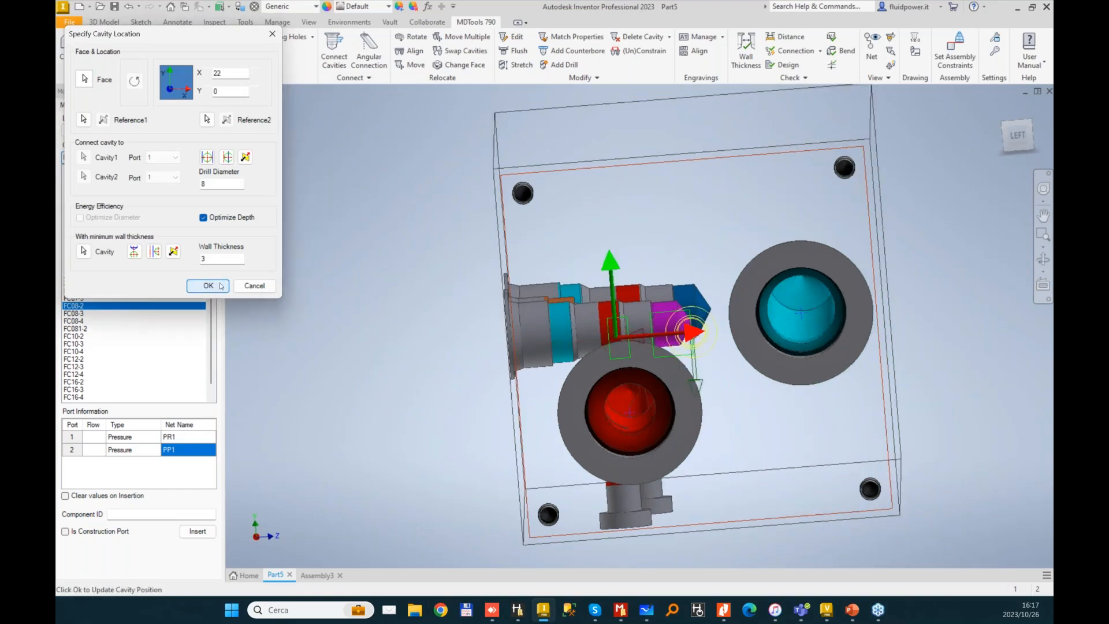
{"action": "left_click", "coordinate": [694, 320]}
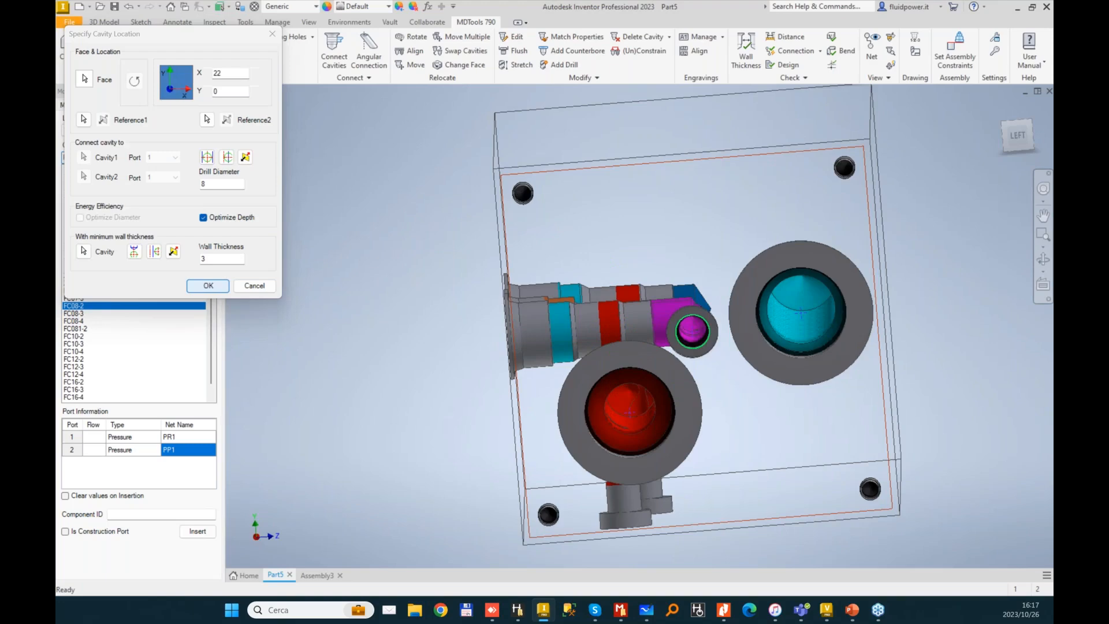
{"action": "middle_click_drag", "start_coordinate": [694, 320], "coordinate": [819, 411], "text": "shift"}
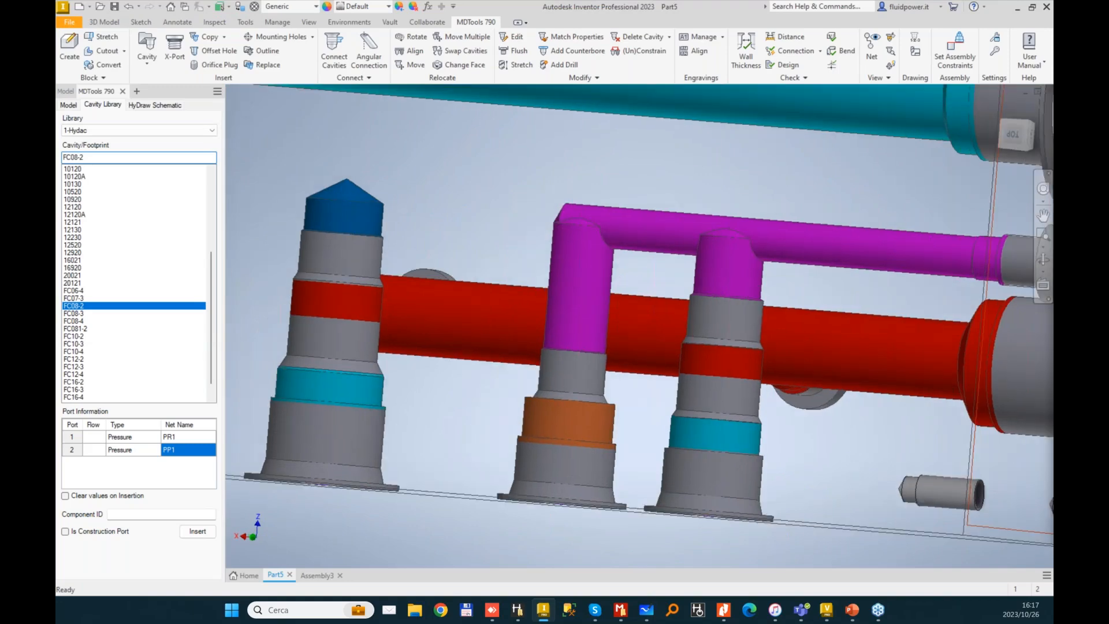
- Match the drill diameter of the CV1 and PR1 cavities to that of the PR1 net's construction port
{"action": "scroll", "coordinate": [720, 246], "scroll_direction": "down", "scroll_amount": 2}
{"action": "middle_click_drag", "start_coordinate": [720, 246], "coordinate": [746, 264], "text": "shift"}
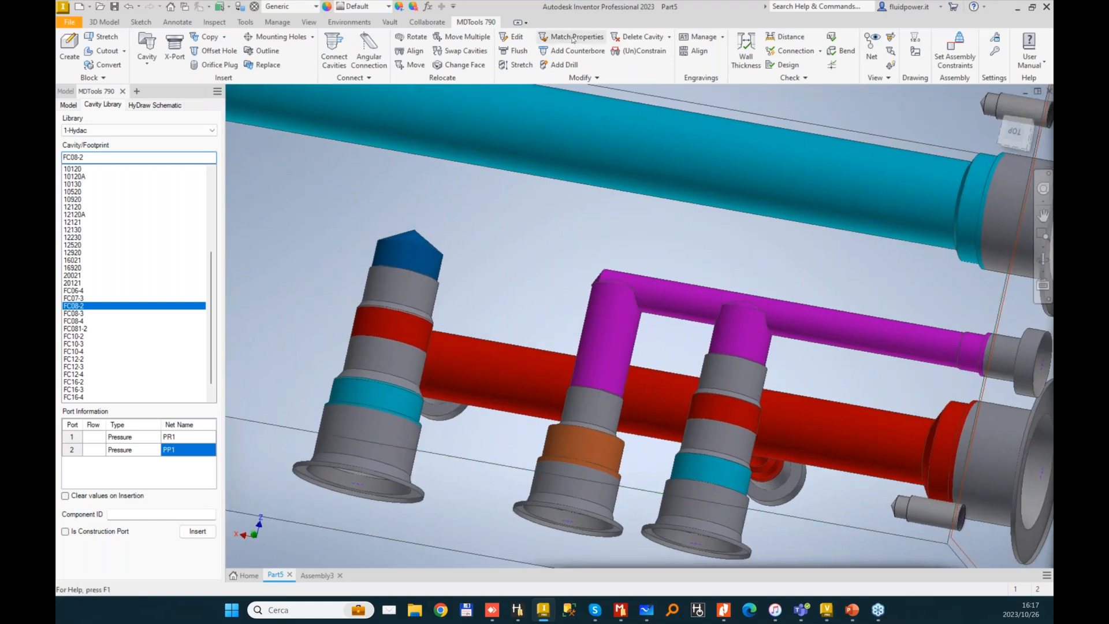
{"action": "left_click", "coordinate": [573, 38]}
{"action": "left_click", "coordinate": [689, 303]}
{"action": "left_click", "coordinate": [611, 332]}
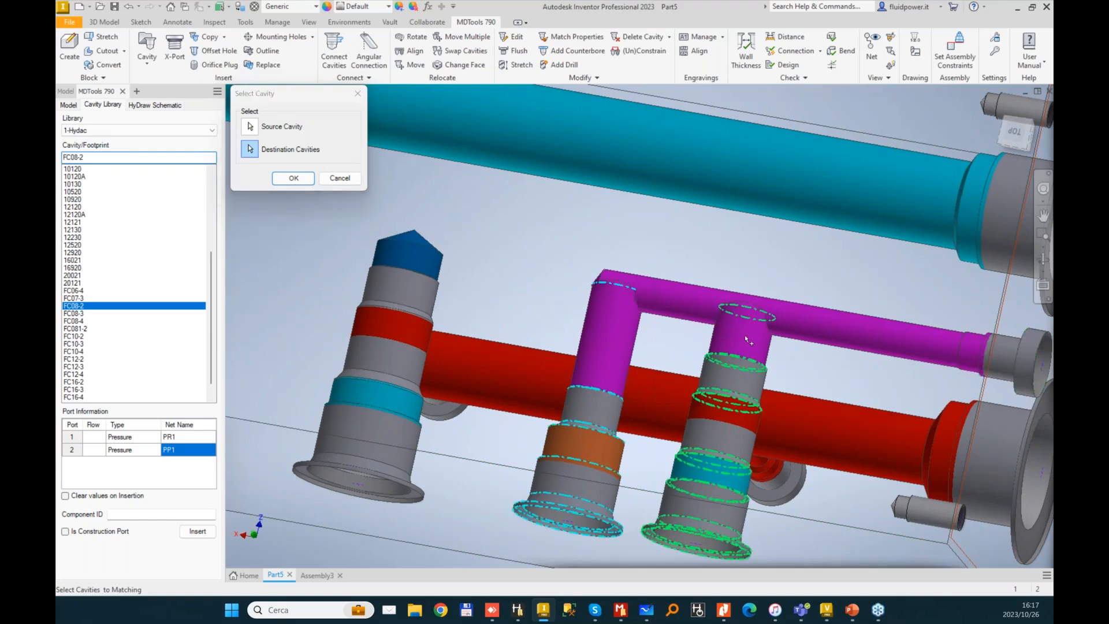
{"action": "left_click", "coordinate": [743, 340]}
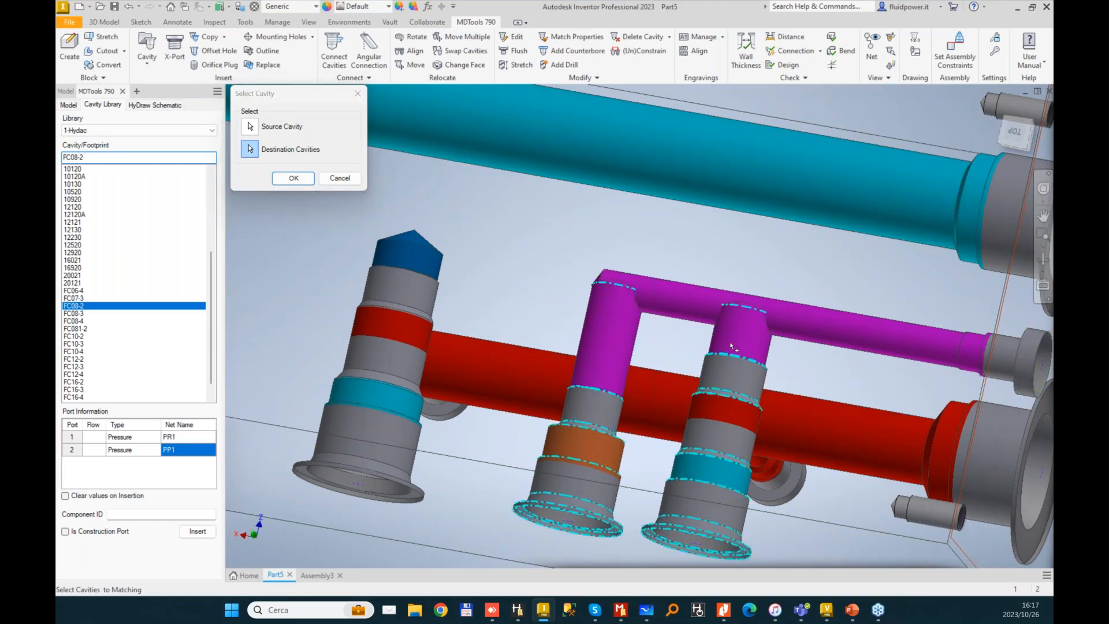
{"action": "left_click", "coordinate": [282, 180]}
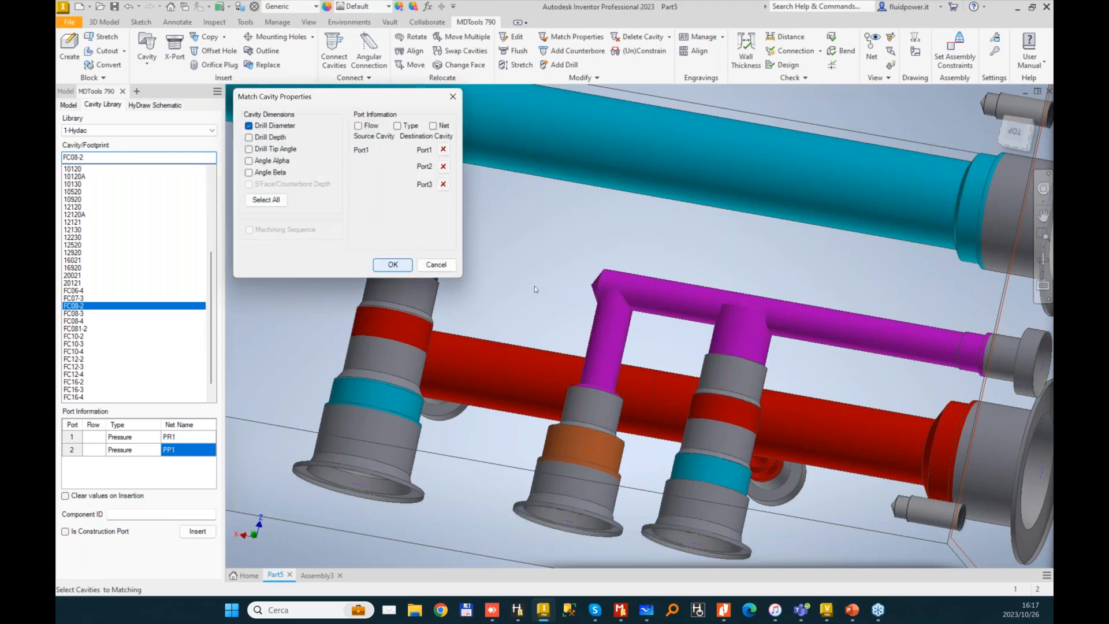
{"action": "left_click", "coordinate": [392, 265]}
{"action": "middle_click_drag", "start_coordinate": [627, 332], "coordinate": [632, 243], "text": "shift"}
{"action": "left_click", "coordinate": [124, 132]}
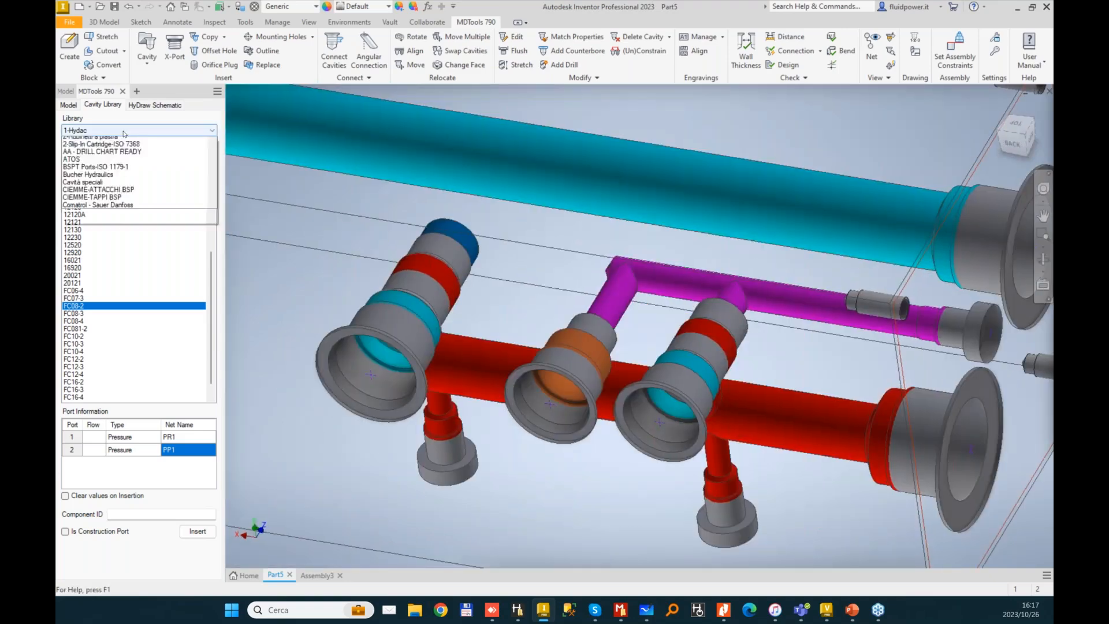
{"action": "left_click", "coordinate": [128, 180]}
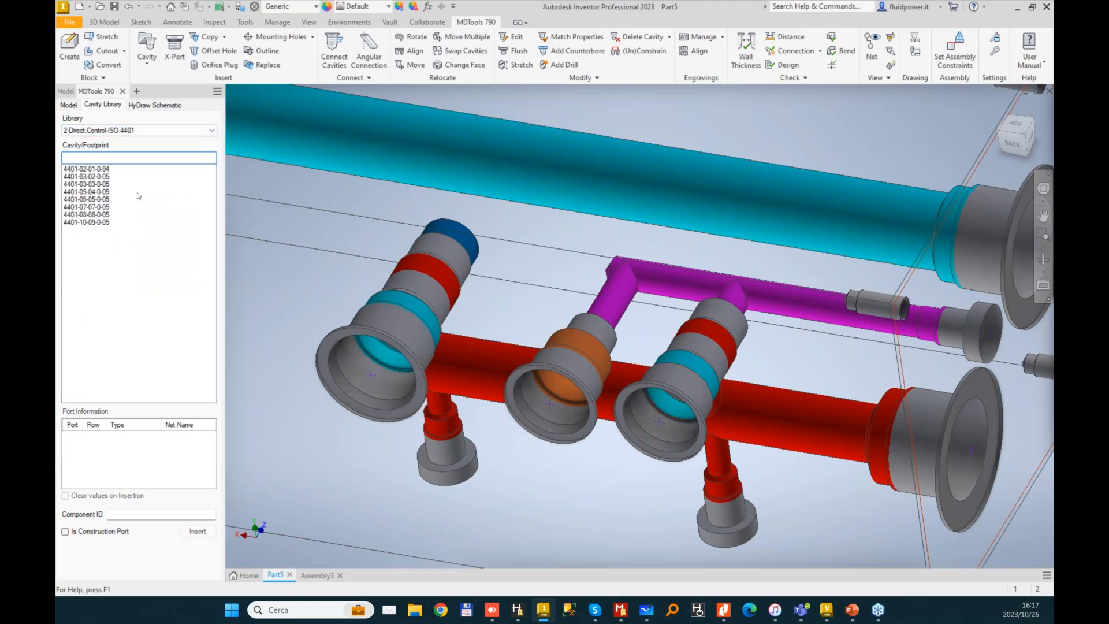
{"action": "left_click", "coordinate": [98, 177]}
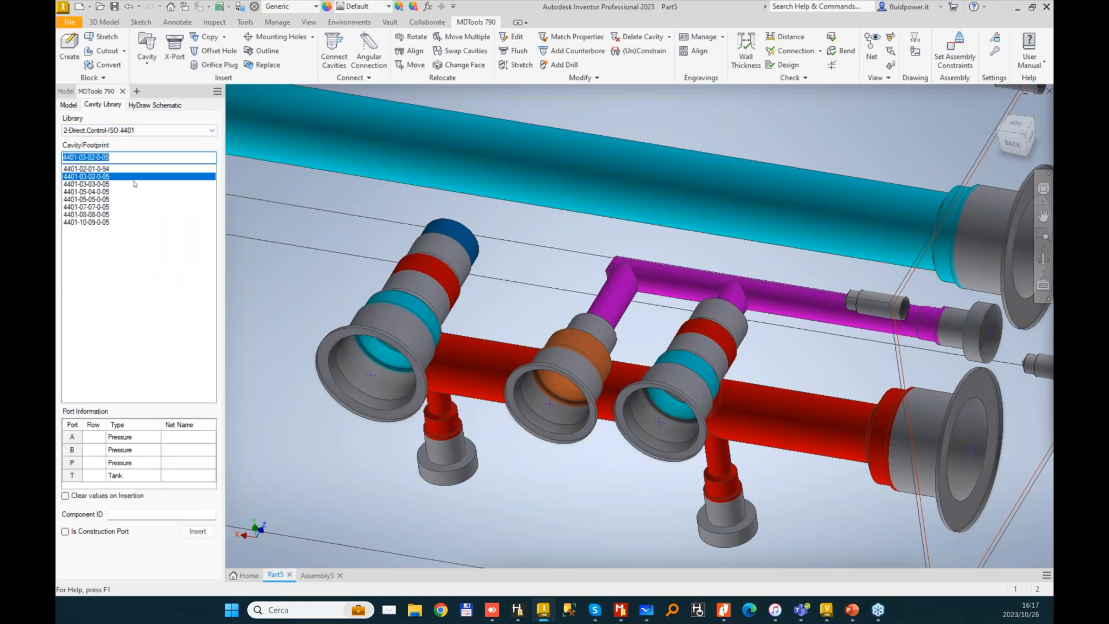
- Assign nets A1, B1, PP1 and T to the footprint's ports A, B, P and T
{"action": "left_click", "coordinate": [187, 439]}
{"action": "left_click", "coordinate": [180, 451]}
{"action": "type", "text": "B1"}
{"action": "left_click", "coordinate": [177, 462]}
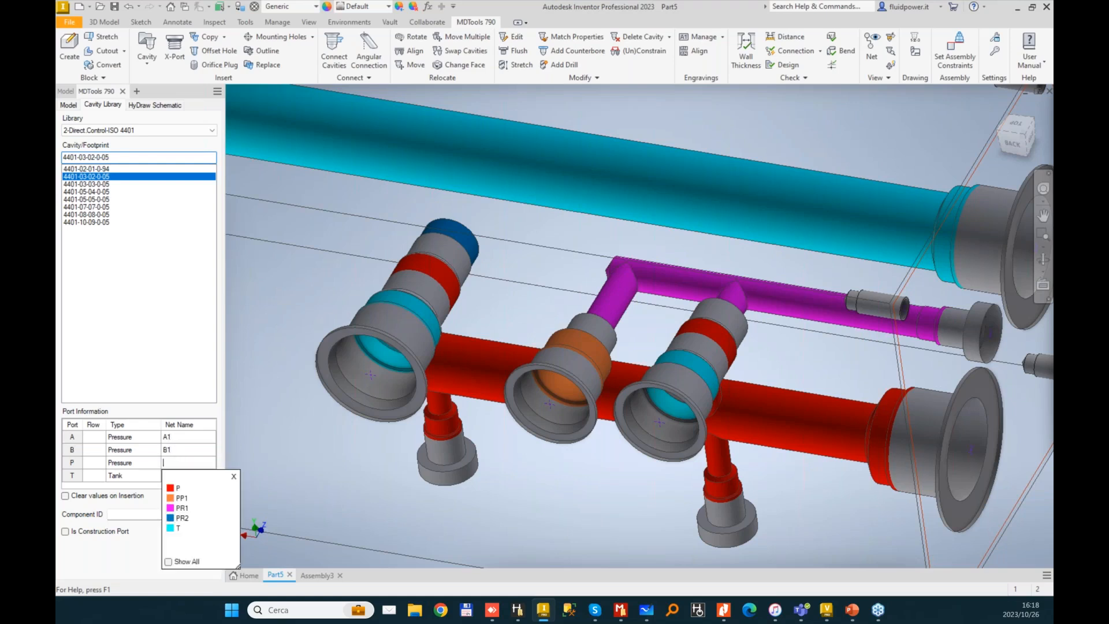
{"action": "type", "text": "PP1"}
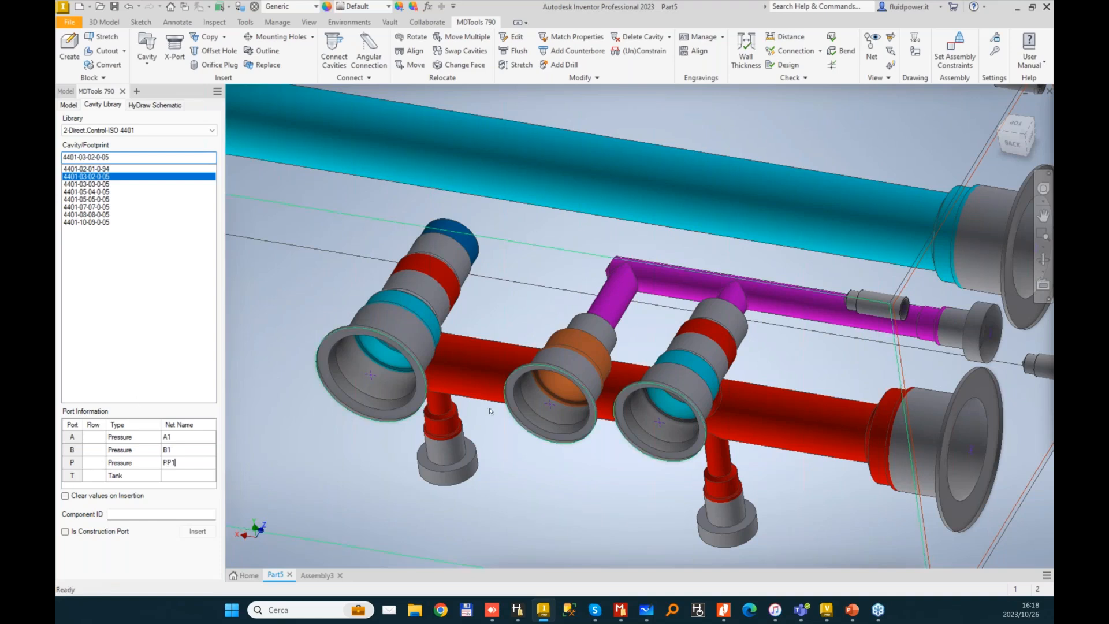
{"action": "left_click", "coordinate": [169, 480]}
{"action": "type", "text": "T"}
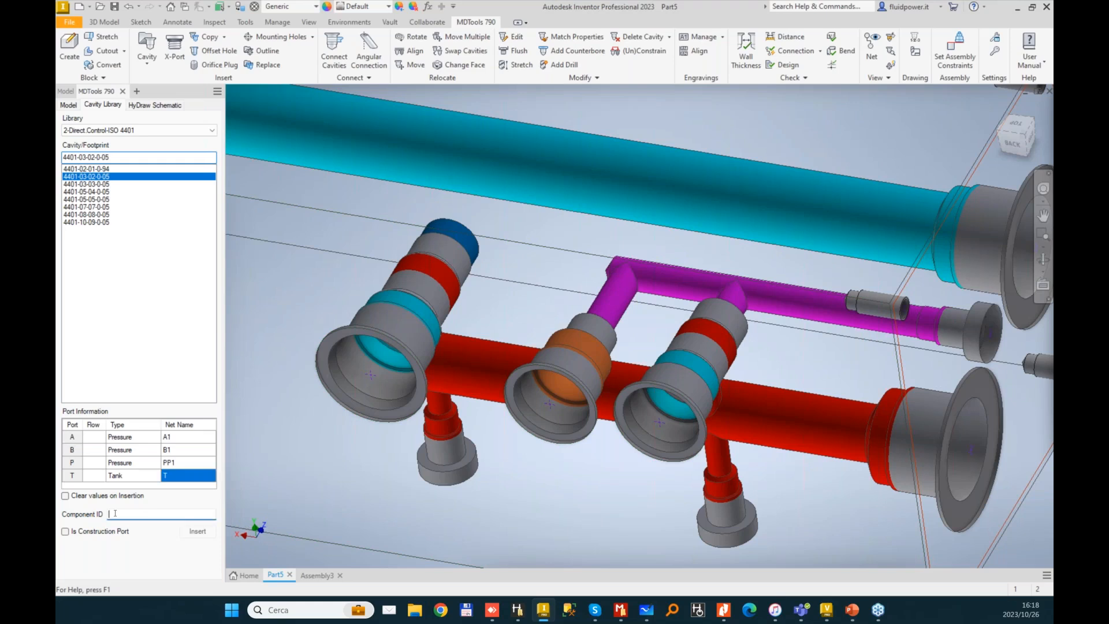
{"action": "left_click", "coordinate": [115, 513]}
{"action": "type", "text": "NG6_1"}
{"action": "left_click", "coordinate": [198, 531]}
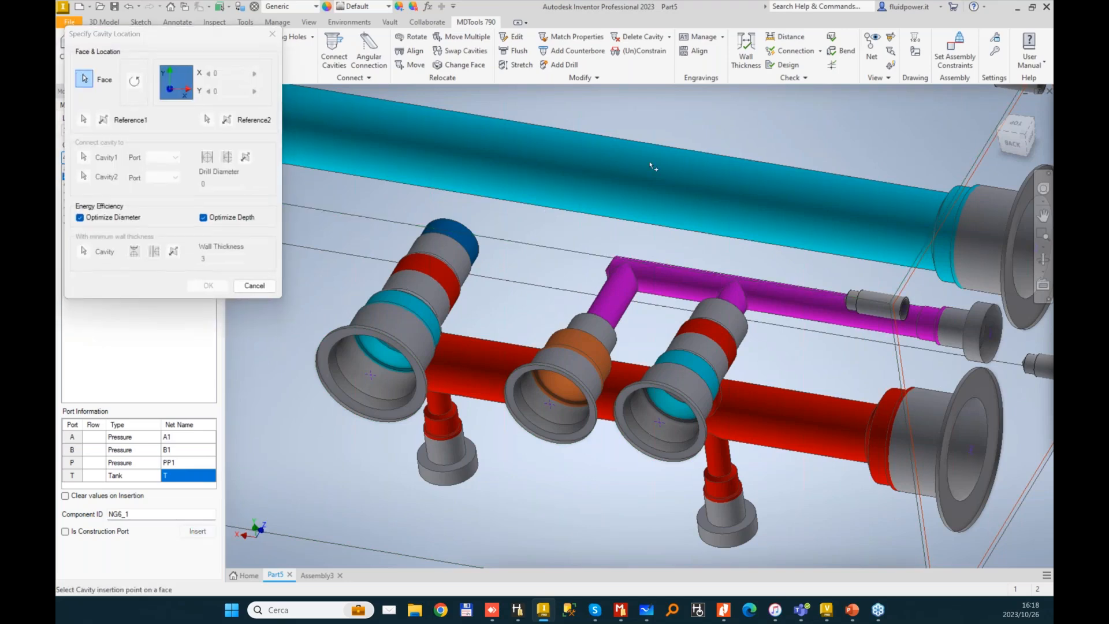
{"action": "left_click", "coordinate": [542, 213]}
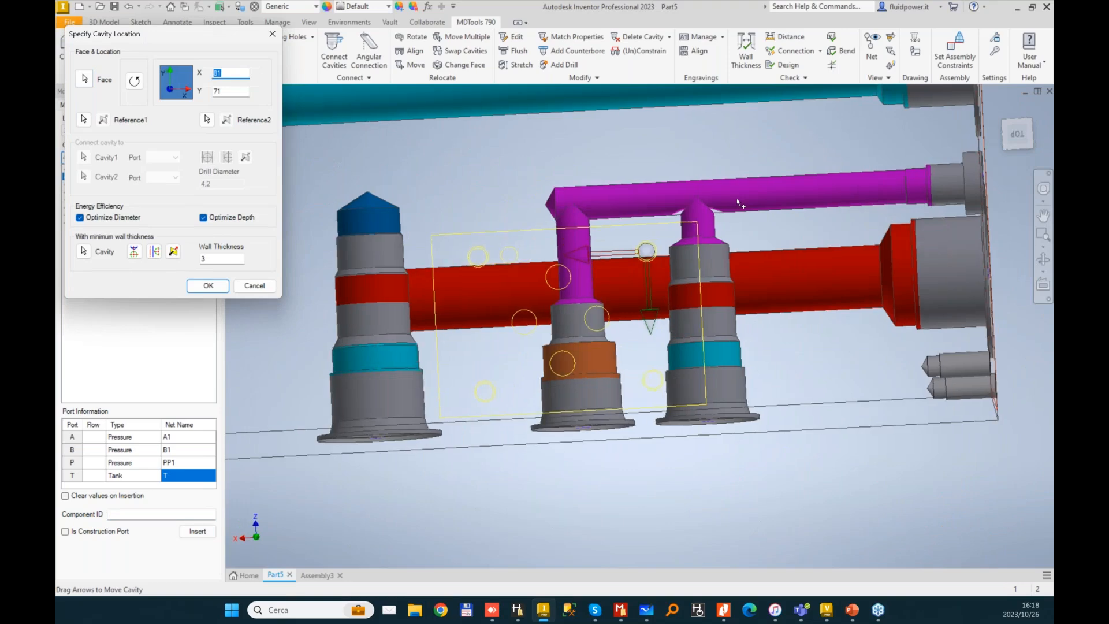
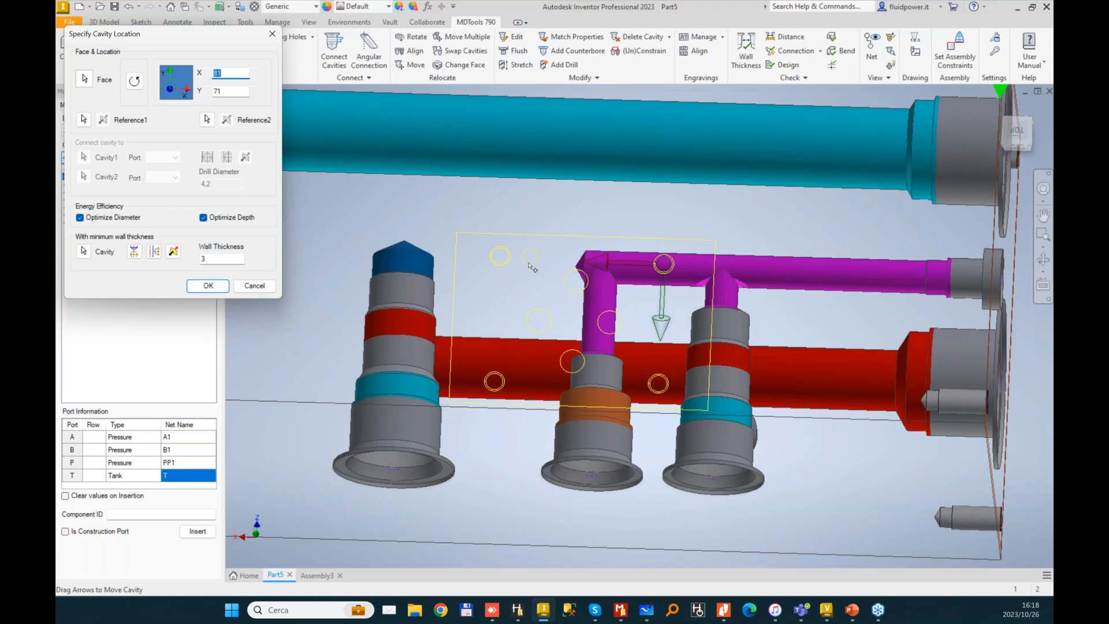
- Rotate the NG6_1 footprint a quarter turn and place it at X 114, Y 40 on the top face
{"action": "left_click", "coordinate": [134, 81]}
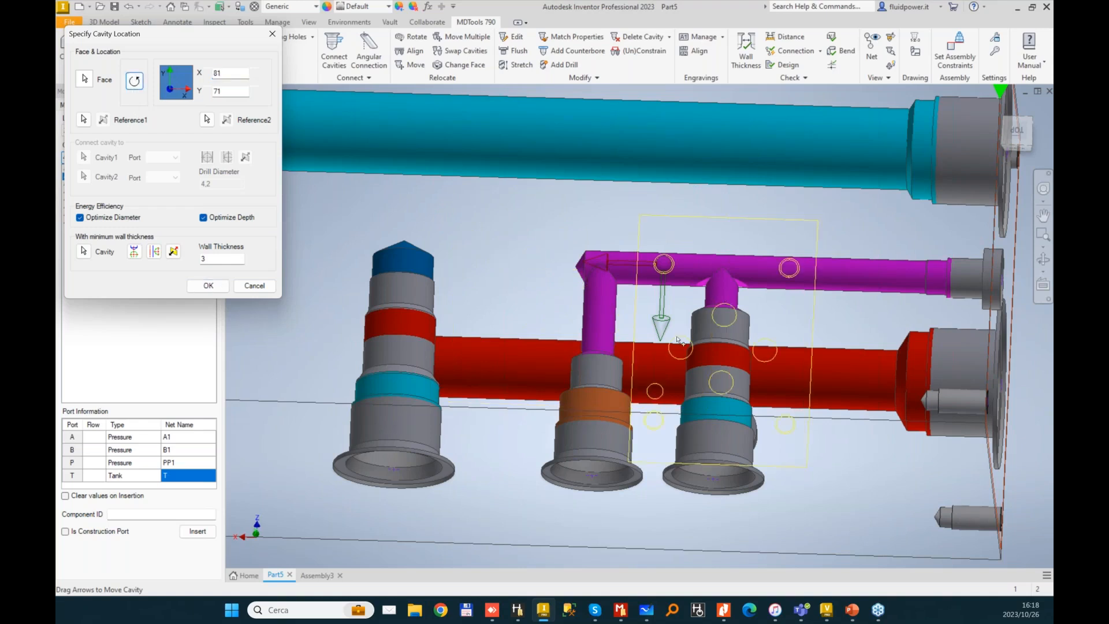
{"action": "middle_click_drag", "start_coordinate": [687, 346], "coordinate": [690, 300], "text": "shift"}
{"action": "left_click_drag", "start_coordinate": [668, 290], "coordinate": [559, 175]}
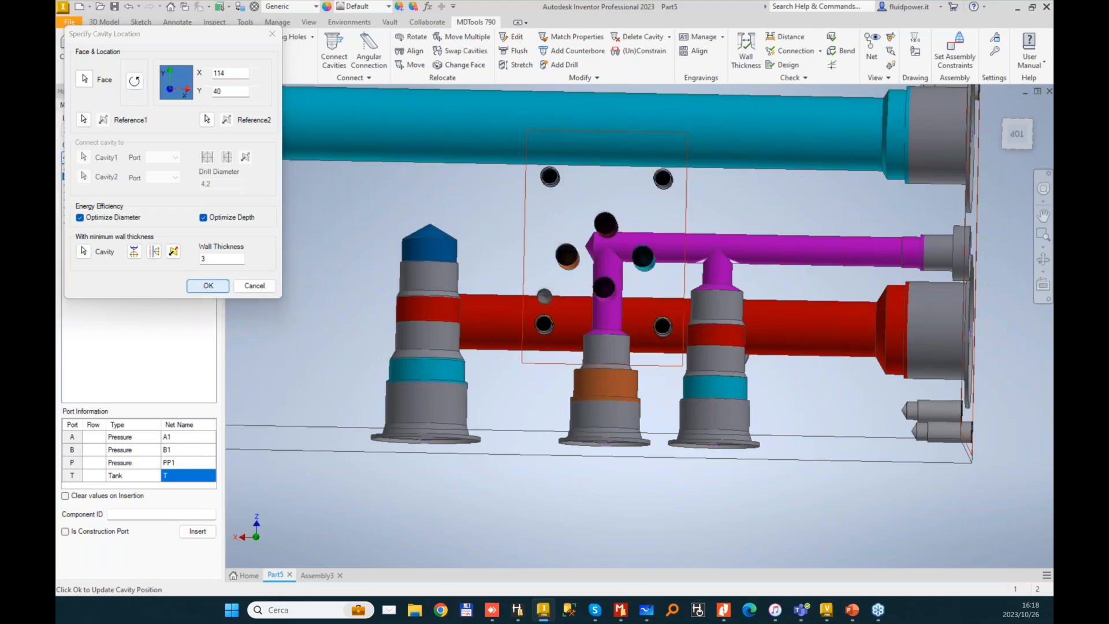
{"action": "left_click", "coordinate": [207, 286]}
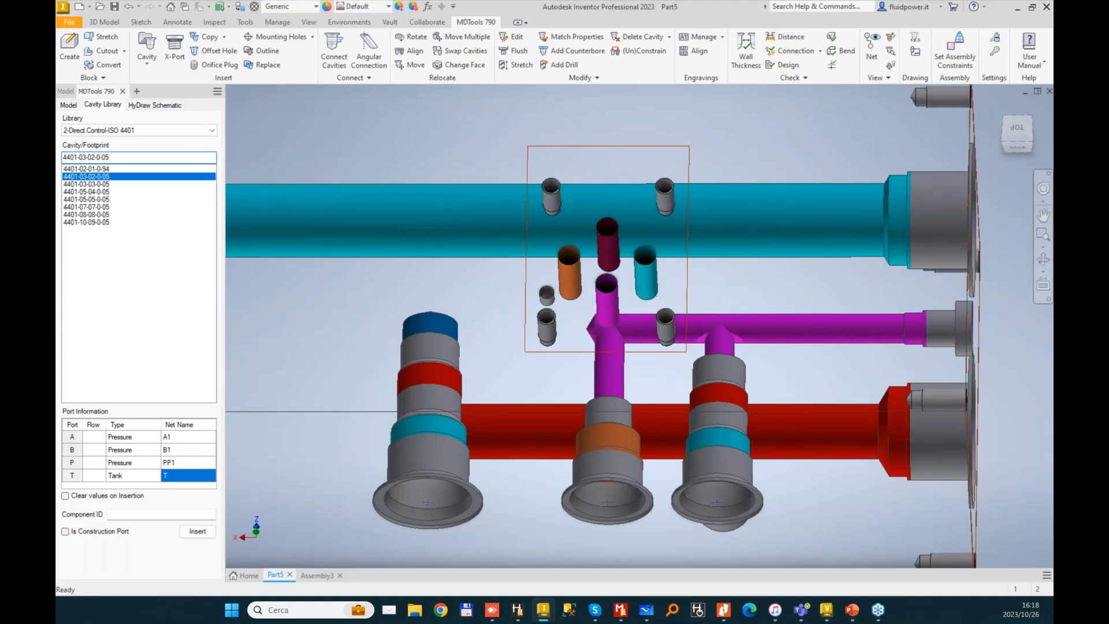
- Align the footprint's orange port with the middle cartridge cavity that has the orange port
{"action": "left_click", "coordinate": [410, 51]}
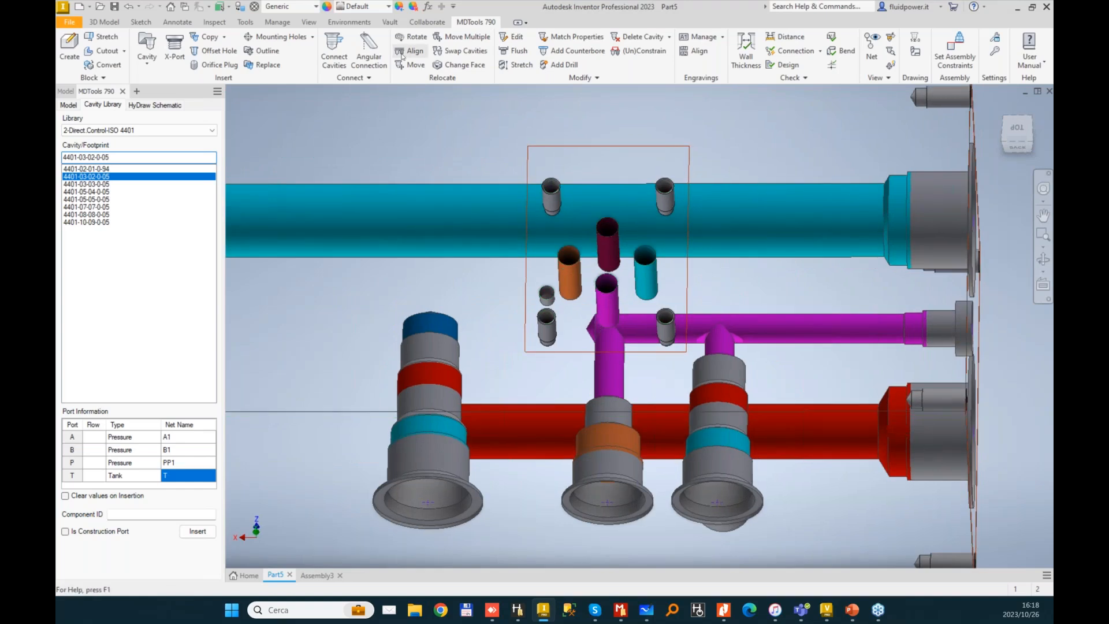
{"action": "left_click", "coordinate": [617, 440]}
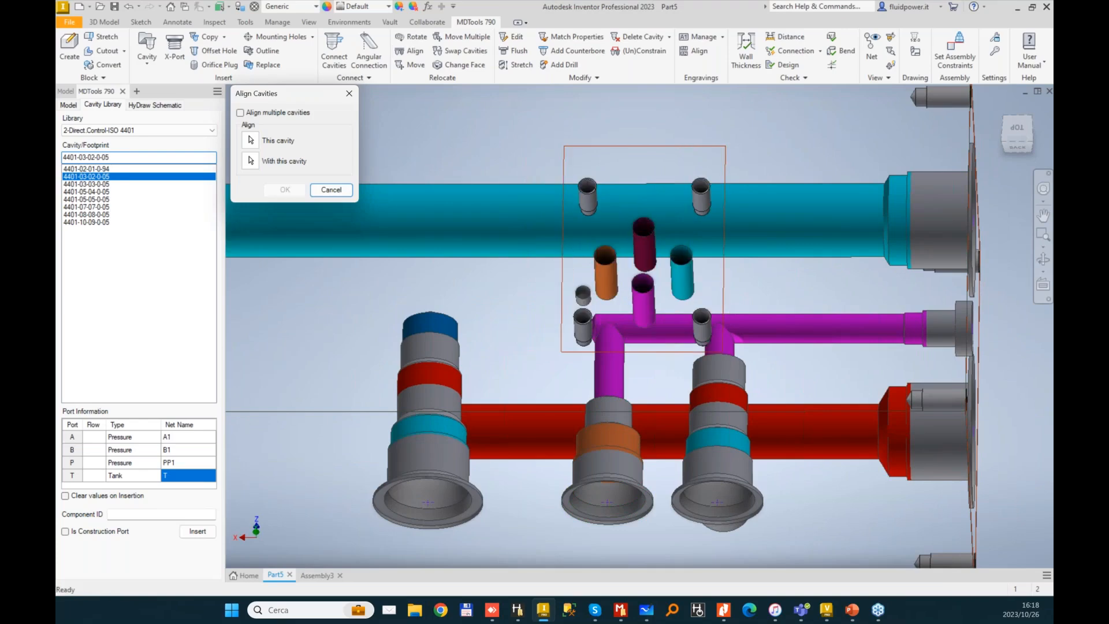
{"action": "key", "text": "Escape"}
- Stretch the footprint's orange port drill up to port 2 of the middle cartridge cavity, allowing its inclination to change
{"action": "middle_click_drag", "start_coordinate": [617, 439], "coordinate": [661, 355], "text": "shift"}
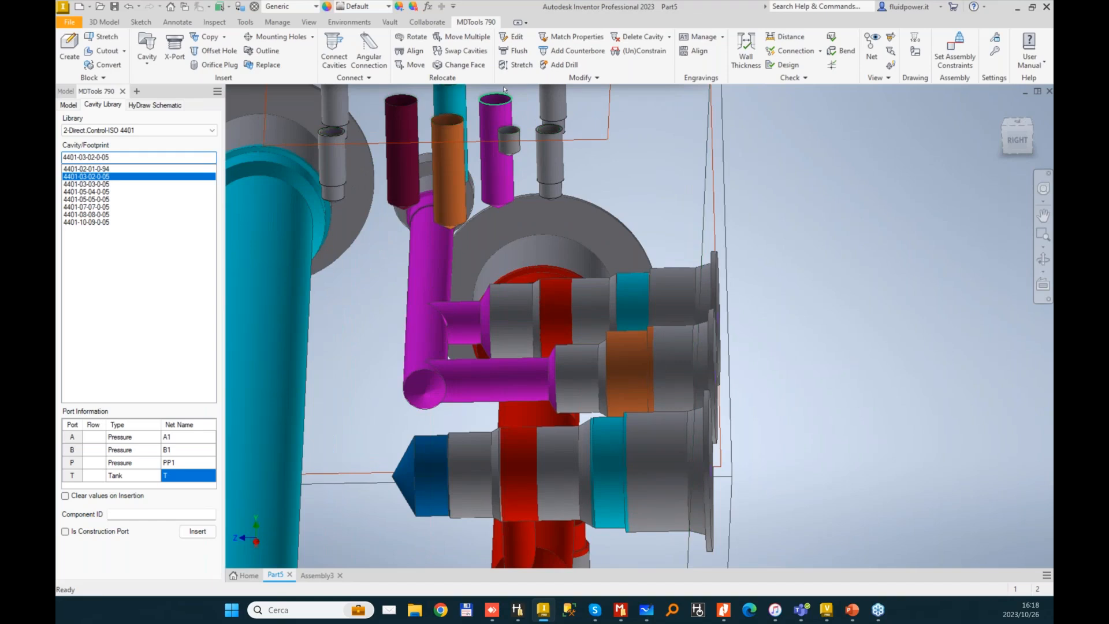
{"action": "left_click", "coordinate": [516, 65]}
{"action": "left_click", "coordinate": [446, 168]}
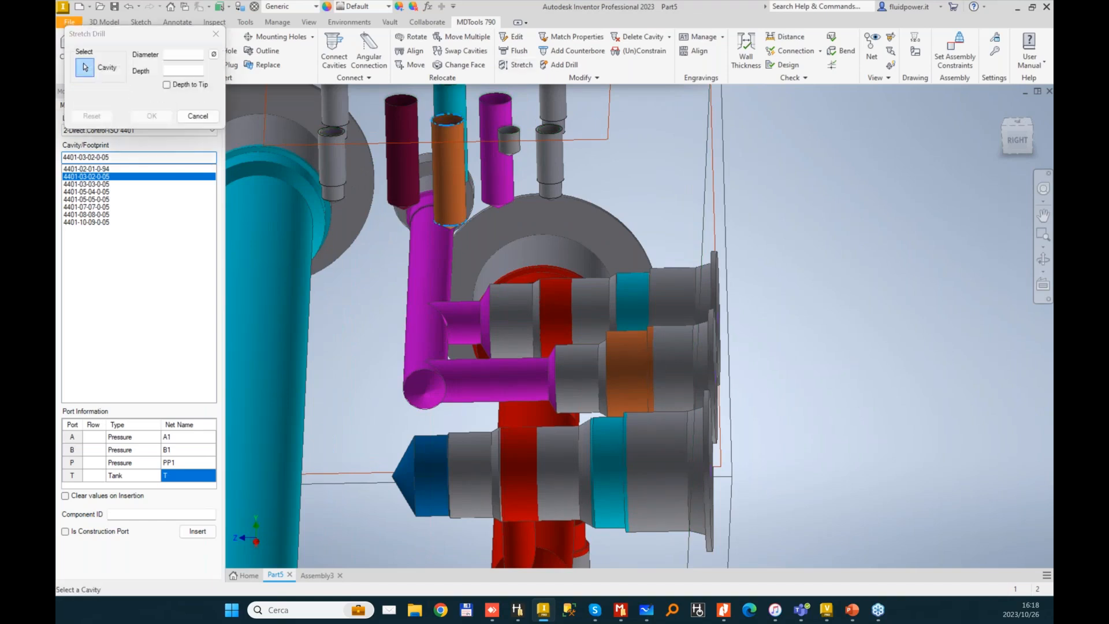
{"action": "left_click", "coordinate": [80, 147]}
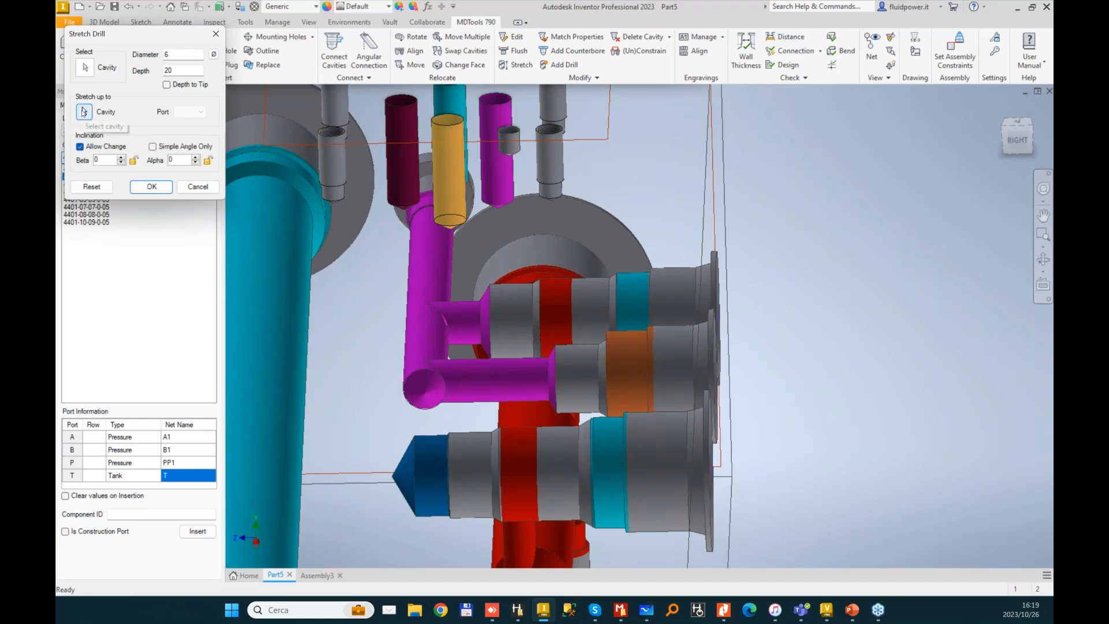
{"action": "left_click", "coordinate": [83, 111]}
{"action": "left_click", "coordinate": [589, 317]}
{"action": "left_click", "coordinate": [194, 134]}
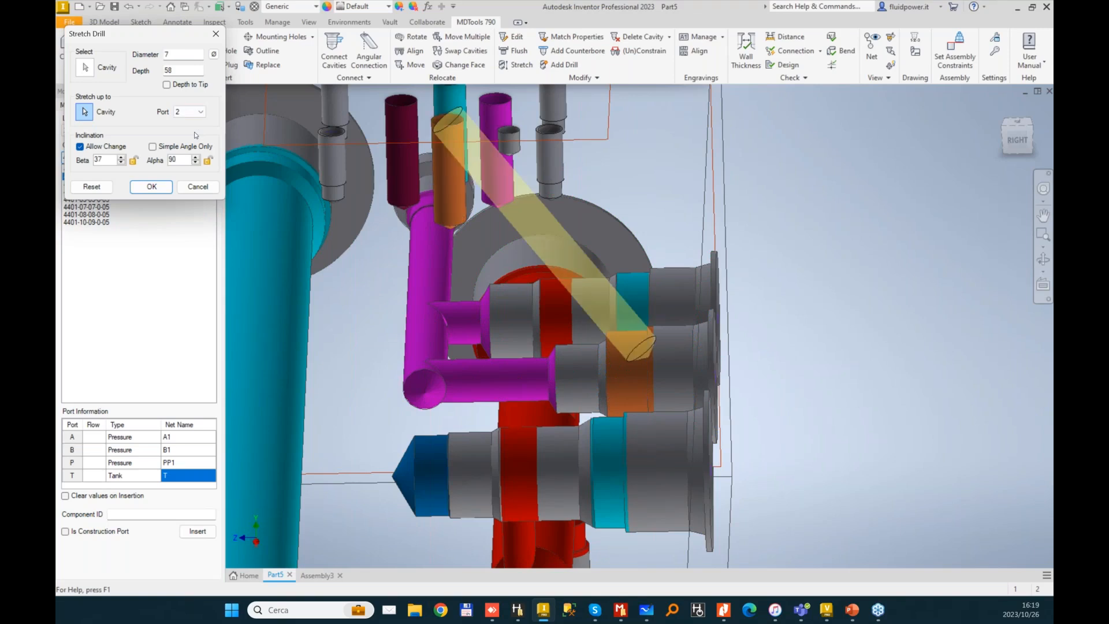
- Set the orange drill's Beta inclination to 36 and its diameter to 6, and apply the stretch
{"action": "middle_click_drag", "start_coordinate": [347, 242], "coordinate": [352, 193], "text": "shift"}
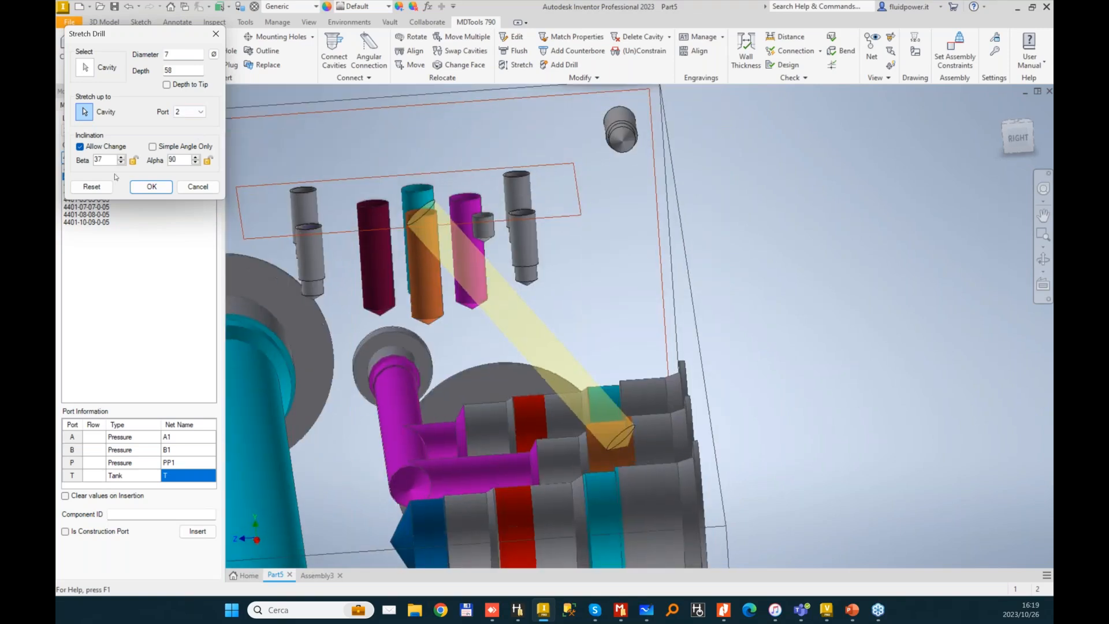
{"action": "left_click", "coordinate": [121, 158]}
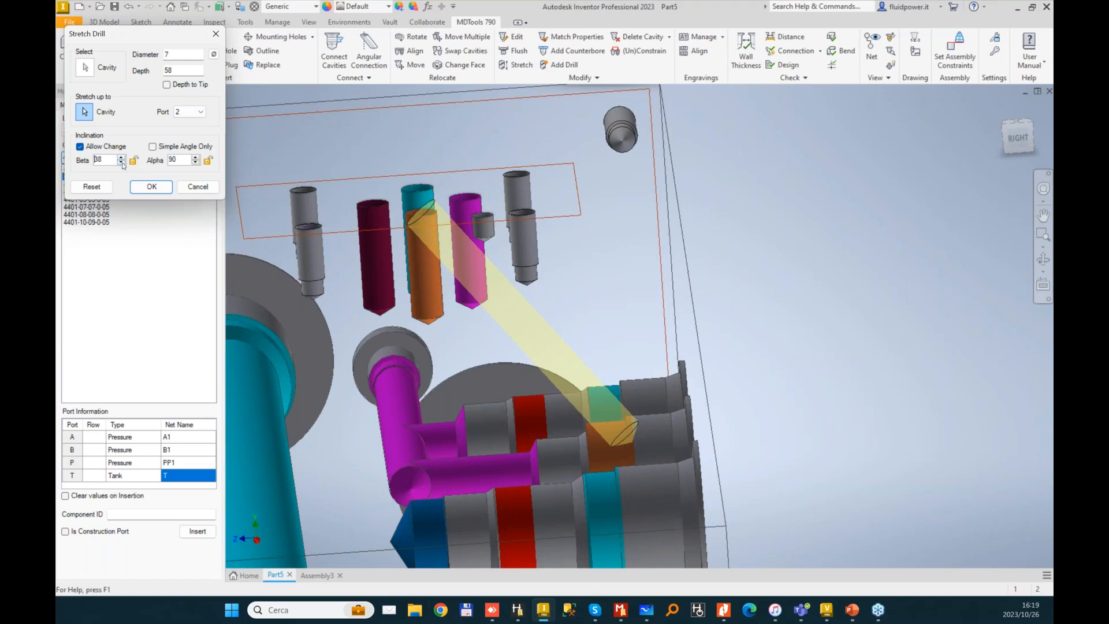
{"action": "left_click", "coordinate": [121, 162]}
{"action": "left_click", "coordinate": [122, 162]}
{"action": "double_click", "coordinate": [167, 55]}
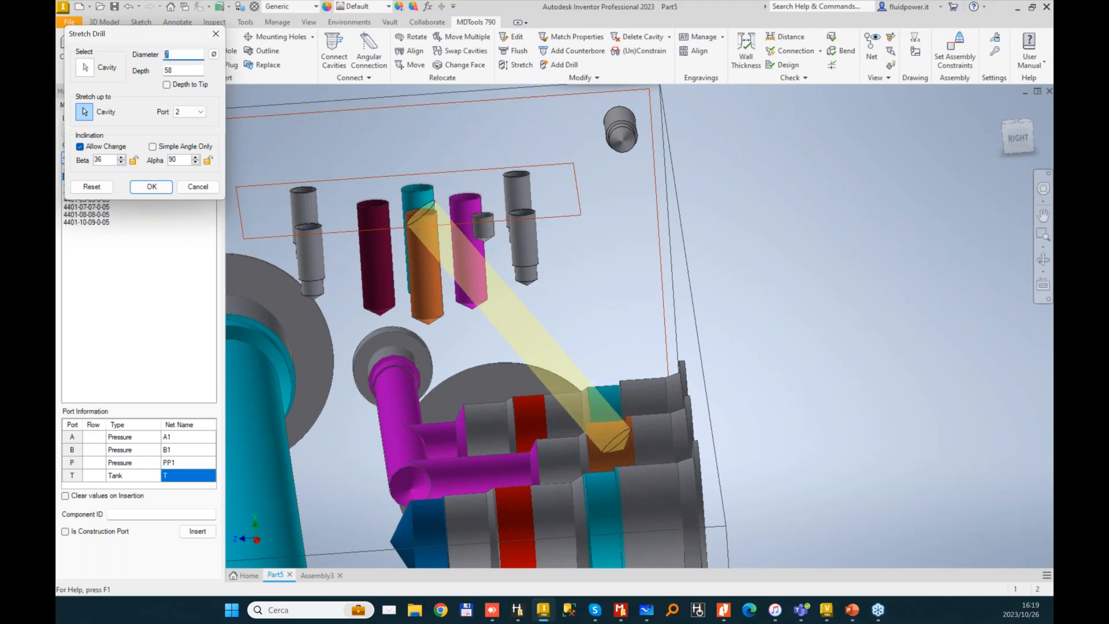
{"action": "left_click", "coordinate": [152, 187]}
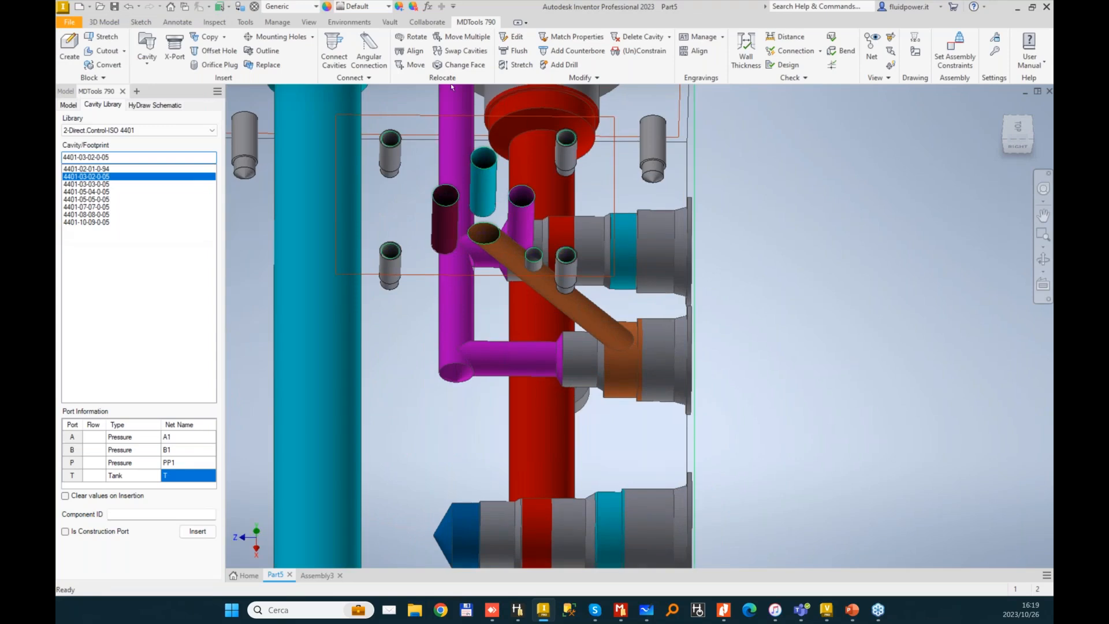
- Move the NG6_1 footprint to X 89, Y 76 without moving the connecting cavities
{"action": "left_click", "coordinate": [412, 65]}
{"action": "left_click", "coordinate": [525, 201]}
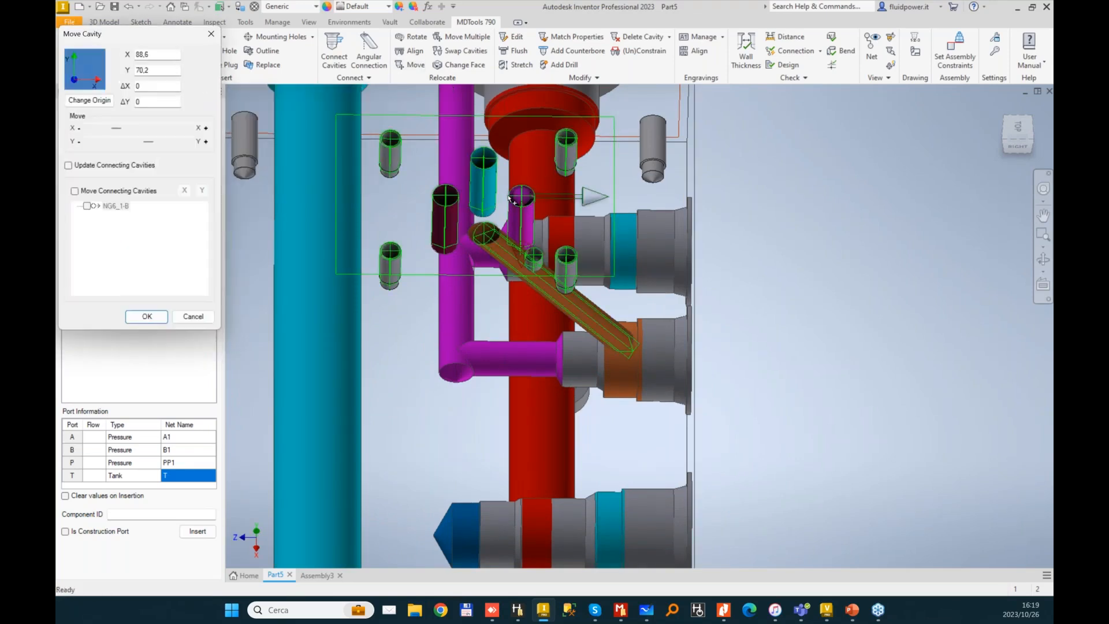
{"action": "left_click", "coordinate": [189, 142]}
{"action": "left_click", "coordinate": [188, 142]}
{"action": "left_click", "coordinate": [188, 142]}
{"action": "left_click", "coordinate": [189, 142]}
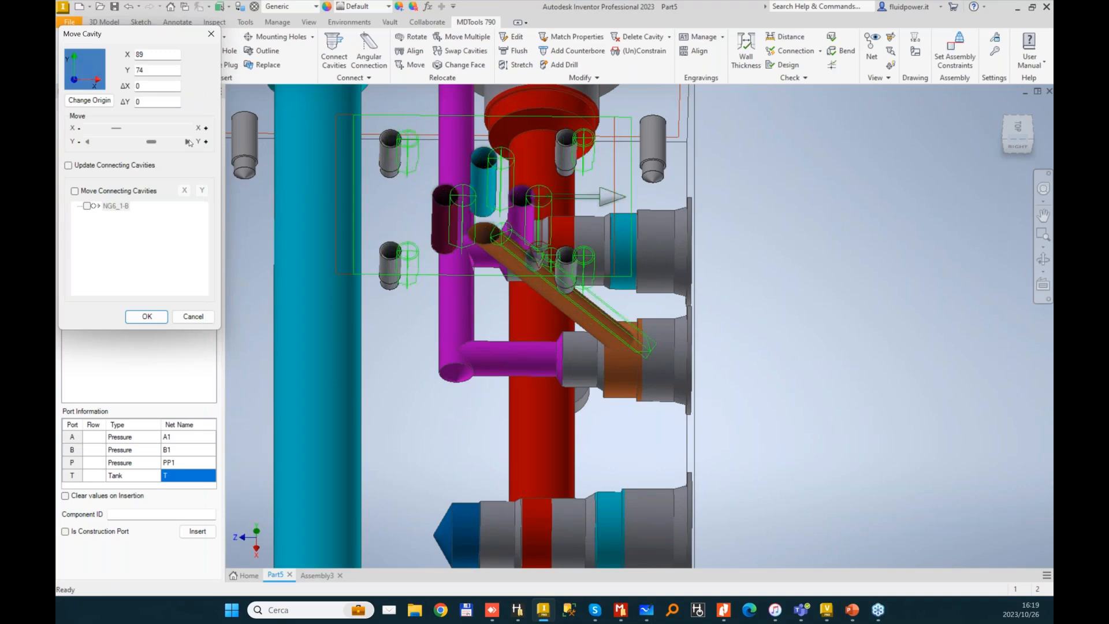
{"action": "left_click", "coordinate": [189, 142]}
{"action": "left_click", "coordinate": [189, 142]}
{"action": "left_click", "coordinate": [147, 317]}
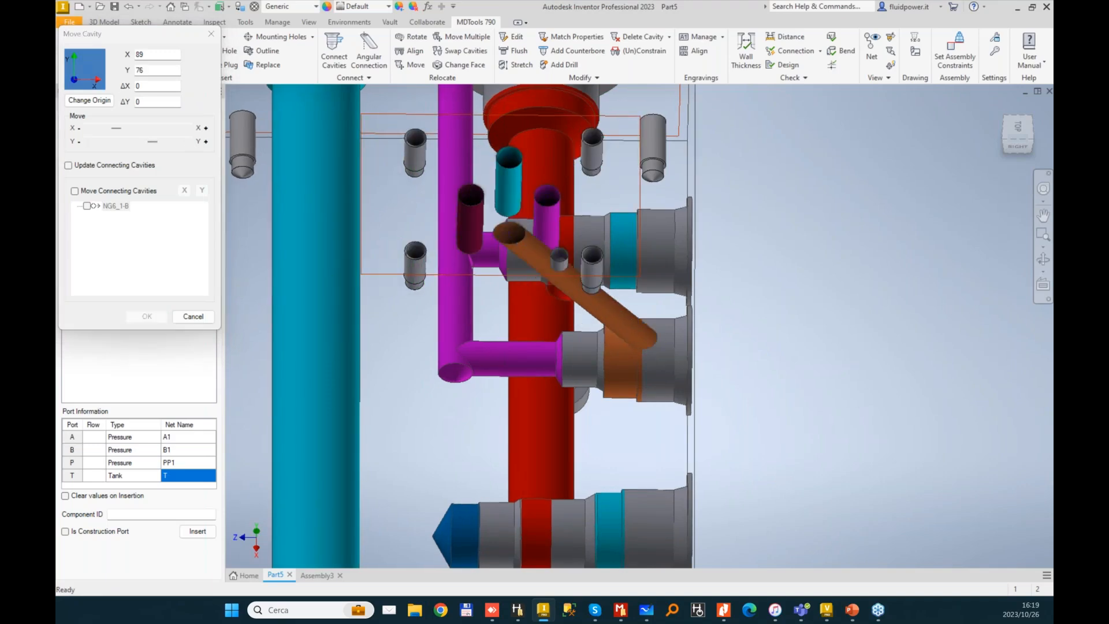
- Change the inclination of the footprint's orange drill to Beta 31 so it meets the middle cartridge cavity's orange port
{"action": "left_click", "coordinate": [515, 64]}
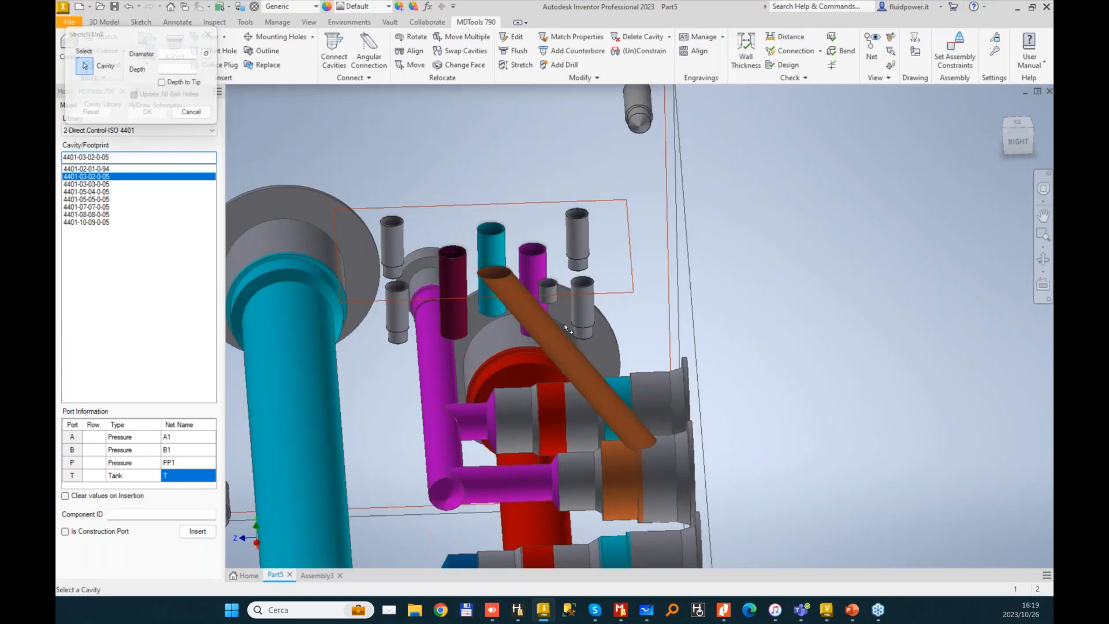
{"action": "left_click", "coordinate": [547, 300]}
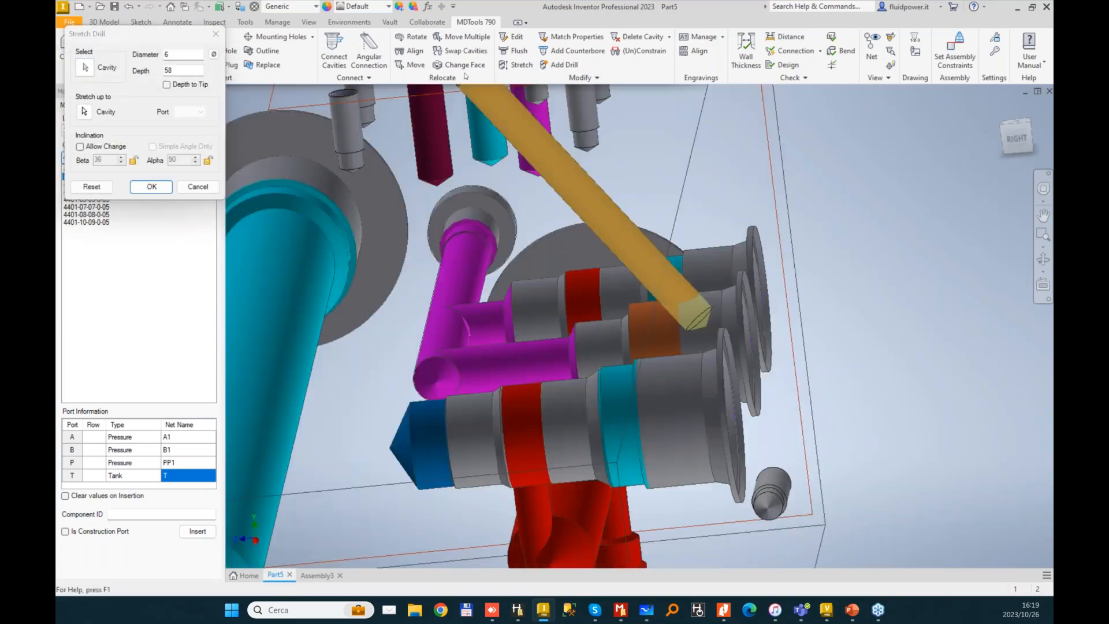
{"action": "left_click", "coordinate": [80, 147]}
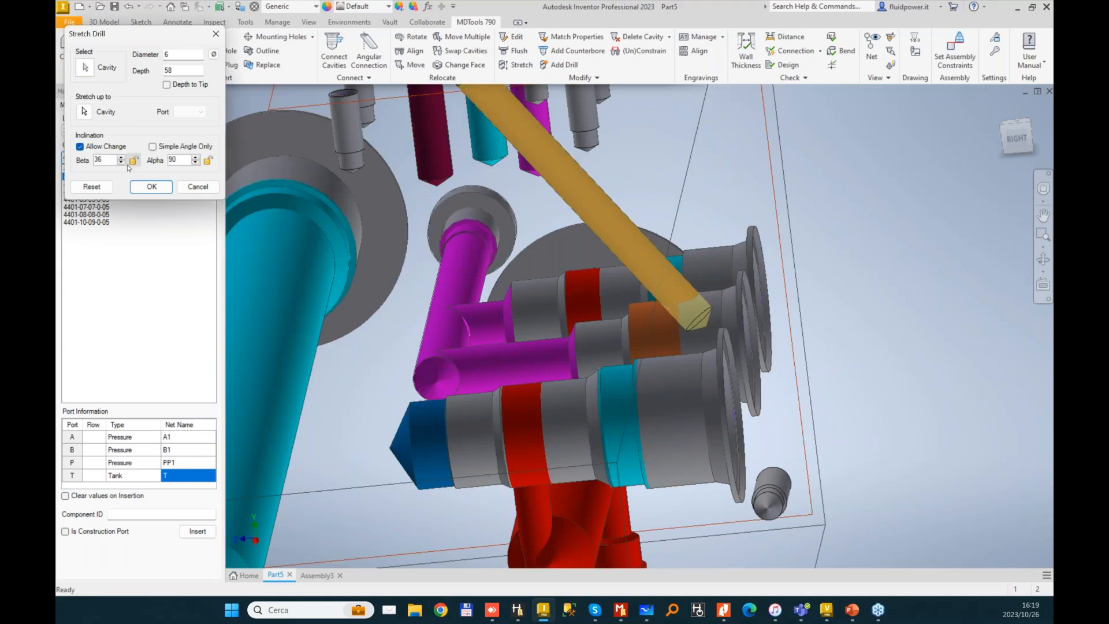
{"action": "left_click", "coordinate": [121, 162]}
{"action": "left_click", "coordinate": [121, 163]}
{"action": "left_click", "coordinate": [122, 163]}
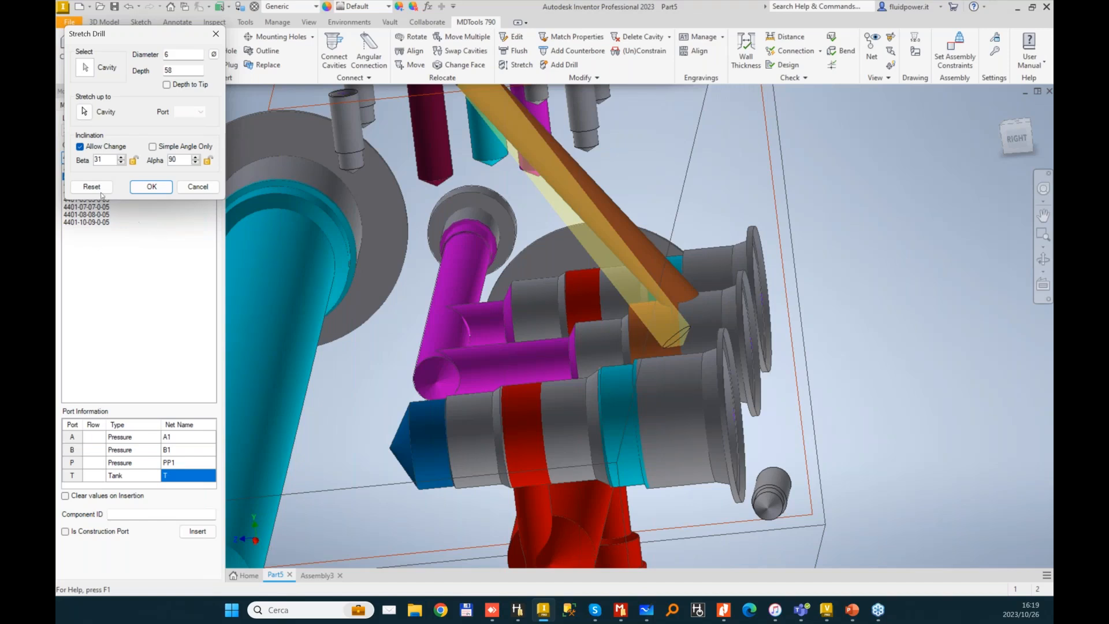
{"action": "left_click", "coordinate": [152, 187]}
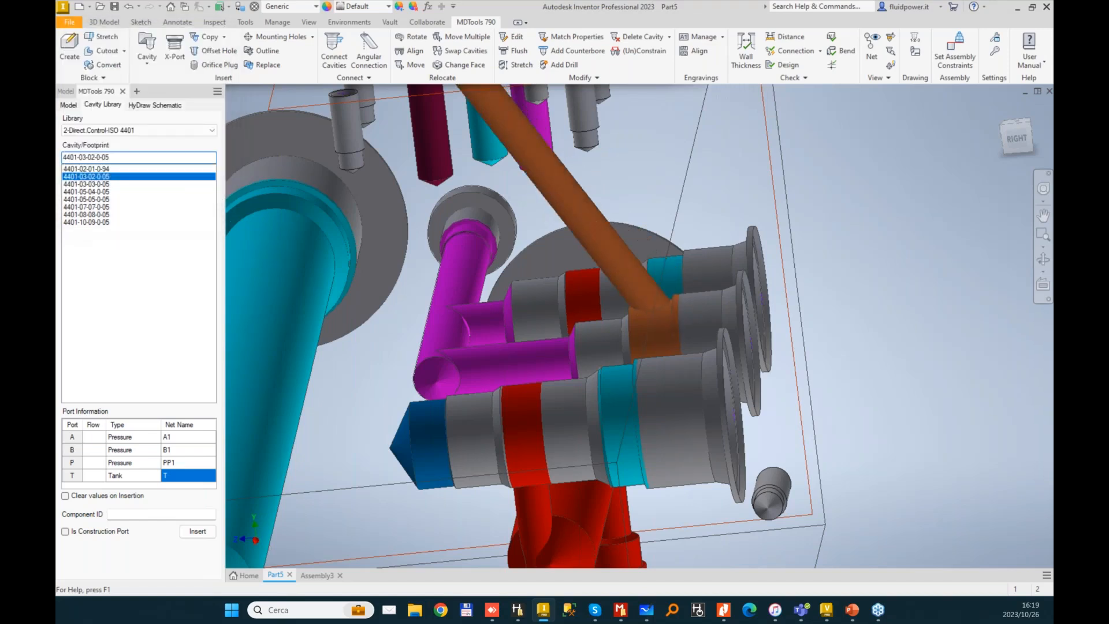
- Stretch the footprint's cyan T port drill up to the large tank bore with Beta 34 and Alpha 270
{"action": "scroll", "coordinate": [768, 277], "scroll_direction": "down", "scroll_amount": 4}
{"action": "middle_click_drag", "start_coordinate": [808, 254], "coordinate": [549, 191], "text": "shift"}
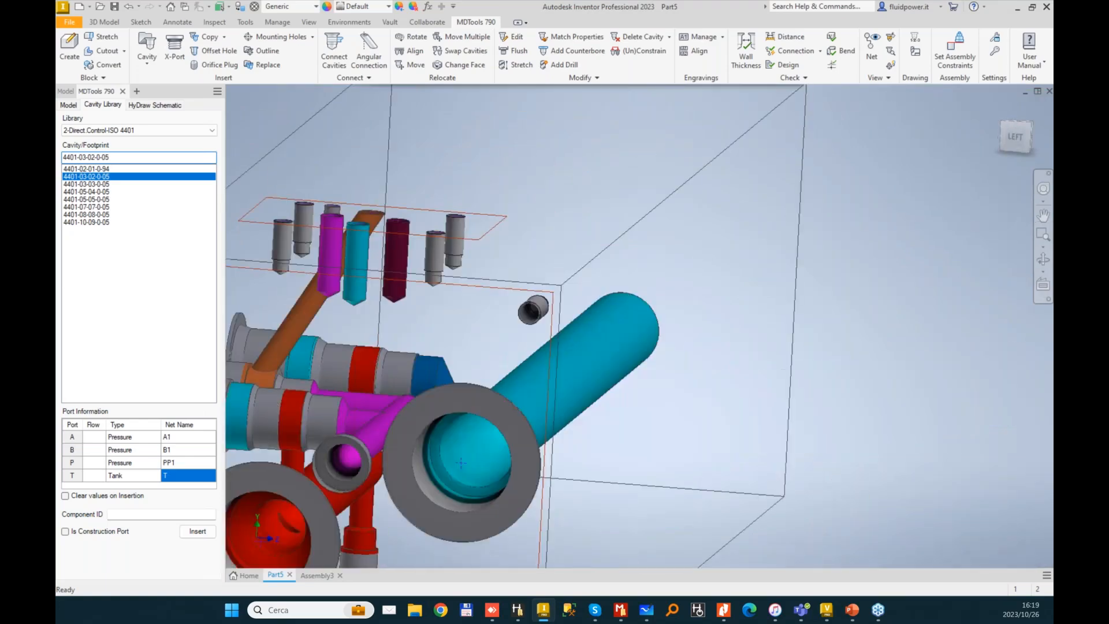
{"action": "left_click", "coordinate": [519, 65]}
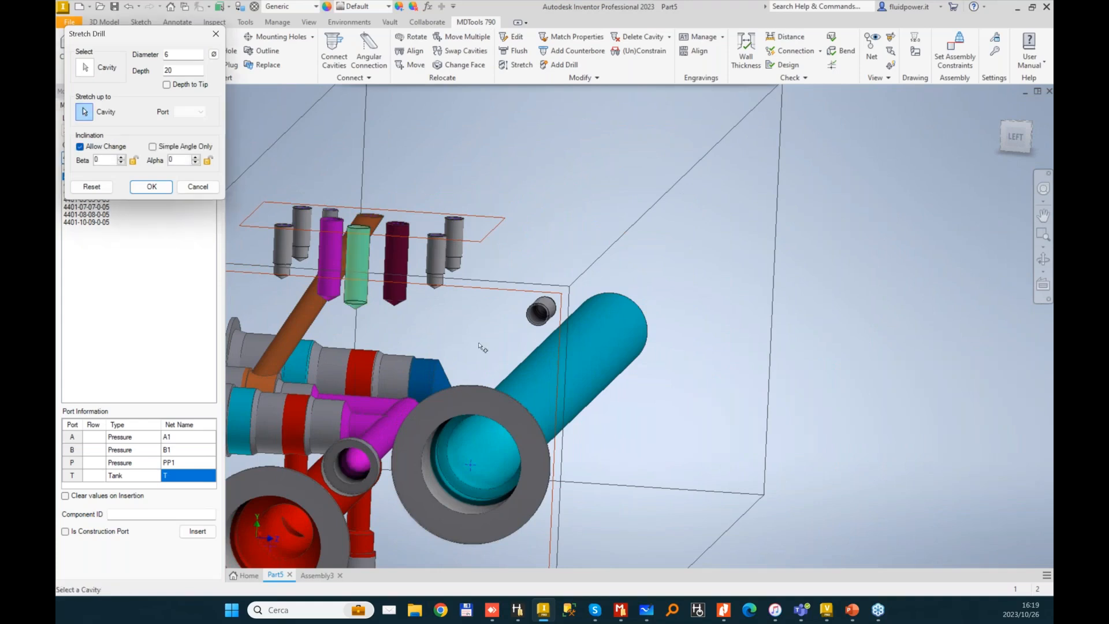
{"action": "left_click", "coordinate": [531, 379]}
{"action": "middle_click_drag", "start_coordinate": [531, 379], "coordinate": [572, 401], "text": "shift"}
{"action": "left_click", "coordinate": [122, 163]}
{"action": "left_click", "coordinate": [121, 164]}
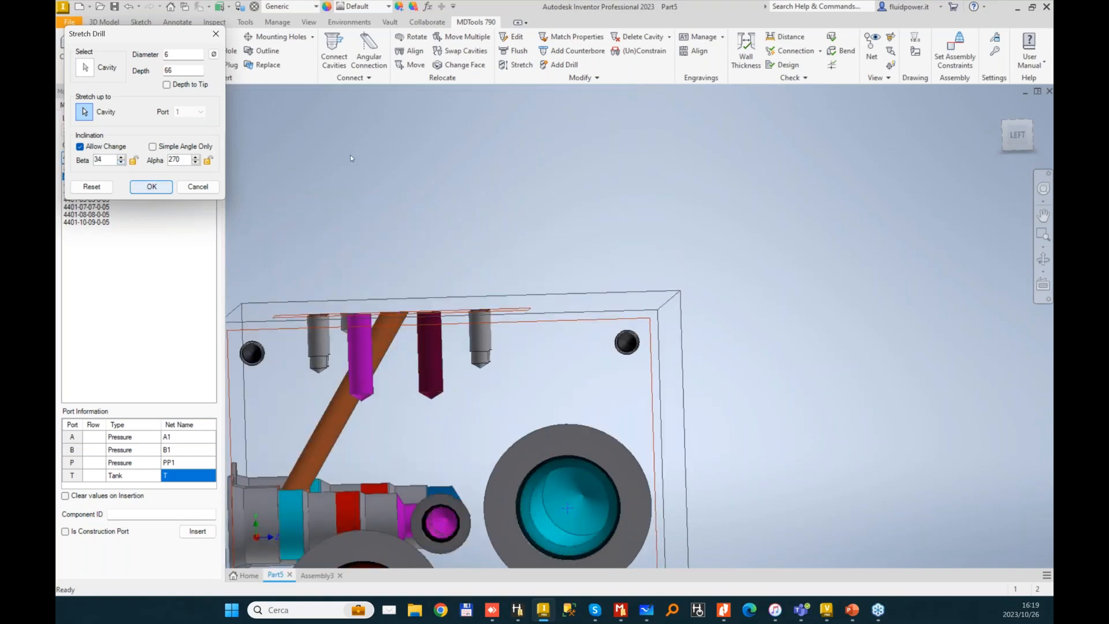
{"action": "key", "text": "Return"}
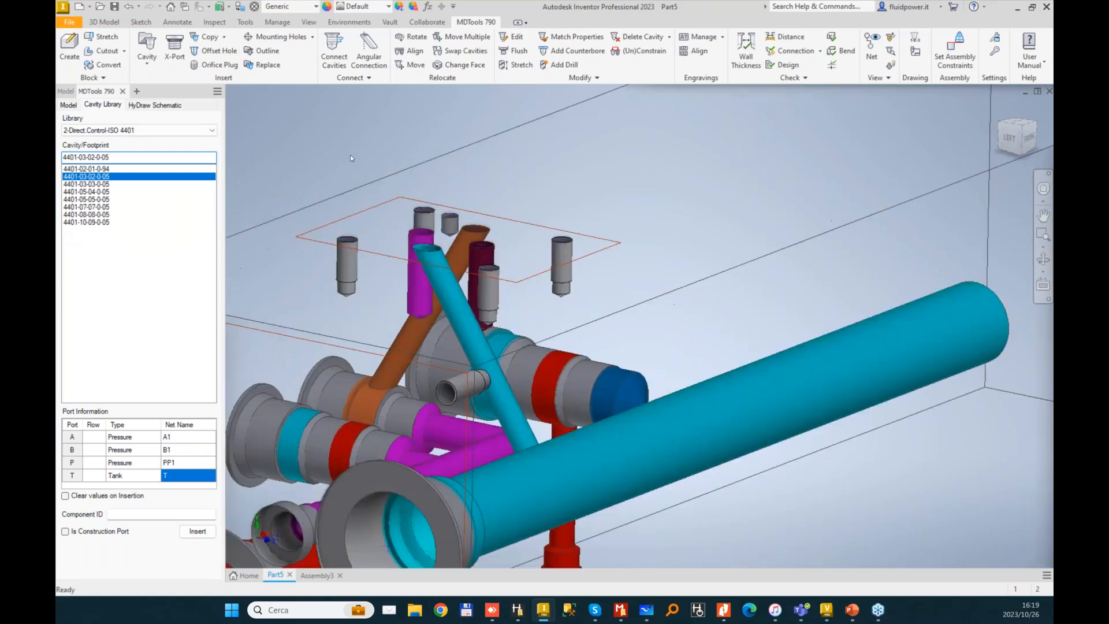
- Choose the G 3/8-19 port from the 0-BSP PORTS ISO 1179-1 library and enter component ID A1
{"action": "left_click", "coordinate": [139, 130]}
{"action": "scroll", "coordinate": [128, 189], "scroll_direction": "up", "scroll_amount": 8}
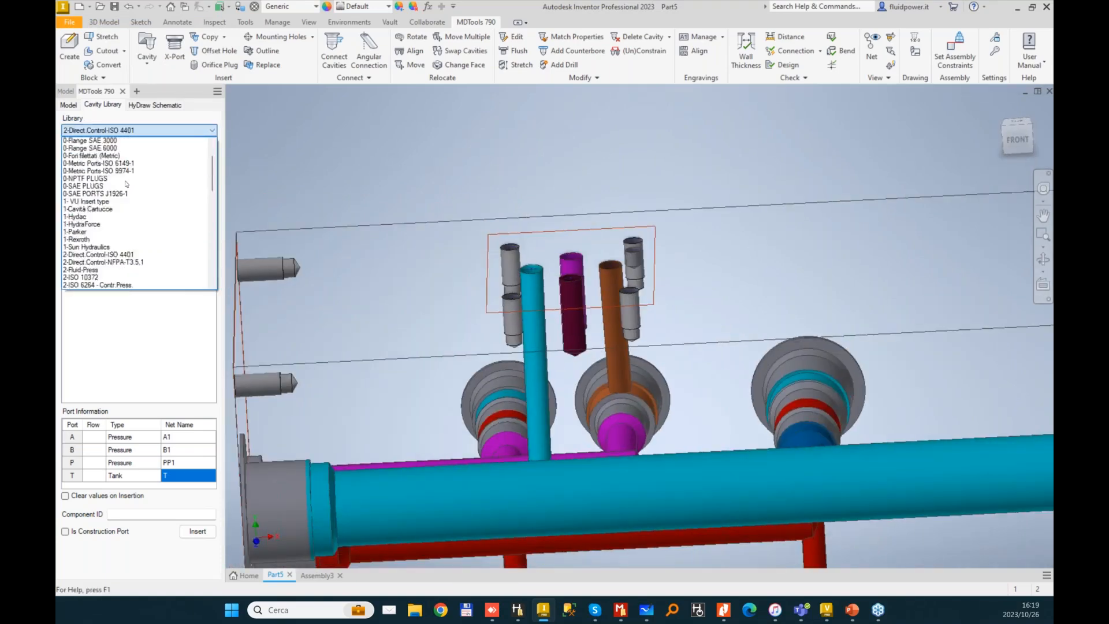
{"action": "left_click", "coordinate": [104, 156]}
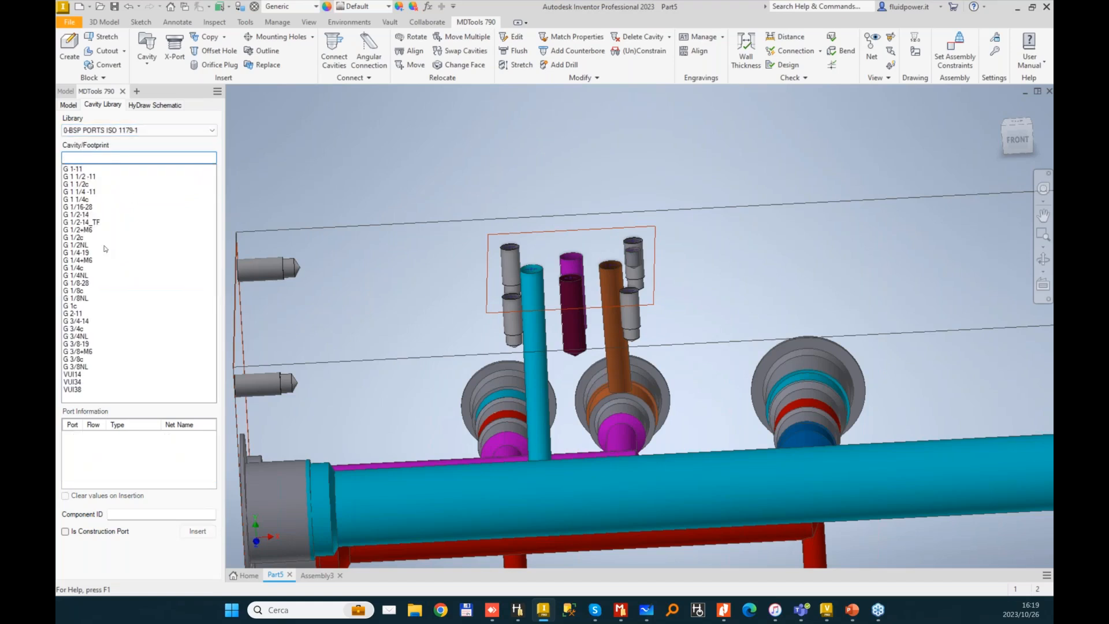
{"action": "left_click", "coordinate": [82, 343]}
{"action": "left_click", "coordinate": [173, 438]}
{"action": "key", "text": "Caps_Lock"}
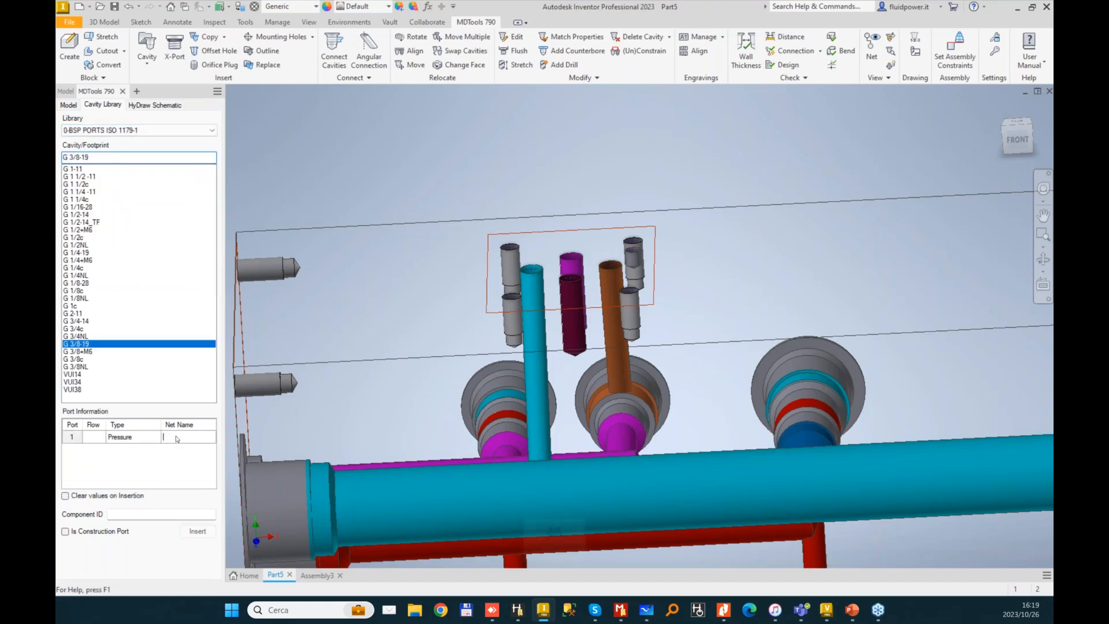
{"action": "left_click", "coordinate": [132, 514]}
{"action": "key", "text": "Caps_Lock"}
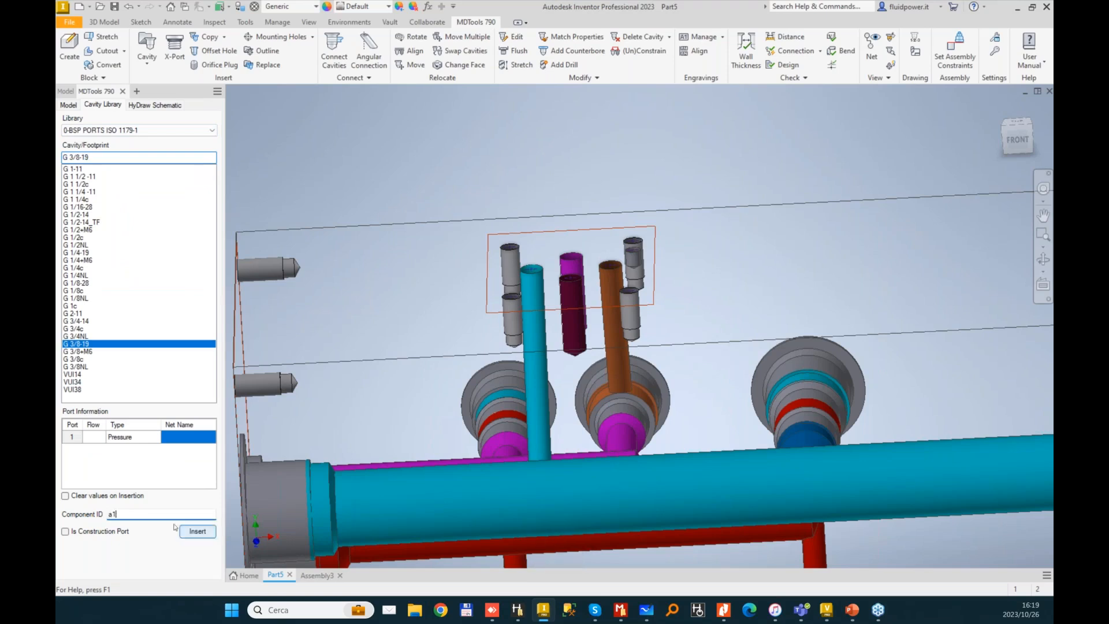
{"action": "type", "text": "A1"}
- Insert port A1 on the block's front face, connected to the footprint's dark magenta drill with drill diameter 7
{"action": "left_click", "coordinate": [196, 530]}
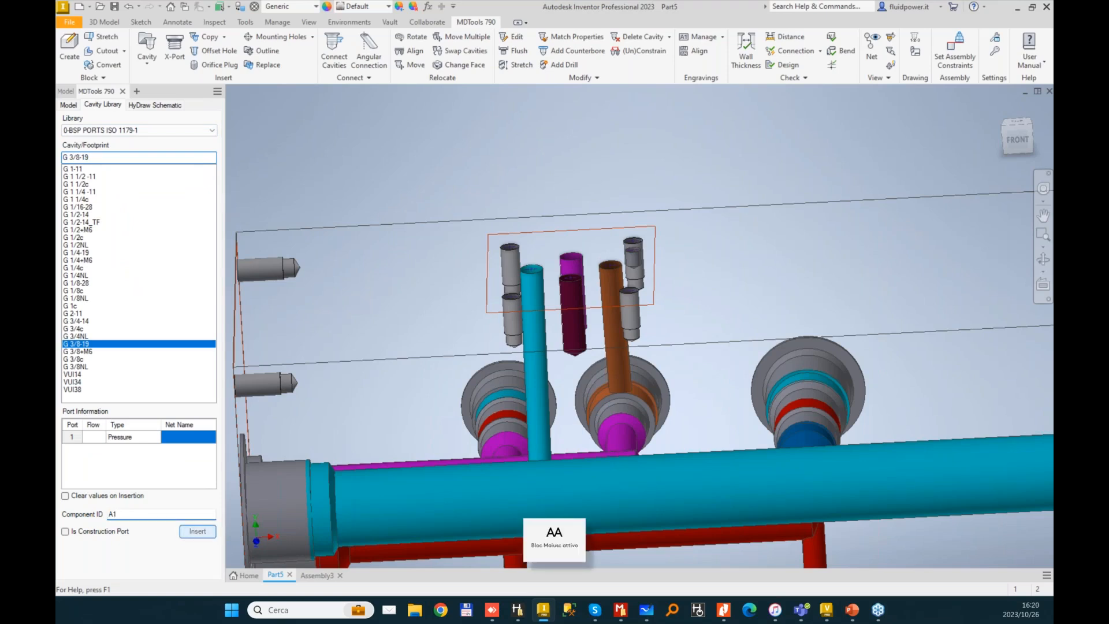
{"action": "left_click", "coordinate": [568, 277]}
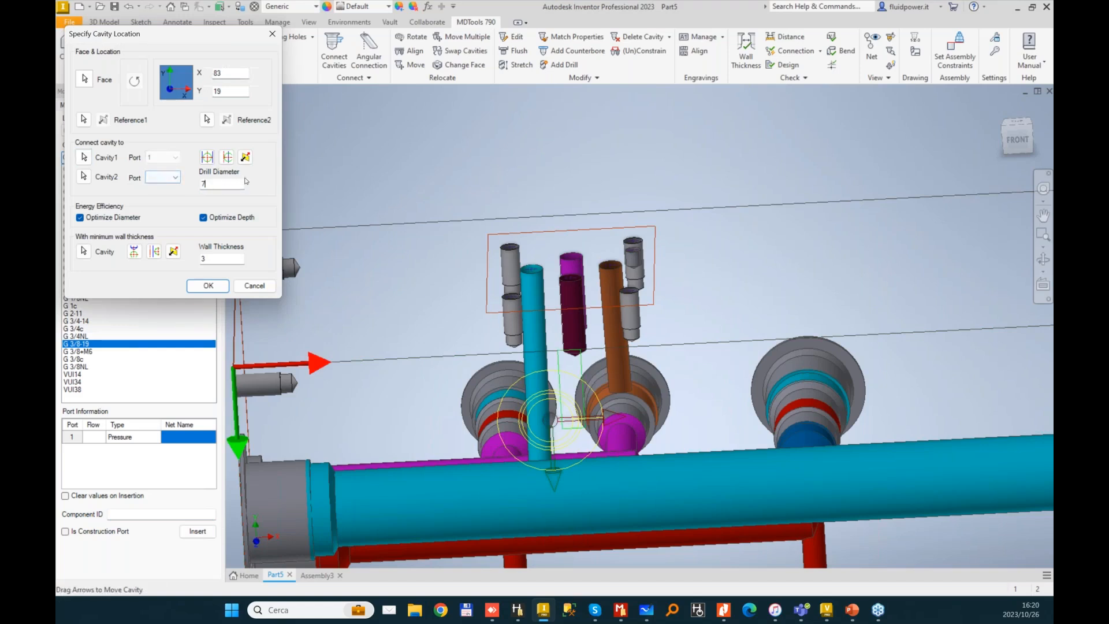
{"action": "left_click", "coordinate": [227, 162]}
{"action": "left_click", "coordinate": [206, 157]}
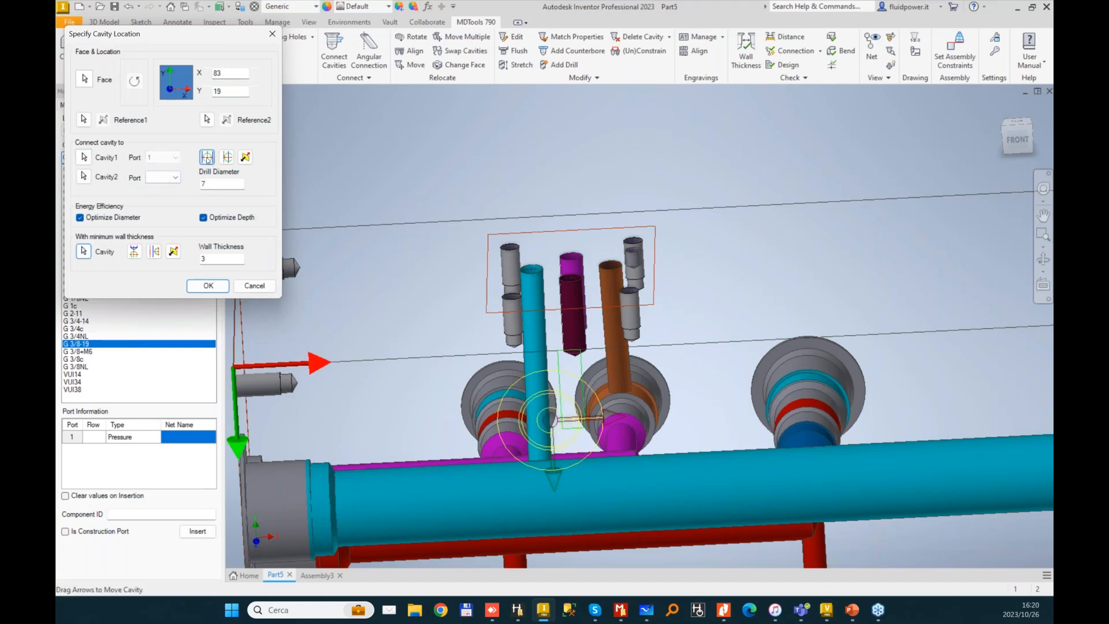
{"action": "left_click", "coordinate": [208, 285]}
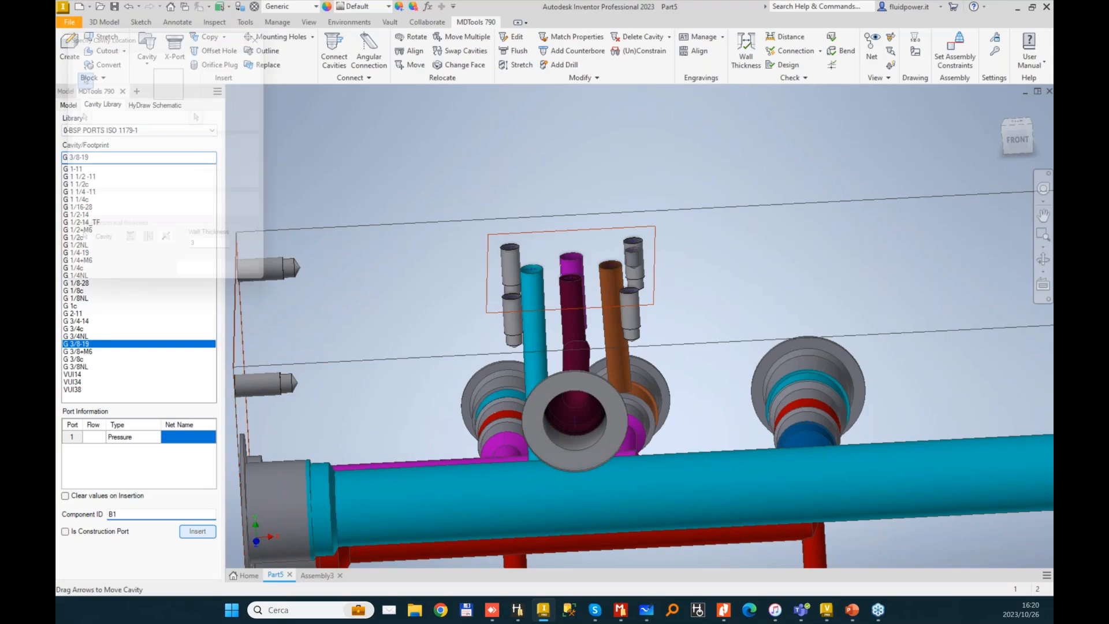
- Begin inserting port B1 on the front face and connect it to the footprint's magenta drill with drill diameter 7
{"action": "left_click", "coordinate": [360, 470]}
{"action": "scroll", "coordinate": [360, 470], "scroll_direction": "down", "scroll_amount": 2}
{"action": "middle_click_drag", "start_coordinate": [360, 470], "coordinate": [417, 210]}
{"action": "left_click", "coordinate": [608, 311]}
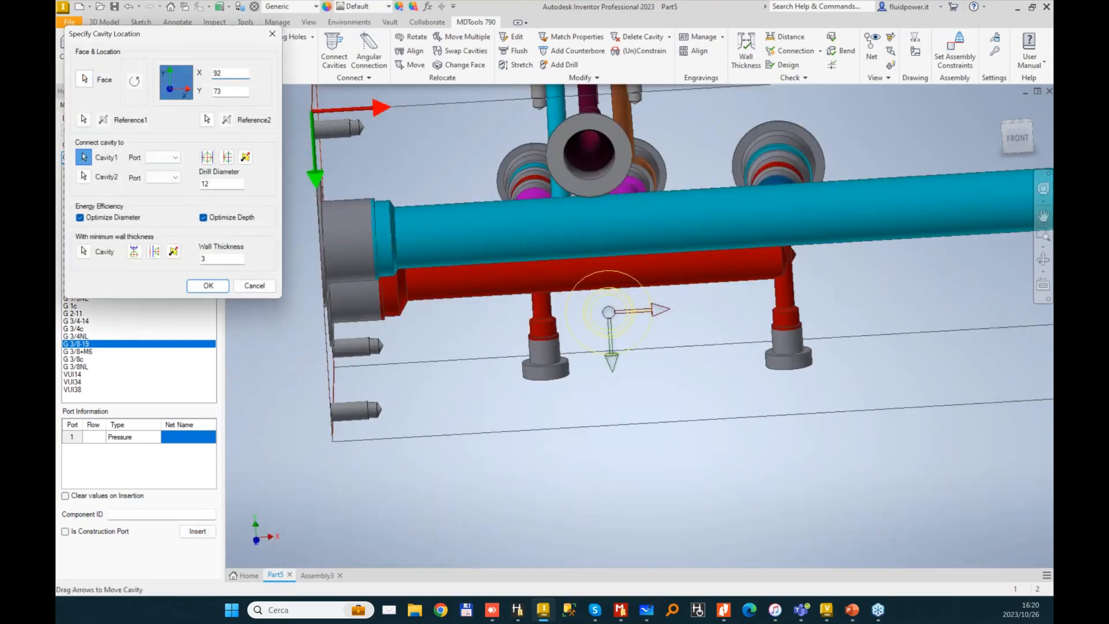
{"action": "left_click", "coordinate": [84, 157]}
{"action": "middle_click_drag", "start_coordinate": [699, 110], "coordinate": [704, 199], "text": "shift"}
{"action": "left_click", "coordinate": [688, 246]}
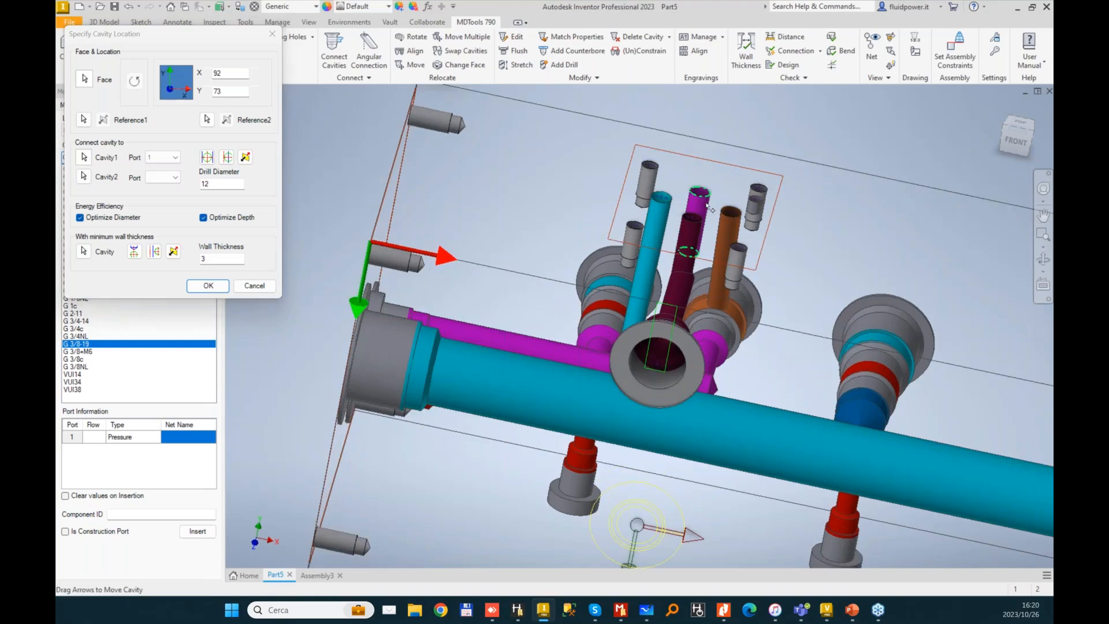
{"action": "middle_click_drag", "start_coordinate": [687, 246], "coordinate": [679, 173], "text": "shift"}
{"action": "left_click_drag", "start_coordinate": [201, 183], "coordinate": [291, 185]}
{"action": "type", "text": "7"}
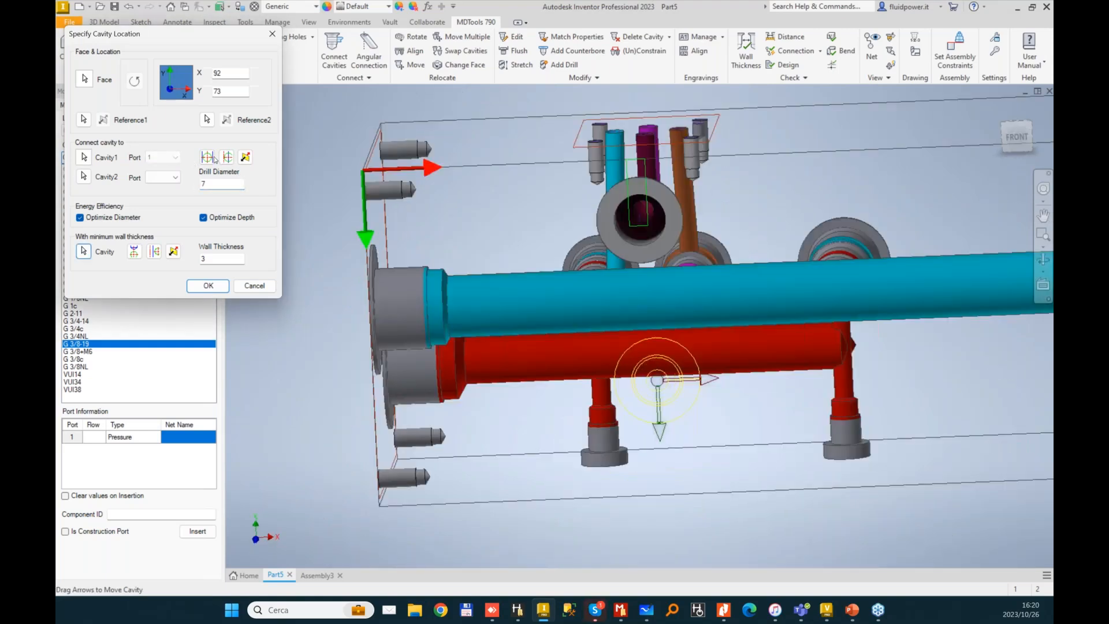
- Place port B1 at X 0, Y 50 relative to port A1 and complete its insertion
{"action": "left_click", "coordinate": [84, 121]}
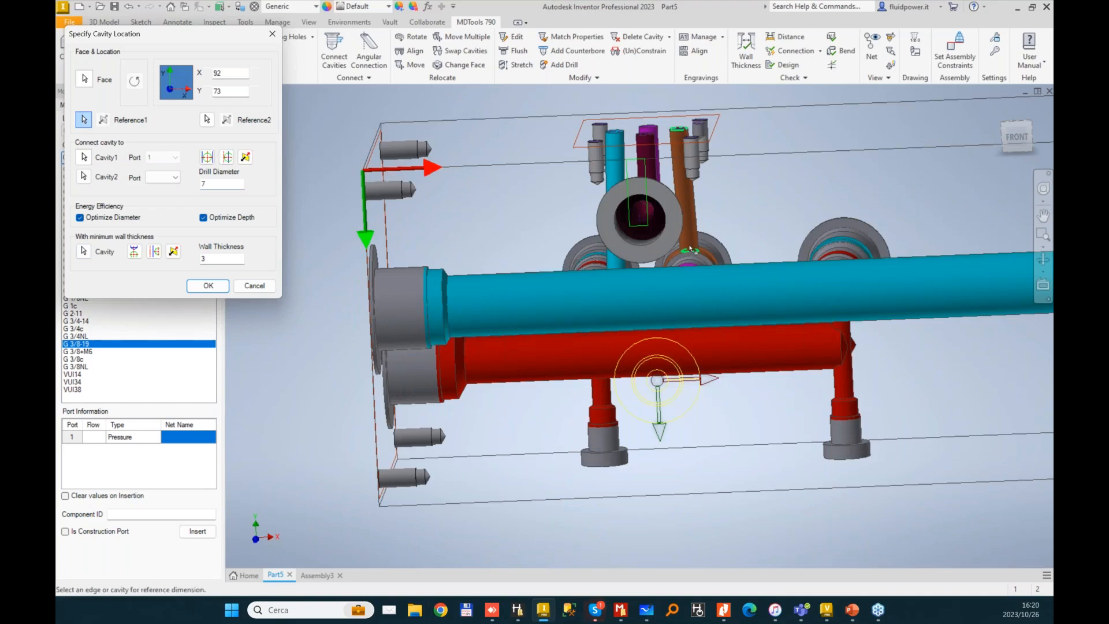
{"action": "left_click", "coordinate": [639, 219]}
{"action": "type", "text": "0"}
{"action": "key", "text": "Tab"}
{"action": "type", "text": "50"}
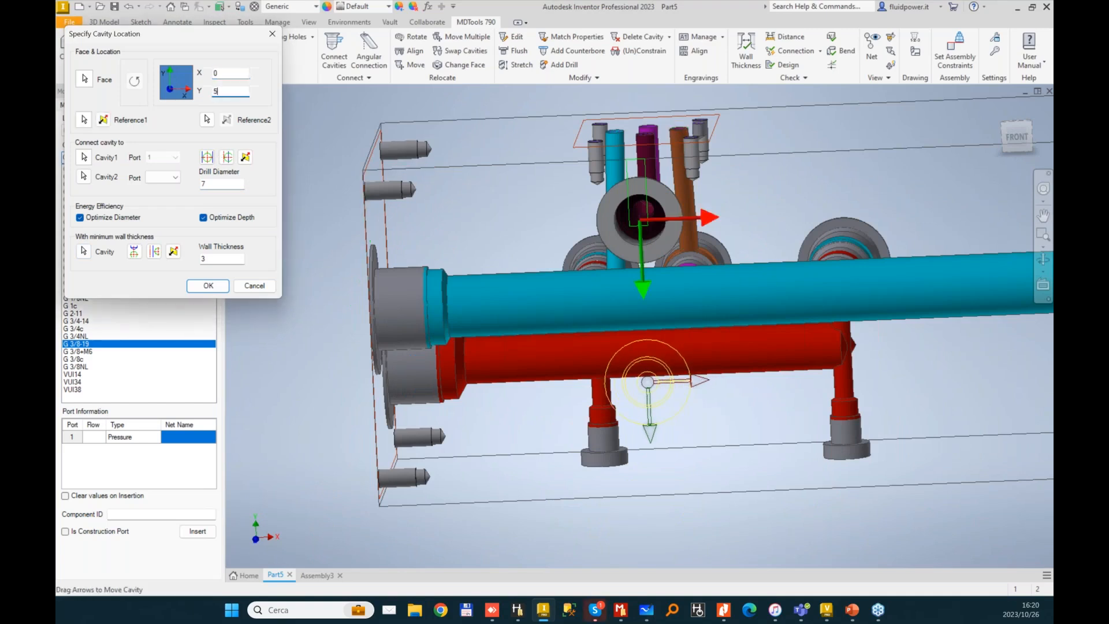
{"action": "key", "text": "Tab"}
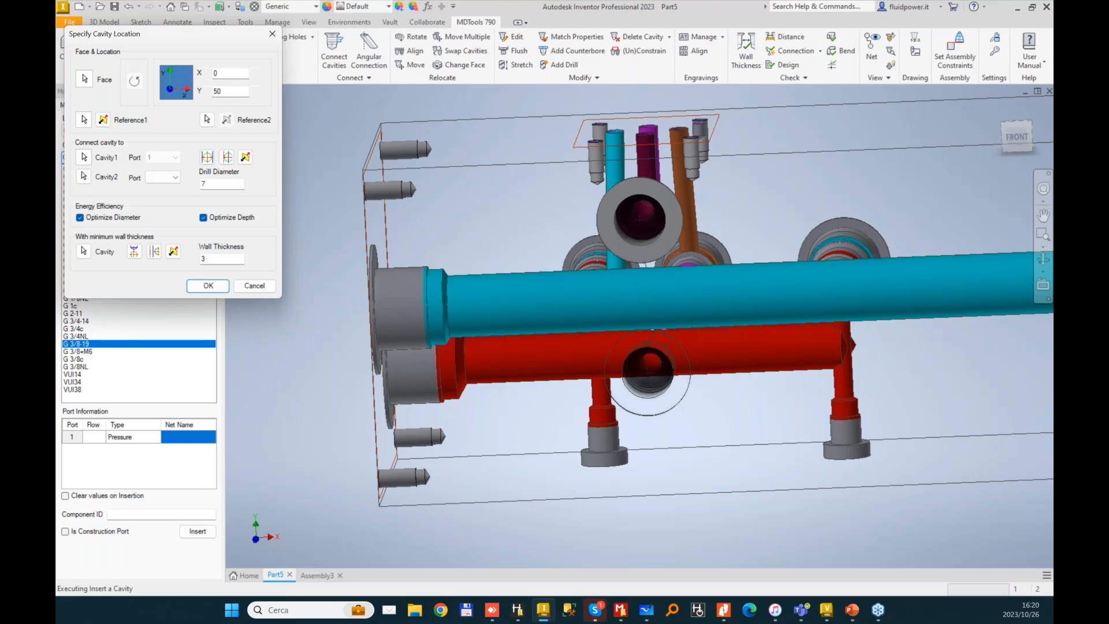
- Move the red P port to X 80 on the left face without updating or moving its connecting cavities
{"action": "middle_click_drag", "start_coordinate": [355, 188], "coordinate": [600, 264], "text": "shift"}
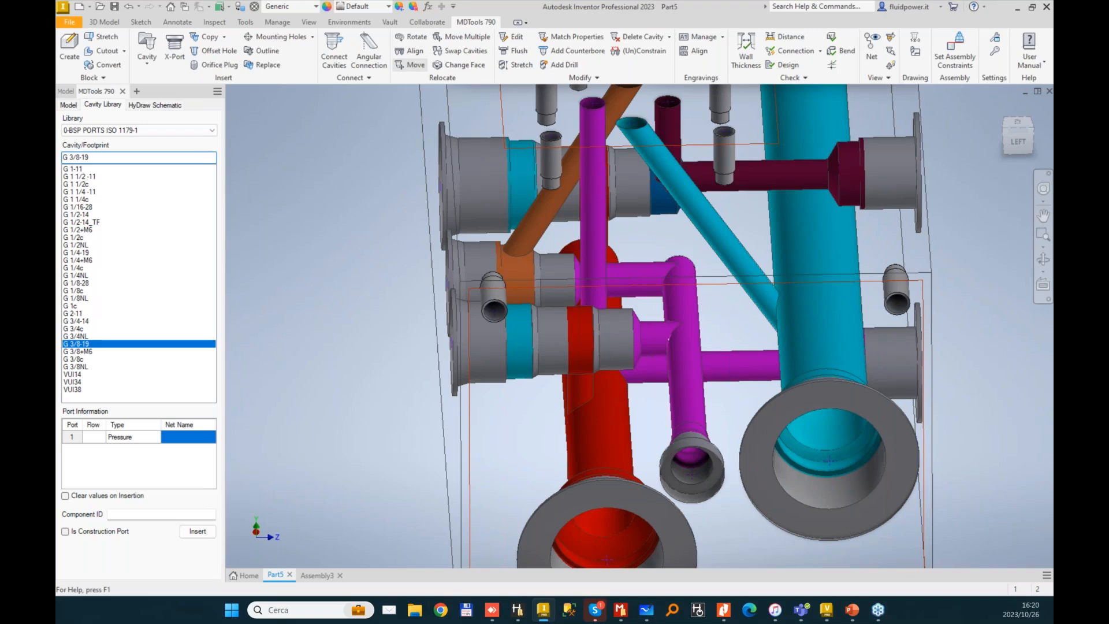
{"action": "left_click", "coordinate": [414, 65]}
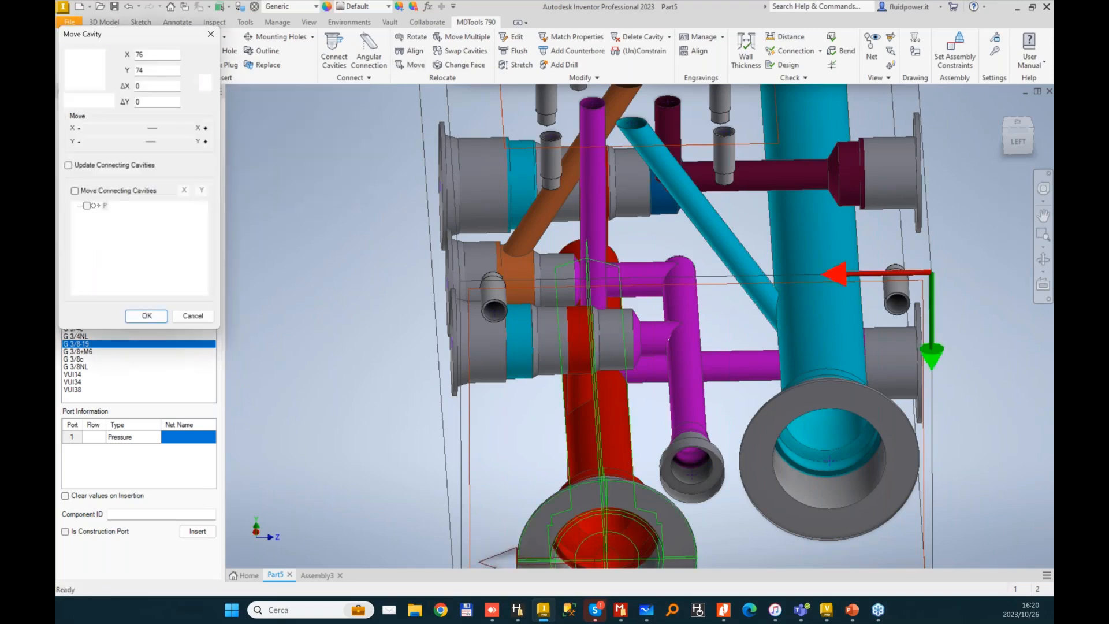
{"action": "left_click", "coordinate": [187, 128]}
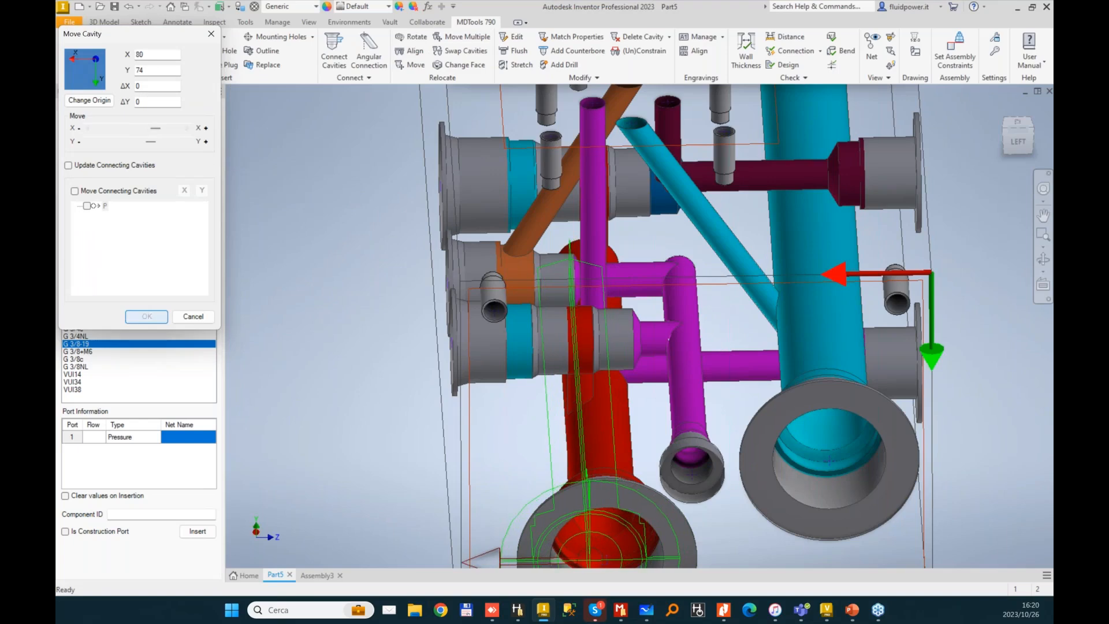
- Inspect the clearance between the magenta drill and the red P bore, and run a Connection Check on the block
{"action": "scroll", "coordinate": [619, 376], "scroll_direction": "up", "scroll_amount": 3}
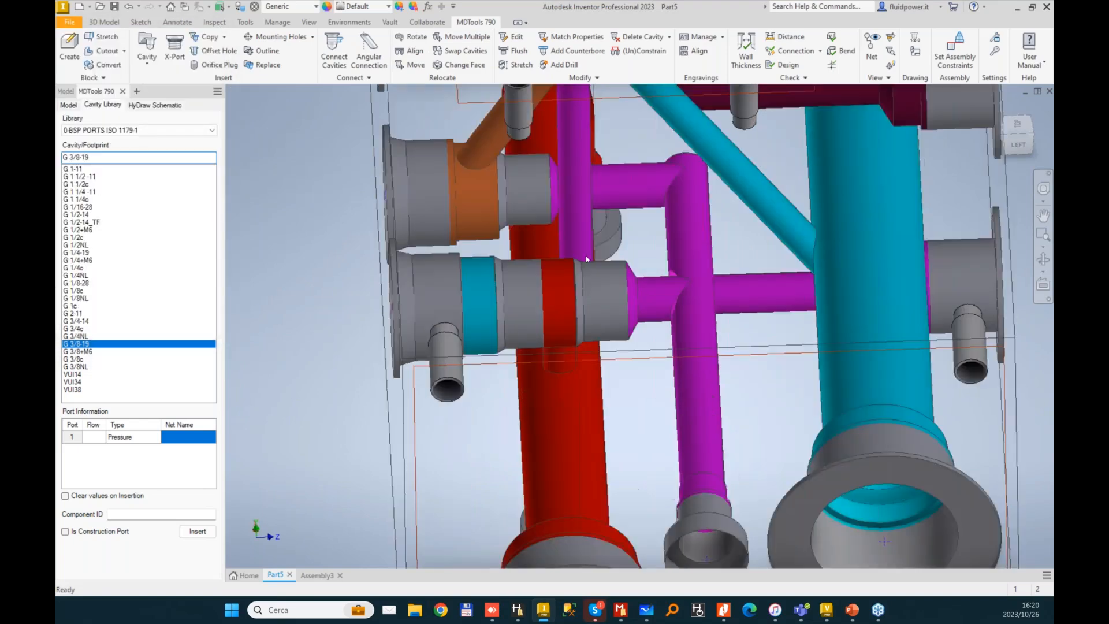
{"action": "middle_click_drag", "start_coordinate": [619, 346], "coordinate": [618, 404], "text": "shift"}
{"action": "middle_click_drag", "start_coordinate": [604, 219], "coordinate": [601, 252], "text": "shift"}
{"action": "scroll", "coordinate": [581, 185], "scroll_direction": "up", "scroll_amount": 3}
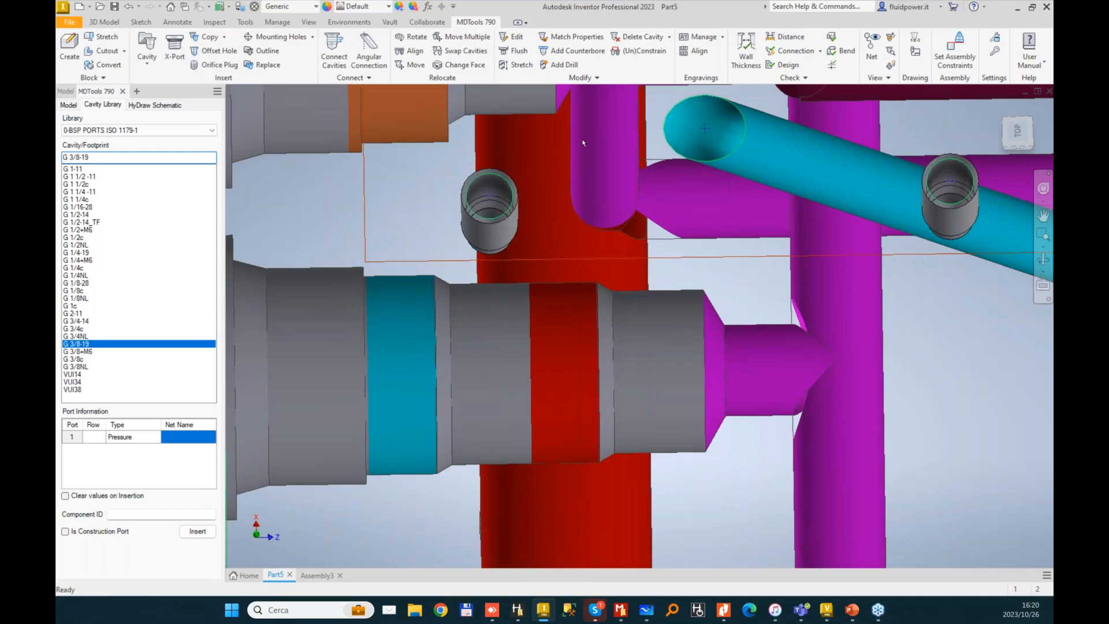
{"action": "left_click", "coordinate": [784, 50]}
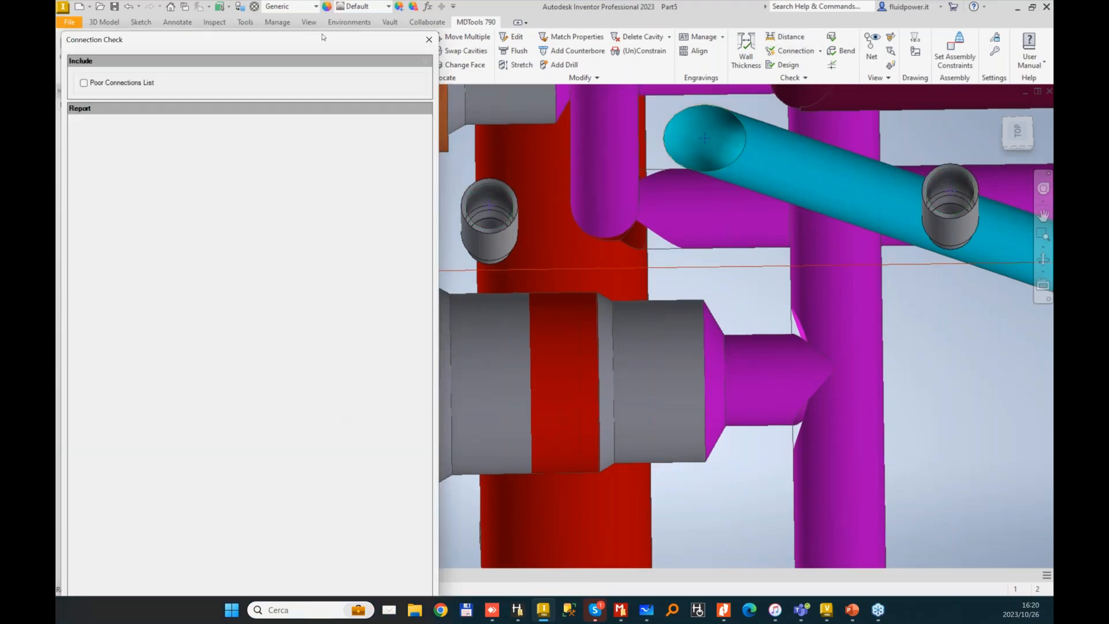
{"action": "left_click_drag", "start_coordinate": [338, 36], "coordinate": [1052, 121]}
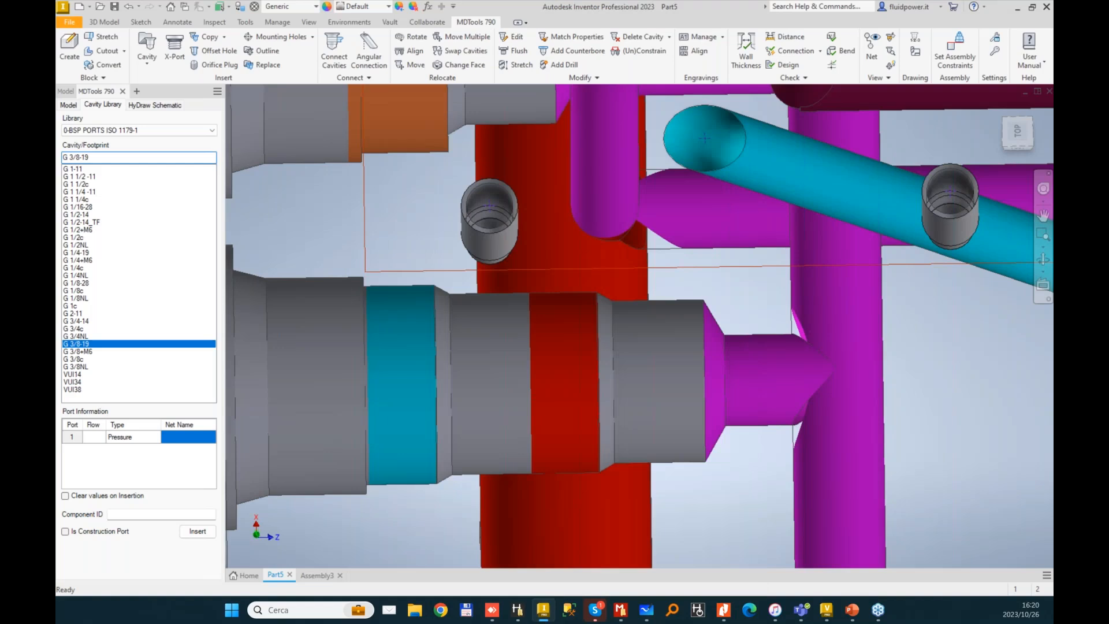
{"action": "left_click_drag", "start_coordinate": [1052, 121], "coordinate": [455, 58]}
{"action": "left_click", "coordinate": [566, 482]}
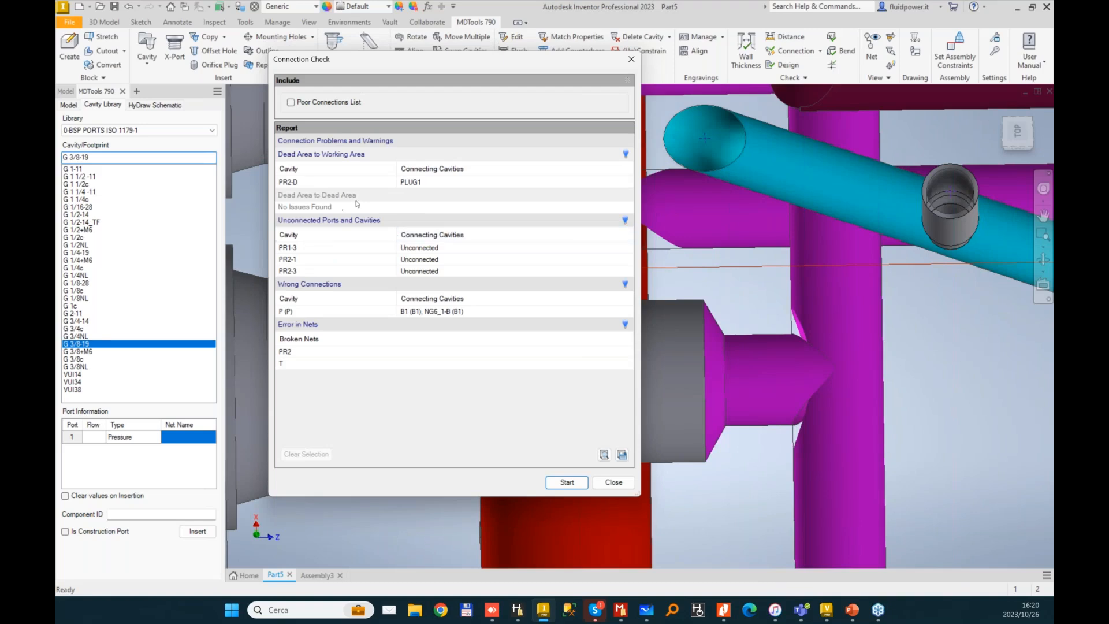
- Highlight the P entry under Wrong Connections, examine the cavities involved in the model, and close the check
{"action": "left_click", "coordinate": [310, 312]}
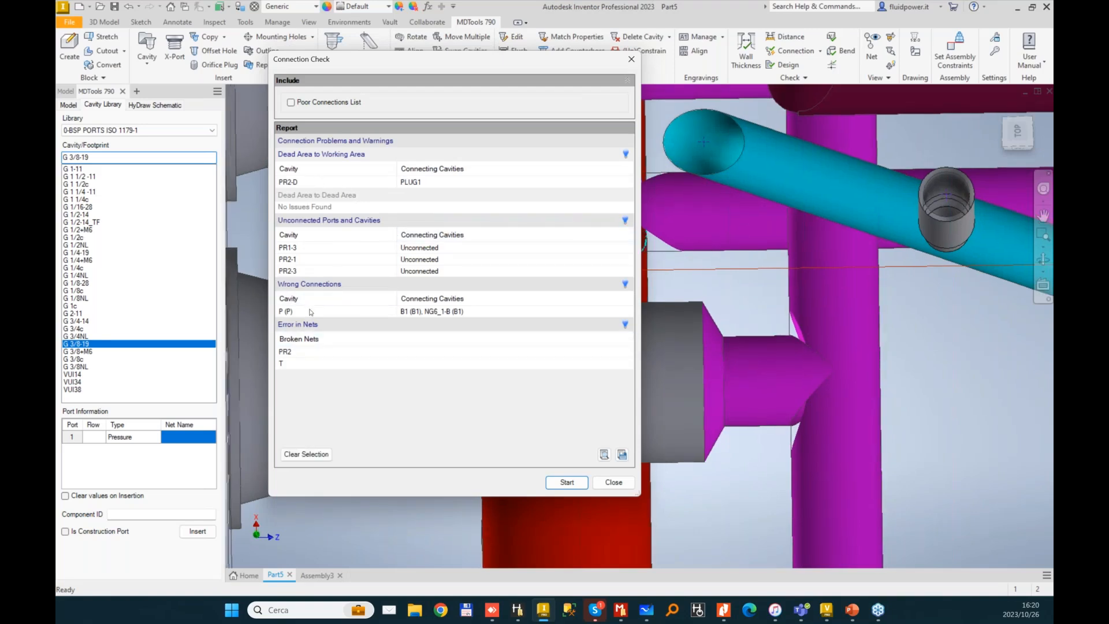
{"action": "left_click_drag", "start_coordinate": [538, 68], "coordinate": [1014, 91]}
{"action": "scroll", "coordinate": [607, 335], "scroll_direction": "up", "scroll_amount": 5}
{"action": "mouse_move", "coordinate": [606, 335]}
{"action": "middle_mouse_down", "text": "shift"}
{"action": "mouse_move", "coordinate": [583, 336]}
{"action": "mouse_move", "coordinate": [575, 319]}
{"action": "mouse_move", "coordinate": [595, 323]}
{"action": "middle_mouse_up", "text": "shift"}
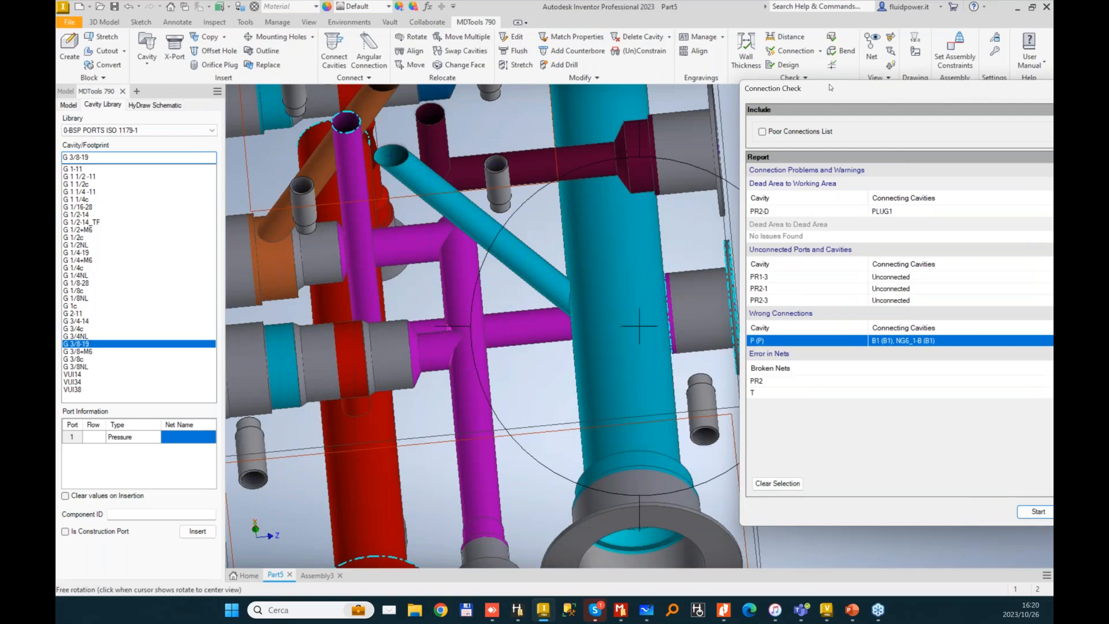
{"action": "left_click_drag", "start_coordinate": [830, 88], "coordinate": [685, 71]}
{"action": "left_click", "coordinate": [940, 494]}
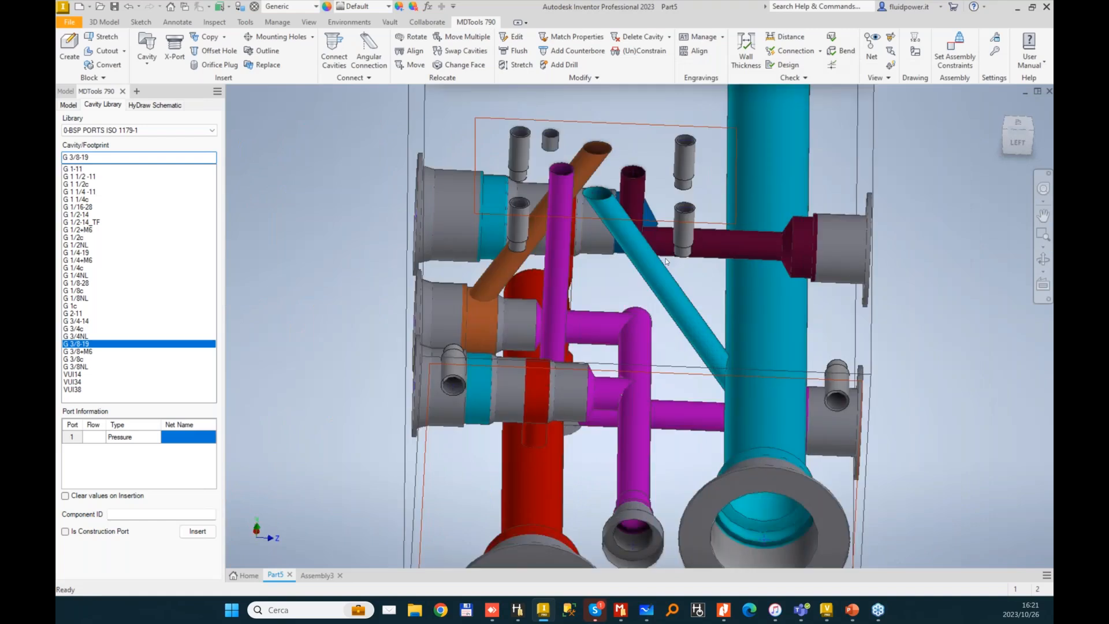
- Change the inclination of the footprint's magenta B drill to Beta 9 and Alpha 270 with Stretch Drill
{"action": "left_click", "coordinate": [515, 64]}
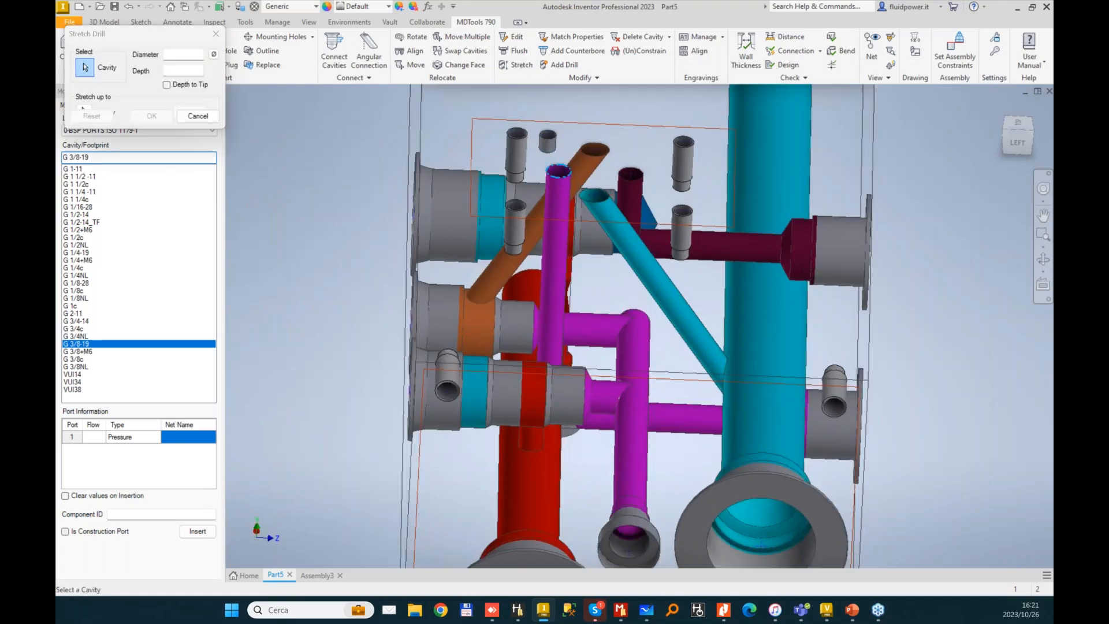
{"action": "left_click", "coordinate": [557, 173]}
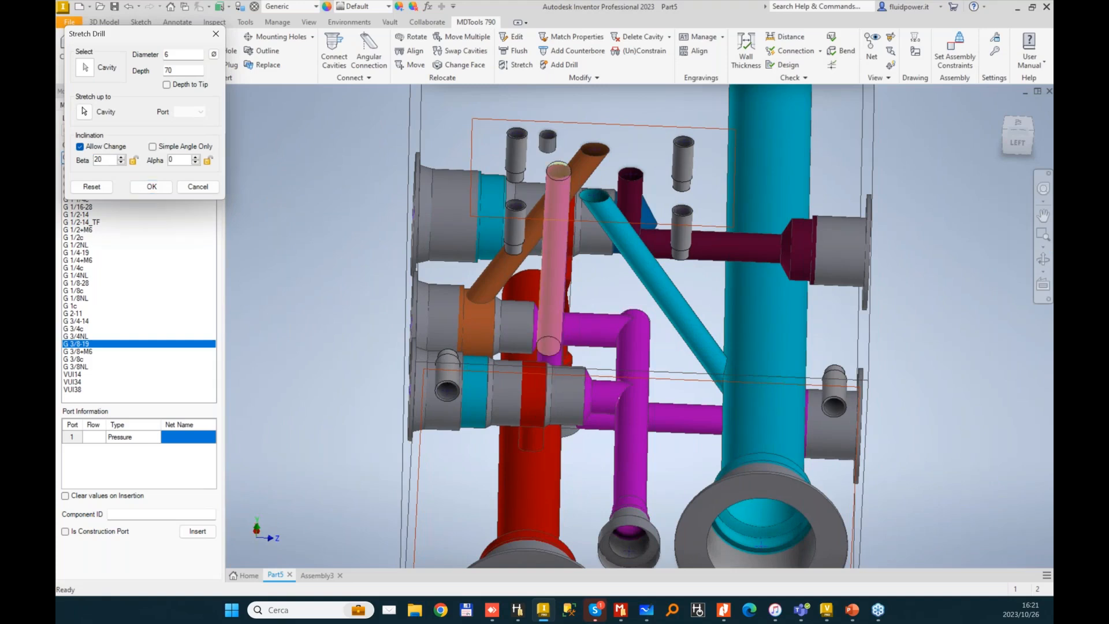
{"action": "double_click", "coordinate": [171, 159]}
{"action": "type", "text": "270"}
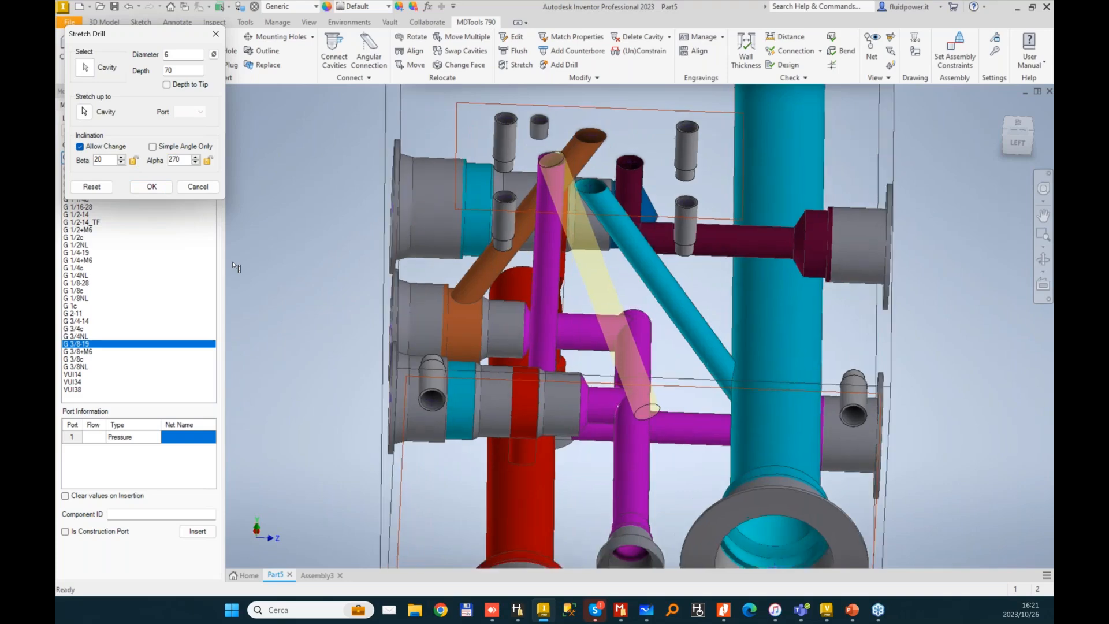
{"action": "left_click", "coordinate": [122, 163]}
{"action": "left_click", "coordinate": [121, 163]}
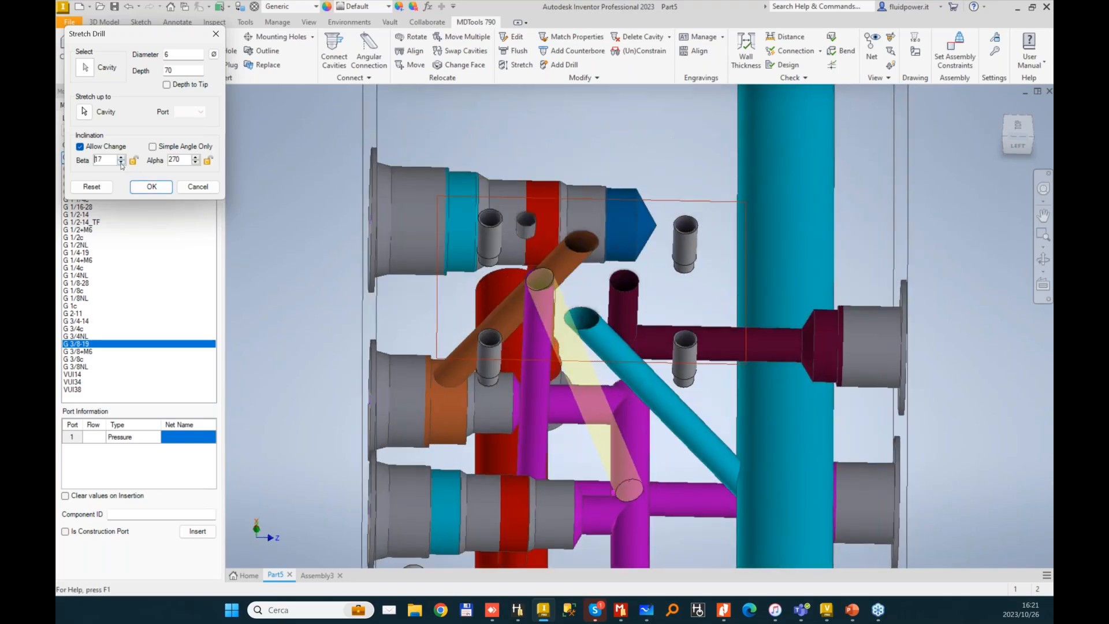
{"action": "left_click", "coordinate": [121, 163]}
{"action": "left_click", "coordinate": [121, 163]}
{"action": "left_click", "coordinate": [121, 163]}
{"action": "left_click", "coordinate": [122, 163]}
{"action": "left_click", "coordinate": [151, 187]}
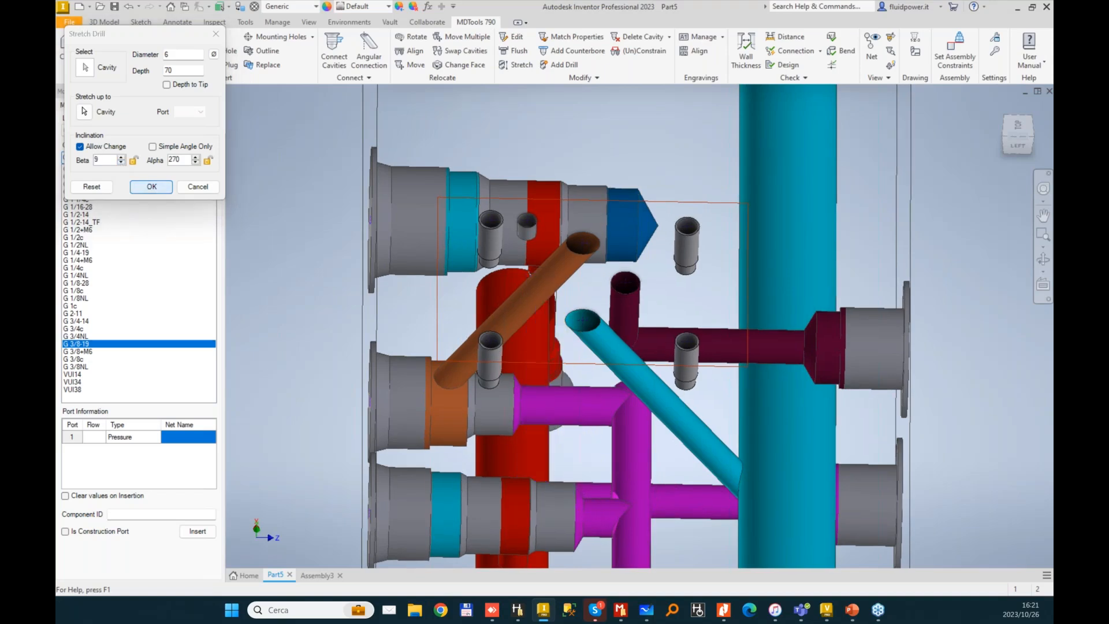
- Stretch port B1's horizontal magenta drill to depth 64, keeping diameter 7
{"action": "left_click", "coordinate": [520, 65]}
{"action": "left_click", "coordinate": [664, 497]}
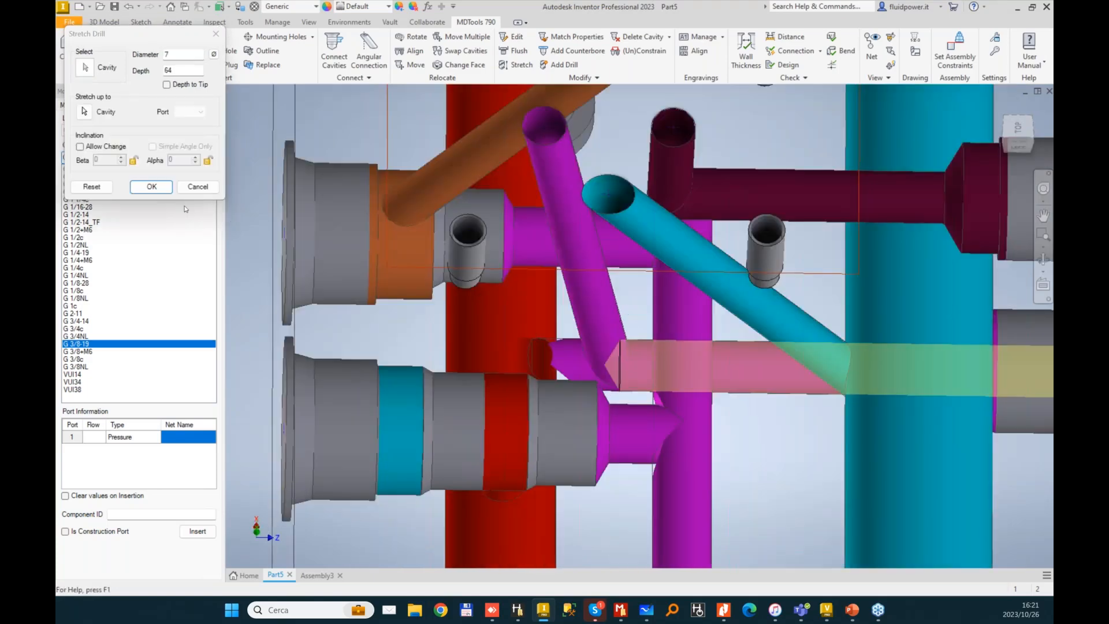
{"action": "left_click", "coordinate": [151, 186]}
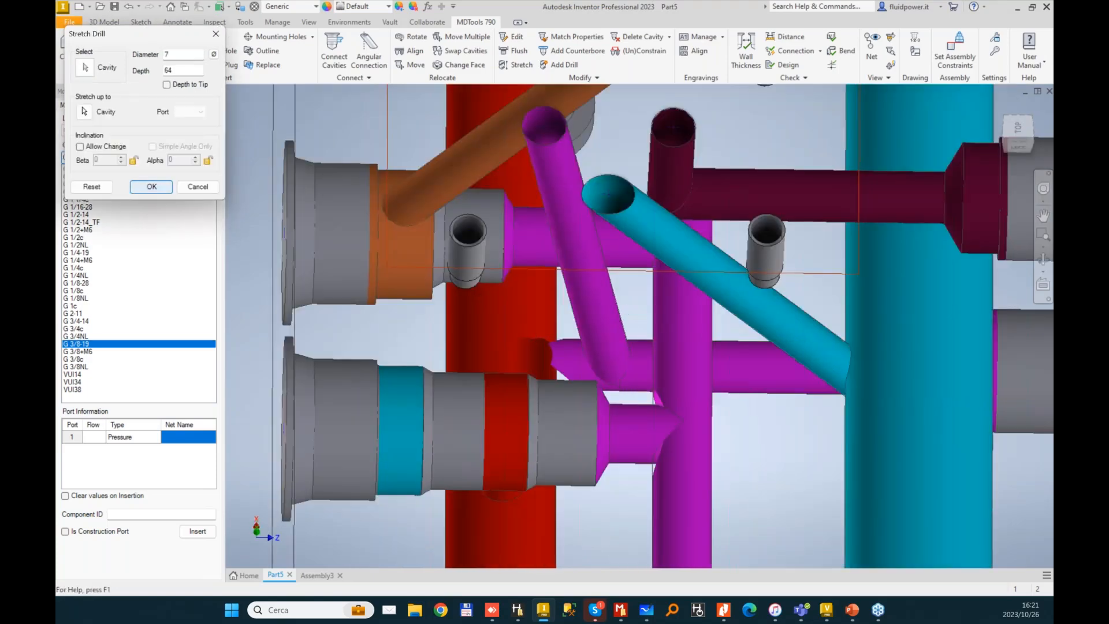
- Match the Alpha and Beta angles of the footprint's magenta drill onto its dark magenta drill
{"action": "middle_click_drag", "start_coordinate": [607, 194], "coordinate": [687, 151], "text": "shift"}
{"action": "left_click", "coordinate": [577, 37]}
{"action": "left_click", "coordinate": [527, 189]}
{"action": "left_click", "coordinate": [657, 187]}
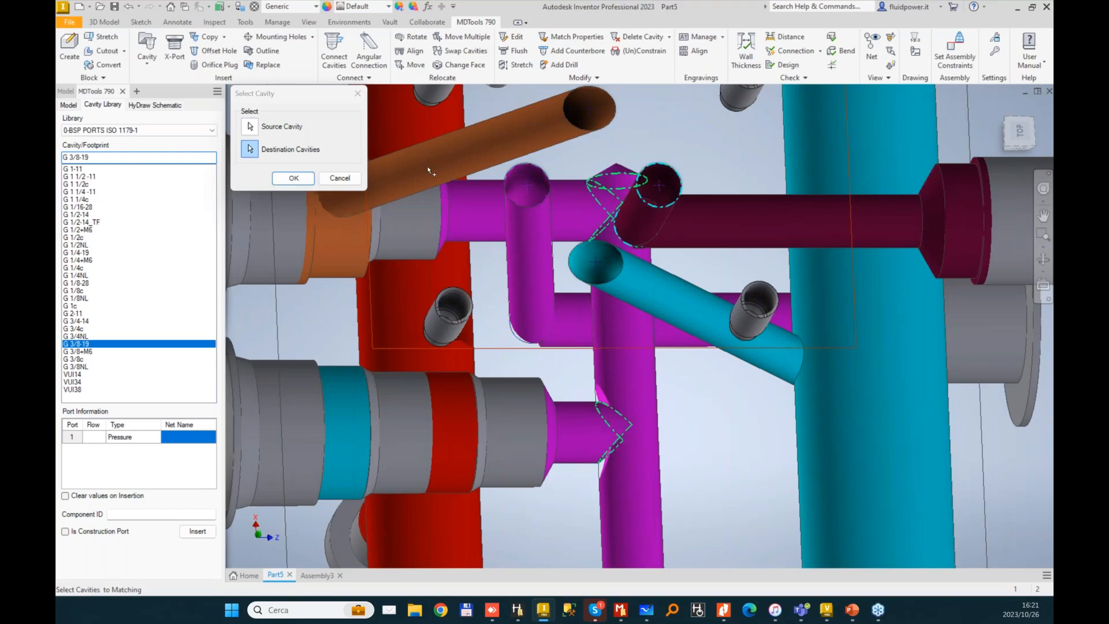
{"action": "left_click", "coordinate": [294, 179]}
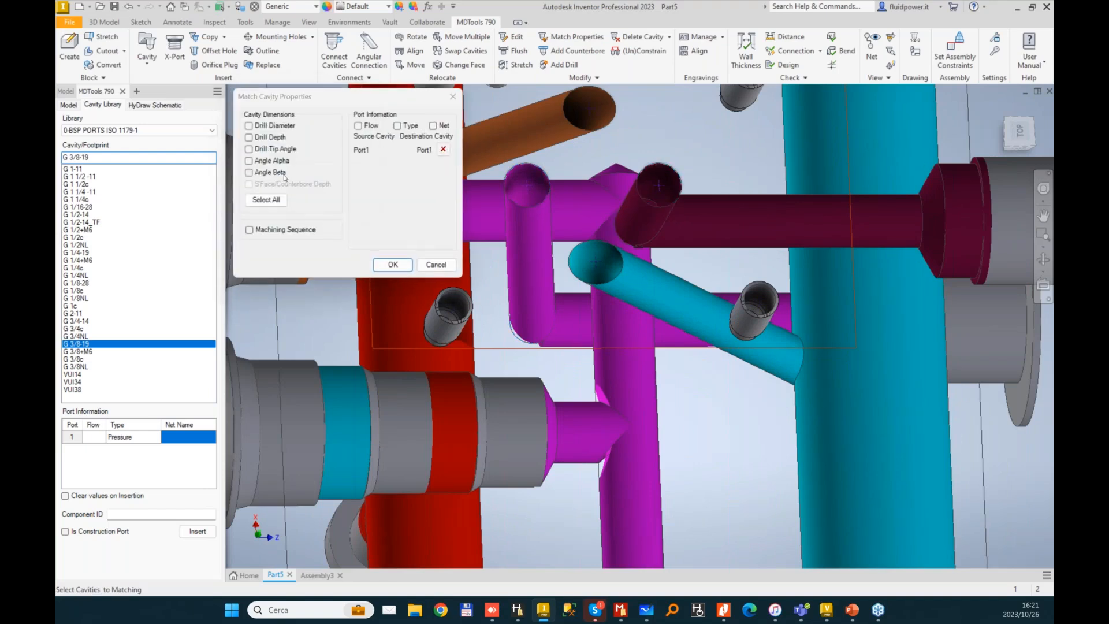
{"action": "left_click", "coordinate": [391, 265]}
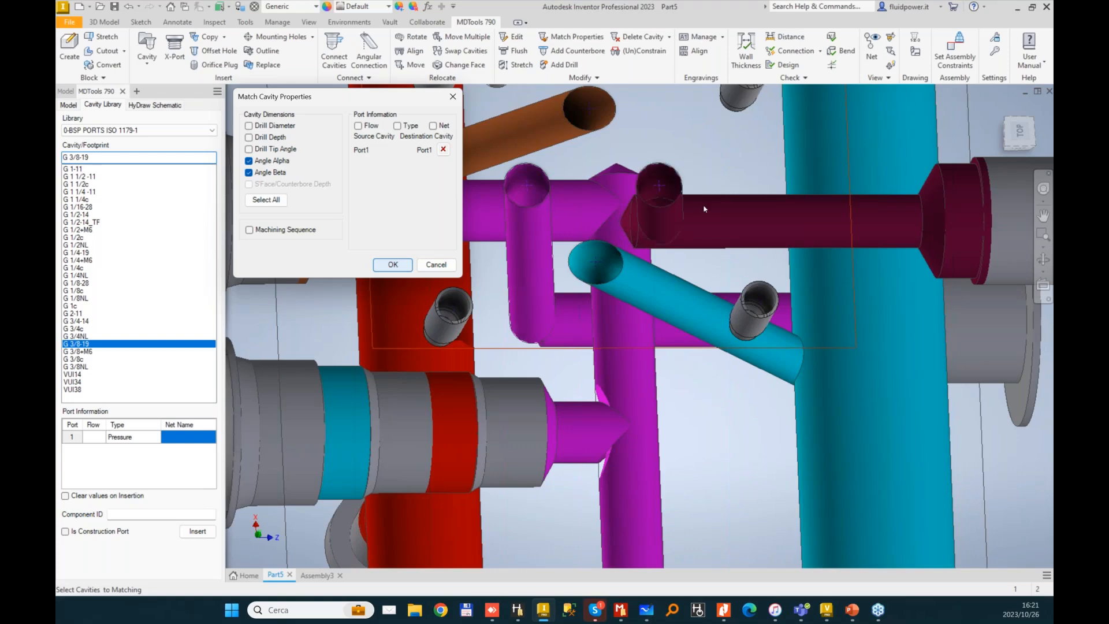
{"action": "middle_click_drag", "start_coordinate": [704, 209], "coordinate": [608, 208], "text": "shift"}
{"action": "left_click", "coordinate": [516, 64]}
{"action": "left_click", "coordinate": [693, 144]}
{"action": "key", "text": "Escape"}
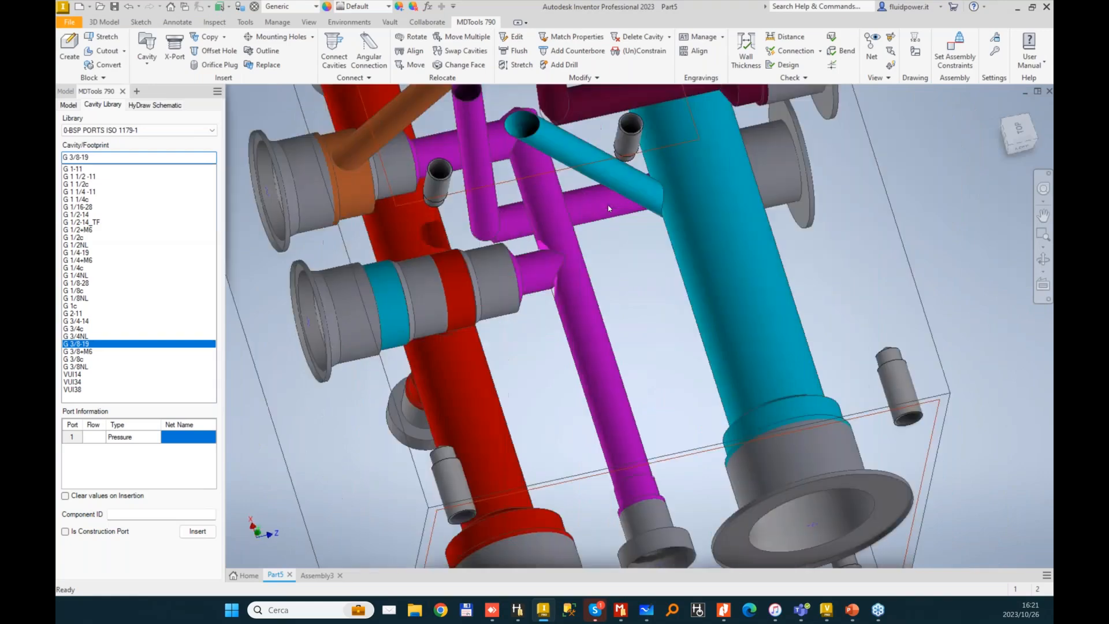
{"action": "key", "text": "F5"}
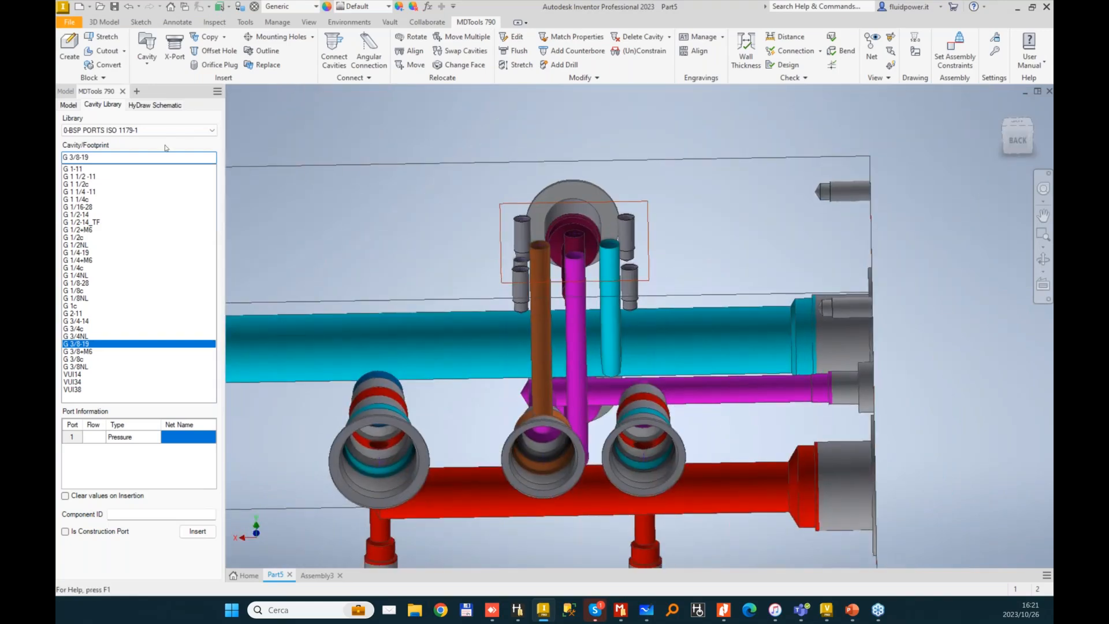
- Switch the cavity library to Hawe SICV Cavities and browse its cavity list
{"action": "left_click", "coordinate": [212, 130]}
{"action": "left_click_drag", "start_coordinate": [212, 160], "coordinate": [212, 183]}
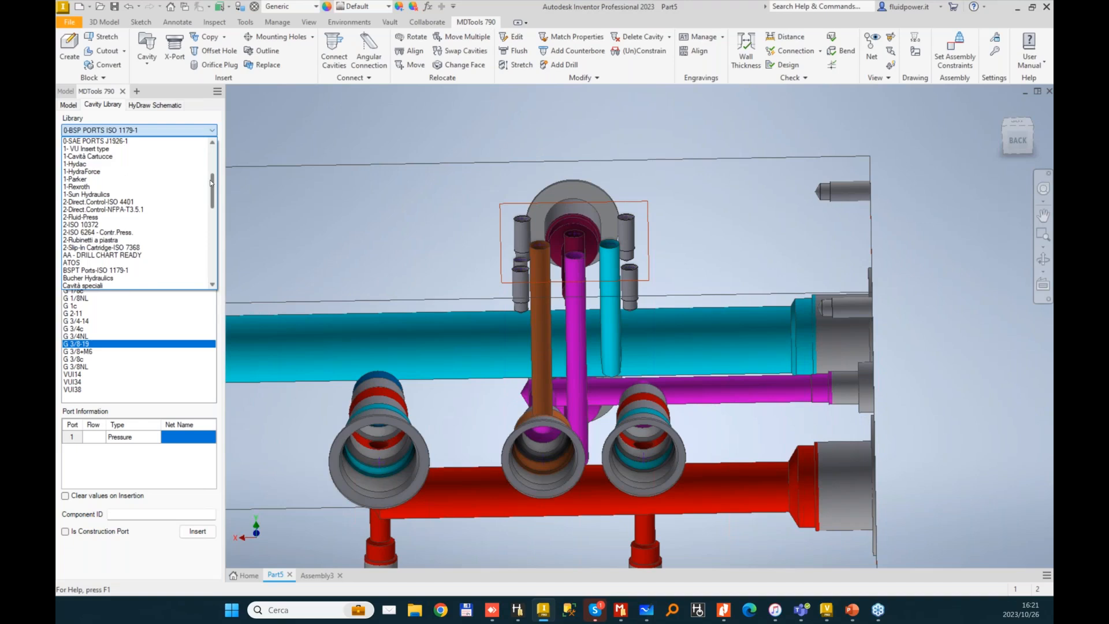
{"action": "scroll", "coordinate": [116, 259], "scroll_direction": "down", "scroll_amount": 3}
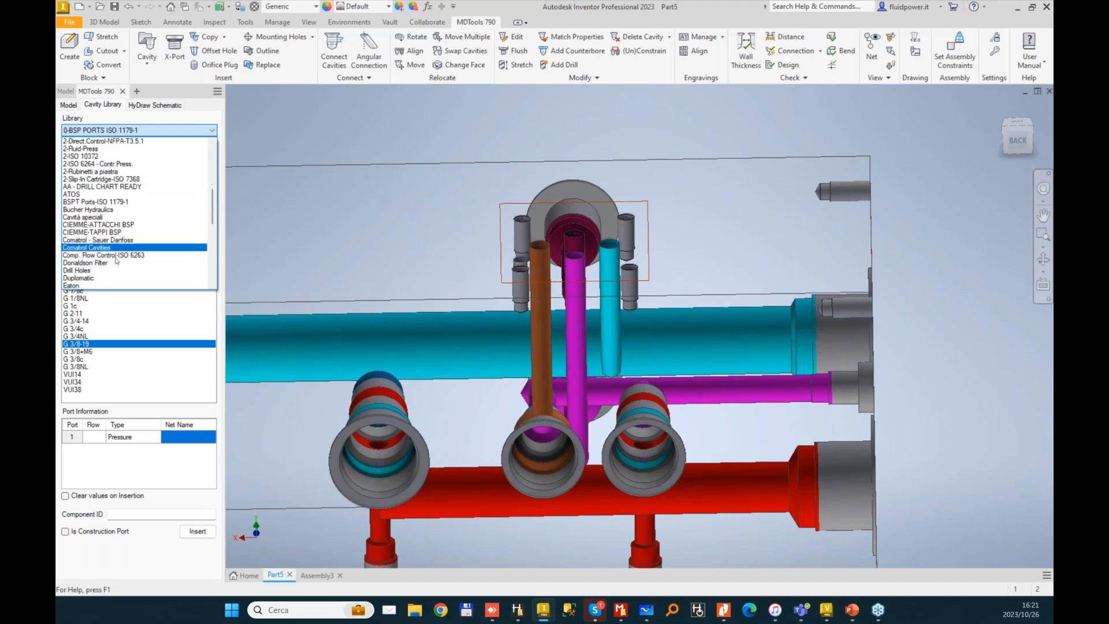
{"action": "scroll", "coordinate": [115, 260], "scroll_direction": "down", "scroll_amount": 5}
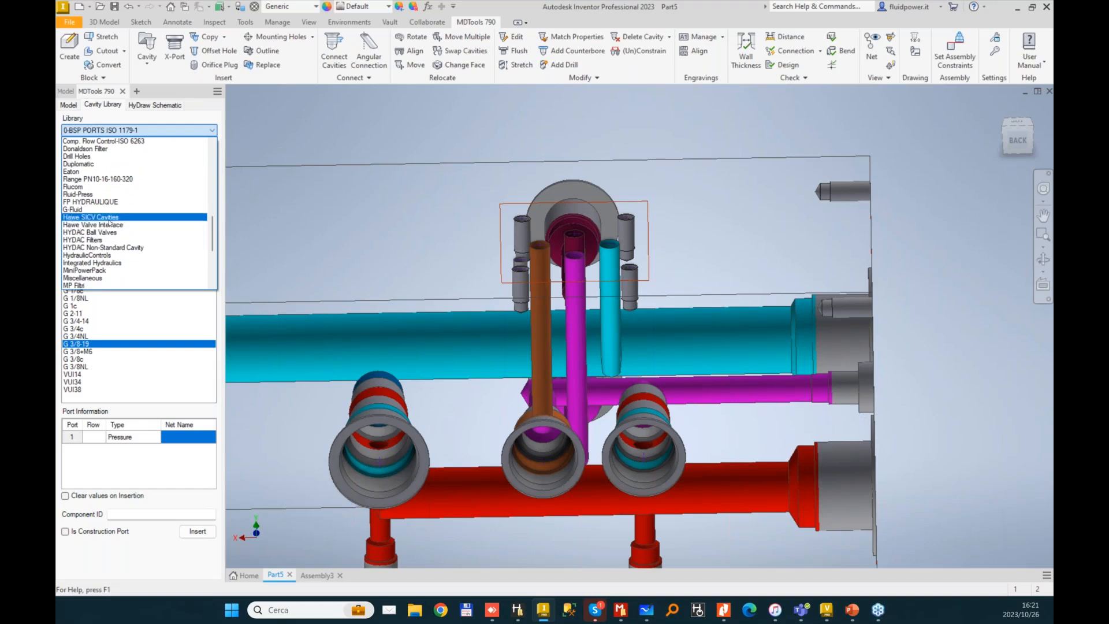
{"action": "left_click", "coordinate": [109, 220]}
{"action": "scroll", "coordinate": [99, 276], "scroll_direction": "down", "scroll_amount": 5}
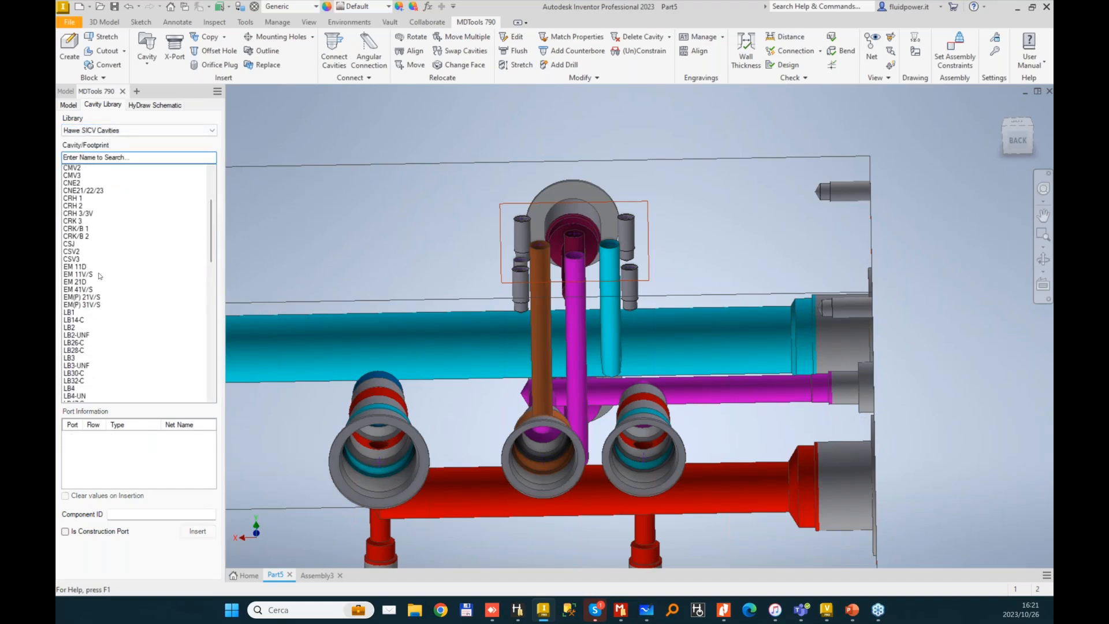
- Try to select a cavity such as MVE6 from the Hawe SICV Cavities library
{"action": "scroll", "coordinate": [99, 275], "scroll_direction": "up", "scroll_amount": 4}
{"action": "left_click", "coordinate": [85, 229]}
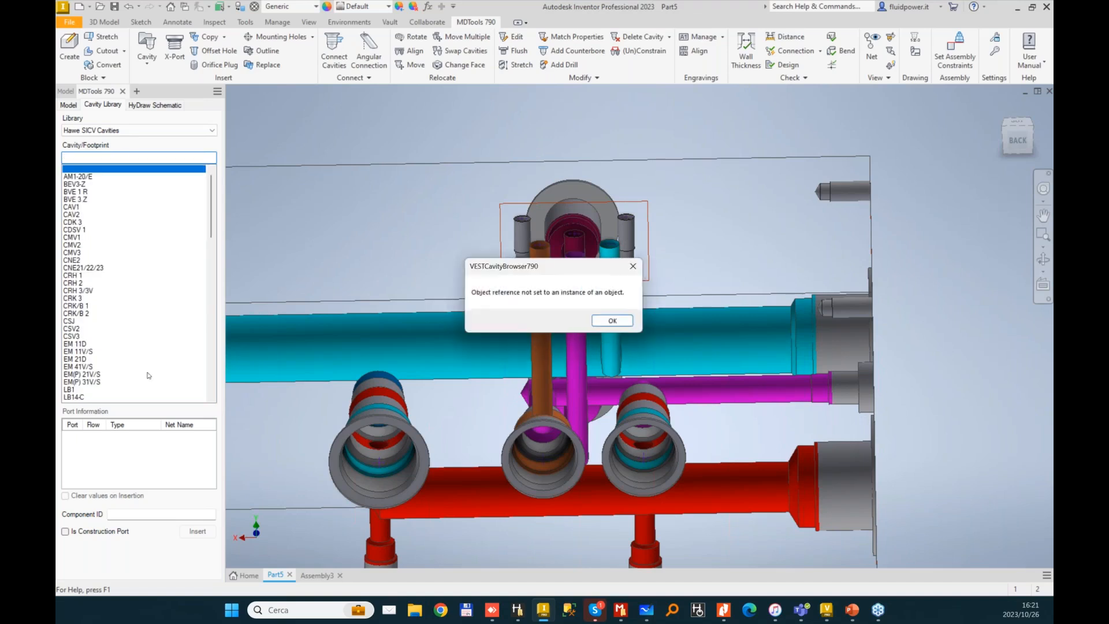
{"action": "scroll", "coordinate": [149, 375], "scroll_direction": "down", "scroll_amount": 4}
{"action": "left_click", "coordinate": [84, 382]}
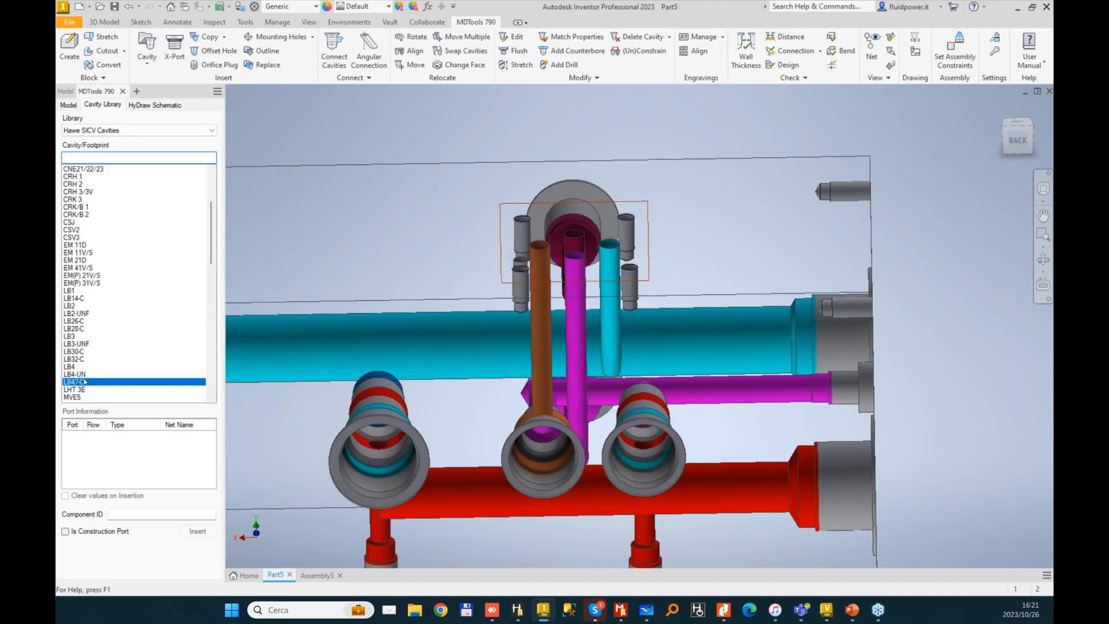
{"action": "scroll", "coordinate": [87, 378], "scroll_direction": "down", "scroll_amount": 1}
{"action": "left_click", "coordinate": [97, 373]}
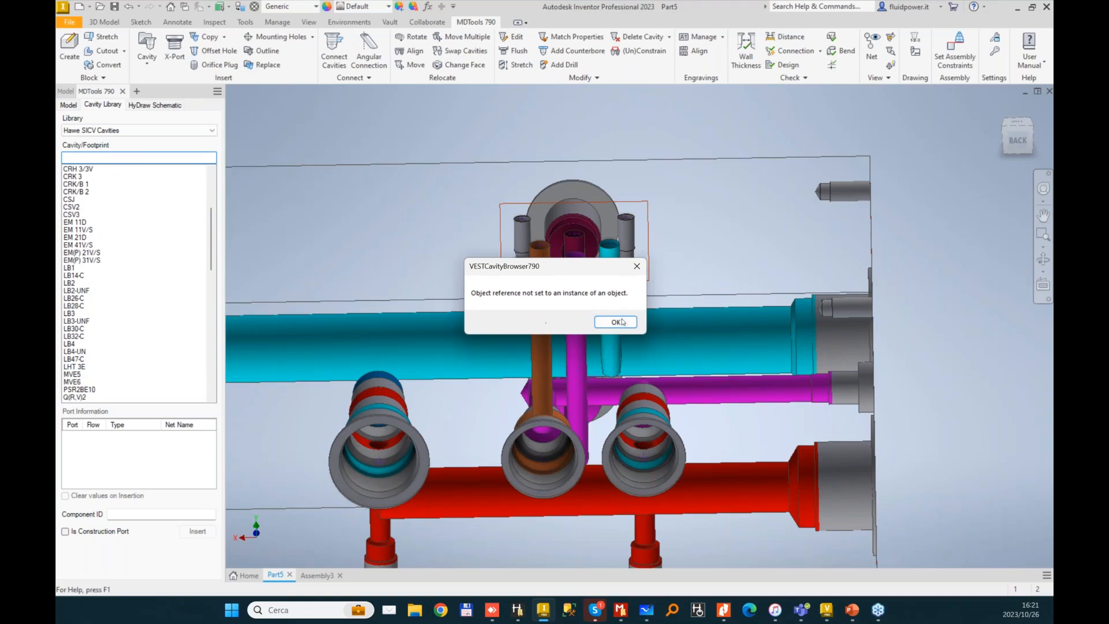
{"action": "left_click", "coordinate": [616, 321]}
{"action": "left_click", "coordinate": [76, 381]}
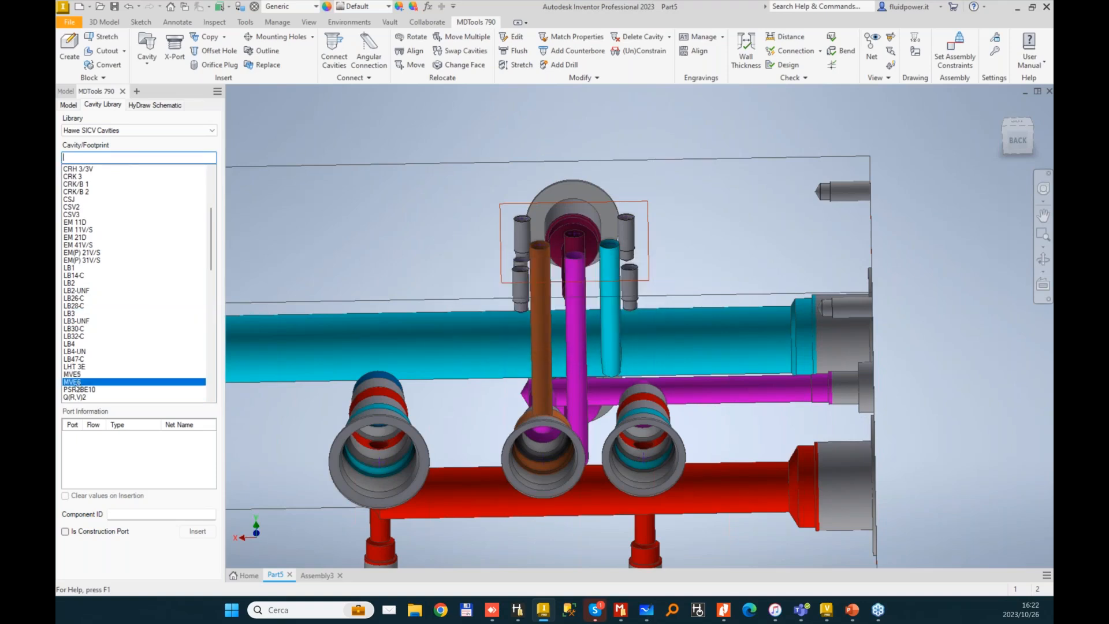
{"action": "left_click", "coordinate": [77, 388]}
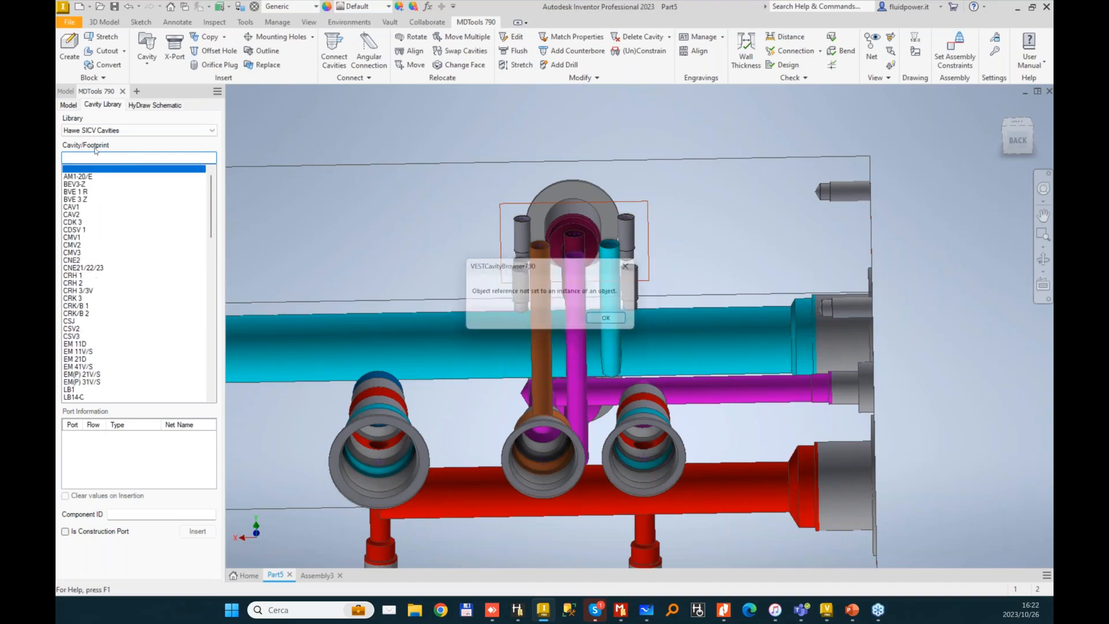
{"action": "left_click", "coordinate": [601, 316]}
{"action": "left_click", "coordinate": [604, 316]}
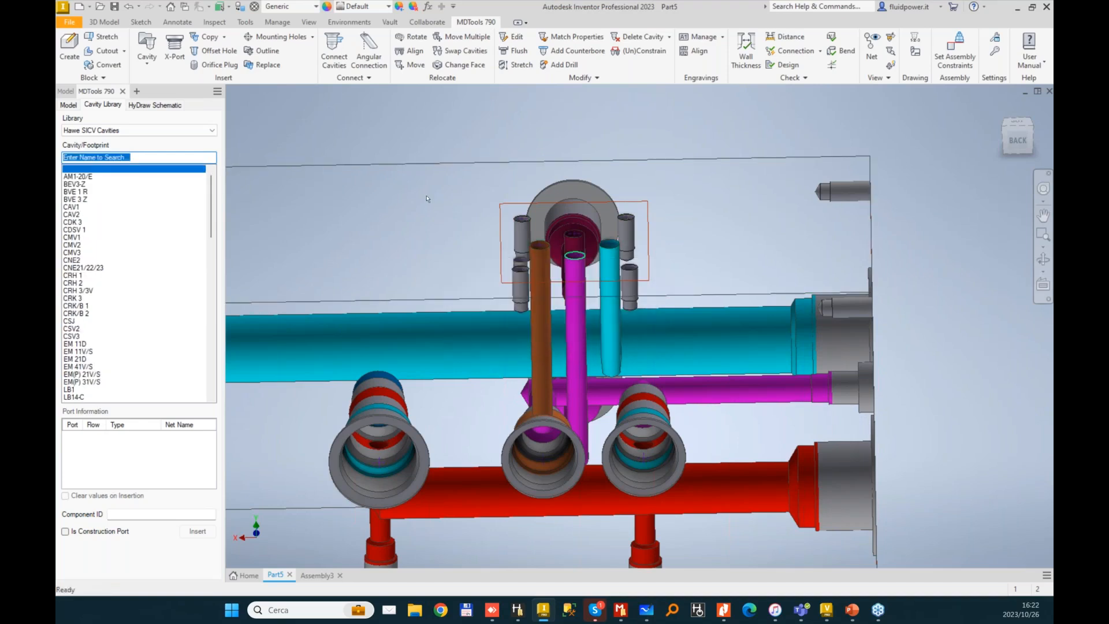
- Search all cavity libraries for MVE and select the MVE5 cavity
{"action": "left_click", "coordinate": [158, 129]}
{"action": "scroll", "coordinate": [115, 243], "scroll_direction": "up", "scroll_amount": 5}
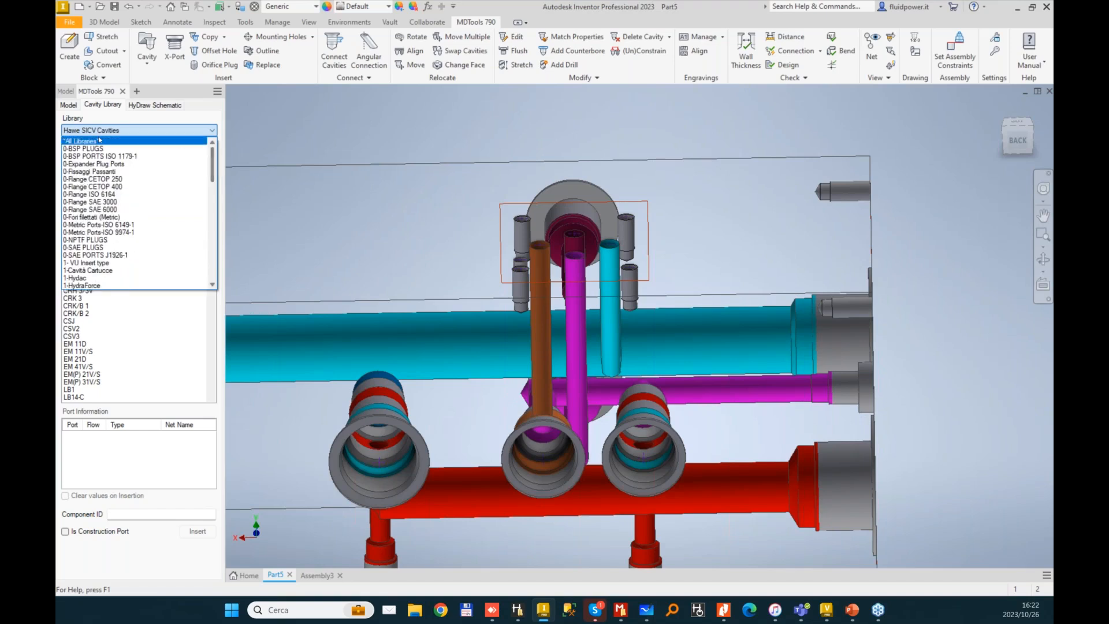
{"action": "left_click", "coordinate": [100, 141]}
{"action": "left_click", "coordinate": [109, 160]}
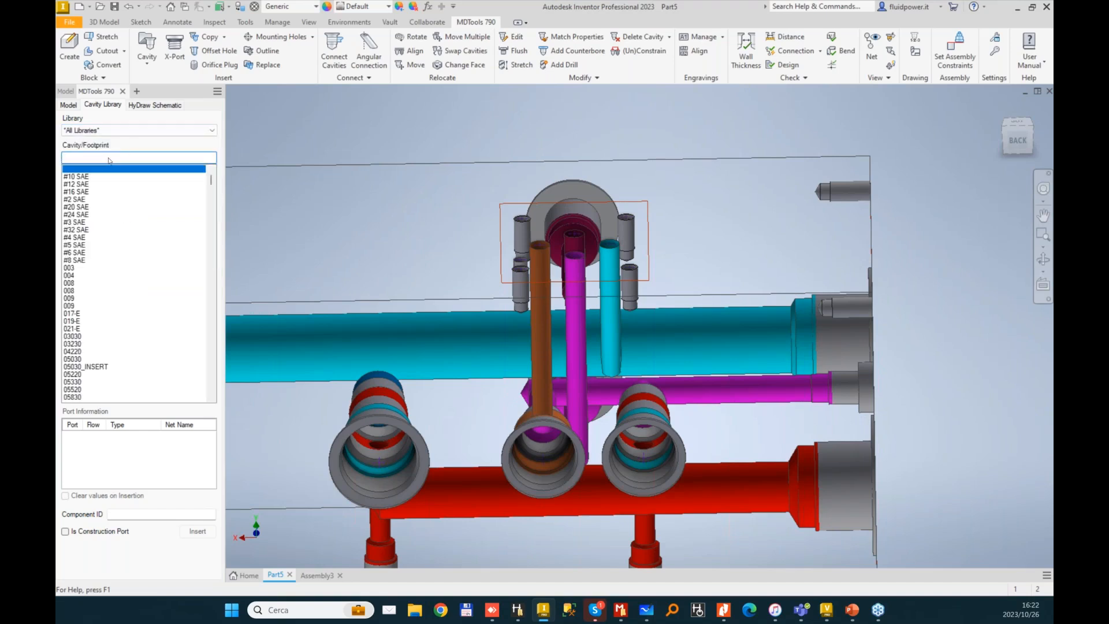
{"action": "type", "text": "MVE"}
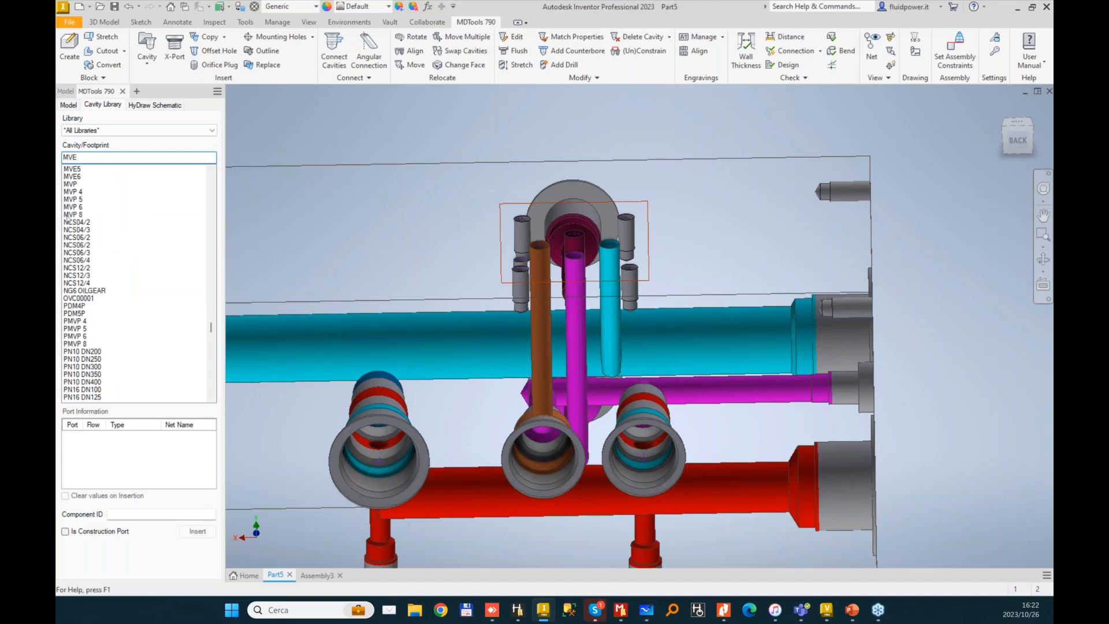
{"action": "left_click", "coordinate": [81, 169]}
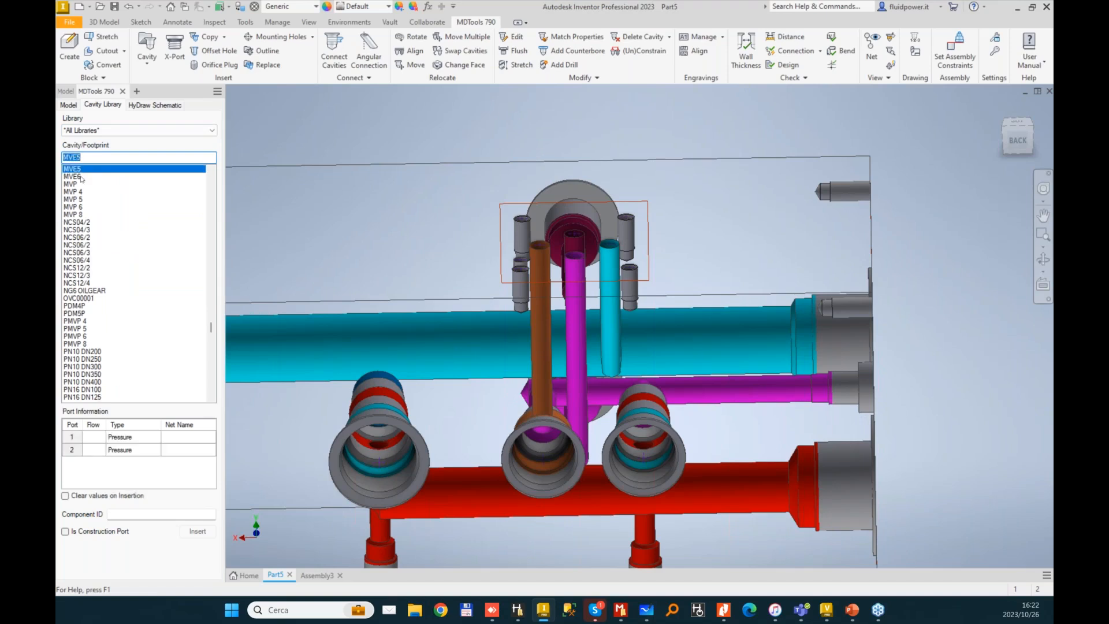
- Assign net P to port 1 and net T to port 2 of the MVE5 cavity, with component ID RV
{"action": "left_click", "coordinate": [183, 437]}
{"action": "type", "text": "P"}
{"action": "left_click", "coordinate": [186, 449]}
{"action": "type", "text": "T"}
{"action": "left_click", "coordinate": [165, 515]}
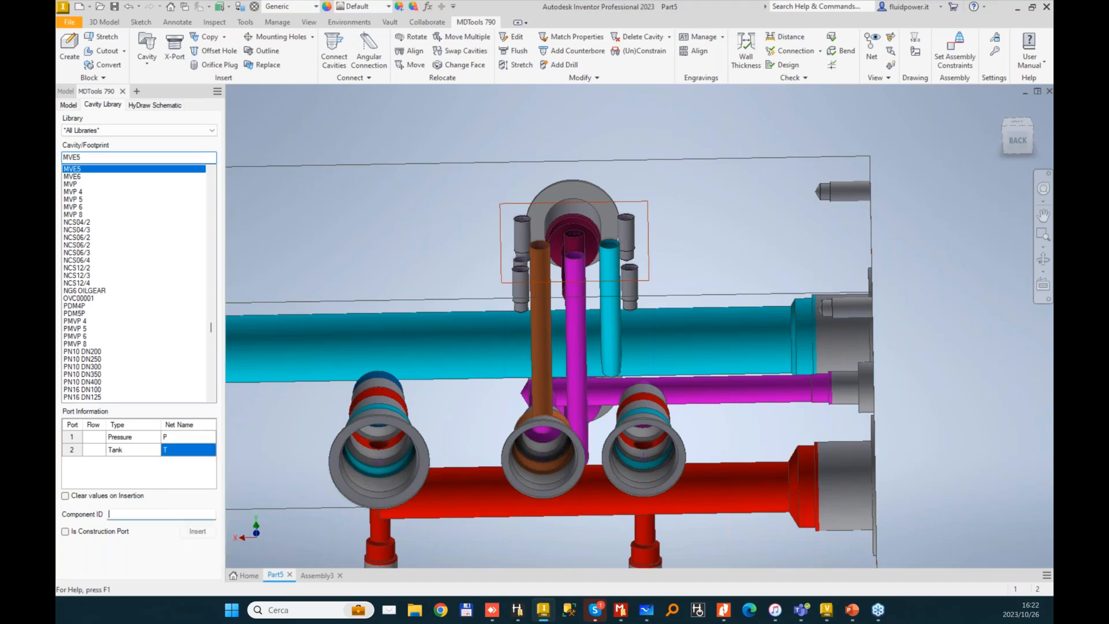
{"action": "type", "text": "RV"}
- Insert the RV cavity on the block's front face at X 37, Y 75 with a 16 mm drill diameter, reaching the red P drill
{"action": "left_click", "coordinate": [198, 530]}
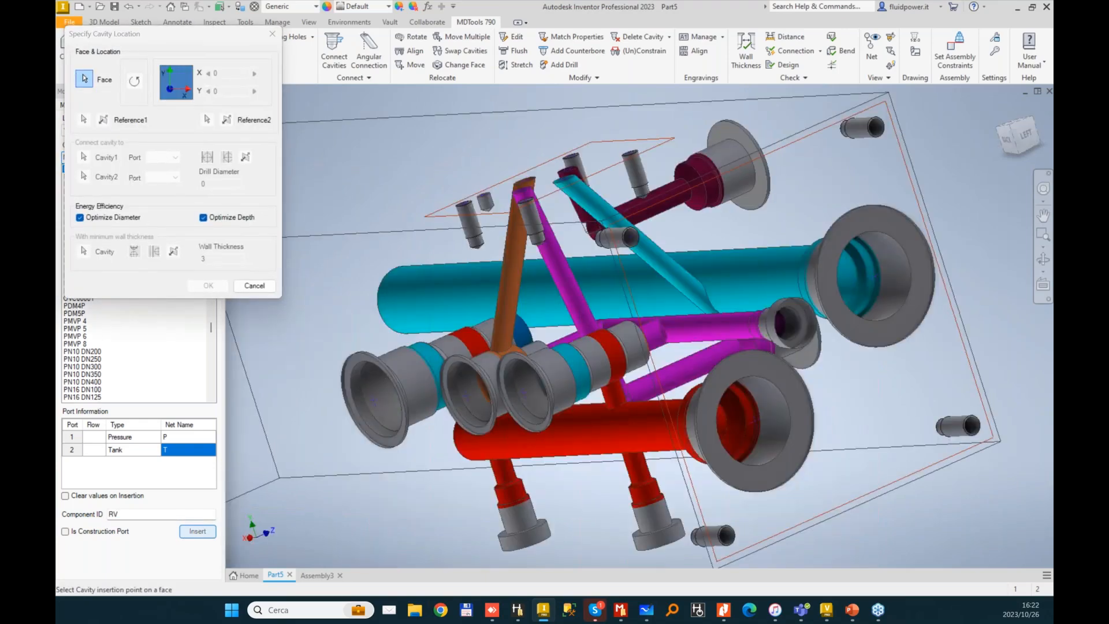
{"action": "left_click", "coordinate": [603, 367]}
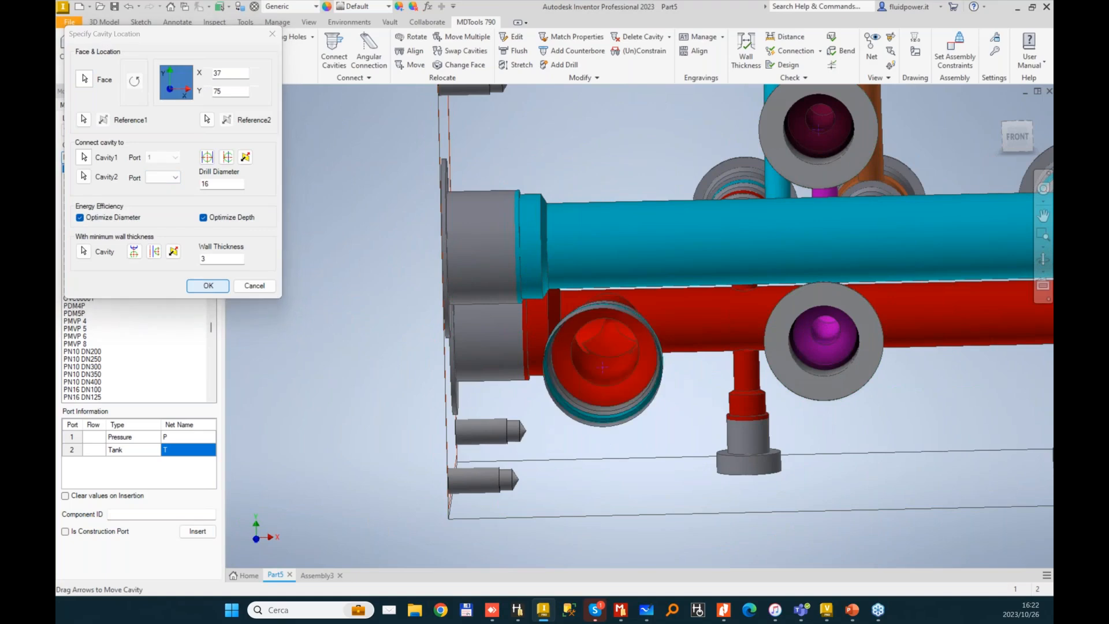
{"action": "middle_click_drag", "start_coordinate": [330, 292], "coordinate": [445, 148], "text": "shift"}
- Add an XG14 construction port PLUG4 with a 9 mm drill to the RV cavity's tank port 2, and stretch its drill to depth 84
{"action": "left_click", "coordinate": [174, 55]}
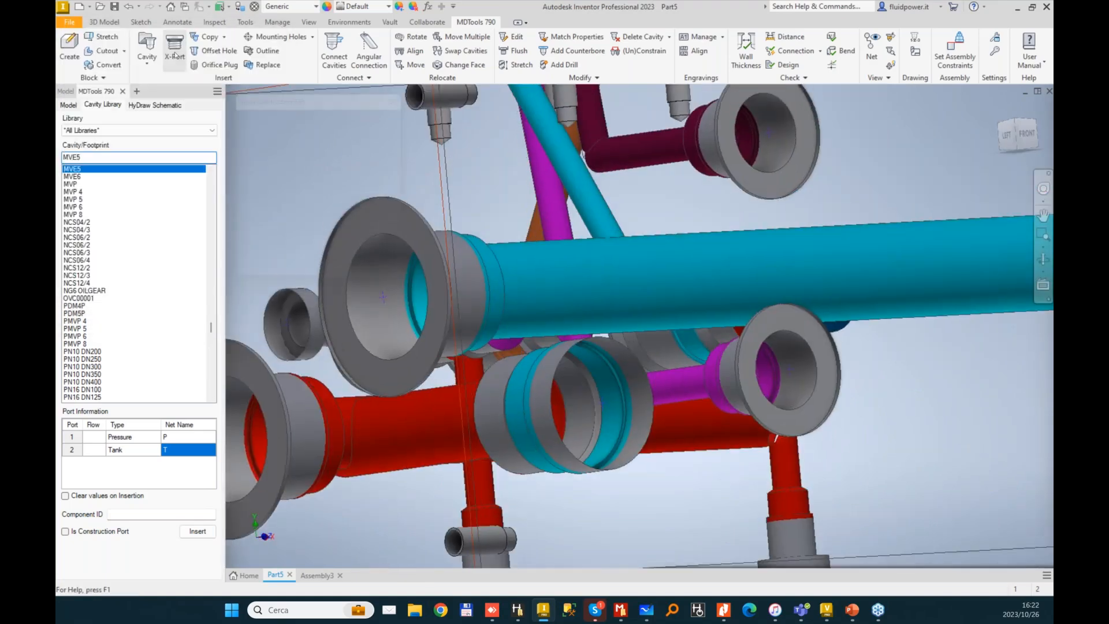
{"action": "left_click", "coordinate": [591, 355]}
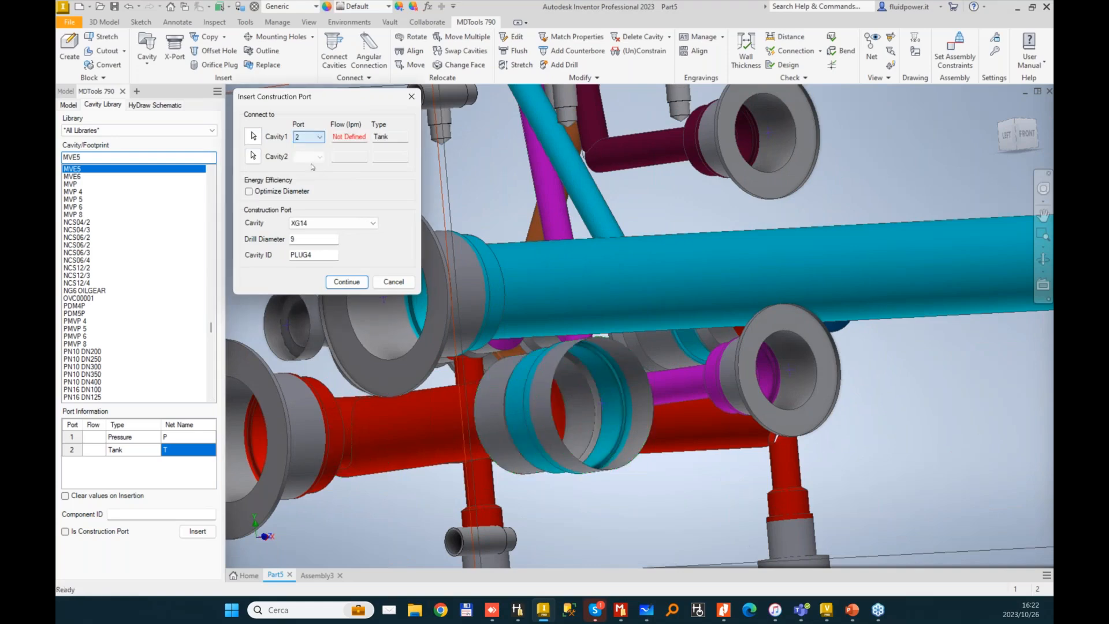
{"action": "left_click", "coordinate": [337, 283]}
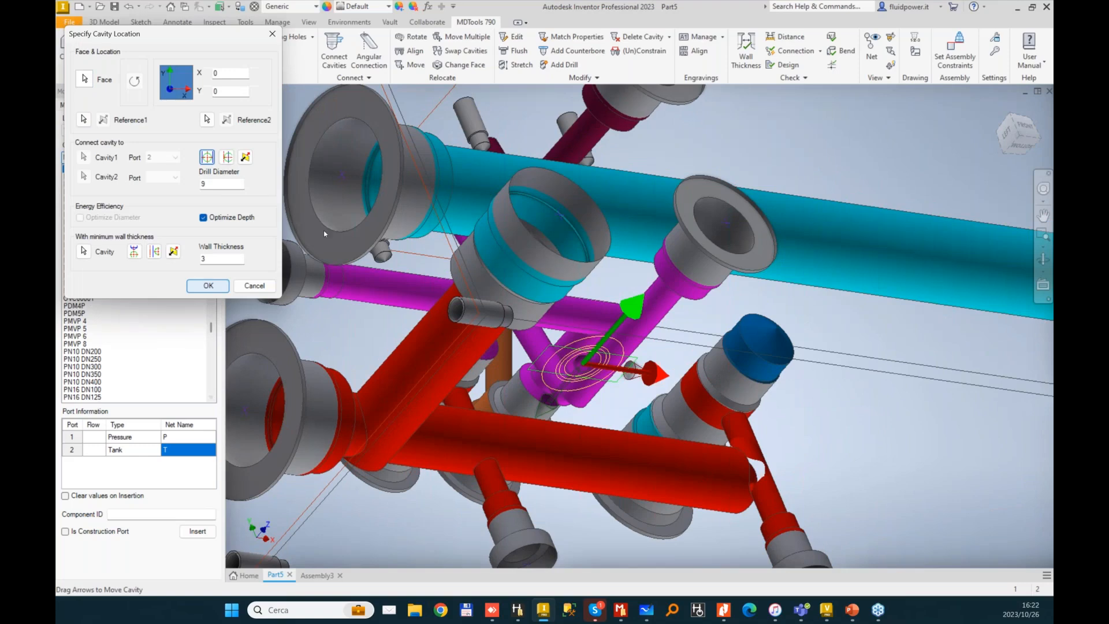
{"action": "left_click", "coordinate": [525, 67]}
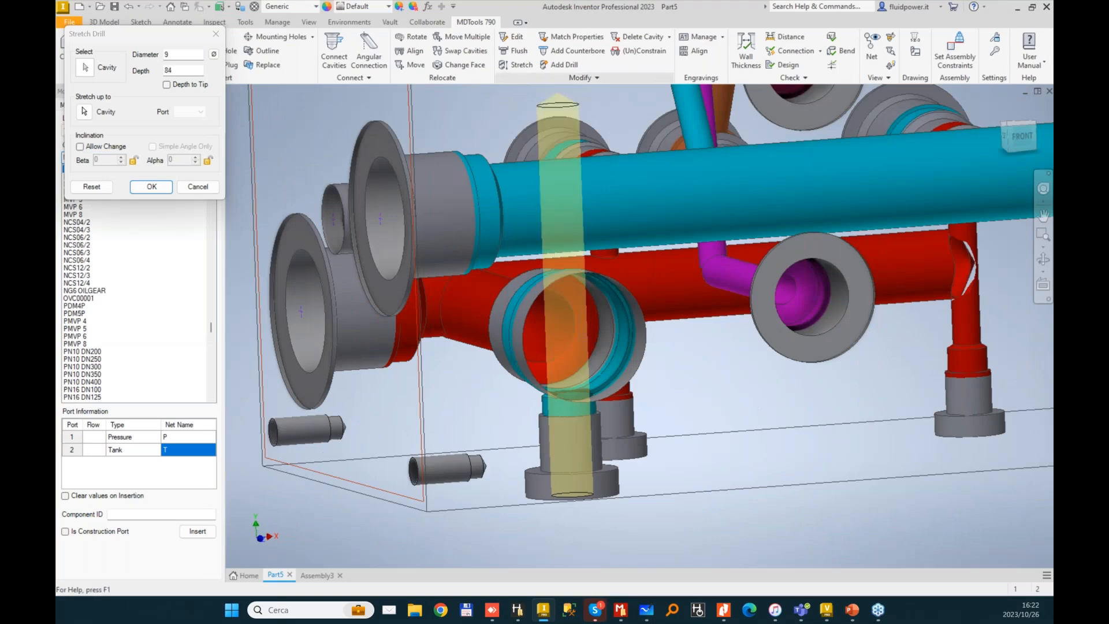
{"action": "left_click", "coordinate": [152, 187]}
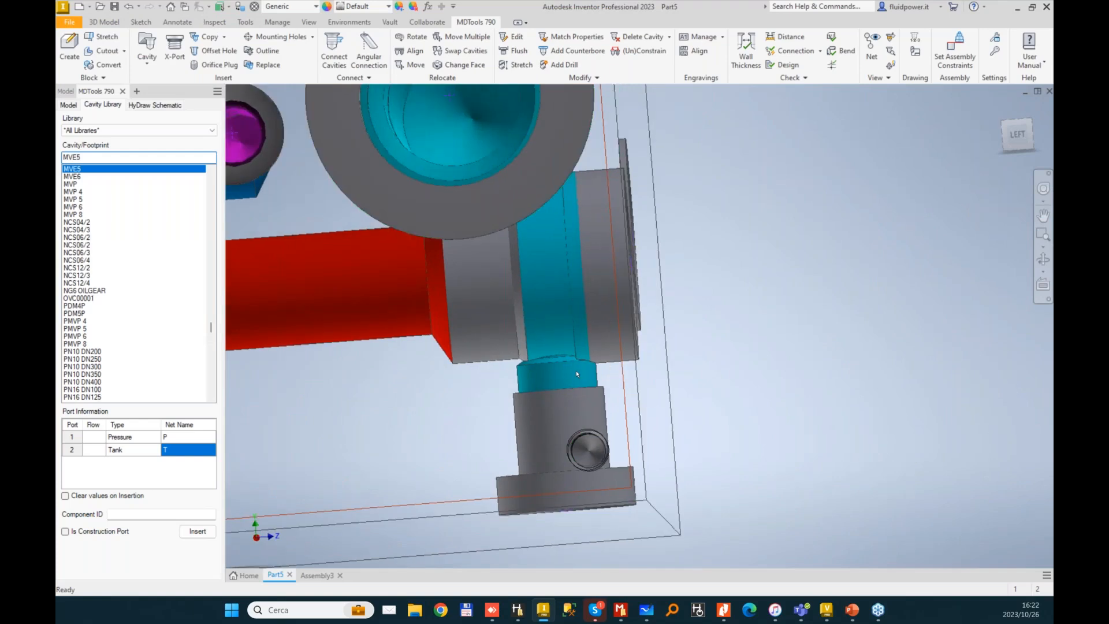
- Replace construction port PLUG4 with an XG18 plug, retaining drill diameter and drill depth but not spot face depth
{"action": "left_click", "coordinate": [269, 66]}
{"action": "left_click", "coordinate": [525, 148]}
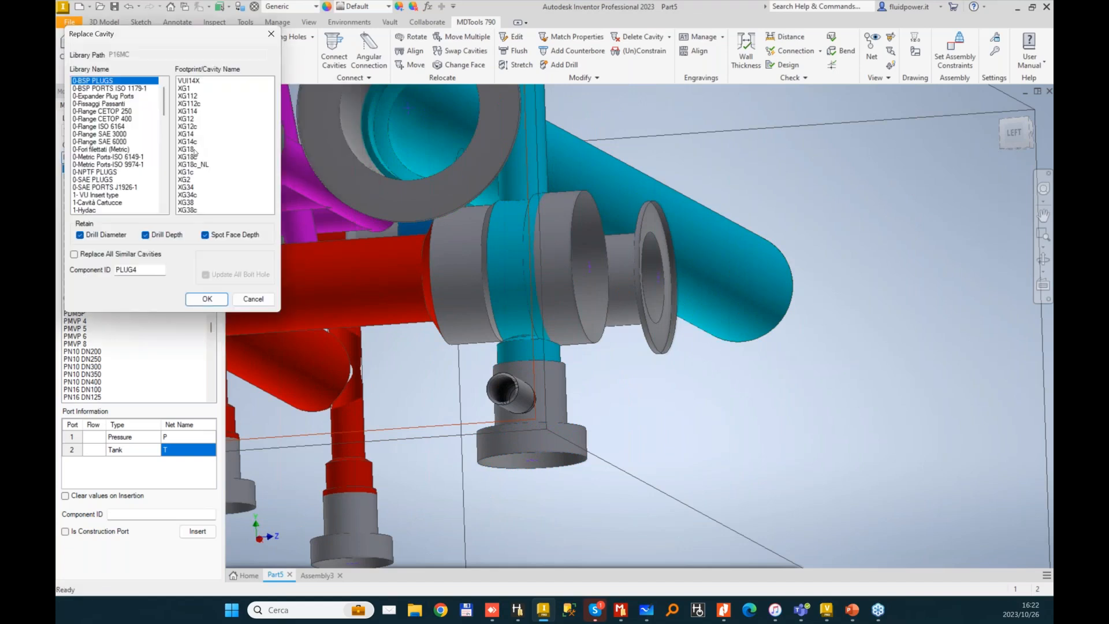
{"action": "left_click", "coordinate": [194, 150]}
{"action": "left_click", "coordinate": [205, 235]}
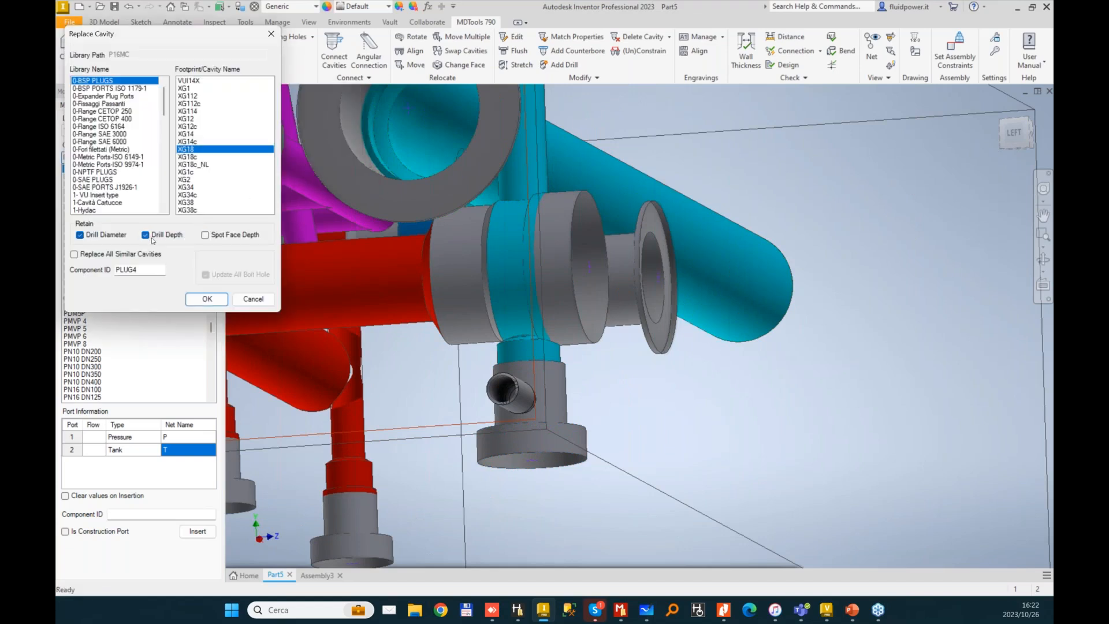
{"action": "left_click", "coordinate": [202, 299]}
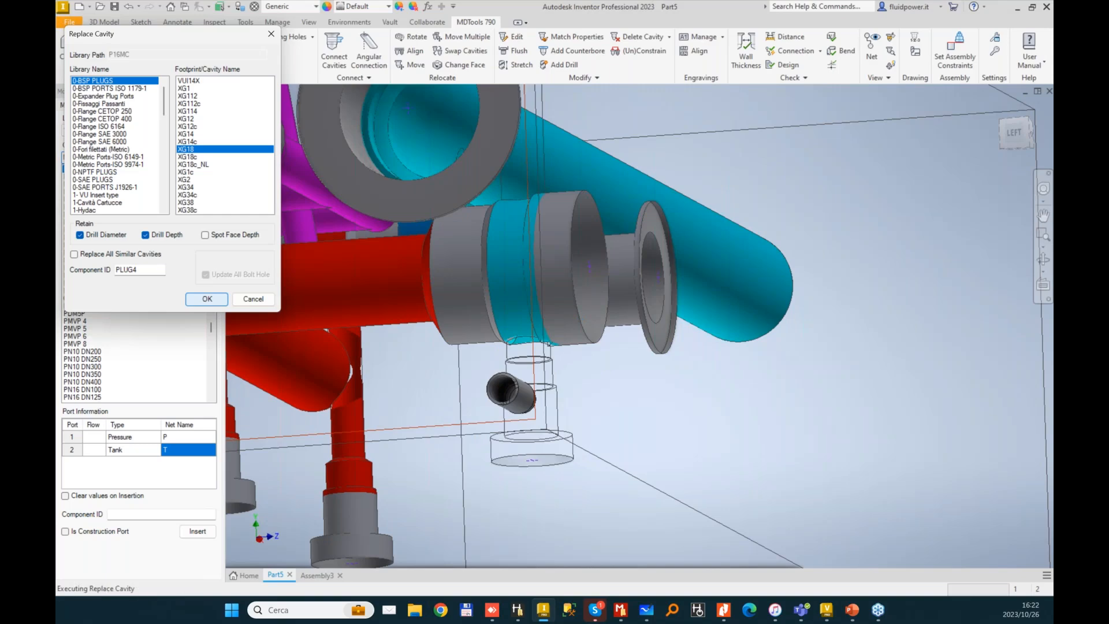
- Align the back-face cartridge cavity nearest the P and T ports with the RV cavity's vertical tank plug drill
{"action": "scroll", "coordinate": [530, 233], "scroll_direction": "down", "scroll_amount": 3}
{"action": "middle_click_drag", "start_coordinate": [529, 233], "coordinate": [455, 345], "text": "shift"}
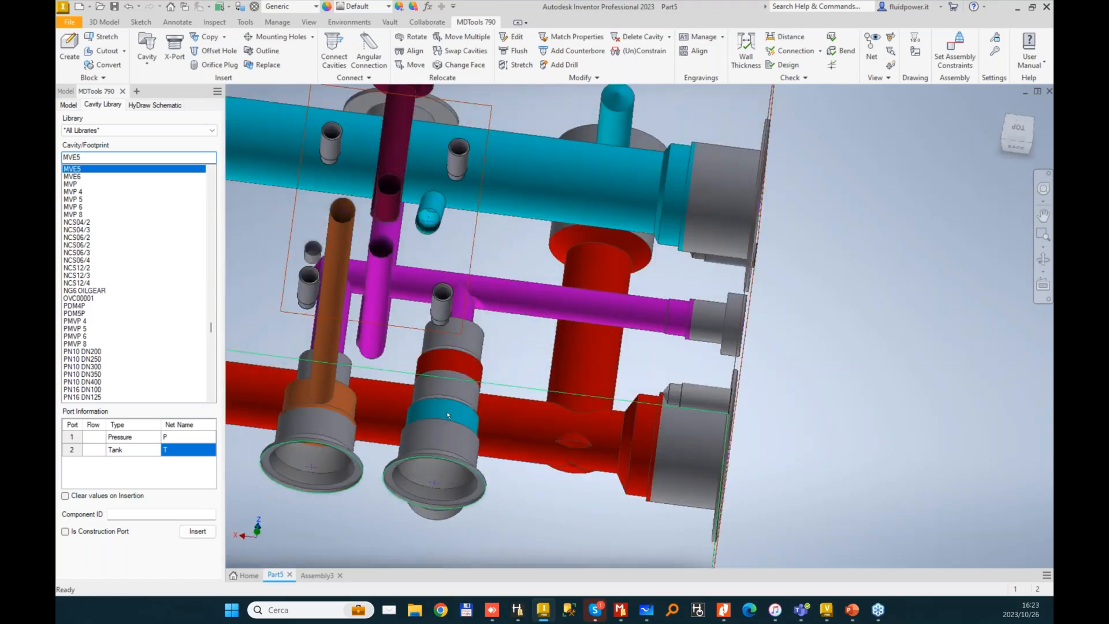
{"action": "scroll", "coordinate": [606, 323], "scroll_direction": "down", "scroll_amount": 2}
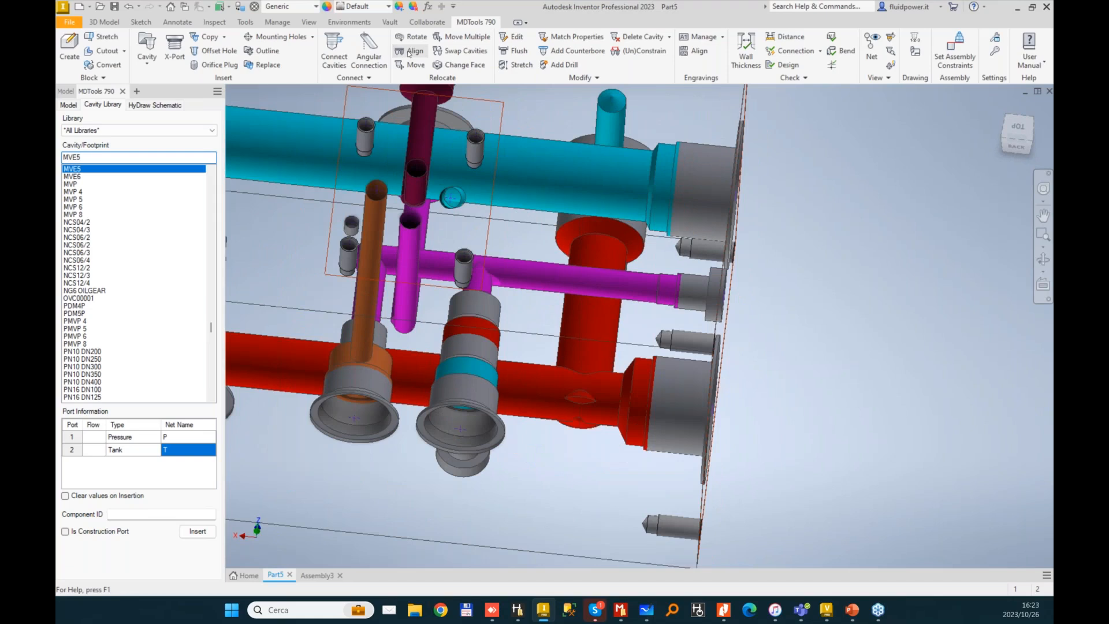
{"action": "left_click", "coordinate": [408, 54]}
{"action": "left_click", "coordinate": [469, 382]}
{"action": "left_click", "coordinate": [613, 130]}
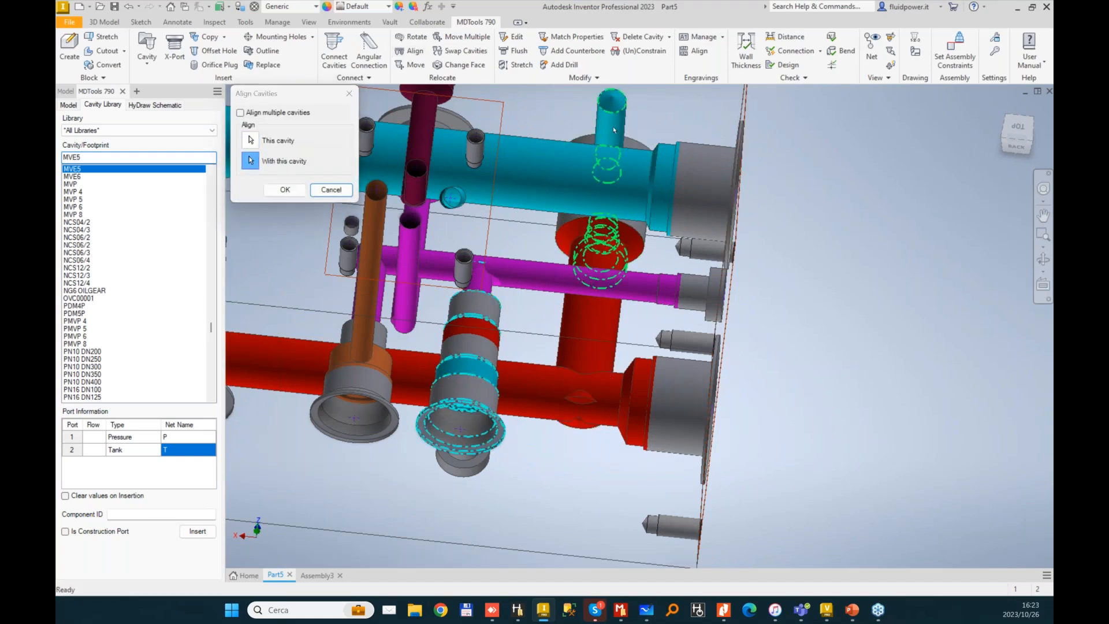
{"action": "left_click", "coordinate": [284, 190]}
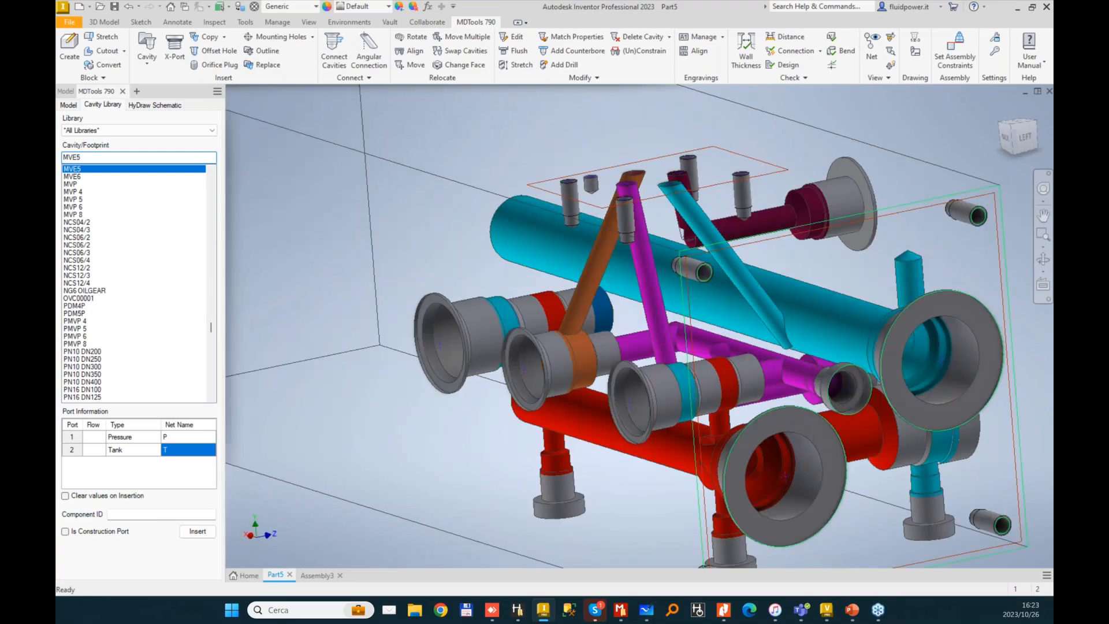
- Add construction port PLUG5 with a 6 mm drill from the block's upper face to tank port 3 of the aligned cartridge cavity
{"action": "left_click", "coordinate": [180, 48]}
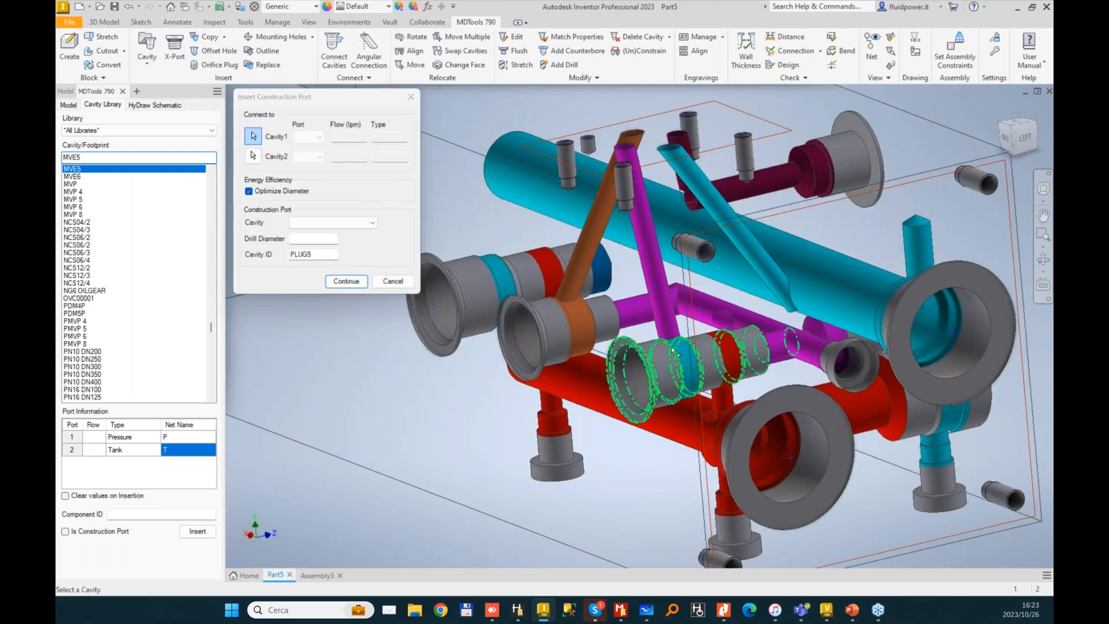
{"action": "left_click", "coordinate": [674, 350]}
{"action": "left_click", "coordinate": [566, 187]}
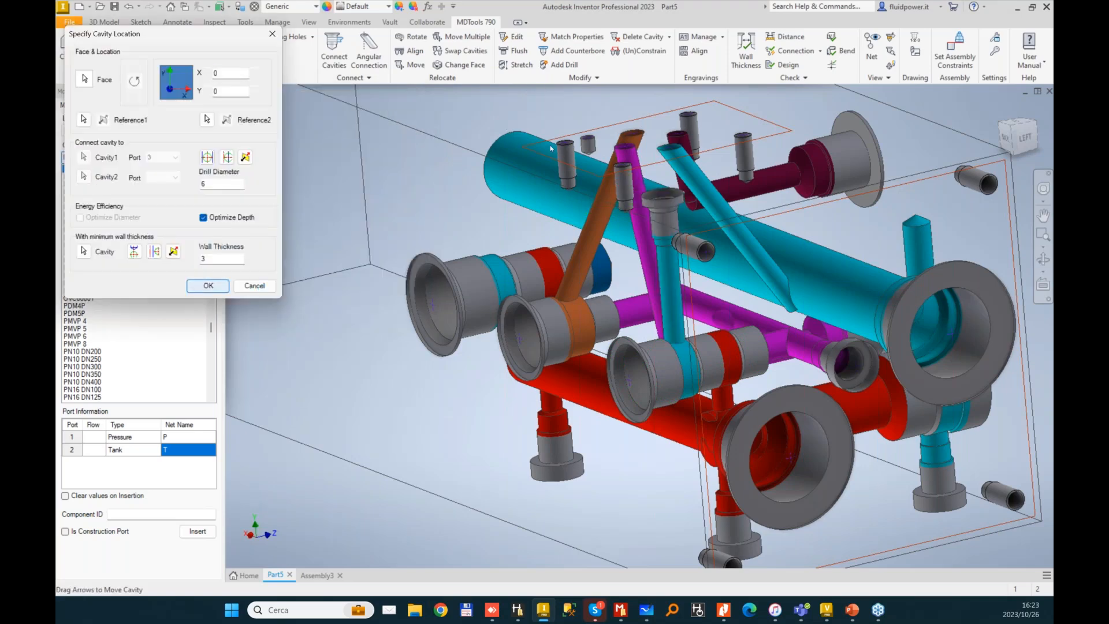
{"action": "key", "text": "Return"}
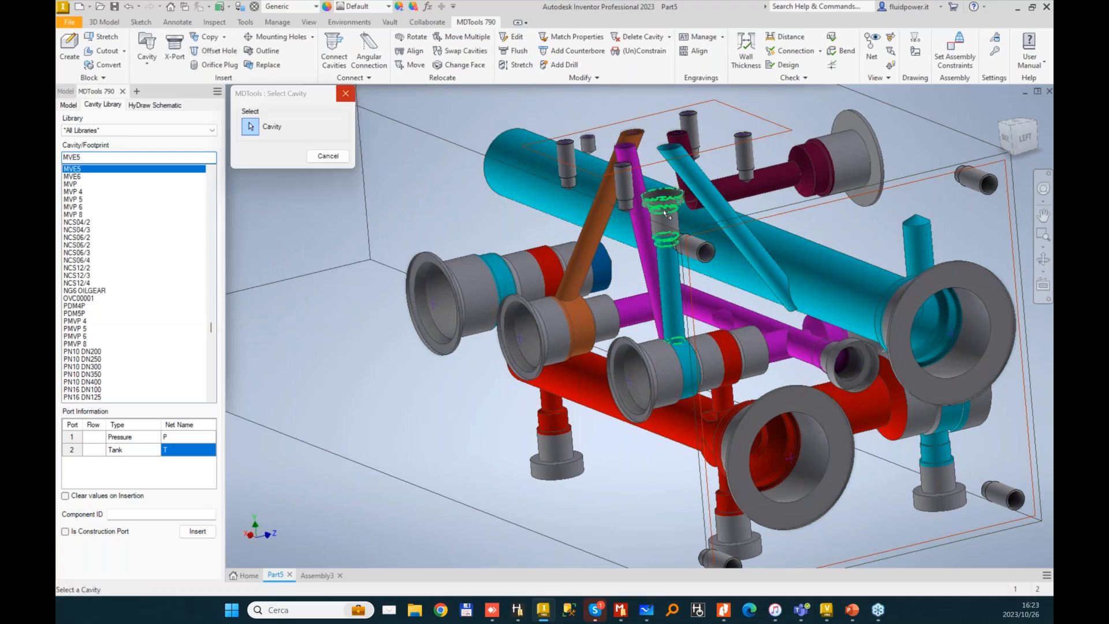
- Copy the PLUG5 cavity onto the cartridge face at X 0, Y 26 with a 6 mm drill, connecting the cyan tank drills
{"action": "left_click", "coordinate": [662, 209]}
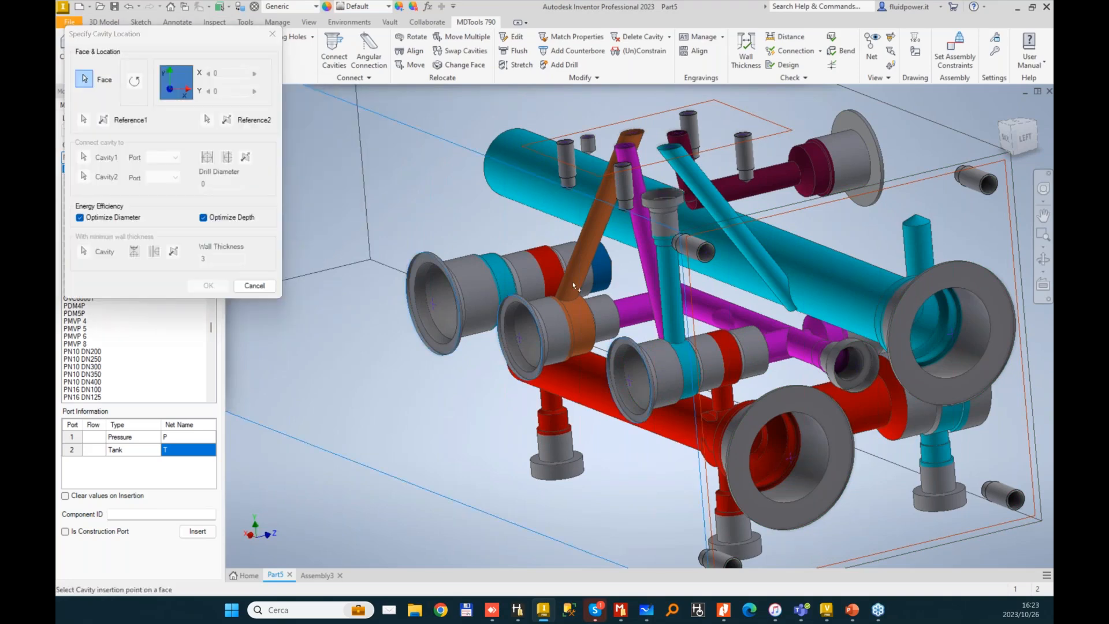
{"action": "left_click", "coordinate": [575, 286]}
{"action": "left_click", "coordinate": [668, 211]}
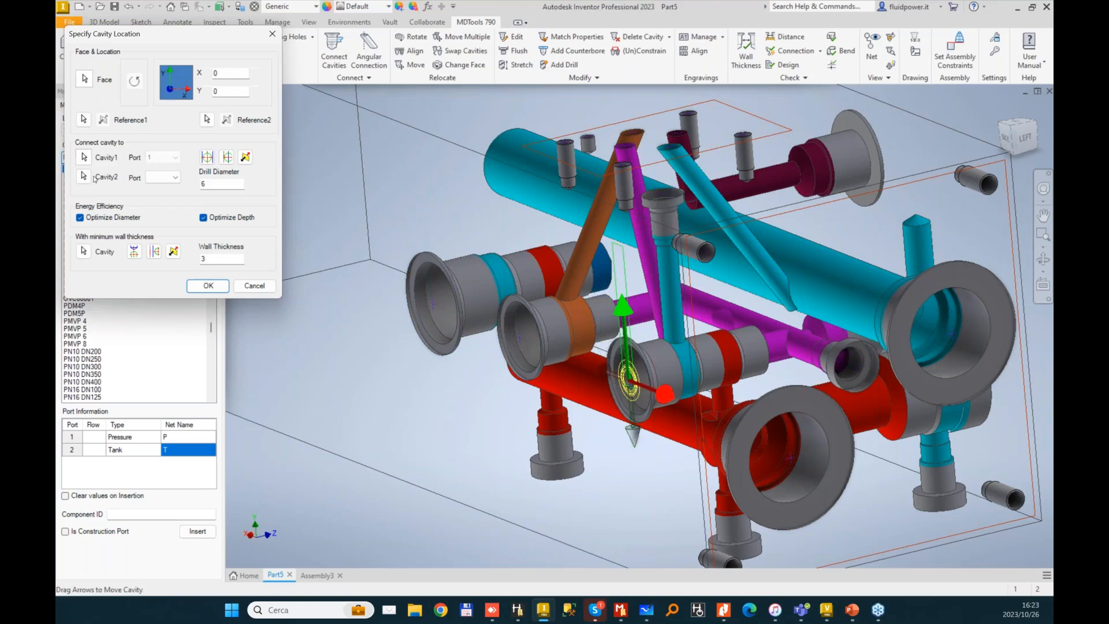
{"action": "left_click", "coordinate": [880, 226]}
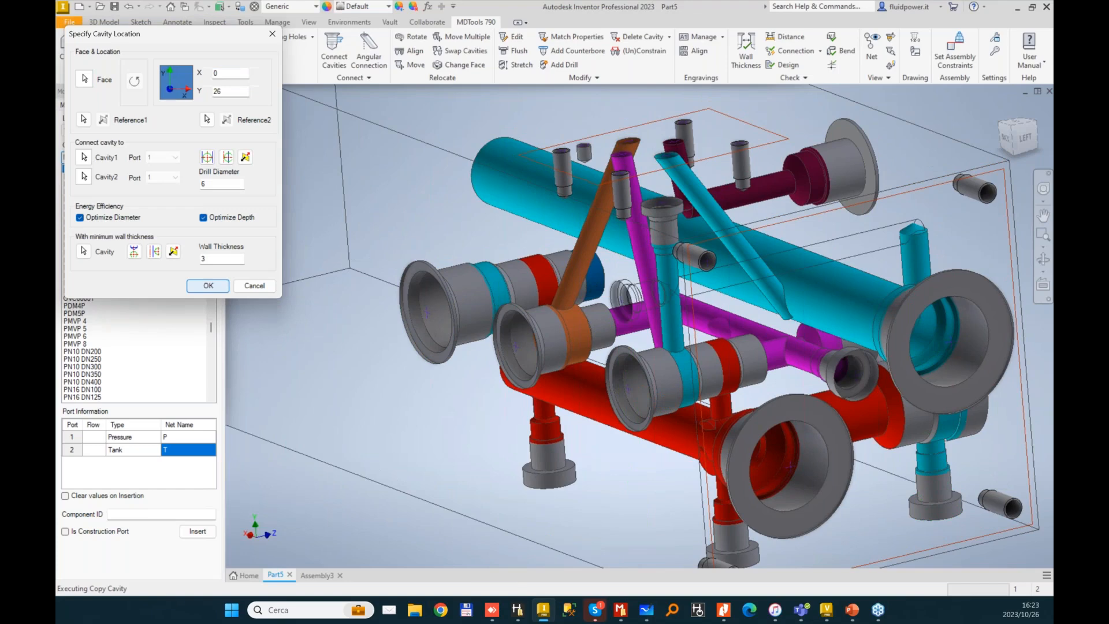
- Place the copied PLUG5 cavity and remove 20 mm of block length at cutting plane location 64
{"action": "left_click", "coordinate": [208, 286]}
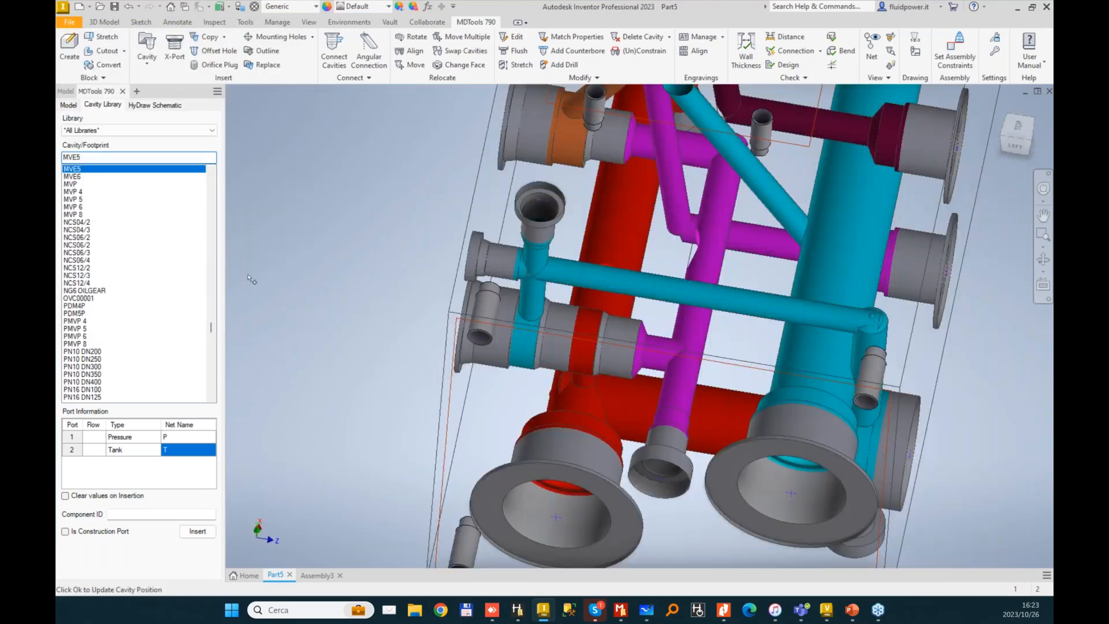
{"action": "left_click", "coordinate": [70, 49]}
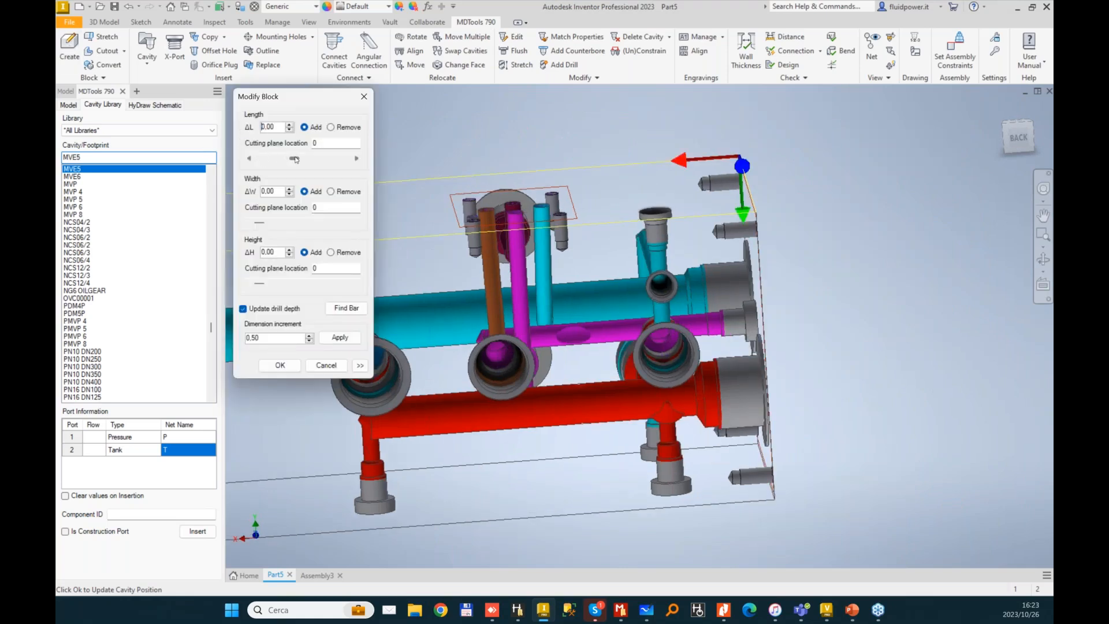
{"action": "left_click_drag", "start_coordinate": [291, 160], "coordinate": [276, 163]}
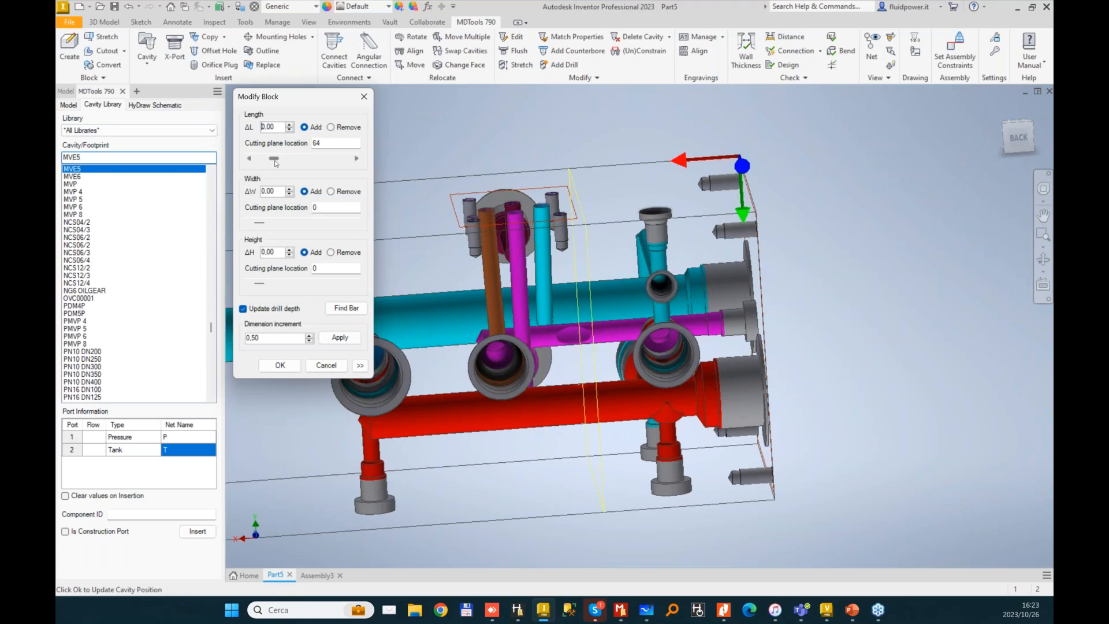
{"action": "left_click", "coordinate": [331, 128]}
{"action": "double_click", "coordinate": [269, 127]}
{"action": "type", "text": "20"}
{"action": "key", "text": "Return"}
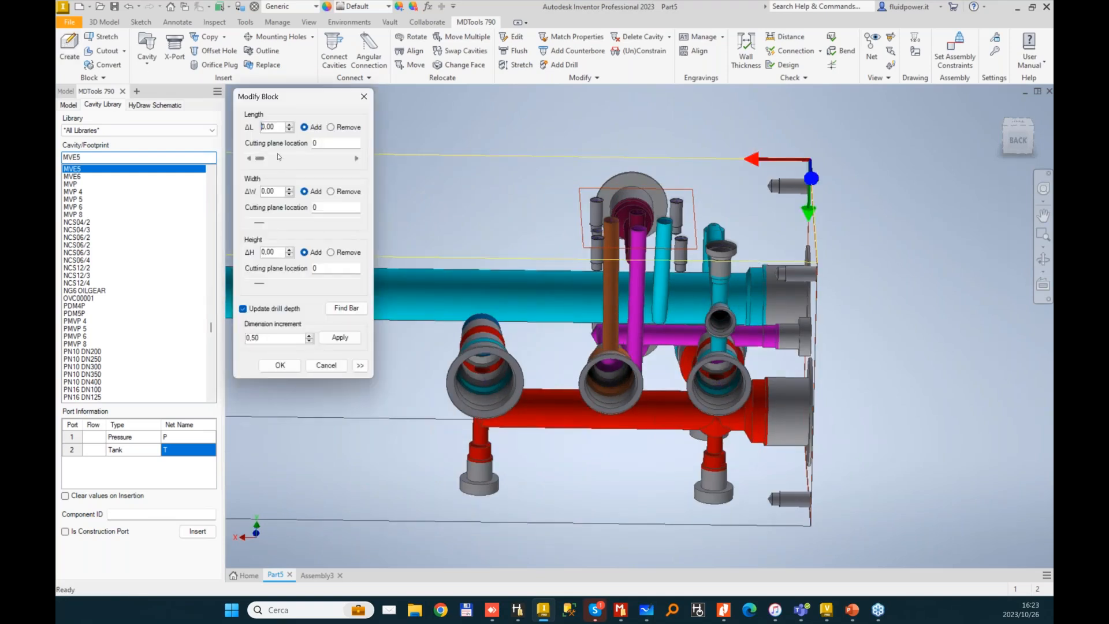
- Add 20 mm of block length at cutting plane location 116, between the middle and far cartridge cavities
{"action": "left_click_drag", "start_coordinate": [261, 157], "coordinate": [289, 156]}
{"action": "double_click", "coordinate": [268, 127]}
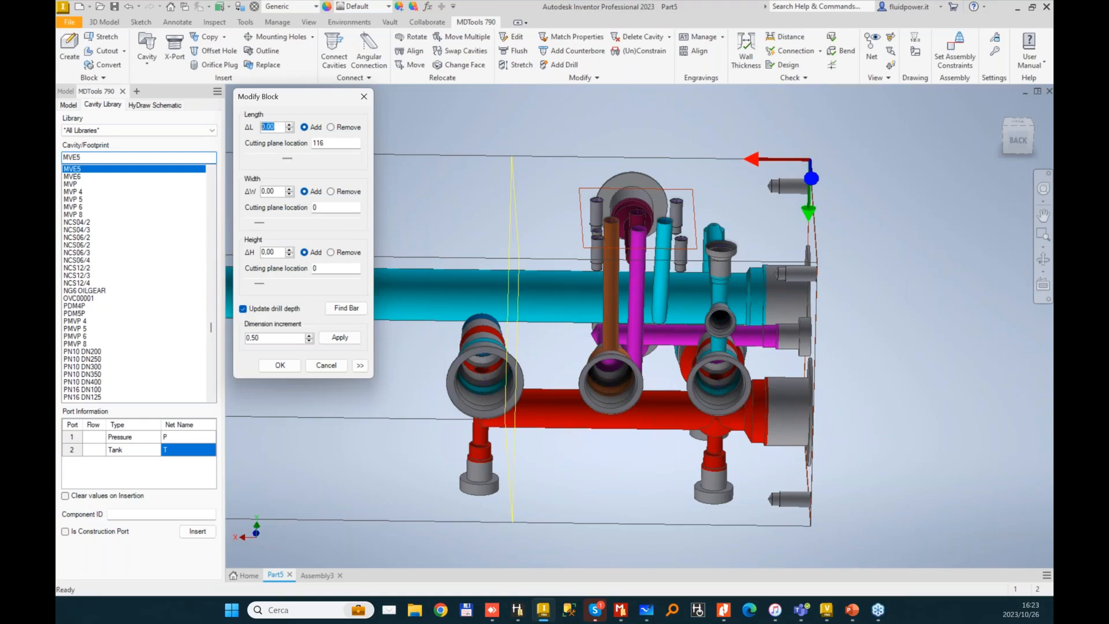
{"action": "type", "text": "20"}
{"action": "key", "text": "Return"}
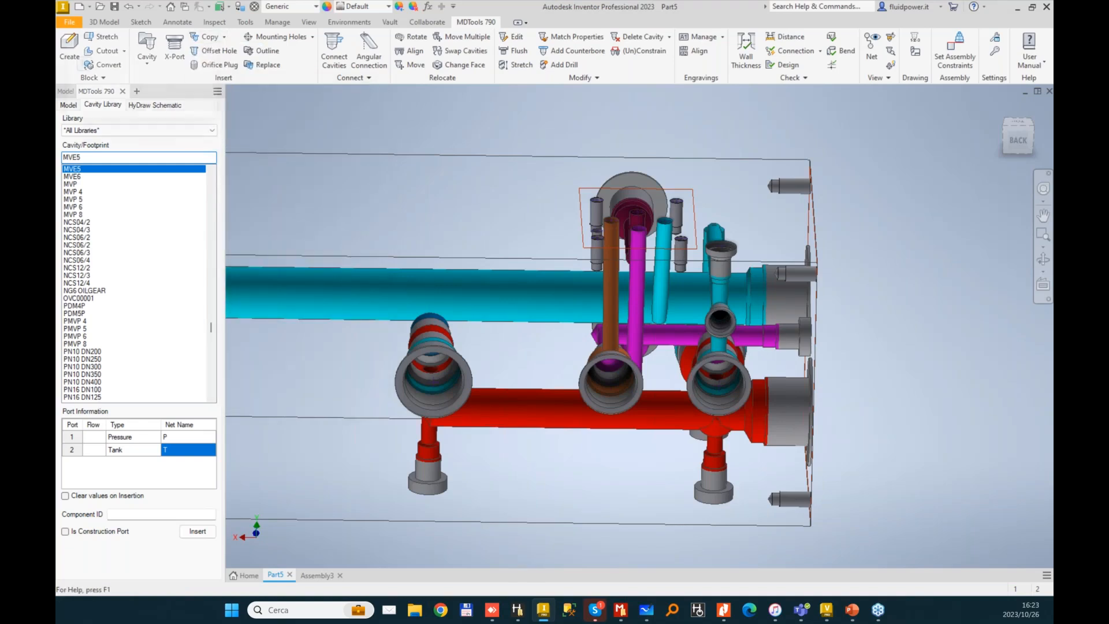
- Copy the valve footprint with its connected cartridge cavity and A and B ports as one new station, offset 50 mm in X
{"action": "middle_click_drag", "start_coordinate": [654, 93], "coordinate": [691, 269], "text": "shift"}
{"action": "left_click", "coordinate": [85, 88]}
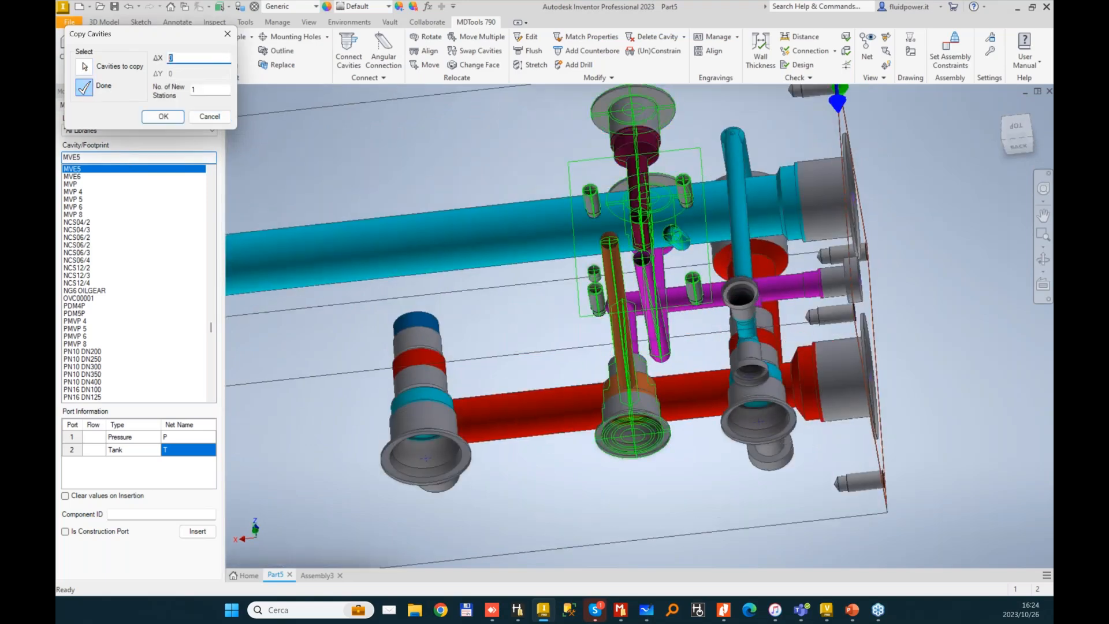
{"action": "key", "text": "Tab"}
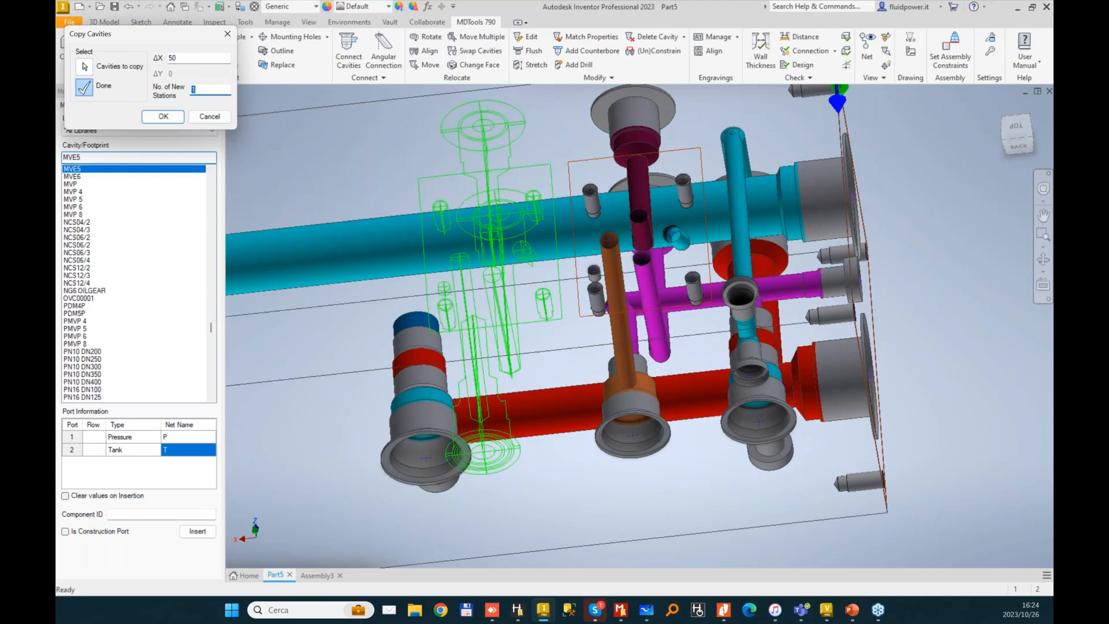
{"action": "key", "text": "Return"}
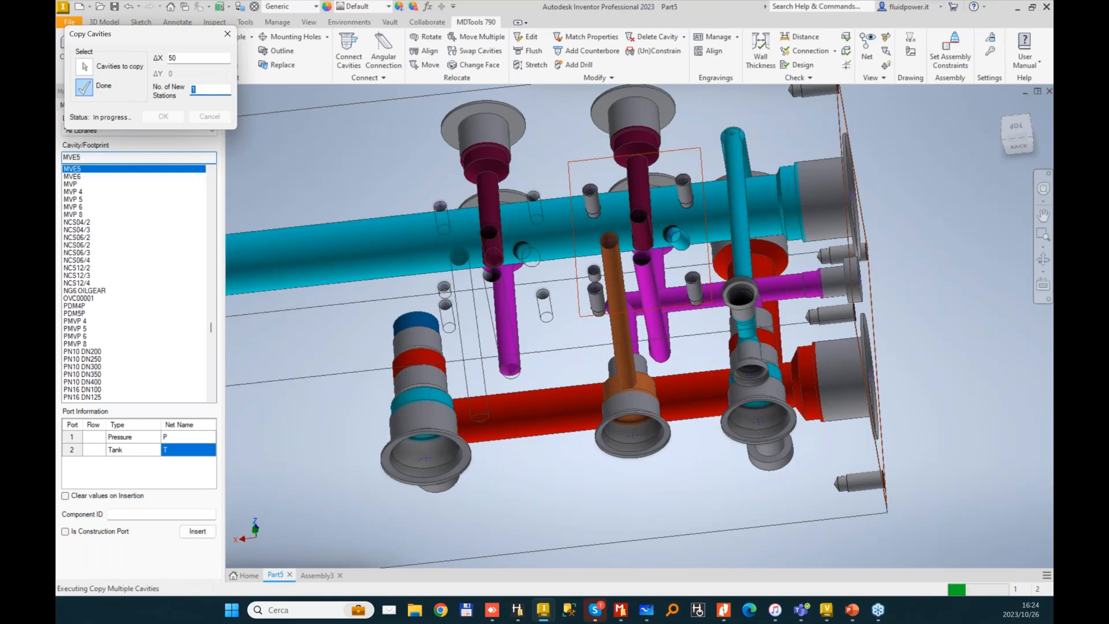
- Stretch the 8 mm magenta PR1 drill to a depth of 130 mm to reach the copied station's cartridge cavity
{"action": "middle_click_drag", "start_coordinate": [537, 219], "coordinate": [554, 312], "text": "shift"}
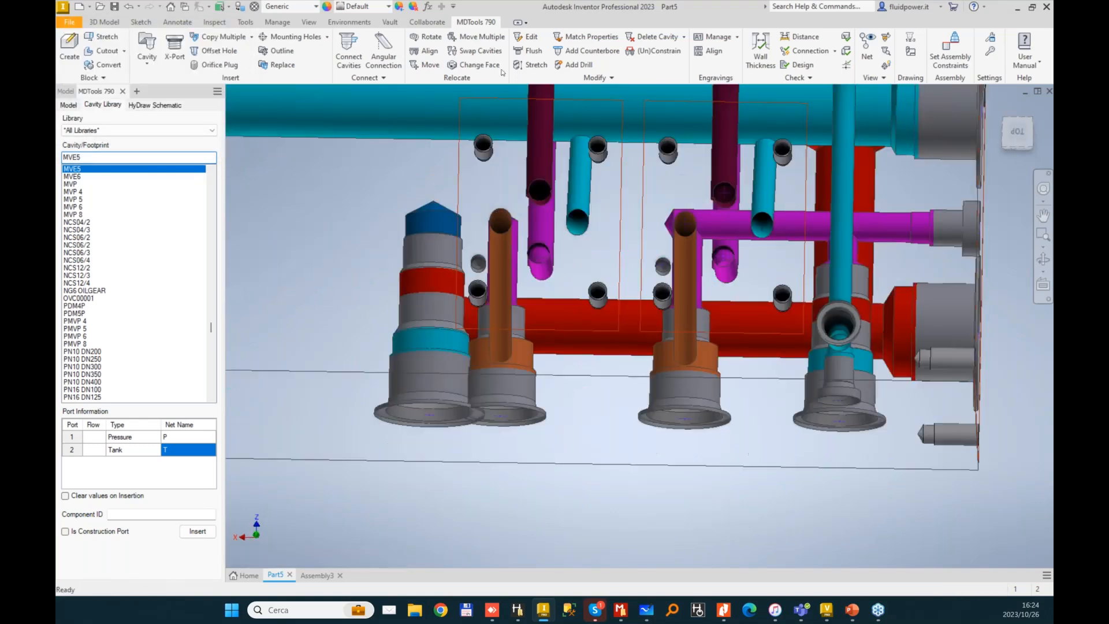
{"action": "left_click", "coordinate": [537, 65]}
{"action": "left_click", "coordinate": [728, 221]}
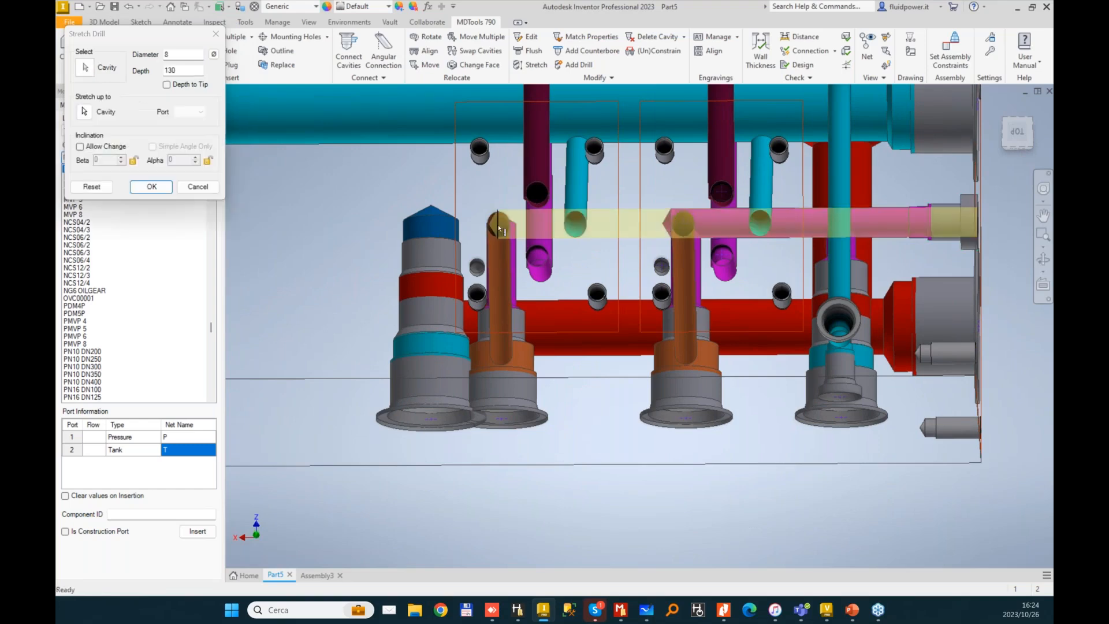
{"action": "left_click", "coordinate": [152, 186]}
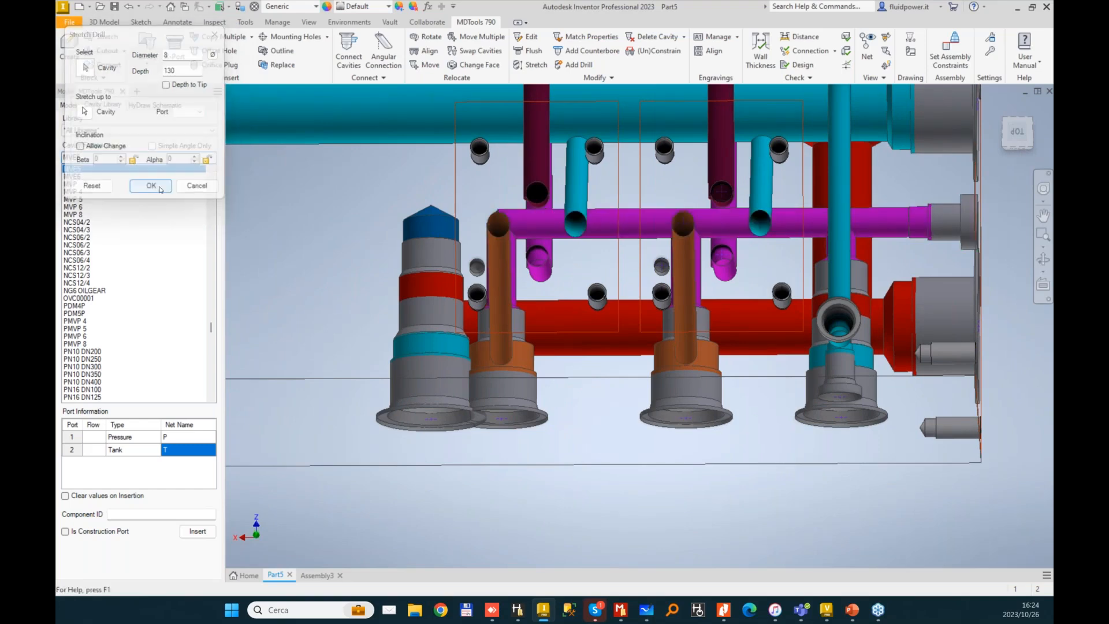
- Change the color of net PR1 to light yellow
{"action": "middle_click_drag", "start_coordinate": [543, 231], "coordinate": [598, 198], "text": "shift"}
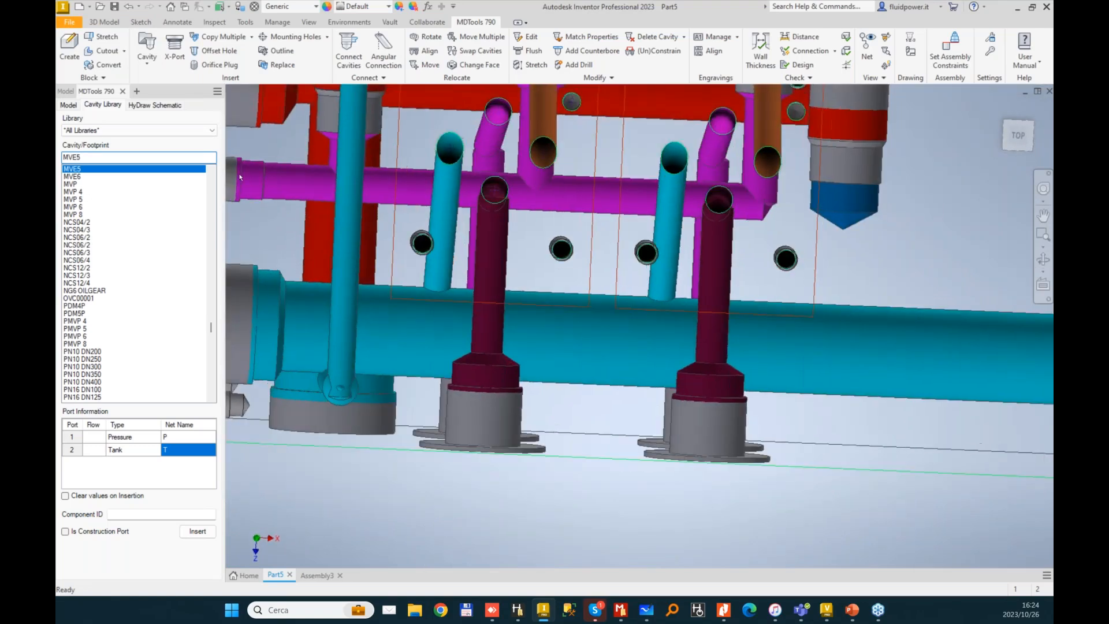
{"action": "left_click", "coordinate": [69, 104]}
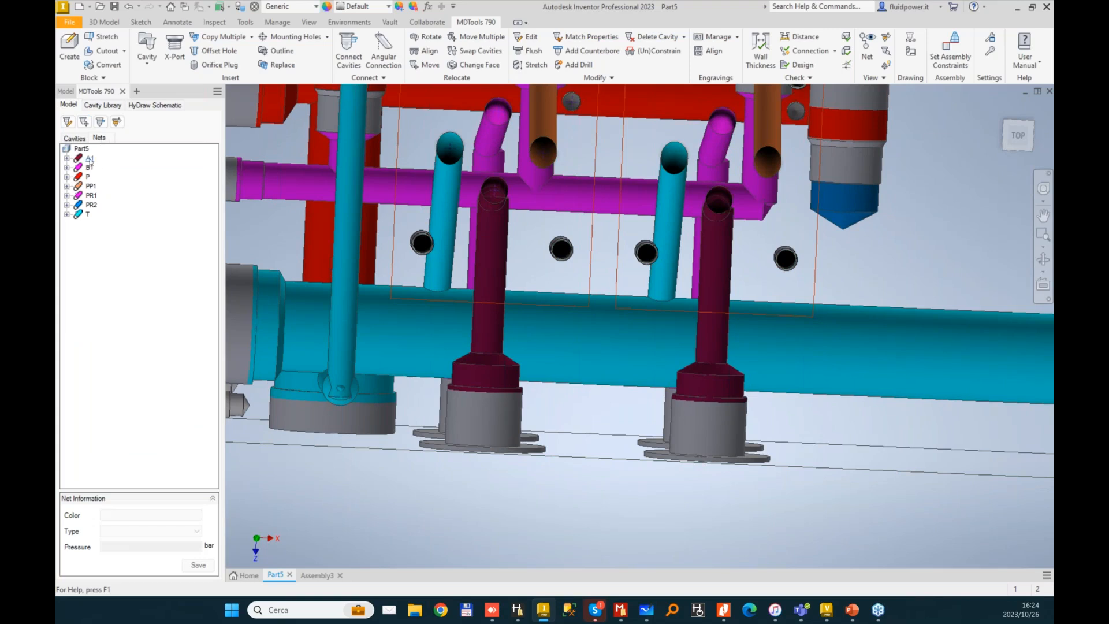
{"action": "right_click", "coordinate": [91, 196]}
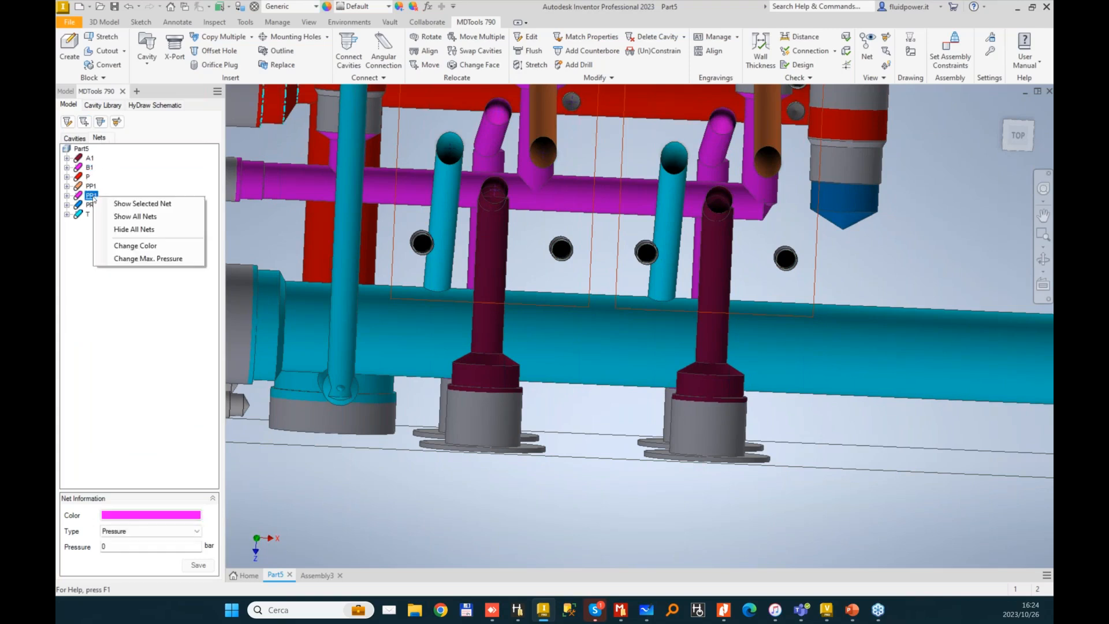
{"action": "left_click", "coordinate": [147, 246]}
{"action": "left_click", "coordinate": [515, 171]}
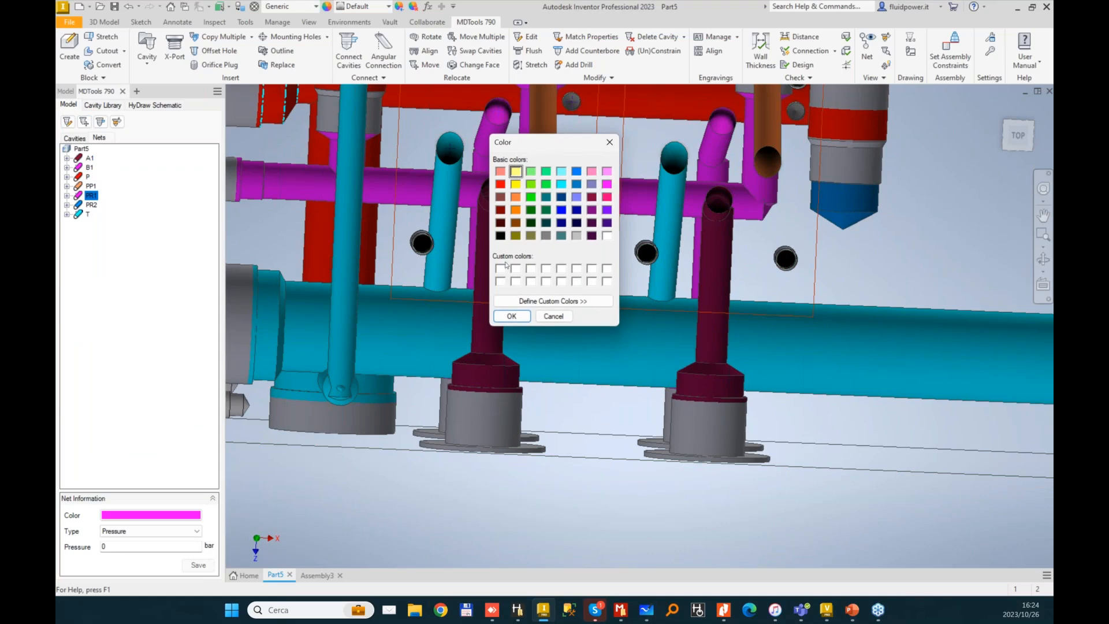
{"action": "left_click", "coordinate": [511, 317]}
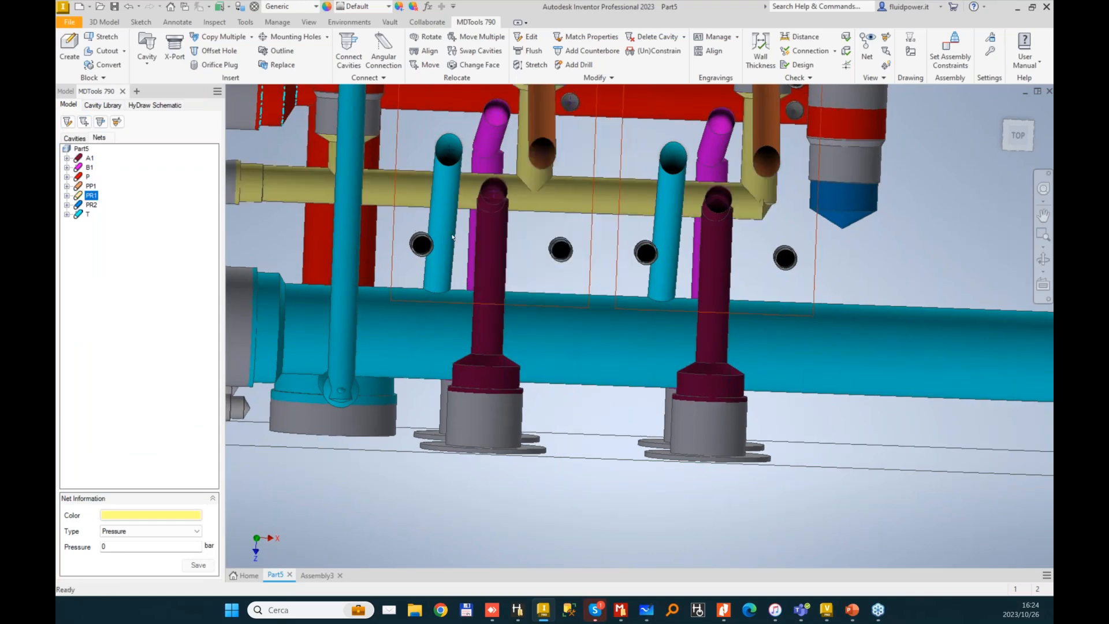
- Move the far cartridge cavity and its plug clear of the copied station in X, and stretch the red pressure drill to reach them
{"action": "middle_click_drag", "start_coordinate": [452, 237], "coordinate": [468, 214], "text": "shift"}
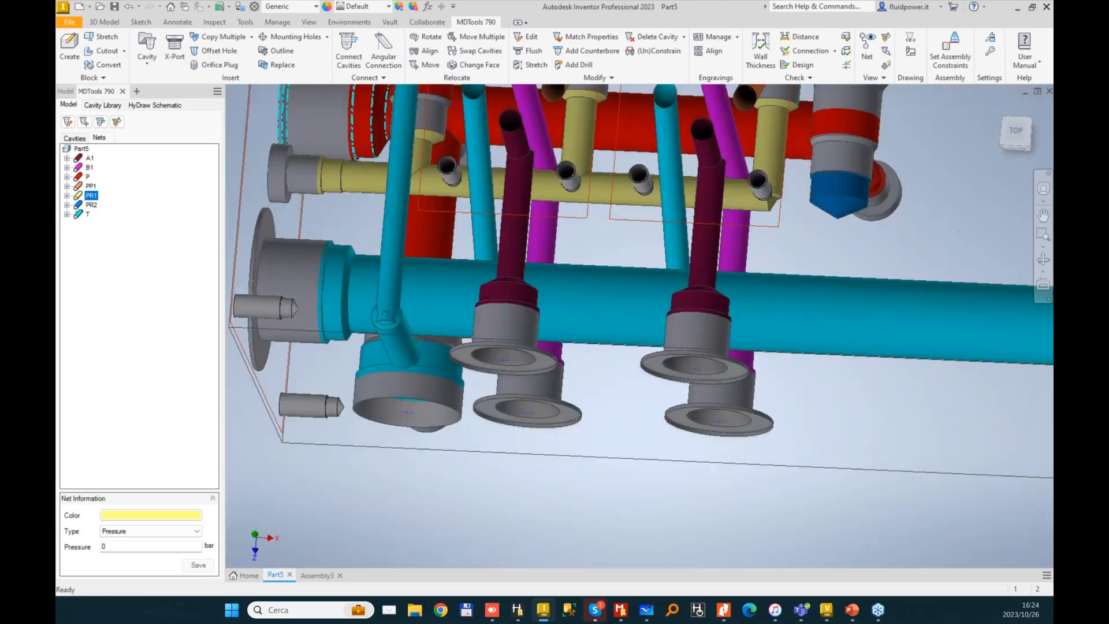
{"action": "middle_click_drag", "start_coordinate": [855, 184], "coordinate": [719, 291], "text": "shift"}
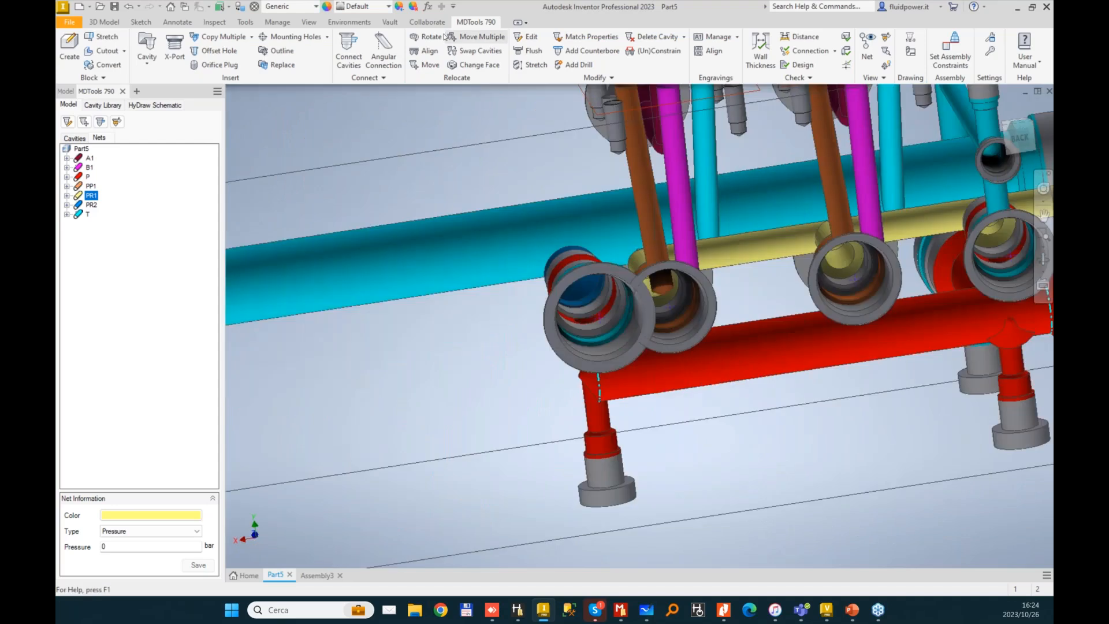
{"action": "left_click", "coordinate": [477, 37]}
{"action": "left_click", "coordinate": [612, 318]}
{"action": "left_click", "coordinate": [84, 88]}
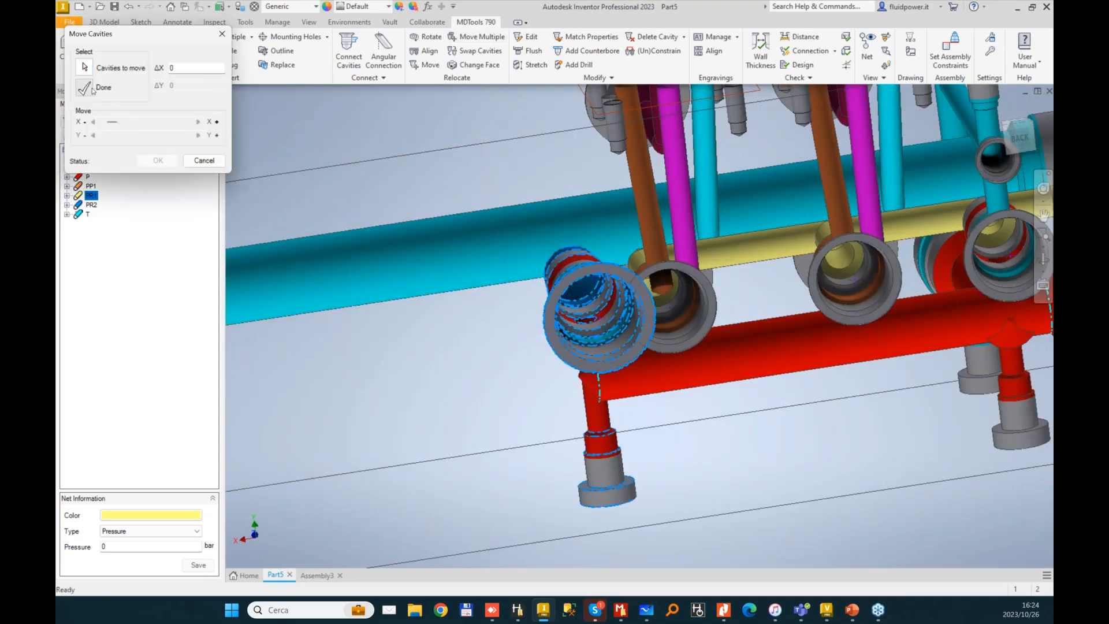
{"action": "left_click", "coordinate": [179, 124]}
{"action": "left_click", "coordinate": [179, 123]}
{"action": "left_click", "coordinate": [179, 123]}
{"action": "left_click", "coordinate": [156, 161]}
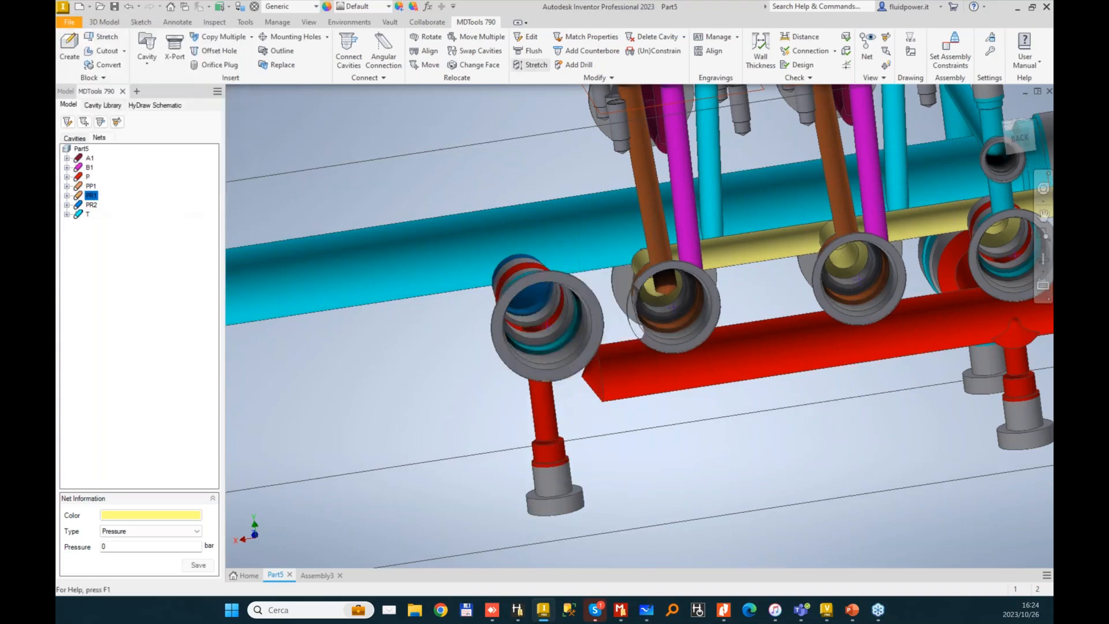
{"action": "left_click", "coordinate": [530, 64]}
{"action": "left_click", "coordinate": [151, 186]}
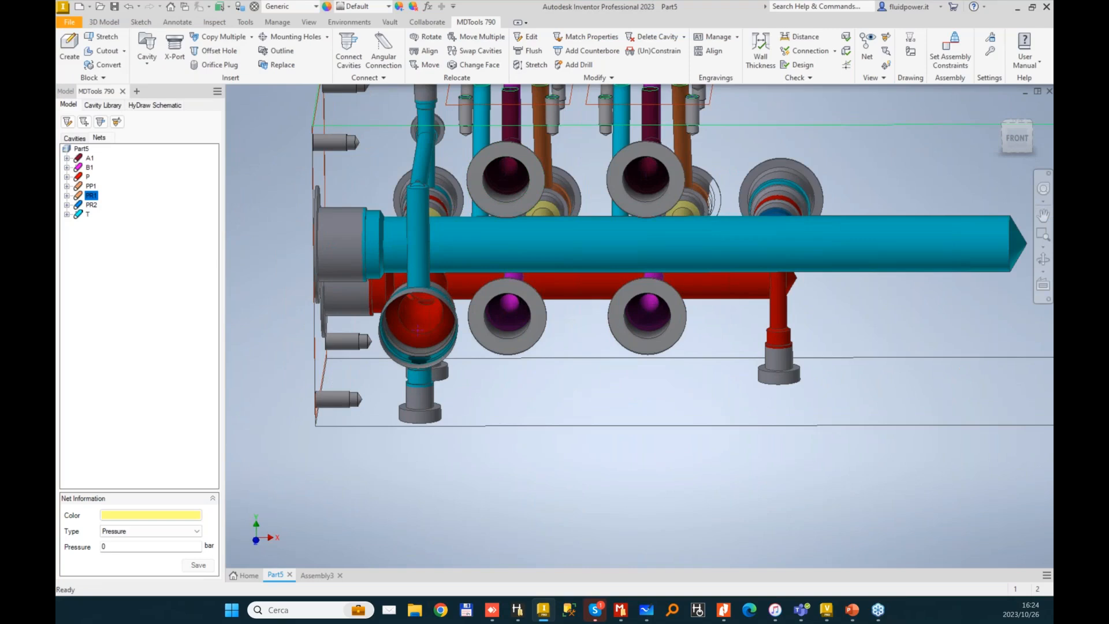
- Engrave a cosmetic A1 label 5 mm high at X 46, Y 8 beside the first upper port on the front face
{"action": "left_click", "coordinate": [714, 37]}
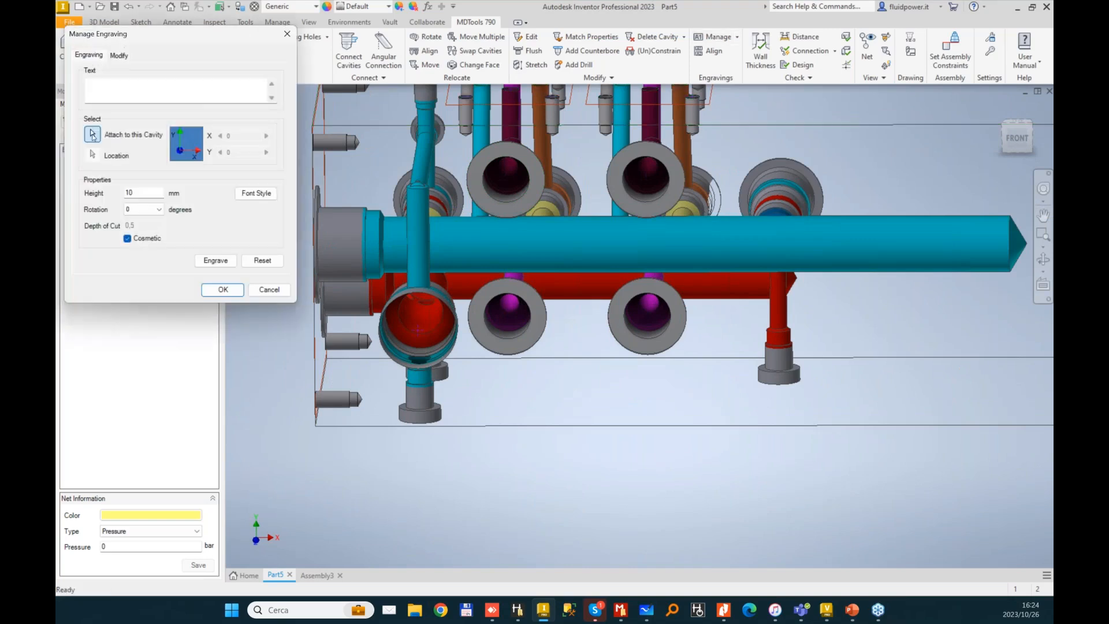
{"action": "left_click", "coordinate": [502, 173]}
{"action": "type", "text": "A1"}
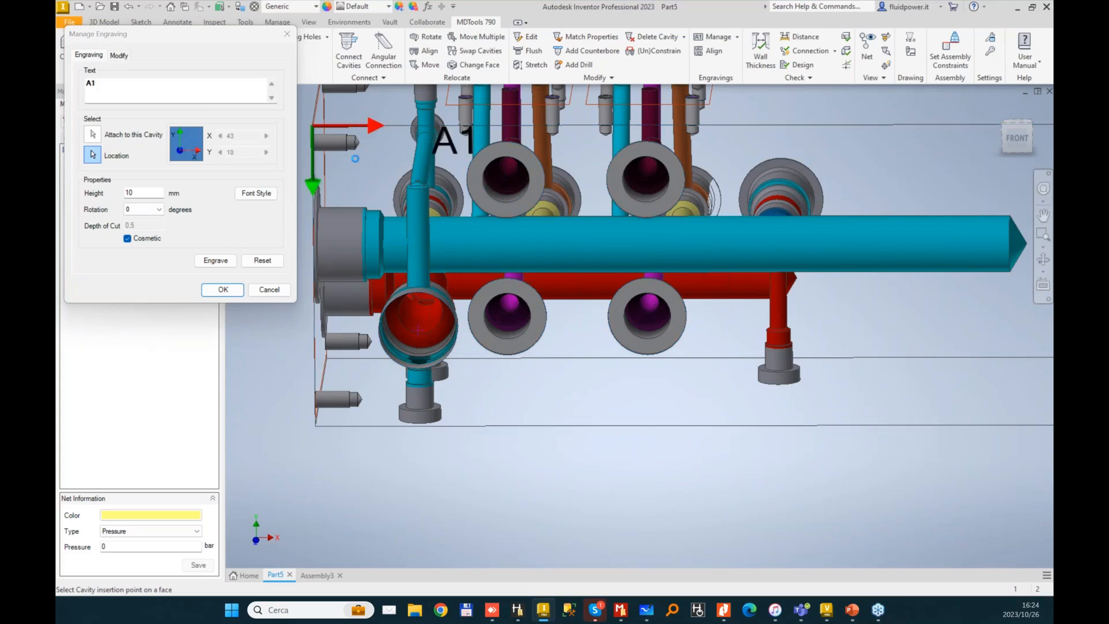
{"action": "double_click", "coordinate": [130, 192]}
{"action": "type", "text": "5"}
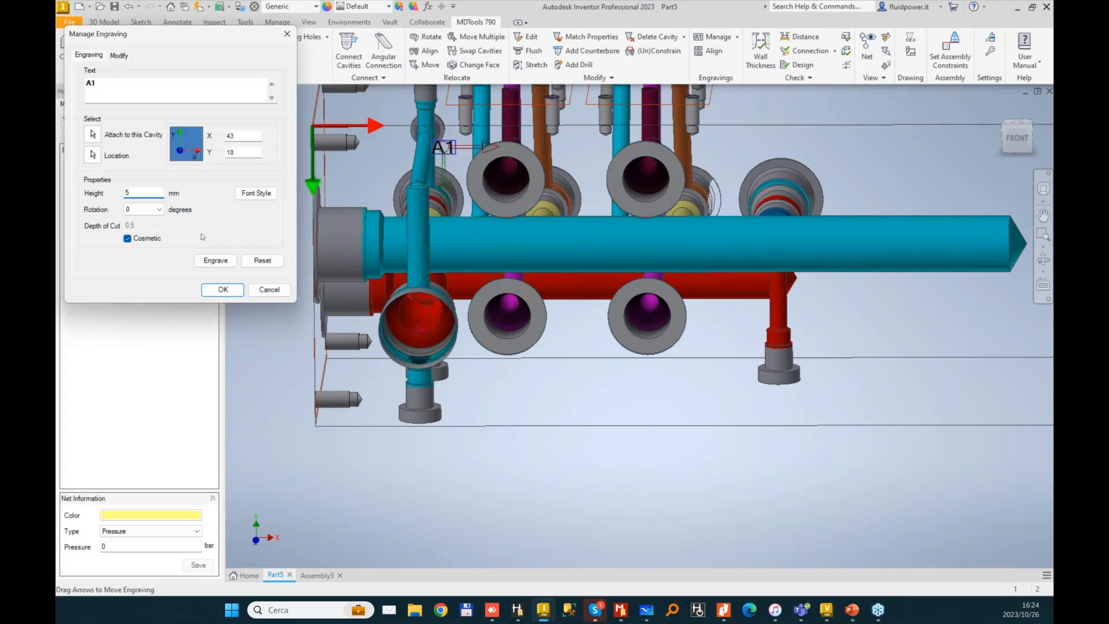
{"action": "left_click_drag", "start_coordinate": [444, 147], "coordinate": [454, 140]}
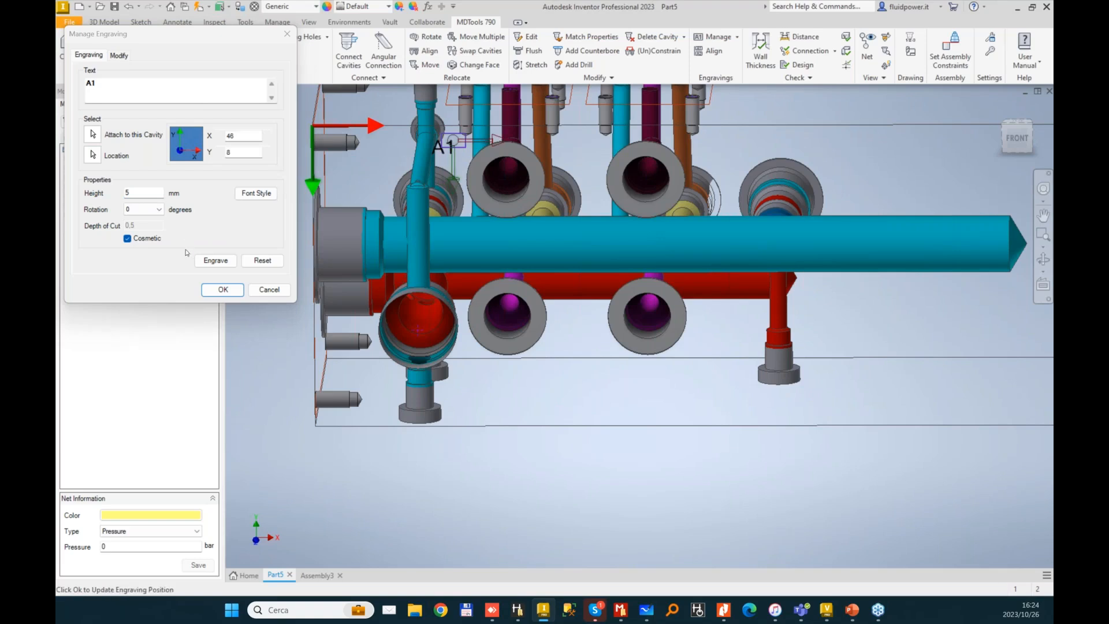
{"action": "left_click", "coordinate": [217, 256]}
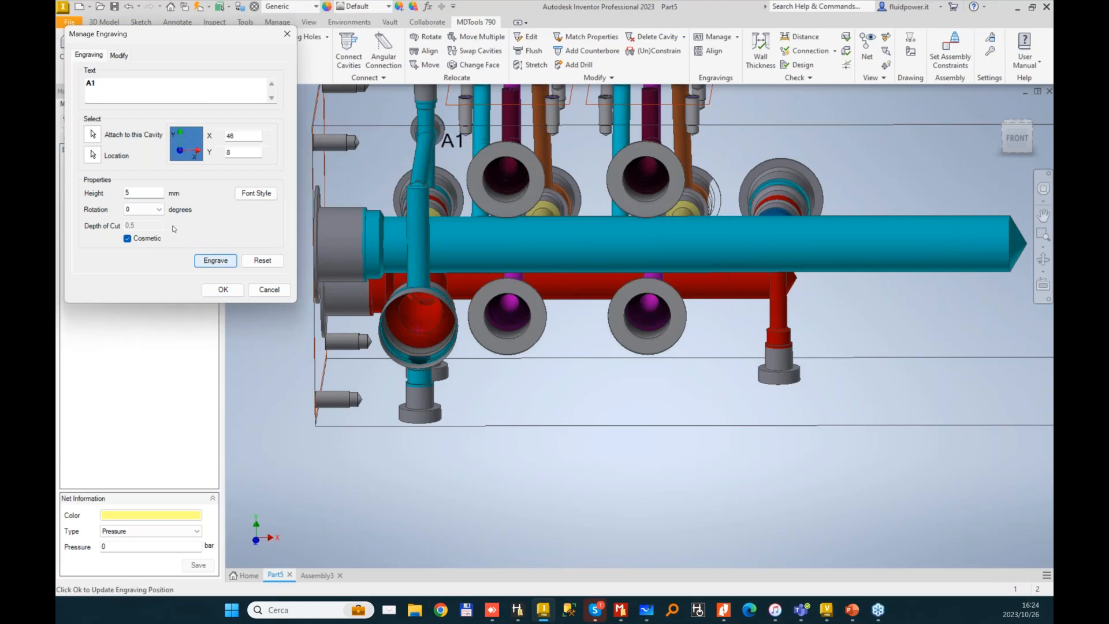
- Engrave a cosmetic B1 label 5 mm high at X 49, Y 94 below the first lower port on the front face
{"action": "left_click", "coordinate": [503, 360]}
{"action": "type", "text": "B1"}
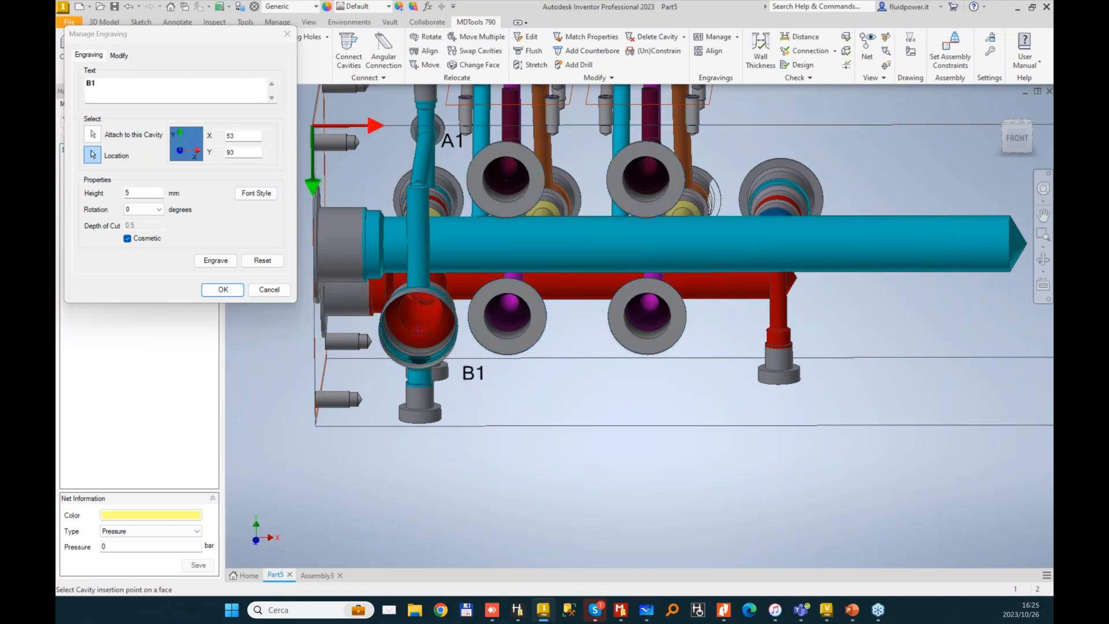
{"action": "left_click", "coordinate": [474, 377]}
{"action": "left_click_drag", "start_coordinate": [474, 377], "coordinate": [480, 374]}
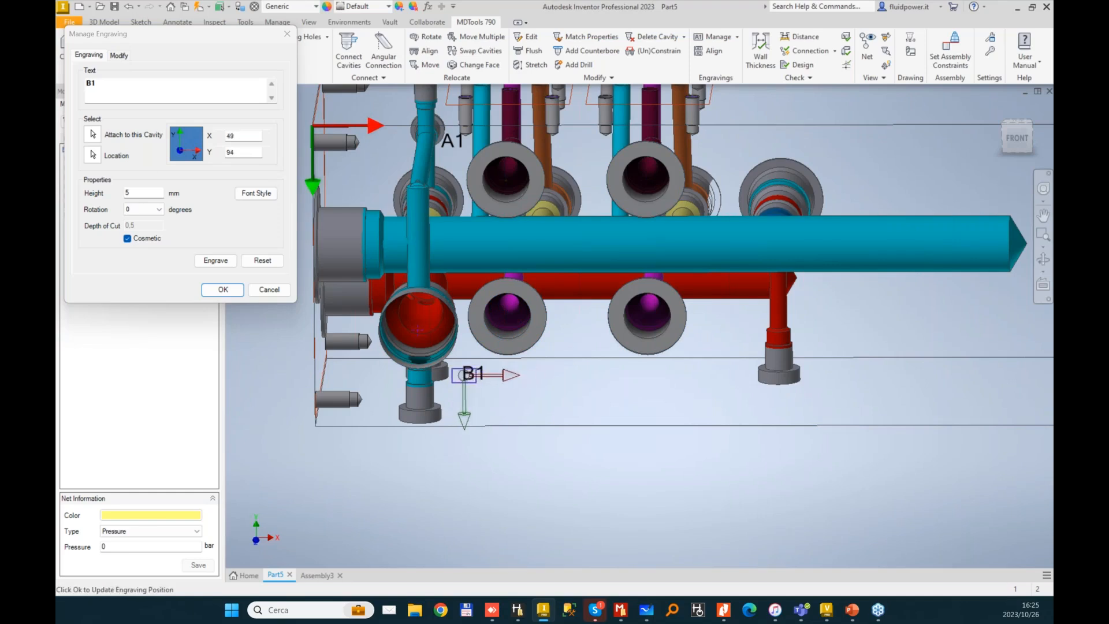
{"action": "left_click", "coordinate": [213, 262]}
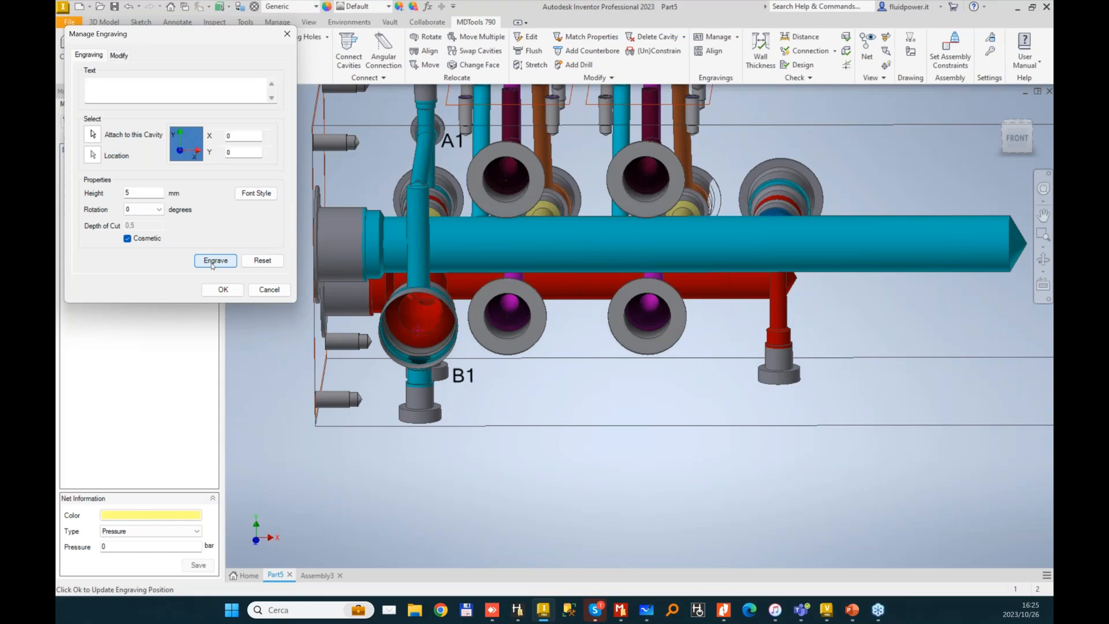
- Copy the A1 and B1 engravings together three times along the front face at an X offset of 50
{"action": "left_click", "coordinate": [736, 37]}
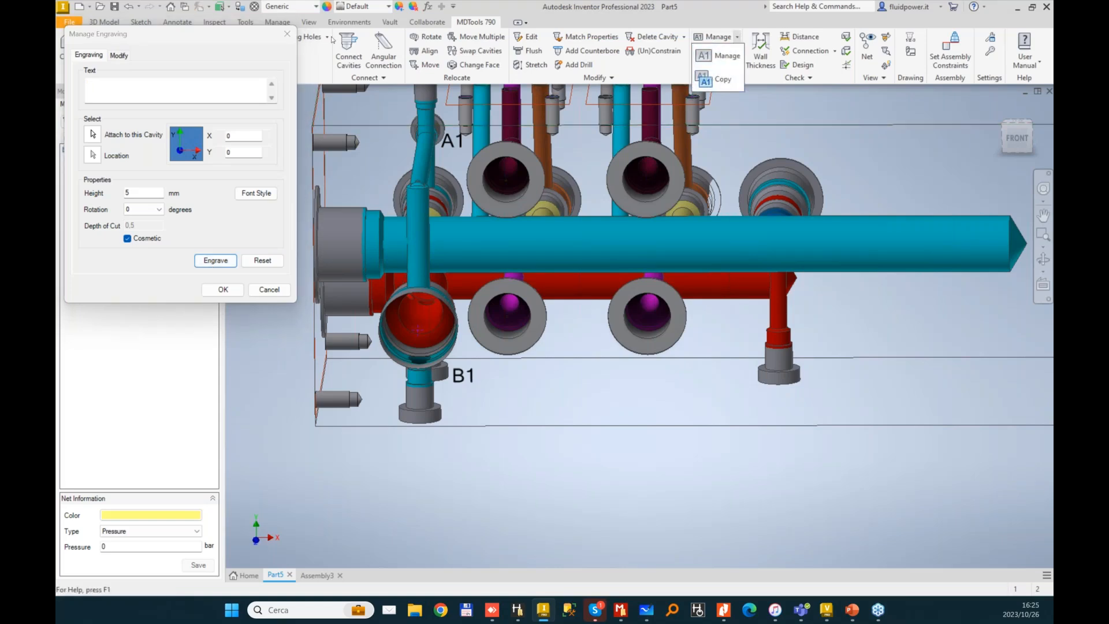
{"action": "left_click", "coordinate": [286, 33]}
{"action": "left_click", "coordinate": [738, 38]}
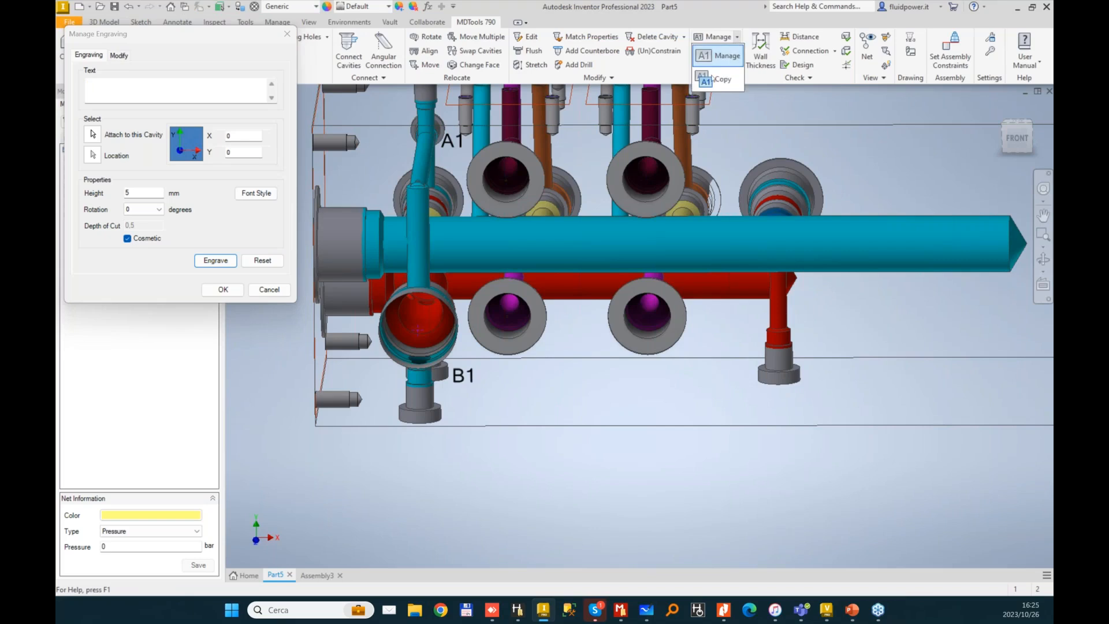
{"action": "left_click", "coordinate": [716, 80]}
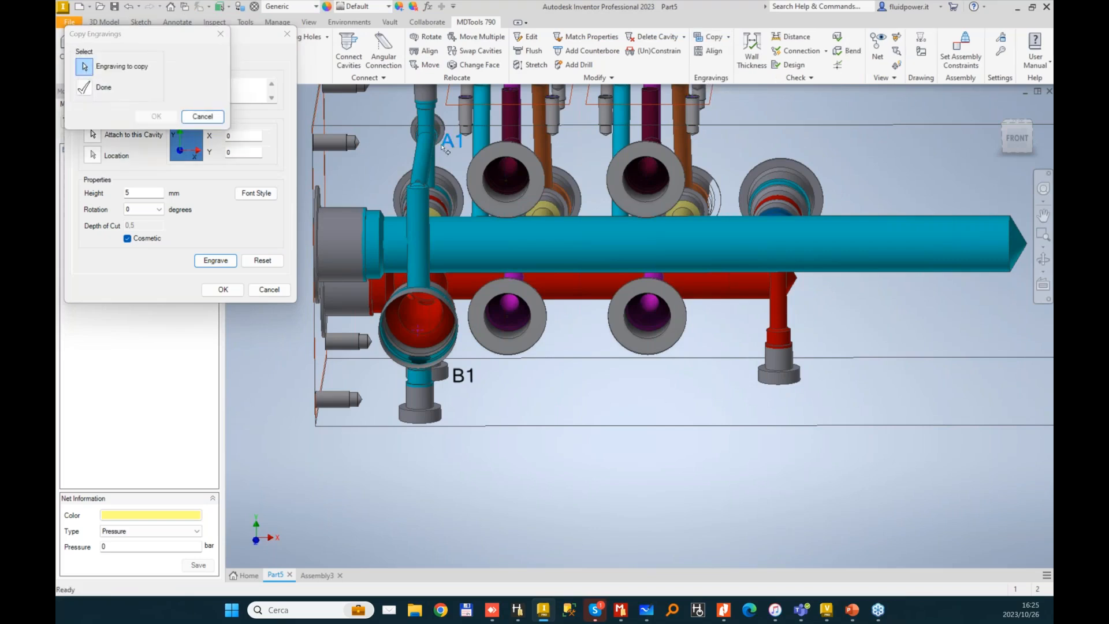
{"action": "left_click", "coordinate": [472, 379]}
{"action": "left_click", "coordinate": [86, 88]}
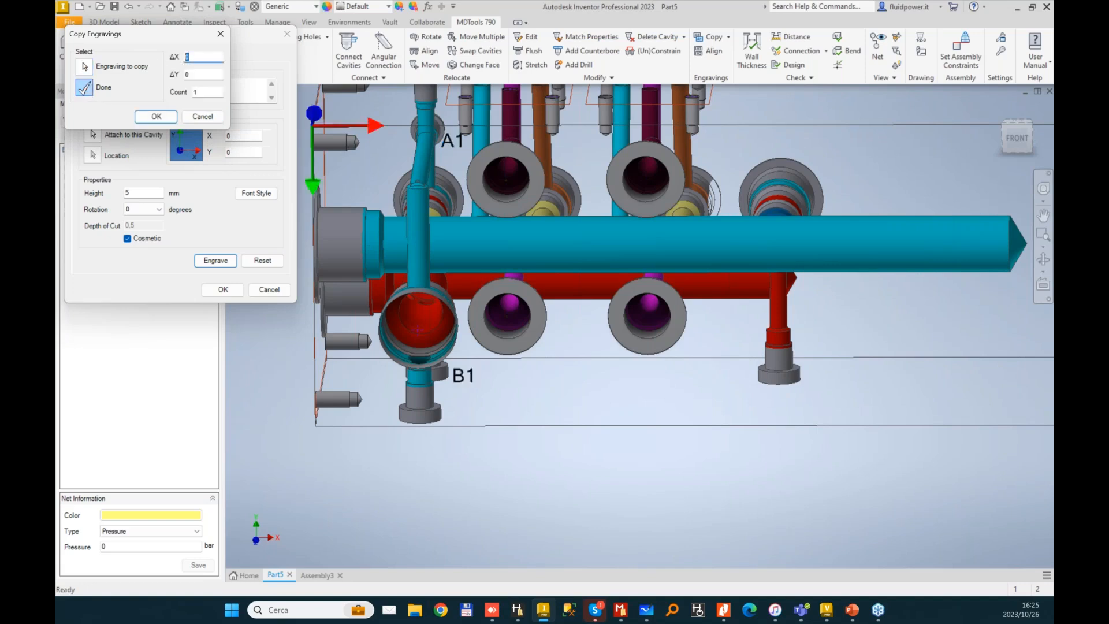
{"action": "type", "text": "50"}
{"action": "key", "text": "Tab"}
{"action": "key", "text": "Tab"}
{"action": "type", "text": "3"}
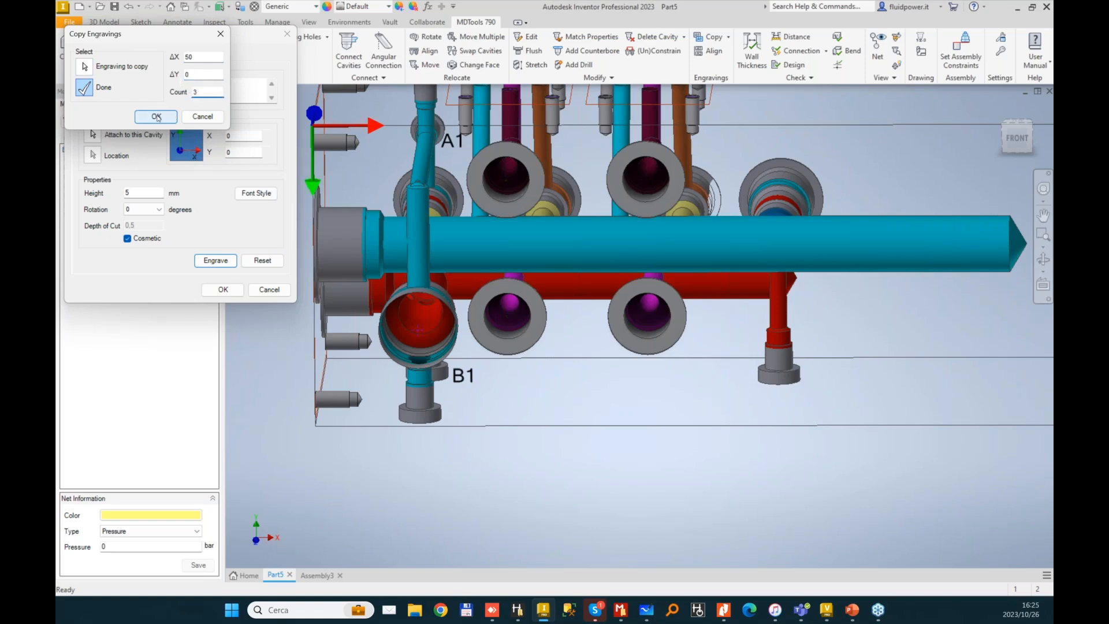
{"action": "left_click", "coordinate": [156, 117]}
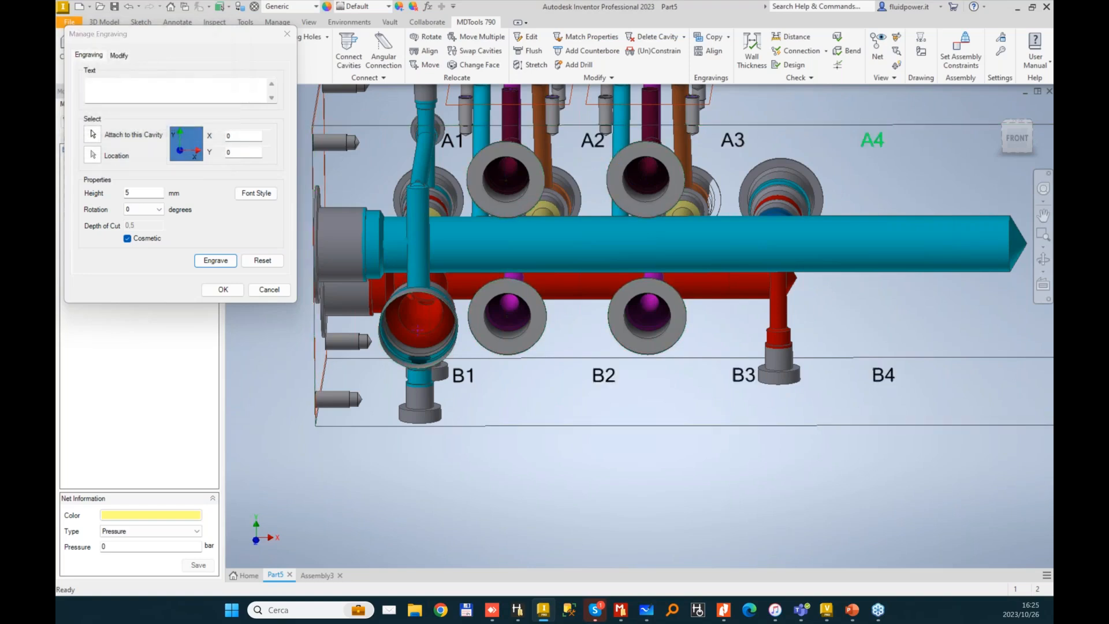
{"action": "left_click", "coordinate": [270, 290]}
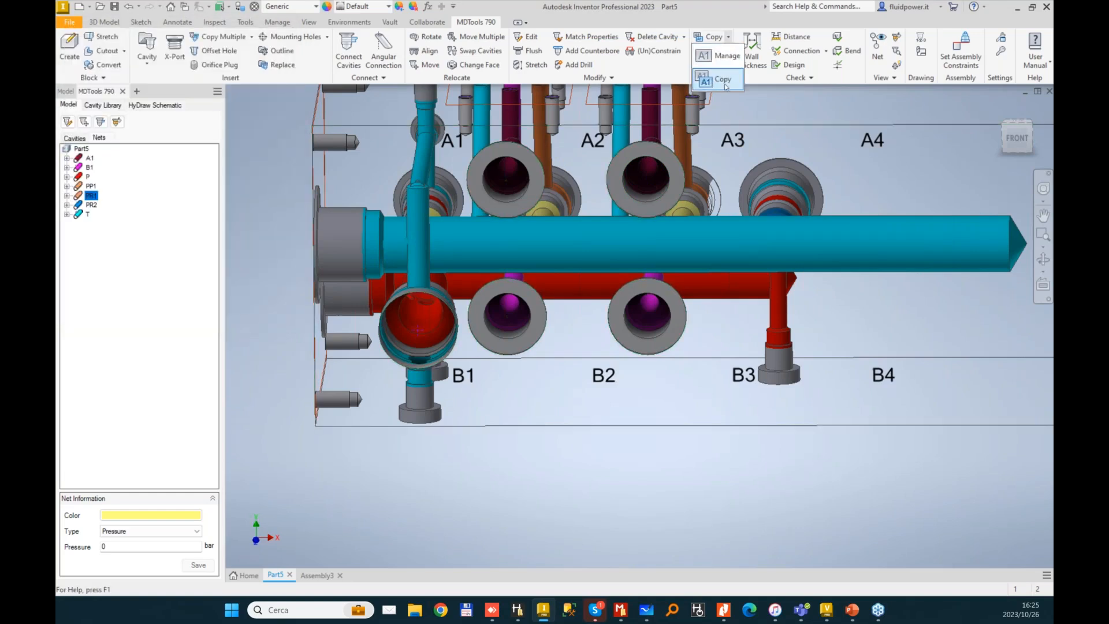
- Delete the surplus A3, A4, B3 and B4 engravings from the front face
{"action": "left_click", "coordinate": [735, 141]}
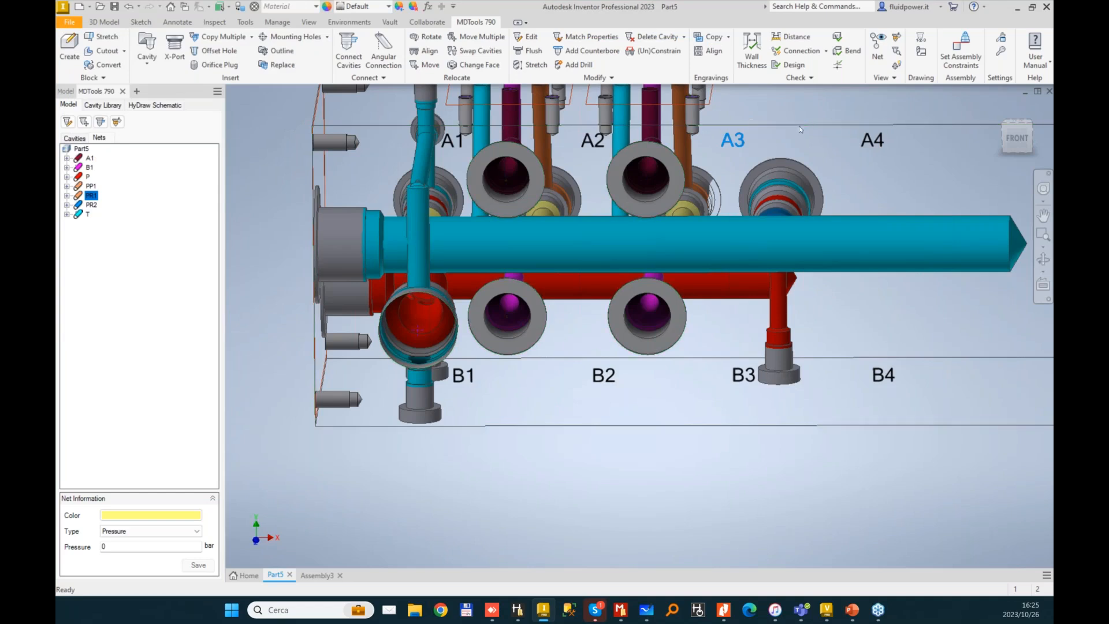
{"action": "left_click", "coordinate": [872, 140]}
{"action": "key", "text": "Delete"}
{"action": "left_click", "coordinate": [882, 374]}
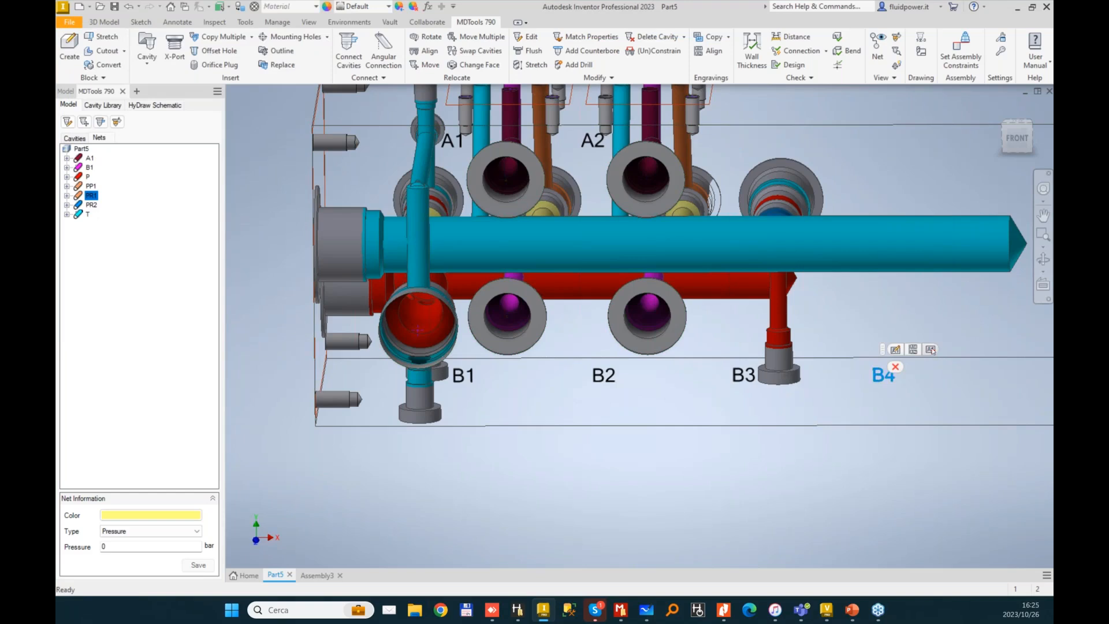
{"action": "key", "text": "Delete"}
{"action": "left_click", "coordinate": [745, 375]}
{"action": "key", "text": "Delete"}
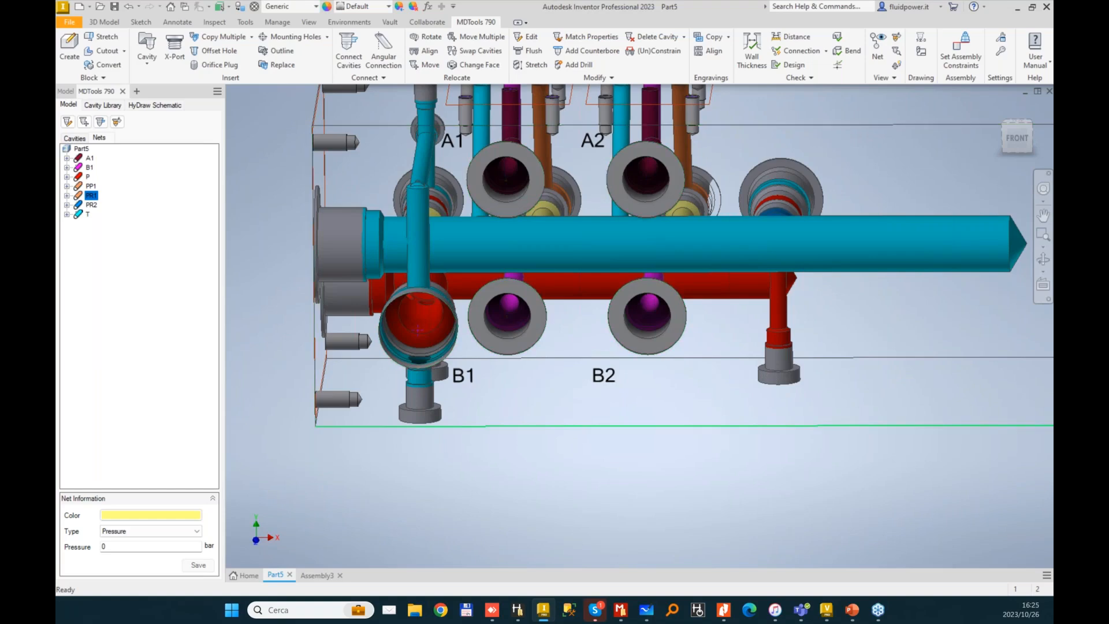
- Insert an XG14 construction plug on the block's far end face, with an 11 mm drill reaching port 1 of the far cartridge cavity
{"action": "middle_click_drag", "start_coordinate": [744, 475], "coordinate": [607, 213], "text": "shift"}
{"action": "left_click", "coordinate": [175, 46]}
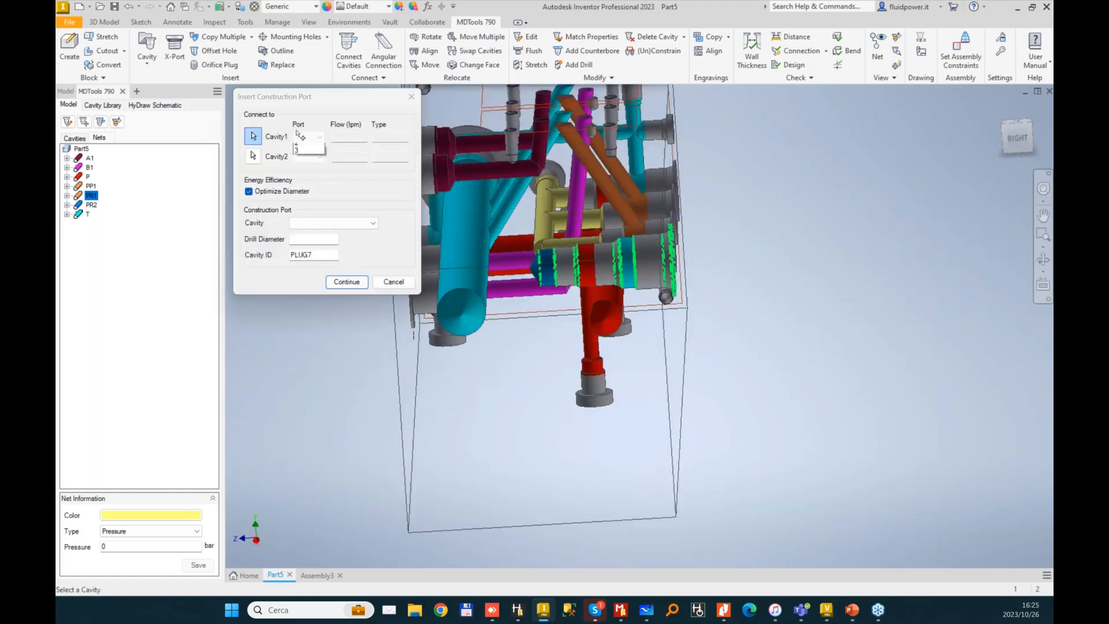
{"action": "left_click", "coordinate": [298, 135]}
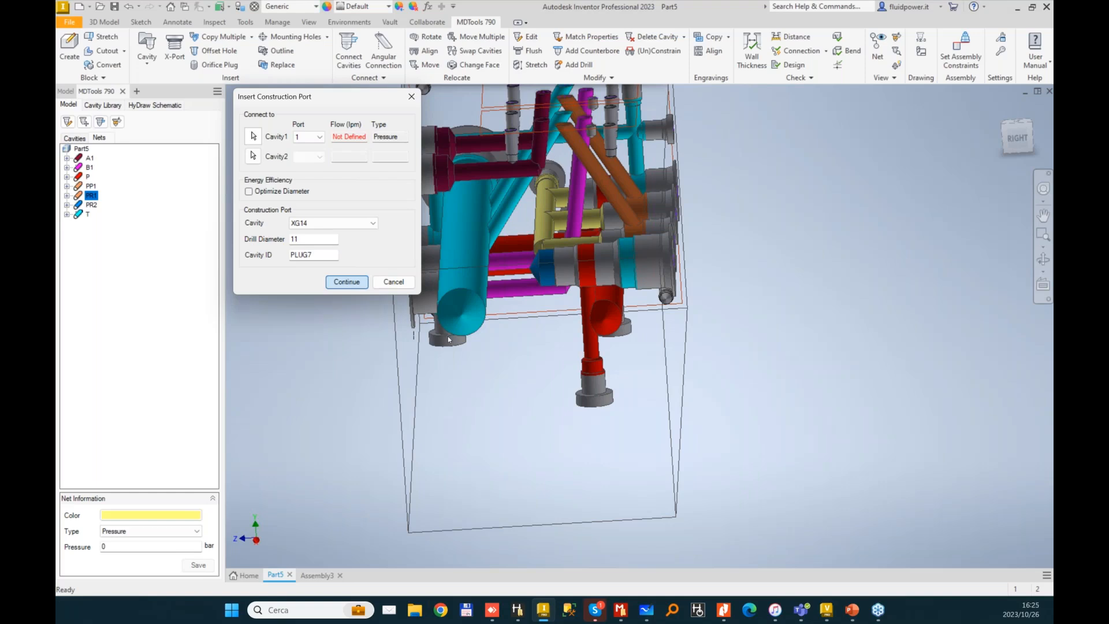
{"action": "left_click", "coordinate": [635, 416]}
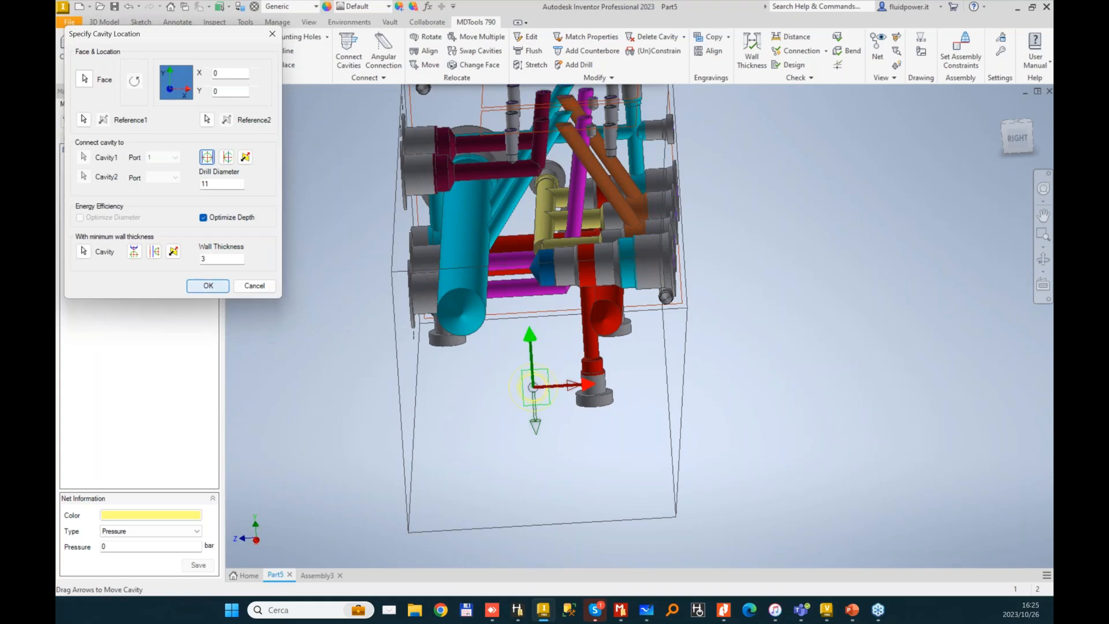
{"action": "left_click", "coordinate": [208, 286]}
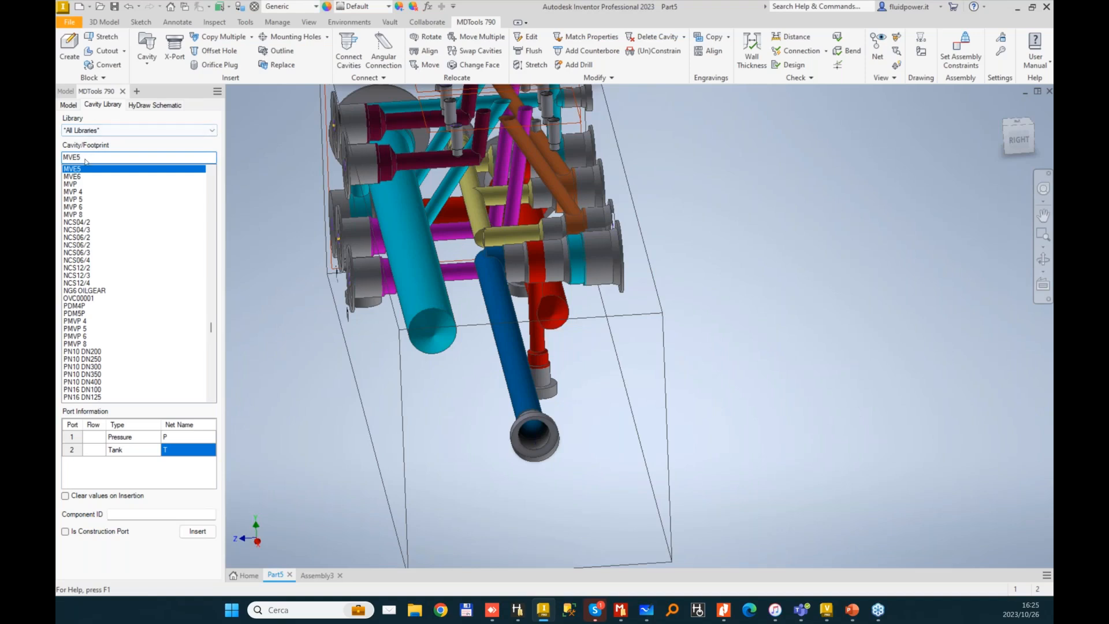
{"action": "left_click", "coordinate": [87, 157]}
{"action": "type", "text": "44"}
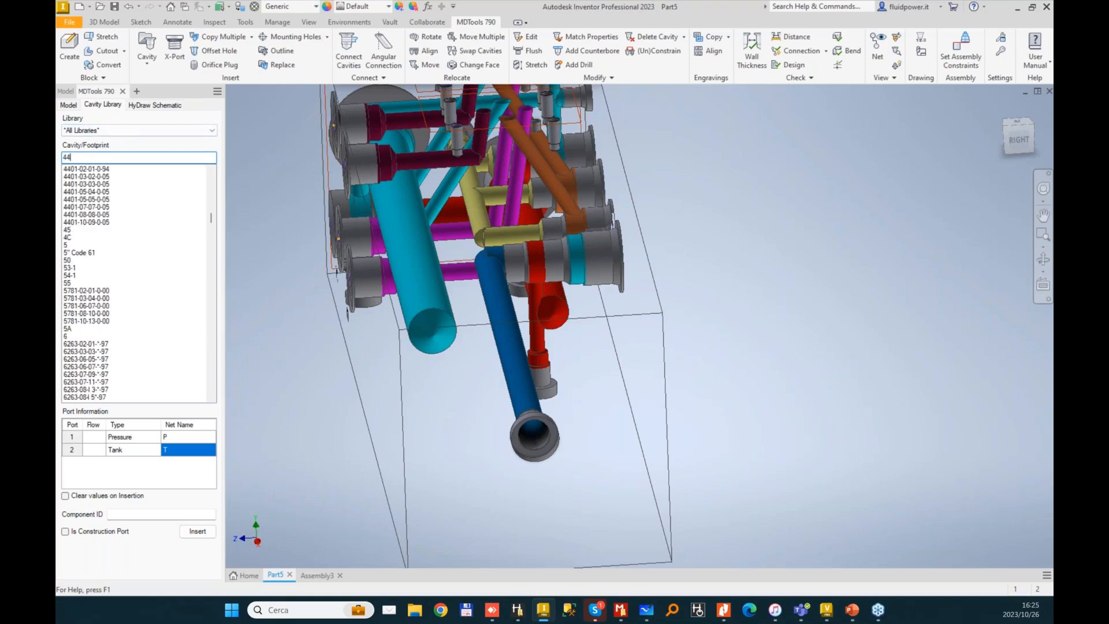
{"action": "left_click", "coordinate": [90, 192]}
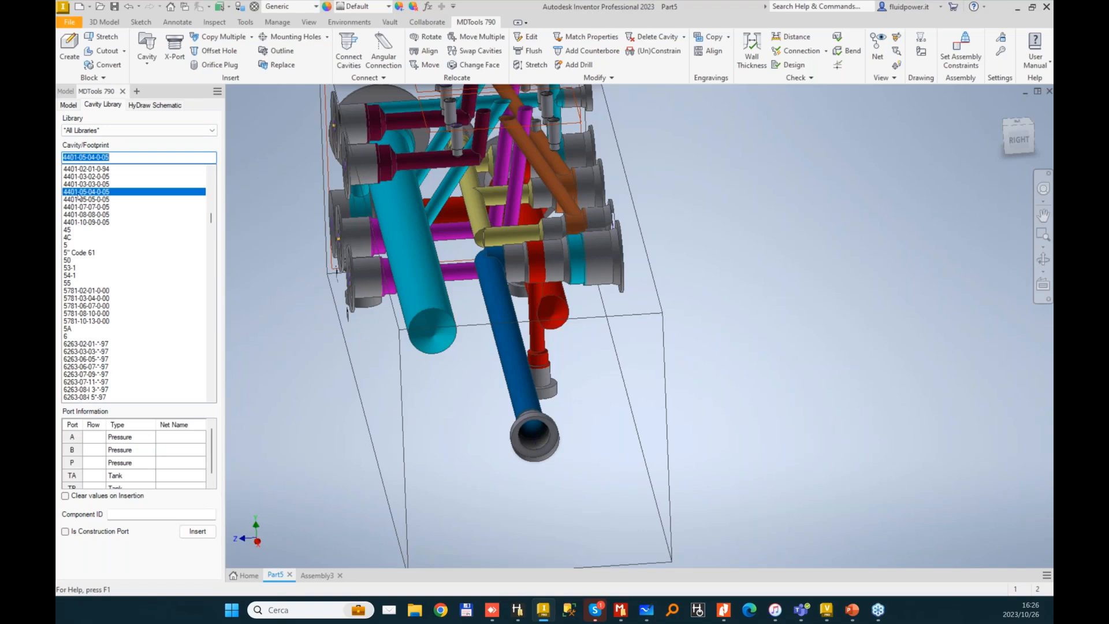
{"action": "type", "text": "D0"}
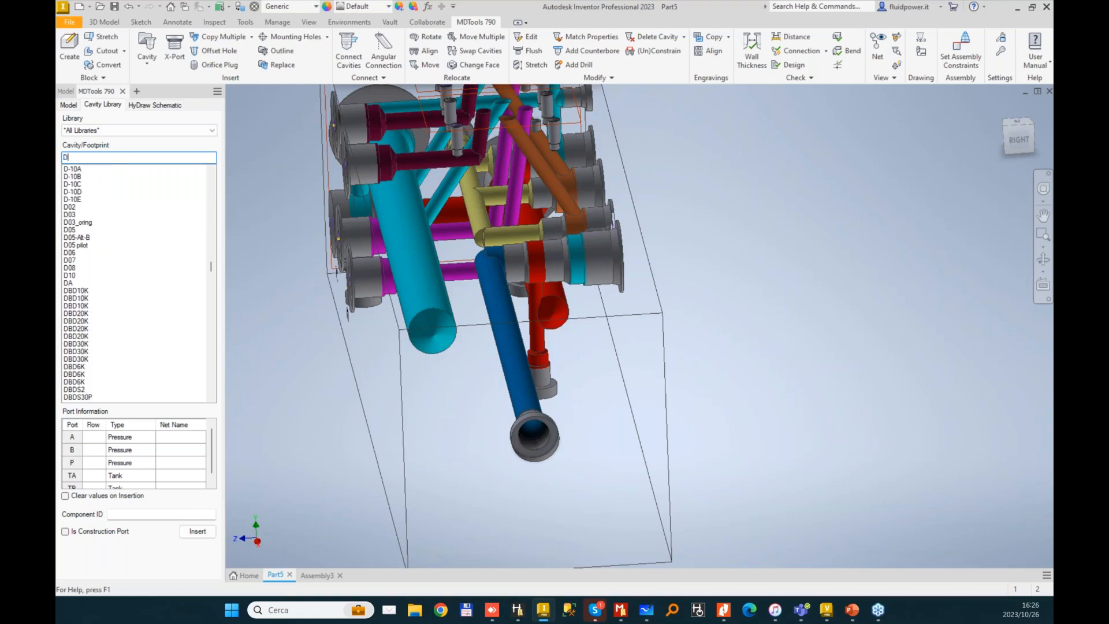
{"action": "key", "text": "BackSpace"}
{"action": "key", "text": "BackSpace"}
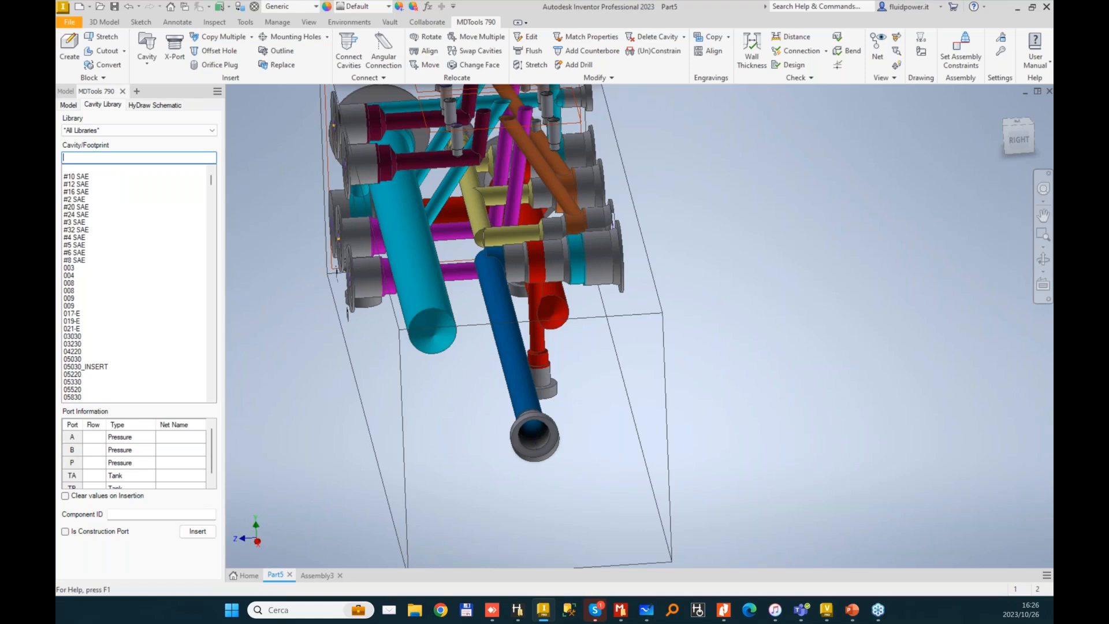
{"action": "type", "text": "4401"}
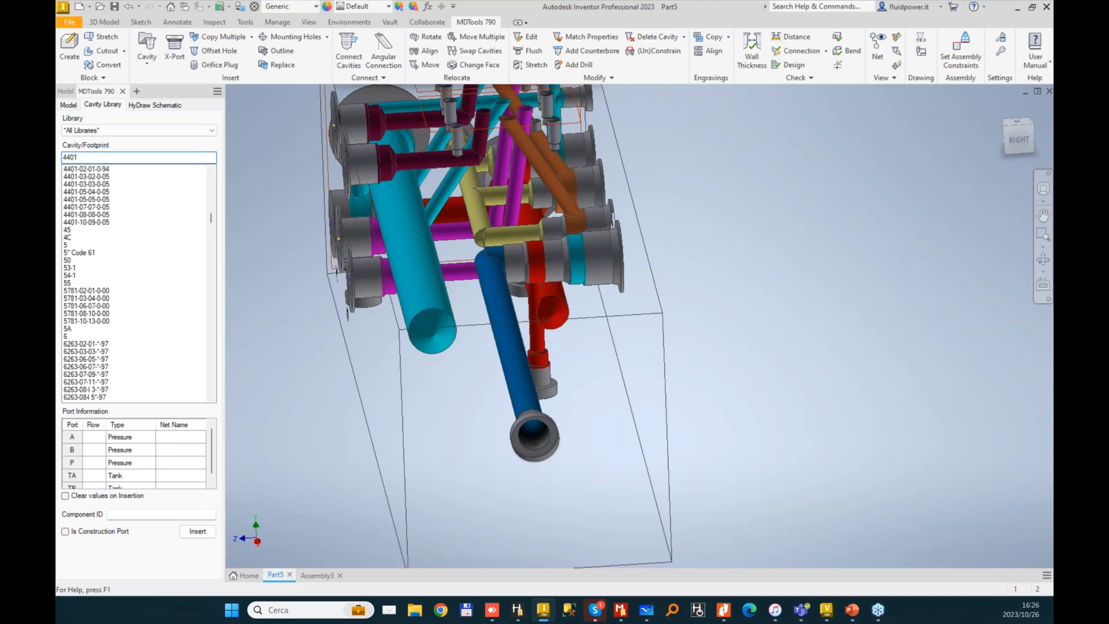
{"action": "left_click", "coordinate": [84, 193]}
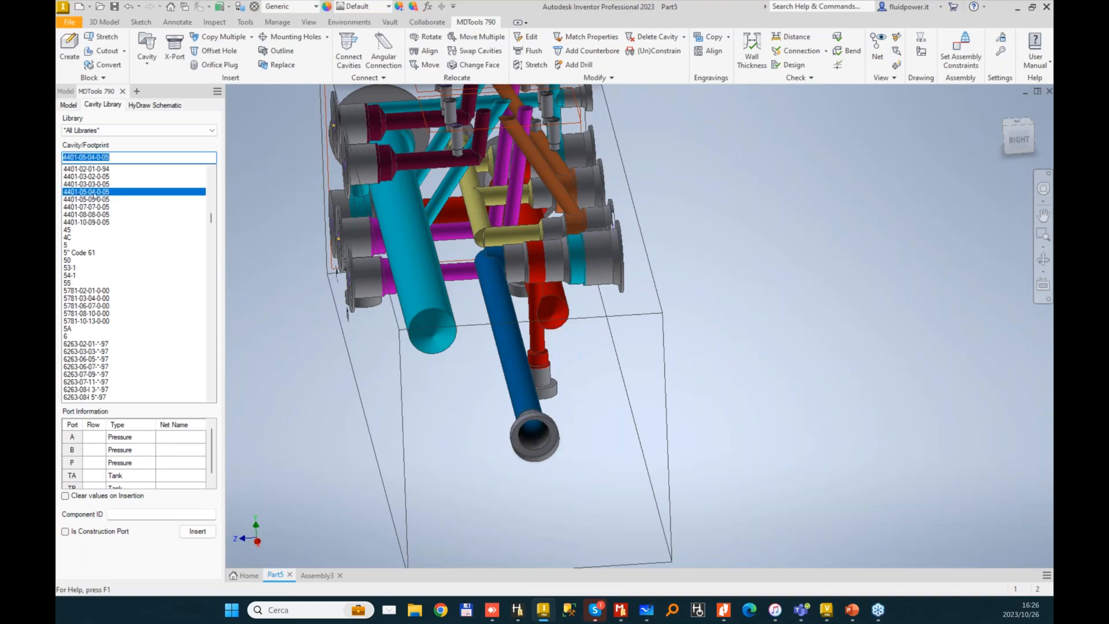
{"action": "left_click", "coordinate": [182, 437]}
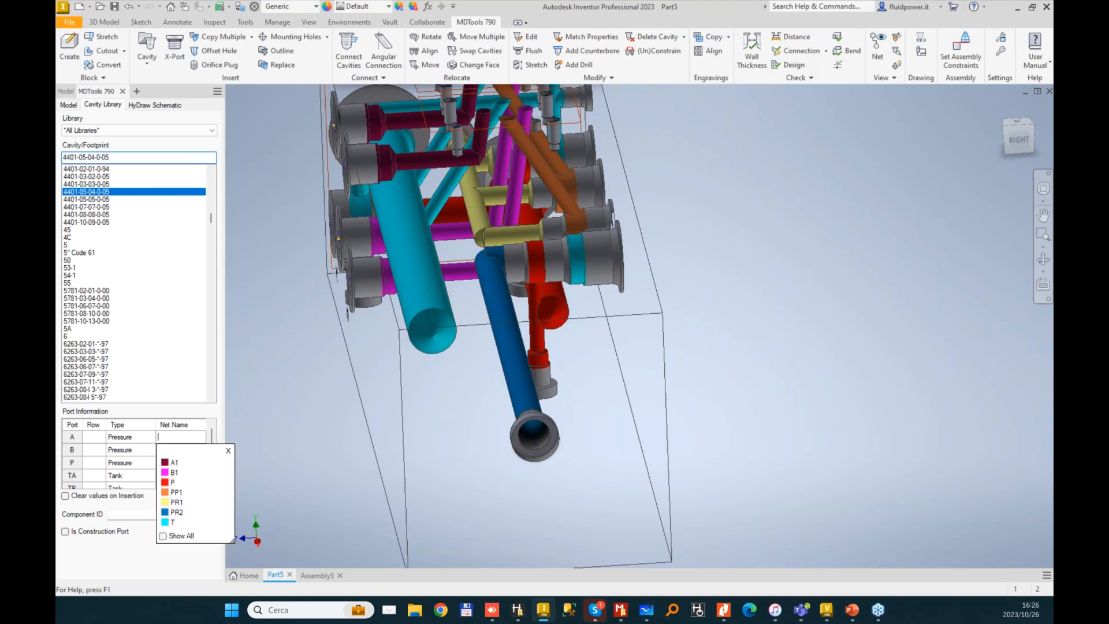
{"action": "type", "text": "A2"}
{"action": "key", "text": "Down"}
{"action": "type", "text": "B2"}
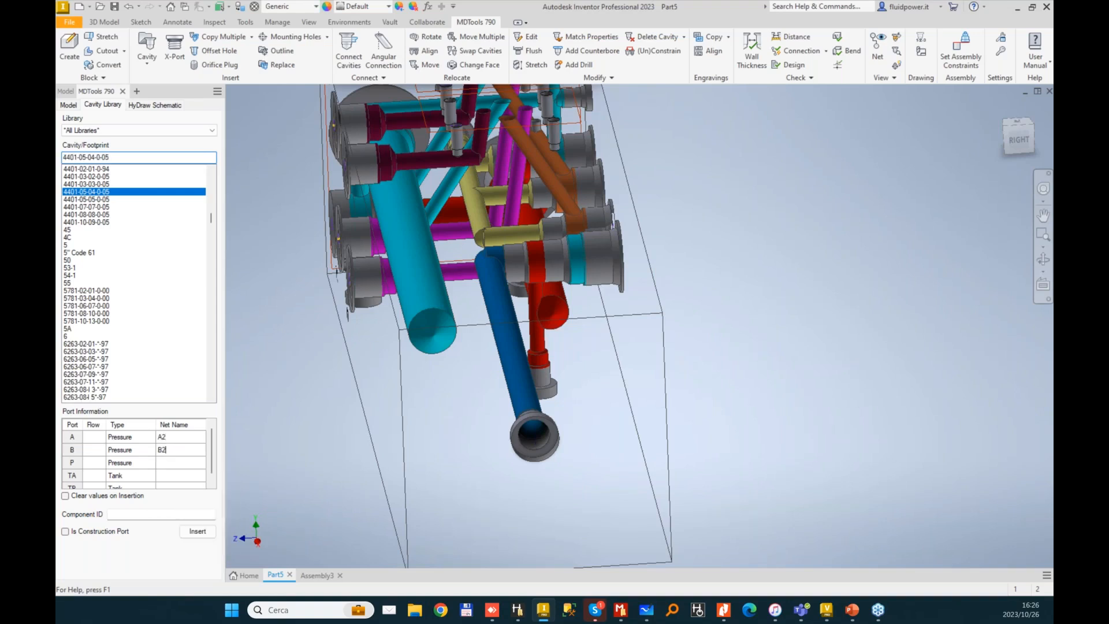
{"action": "left_click", "coordinate": [171, 465]}
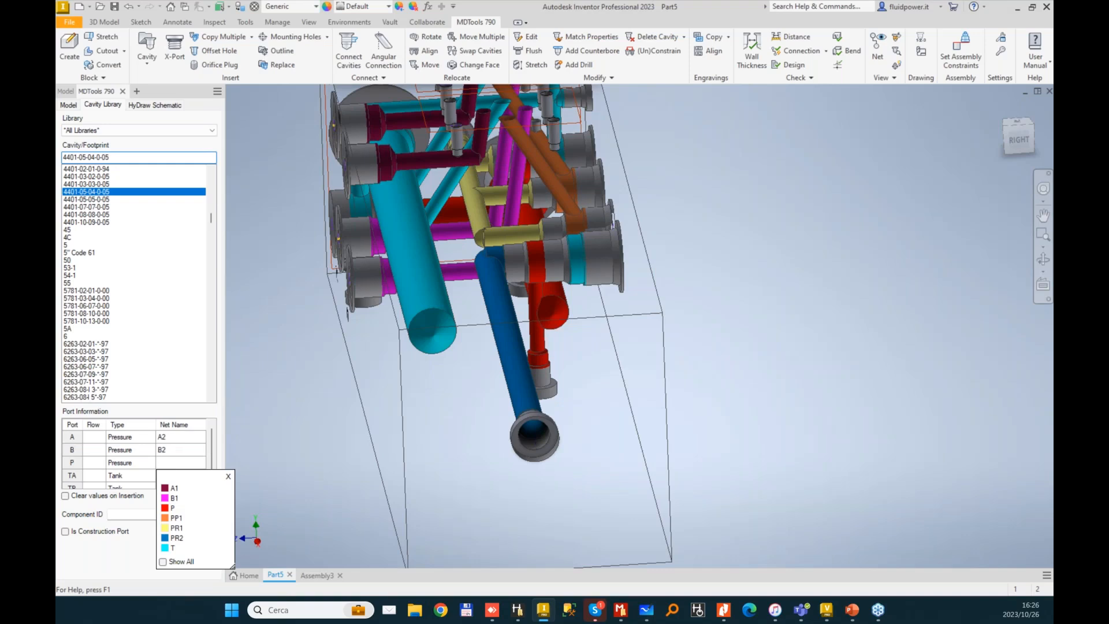
{"action": "type", "text": "PP2"}
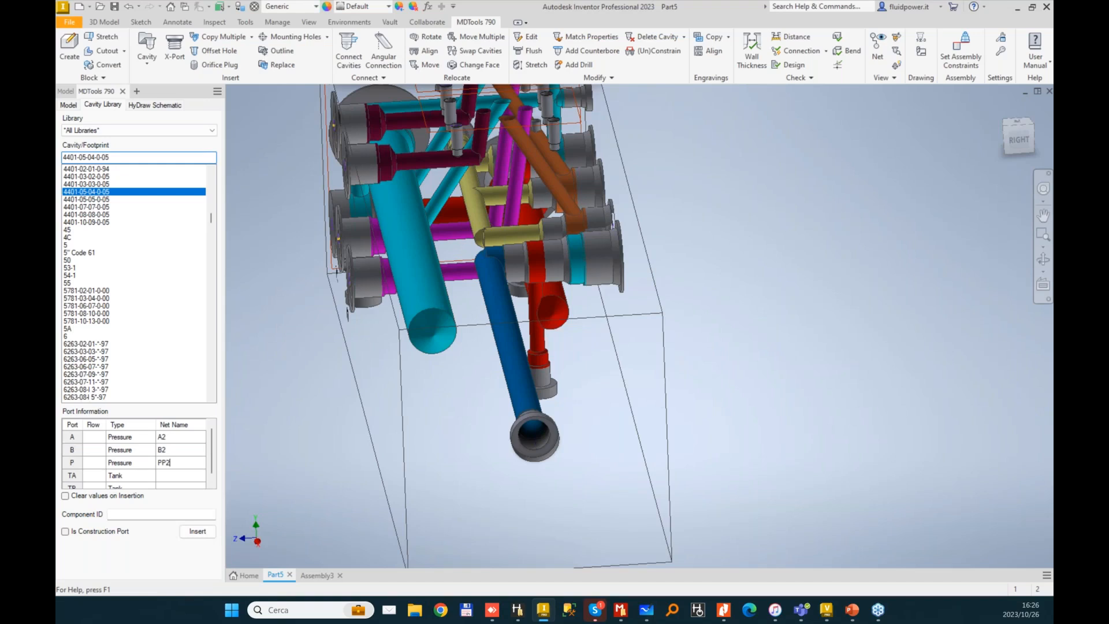
{"action": "left_click", "coordinate": [180, 475]}
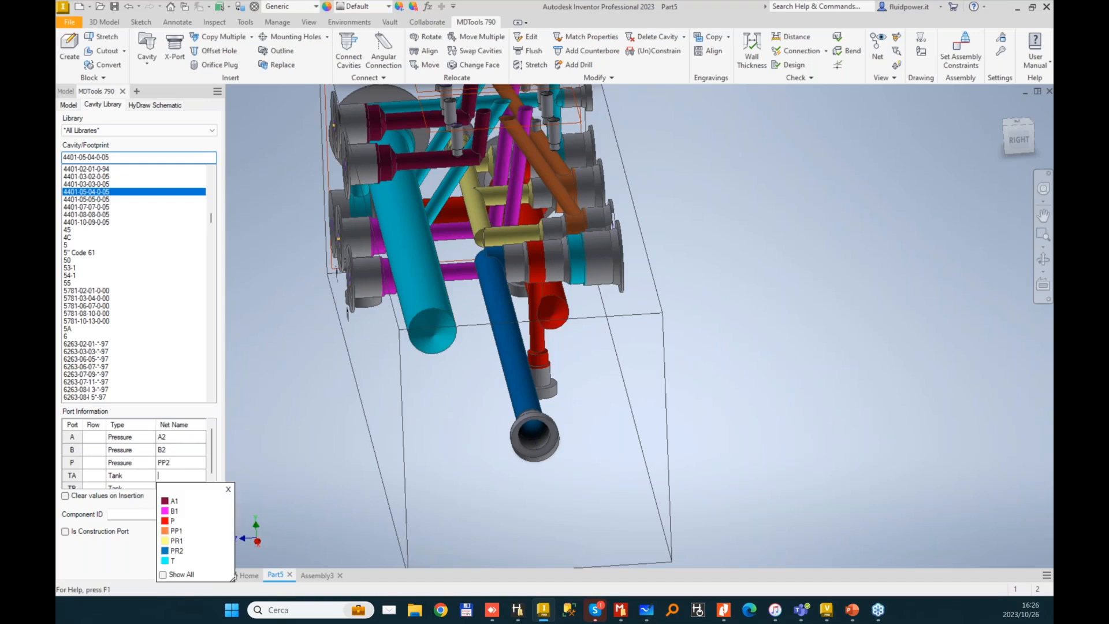
{"action": "type", "text": "T"}
{"action": "key", "text": "Return"}
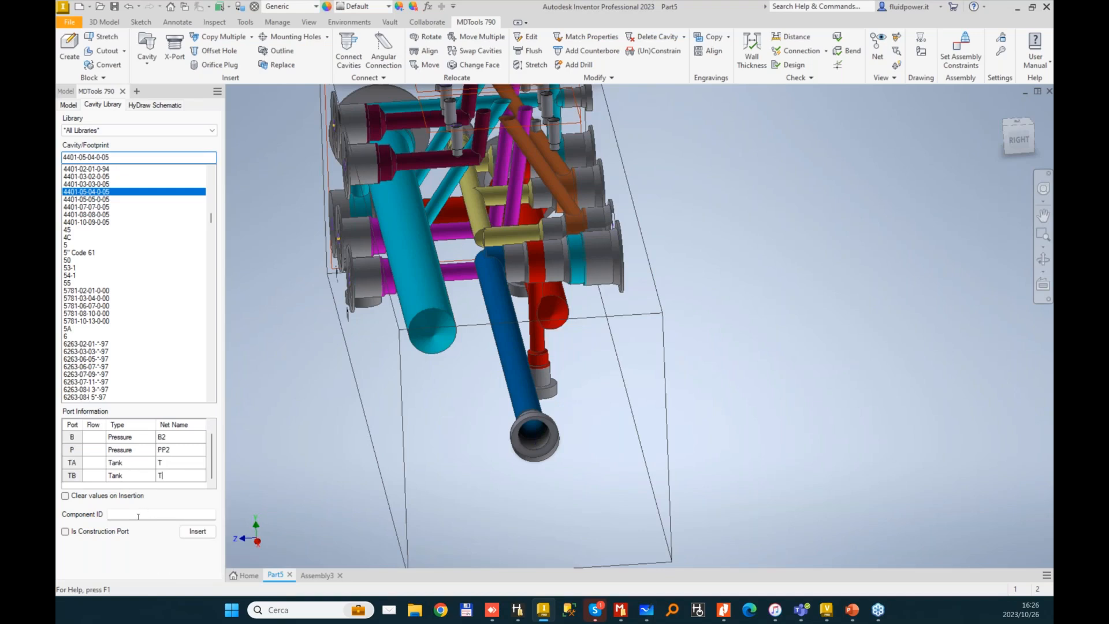
- Insert the footprint with component ID NG10 on the top face, beyond the two existing valve stations
{"action": "left_click", "coordinate": [138, 514]}
{"action": "type", "text": "NG10"}
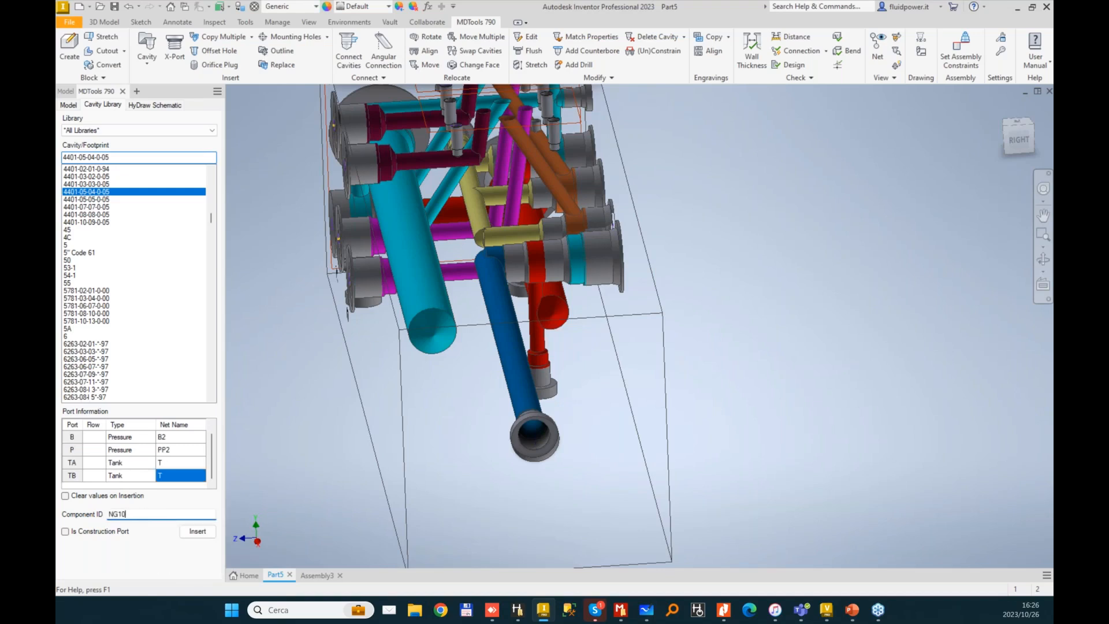
{"action": "left_click", "coordinate": [193, 532]}
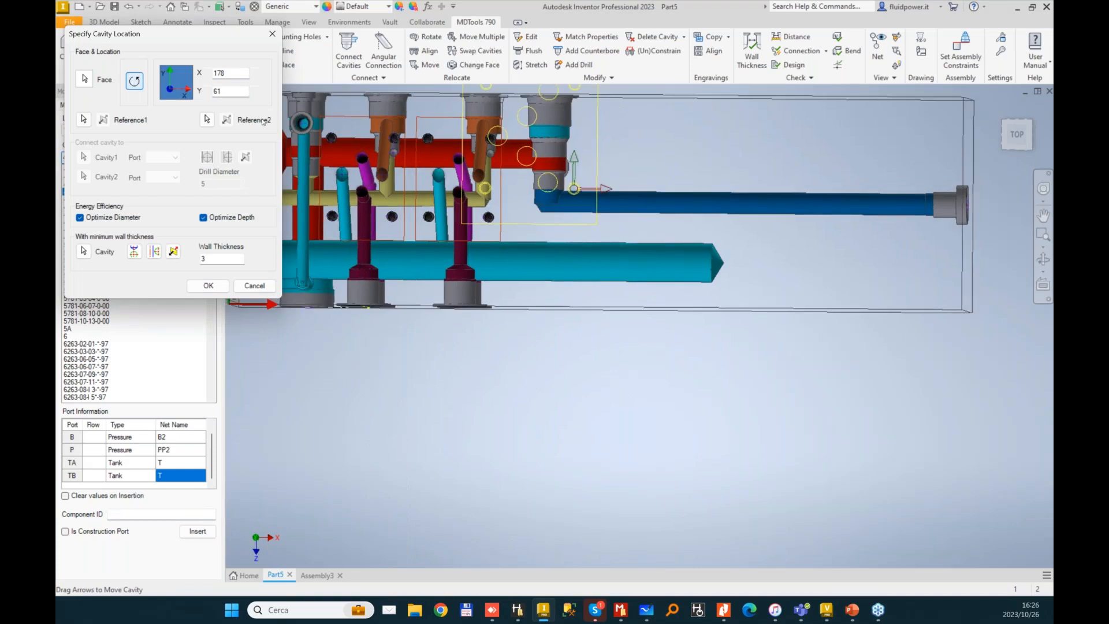
{"action": "left_click_drag", "start_coordinate": [570, 267], "coordinate": [649, 257]}
{"action": "left_click", "coordinate": [209, 285]}
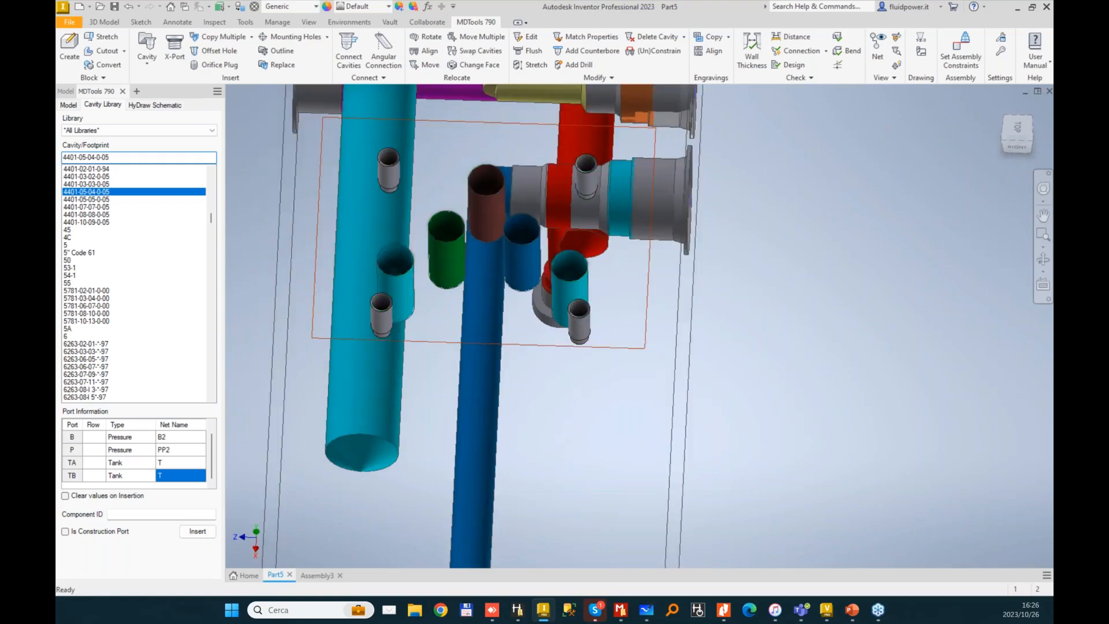
- Choose the FC10-2 cavity, assign net PR2 to port 1 and PP2 to port 2, and set the component ID to CV2
{"action": "double_click", "coordinate": [108, 158]}
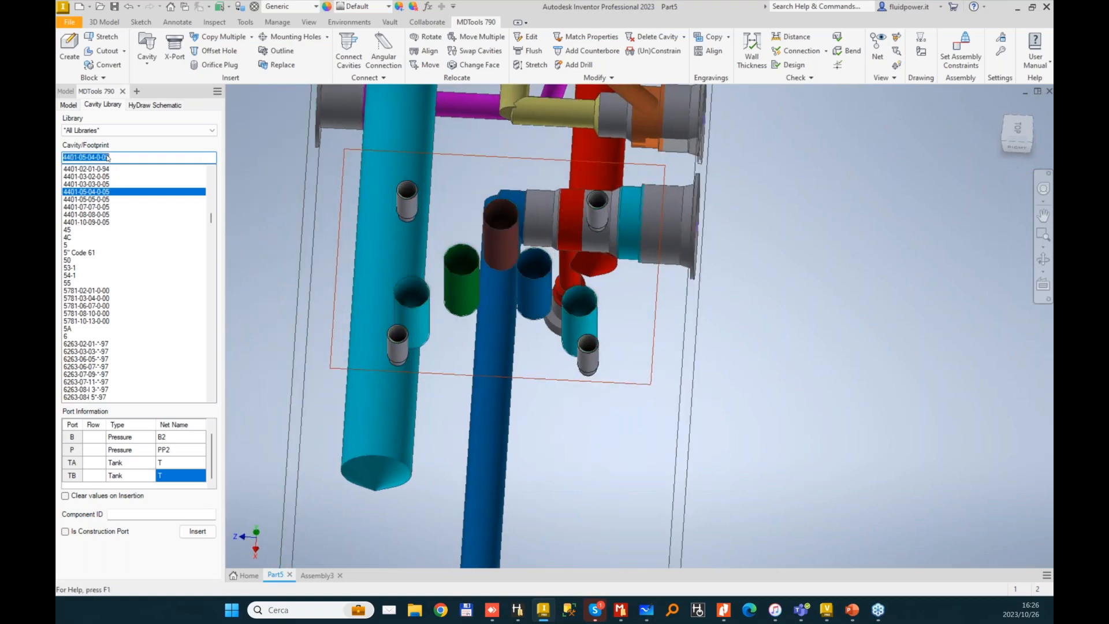
{"action": "type", "text": "FC10-2"}
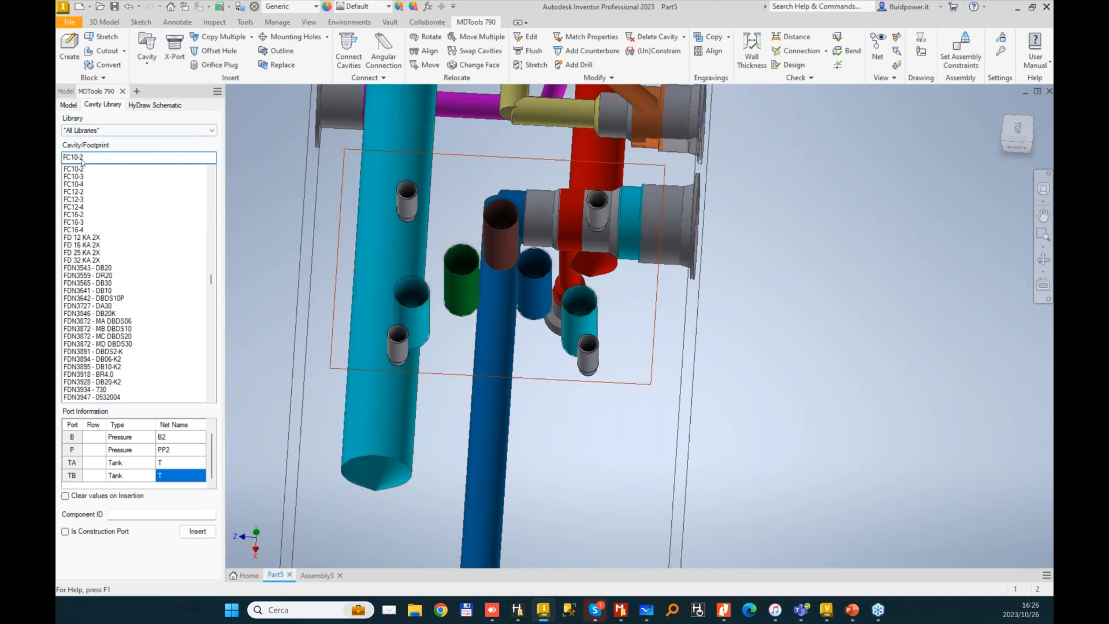
{"action": "key", "text": "Return"}
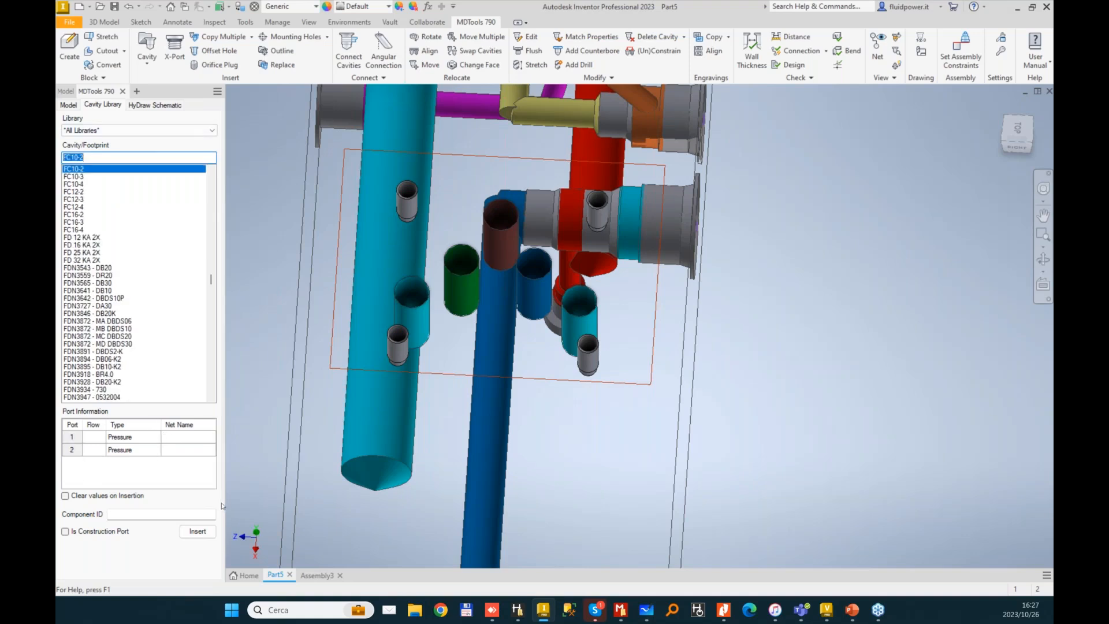
{"action": "left_click", "coordinate": [183, 437]}
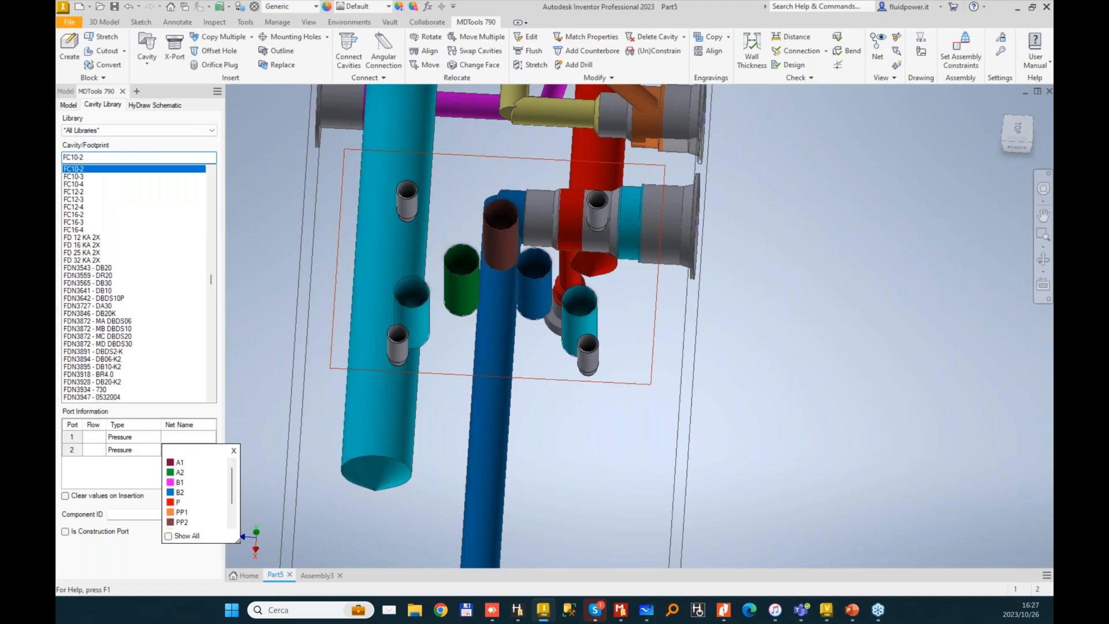
{"action": "type", "text": "PR2"}
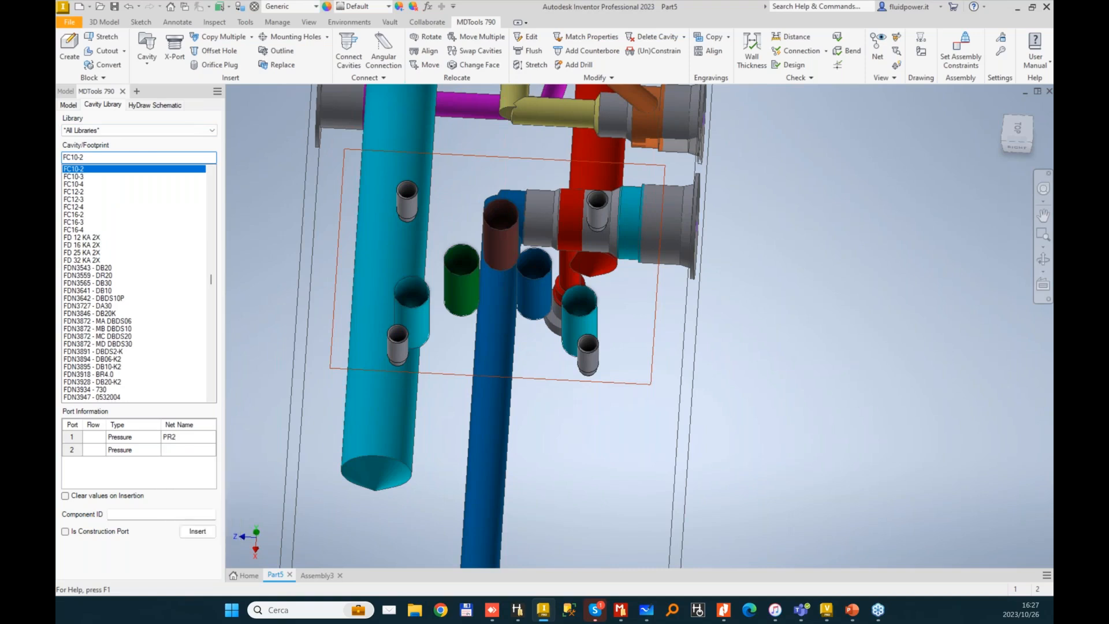
{"action": "left_click", "coordinate": [187, 449]}
{"action": "type", "text": "PP2"}
{"action": "left_click", "coordinate": [144, 514]}
{"action": "type", "text": "CV2"}
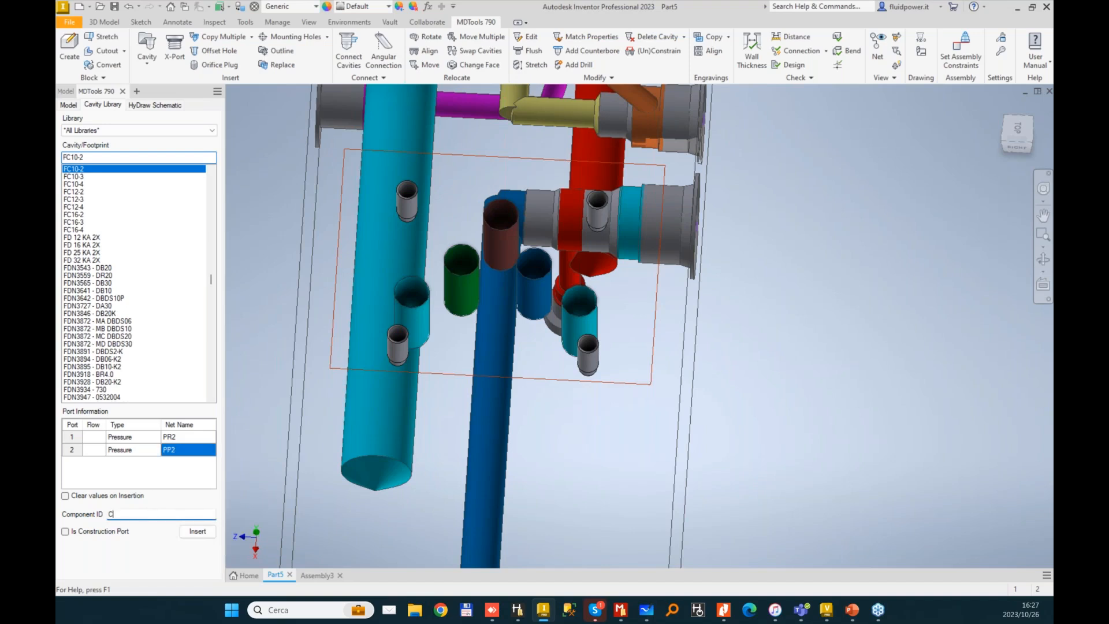
- Insert the CV2 cavity on the block's back face, beside the last cartridge cavity and in line with the blue drill
{"action": "left_click", "coordinate": [197, 531]}
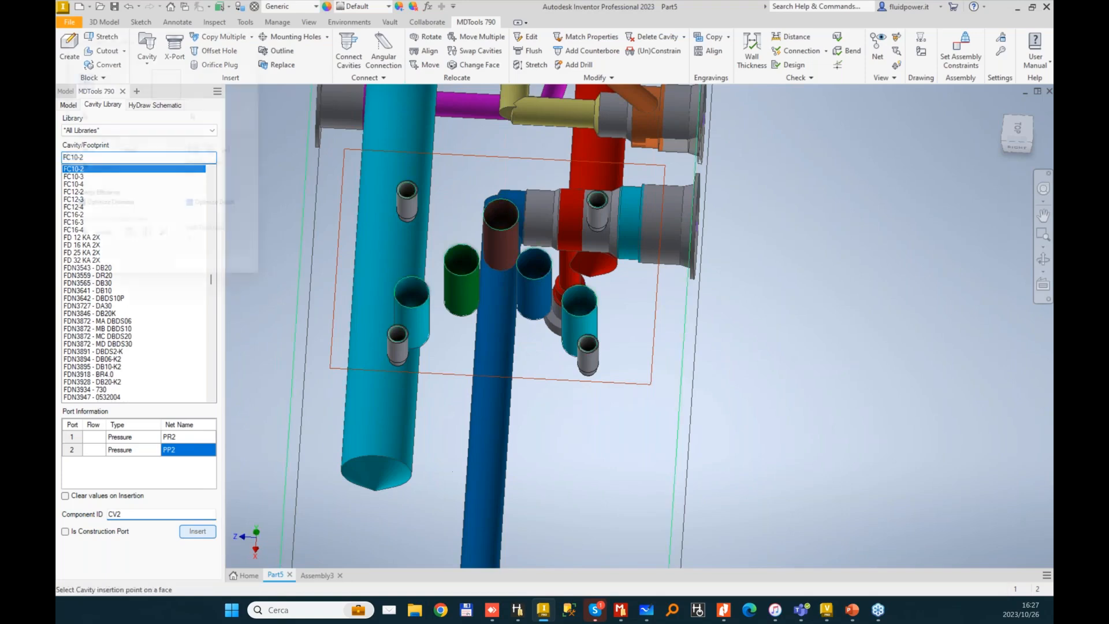
{"action": "middle_click_drag", "start_coordinate": [673, 425], "coordinate": [526, 391], "text": "shift"}
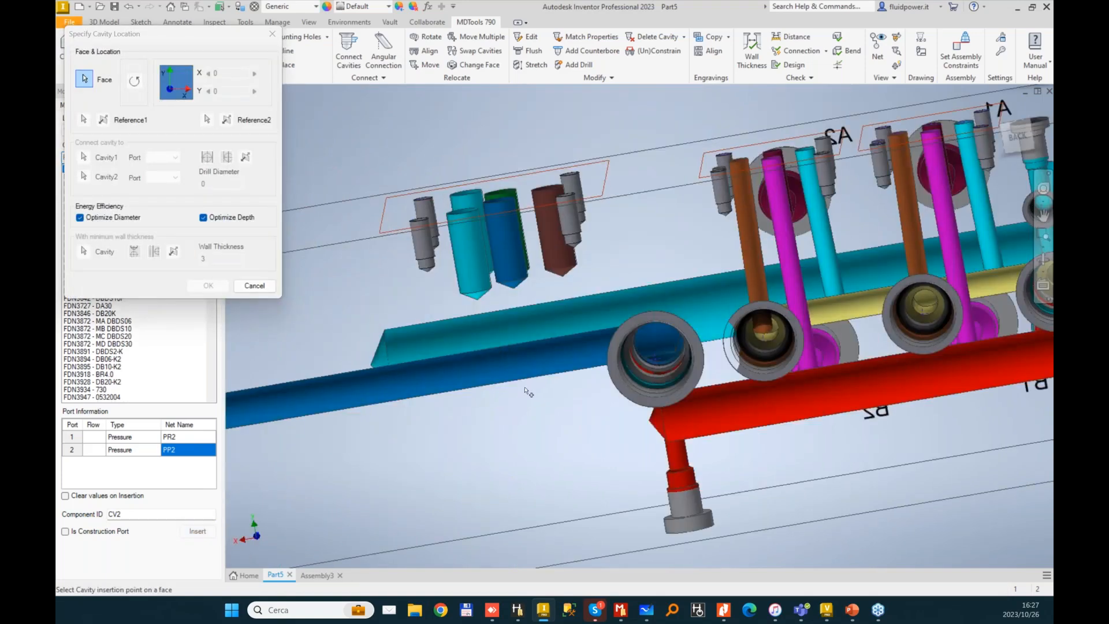
{"action": "left_click", "coordinate": [546, 399]}
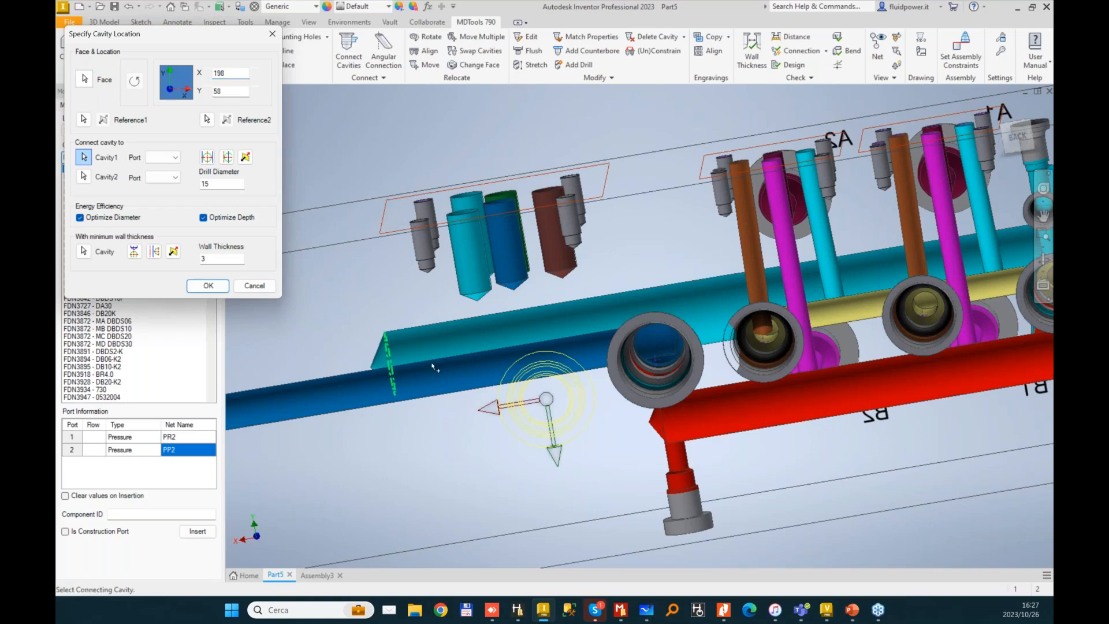
{"action": "middle_click_drag", "start_coordinate": [432, 366], "coordinate": [578, 382], "text": "shift"}
{"action": "left_click", "coordinate": [625, 386]}
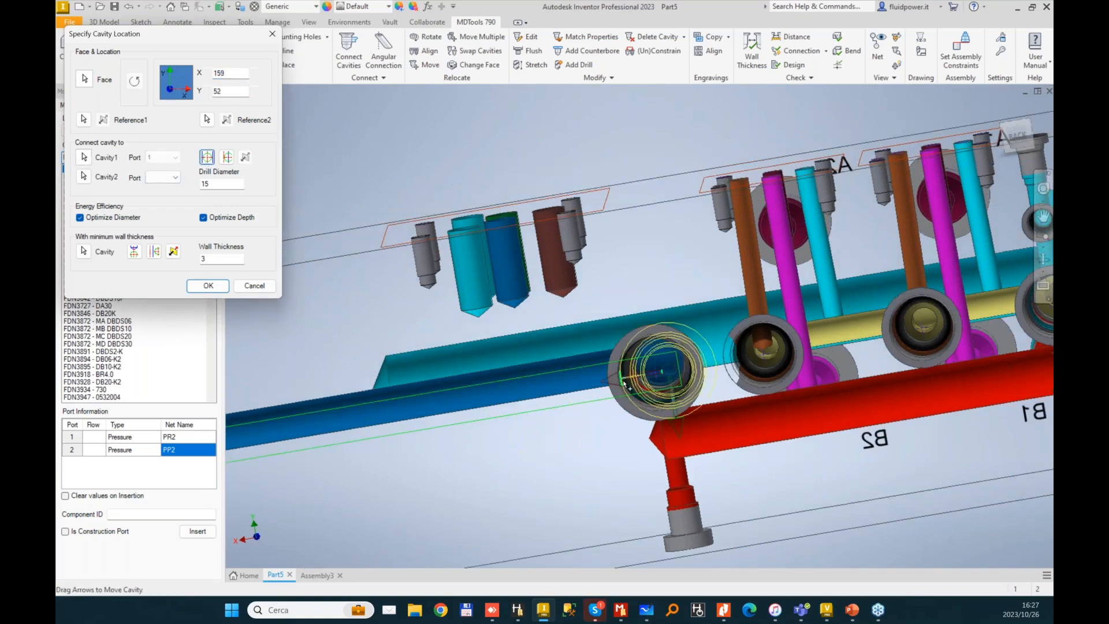
{"action": "left_click_drag", "start_coordinate": [625, 386], "coordinate": [518, 403]}
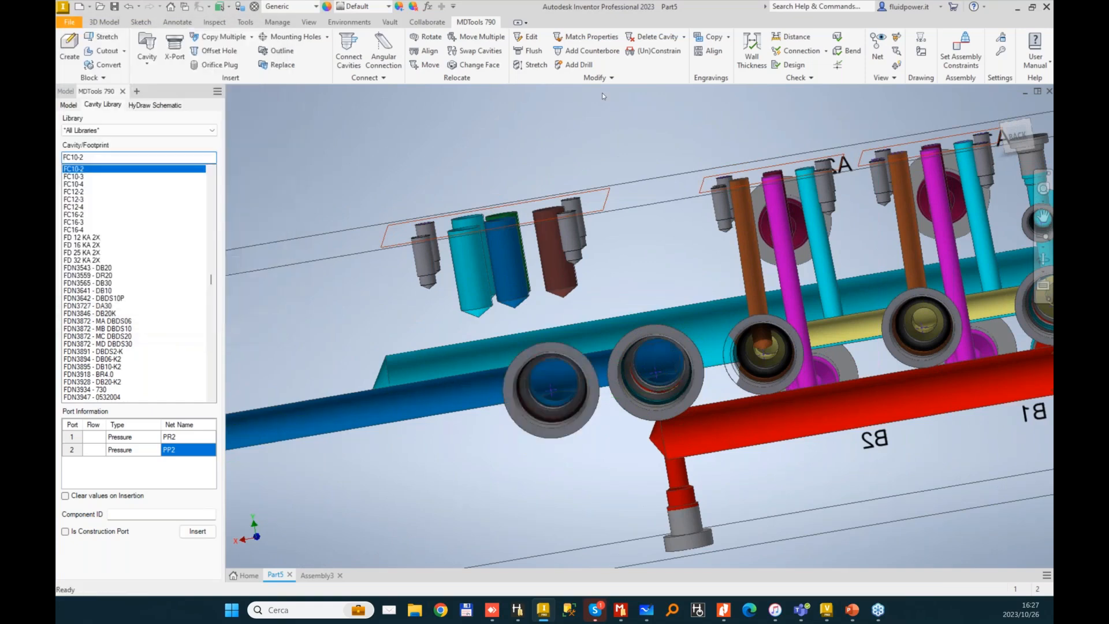
- Align the NG10 footprint's brown PP2 port drill with the CV2 cavity
{"action": "left_click", "coordinate": [425, 51]}
{"action": "left_click", "coordinate": [557, 251]}
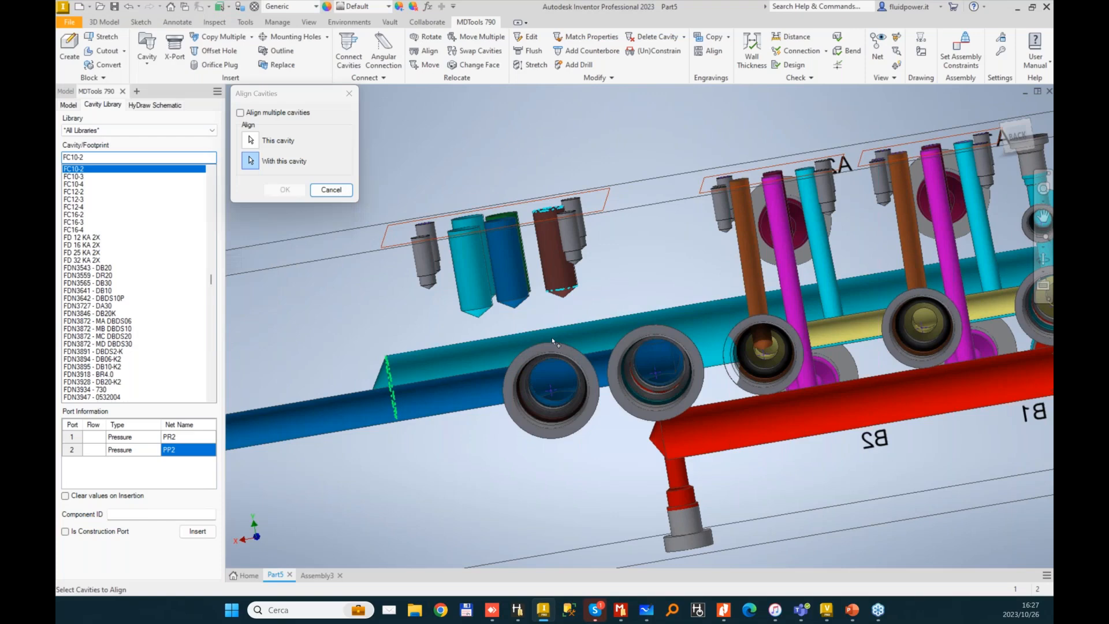
{"action": "left_click", "coordinate": [550, 351]}
{"action": "mouse_move", "coordinate": [550, 346]}
{"action": "middle_mouse_down", "text": "shift"}
{"action": "mouse_move", "coordinate": [554, 448]}
{"action": "mouse_move", "coordinate": [549, 344]}
{"action": "middle_mouse_up", "text": "shift"}
- Insert an XG14 construction plug on the back face above CV2, with a 10 mm drill reaching the NG10 footprint's PP2 port
{"action": "left_click", "coordinate": [175, 47]}
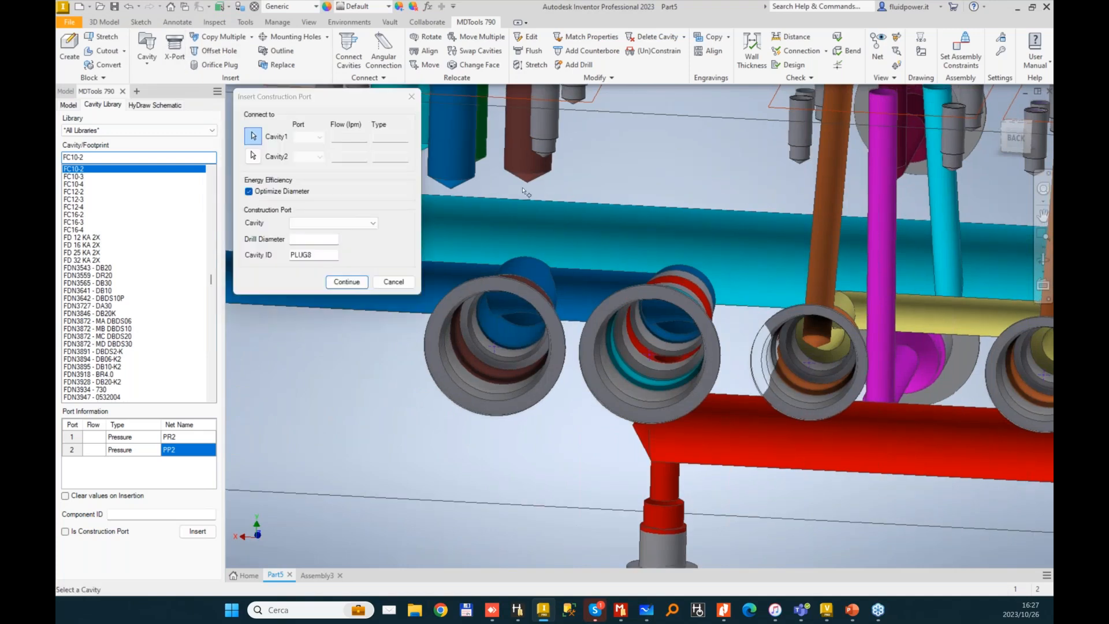
{"action": "key", "text": "Return"}
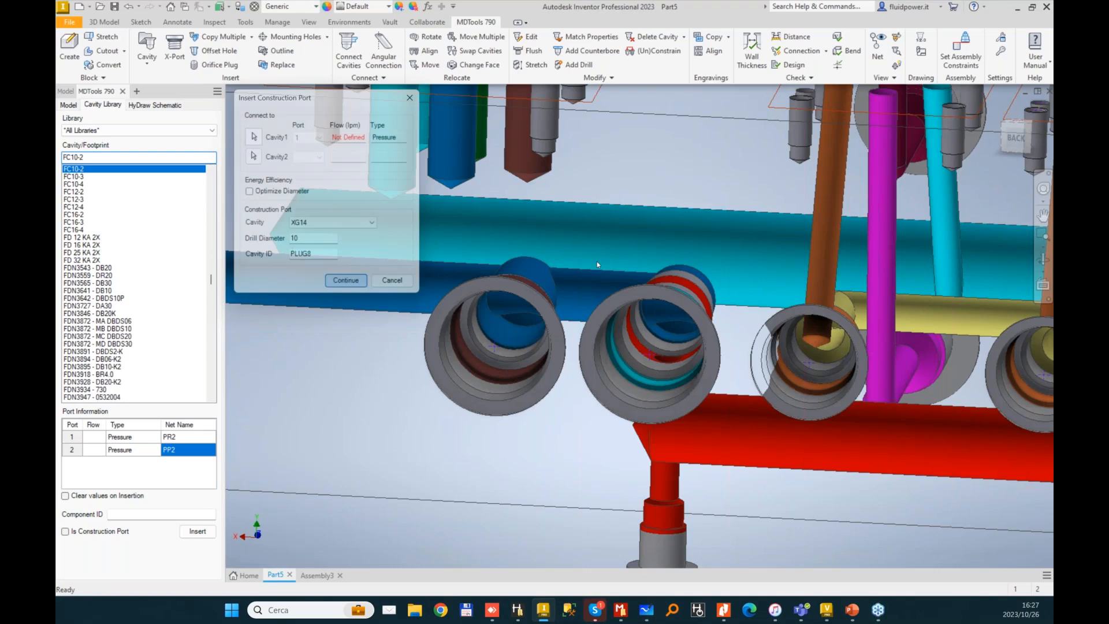
{"action": "key", "text": "Return"}
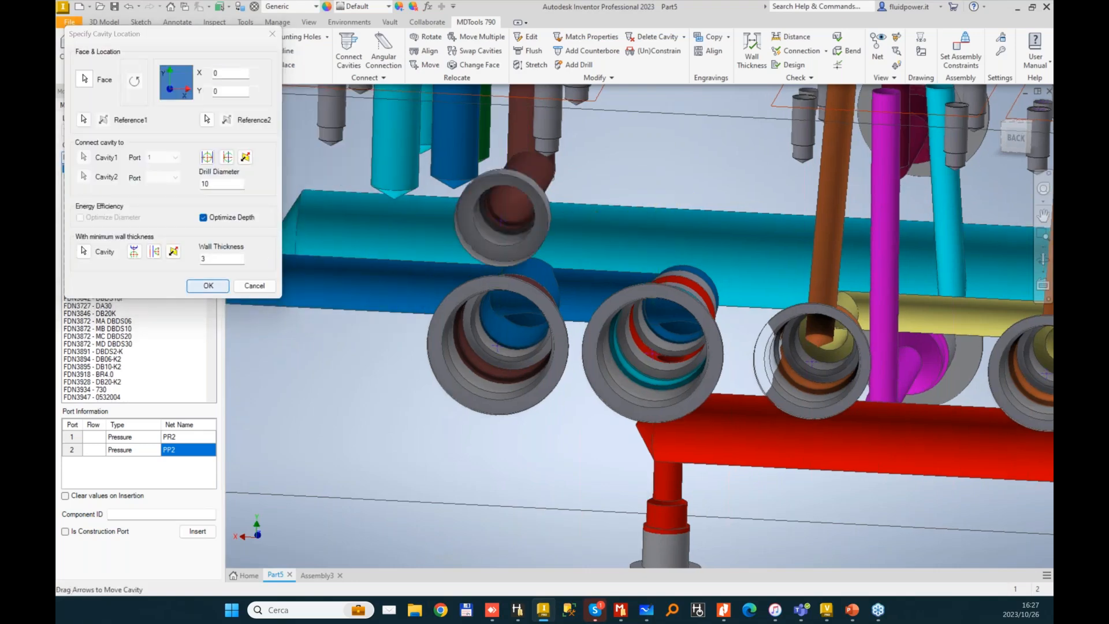
- Insert an XG14 construction plug on the block's bottom face, with its drill connecting port 2 of CV2 to the PP2 cross drill
{"action": "left_click", "coordinate": [543, 334]}
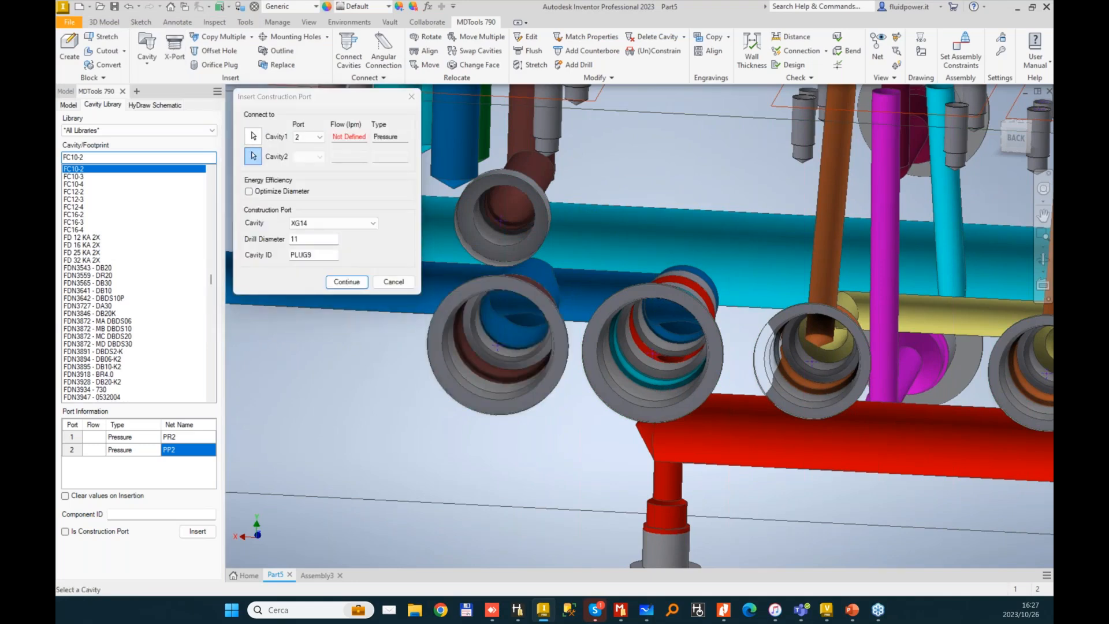
{"action": "left_click", "coordinate": [346, 282]}
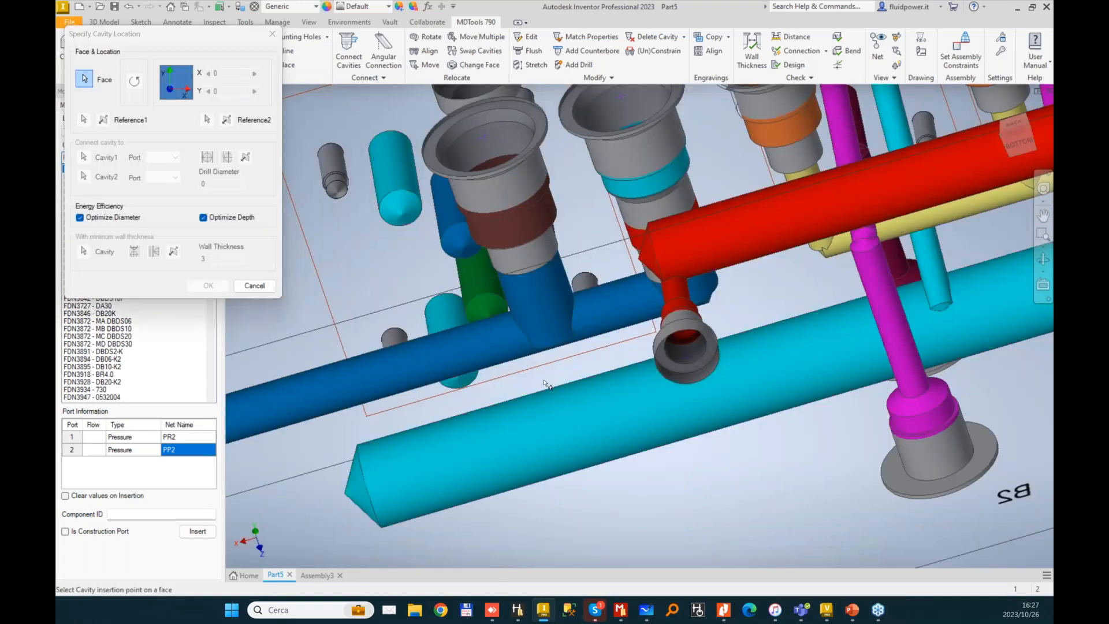
{"action": "left_click", "coordinate": [547, 384]}
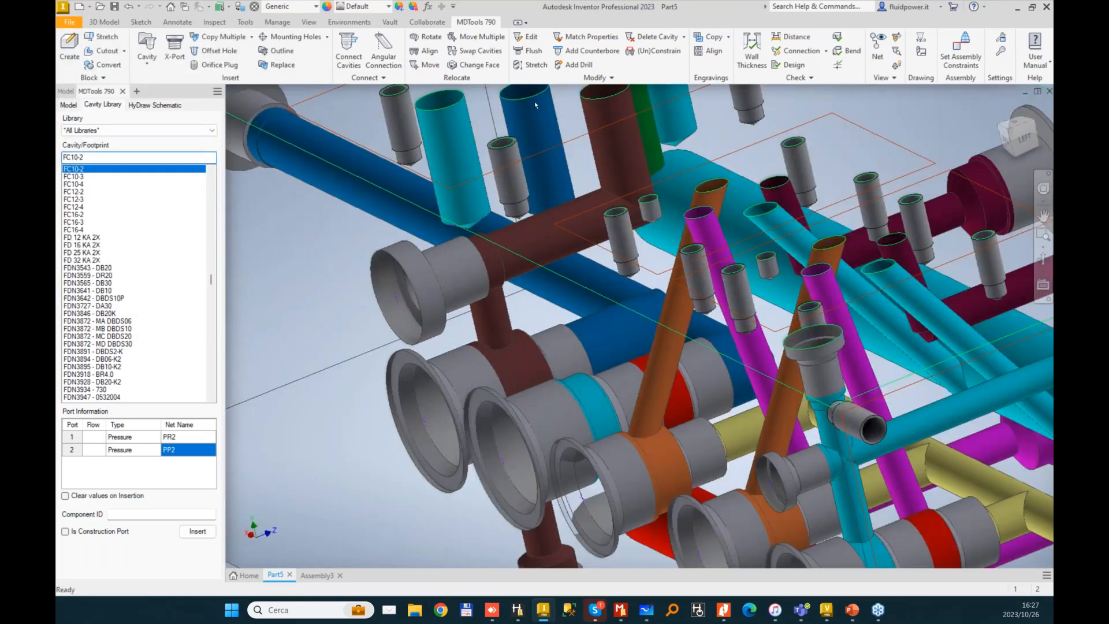
- Set the diameter of the bottom plug's vertical PP2 drill to 11 mm with Stretch
{"action": "left_click", "coordinate": [531, 65]}
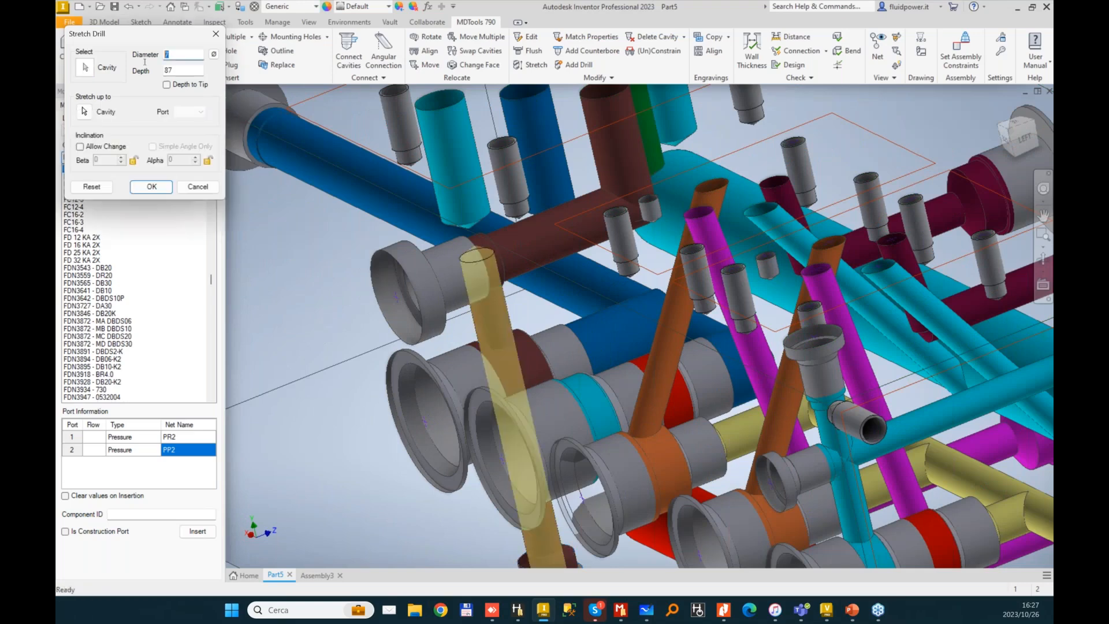
{"action": "type", "text": "11"}
{"action": "key", "text": "Tab"}
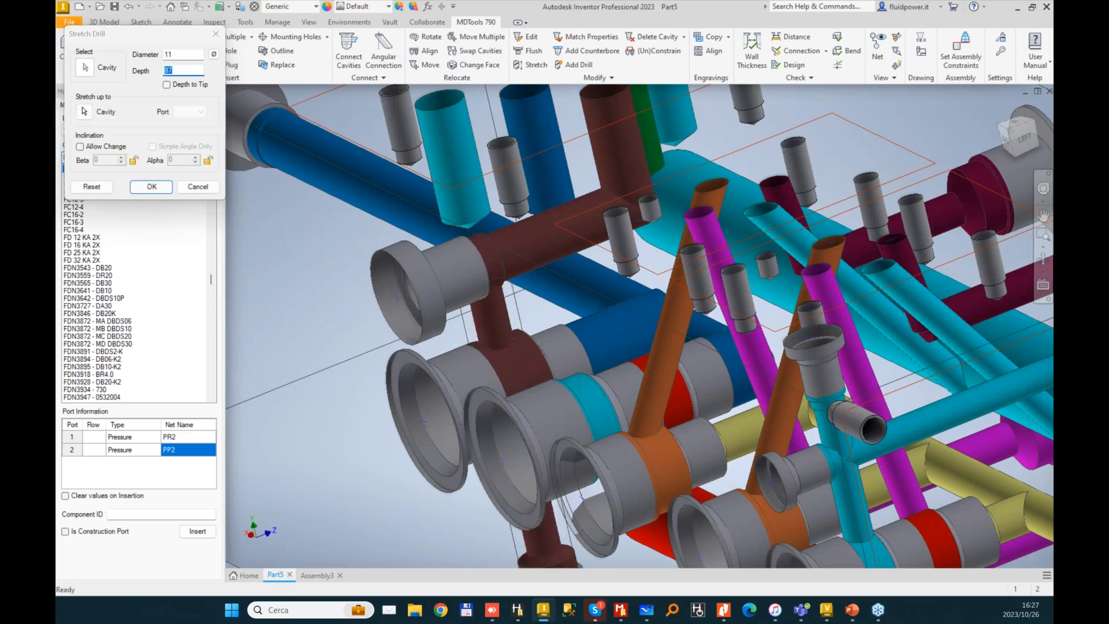
- Apply the open drill stretch and set the step 0 depth of the PLUG8 construction port to 1
{"action": "key", "text": "Return"}
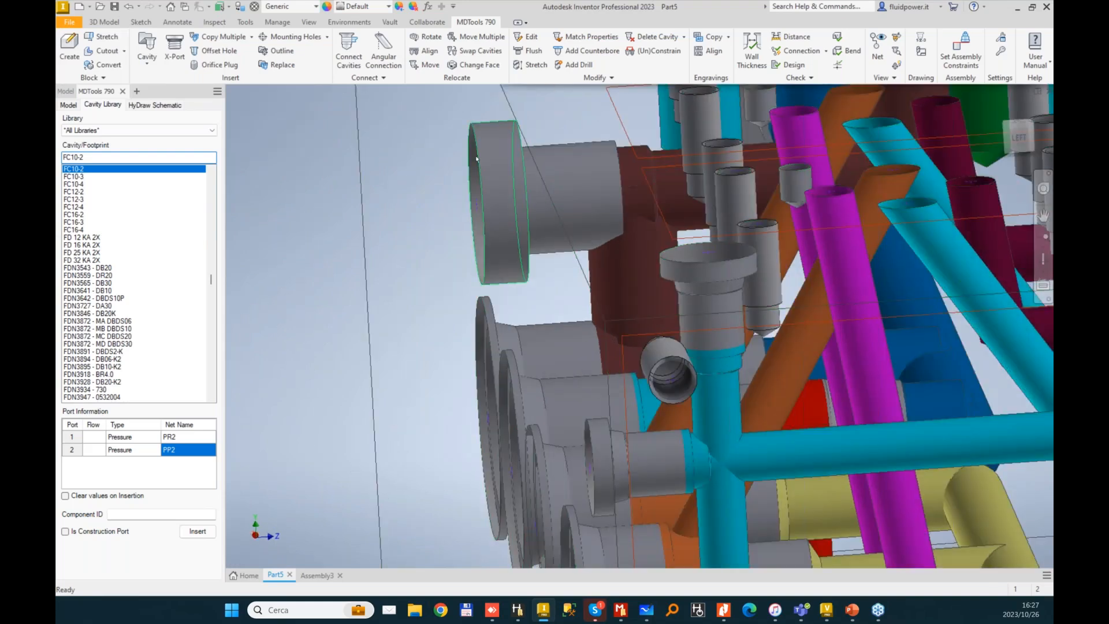
{"action": "double_click", "coordinate": [489, 141]}
{"action": "double_click", "coordinate": [314, 192]}
{"action": "type", "text": "1"}
{"action": "key", "text": "Tab"}
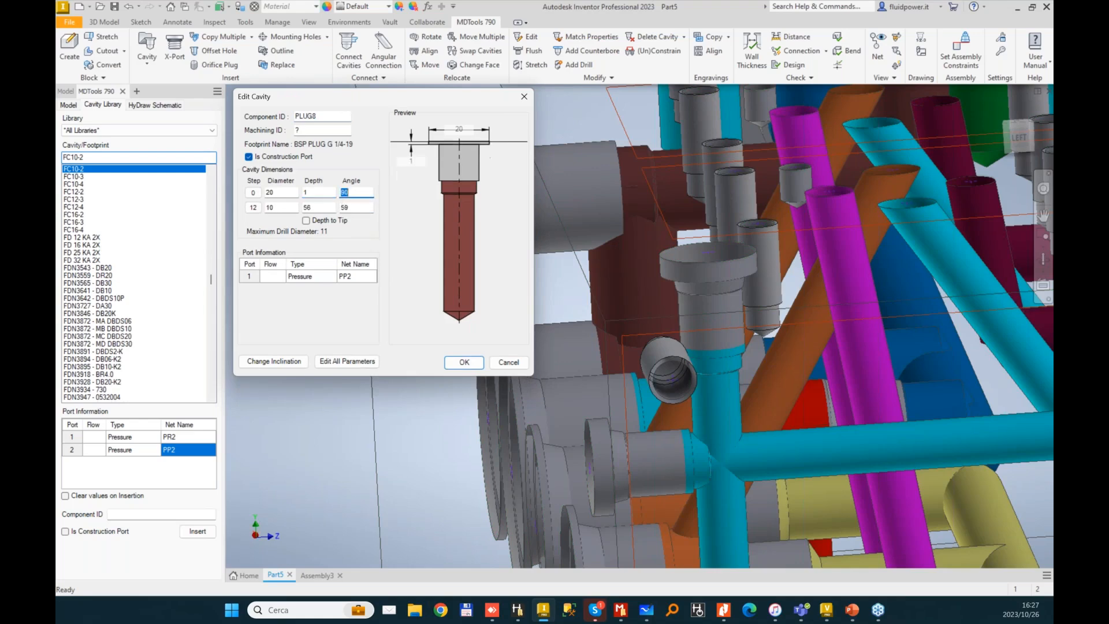
{"action": "key", "text": "Return"}
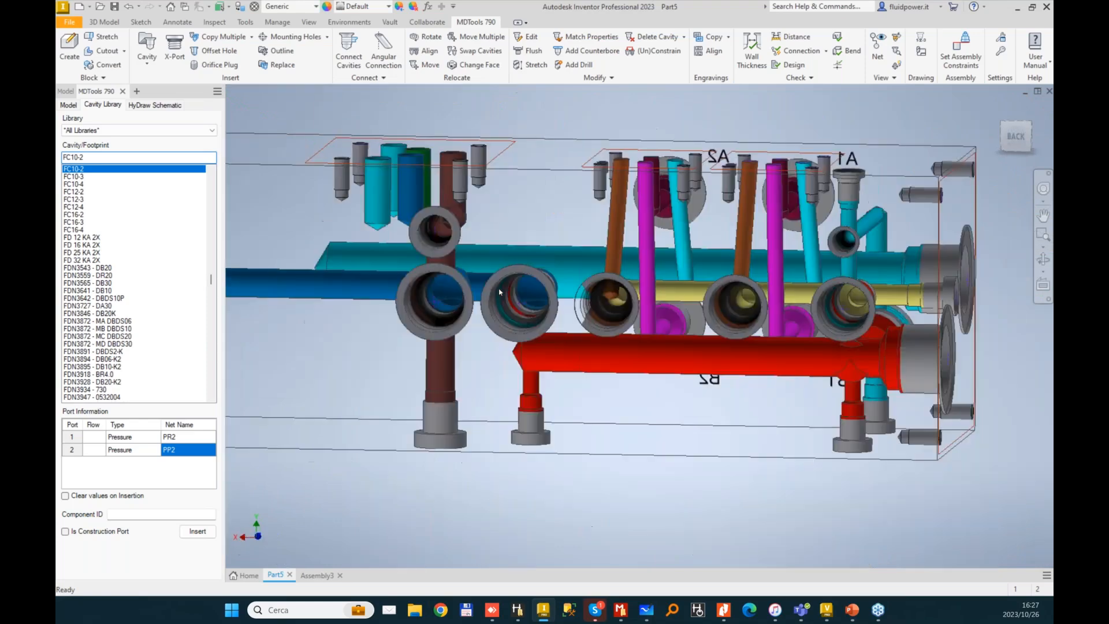
- Move the back-face cavity beside the brown drill together with the long blue drill in the positive Y direction
{"action": "scroll", "coordinate": [499, 291], "scroll_direction": "up", "scroll_amount": 3}
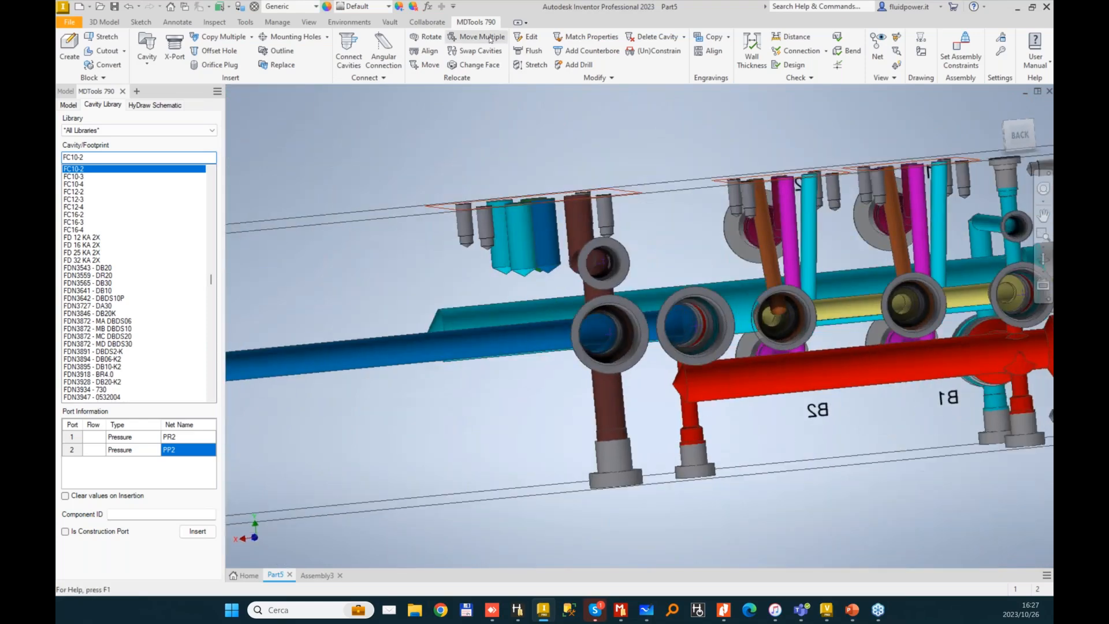
{"action": "left_click", "coordinate": [490, 39]}
{"action": "left_click", "coordinate": [84, 87]}
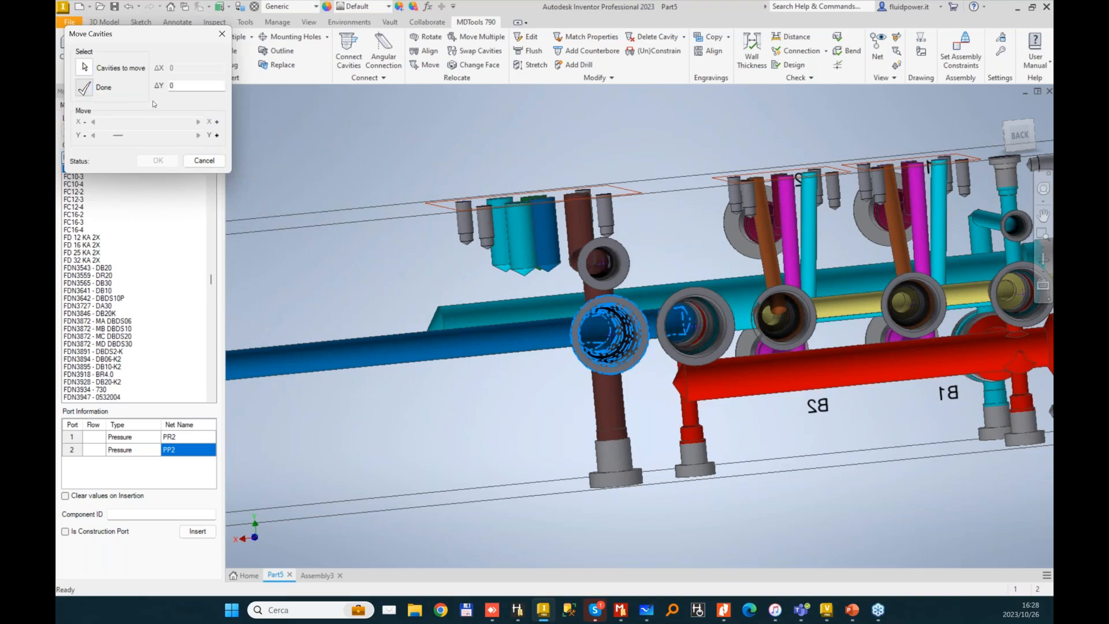
{"action": "left_click", "coordinate": [198, 135]}
{"action": "left_click", "coordinate": [199, 135]}
{"action": "left_click", "coordinate": [199, 136]}
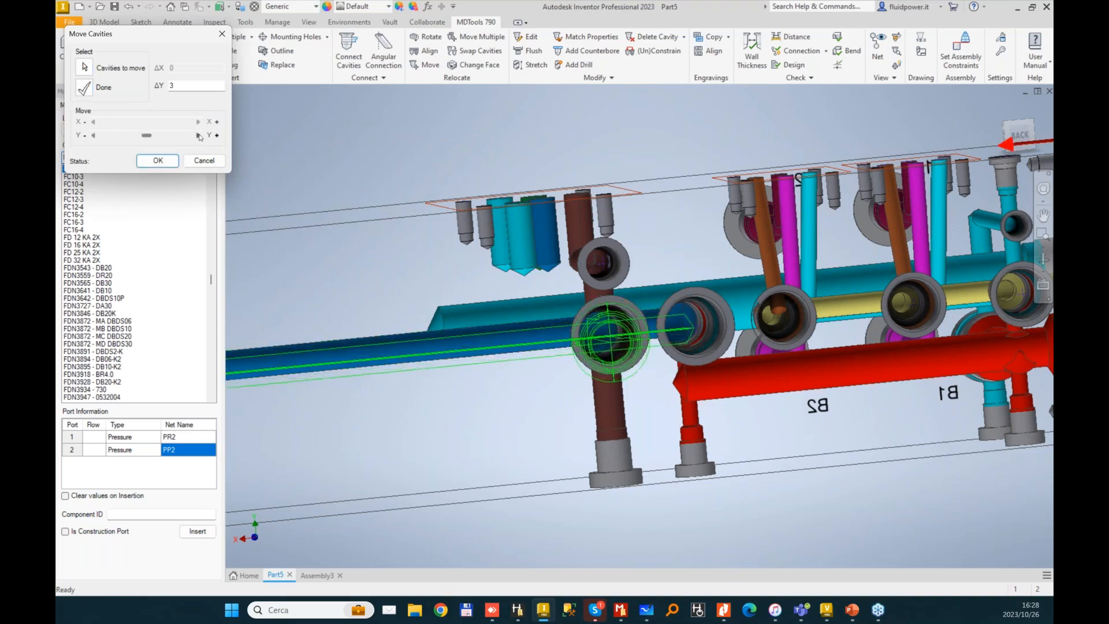
{"action": "left_click", "coordinate": [199, 136]}
{"action": "left_click", "coordinate": [171, 162]}
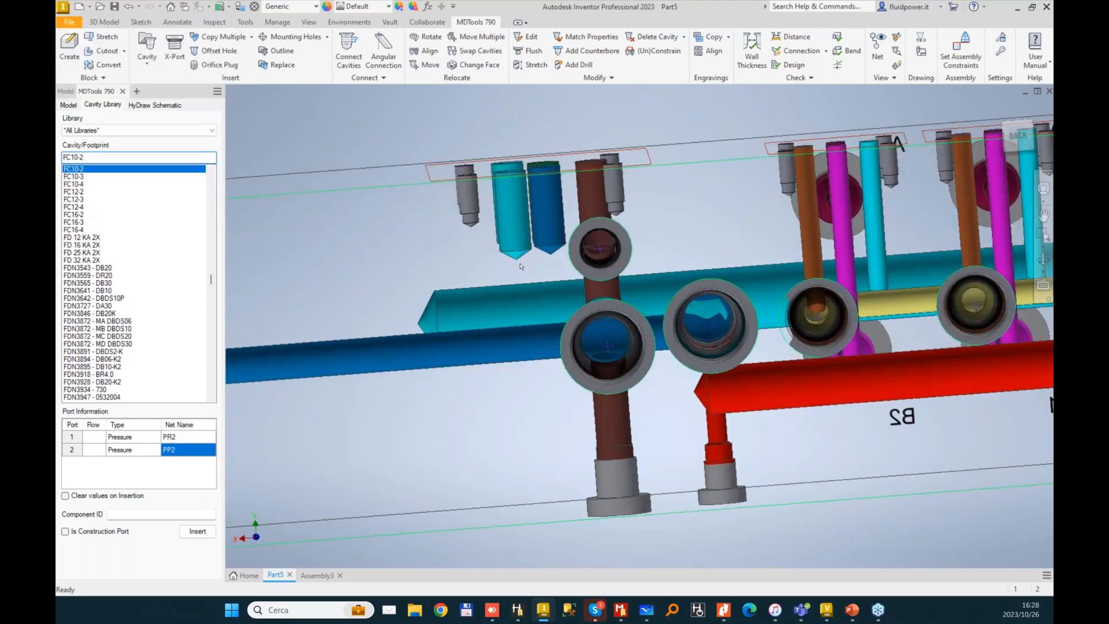
- Insert an XG14 construction port with a 10 drill diameter on the back face at X 227, Y 40, connected to the cyan drill
{"action": "left_click", "coordinate": [174, 47]}
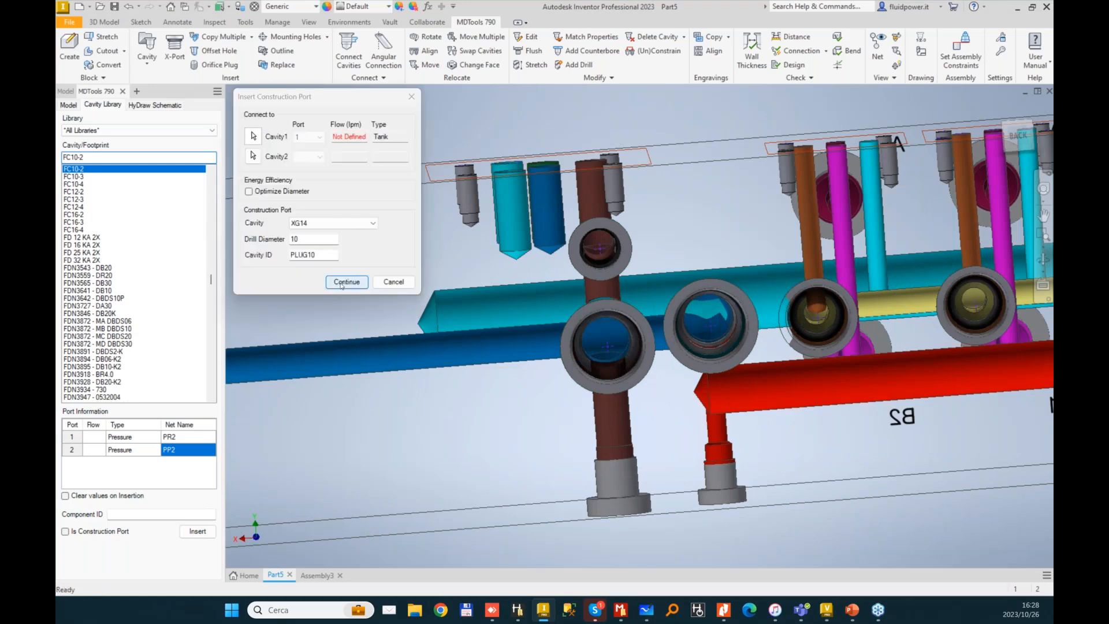
{"action": "left_click", "coordinate": [345, 282]}
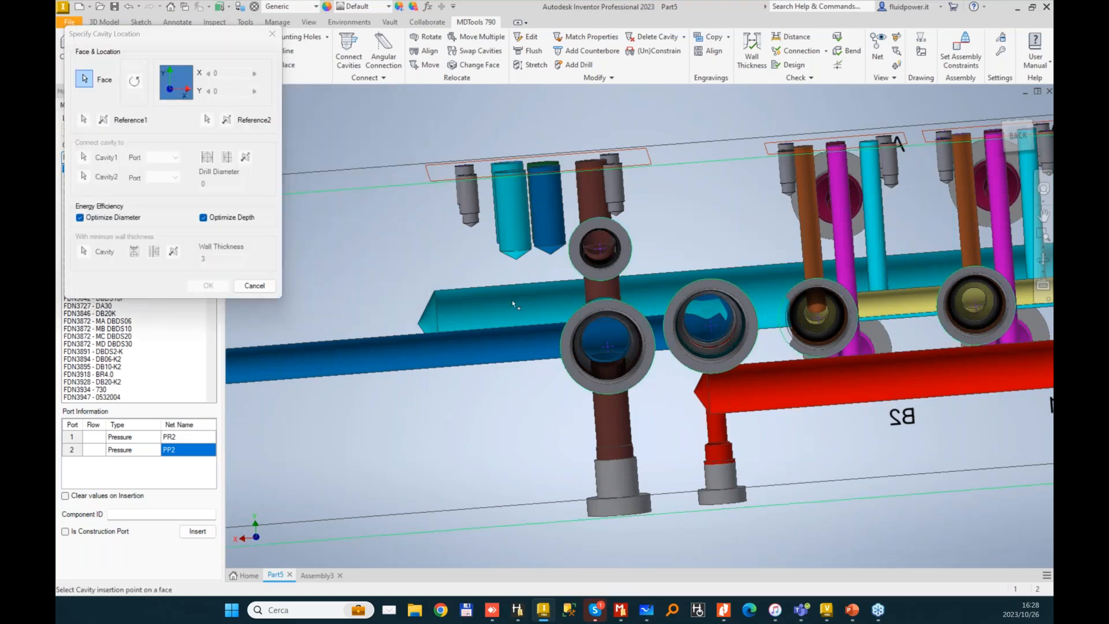
{"action": "left_click", "coordinate": [512, 300]}
{"action": "left_click", "coordinate": [214, 286]}
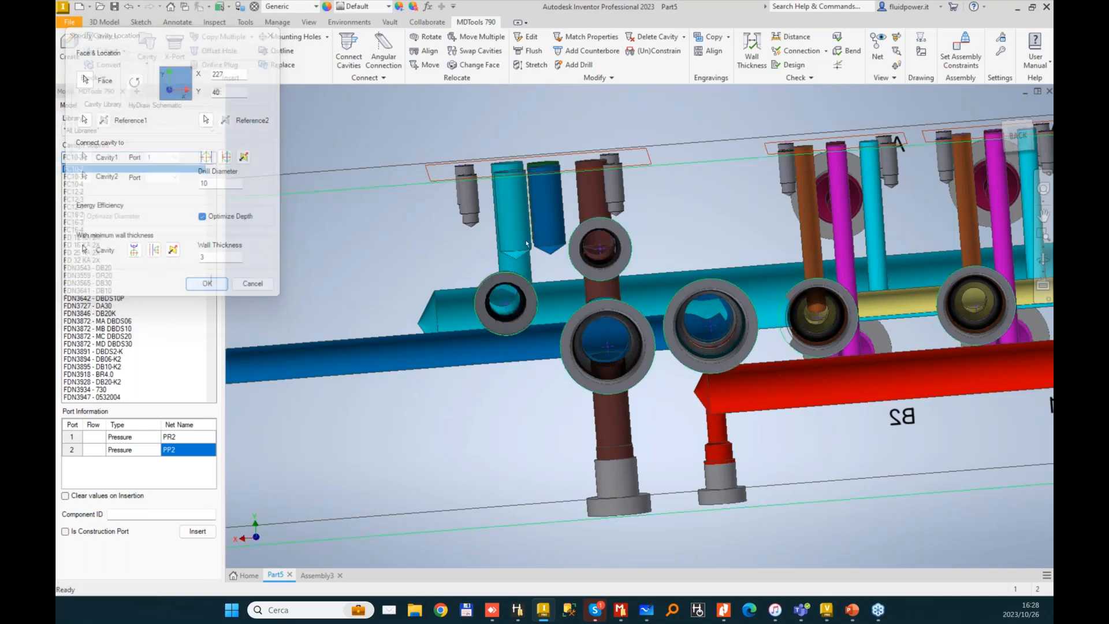
- Stretch the other cyan footprint drill, diameter 10, to a depth of 41 to meet the new construction port
{"action": "middle_click_drag", "start_coordinate": [526, 244], "coordinate": [628, 292], "text": "shift"}
{"action": "scroll", "coordinate": [634, 173], "scroll_direction": "up", "scroll_amount": 2}
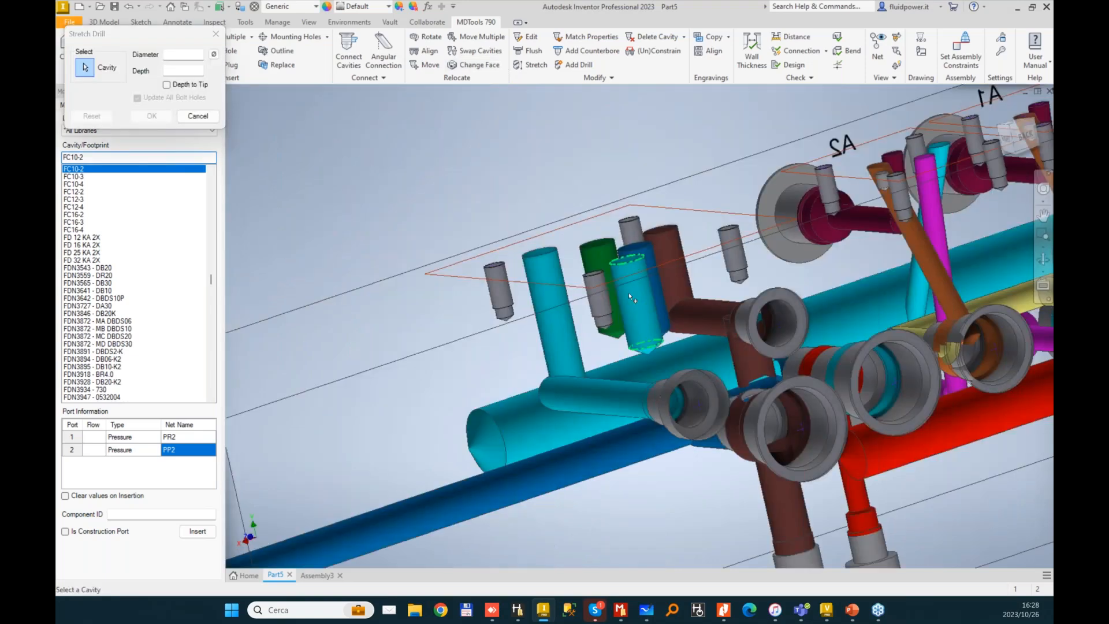
{"action": "left_click", "coordinate": [629, 292]}
{"action": "left_click", "coordinate": [152, 187]}
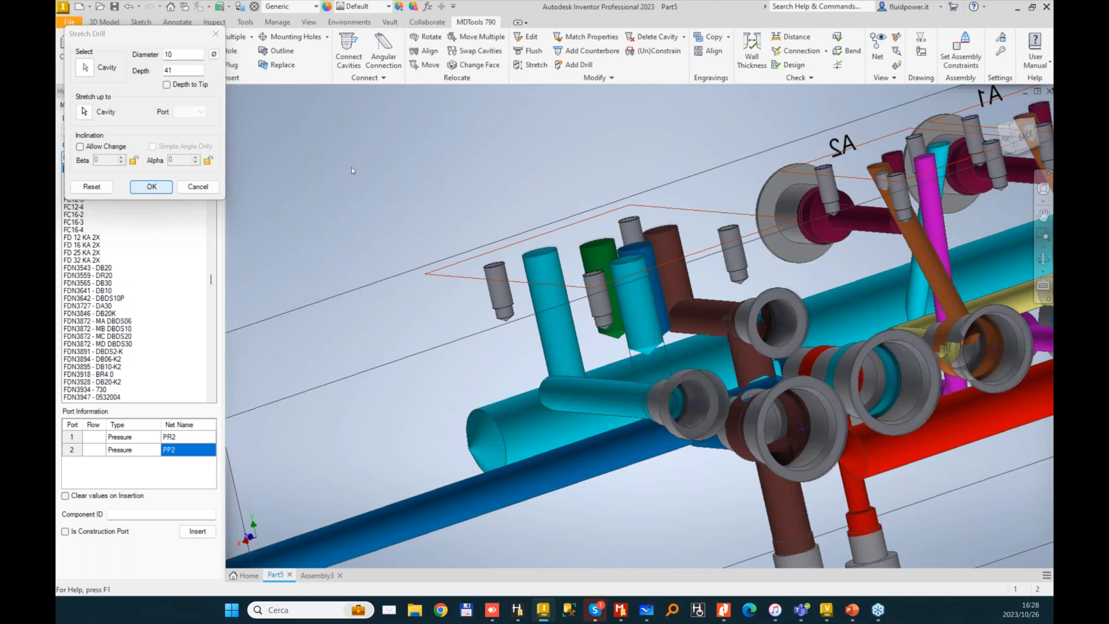
- Start inserting a G 1/2-14 cavity with component ID A2
{"action": "middle_click_drag", "start_coordinate": [549, 183], "coordinate": [762, 109], "text": "shift"}
{"action": "scroll", "coordinate": [710, 198], "scroll_direction": "up", "scroll_amount": 3}
{"action": "double_click", "coordinate": [74, 157]}
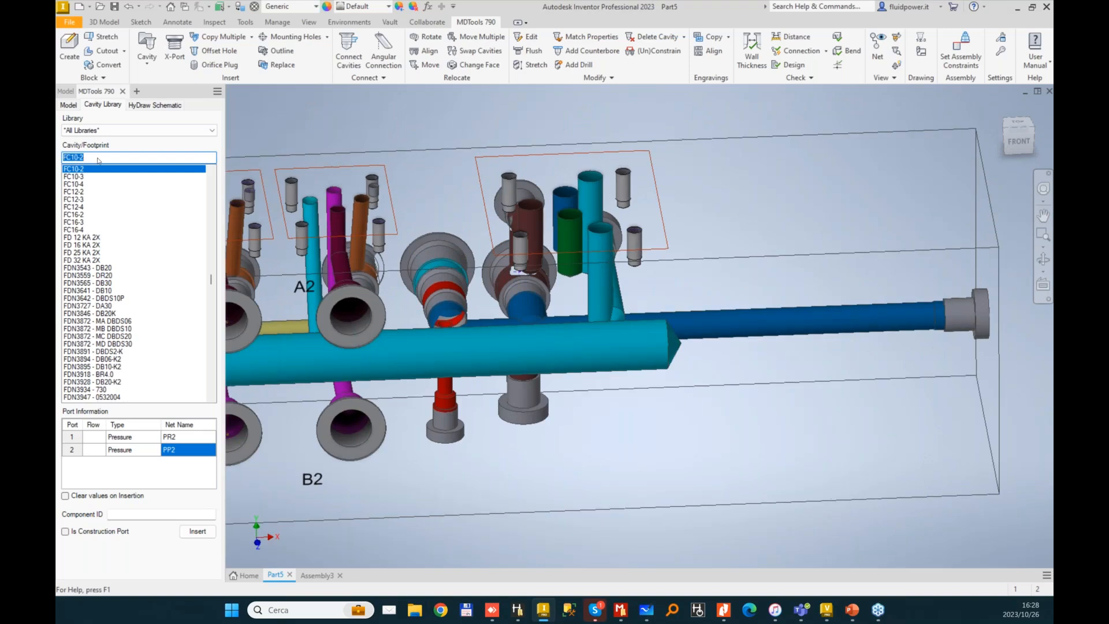
{"action": "type", "text": "G 1/2"}
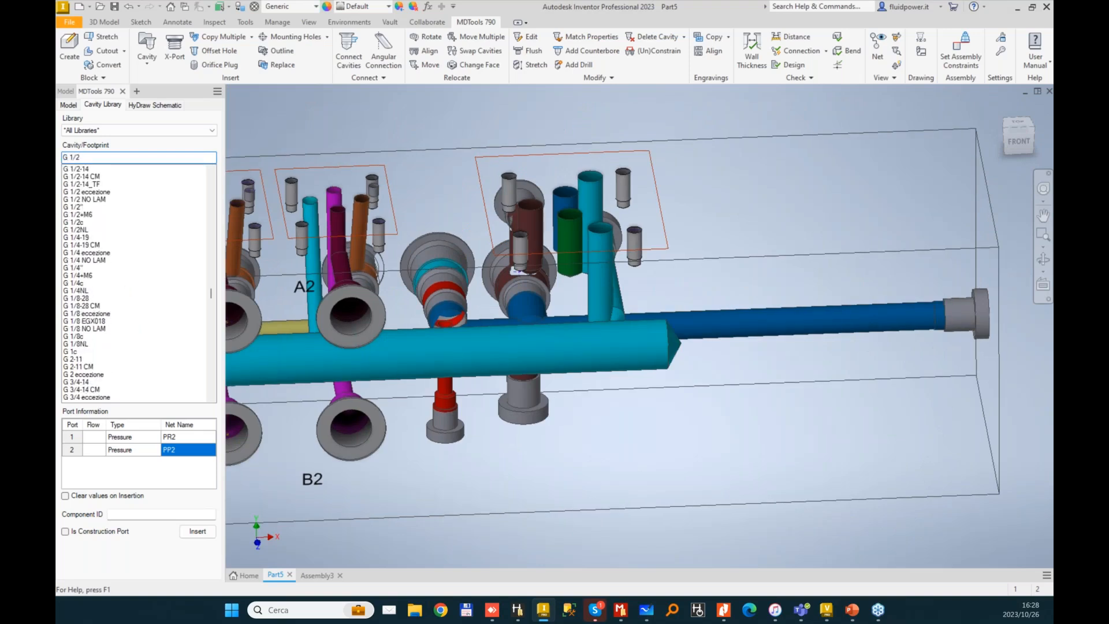
{"action": "left_click", "coordinate": [96, 168]}
{"action": "left_click", "coordinate": [150, 515]}
{"action": "type", "text": "A2"}
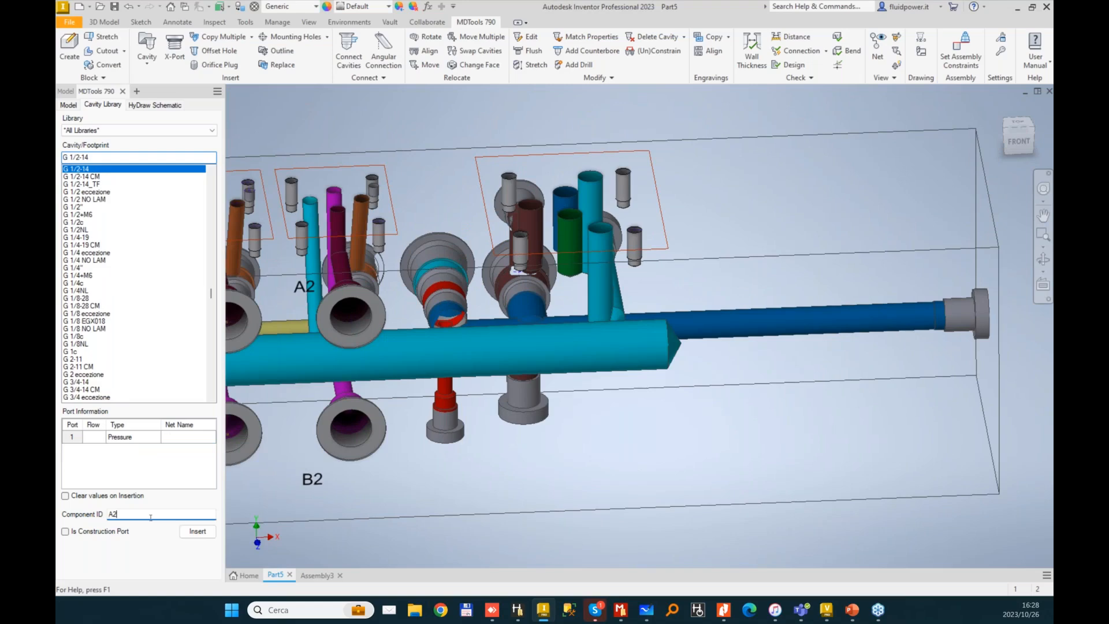
{"action": "left_click", "coordinate": [198, 530]}
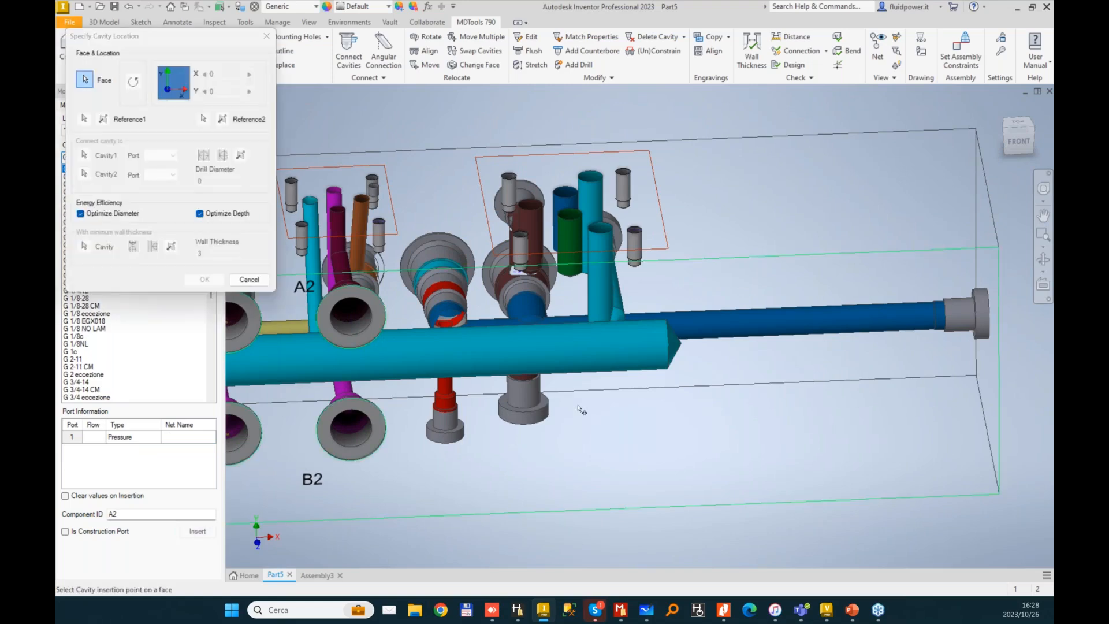
- Place the A2 cavity on the front face at X 206, Y 25, aligned with the green drill, using drill diameter 11
{"action": "left_click", "coordinate": [574, 333]}
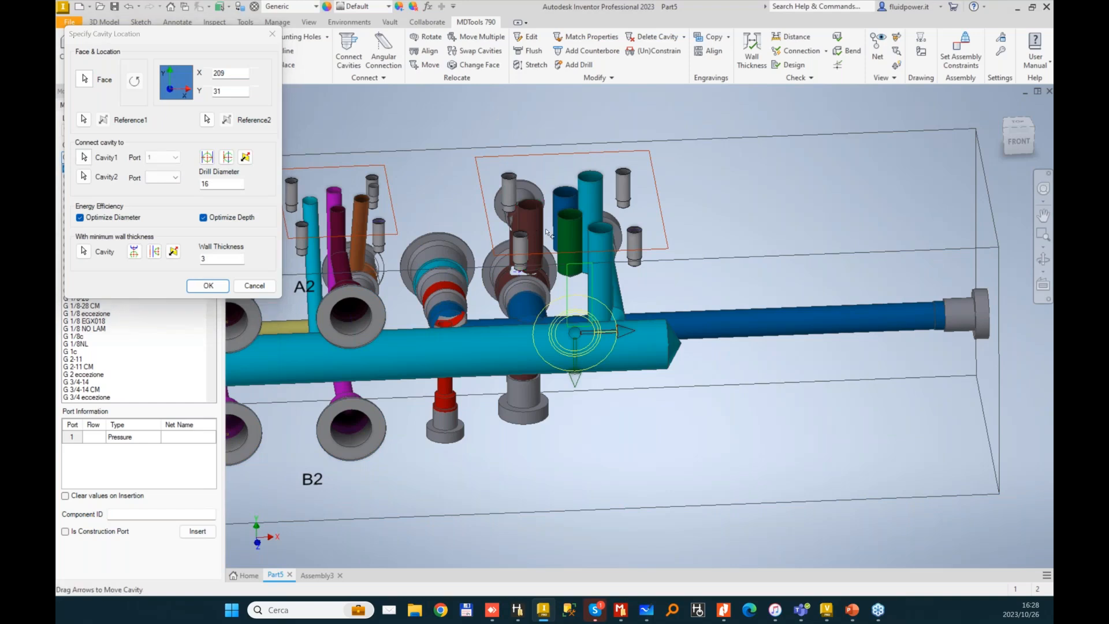
{"action": "left_click", "coordinate": [227, 157]}
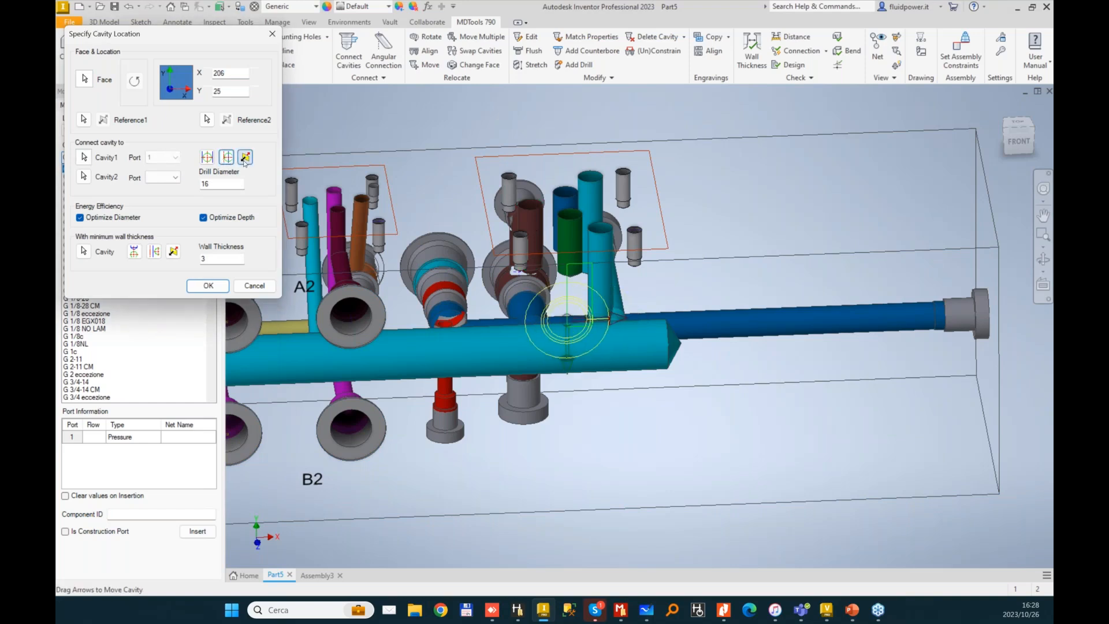
{"action": "double_click", "coordinate": [226, 184]}
{"action": "type", "text": "11"}
{"action": "key", "text": "Tab"}
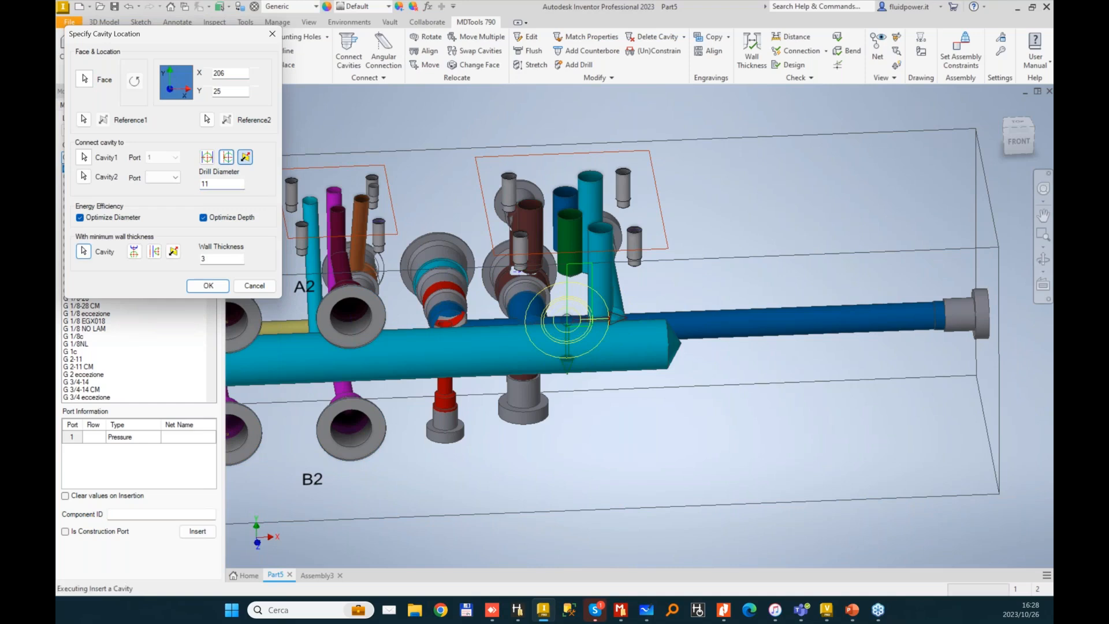
{"action": "left_click", "coordinate": [208, 286]}
- Start inserting another G 1/2-14 cavity with component ID B2, connected to the blue footprint drill, with drill diameter 10
{"action": "left_click", "coordinate": [130, 513]}
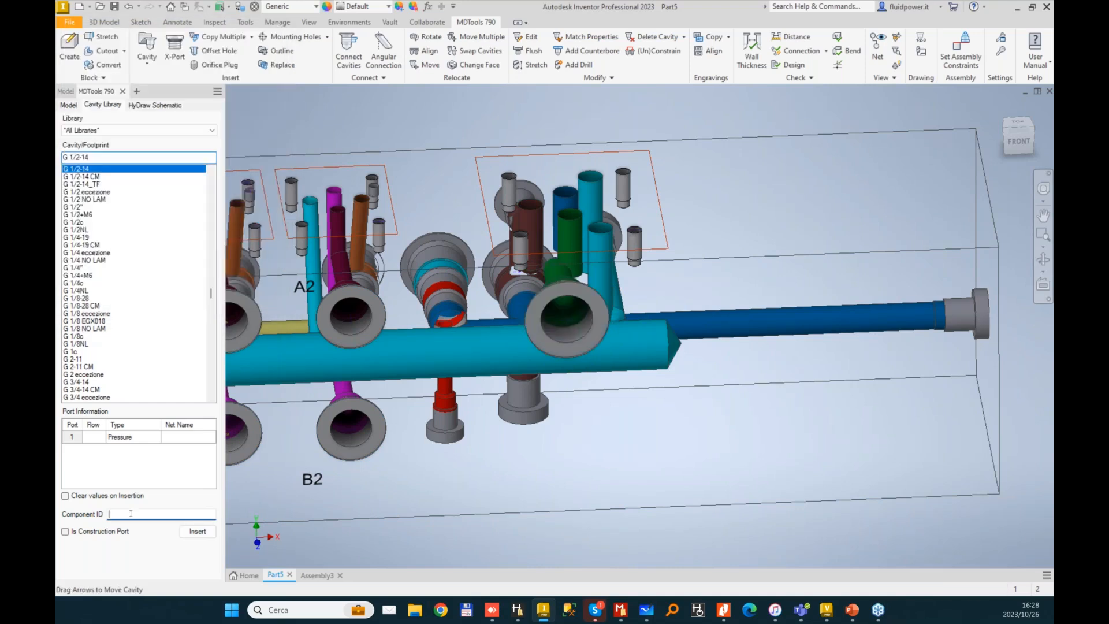
{"action": "type", "text": "B2"}
{"action": "left_click", "coordinate": [198, 531]}
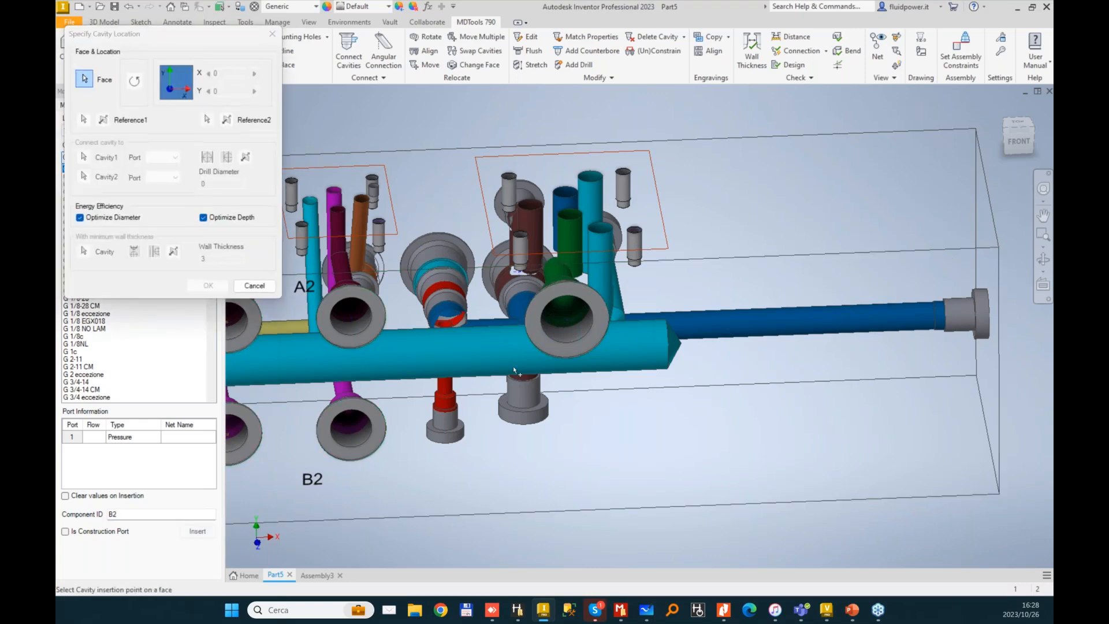
{"action": "left_click", "coordinate": [559, 195]}
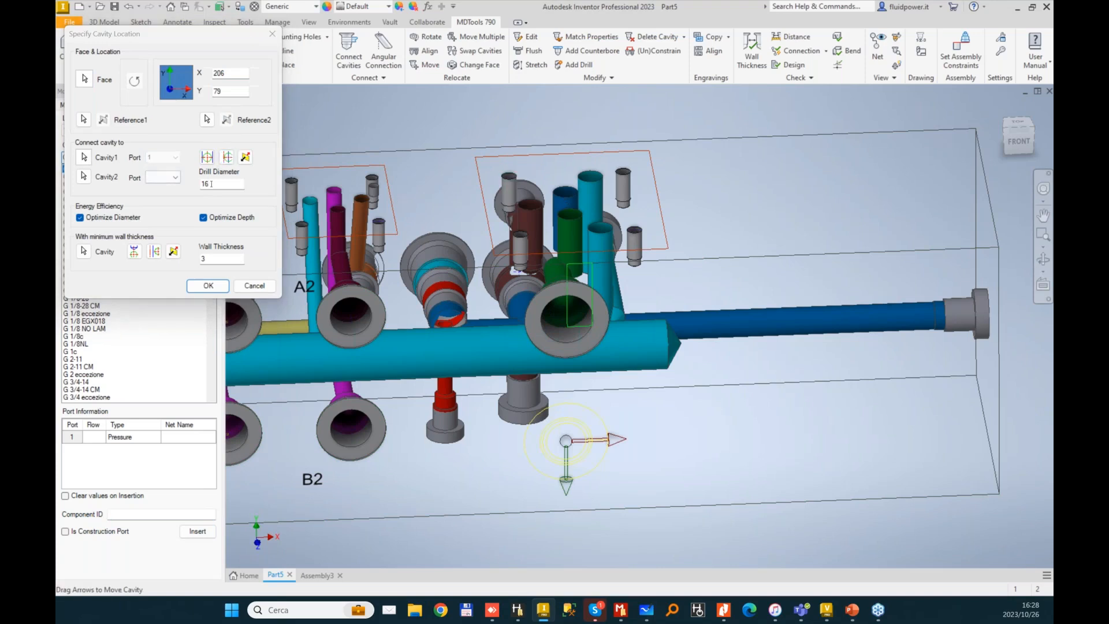
{"action": "double_click", "coordinate": [208, 184]}
{"action": "type", "text": "10"}
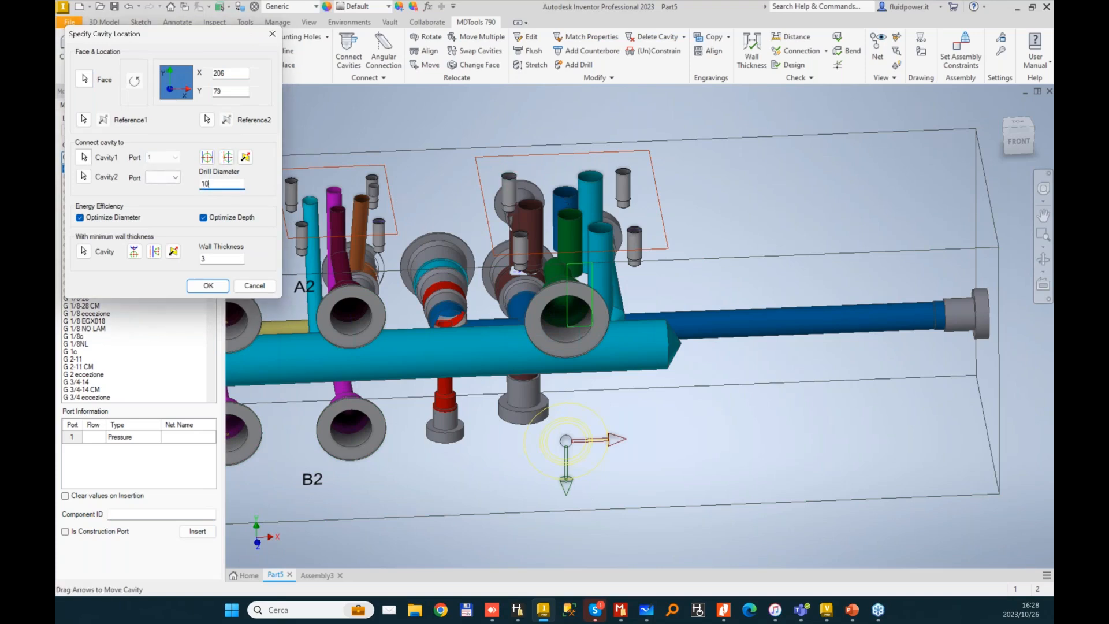
- Place the B2 cavity on the front face at X 0, Y 50 relative to the A2 cavity
{"action": "left_click", "coordinate": [227, 156]}
{"action": "left_click", "coordinate": [245, 157]}
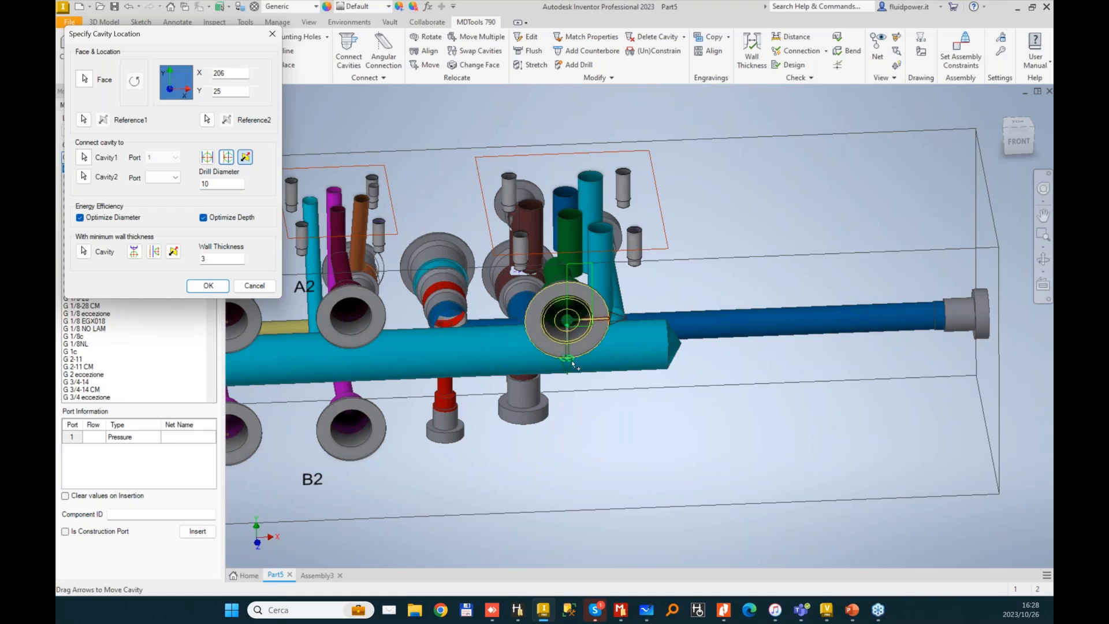
{"action": "left_click_drag", "start_coordinate": [567, 497], "coordinate": [567, 499]}
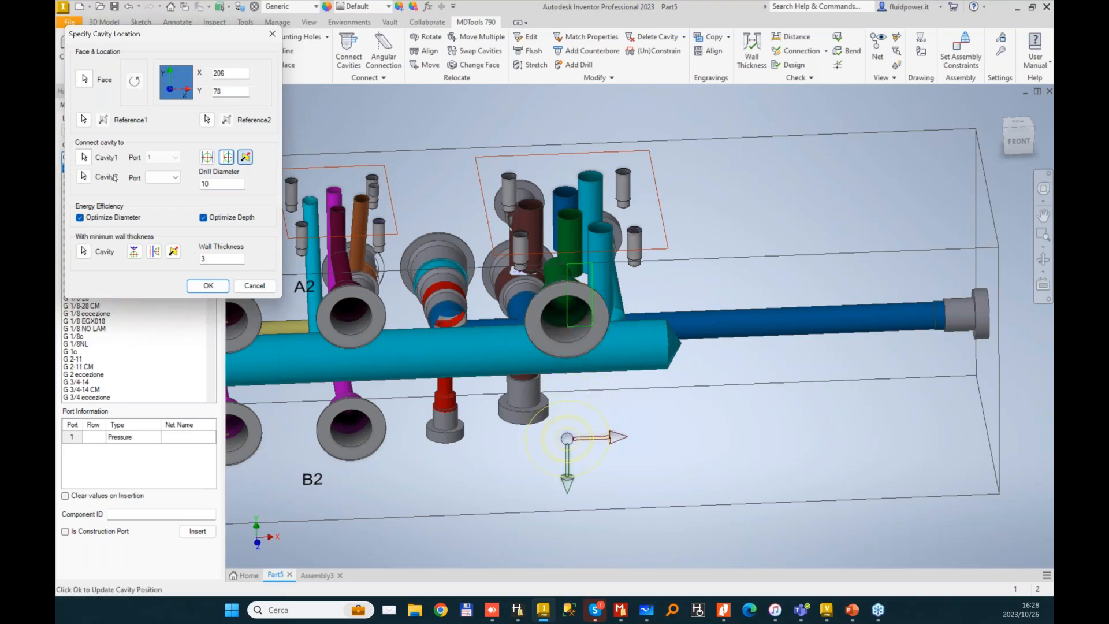
{"action": "left_click", "coordinate": [84, 120]}
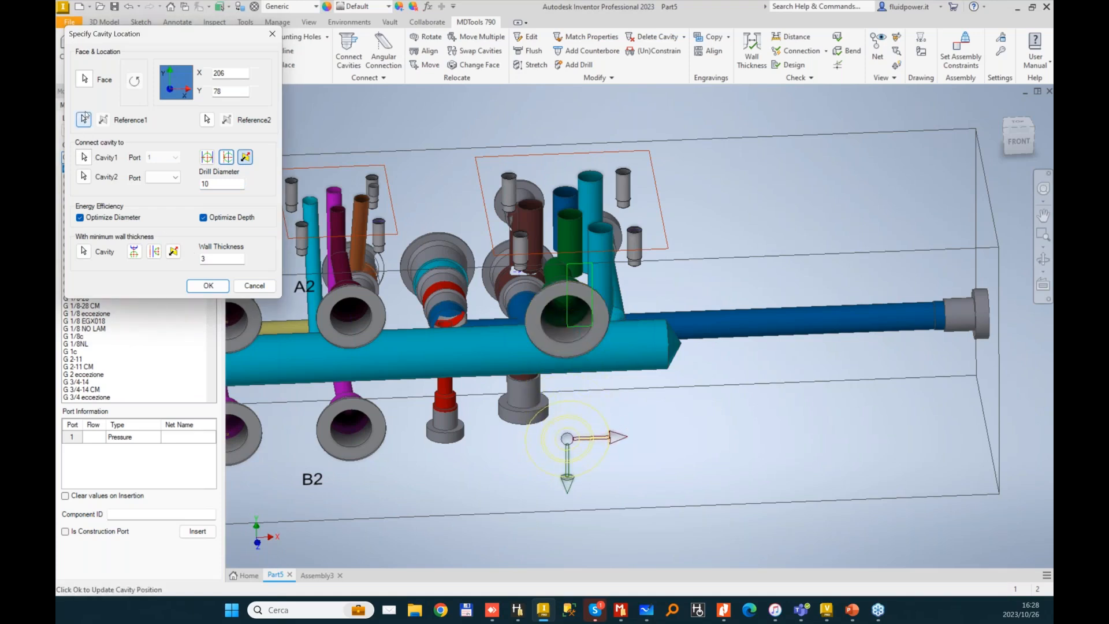
{"action": "left_click", "coordinate": [577, 302]}
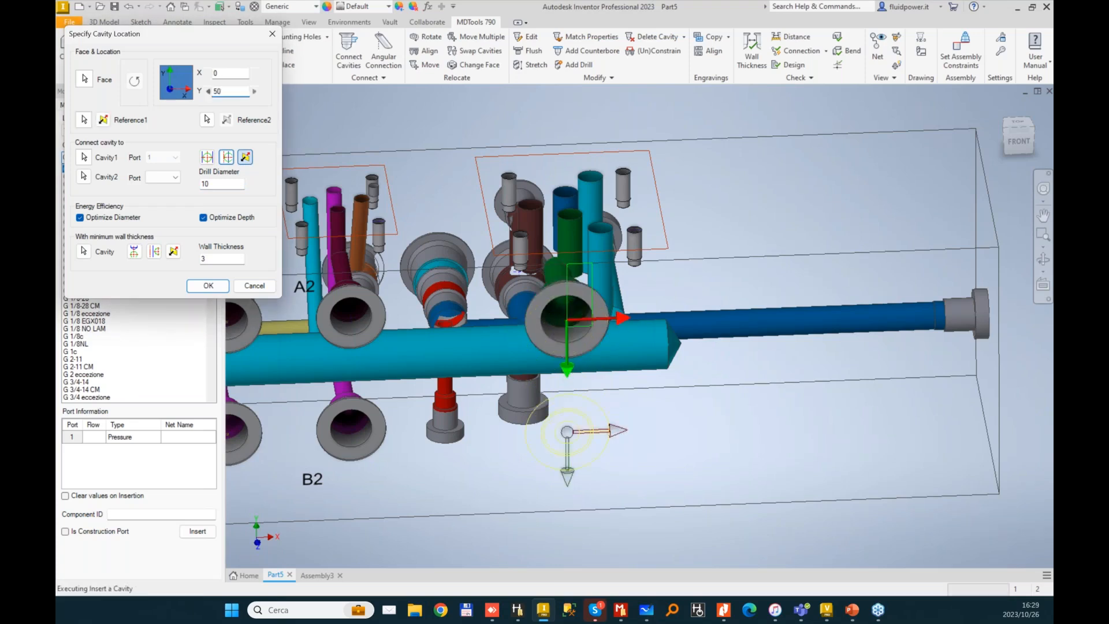
{"action": "left_click", "coordinate": [208, 286]}
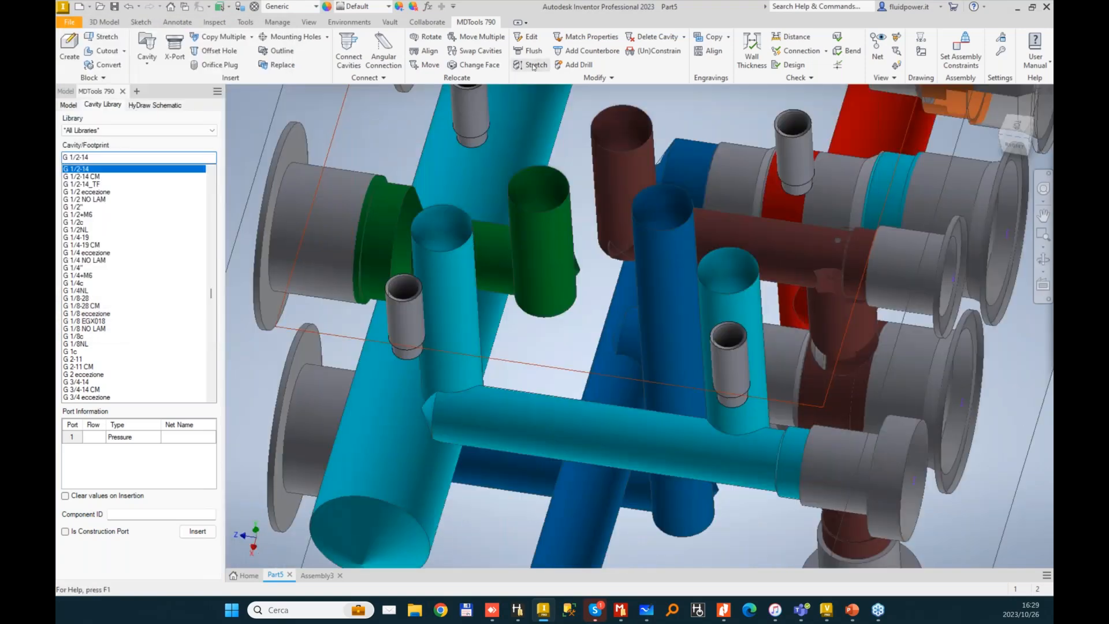
- Stretch the blue footprint drill to a depth of 76 and incline it with Beta 5 and Alpha 90
{"action": "left_click", "coordinate": [533, 66]}
{"action": "left_click", "coordinate": [622, 233]}
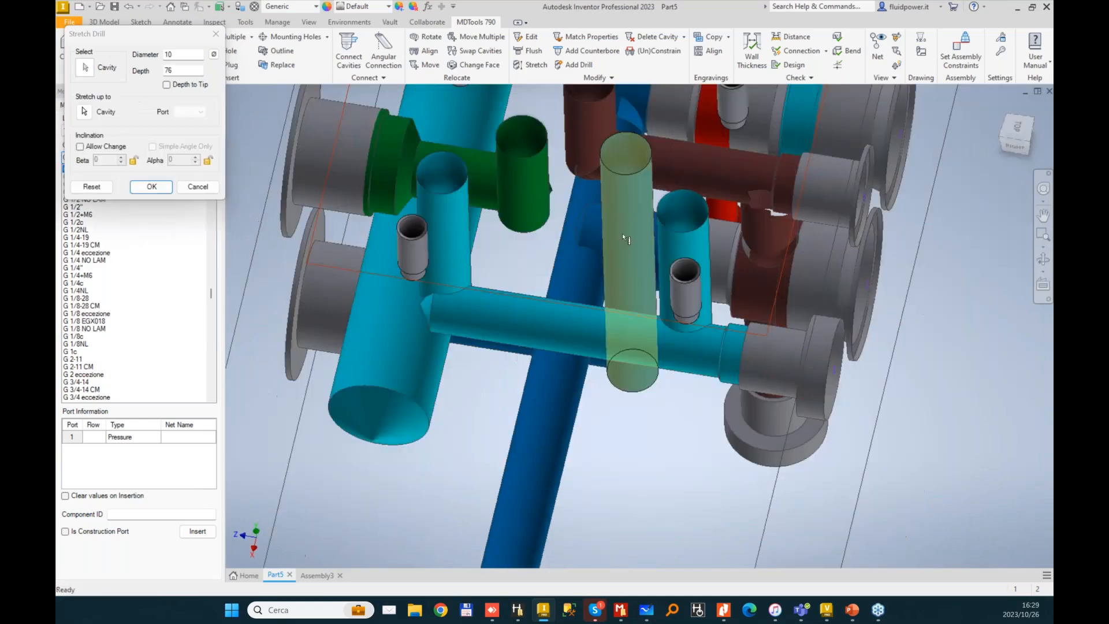
{"action": "type", "text": "5"}
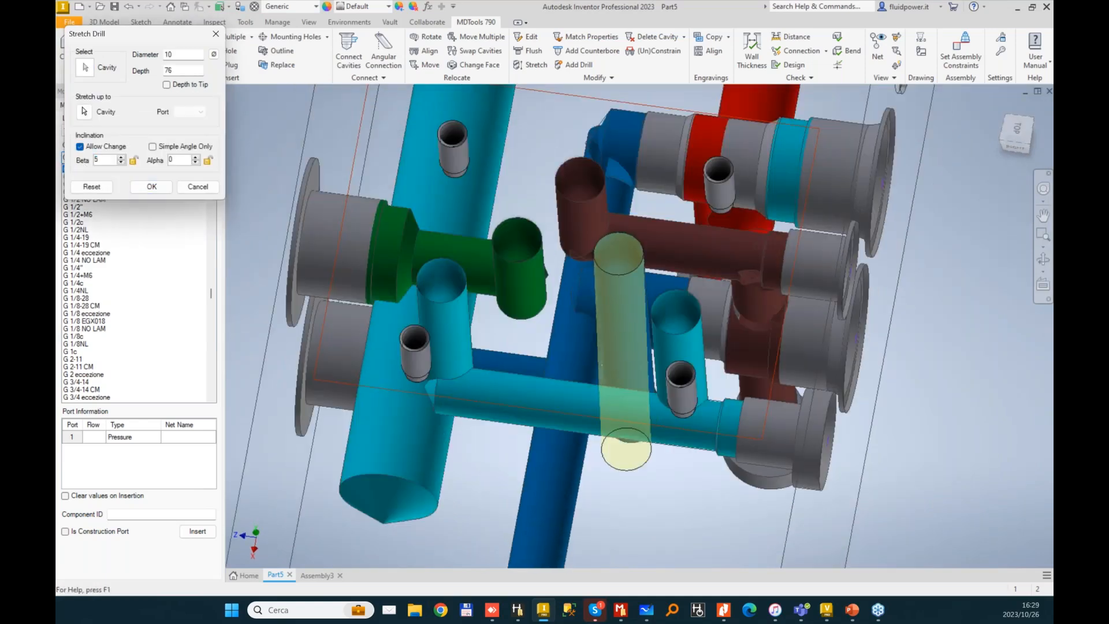
{"action": "left_click", "coordinate": [170, 159]}
{"action": "type", "text": "9"}
{"action": "left_click", "coordinate": [167, 183]}
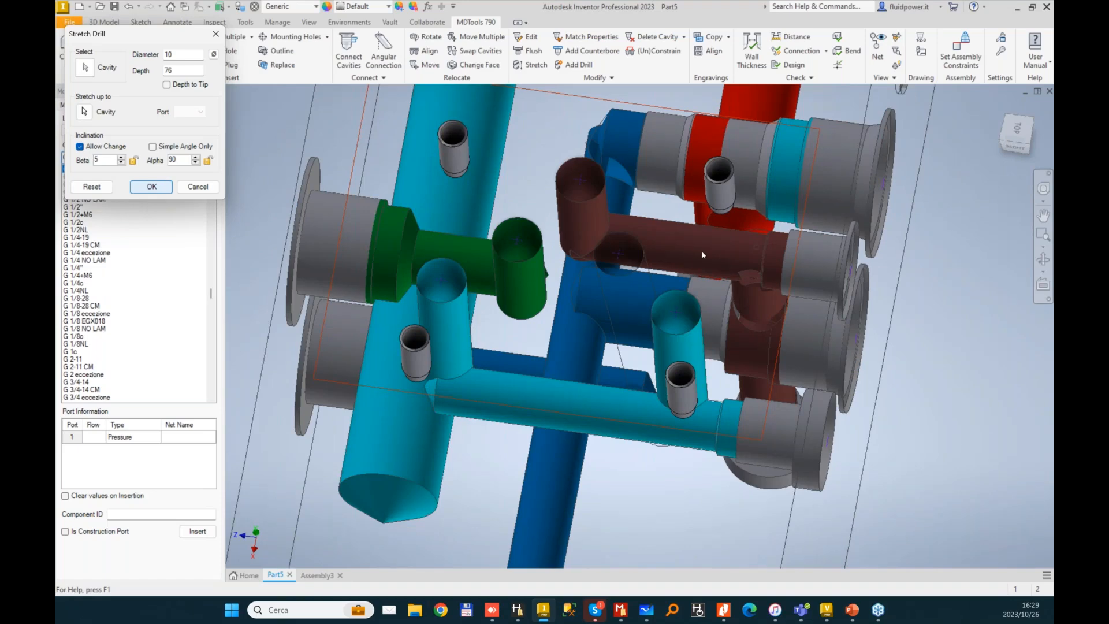
- Stretch the B2 cavity's blue drill, diameter 10, to a depth of 76 so it reaches the inclined drill
{"action": "middle_click_drag", "start_coordinate": [664, 245], "coordinate": [652, 293], "text": "shift"}
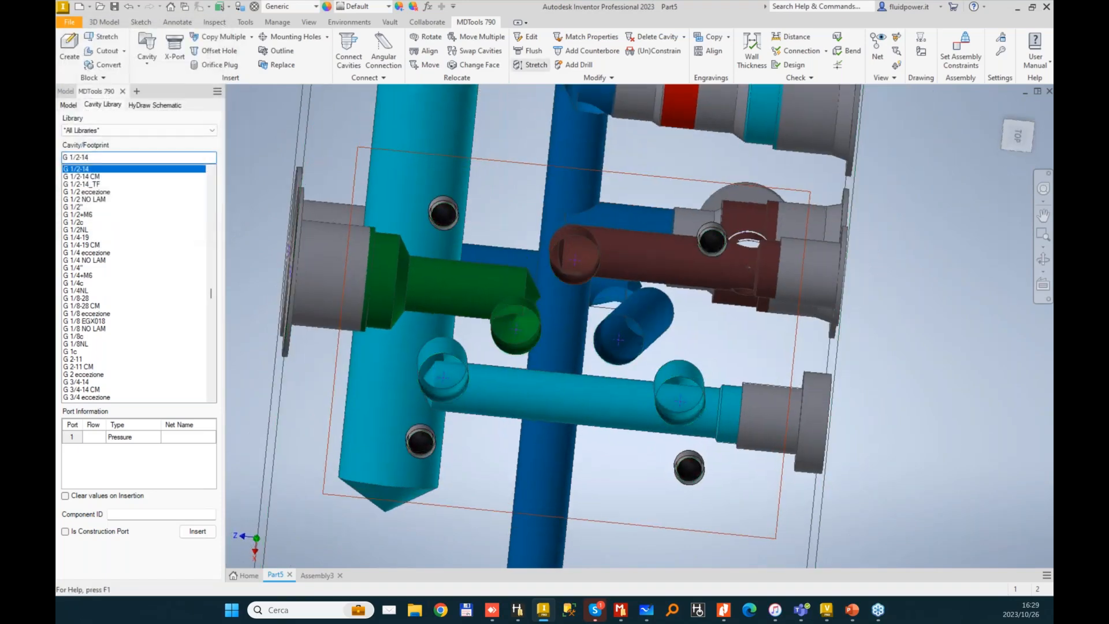
{"action": "left_click", "coordinate": [530, 64]}
{"action": "left_click", "coordinate": [498, 268]}
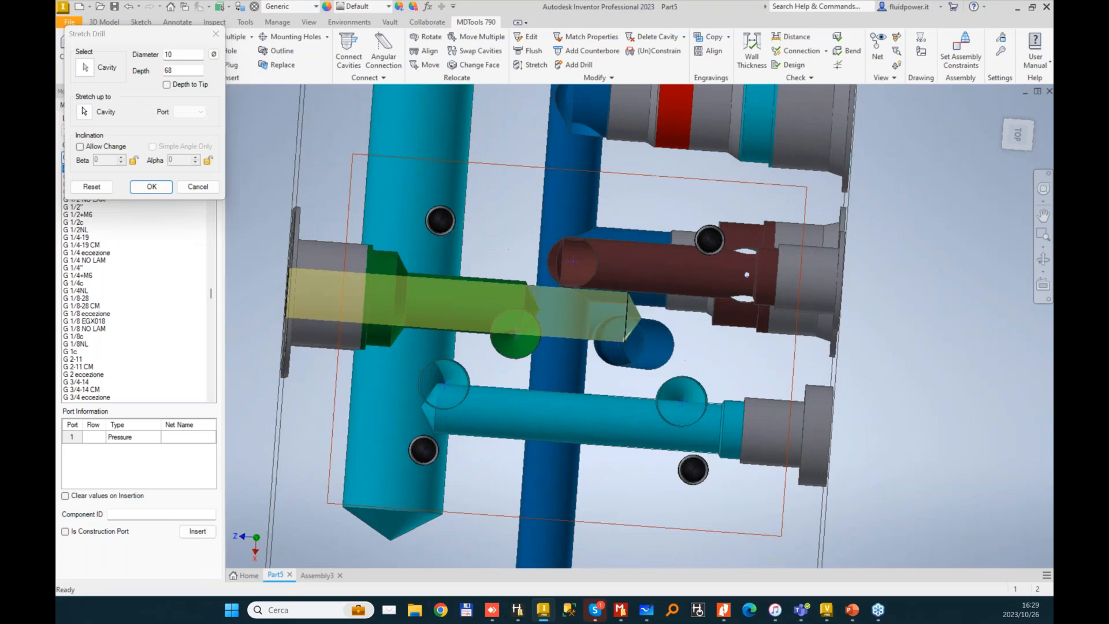
{"action": "type", "text": "76"}
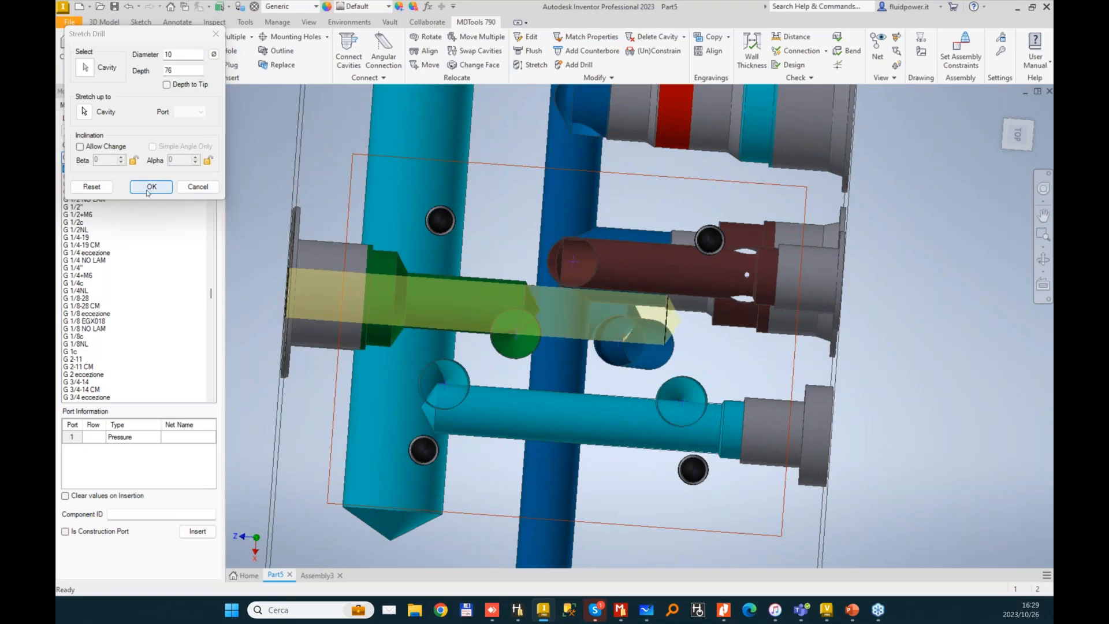
{"action": "left_click", "coordinate": [160, 186]}
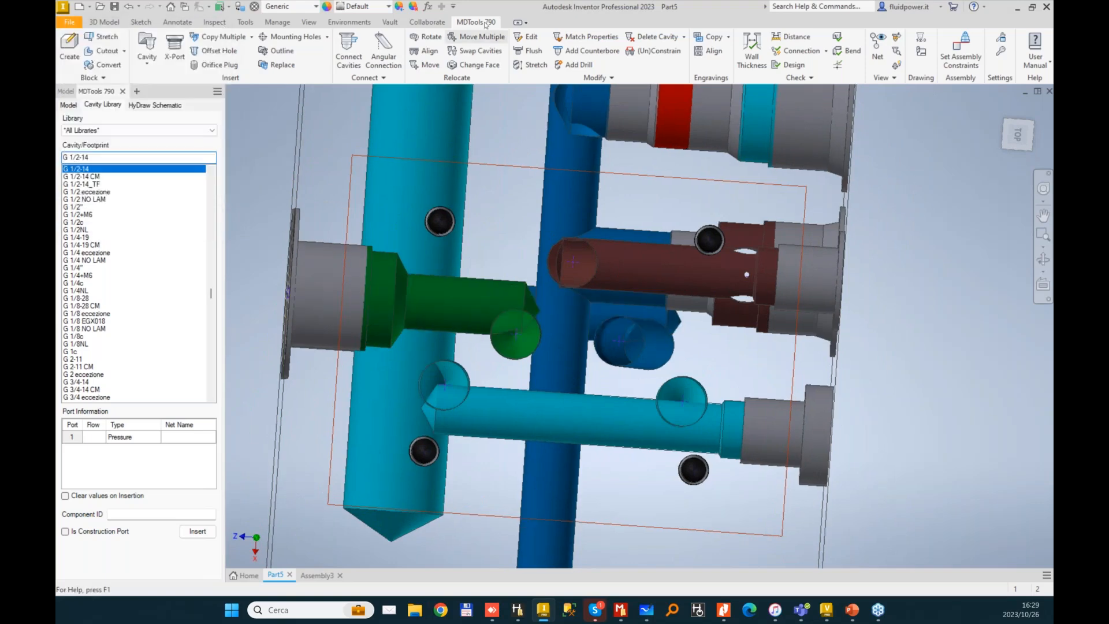
- Align the blue B2 cavity with the adjoining blue footprint drill
{"action": "left_click", "coordinate": [428, 51]}
{"action": "left_click", "coordinate": [601, 323]}
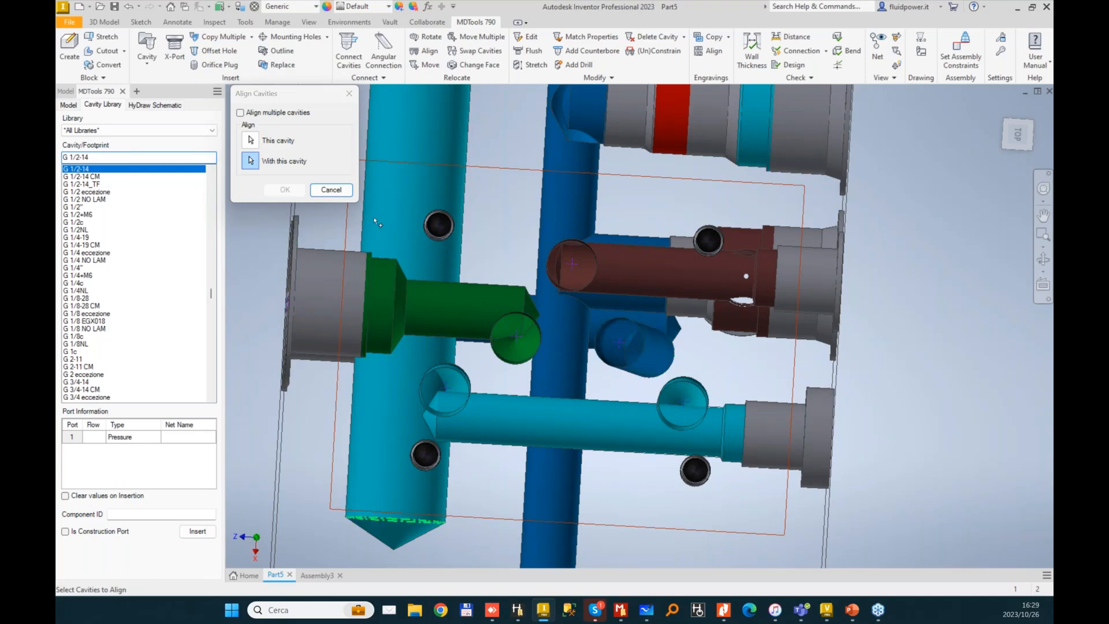
{"action": "left_click", "coordinate": [649, 352]}
{"action": "middle_click_drag", "start_coordinate": [581, 316], "coordinate": [477, 399], "text": "shift"}
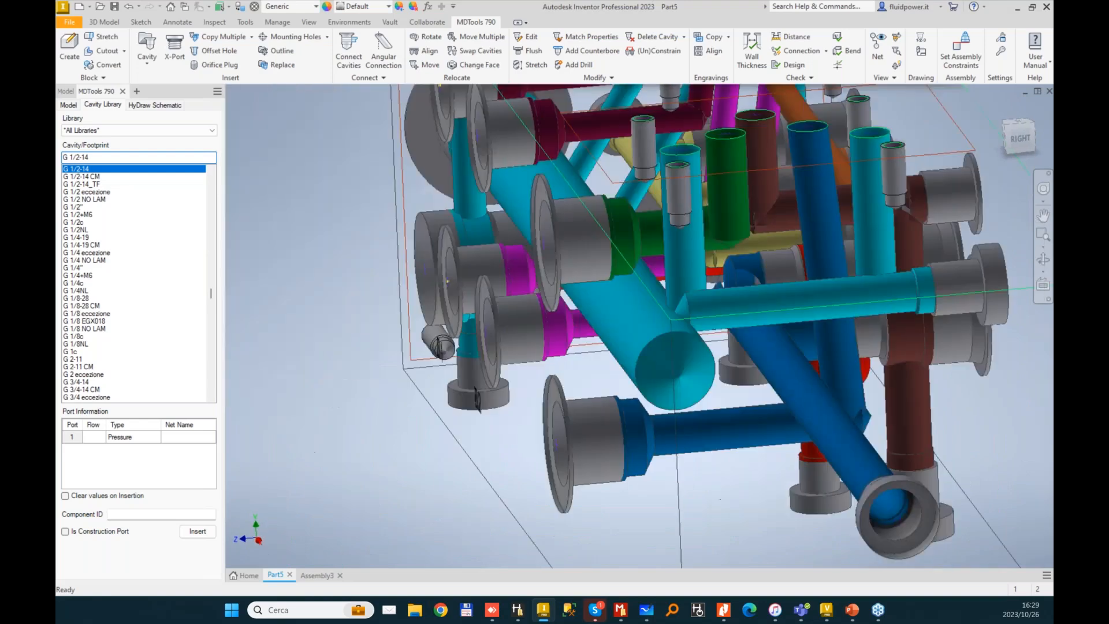
- Stretch the cyan cross drill, diameter 10, to a depth of 92 beneath the cyan footprint drills
{"action": "left_click", "coordinate": [531, 65]}
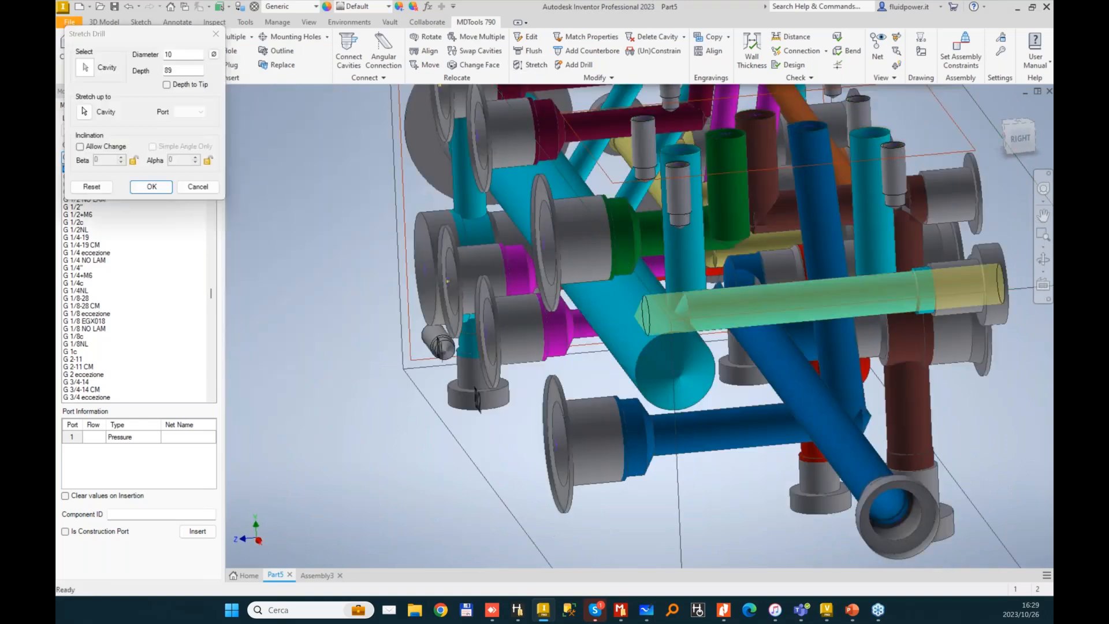
{"action": "left_click", "coordinate": [151, 186]}
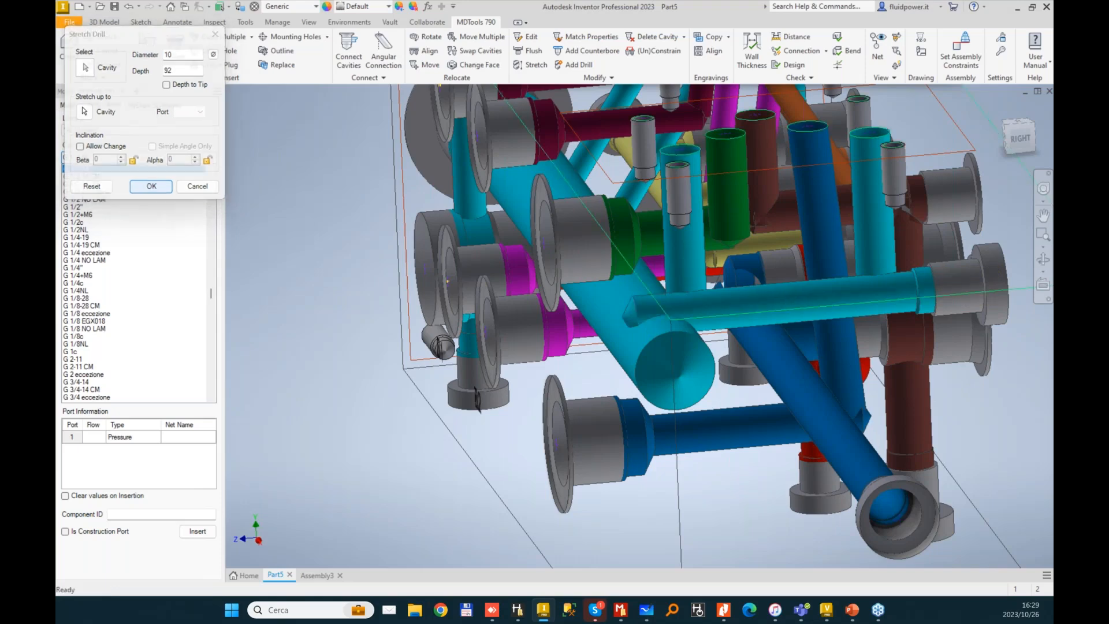
{"action": "left_click", "coordinate": [877, 242]}
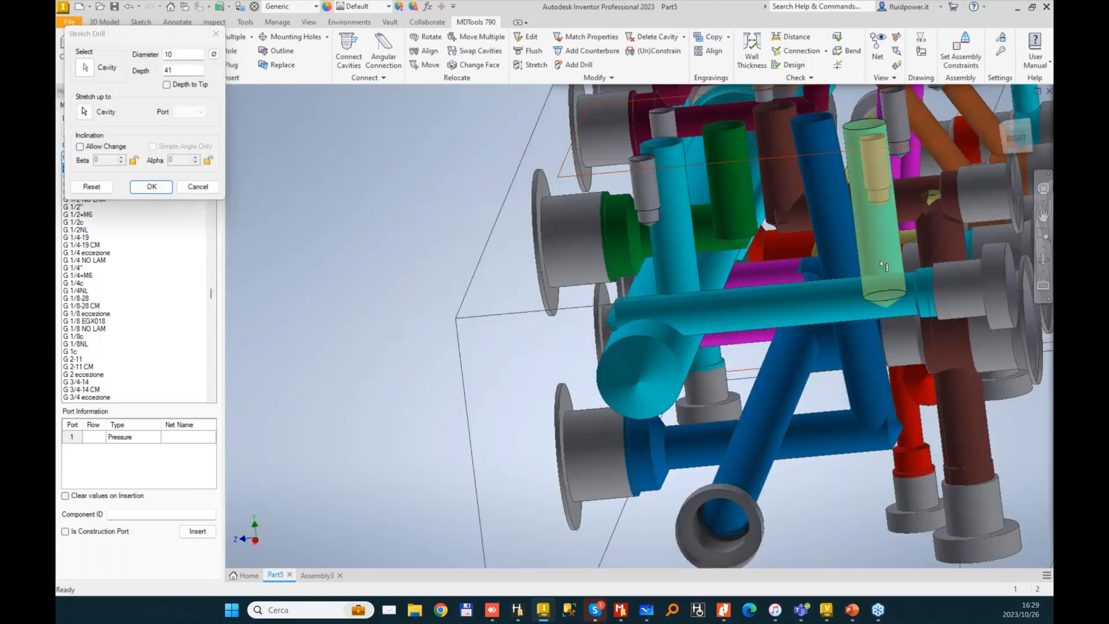
{"action": "left_click", "coordinate": [198, 187]}
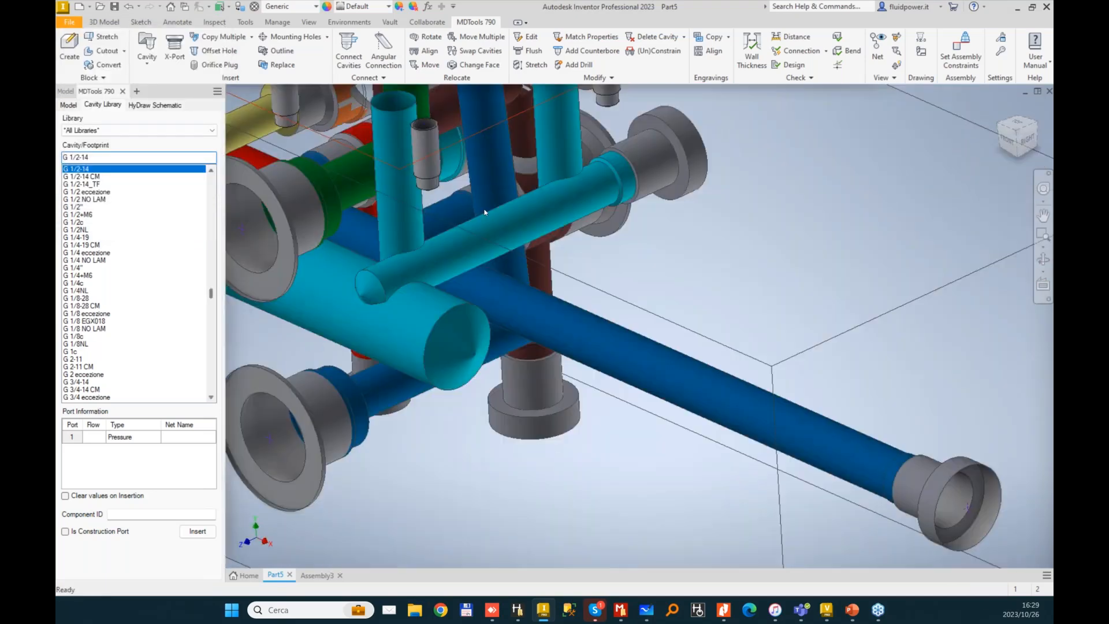
{"action": "middle_click_drag", "start_coordinate": [485, 213], "coordinate": [479, 260], "text": "shift"}
{"action": "scroll", "coordinate": [465, 252], "scroll_direction": "down", "scroll_amount": 3}
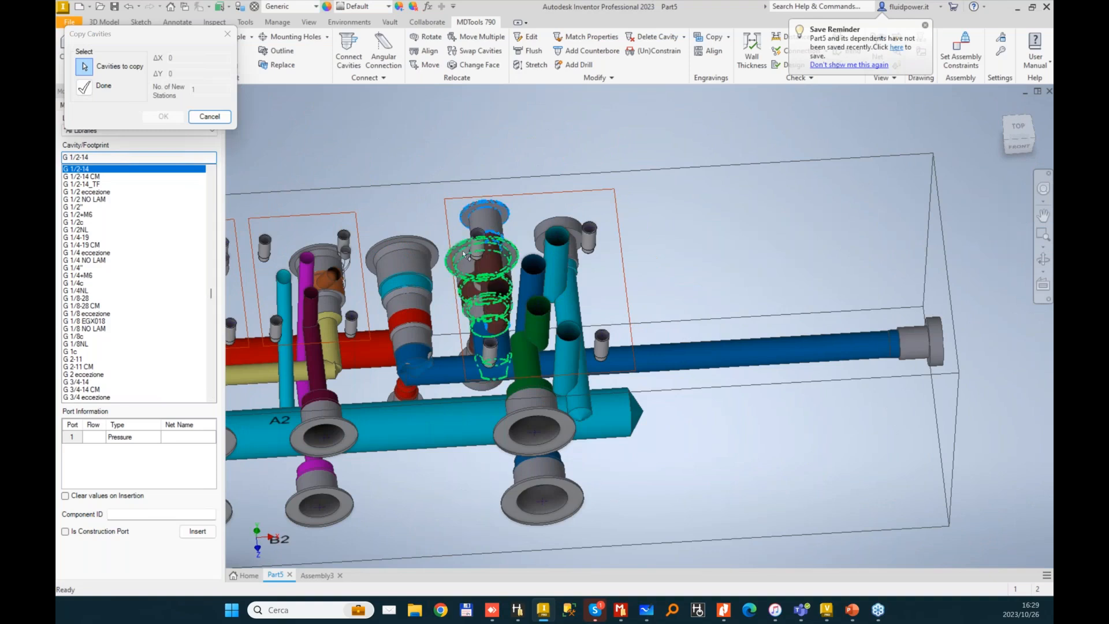
{"action": "left_click", "coordinate": [463, 254]}
{"action": "left_click", "coordinate": [480, 387]}
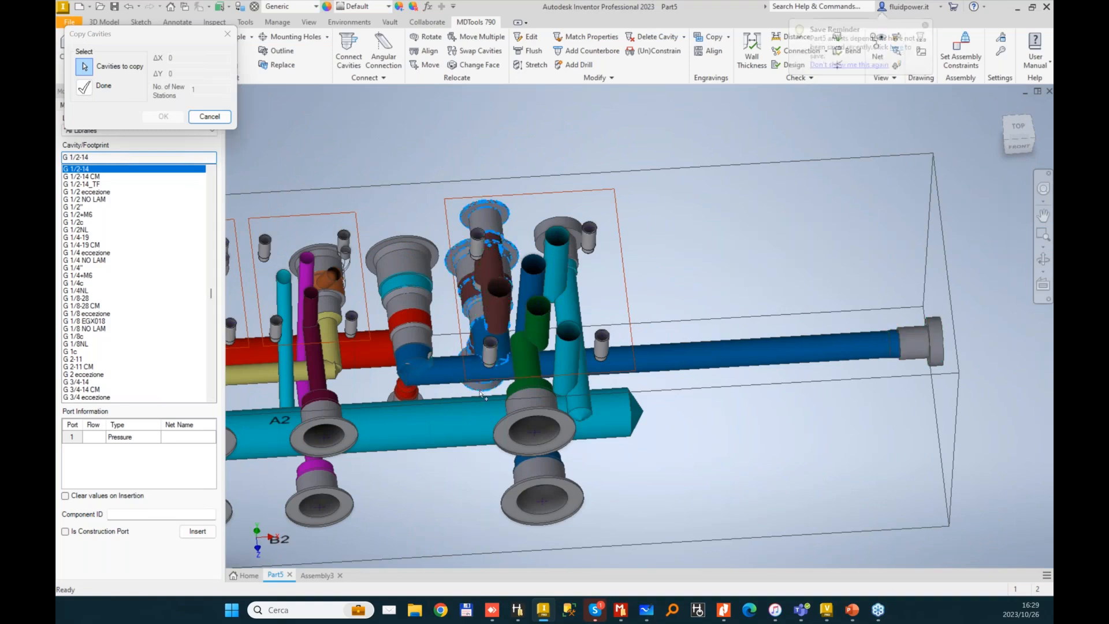
{"action": "left_click", "coordinate": [528, 407]}
{"action": "left_click", "coordinate": [586, 404]}
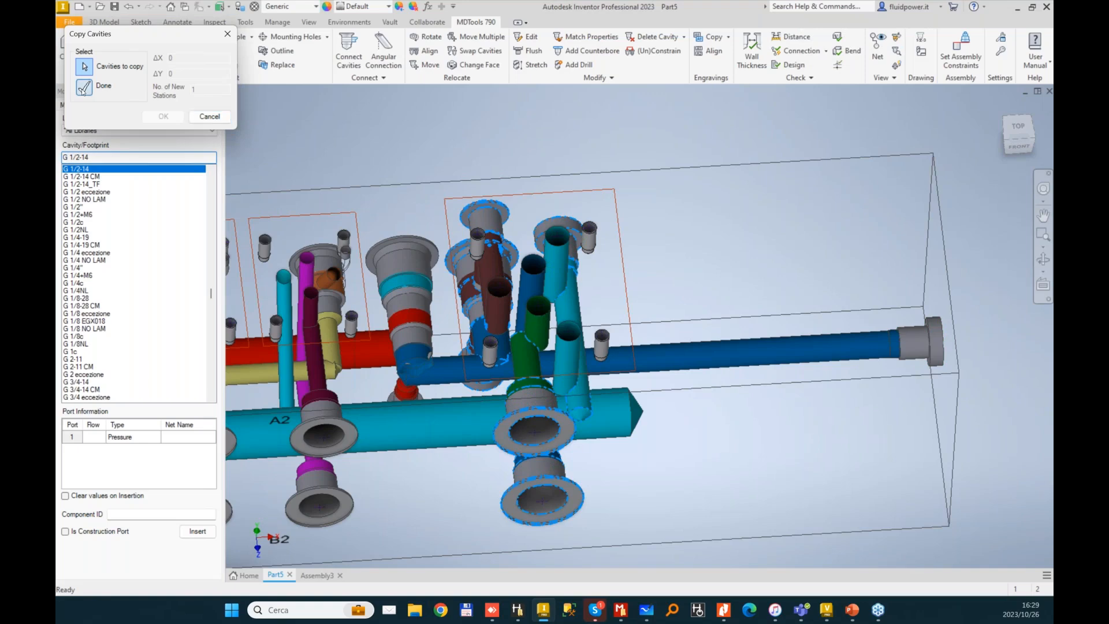
{"action": "left_click", "coordinate": [84, 87]}
{"action": "type", "text": "75"}
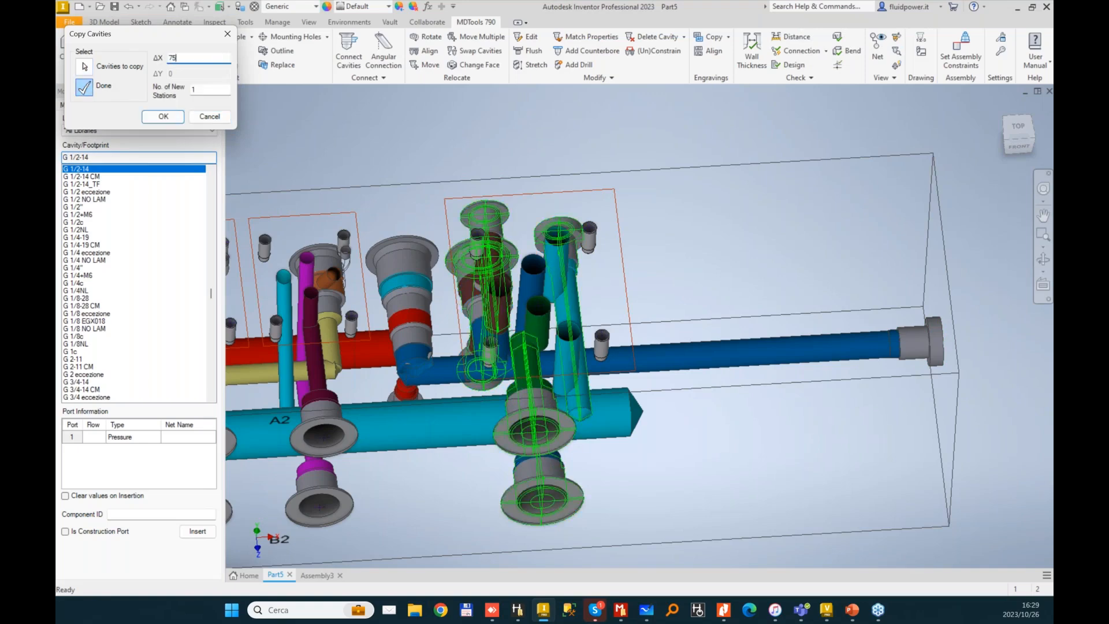
{"action": "key", "text": "Tab"}
{"action": "key", "text": "shift+Tab"}
{"action": "type", "text": "80"}
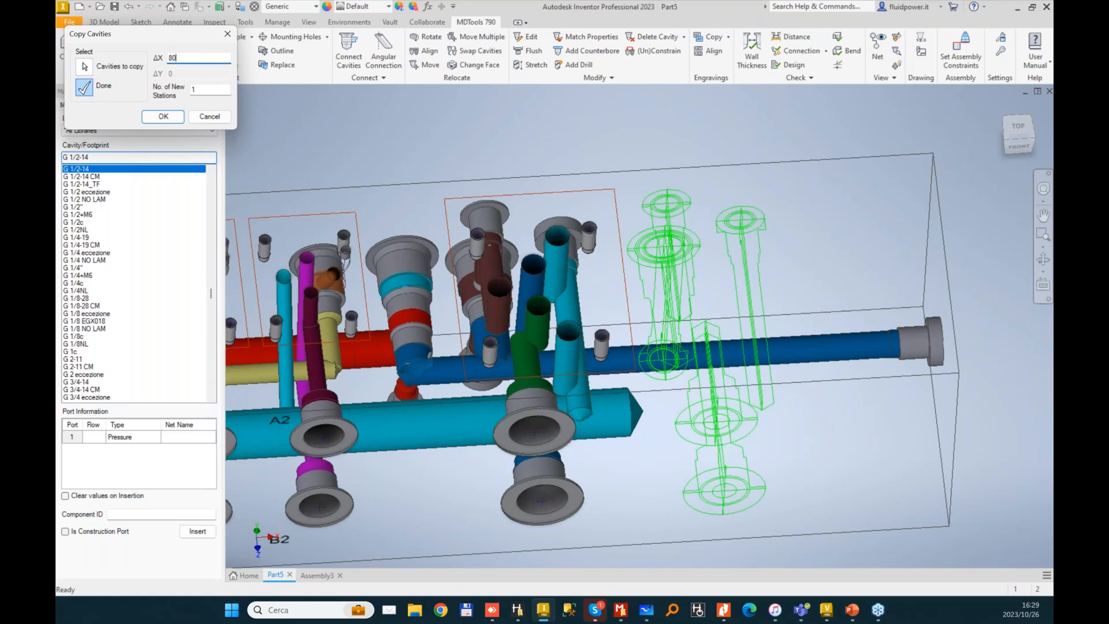
{"action": "key", "text": "Tab"}
{"action": "type", "text": "2"}
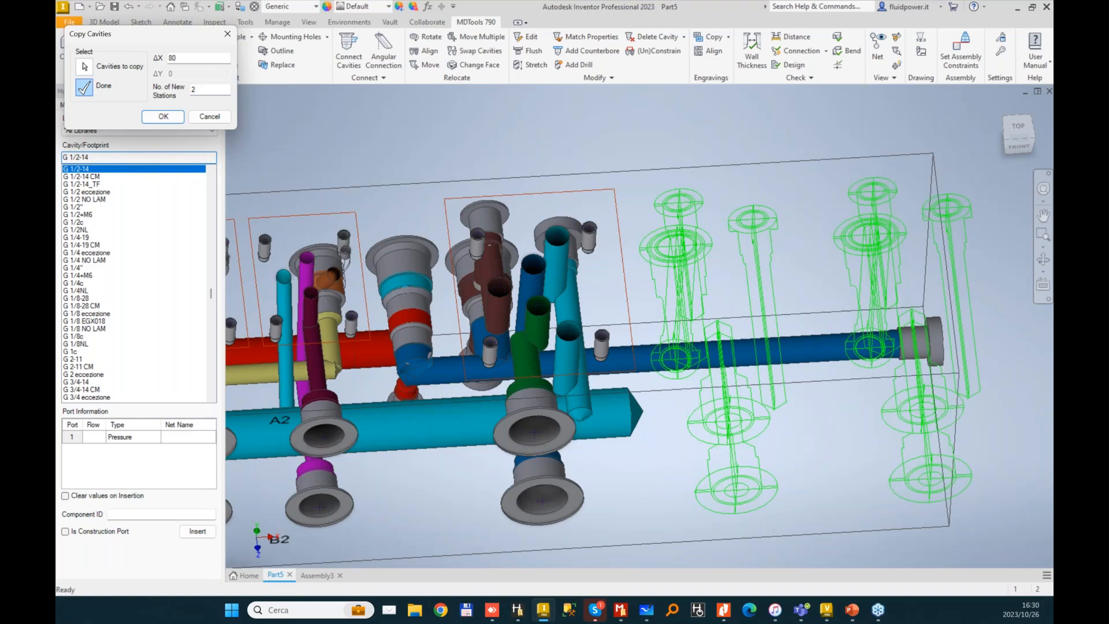
{"action": "middle_click_drag", "start_coordinate": [635, 324], "coordinate": [614, 307], "text": "shift"}
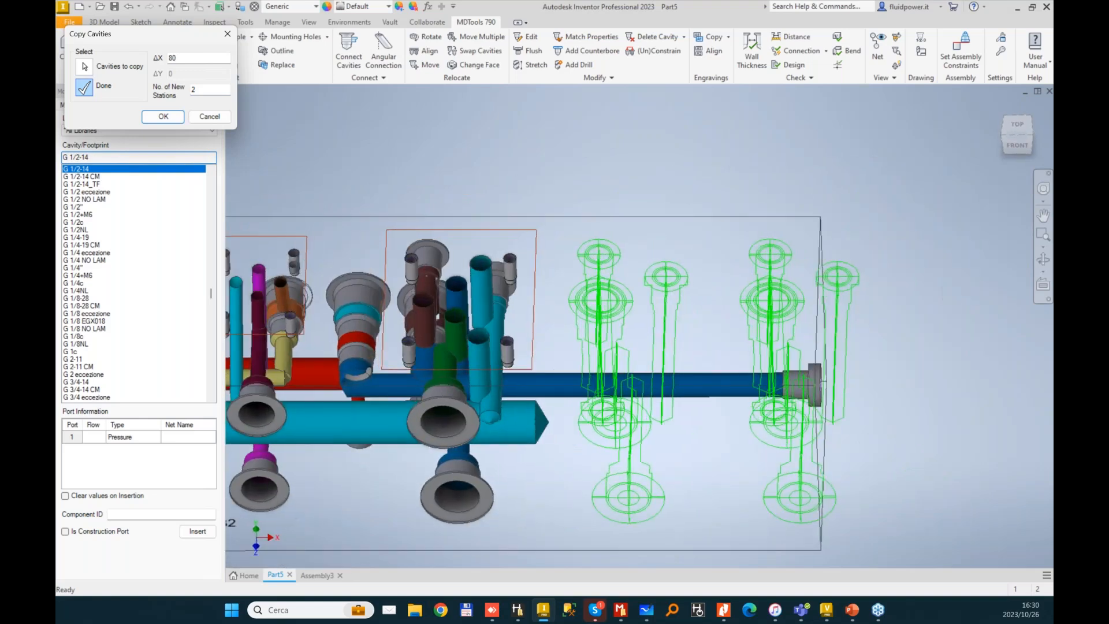
{"action": "key", "text": "Escape"}
- Stretch the block at the end face carrying the long blue drill to a length of 420
{"action": "middle_click_drag", "start_coordinate": [848, 324], "coordinate": [797, 324], "text": "shift"}
{"action": "left_click", "coordinate": [796, 292]}
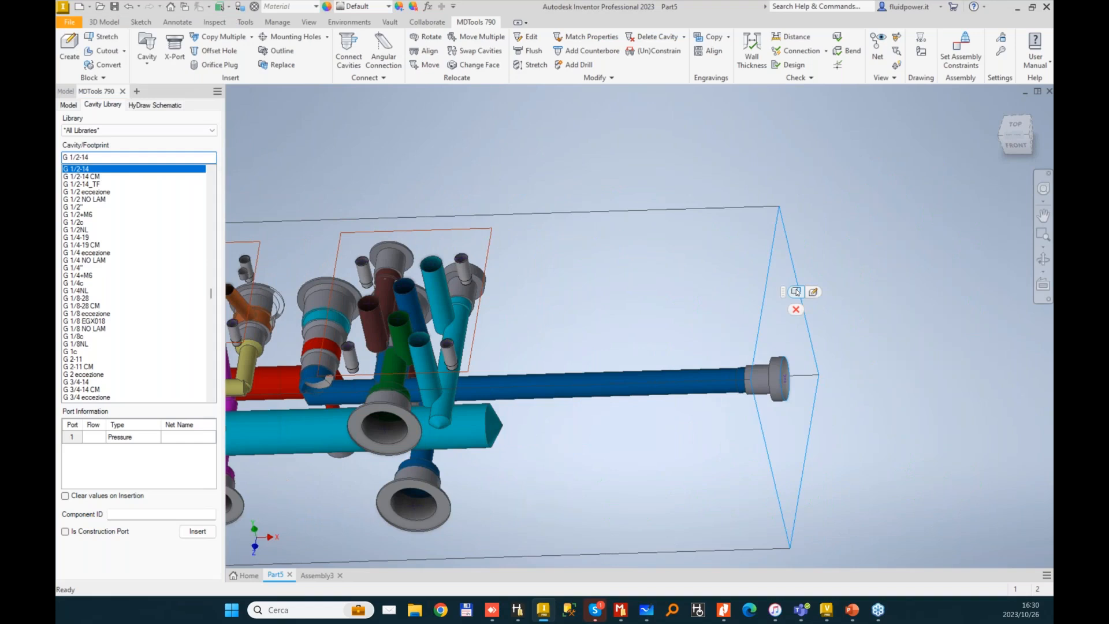
{"action": "left_click", "coordinate": [796, 292]}
{"action": "type", "text": "420"}
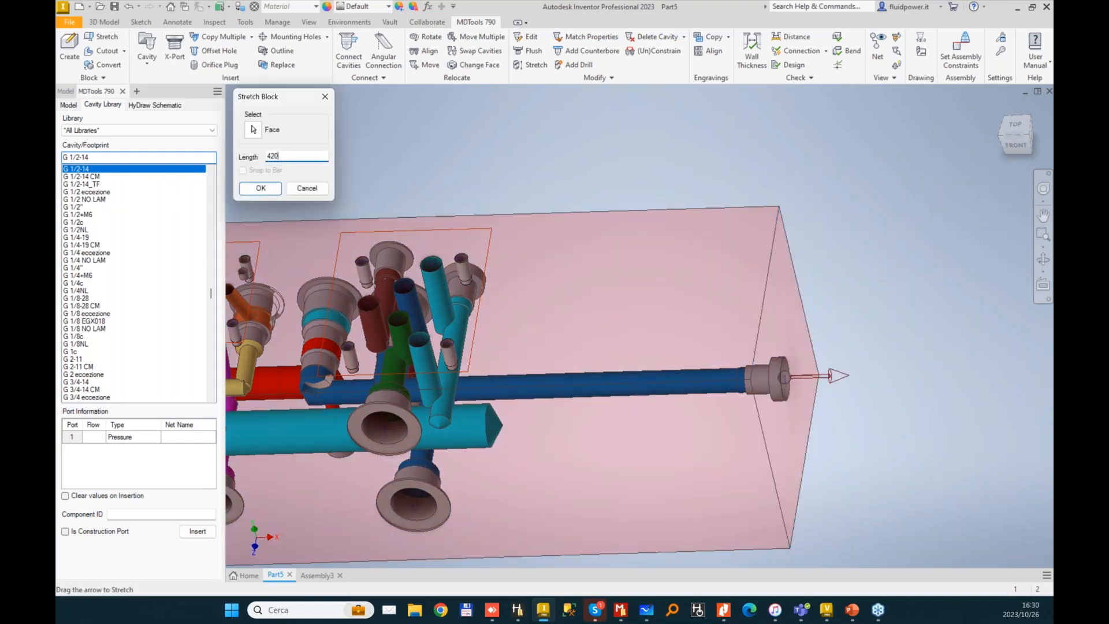
{"action": "key", "text": "Return"}
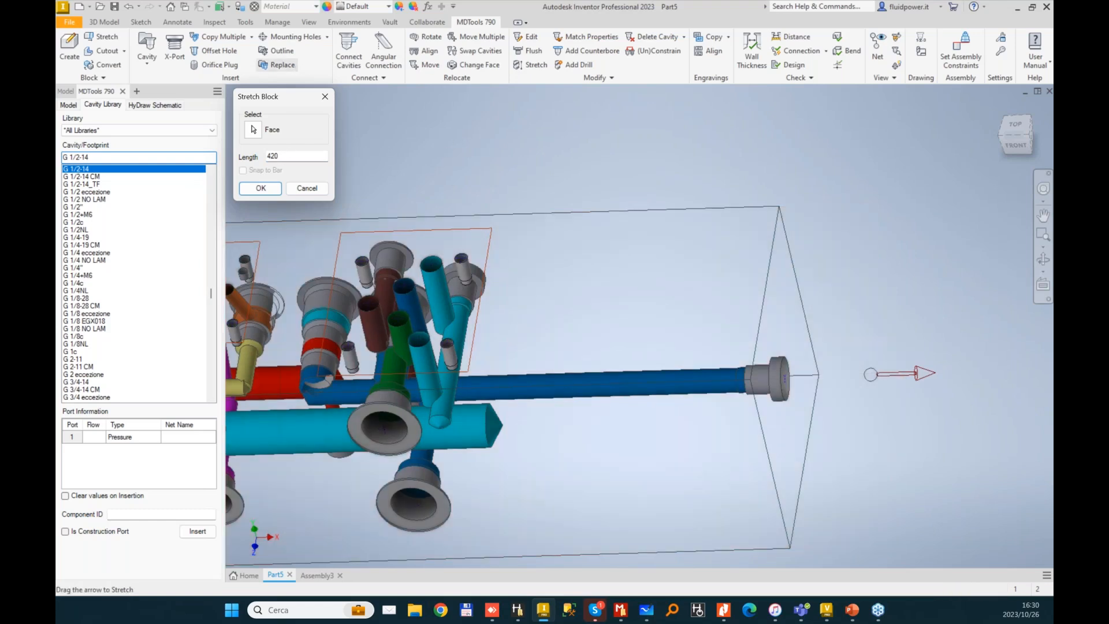
{"action": "key", "text": "Return"}
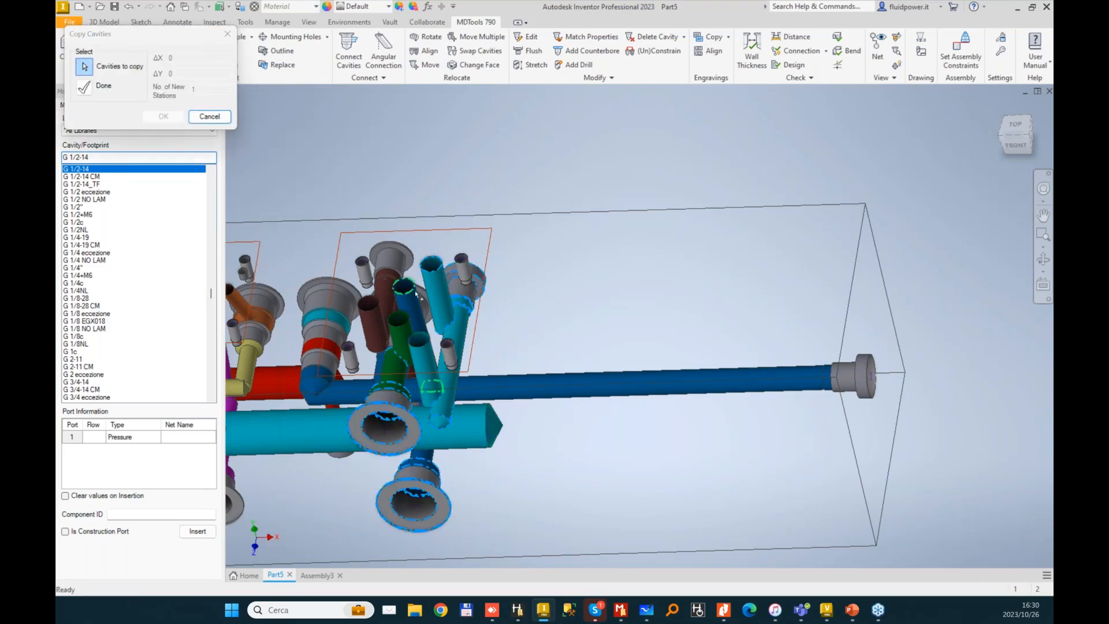
- Copy the last footprint station together with its connected cavities at ΔX 80, creating 2 new stations
{"action": "left_click", "coordinate": [366, 215]}
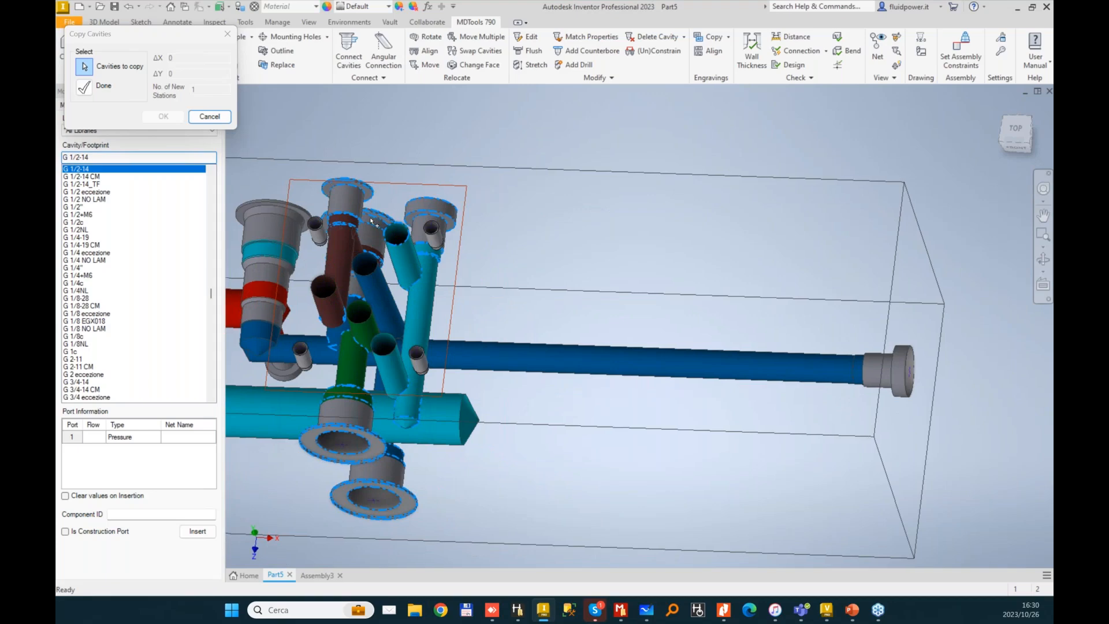
{"action": "left_click", "coordinate": [397, 228]}
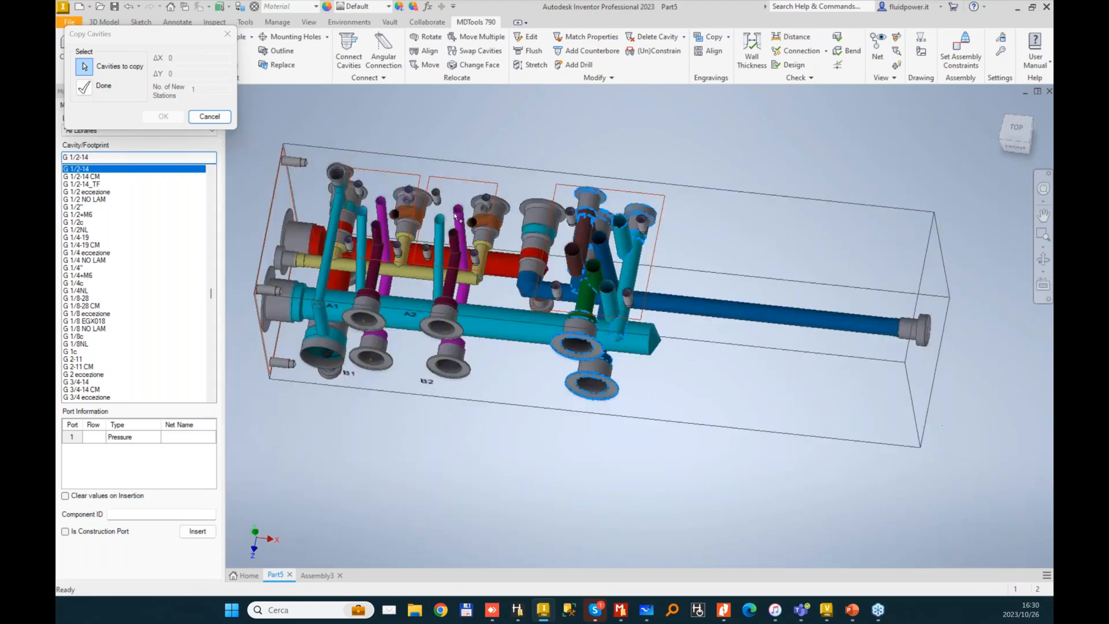
{"action": "left_click", "coordinate": [84, 87]}
{"action": "double_click", "coordinate": [173, 58]}
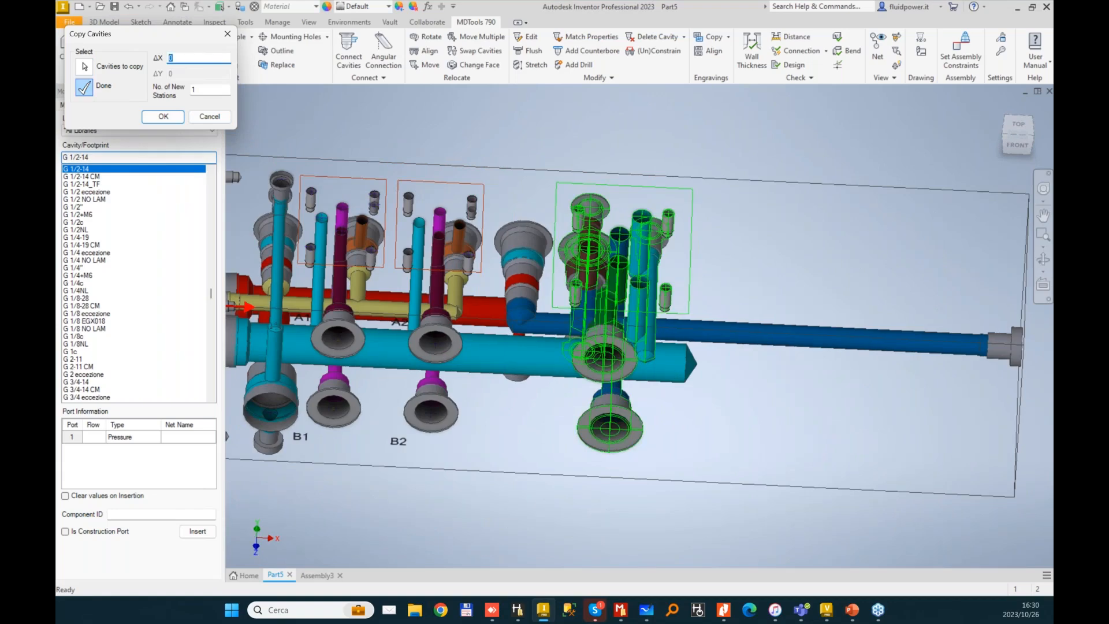
{"action": "type", "text": "80"}
{"action": "key", "text": "Tab"}
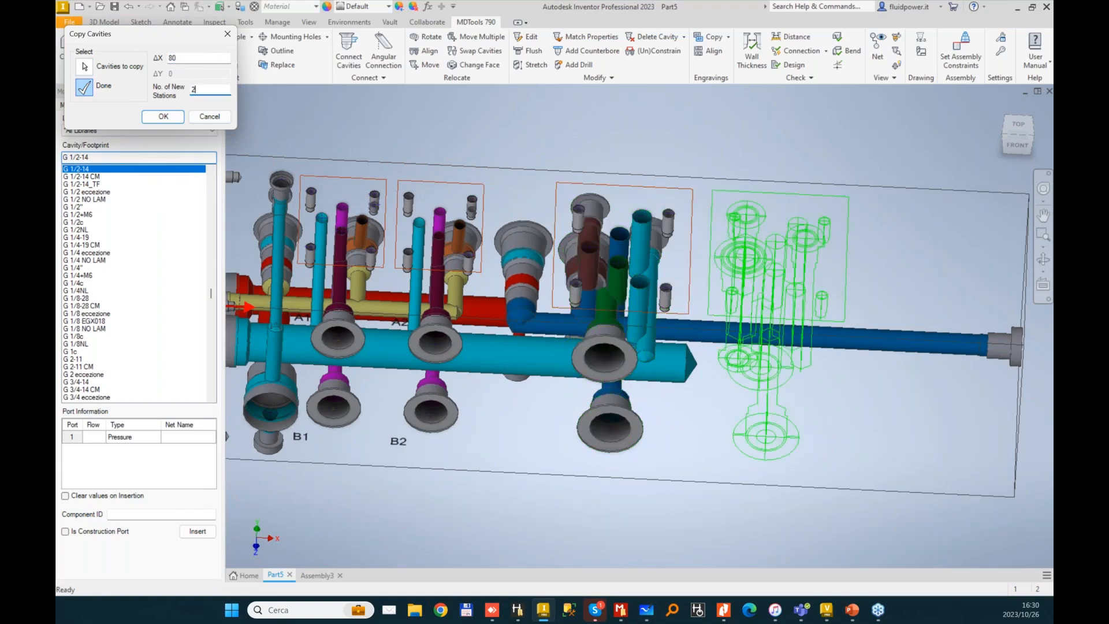
{"action": "key", "text": "Return"}
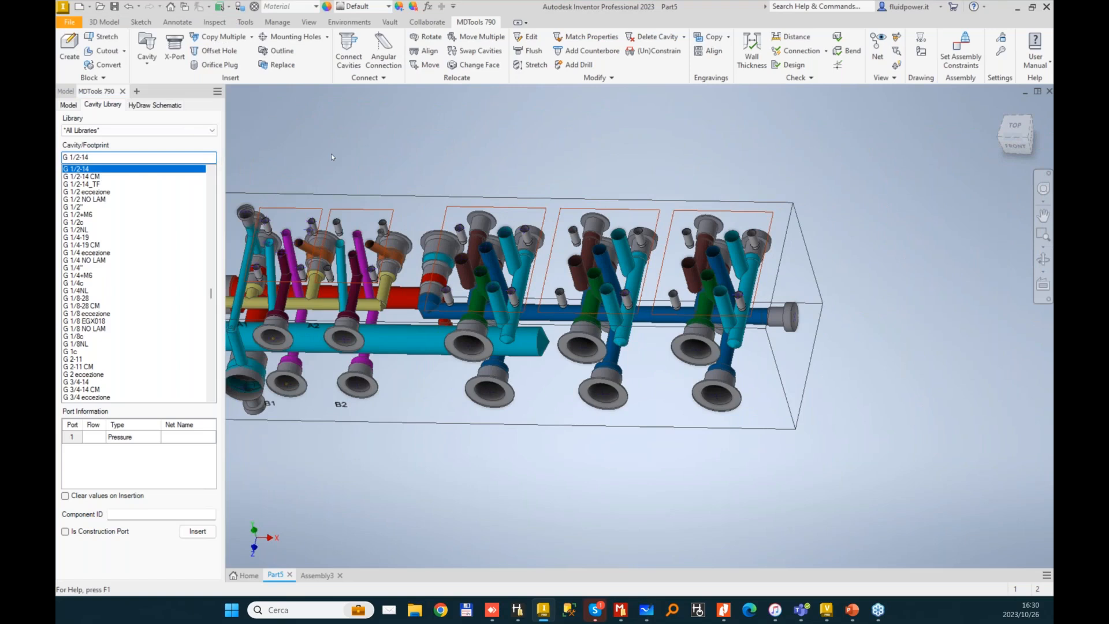
- Copy the large T port cavity with component ID T to the opposite end face, at X 0, Y 0 relative to the large cyan drill
{"action": "left_click", "coordinate": [315, 167]}
{"action": "type", "text": "T"}
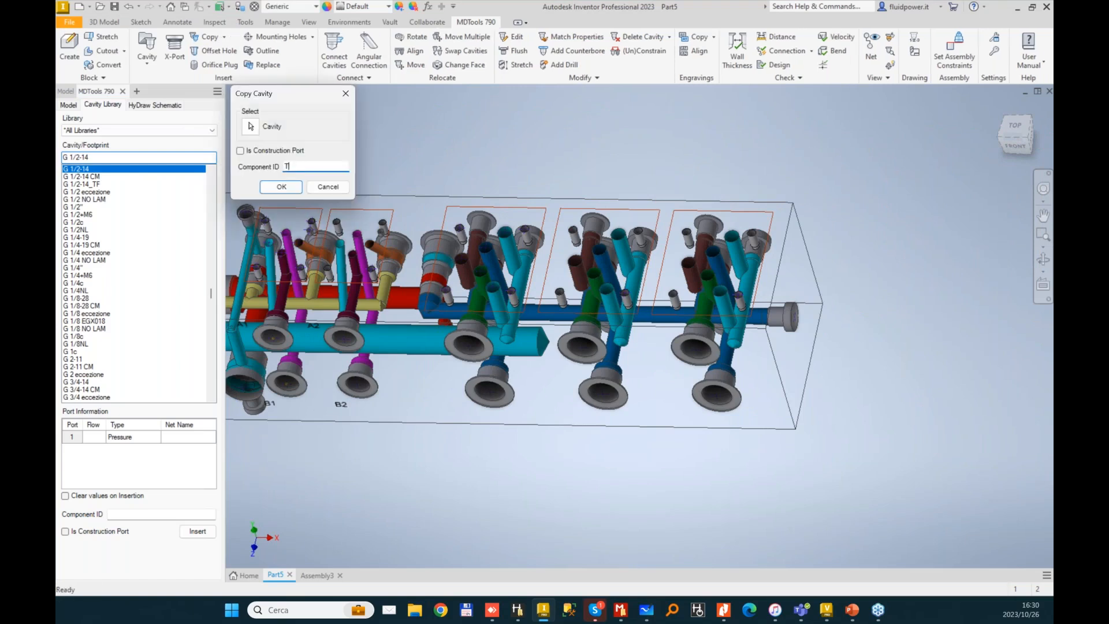
{"action": "left_click", "coordinate": [282, 187]}
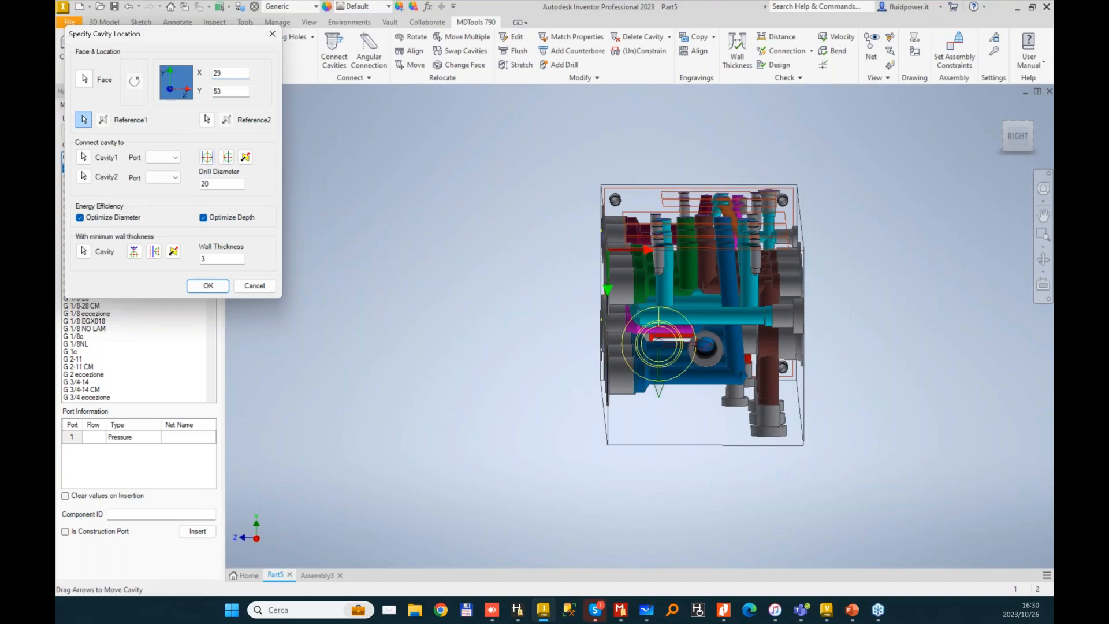
{"action": "middle_click_drag", "start_coordinate": [485, 239], "coordinate": [568, 249], "text": "shift"}
{"action": "left_click", "coordinate": [513, 302]}
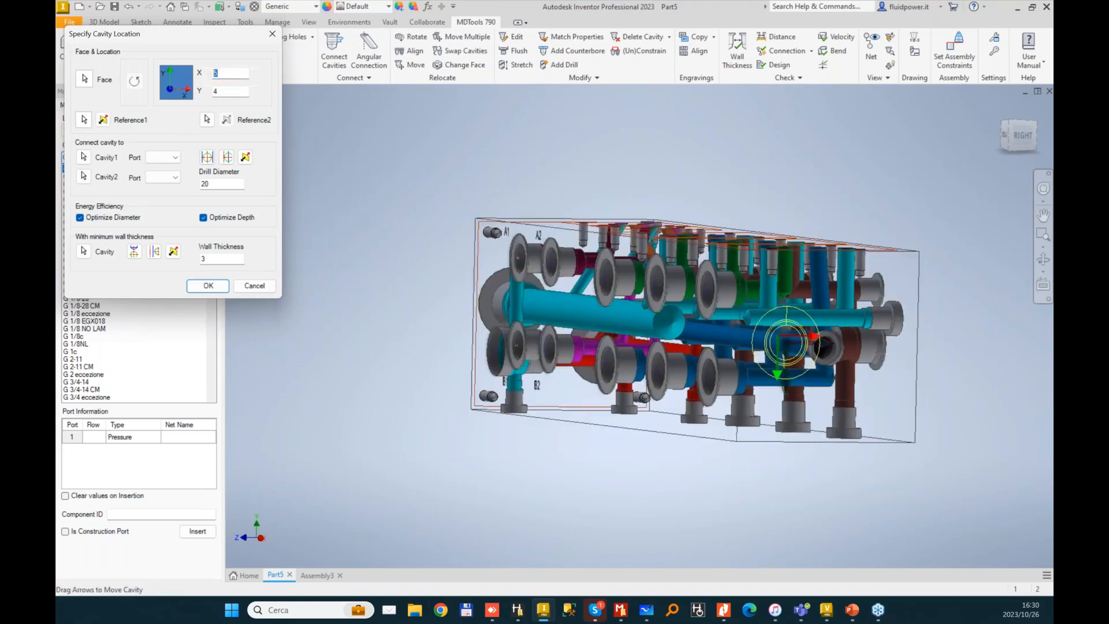
{"action": "type", "text": "0"}
{"action": "key", "text": "Tab"}
{"action": "type", "text": "0"}
{"action": "key", "text": "Return"}
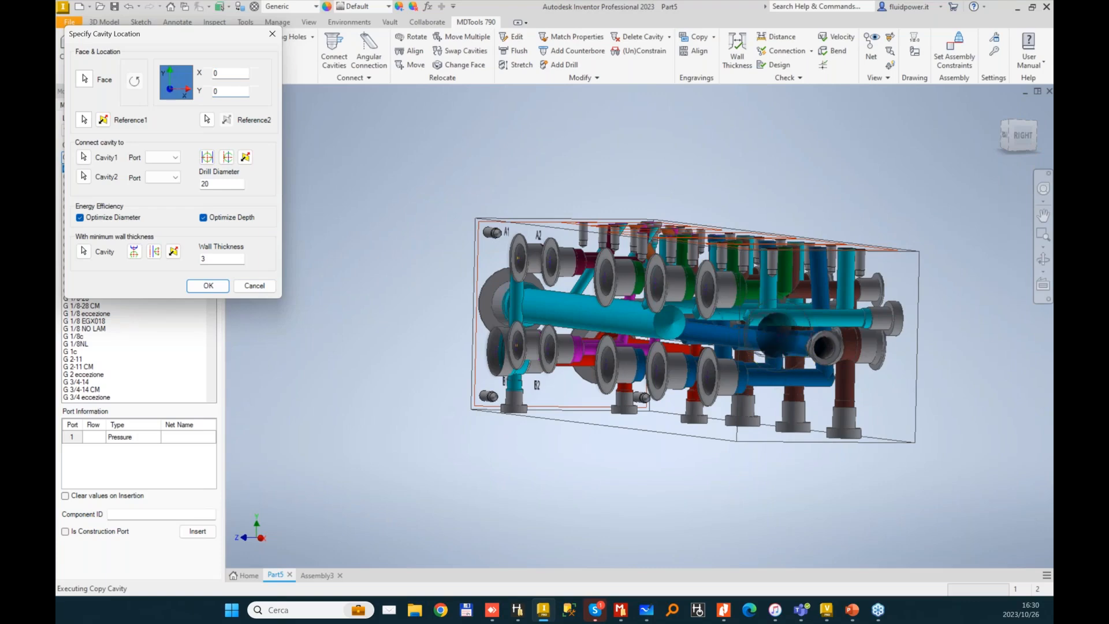
- Run Color Cavities to recolor the manifold block's cavities
{"action": "scroll", "coordinate": [797, 248], "scroll_direction": "up", "scroll_amount": 3}
{"action": "middle_click_drag", "start_coordinate": [637, 243], "coordinate": [959, 314], "text": "shift"}
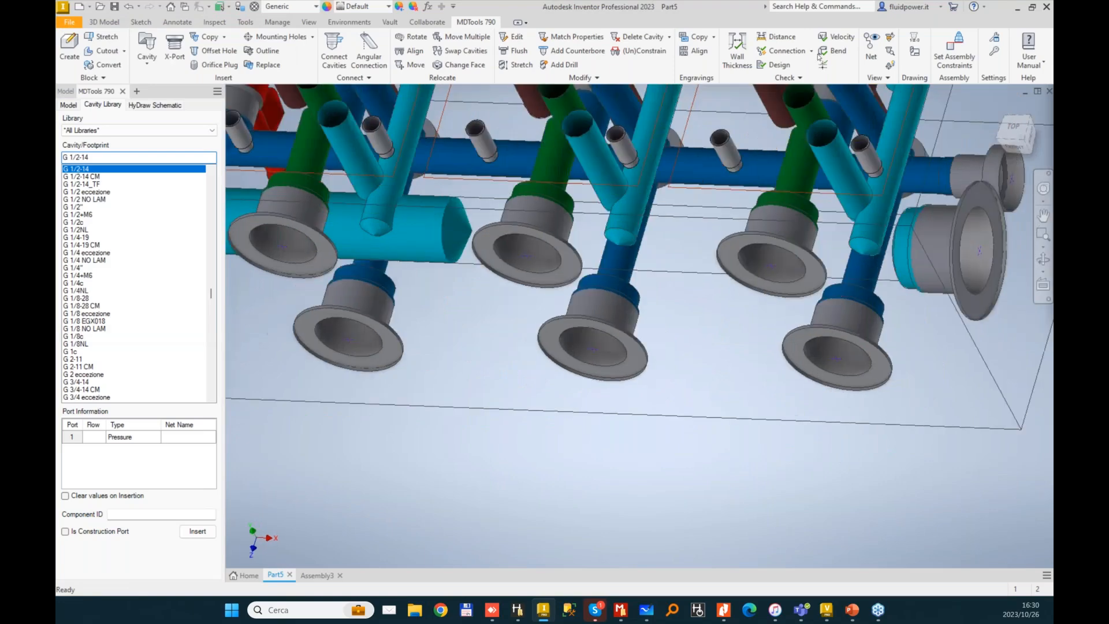
{"action": "left_click", "coordinate": [889, 37]}
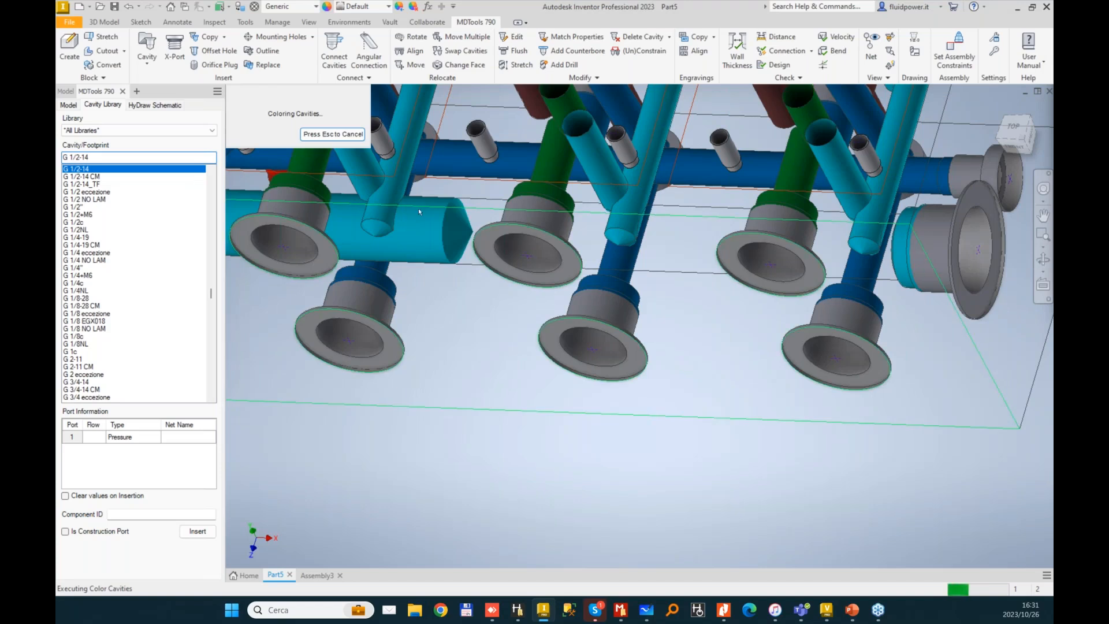
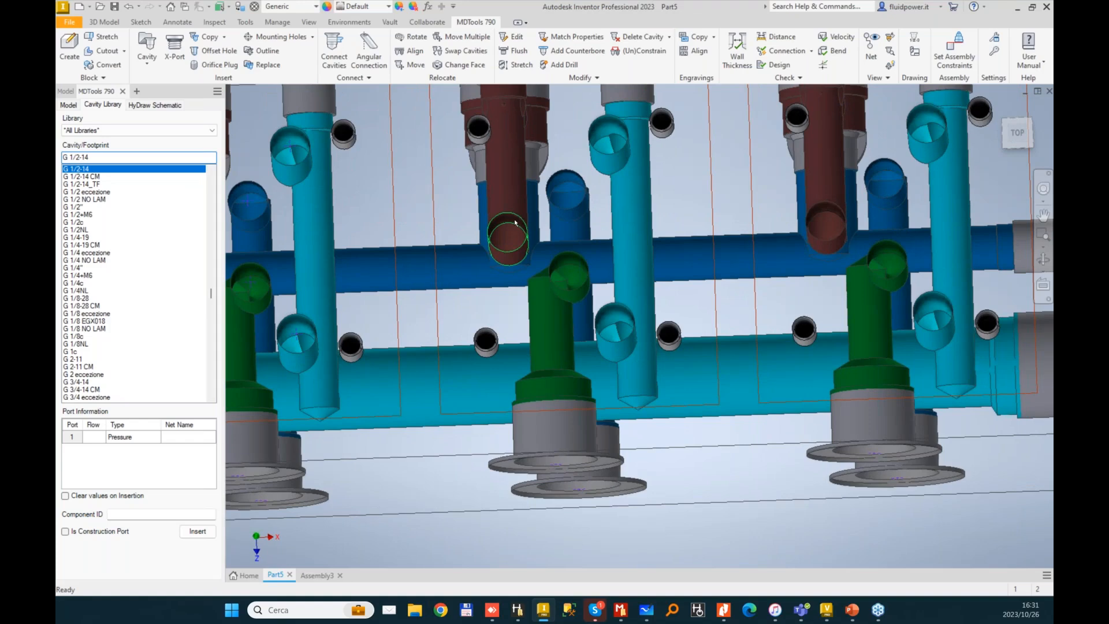
- Run Assign Net on the whole manifold, agreeing to remove the existing net information and assign new nets
{"action": "scroll", "coordinate": [515, 223], "scroll_direction": "down", "scroll_amount": 2}
{"action": "middle_click_drag", "start_coordinate": [515, 223], "coordinate": [516, 179], "text": "shift"}
{"action": "scroll", "coordinate": [516, 220], "scroll_direction": "down", "scroll_amount": 3}
{"action": "left_click", "coordinate": [369, 78]}
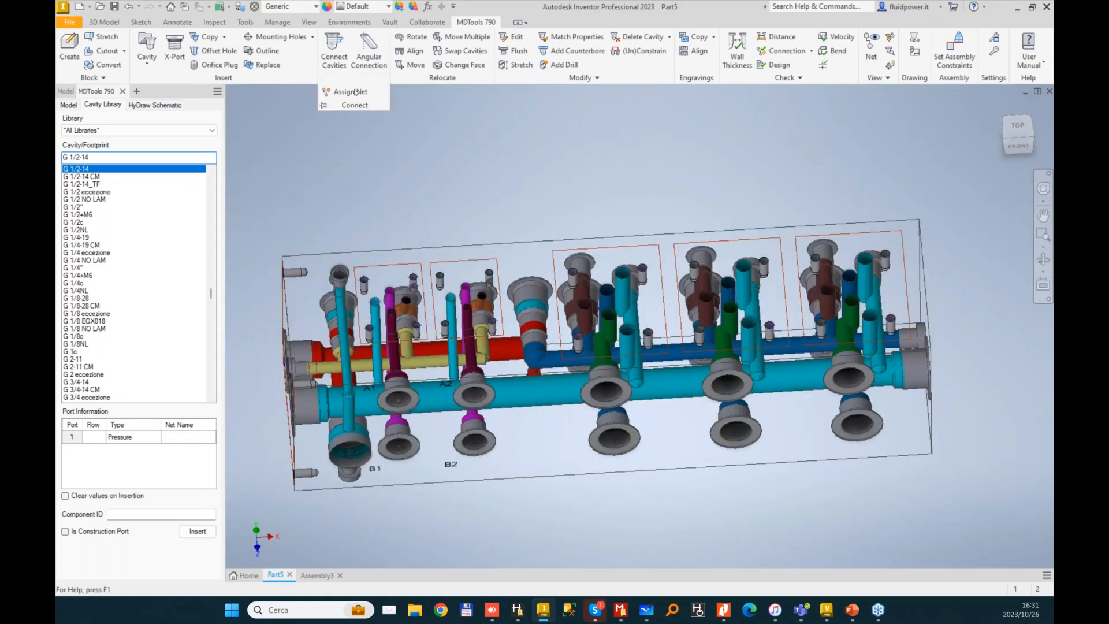
{"action": "left_click", "coordinate": [352, 94]}
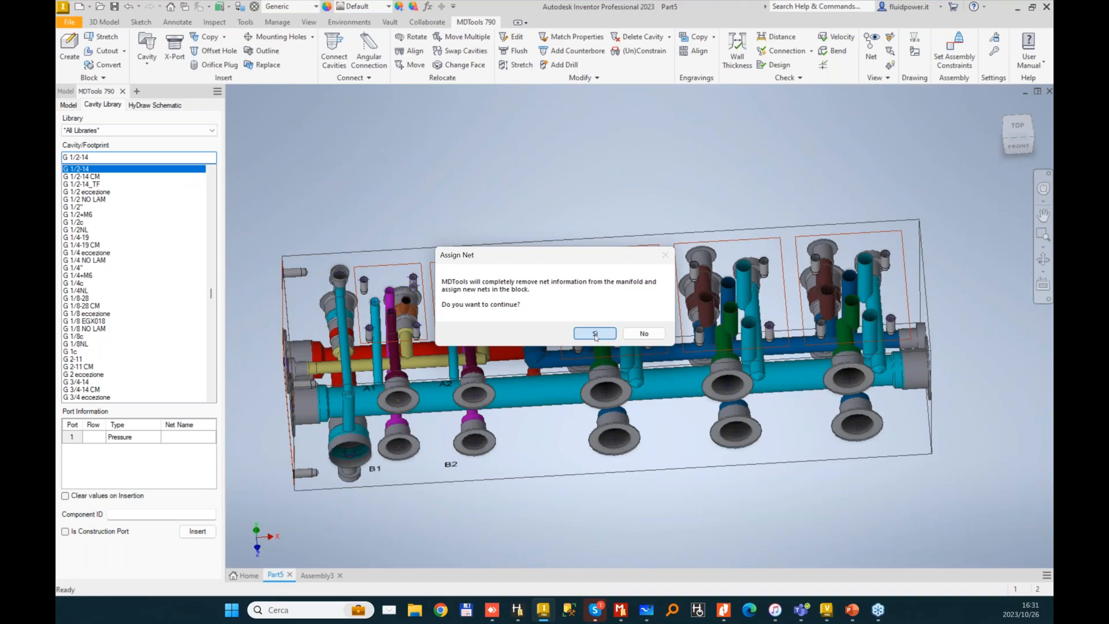
{"action": "left_click", "coordinate": [595, 335]}
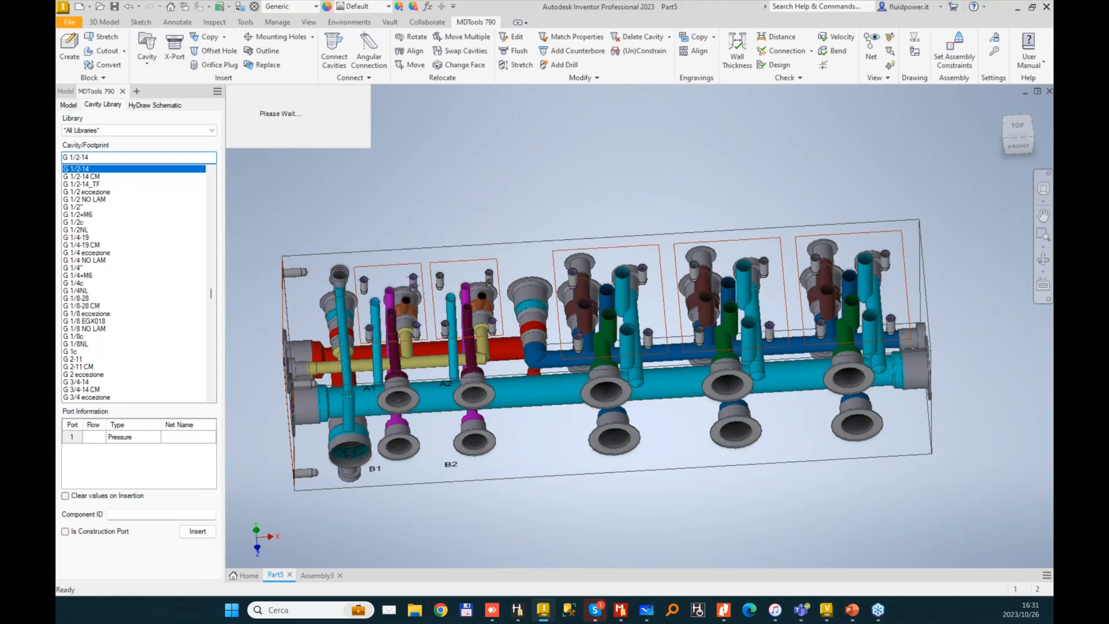
- Insert an X-Port drill from the top face into port 3 of the large valve cavity between the second and third stations, at X 0, Y 0
{"action": "middle_click_drag", "start_coordinate": [577, 358], "coordinate": [635, 329], "text": "shift"}
{"action": "middle_click_drag", "start_coordinate": [589, 227], "coordinate": [510, 271], "text": "shift"}
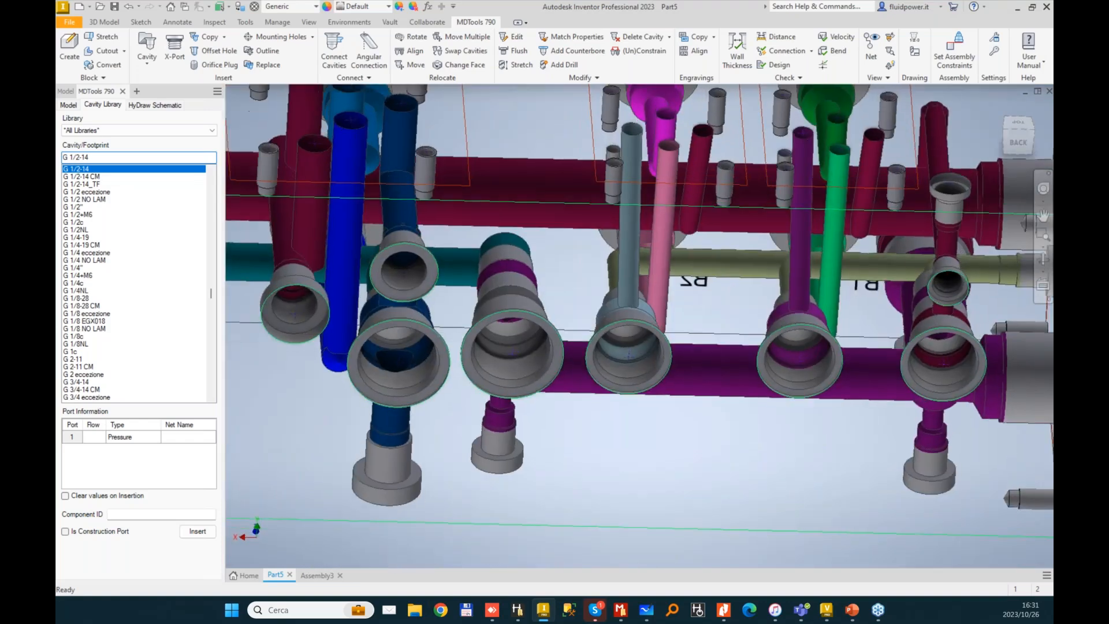
{"action": "scroll", "coordinate": [536, 314], "scroll_direction": "down", "scroll_amount": 3}
{"action": "left_click", "coordinate": [174, 49]}
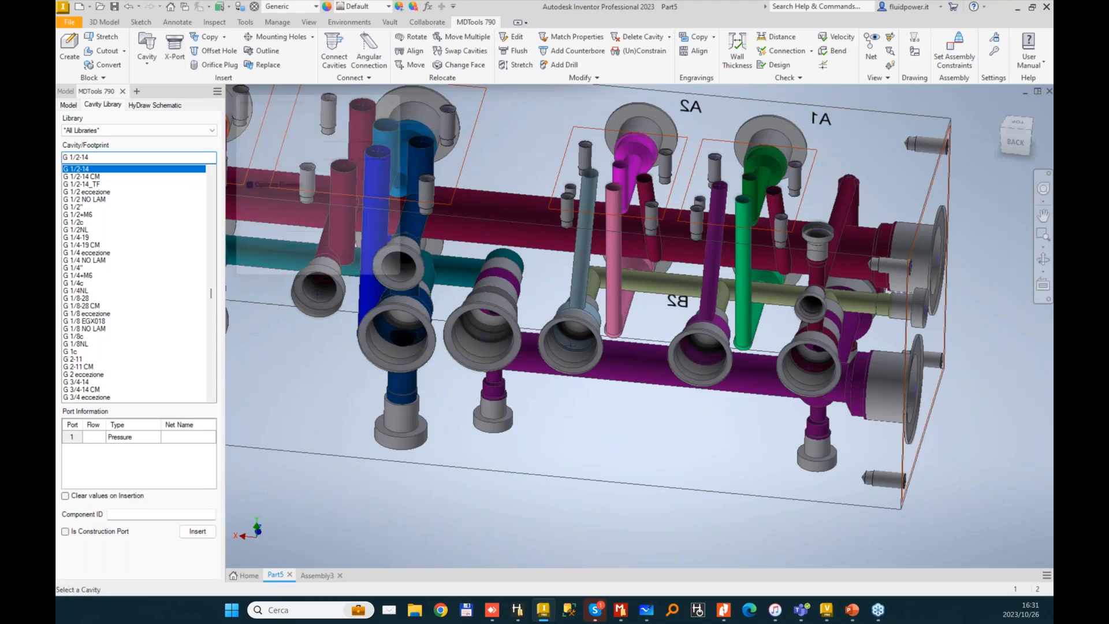
{"action": "left_click", "coordinate": [355, 281]}
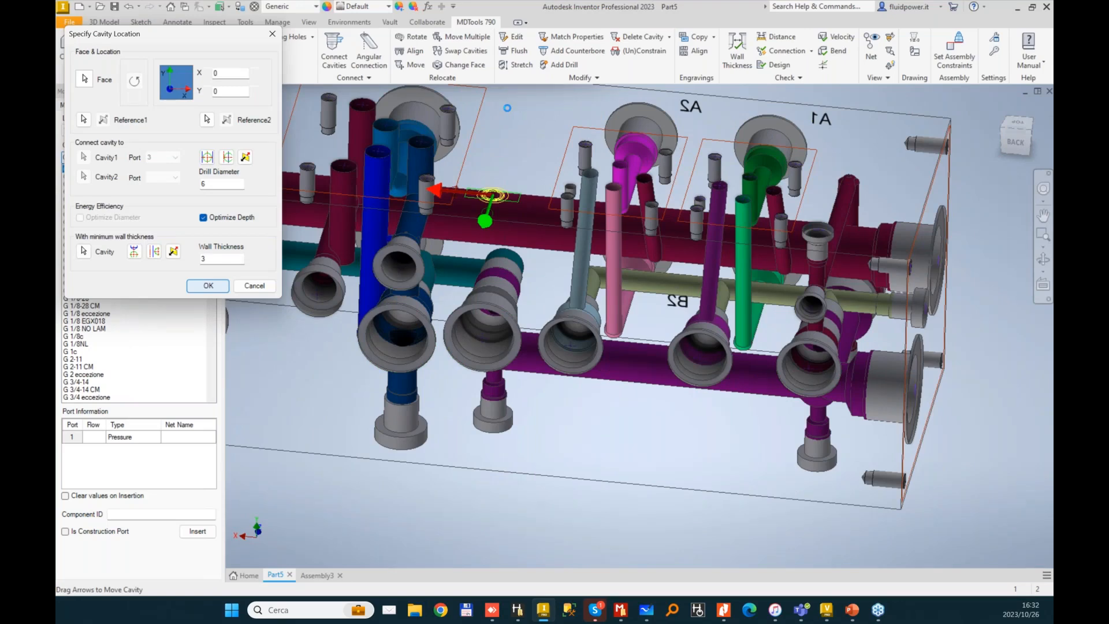
{"action": "key", "text": "Return"}
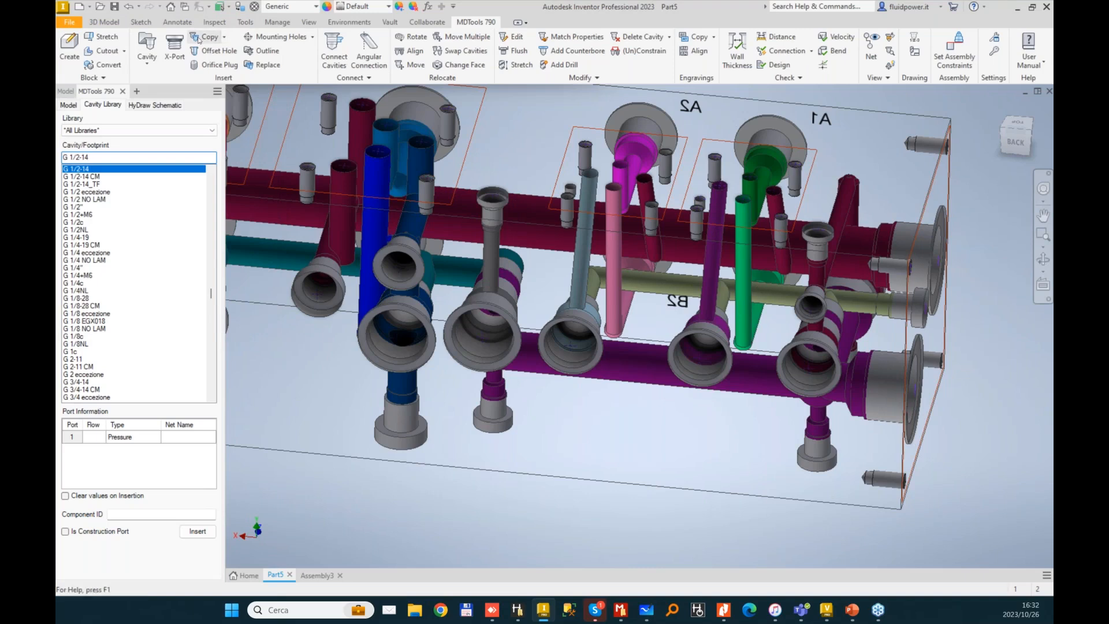
- Copy the small construction plug as PLUG12 to the back face, at X 0 from the new X-Port drill and Y 0 from the existing back-face plug
{"action": "left_click", "coordinate": [199, 37]}
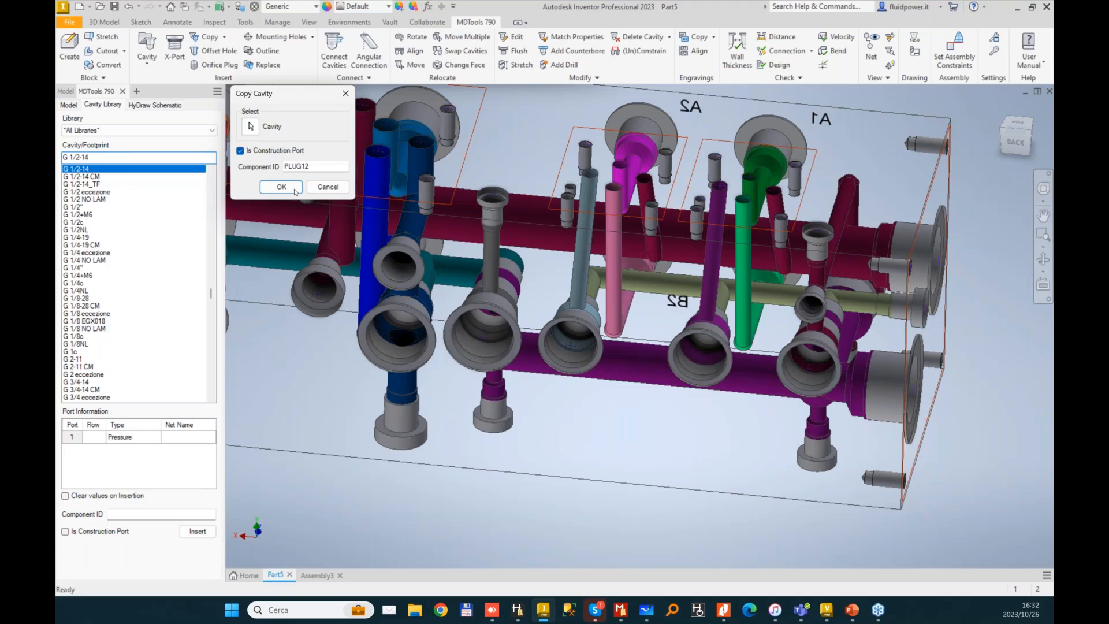
{"action": "left_click", "coordinate": [280, 187]}
{"action": "left_click", "coordinate": [494, 272]}
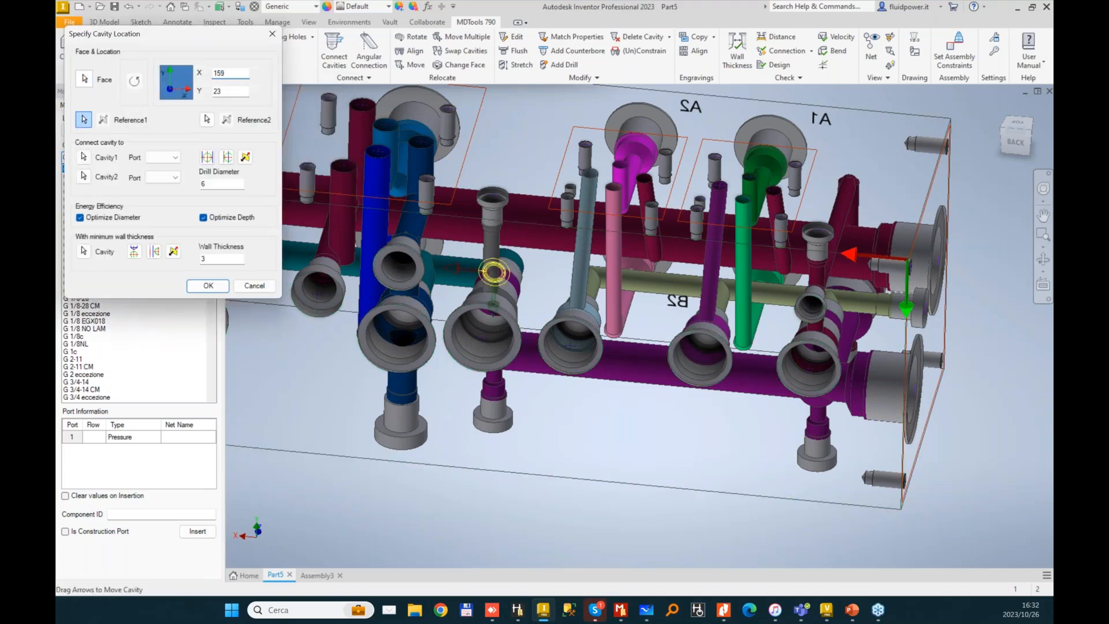
{"action": "left_click", "coordinate": [492, 200]}
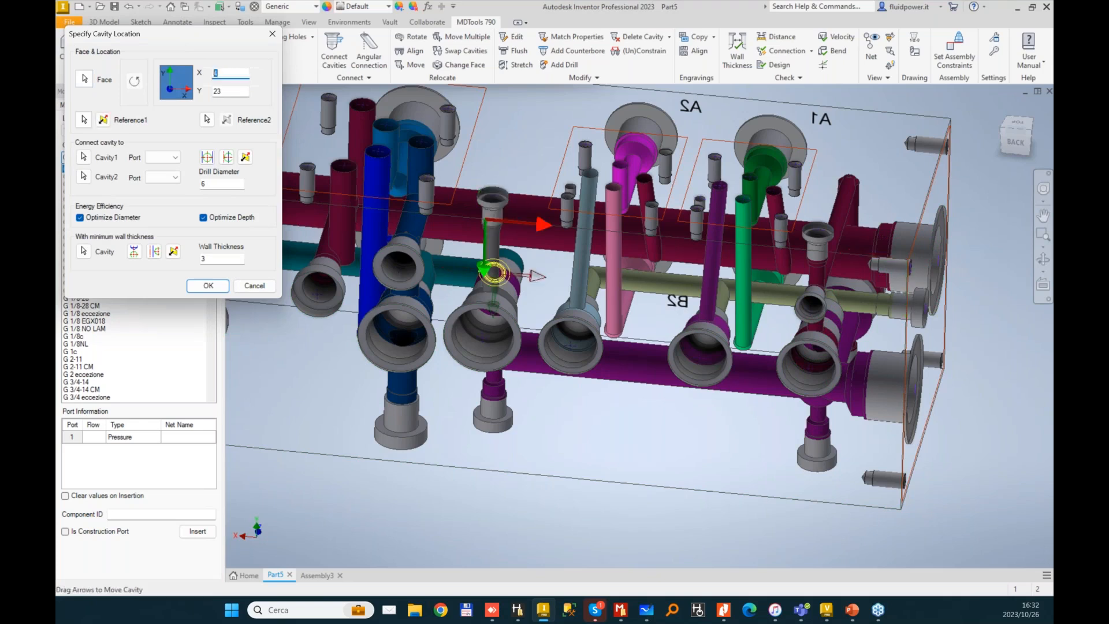
{"action": "type", "text": "0"}
{"action": "key", "text": "Tab"}
{"action": "left_click", "coordinate": [207, 119]}
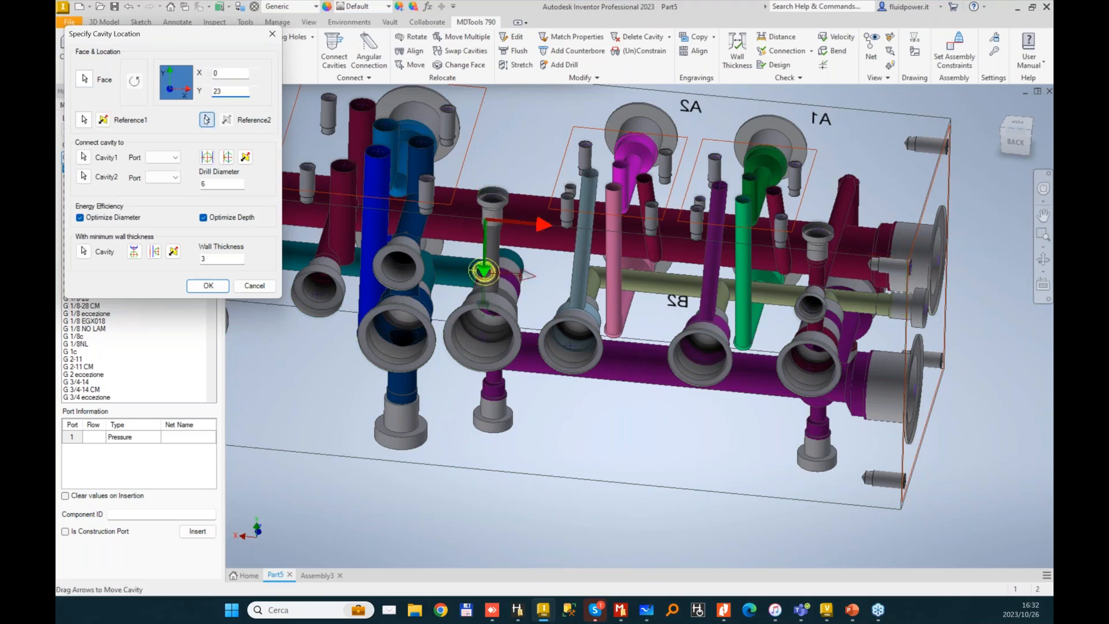
{"action": "left_click", "coordinate": [813, 307]}
{"action": "type", "text": "0"}
{"action": "key", "text": "Return"}
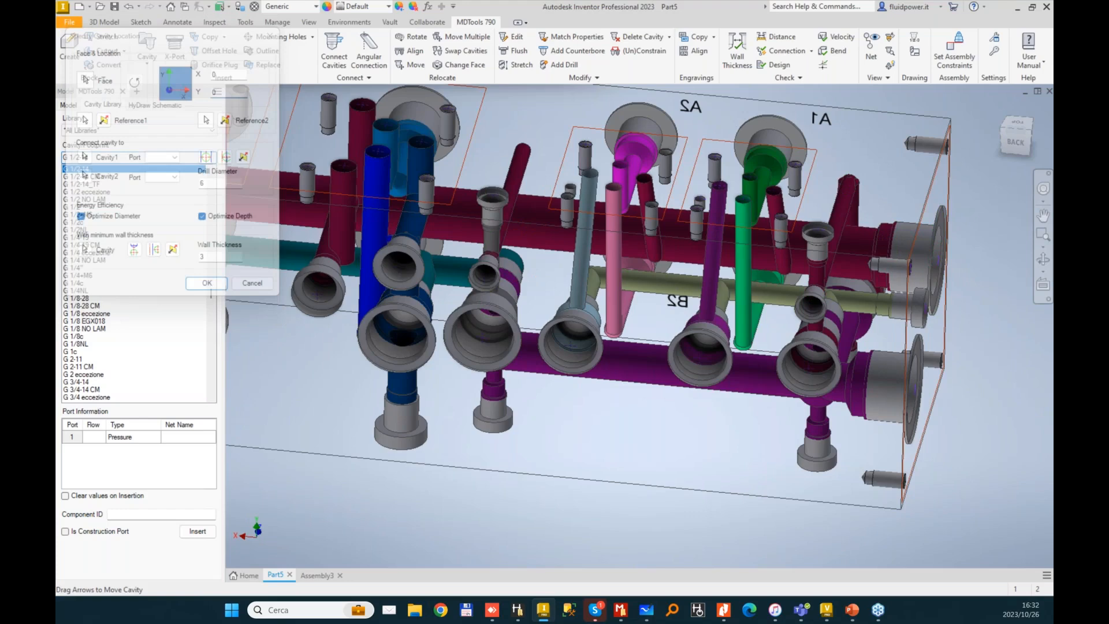
- Copy the construction drill as PLUG13 to the bottom face, at X 0 from the new back-face drill and Y 0 from the existing bottom plug
{"action": "middle_click_drag", "start_coordinate": [813, 307], "coordinate": [238, 3], "text": "shift"}
{"action": "left_click", "coordinate": [240, 5]}
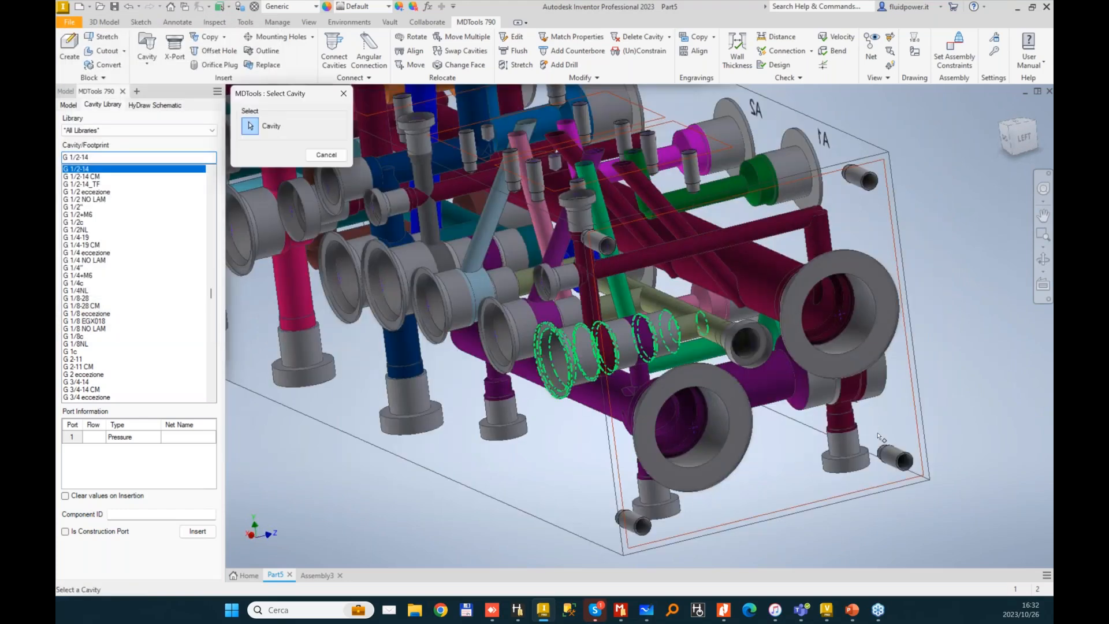
{"action": "middle_click_drag", "start_coordinate": [877, 436], "coordinate": [476, 207], "text": "shift"}
{"action": "key", "text": "Return"}
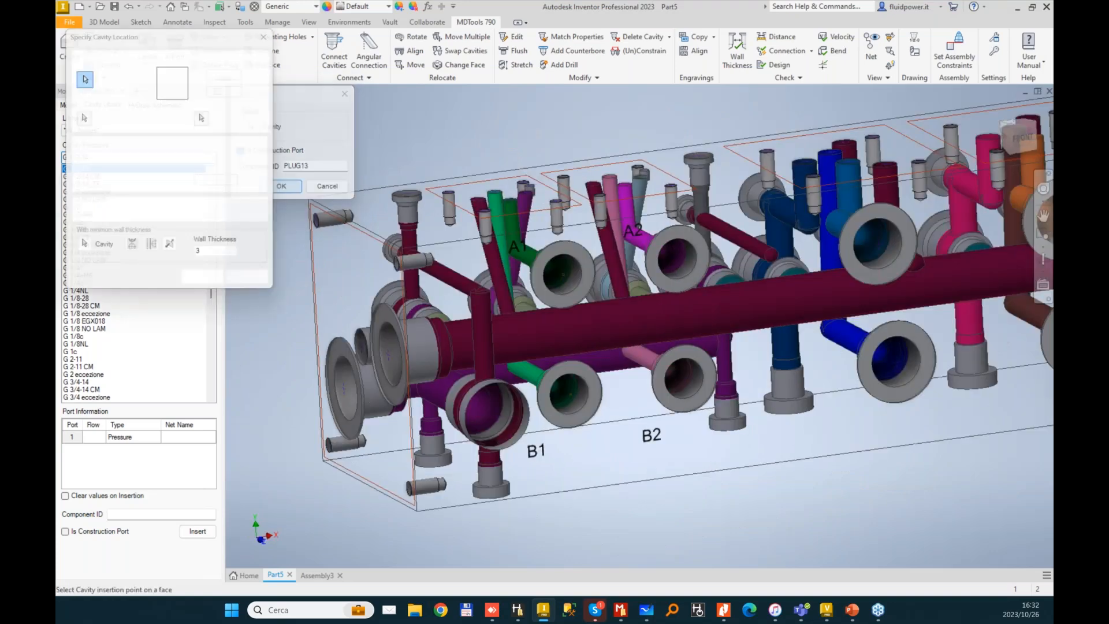
{"action": "middle_click_drag", "start_coordinate": [716, 456], "coordinate": [739, 271], "text": "shift"}
{"action": "left_click", "coordinate": [737, 321]}
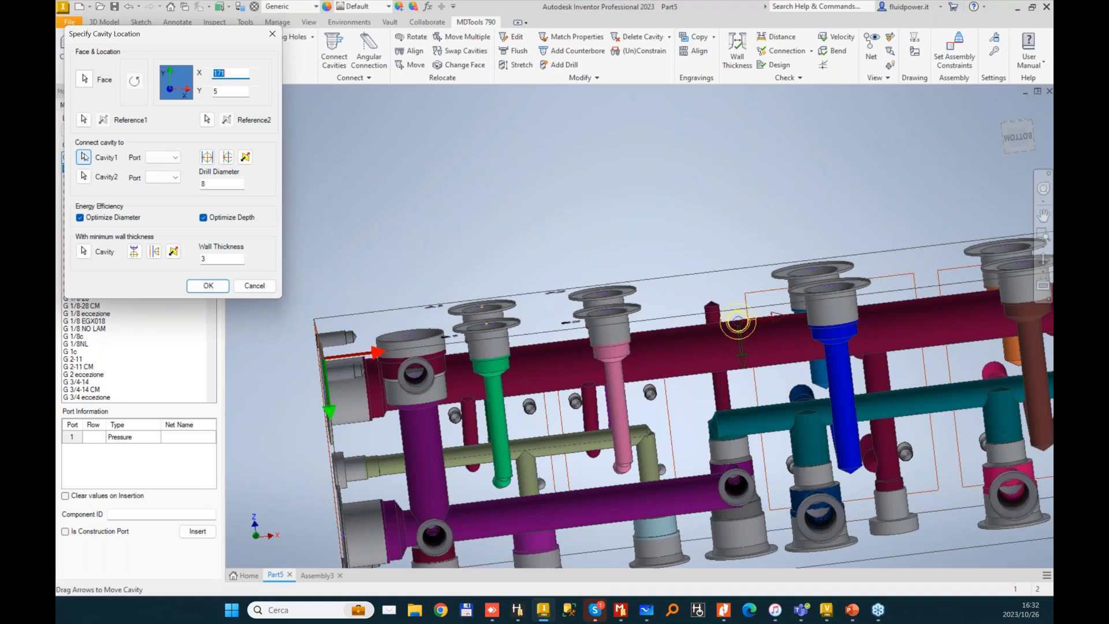
{"action": "left_click", "coordinate": [85, 120]}
{"action": "left_click", "coordinate": [85, 120]}
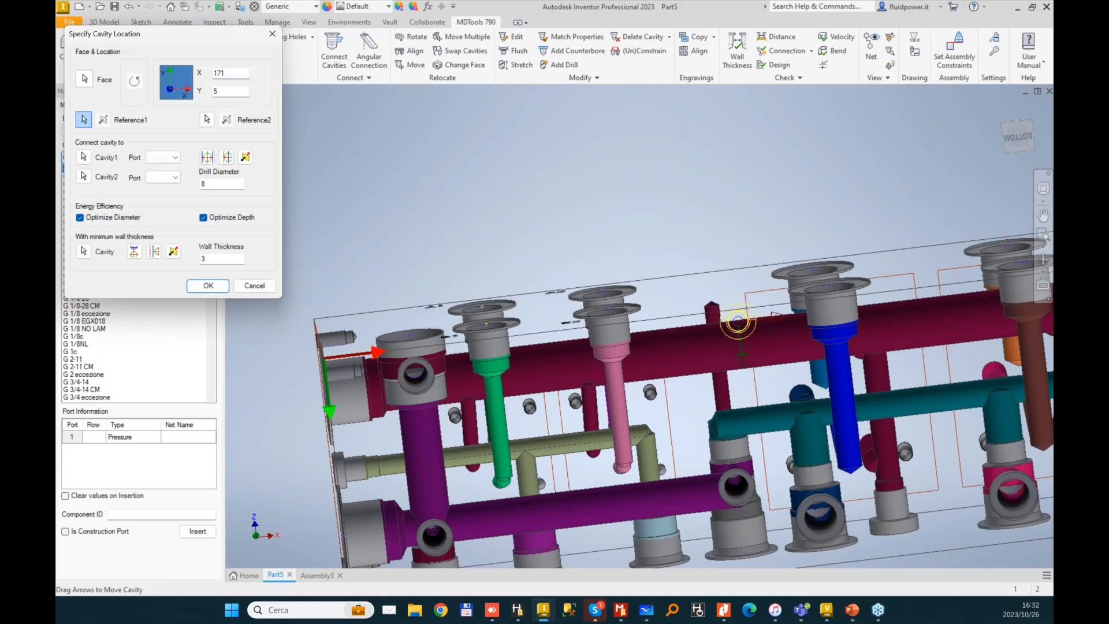
{"action": "left_click", "coordinate": [430, 367]}
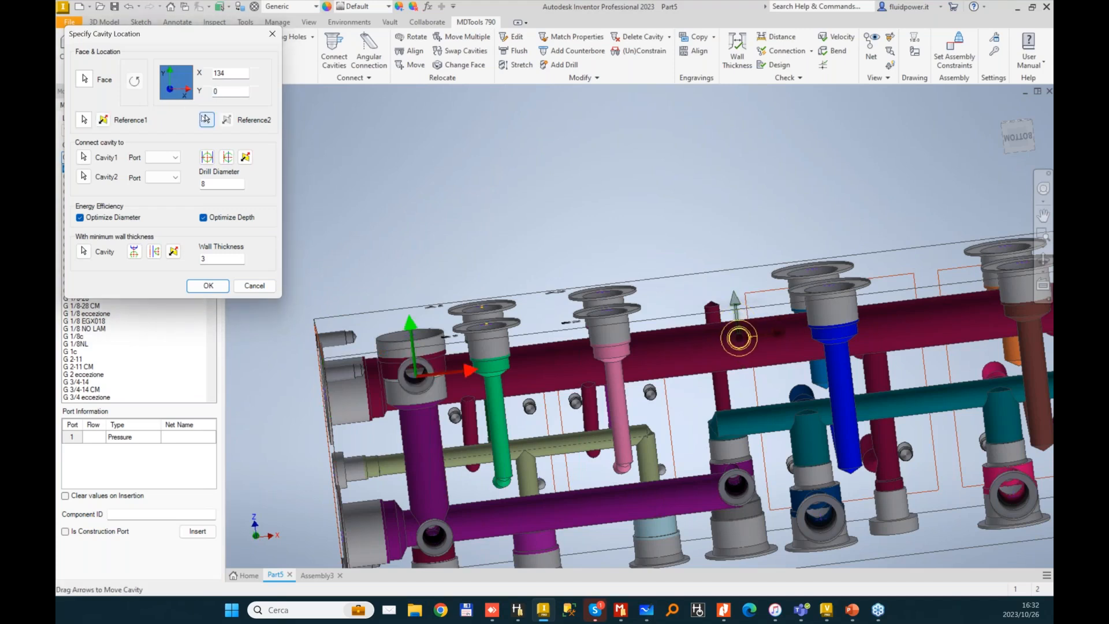
{"action": "left_click", "coordinate": [206, 119]}
{"action": "left_click", "coordinate": [729, 392]}
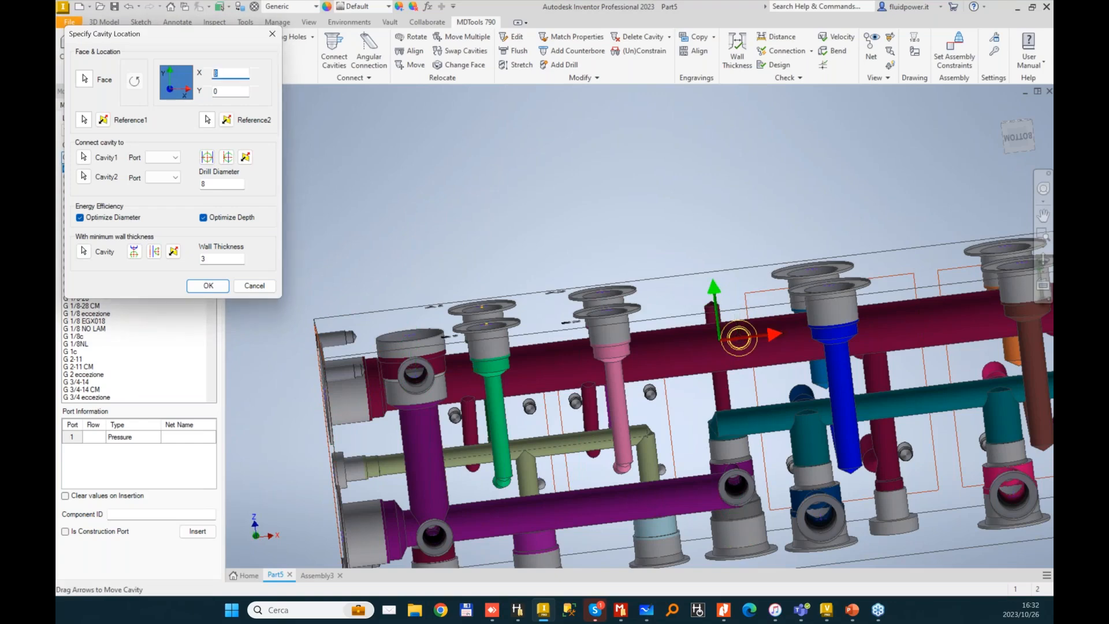
{"action": "key", "text": "Tab"}
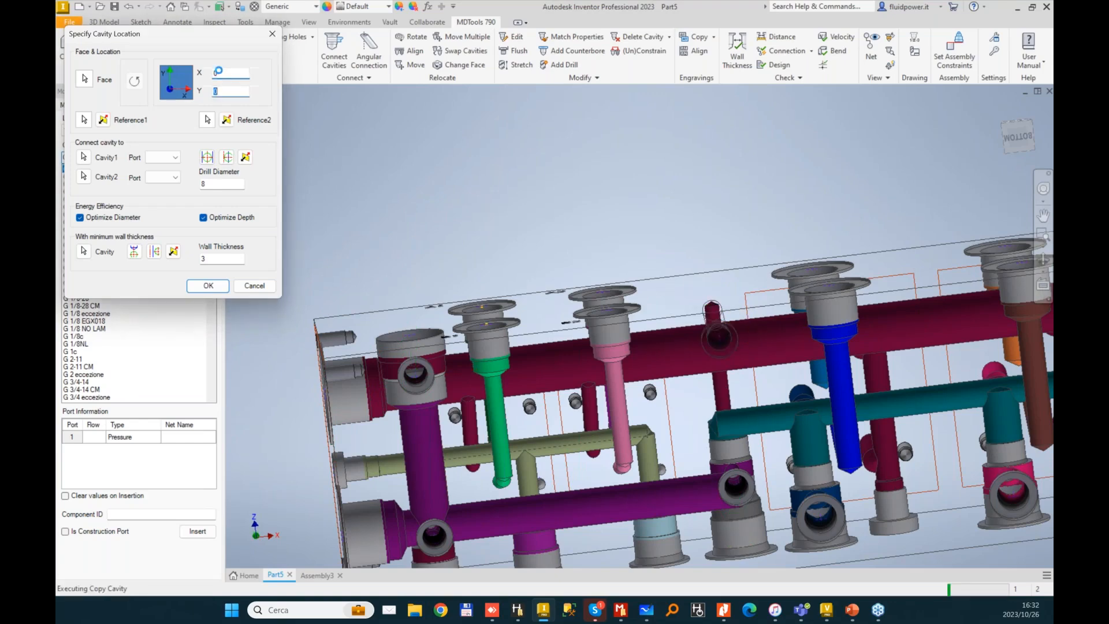
- Change the color of net A1 to cyan and rename the net TANK
{"action": "middle_click_drag", "start_coordinate": [681, 139], "coordinate": [701, 300], "text": "shift"}
{"action": "middle_click_drag", "start_coordinate": [293, 66], "coordinate": [664, 370], "text": "shift"}
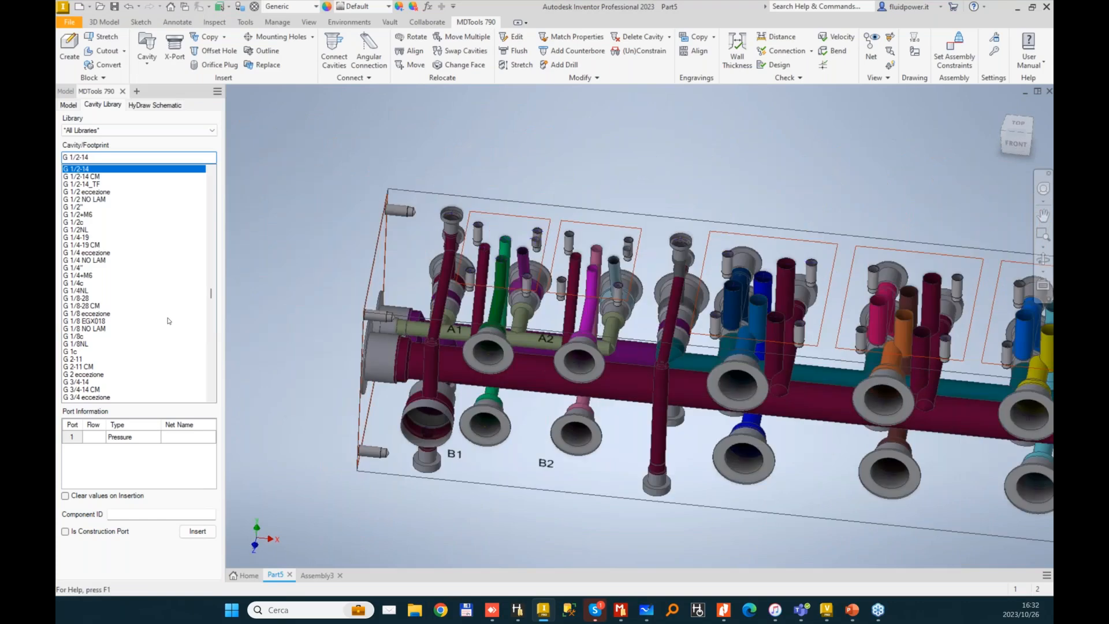
{"action": "left_click", "coordinate": [68, 104]}
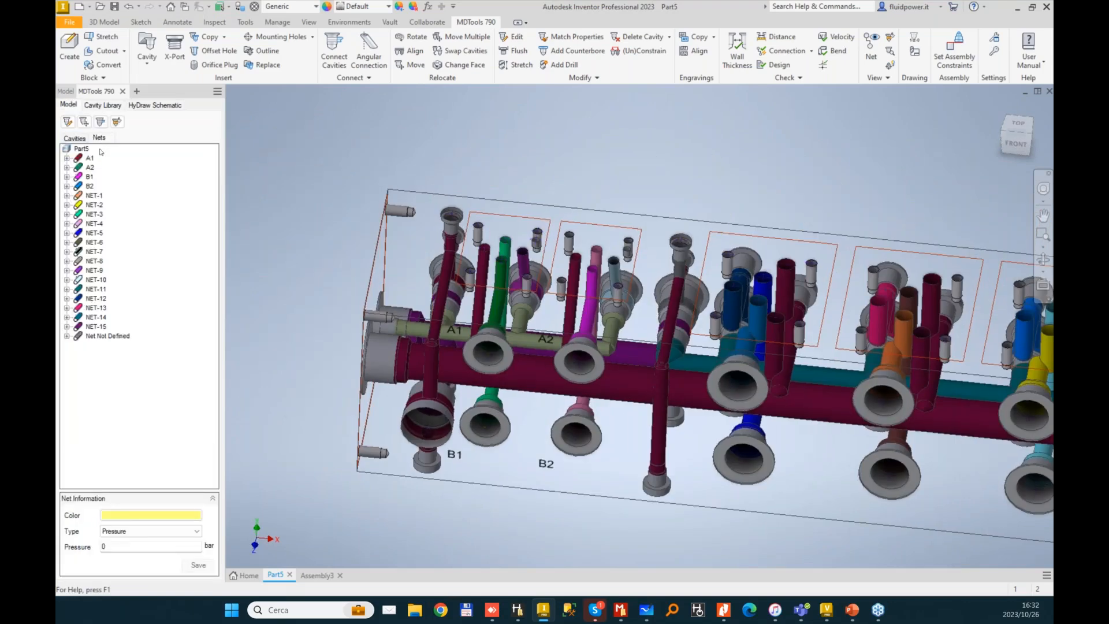
{"action": "left_click", "coordinate": [66, 158]}
{"action": "right_click", "coordinate": [90, 160]}
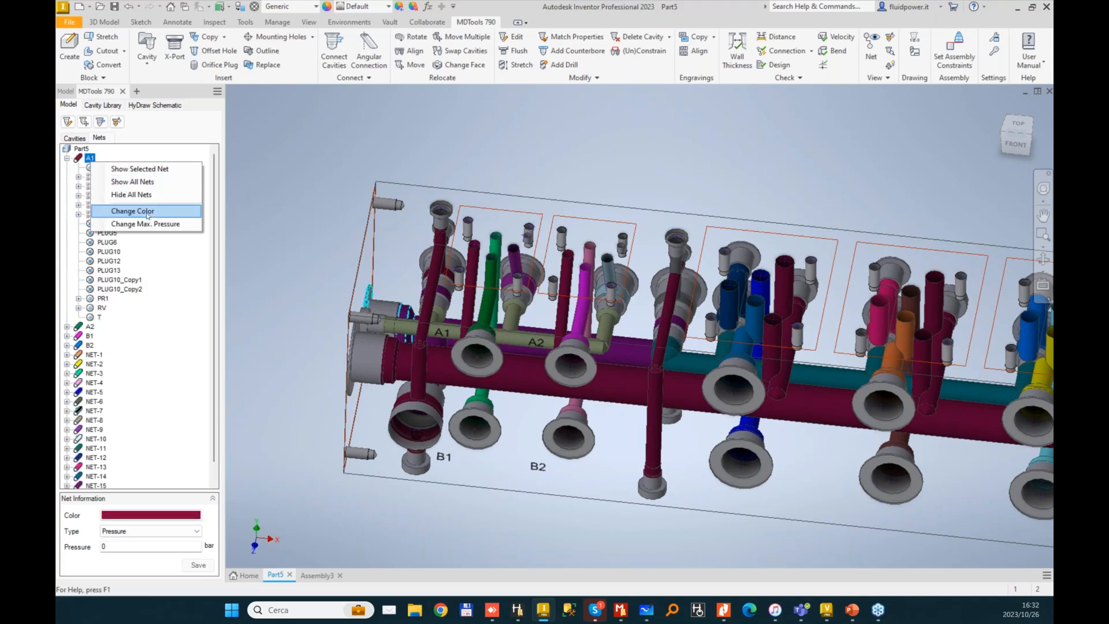
{"action": "left_click", "coordinate": [148, 213]}
{"action": "left_click", "coordinate": [561, 184]}
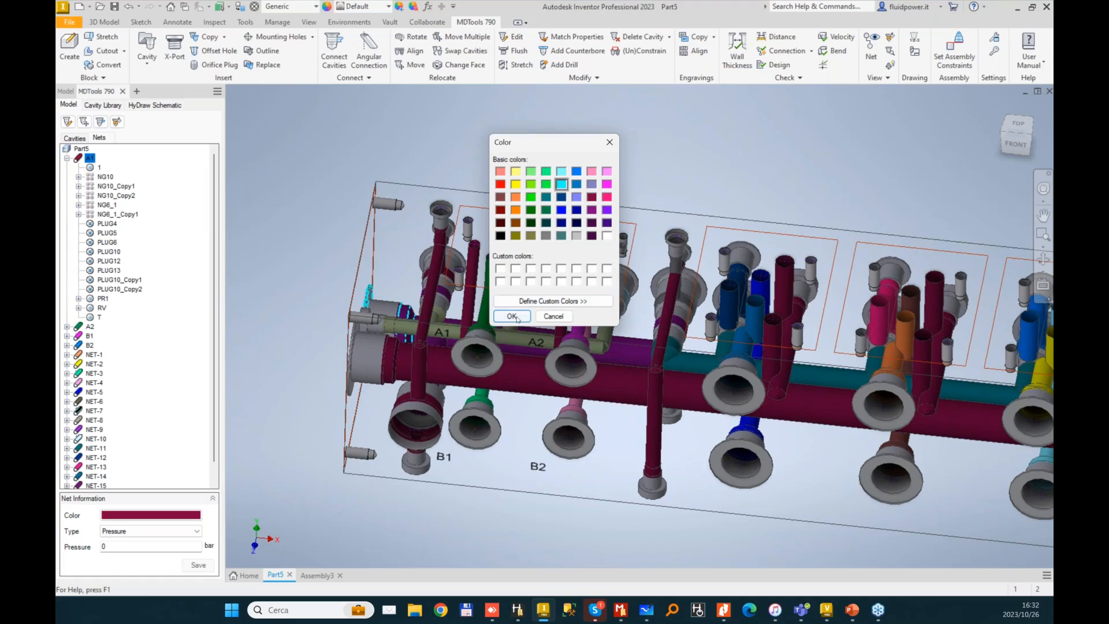
{"action": "left_click", "coordinate": [512, 317]}
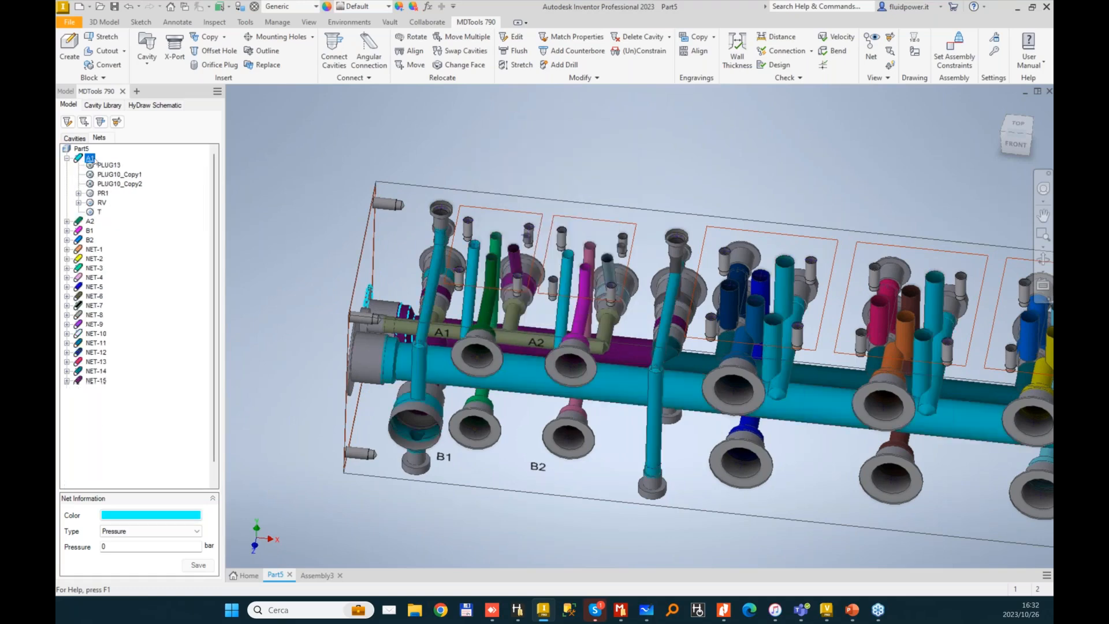
{"action": "type", "text": "TANK"}
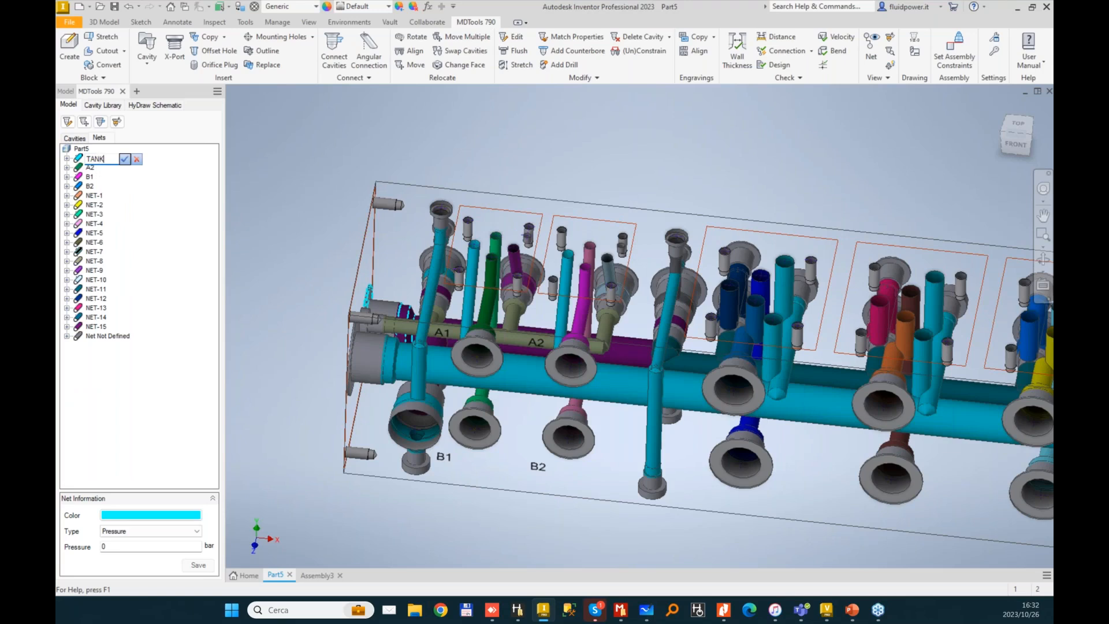
{"action": "key", "text": "Return"}
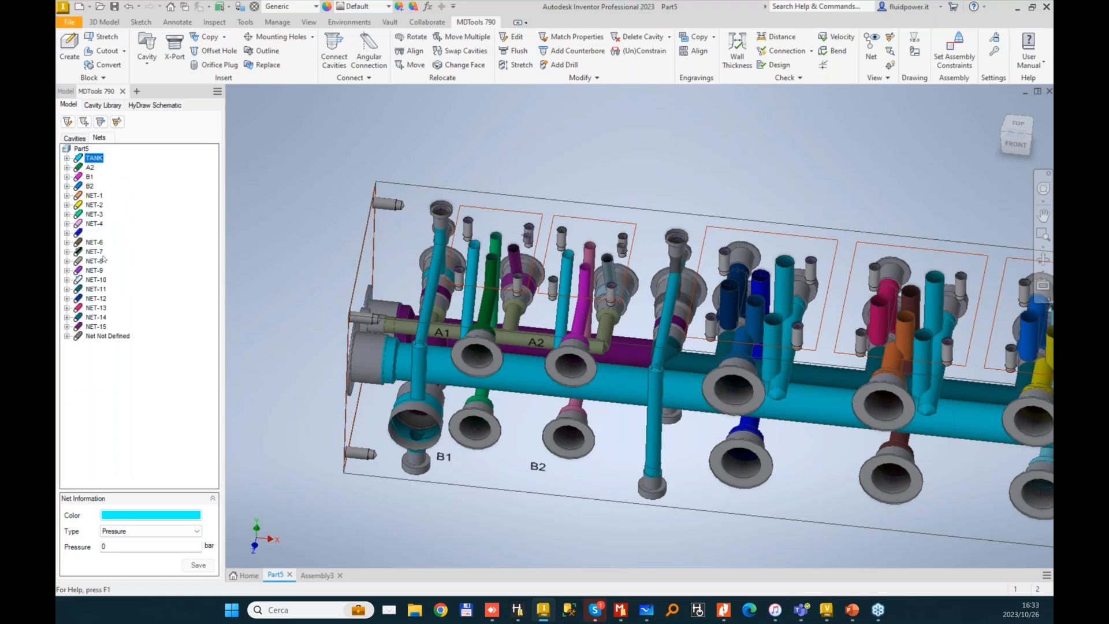
- Rename net NET-9 to PRESSURE and change its color to red
{"action": "left_click", "coordinate": [92, 270]}
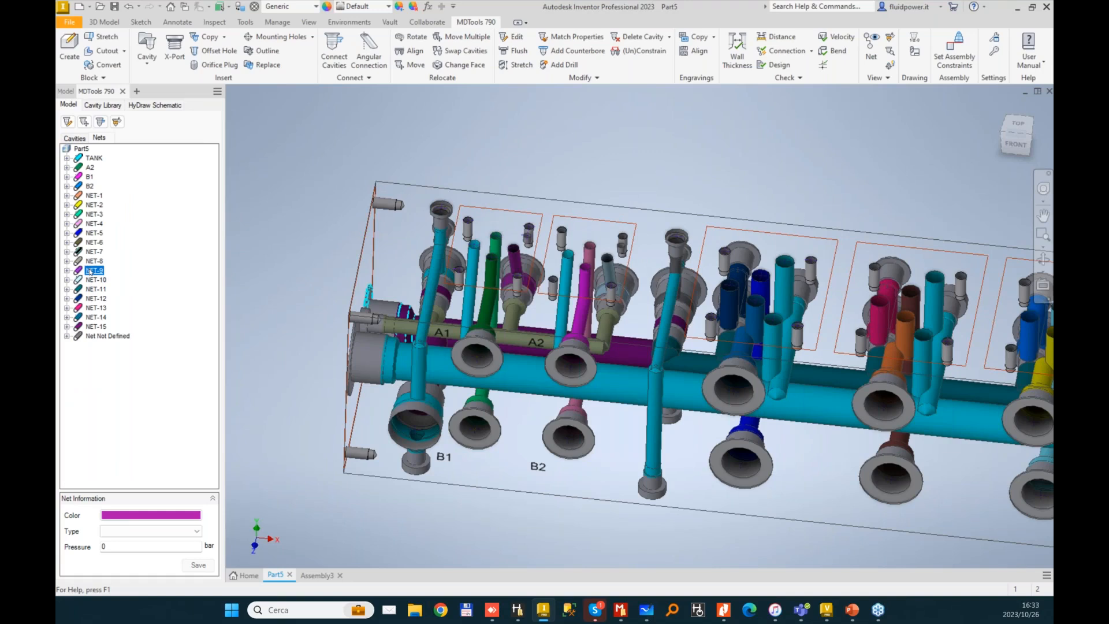
{"action": "double_click", "coordinate": [96, 271]}
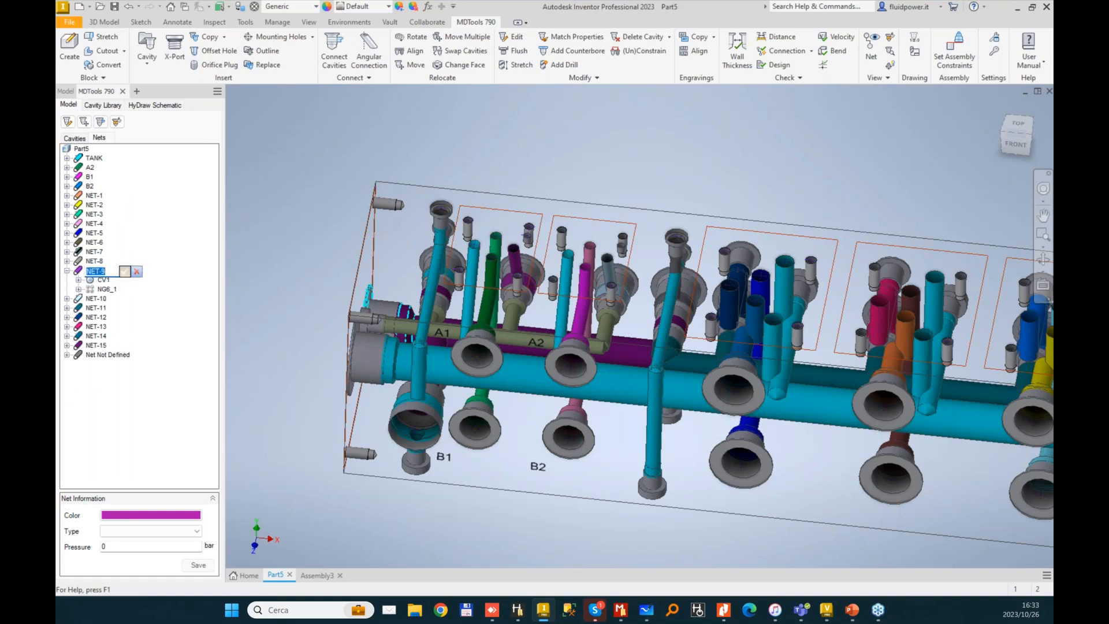
{"action": "left_click", "coordinate": [135, 272]}
{"action": "right_click", "coordinate": [110, 272]}
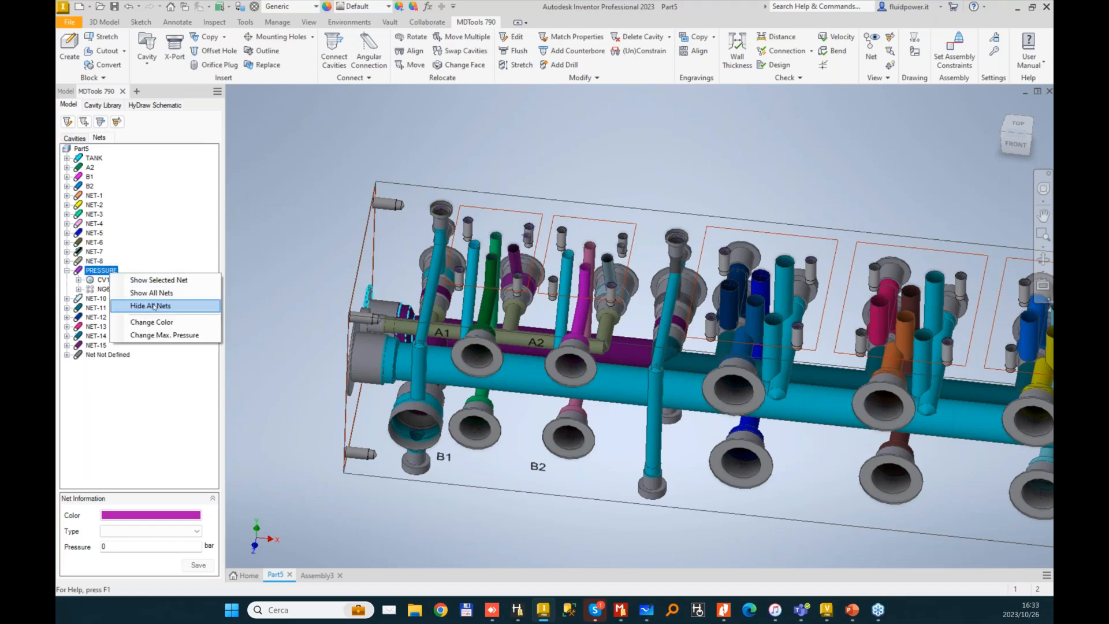
{"action": "left_click", "coordinate": [177, 325]}
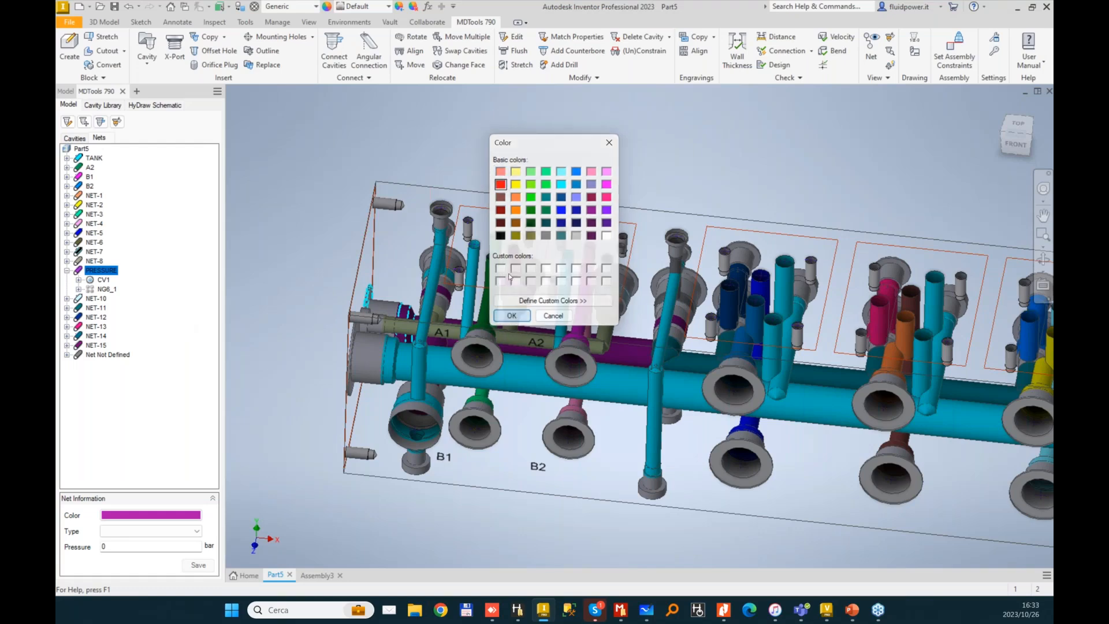
{"action": "left_click", "coordinate": [510, 315]}
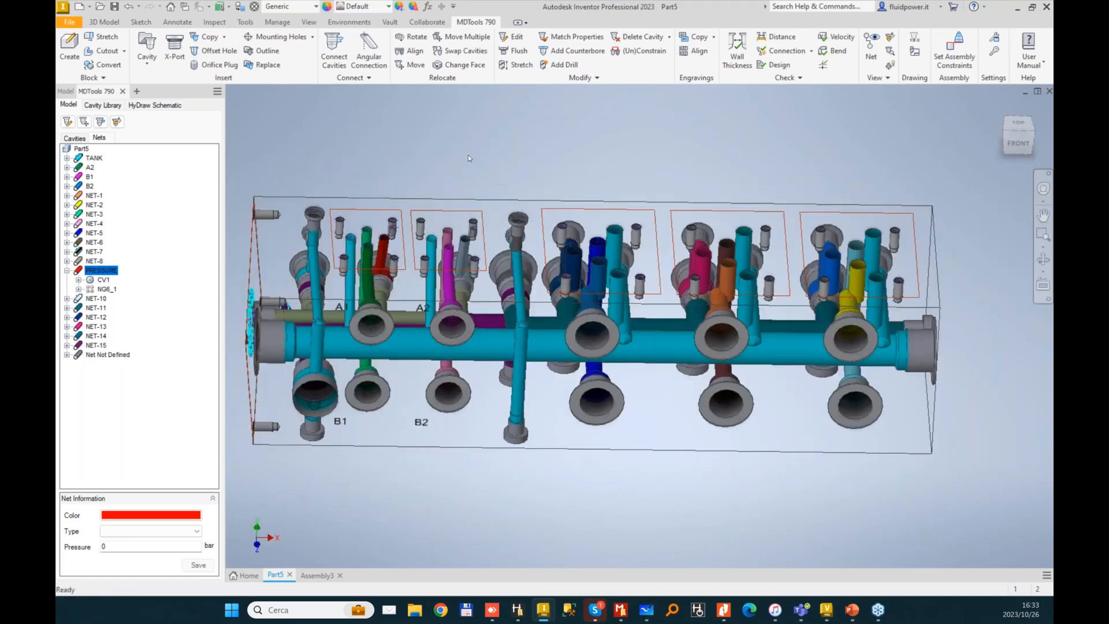
- Engrave the label A3 with a height of 5 mm beside the third station's upper front port, at X 179, Y 10
{"action": "left_click", "coordinate": [712, 37]}
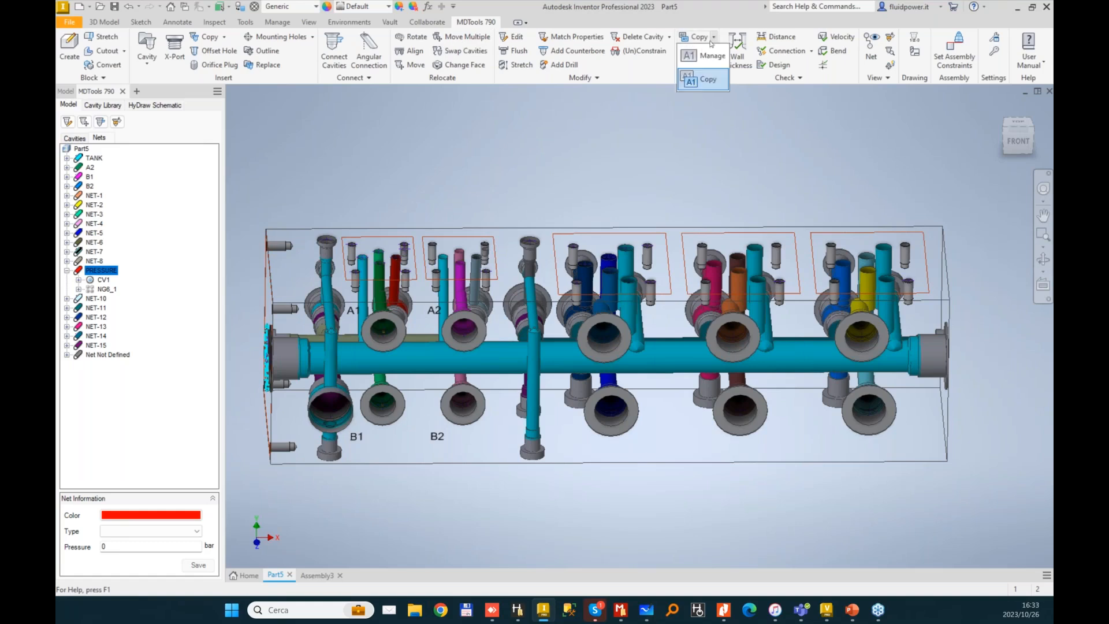
{"action": "left_click", "coordinate": [687, 77]}
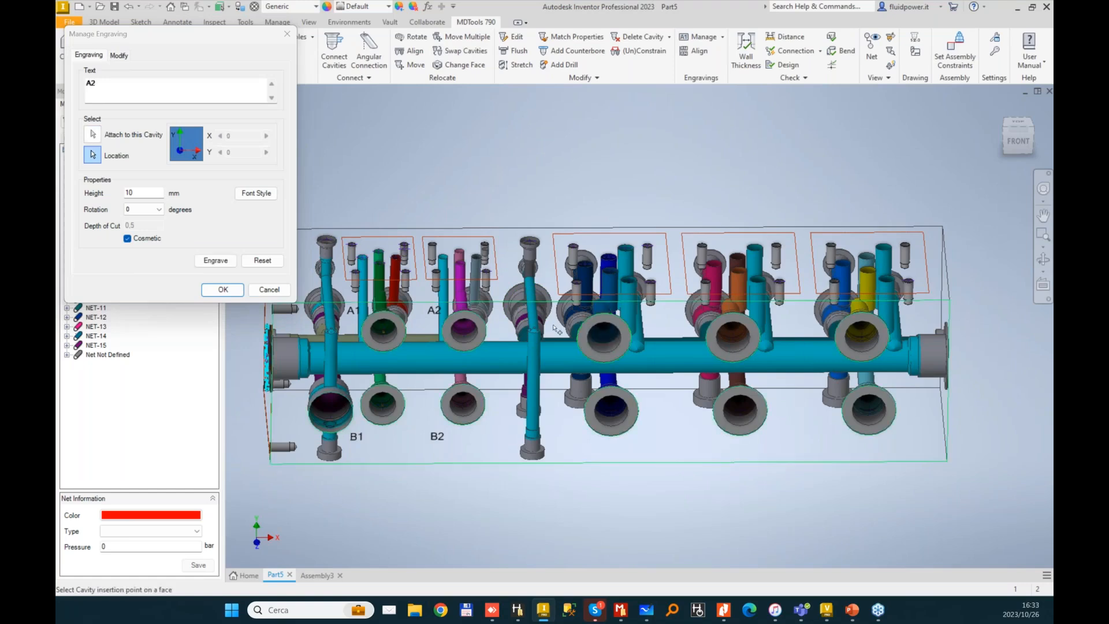
{"action": "scroll", "coordinate": [554, 329], "scroll_direction": "up", "scroll_amount": 3}
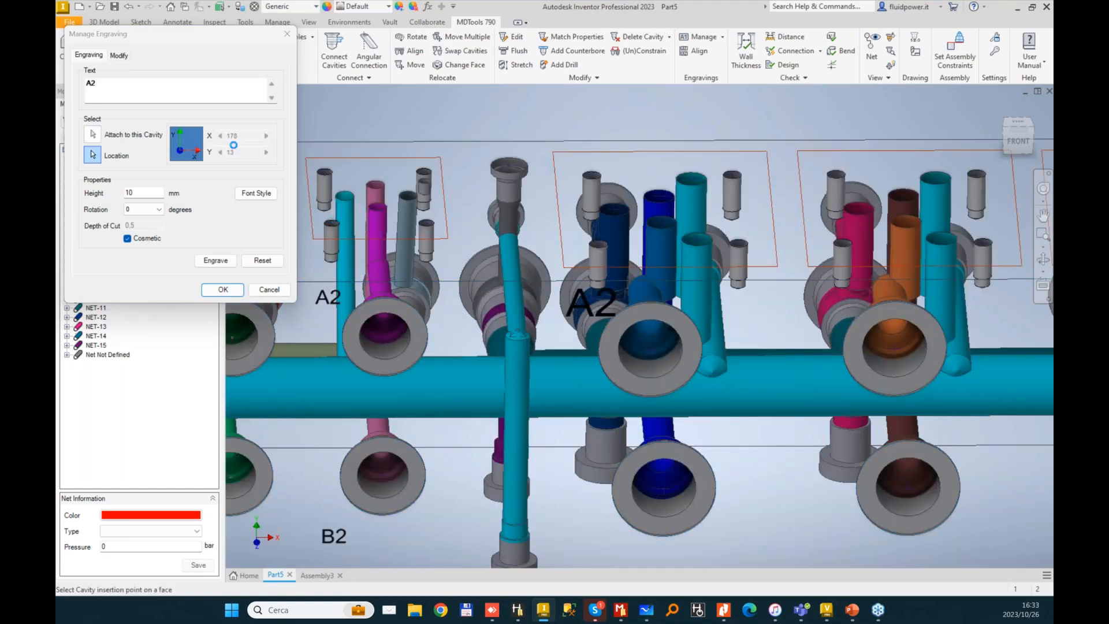
{"action": "left_click", "coordinate": [106, 86]}
{"action": "key", "text": "BackSpace"}
{"action": "type", "text": "3"}
{"action": "double_click", "coordinate": [133, 193]}
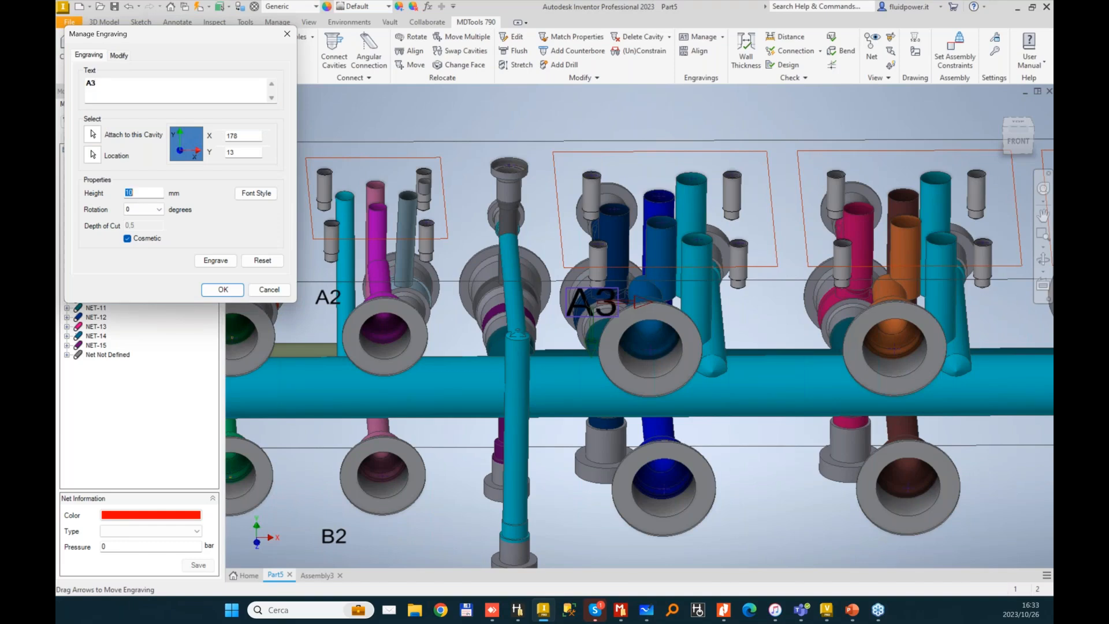
{"action": "type", "text": "5"}
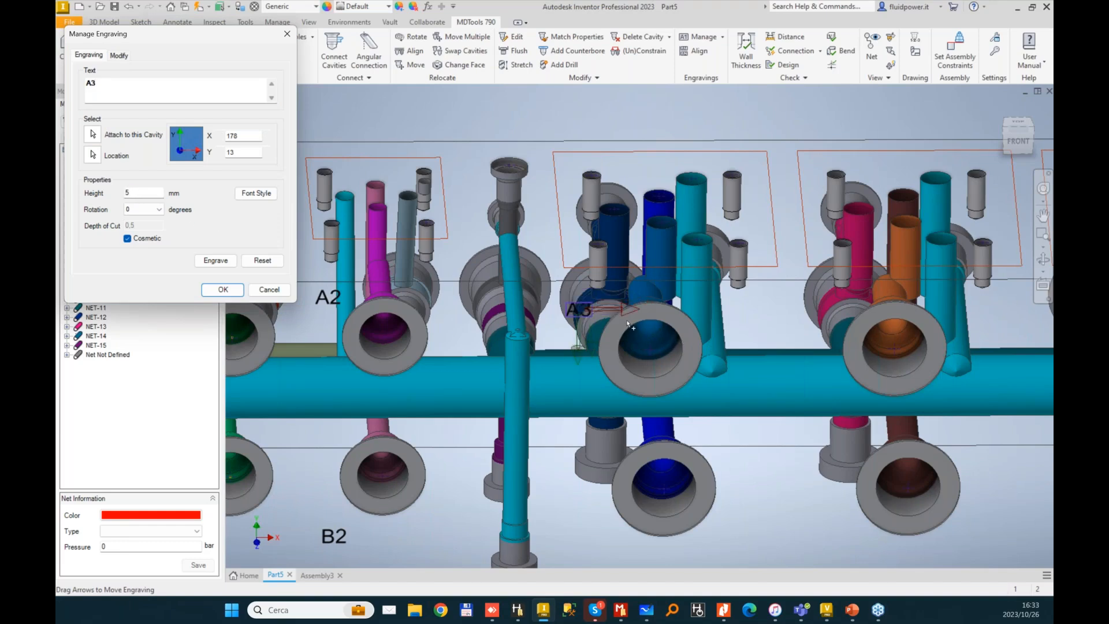
{"action": "left_click_drag", "start_coordinate": [579, 313], "coordinate": [582, 306]}
{"action": "left_click", "coordinate": [234, 265]}
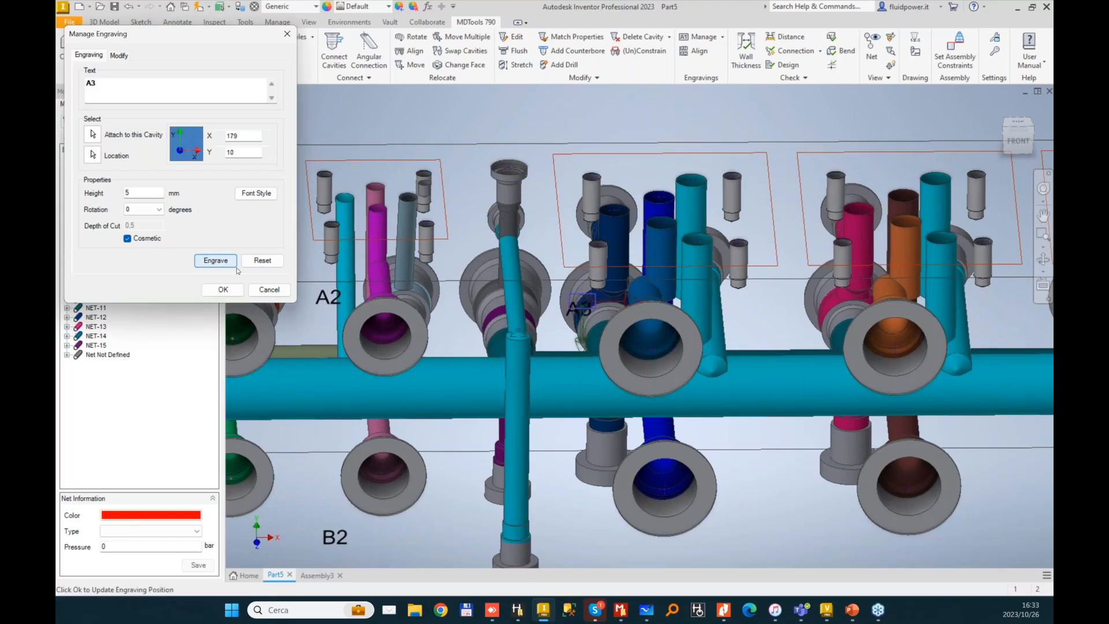
- Engrave the label B2 with a height of 5 mm beside the third station's lower front port, at X 183, Y 96
{"action": "left_click", "coordinate": [93, 134]}
{"action": "left_click", "coordinate": [658, 491]}
{"action": "left_click", "coordinate": [588, 544]}
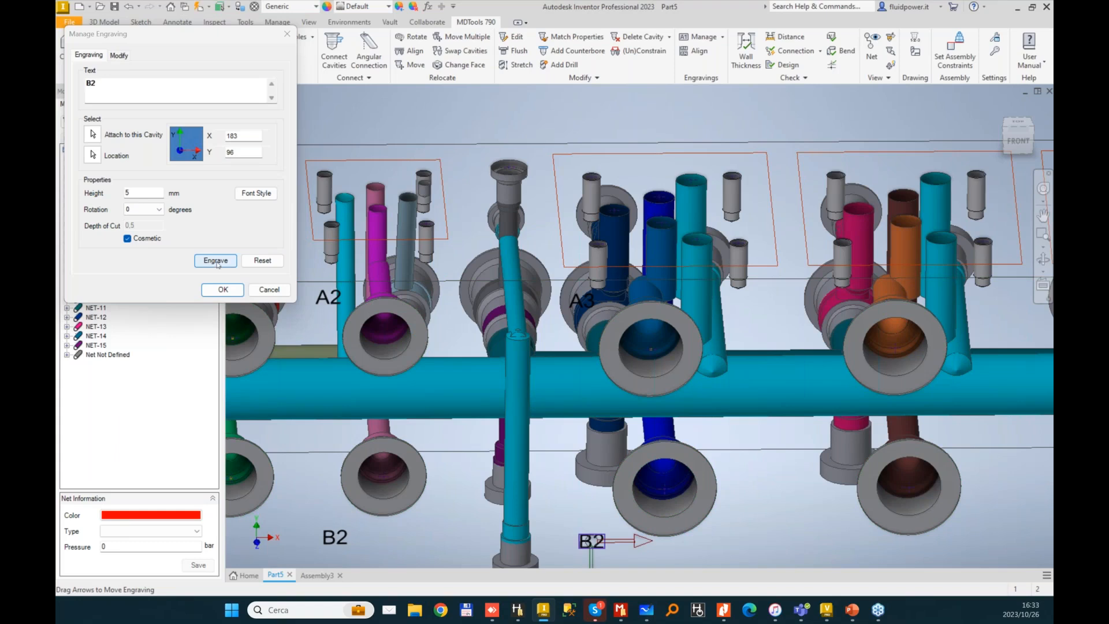
{"action": "left_click", "coordinate": [215, 260]}
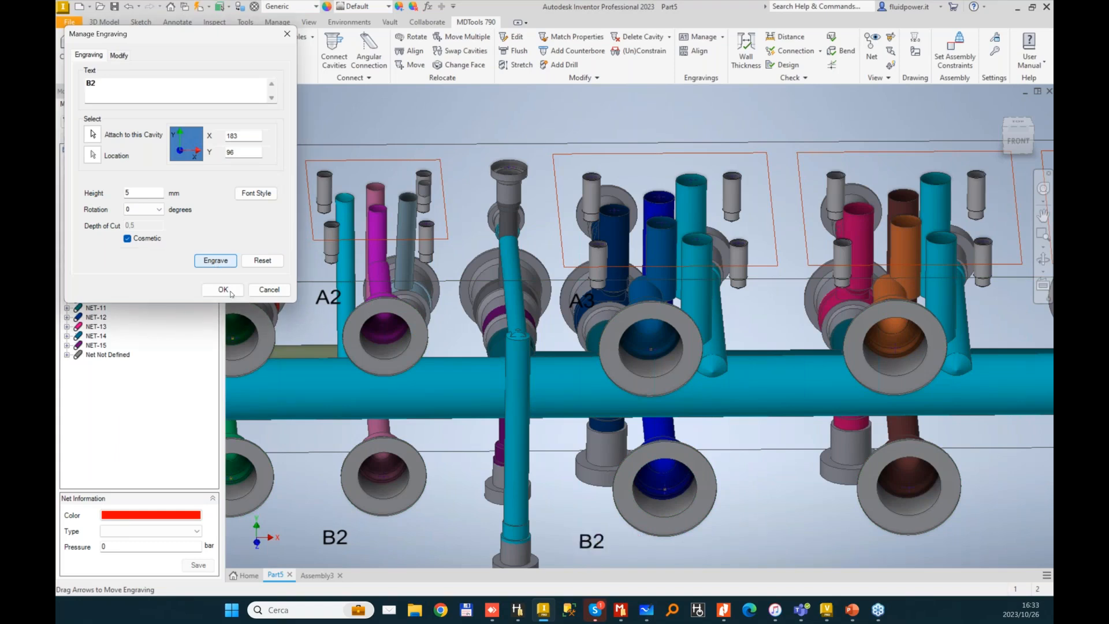
{"action": "left_click", "coordinate": [226, 290]}
{"action": "left_click", "coordinate": [722, 37]}
{"action": "left_click", "coordinate": [700, 79]}
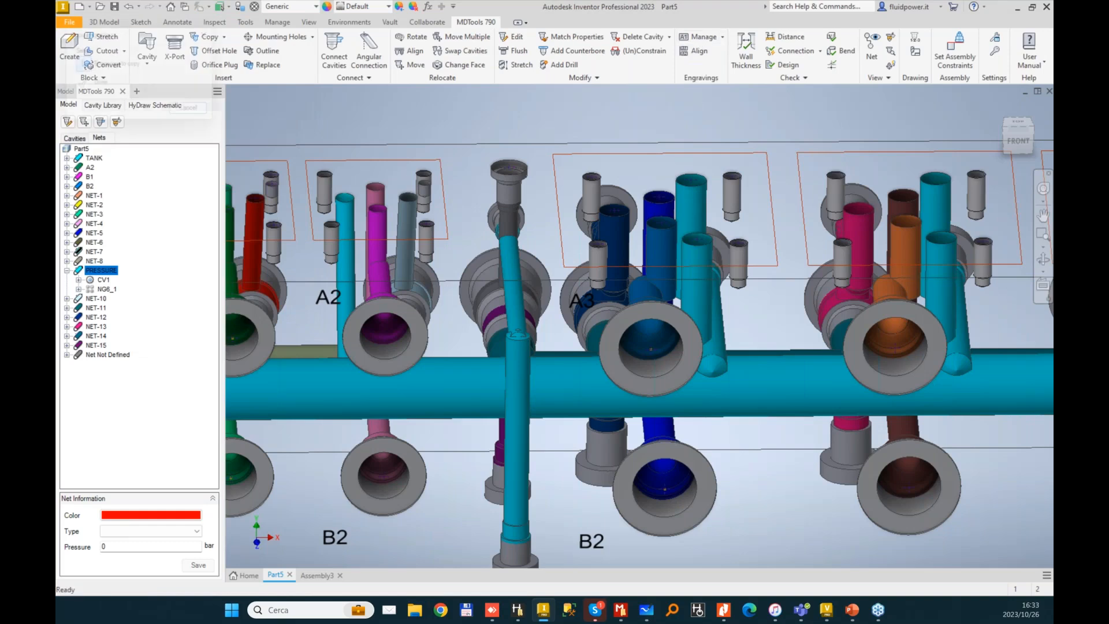
{"action": "left_click", "coordinate": [581, 301]}
{"action": "left_click", "coordinate": [582, 543]}
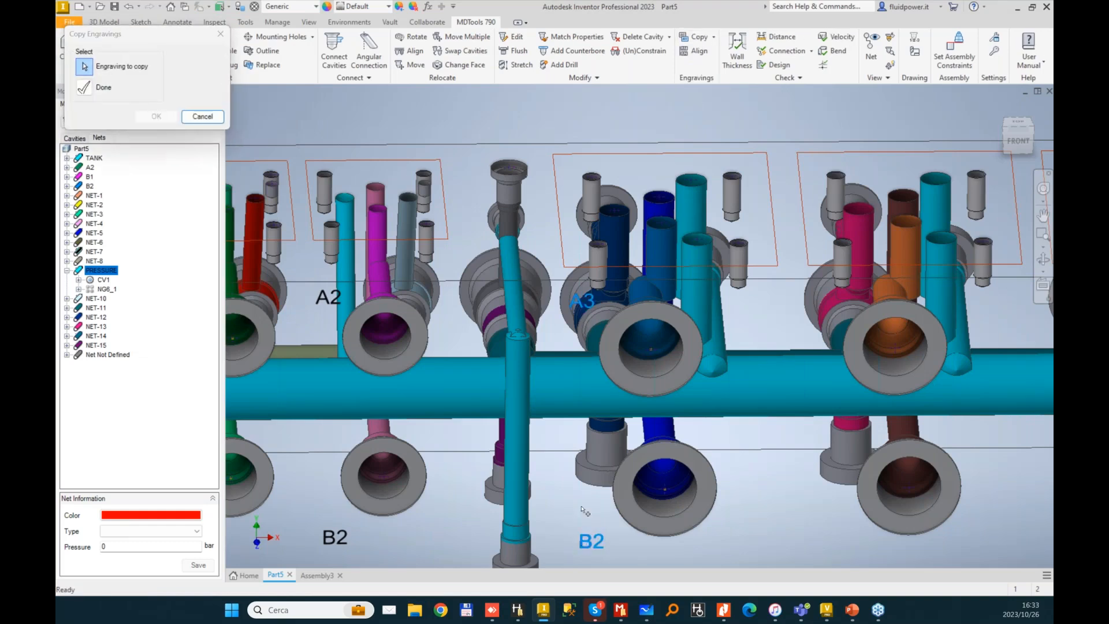
{"action": "left_click", "coordinate": [202, 116]}
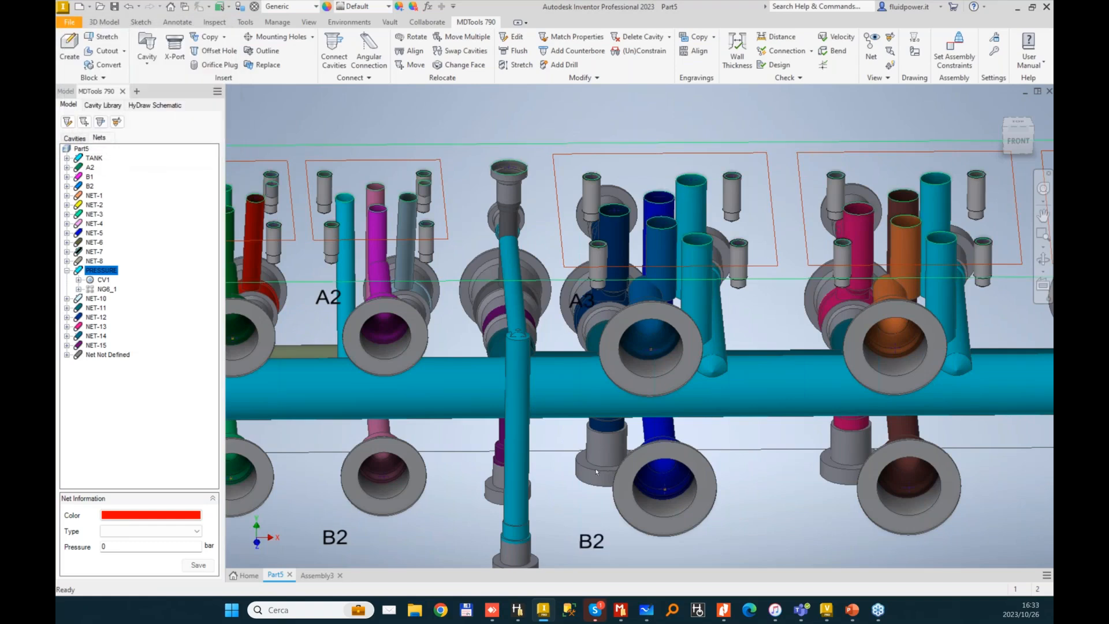
- Change the text of the engraving beside the third station's lower front port to B3
{"action": "left_click", "coordinate": [590, 541]}
{"action": "left_click", "coordinate": [620, 523]}
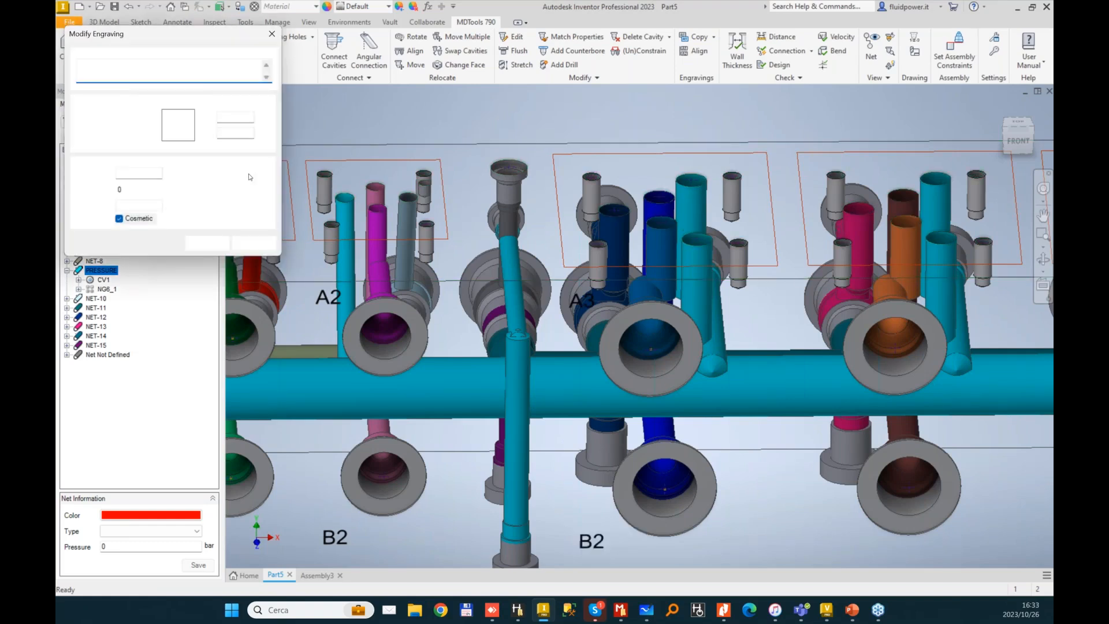
{"action": "type", "text": "B3"}
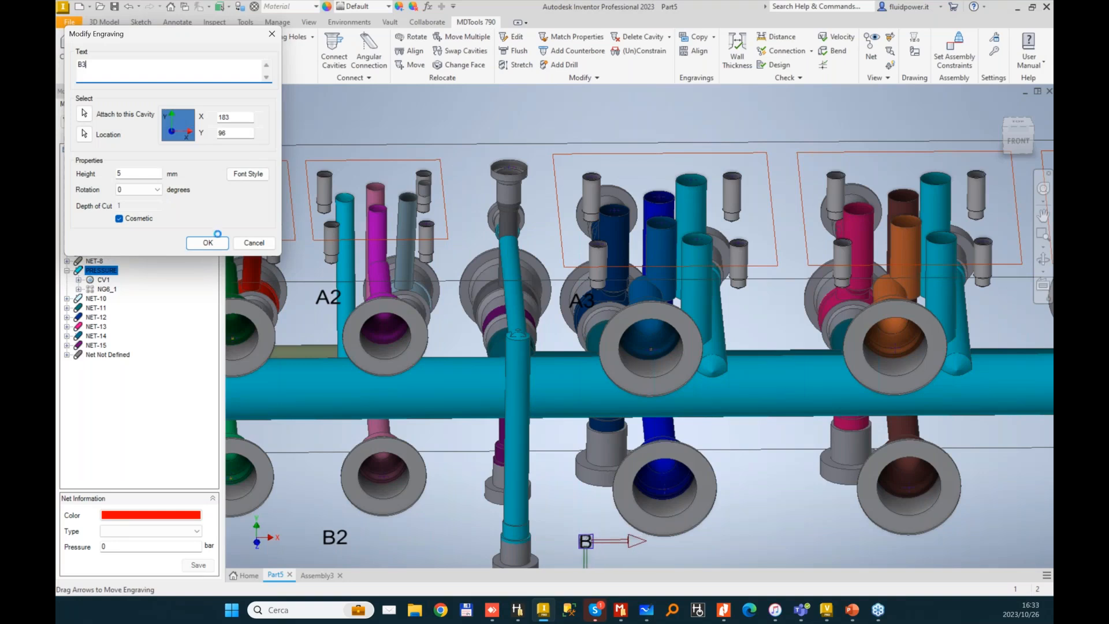
{"action": "left_click", "coordinate": [217, 240]}
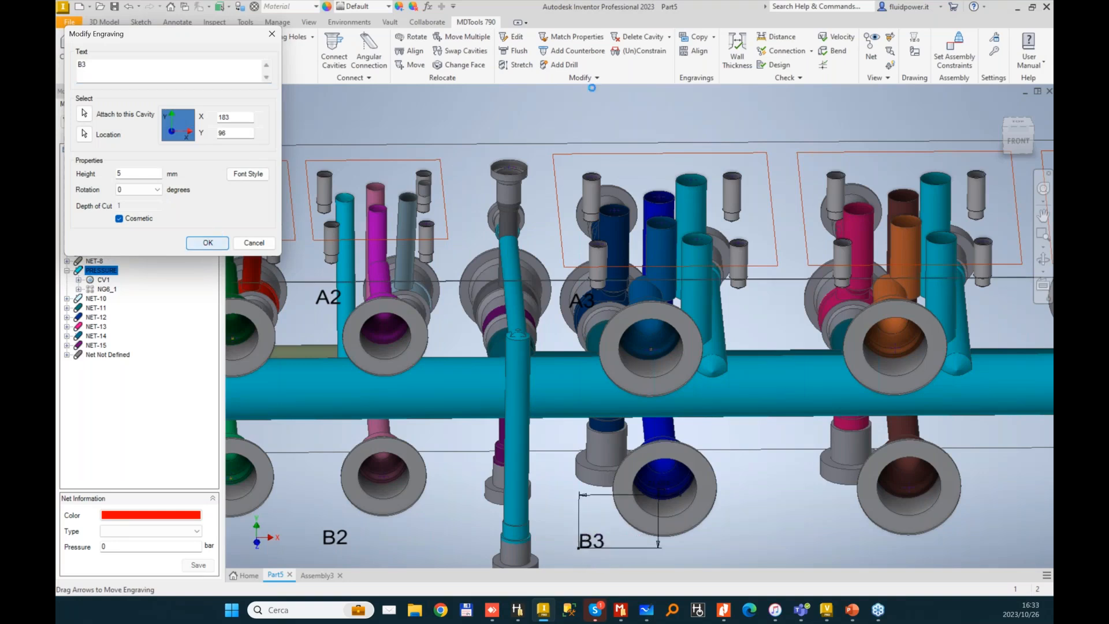
- Copy the A3 and B3 engravings along the front face with ΔX 80, ΔY 0 and a count of 2
{"action": "left_click", "coordinate": [699, 37]}
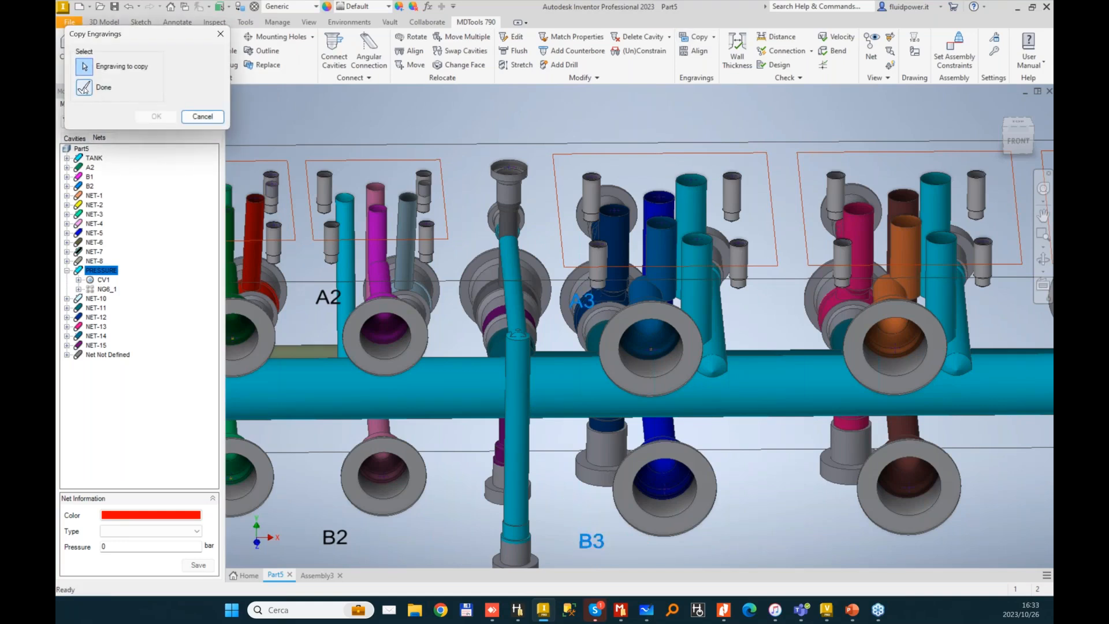
{"action": "left_click", "coordinate": [84, 87]}
{"action": "type", "text": "50"}
{"action": "key", "text": "Tab"}
{"action": "key", "text": "Tab"}
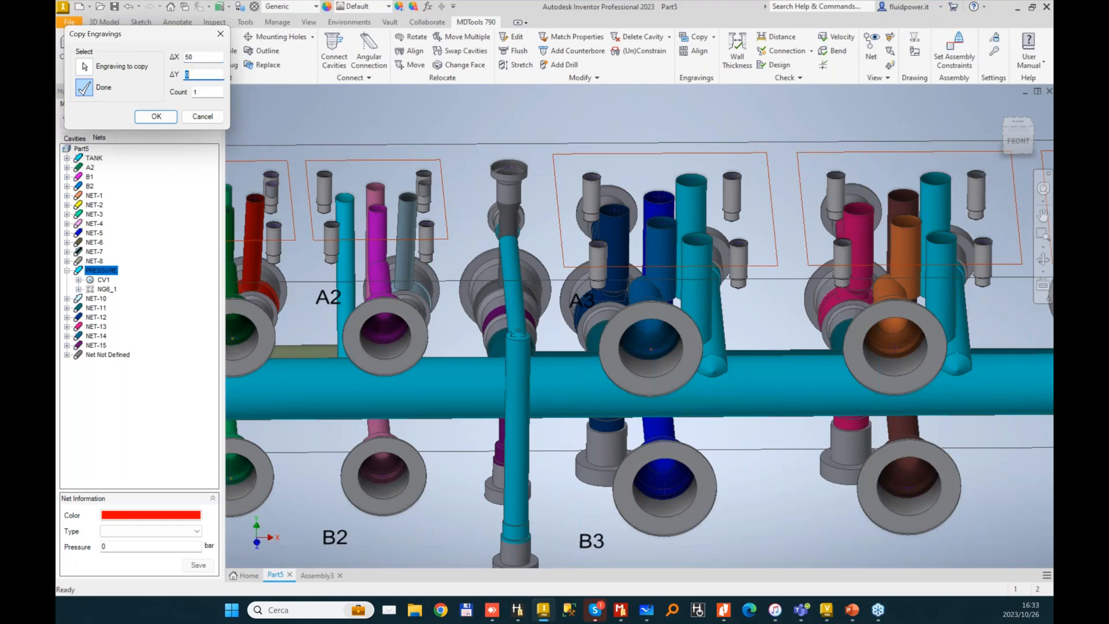
{"action": "type", "text": "2"}
{"action": "scroll", "coordinate": [345, 334], "scroll_direction": "down", "scroll_amount": 4}
{"action": "double_click", "coordinate": [190, 57]}
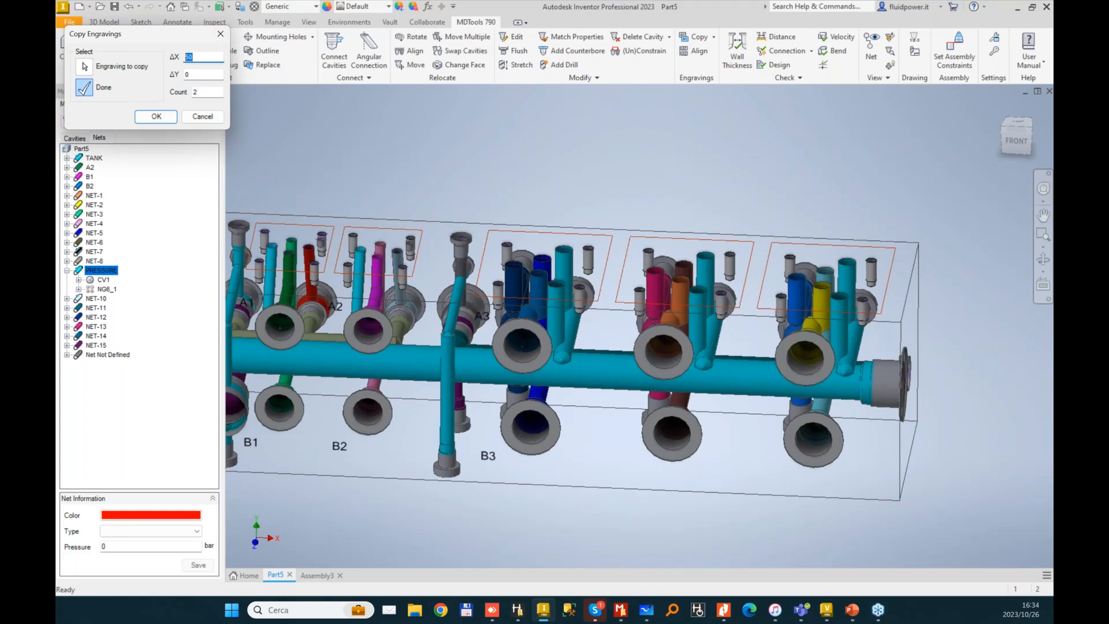
{"action": "type", "text": "80"}
{"action": "key", "text": "Tab"}
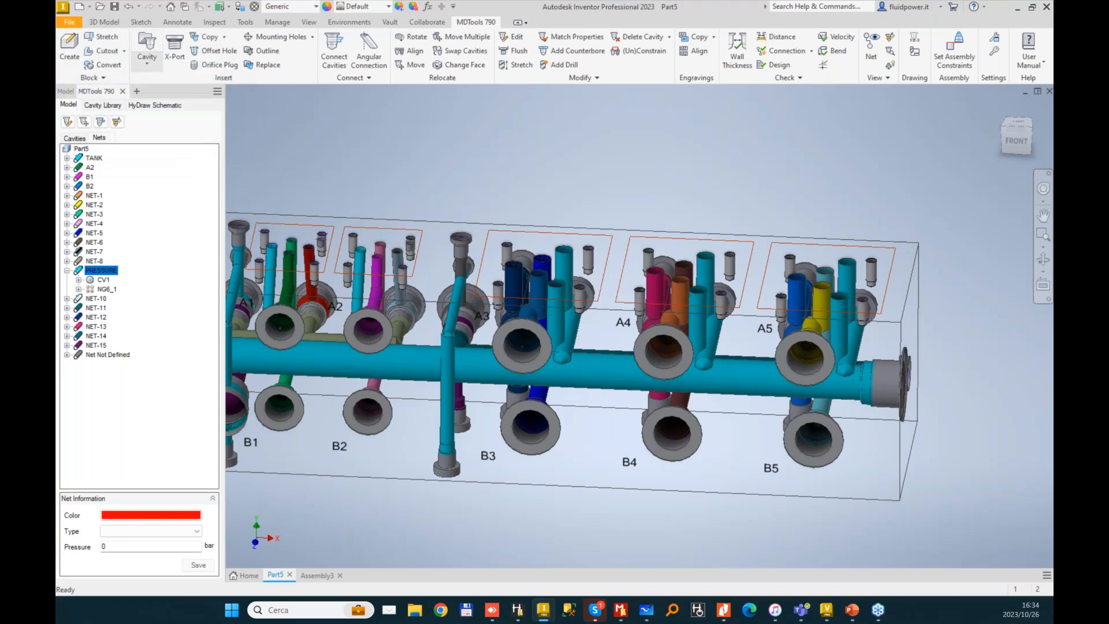
- Save the manifold part in the MDTools 790 folder as SUBPLATE
{"action": "middle_click_drag", "start_coordinate": [605, 154], "coordinate": [325, 131], "text": "shift"}
{"action": "scroll", "coordinate": [325, 131], "scroll_direction": "up", "scroll_amount": 3}
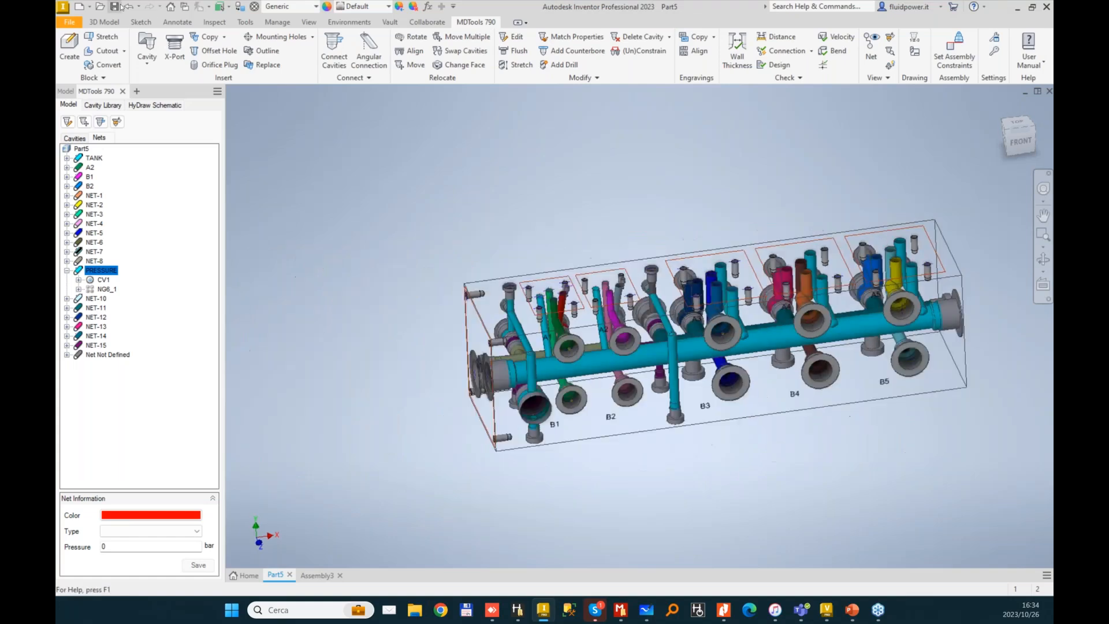
{"action": "left_click", "coordinate": [115, 7]}
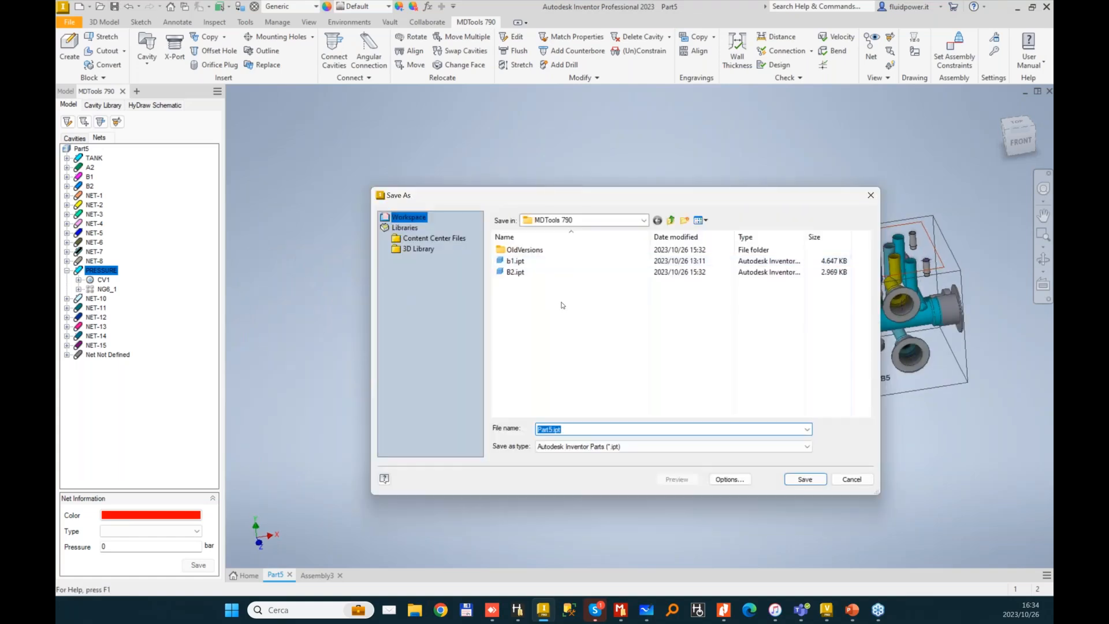
{"action": "type", "text": "SUBPLATE"}
{"action": "key", "text": "ctrl+a"}
{"action": "key", "text": "Return"}
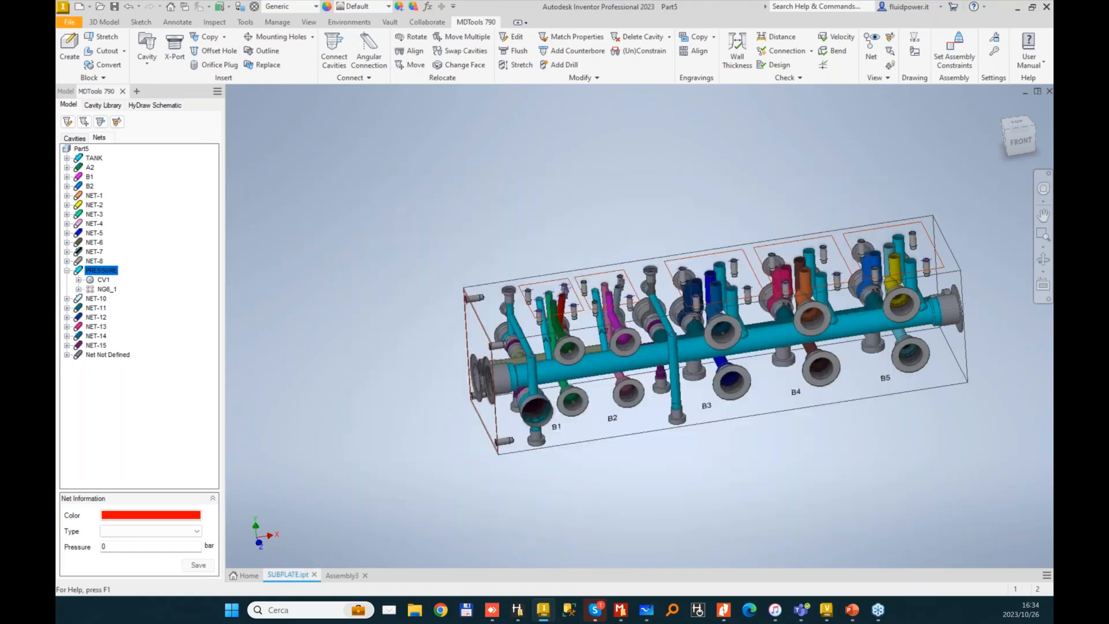
- Edit the bolt-hole footprint on the block's left end face and add the large purple and cyan net ports to it
{"action": "middle_click_drag", "start_coordinate": [500, 194], "coordinate": [574, 247], "text": "shift"}
{"action": "scroll", "coordinate": [594, 358], "scroll_direction": "up", "scroll_amount": 2}
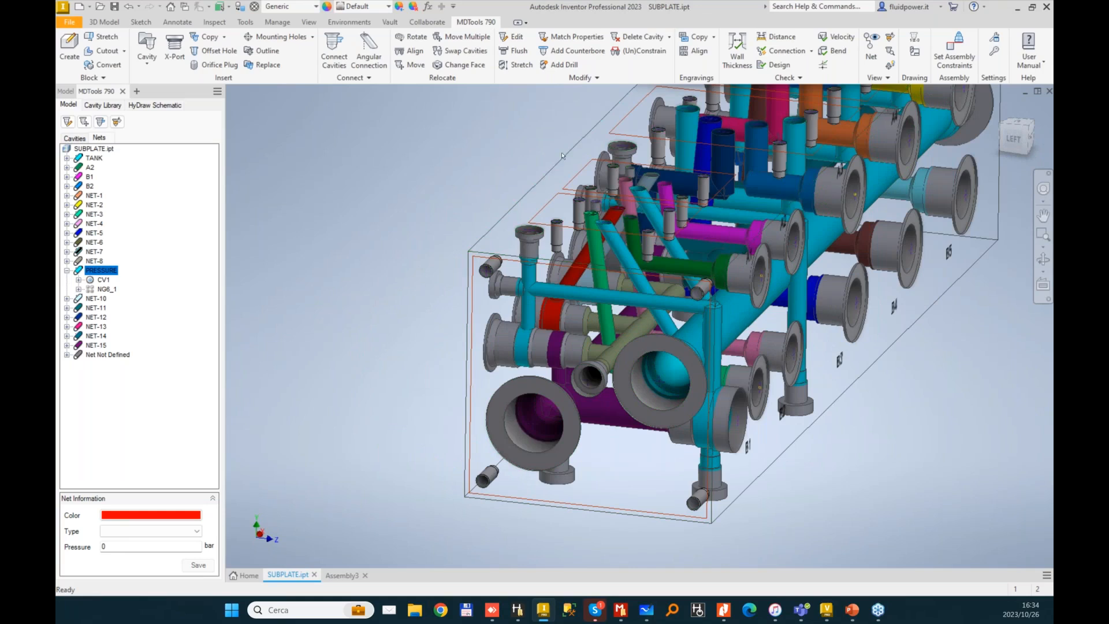
{"action": "left_click", "coordinate": [586, 77]}
{"action": "left_click", "coordinate": [528, 148]}
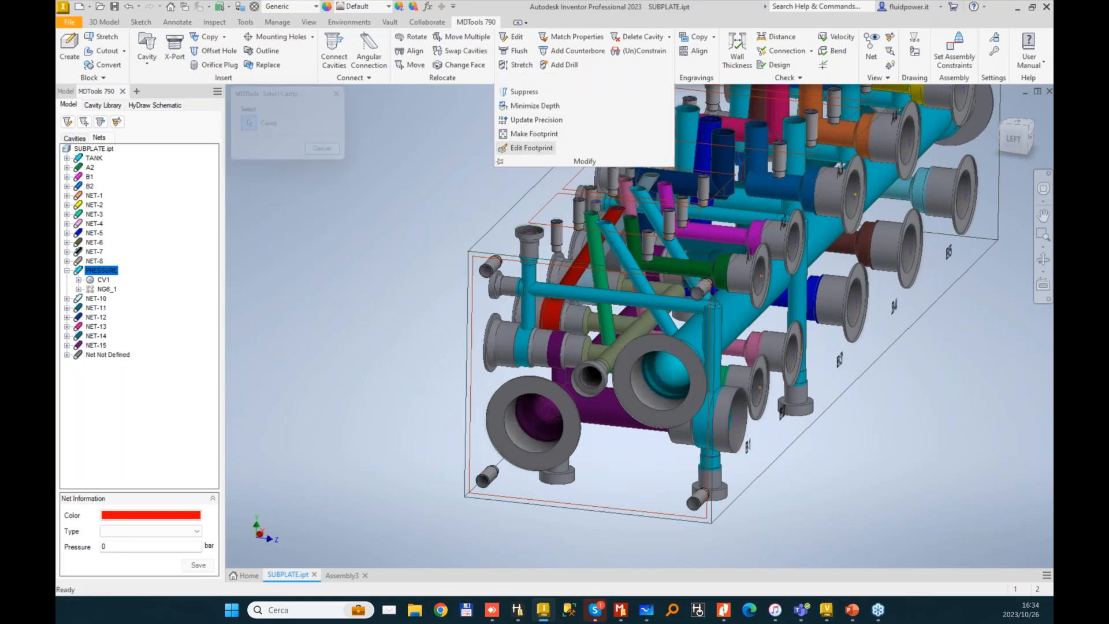
{"action": "left_click", "coordinate": [485, 477]}
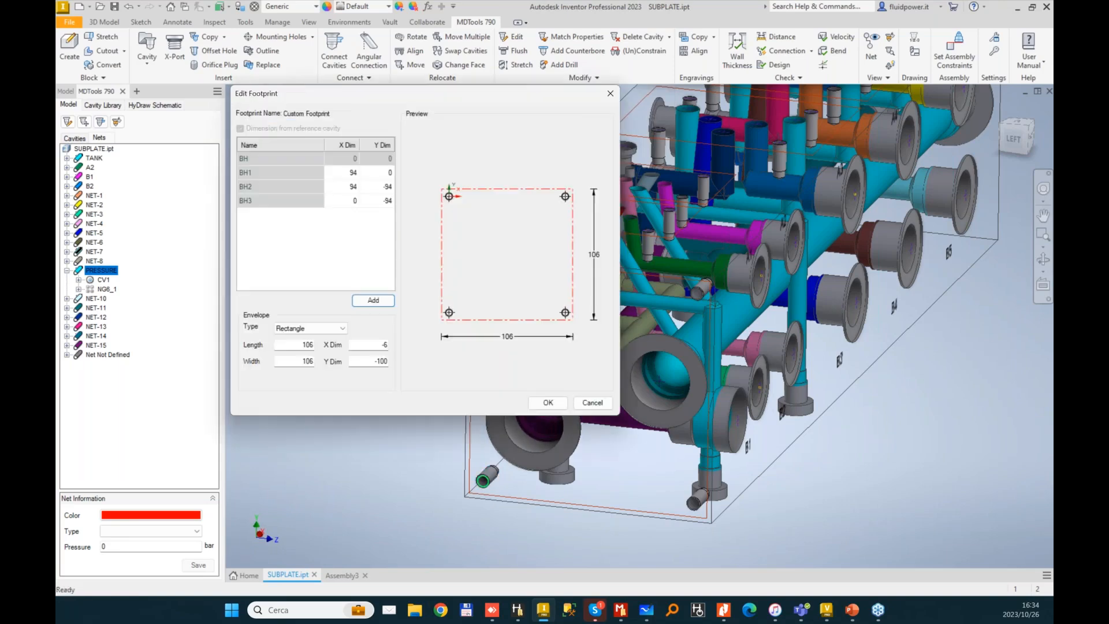
{"action": "left_click", "coordinate": [372, 300]}
{"action": "left_click", "coordinate": [538, 438]}
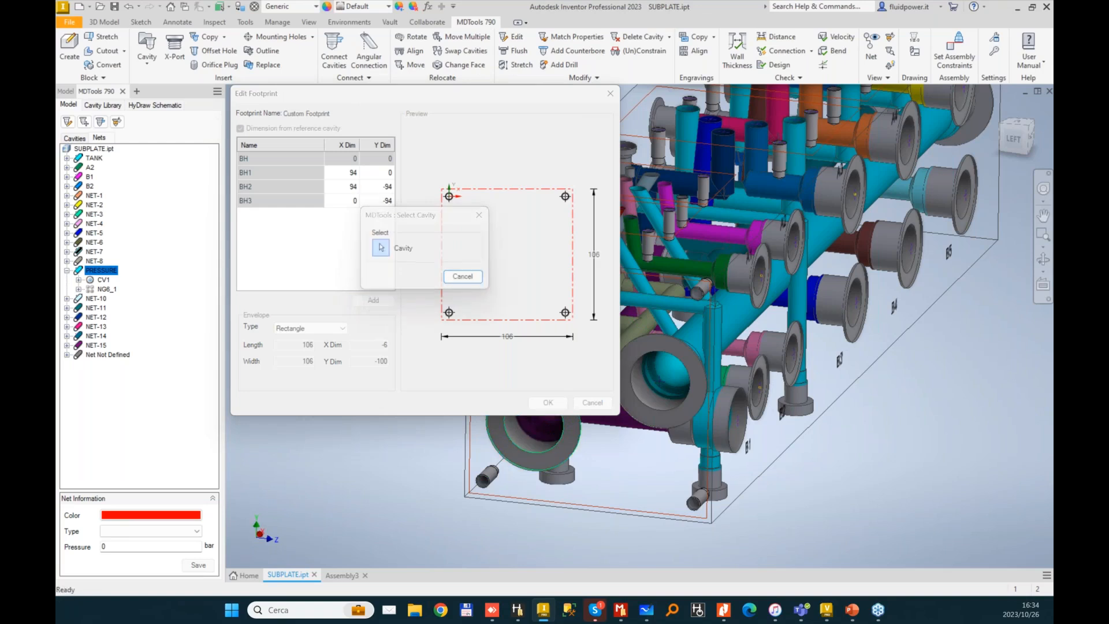
{"action": "left_click", "coordinate": [369, 301]}
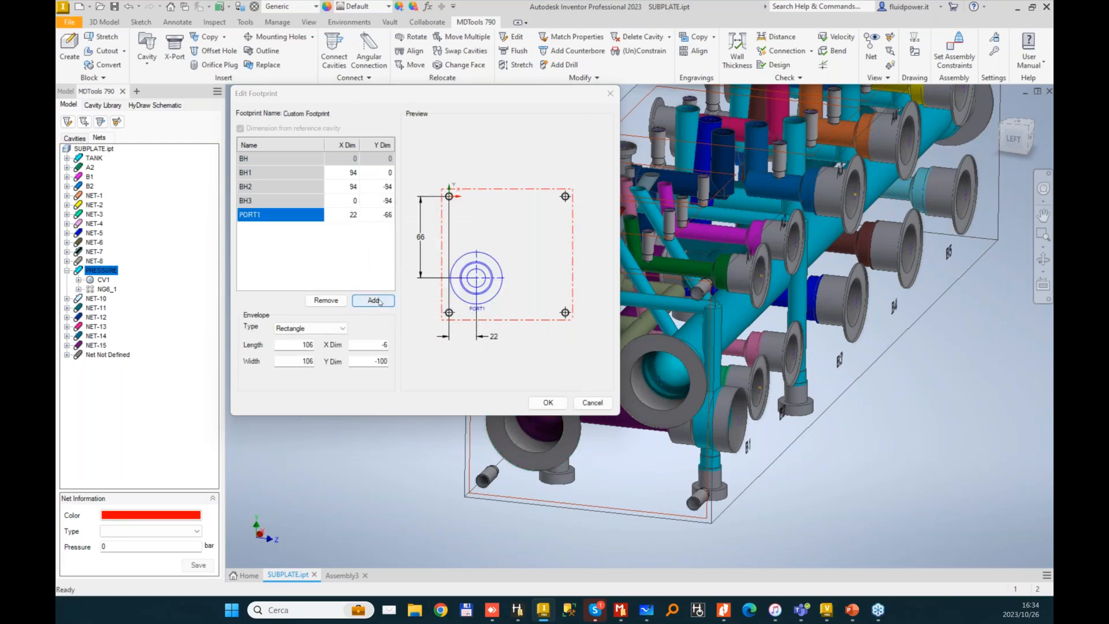
{"action": "left_click", "coordinate": [649, 370]}
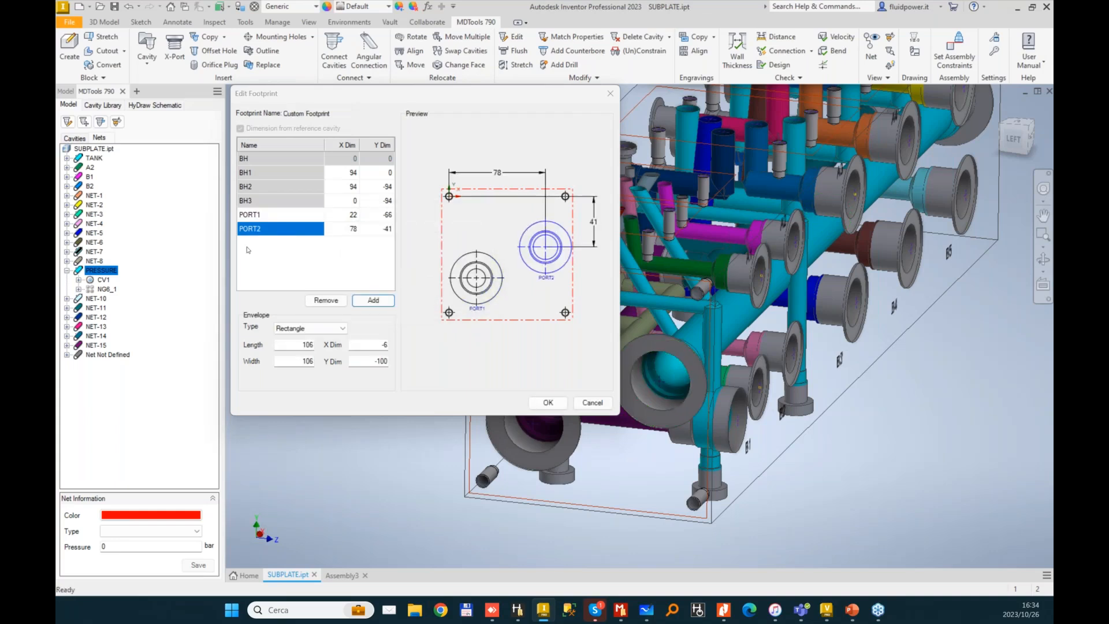
- Rename footprint cavity PORT1 as P and PORT2 as T, and apply the footprint changes
{"action": "left_click", "coordinate": [274, 217]}
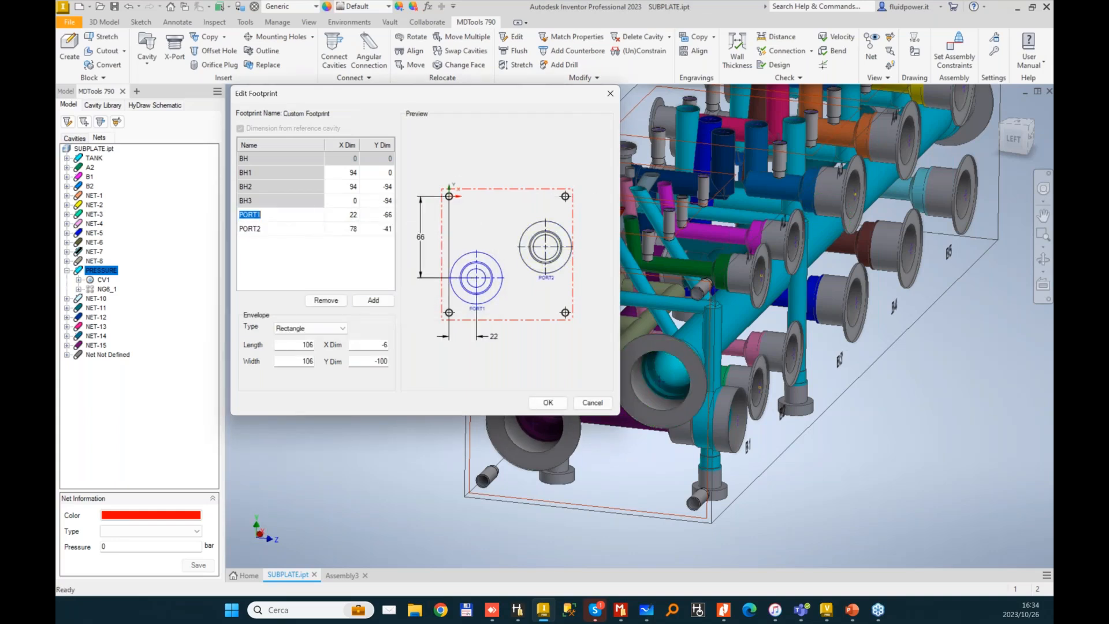
{"action": "type", "text": "P"}
{"action": "left_click", "coordinate": [272, 228]}
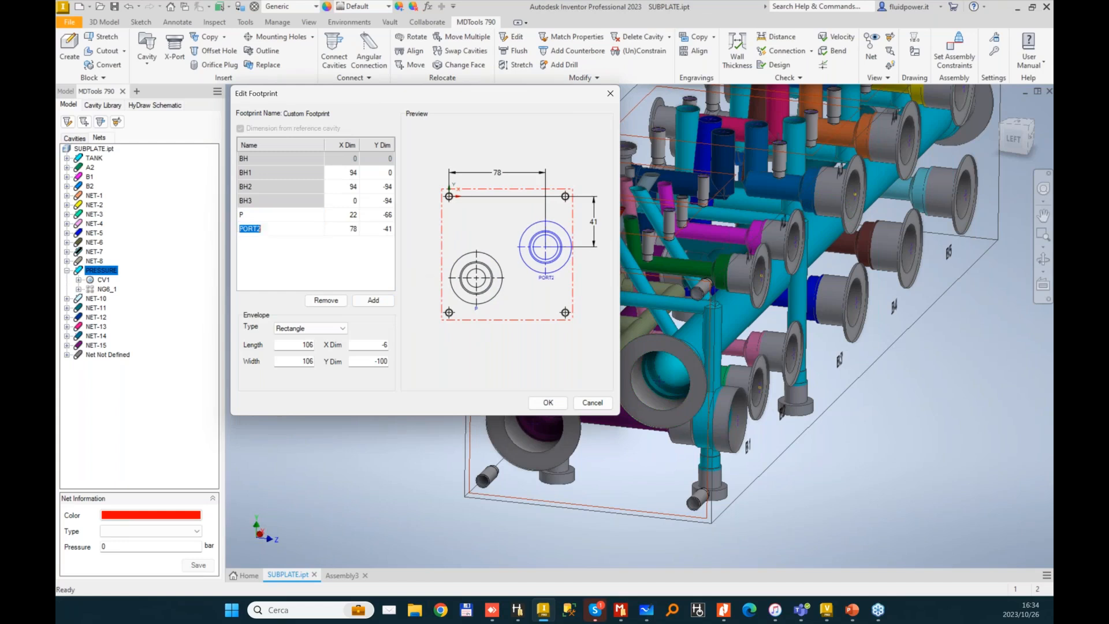
{"action": "type", "text": "T"}
{"action": "left_click", "coordinate": [547, 403]}
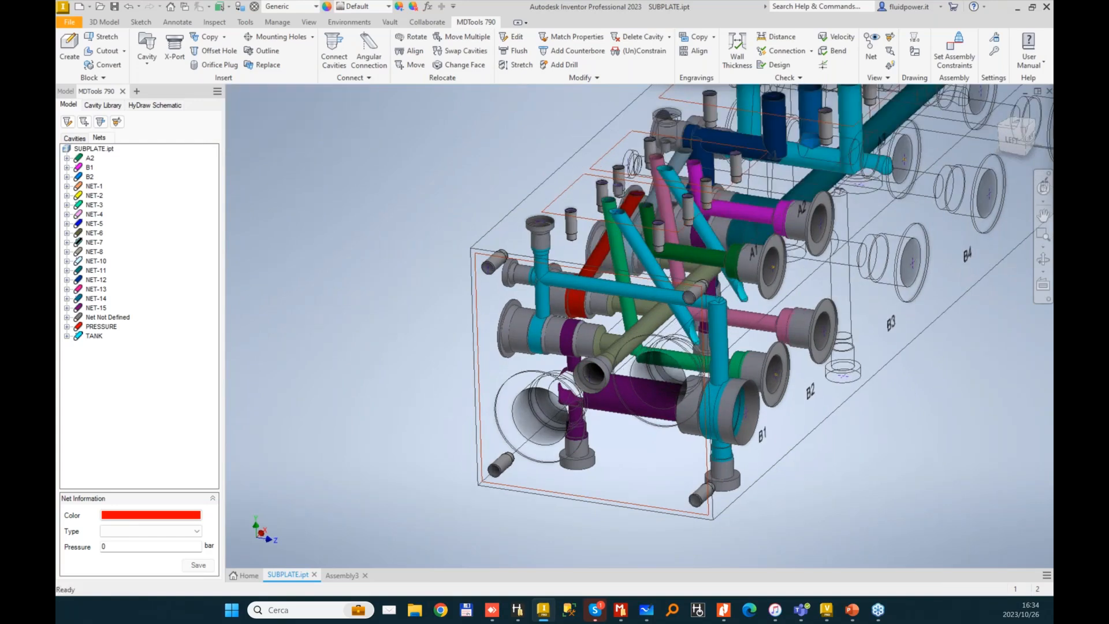
- Create a new assembly file and return to the SUBPLATE part
{"action": "middle_click_drag", "start_coordinate": [809, 199], "coordinate": [768, 191], "text": "shift"}
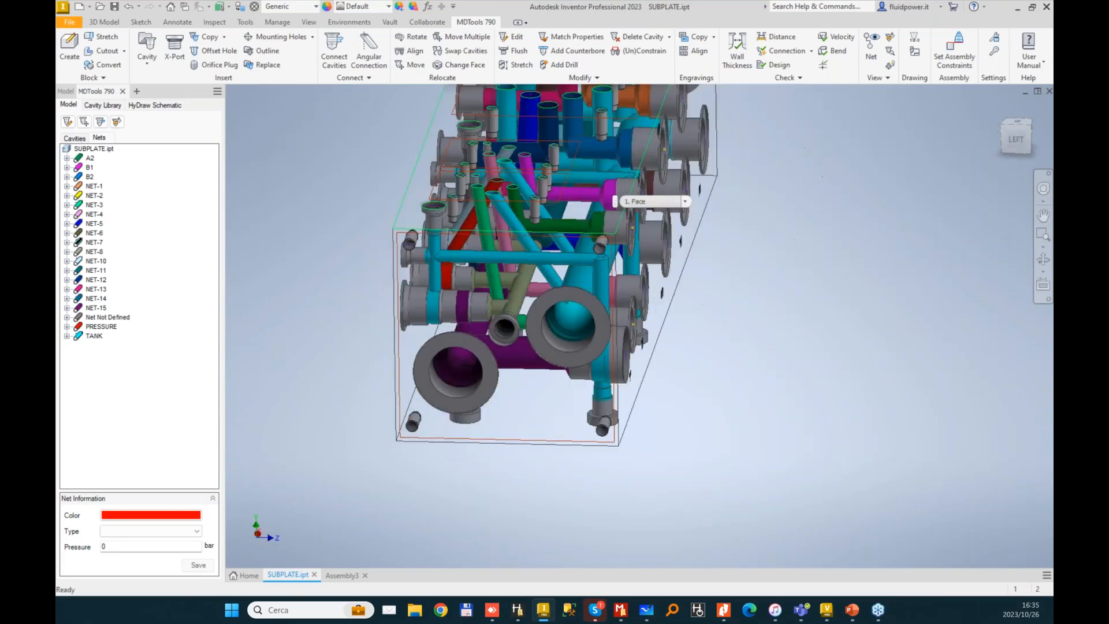
{"action": "middle_click_drag", "start_coordinate": [638, 202], "coordinate": [675, 210], "text": "shift"}
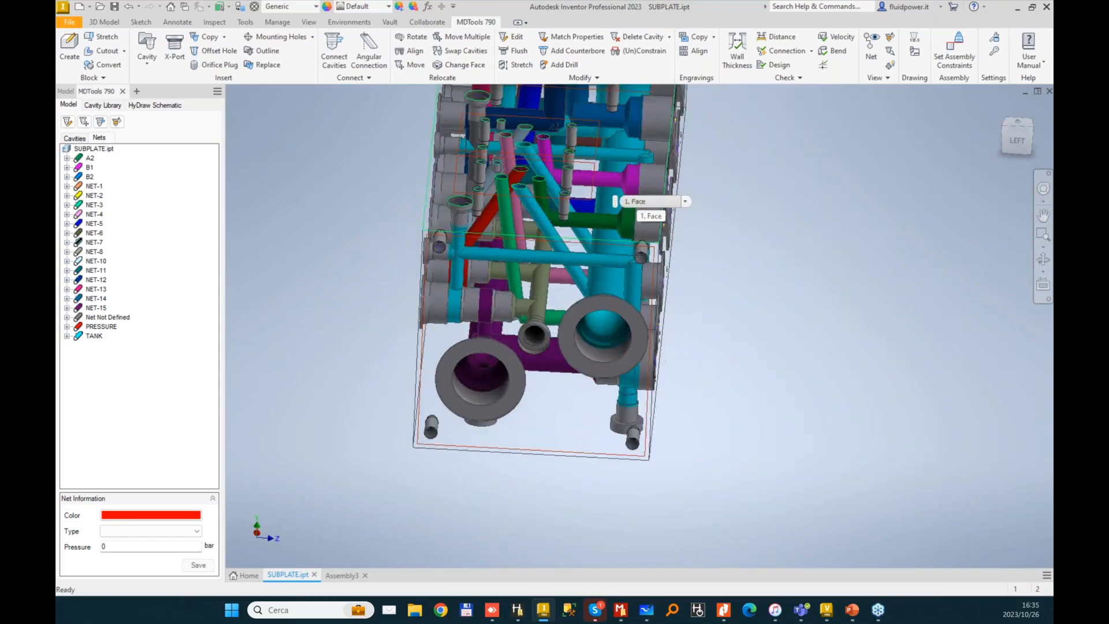
{"action": "middle_click_drag", "start_coordinate": [554, 347], "coordinate": [506, 353], "text": "shift"}
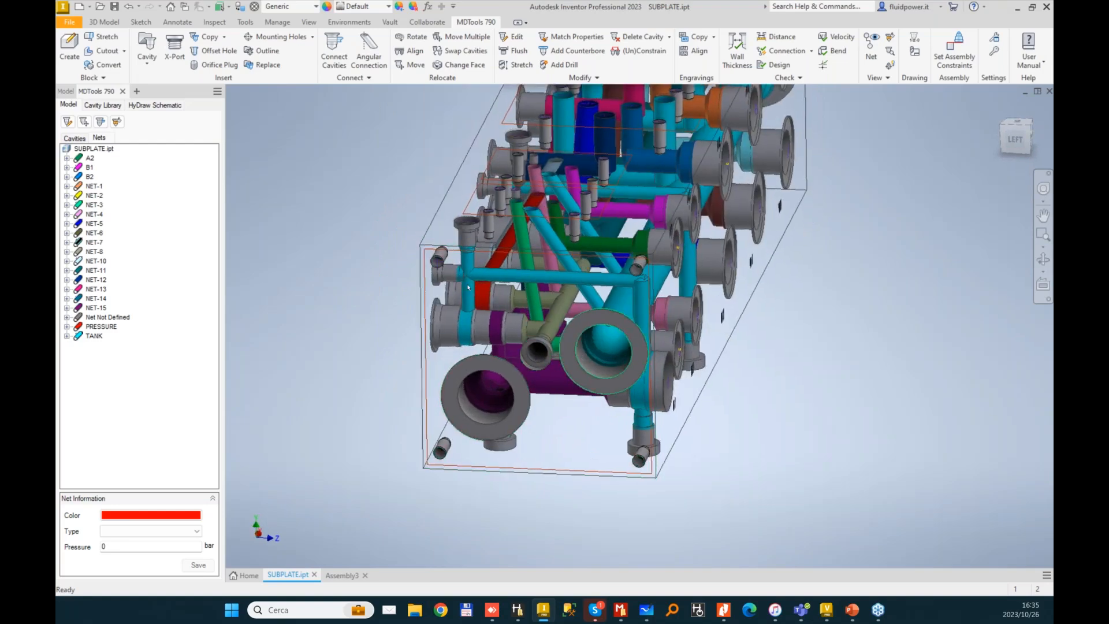
{"action": "middle_click_drag", "start_coordinate": [745, 356], "coordinate": [785, 345], "text": "shift"}
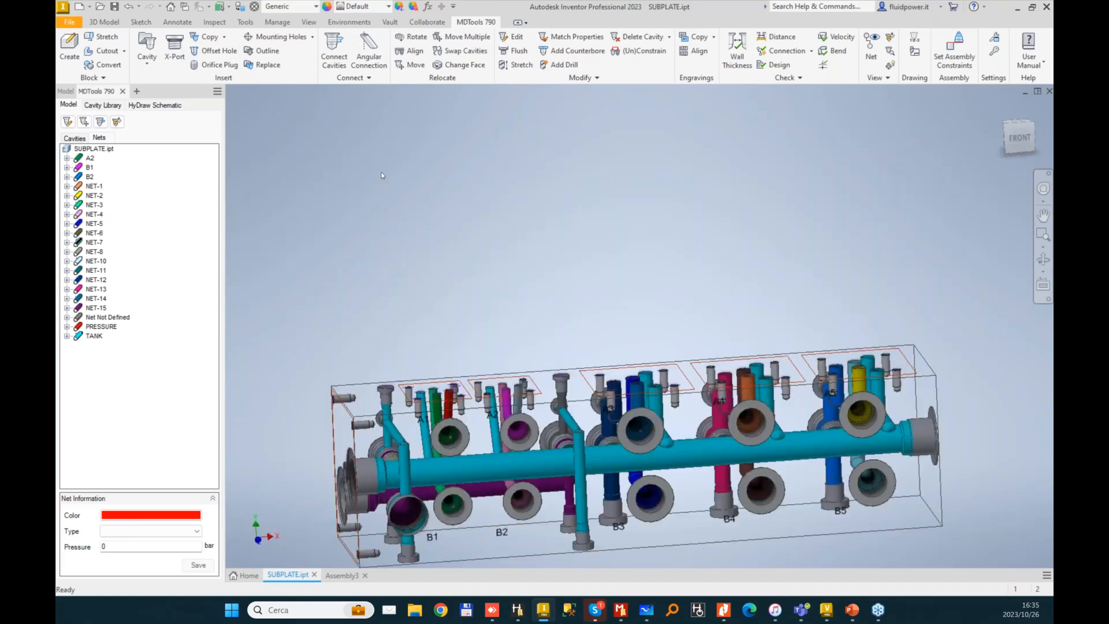
{"action": "left_click", "coordinate": [79, 6]}
{"action": "left_click", "coordinate": [490, 225]}
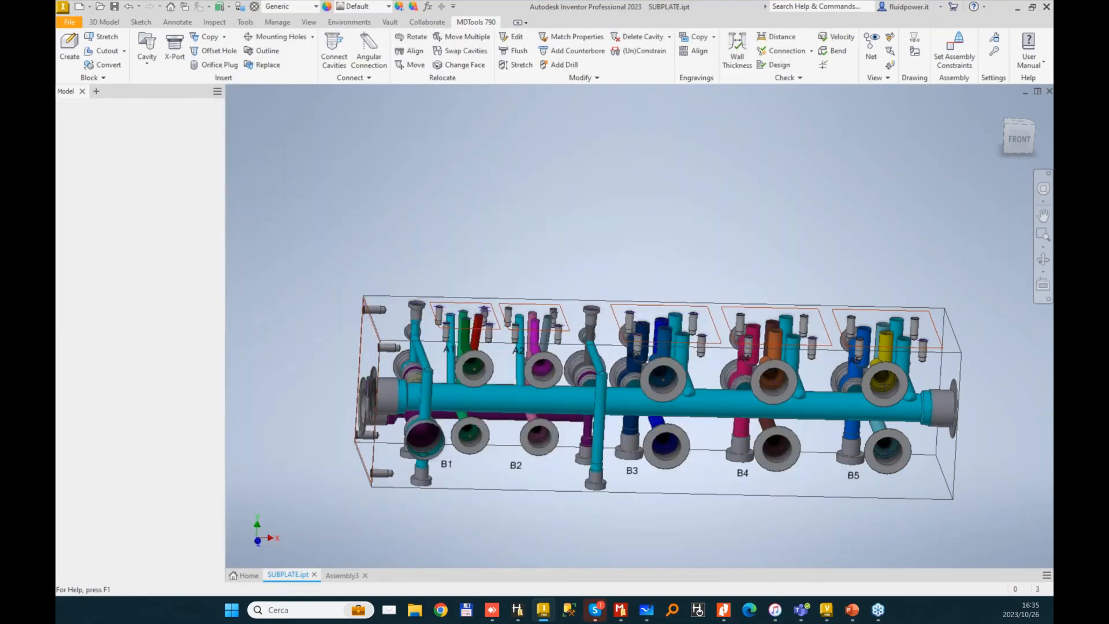
{"action": "left_click", "coordinate": [279, 574]}
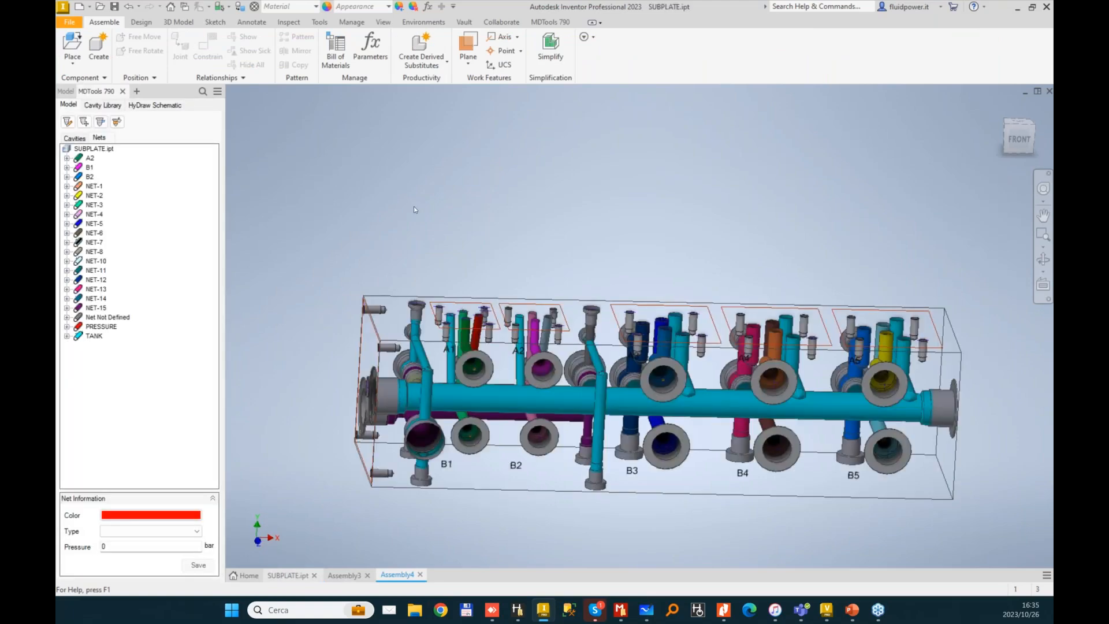
- Open the block's end-face footprint for editing and check the X and Y dimensions of ports P and T
{"action": "middle_click_drag", "start_coordinate": [411, 380], "coordinate": [597, 376], "text": "shift"}
{"action": "scroll", "coordinate": [598, 376], "scroll_direction": "down", "scroll_amount": 3}
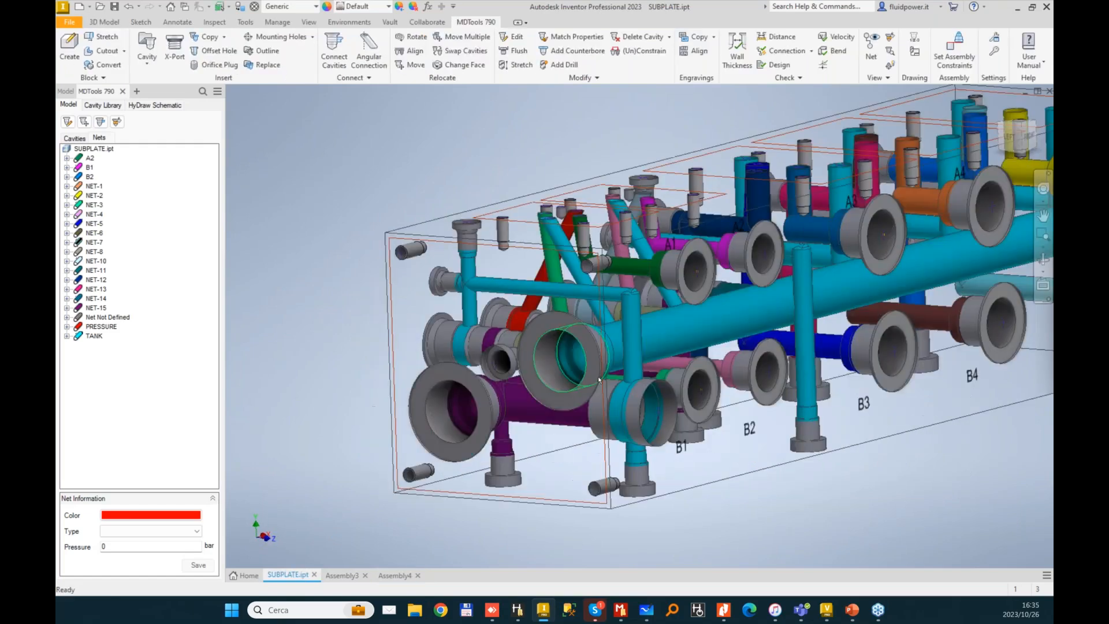
{"action": "left_click", "coordinate": [583, 77]}
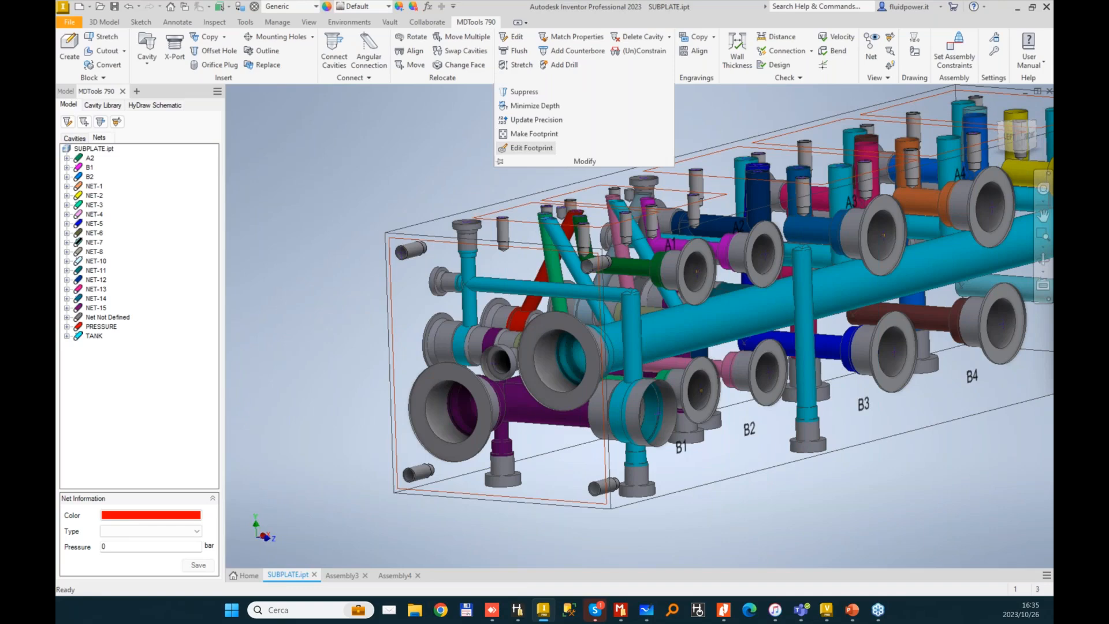
{"action": "left_click", "coordinate": [532, 148]}
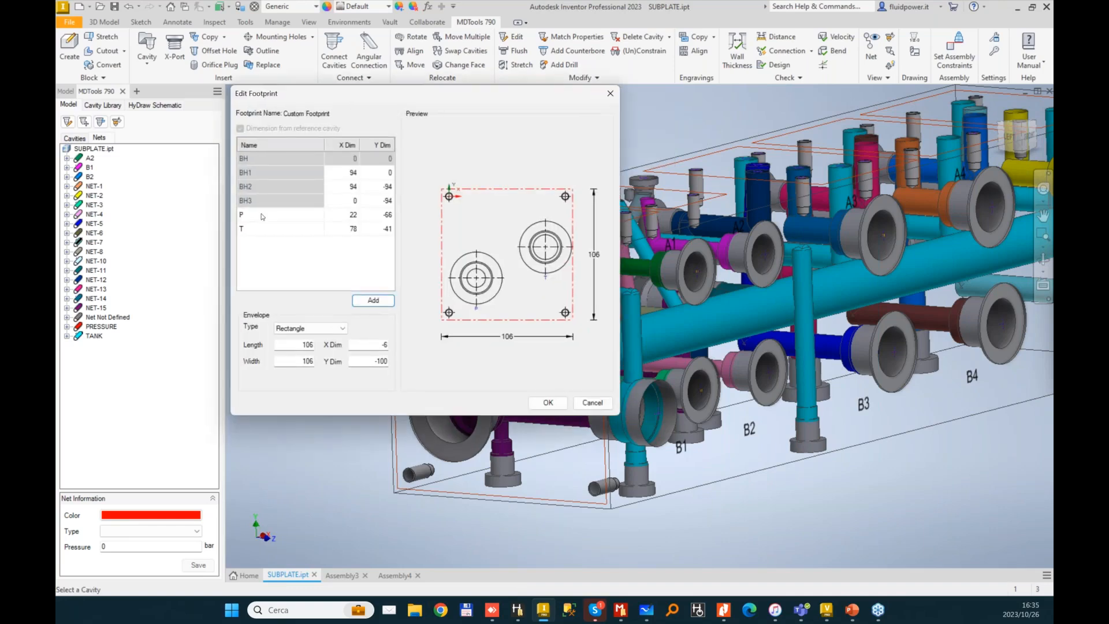
{"action": "left_click", "coordinate": [261, 217]}
{"action": "left_click", "coordinate": [255, 229]}
{"action": "left_click", "coordinate": [259, 214]}
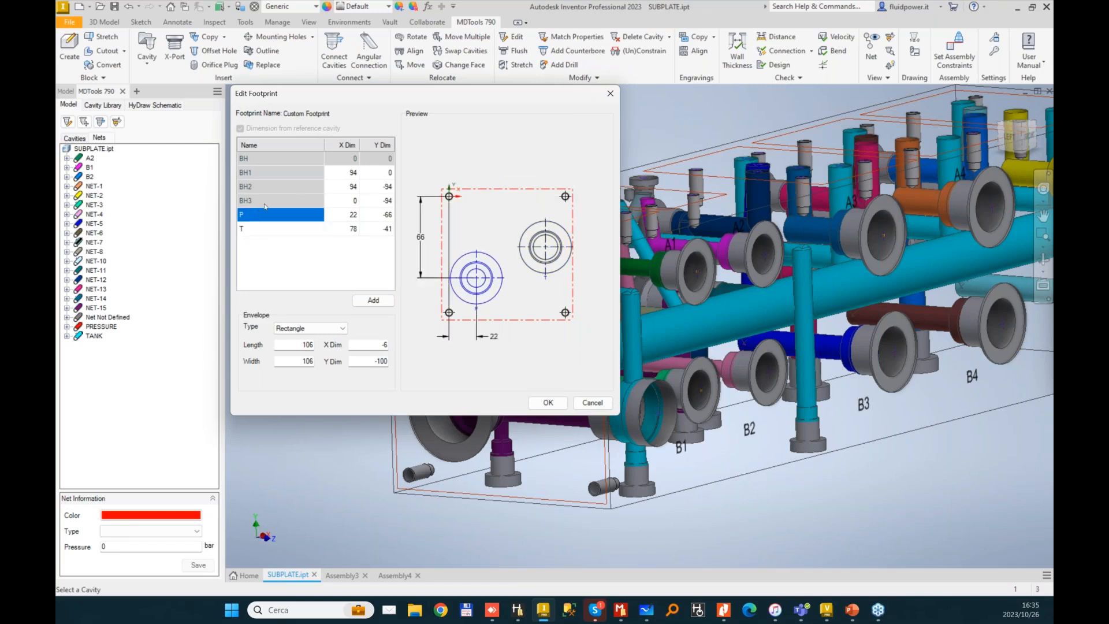
{"action": "left_click", "coordinate": [343, 217]}
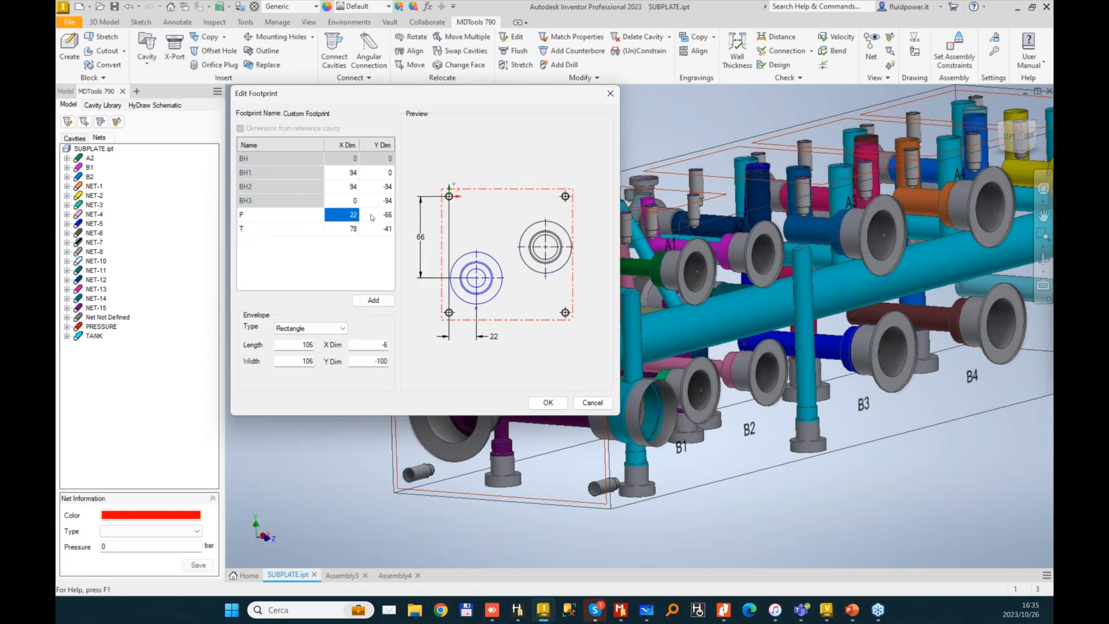
{"action": "left_click", "coordinate": [380, 216]}
{"action": "left_click", "coordinate": [343, 231]}
{"action": "left_click", "coordinate": [372, 230]}
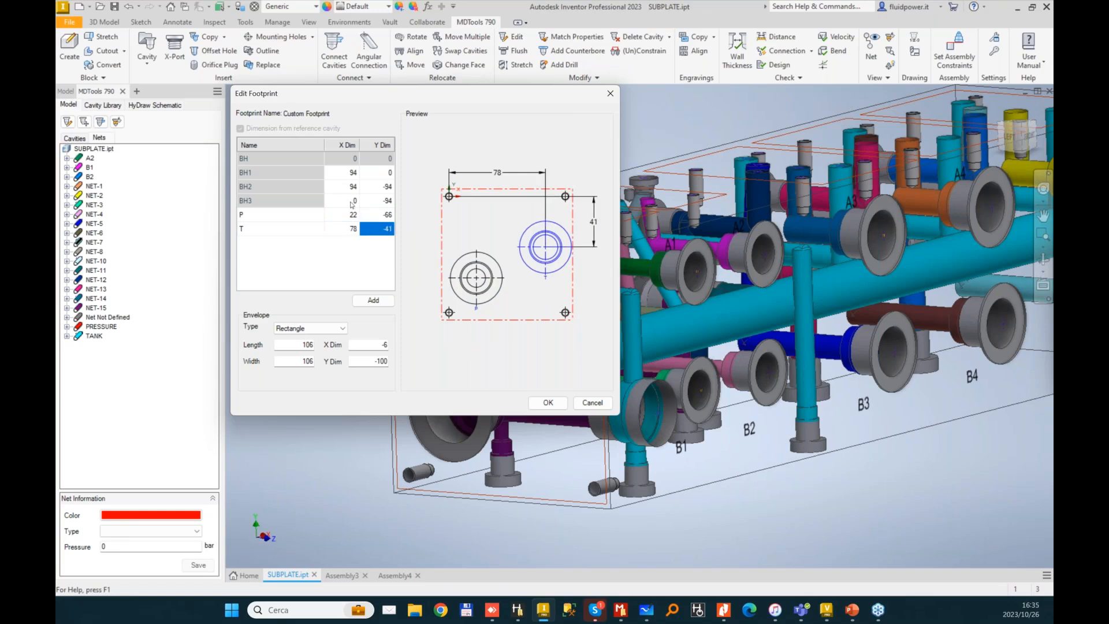
- Check the X and Y dimensions of bolt holes BH3 and BH2, and close the footprint without changes
{"action": "left_click", "coordinate": [350, 202]}
{"action": "left_click", "coordinate": [377, 201]}
{"action": "left_click", "coordinate": [342, 186]}
{"action": "left_click", "coordinate": [386, 185]}
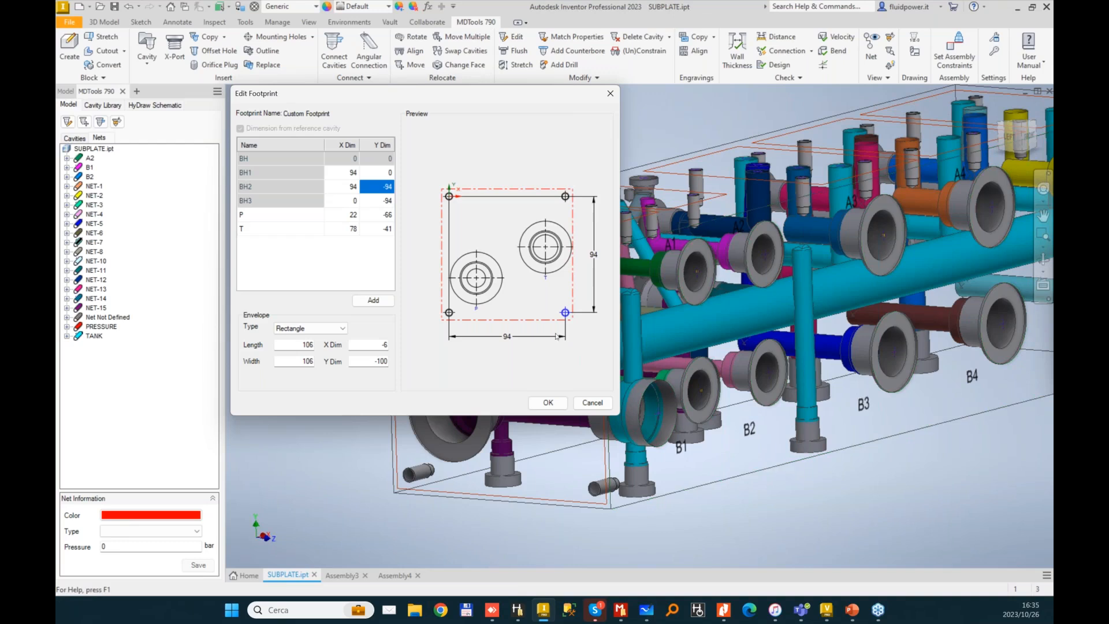
{"action": "left_click", "coordinate": [592, 404]}
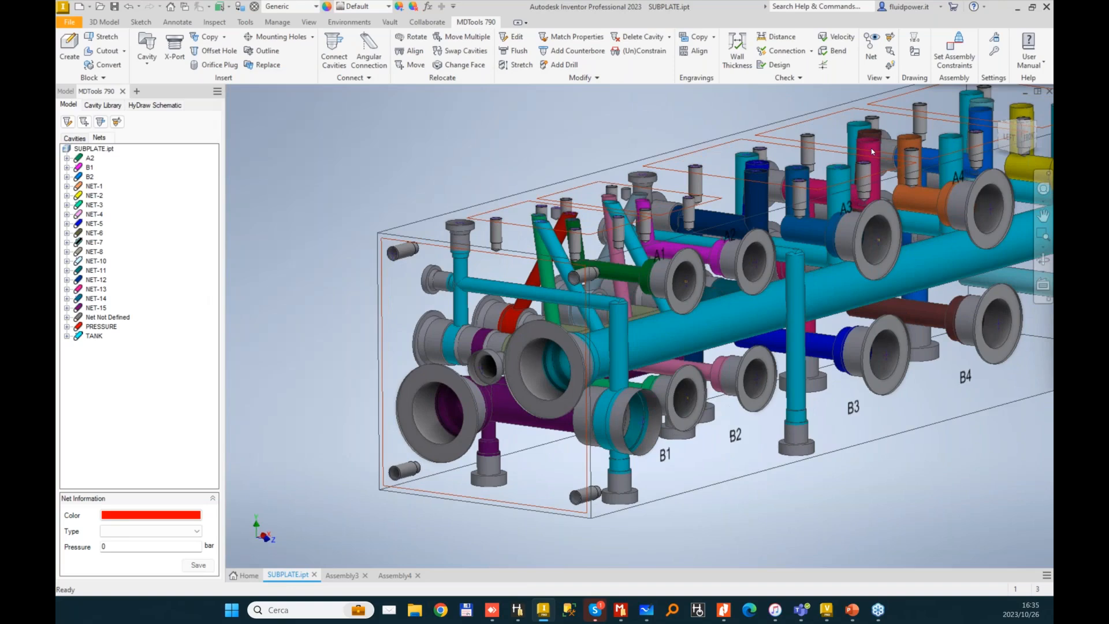
- Start plug assembly in Assembly4 and place SUBPLATE.ipt as its manifold part
{"action": "left_click", "coordinate": [395, 575]}
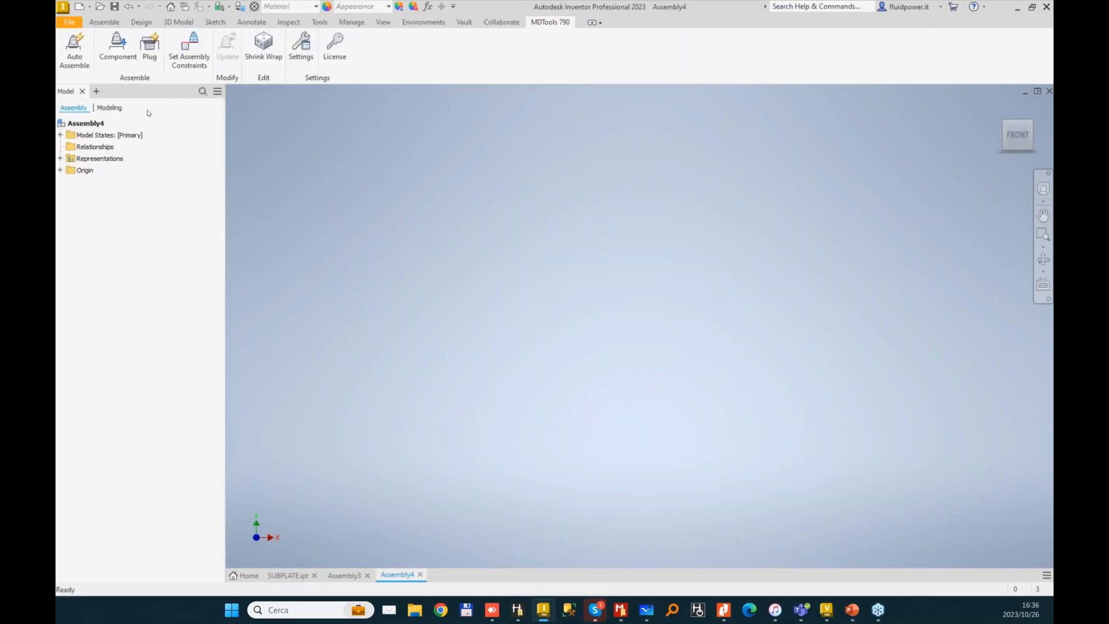
{"action": "left_click", "coordinate": [146, 48]}
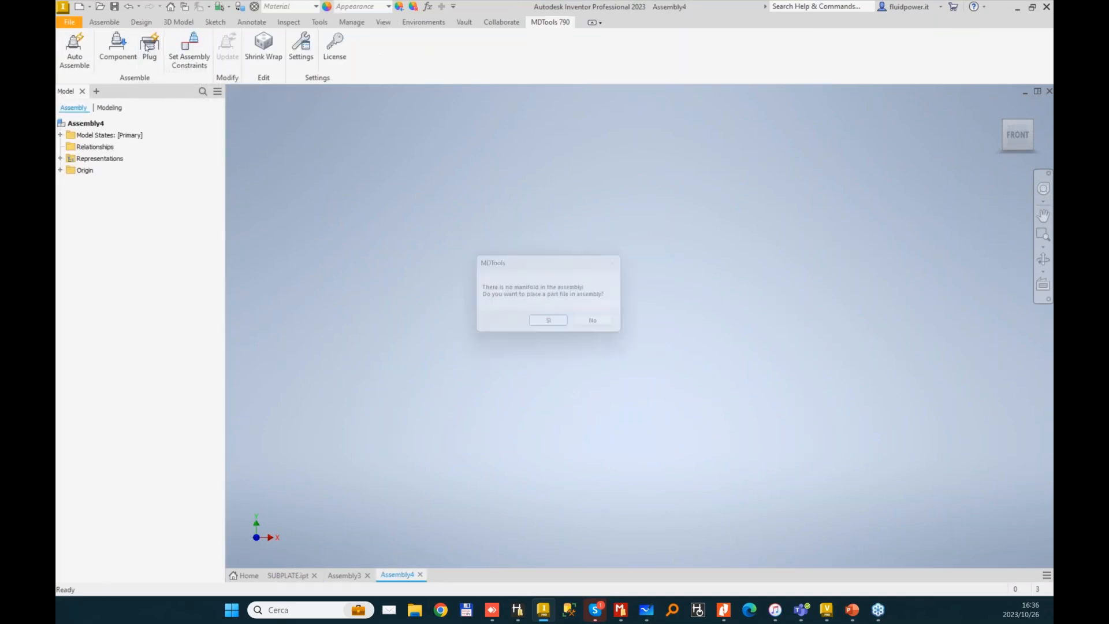
{"action": "left_click", "coordinate": [562, 327]}
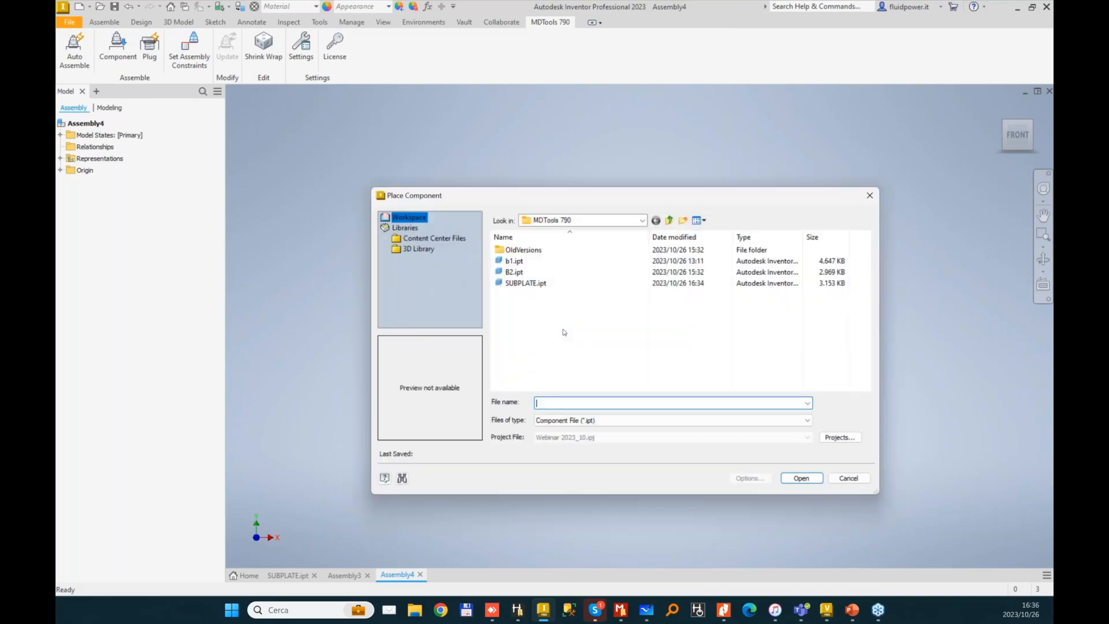
{"action": "left_click", "coordinate": [536, 283]}
{"action": "double_click", "coordinate": [535, 283]}
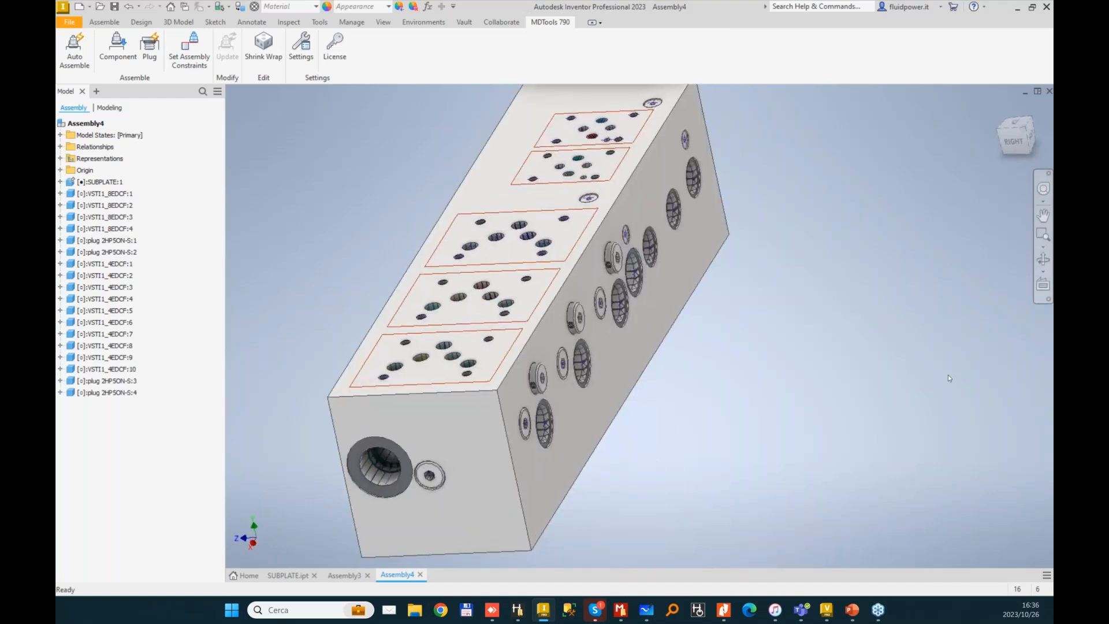
- Switch to MDTools Library Manager, compare the Local System and Vault Server plug model options, and leave them unchanged
{"action": "left_click", "coordinate": [620, 610]}
{"action": "left_click", "coordinate": [997, 37]}
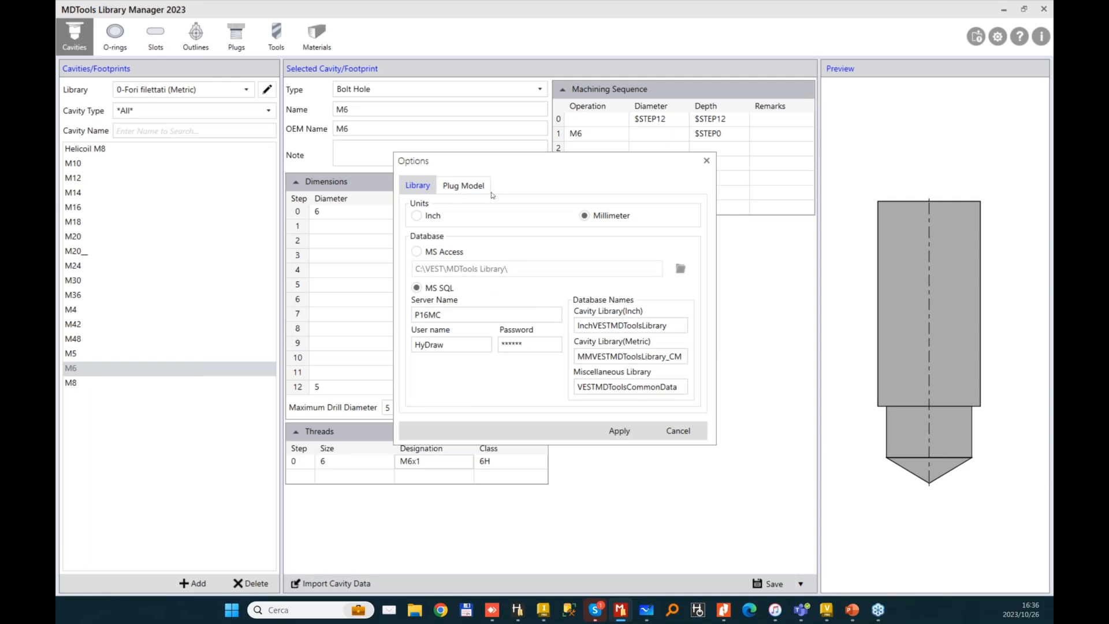
{"action": "left_click", "coordinate": [465, 186]}
{"action": "left_click", "coordinate": [532, 207]}
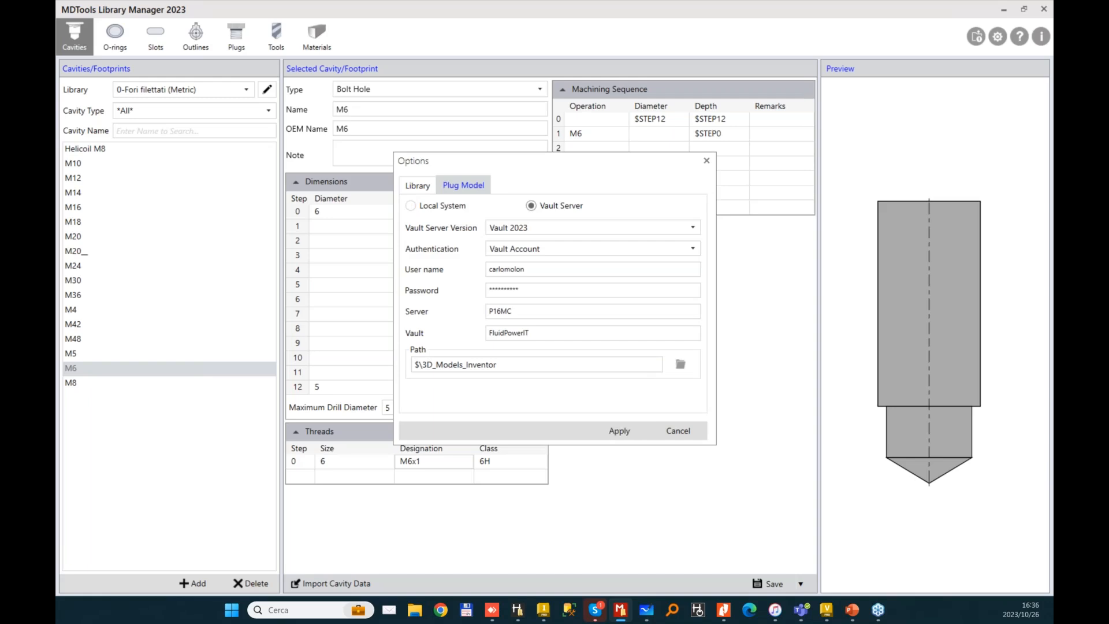
{"action": "left_click", "coordinate": [411, 206]}
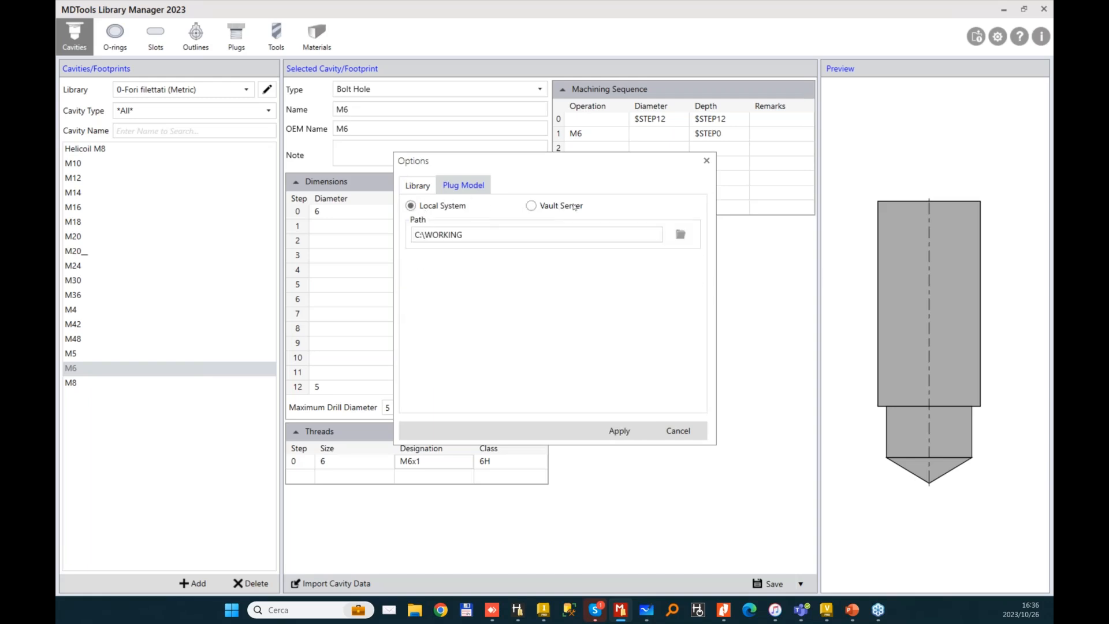
{"action": "left_click", "coordinate": [531, 206]}
{"action": "left_click", "coordinate": [412, 205]}
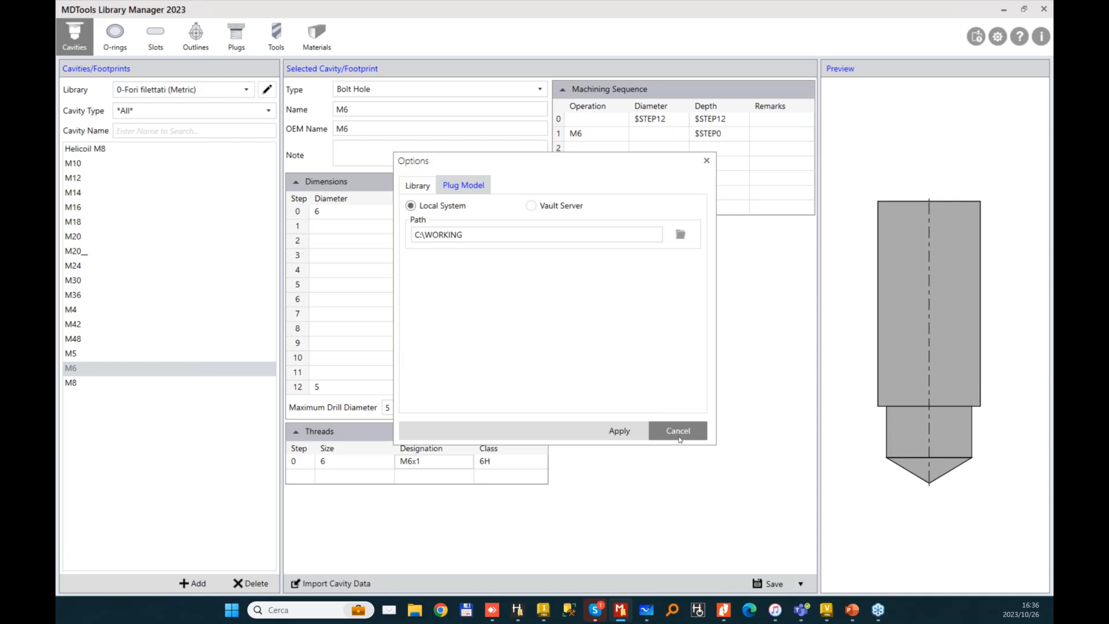
{"action": "left_click", "coordinate": [678, 431]}
{"action": "left_click", "coordinate": [1003, 8]}
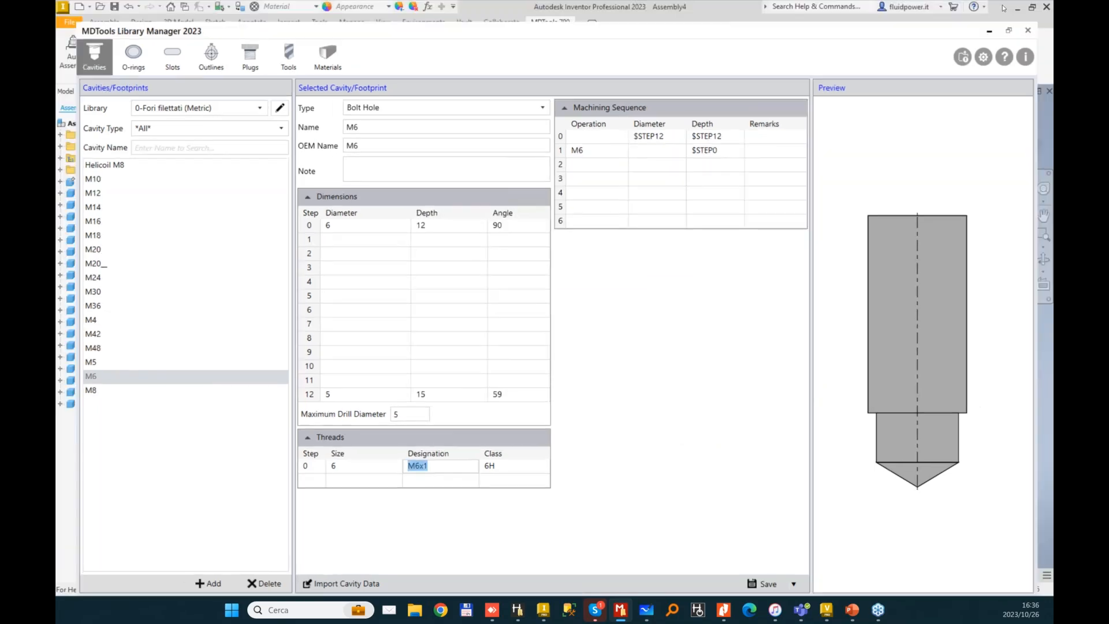
- Sort the components to assemble by cavity name and limit the list to cartridge valves
{"action": "middle_click_drag", "start_coordinate": [815, 321], "coordinate": [190, 114], "text": "shift"}
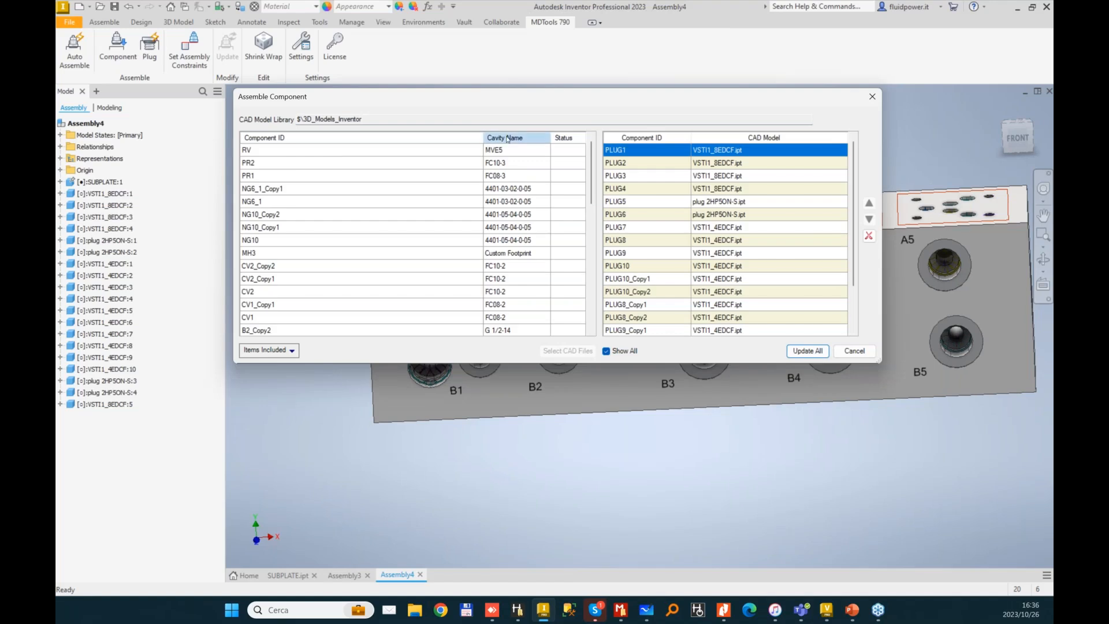
{"action": "left_click", "coordinate": [507, 138]}
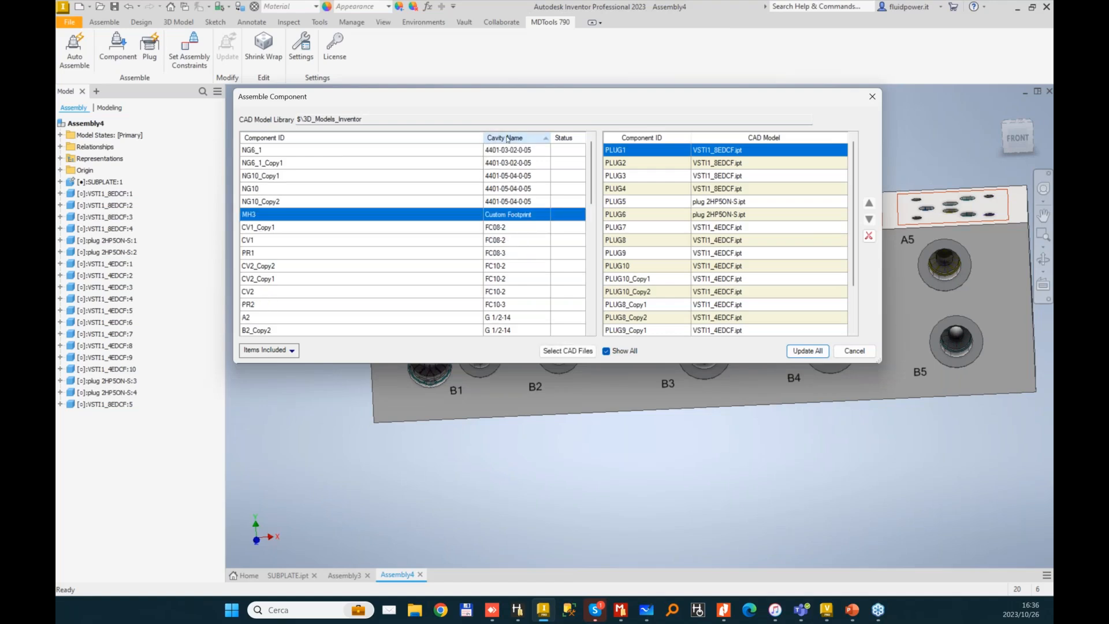
{"action": "left_click", "coordinate": [291, 350]}
{"action": "left_click", "coordinate": [248, 365]}
{"action": "left_click", "coordinate": [252, 350]}
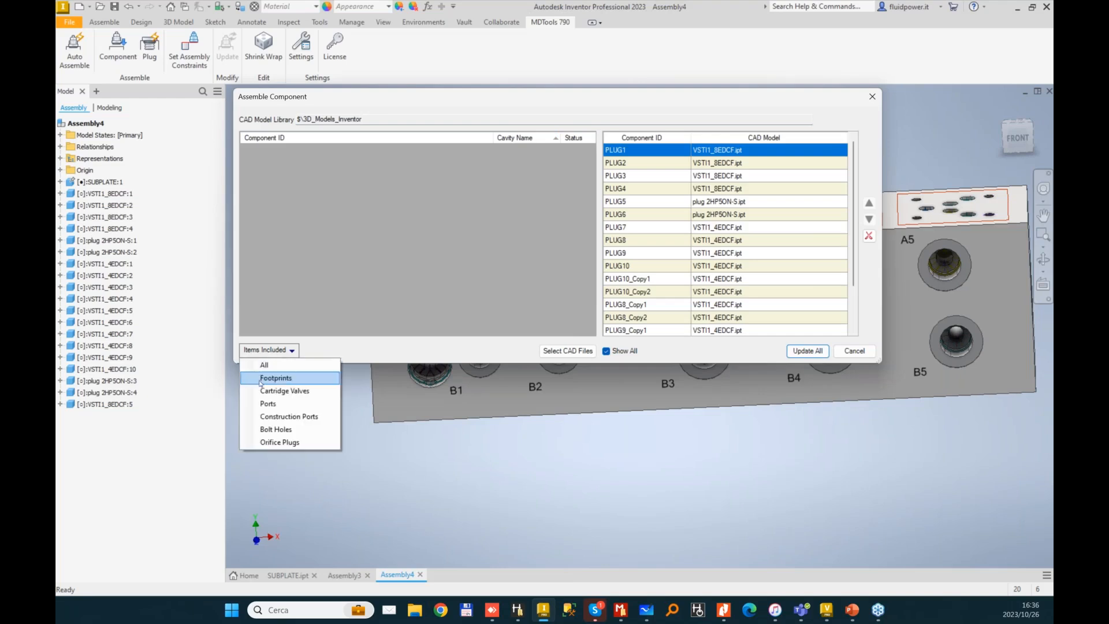
{"action": "left_click", "coordinate": [249, 392]}
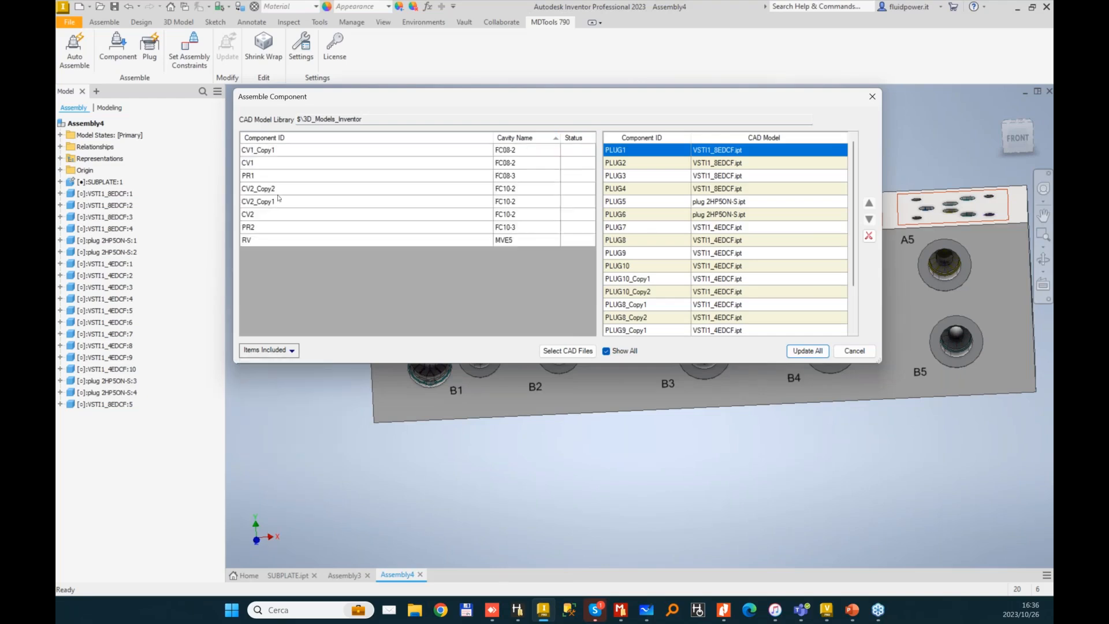
- Search the CAD model library for RV08 and assign RV08A-01.ipt to the FC08-2 valves CV1 and CV1_Copy1
{"action": "left_click", "coordinate": [523, 152]}
{"action": "left_click", "coordinate": [521, 163], "text": "ctrl"}
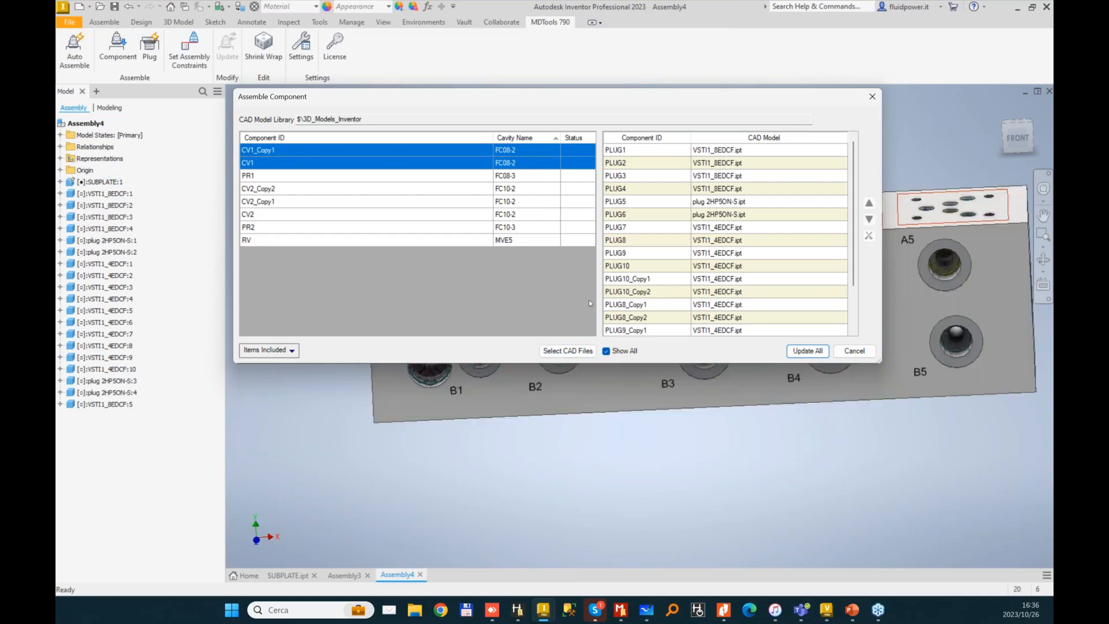
{"action": "left_click", "coordinate": [553, 353]}
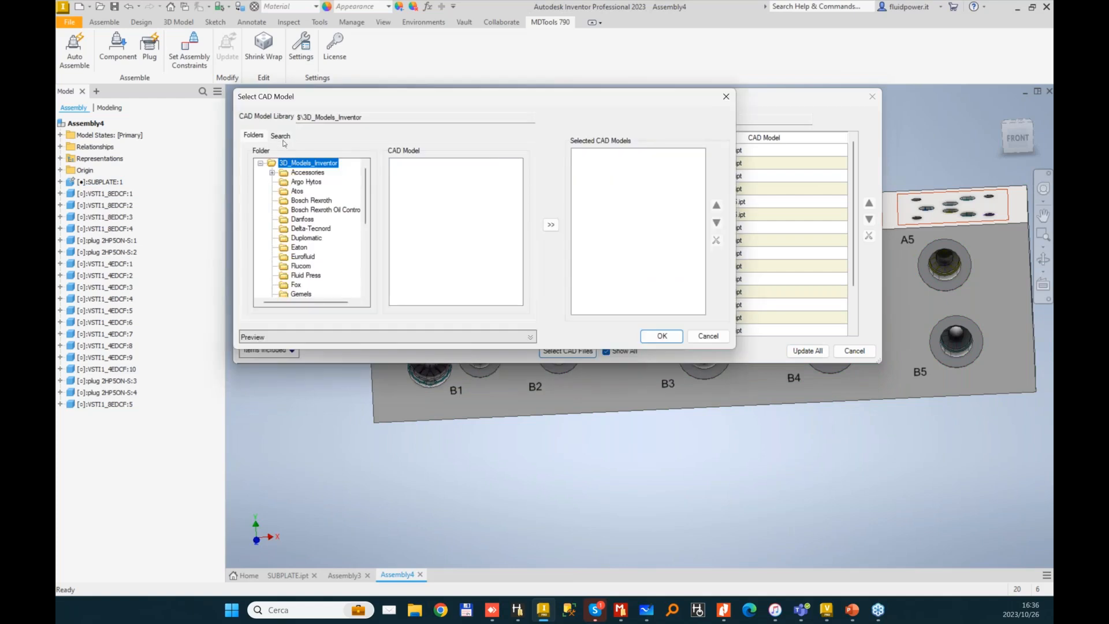
{"action": "left_click", "coordinate": [281, 135]}
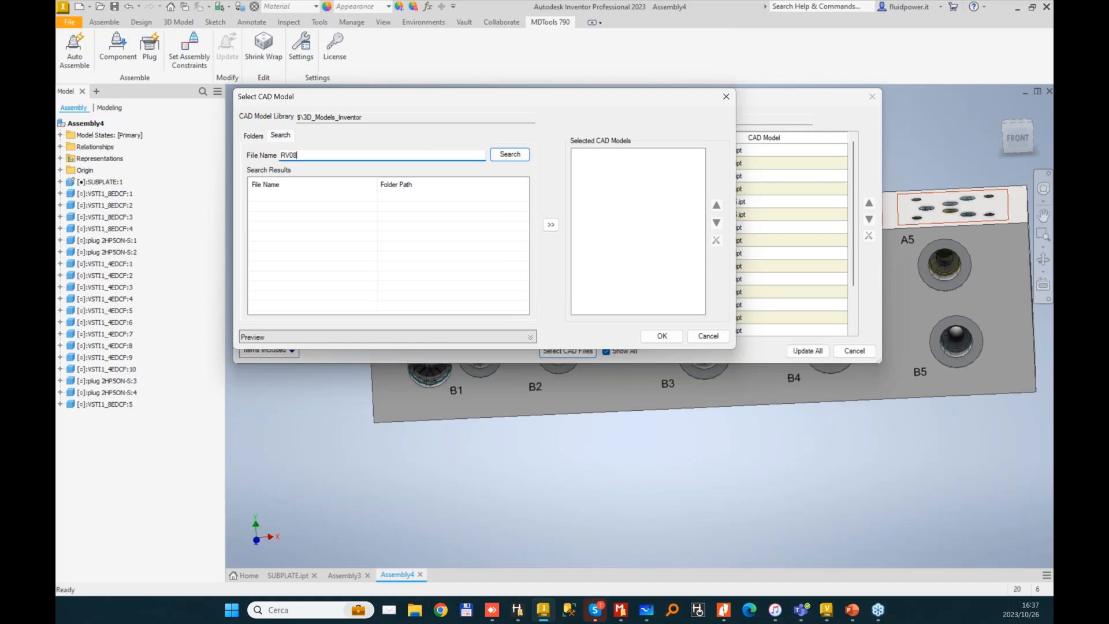
{"action": "key", "text": "Return"}
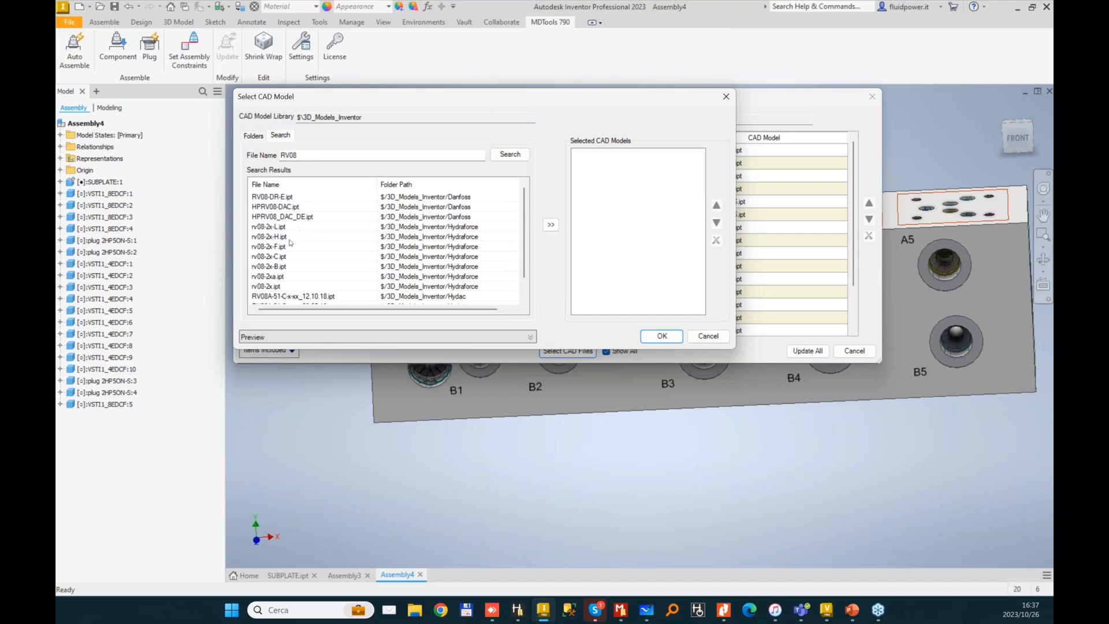
{"action": "scroll", "coordinate": [293, 240], "scroll_direction": "down", "scroll_amount": 1}
{"action": "left_click", "coordinate": [272, 297]}
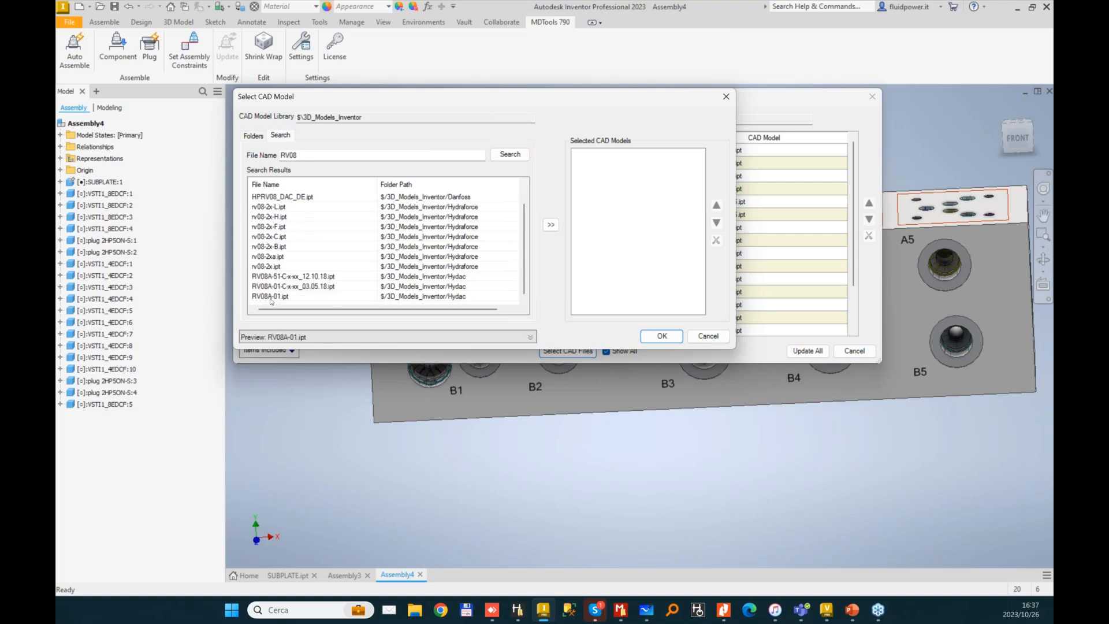
{"action": "left_click", "coordinate": [550, 225]}
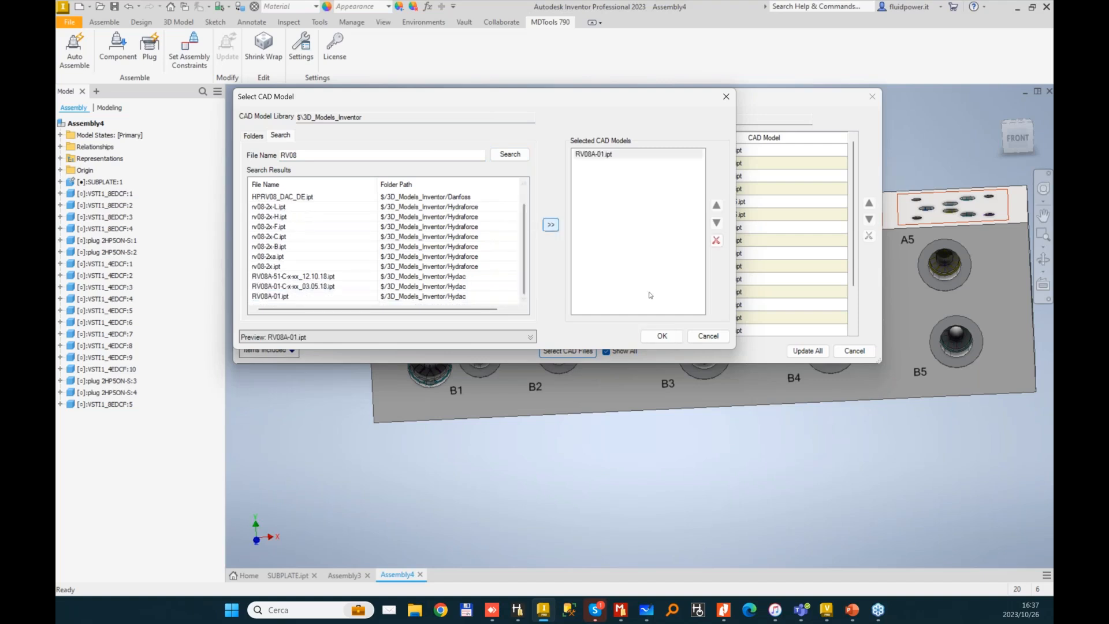
{"action": "left_click", "coordinate": [661, 336]}
- Assign RV10A-01.ipt from the Hydac model folder to the FC10-2 valves CV2, CV2_Copy1 and CV2_Copy2
{"action": "left_click", "coordinate": [283, 189]}
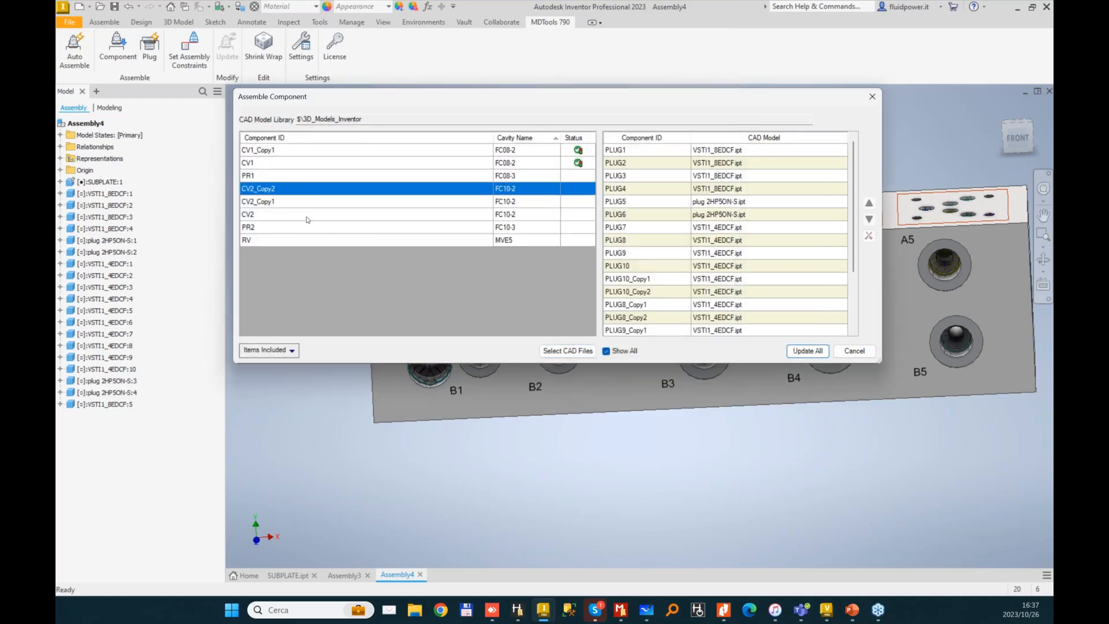
{"action": "left_click", "coordinate": [329, 215], "text": "shift"}
{"action": "left_click", "coordinate": [580, 351]}
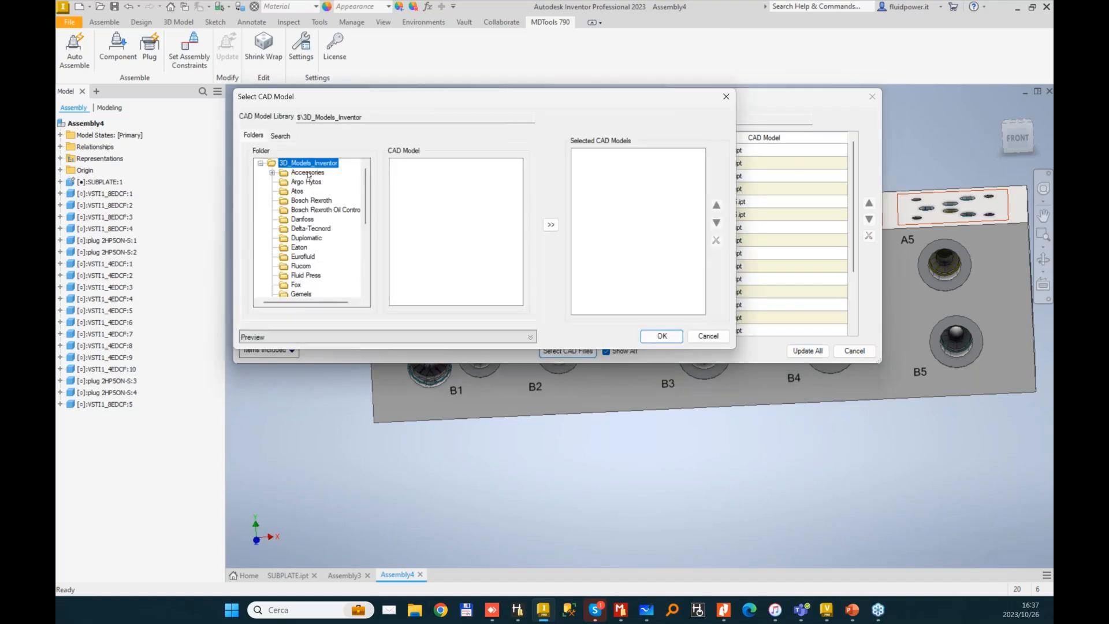
{"action": "scroll", "coordinate": [298, 276], "scroll_direction": "down", "scroll_amount": 2}
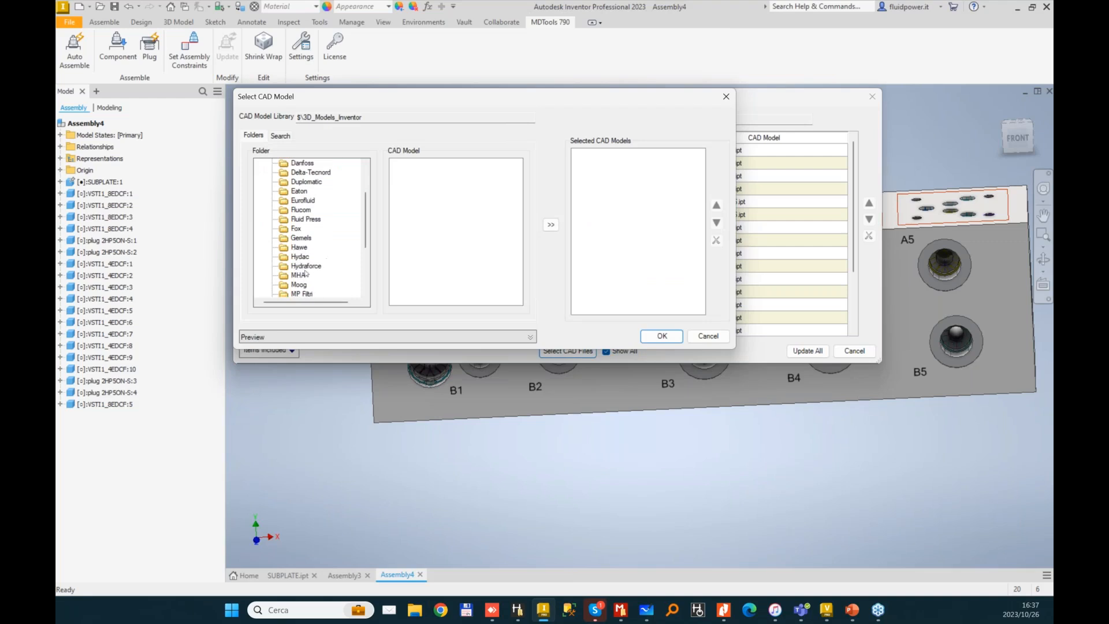
{"action": "left_click", "coordinate": [300, 256]}
{"action": "scroll", "coordinate": [517, 252], "scroll_direction": "down", "scroll_amount": 15}
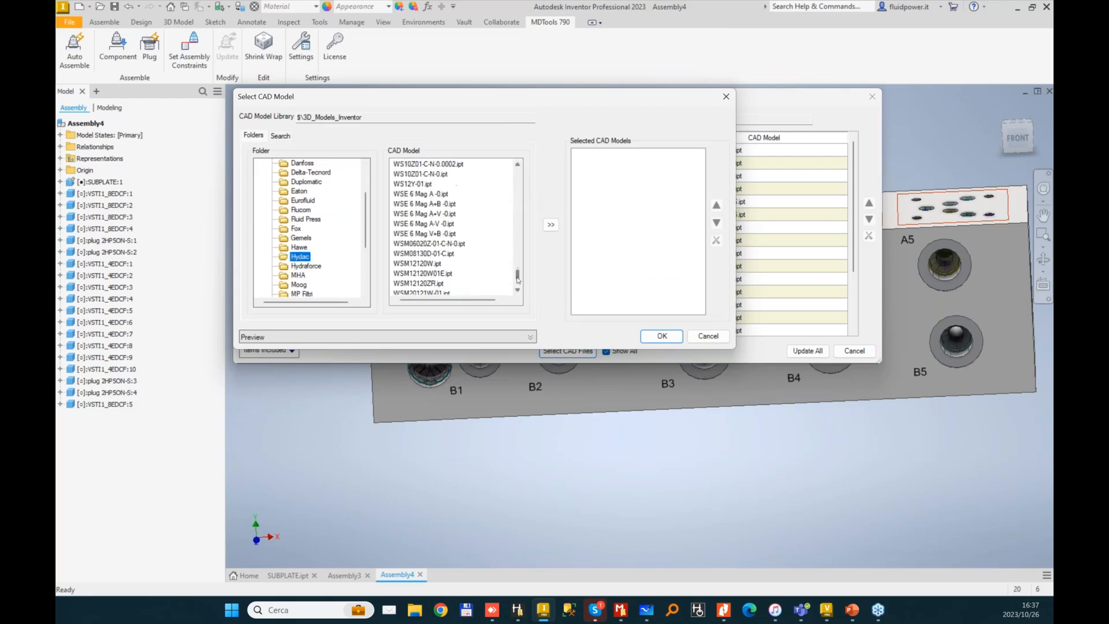
{"action": "scroll", "coordinate": [448, 255], "scroll_direction": "up", "scroll_amount": 5}
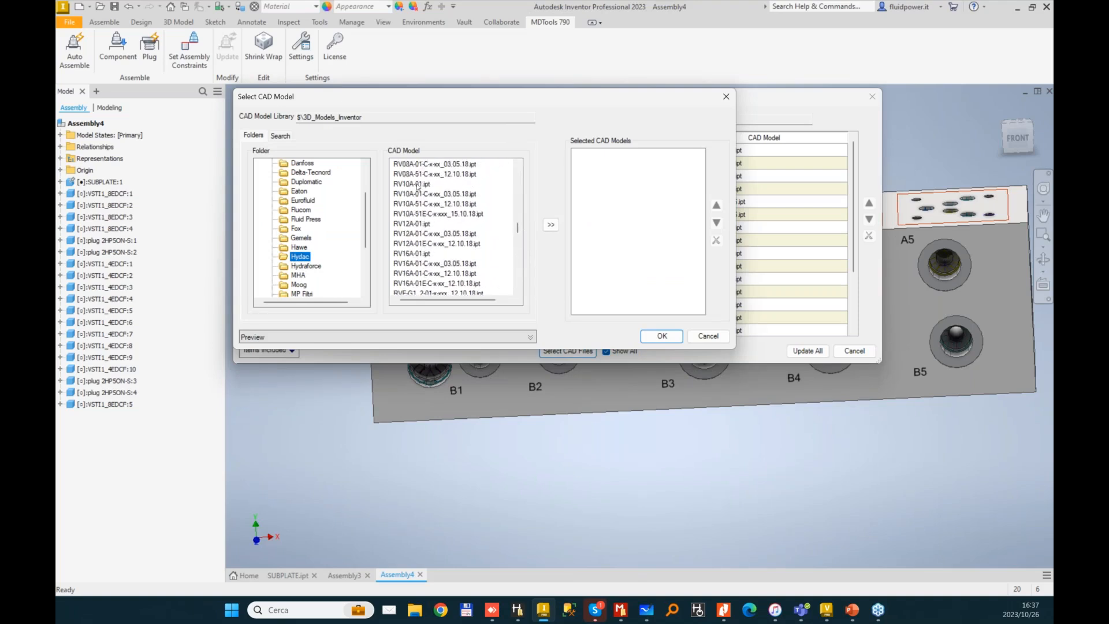
{"action": "left_click", "coordinate": [418, 184]}
{"action": "left_click", "coordinate": [550, 224]}
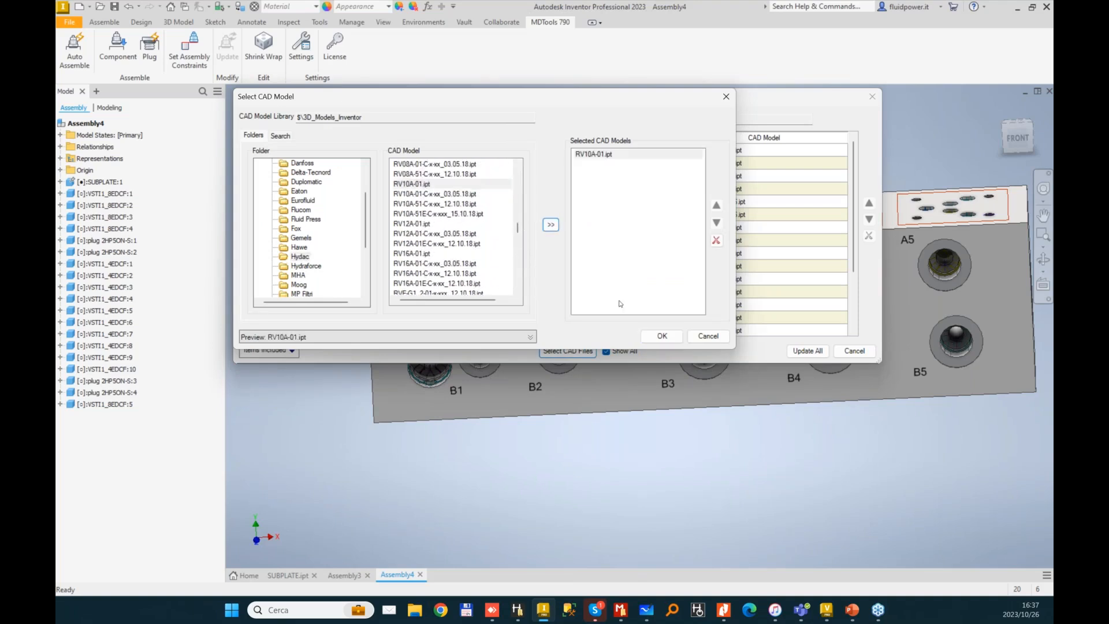
{"action": "left_click", "coordinate": [661, 334]}
- Assign MVE5.ipt from the Hawe model folder to the MVE5 valve RV and preview the neighbouring Hawe models
{"action": "left_click", "coordinate": [288, 240]}
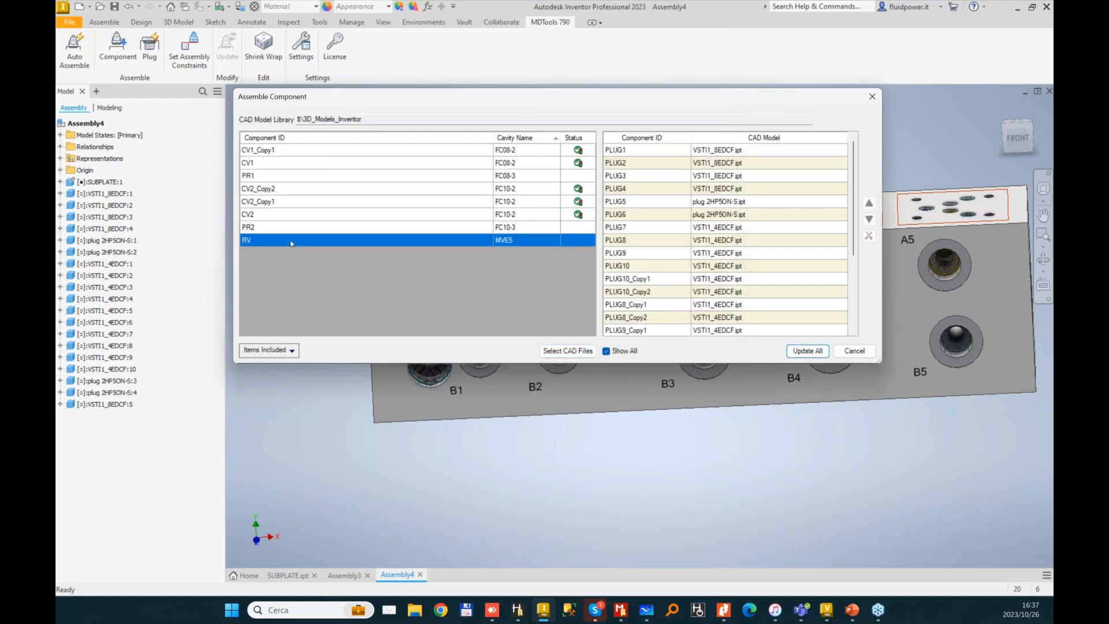
{"action": "left_click", "coordinate": [582, 353]}
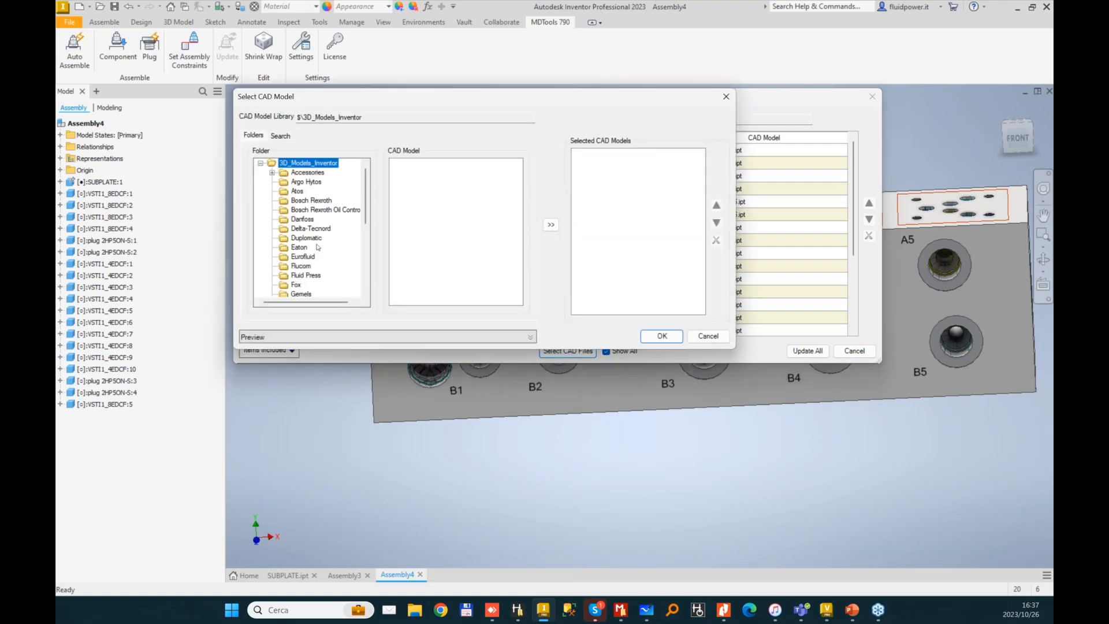
{"action": "scroll", "coordinate": [323, 228], "scroll_direction": "down", "scroll_amount": 3}
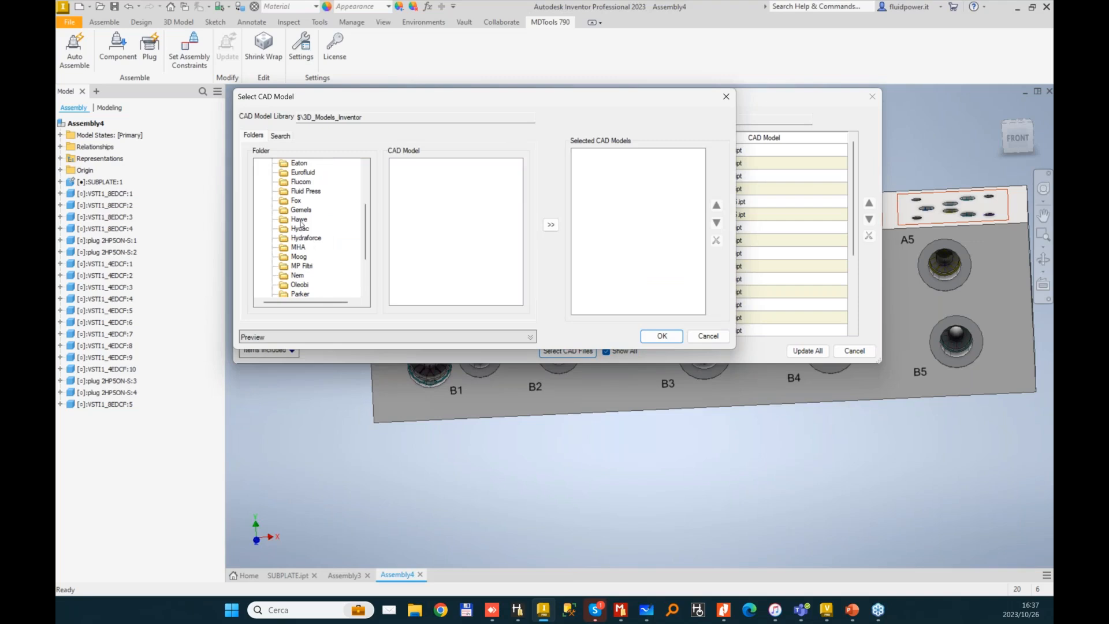
{"action": "left_click", "coordinate": [299, 220]}
{"action": "left_click_drag", "start_coordinate": [518, 184], "coordinate": [518, 237]}
{"action": "left_click", "coordinate": [406, 174]}
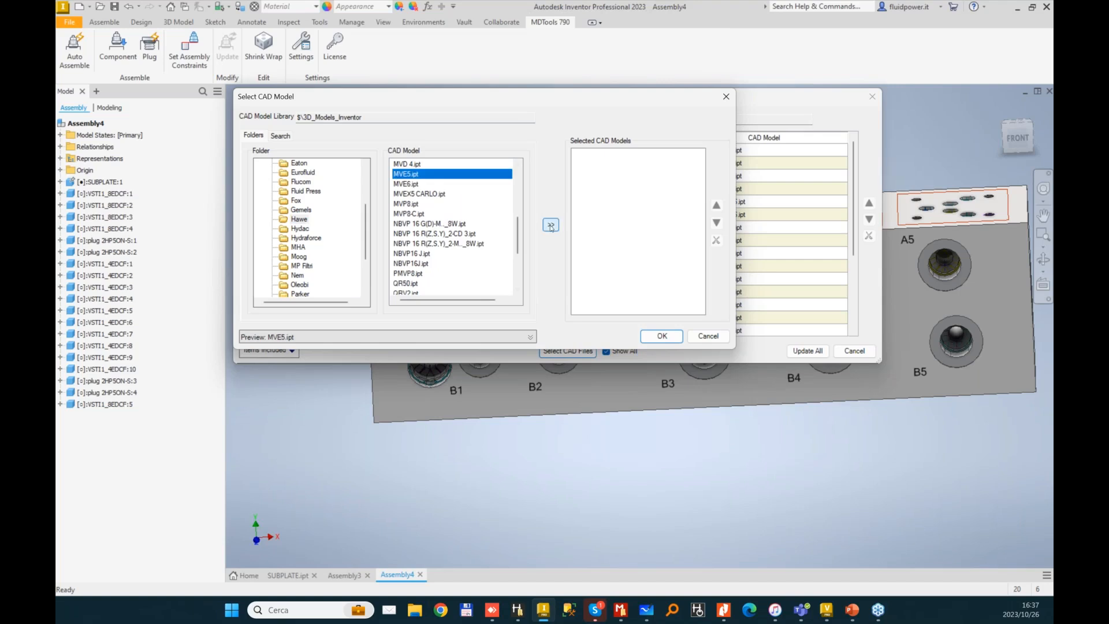
{"action": "left_click", "coordinate": [551, 226]}
{"action": "left_click", "coordinate": [530, 337]}
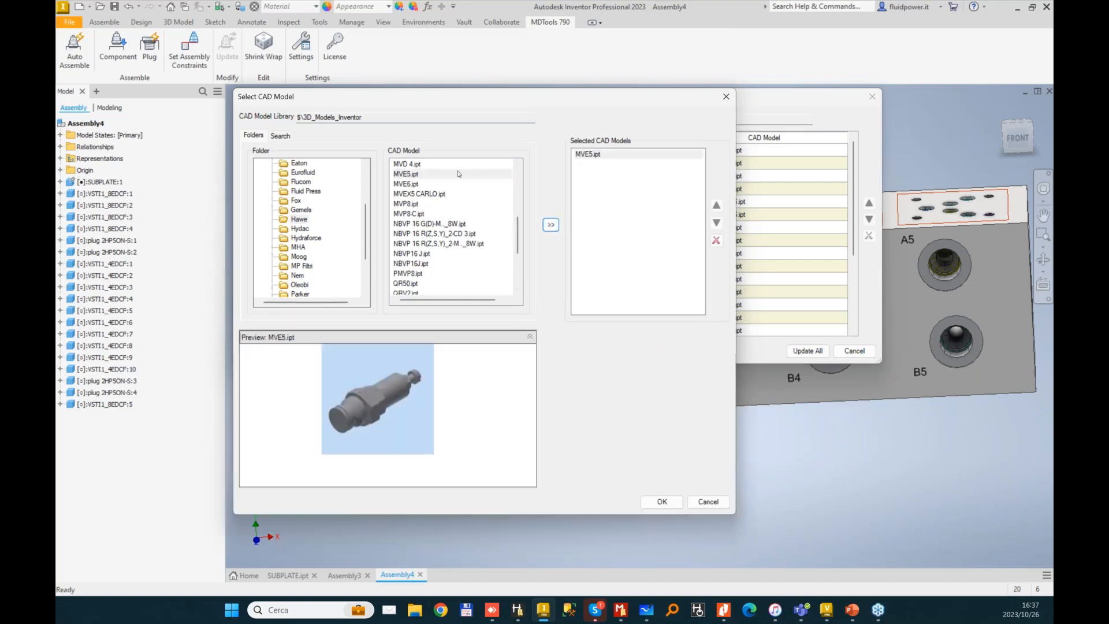
{"action": "left_click", "coordinate": [409, 185]}
{"action": "left_click", "coordinate": [411, 195]}
{"action": "left_click", "coordinate": [414, 224]}
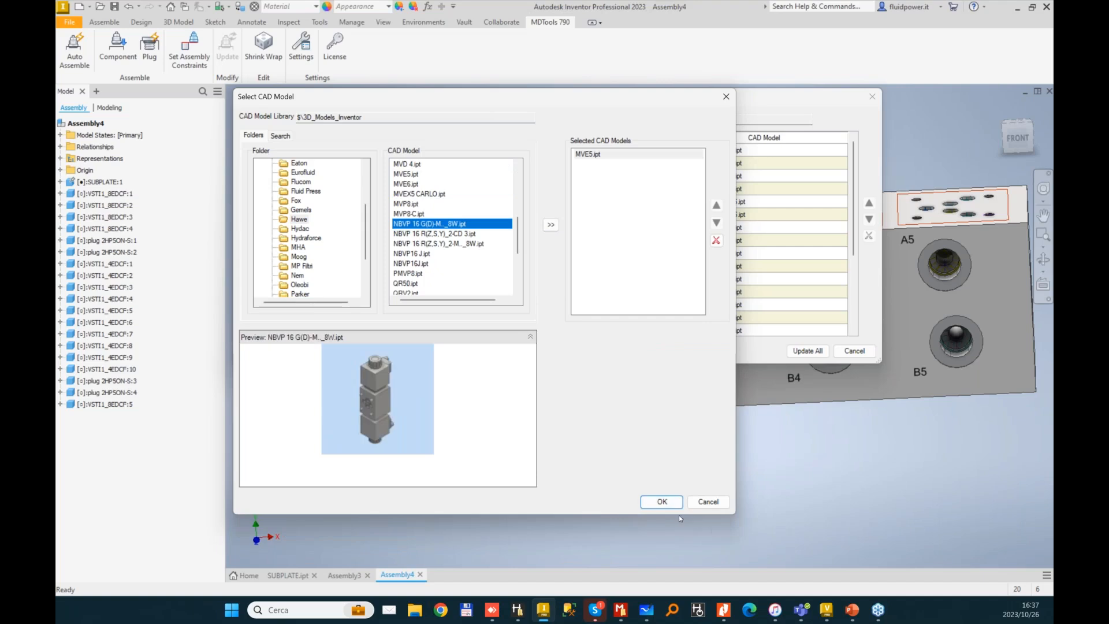
{"action": "left_click", "coordinate": [662, 501]}
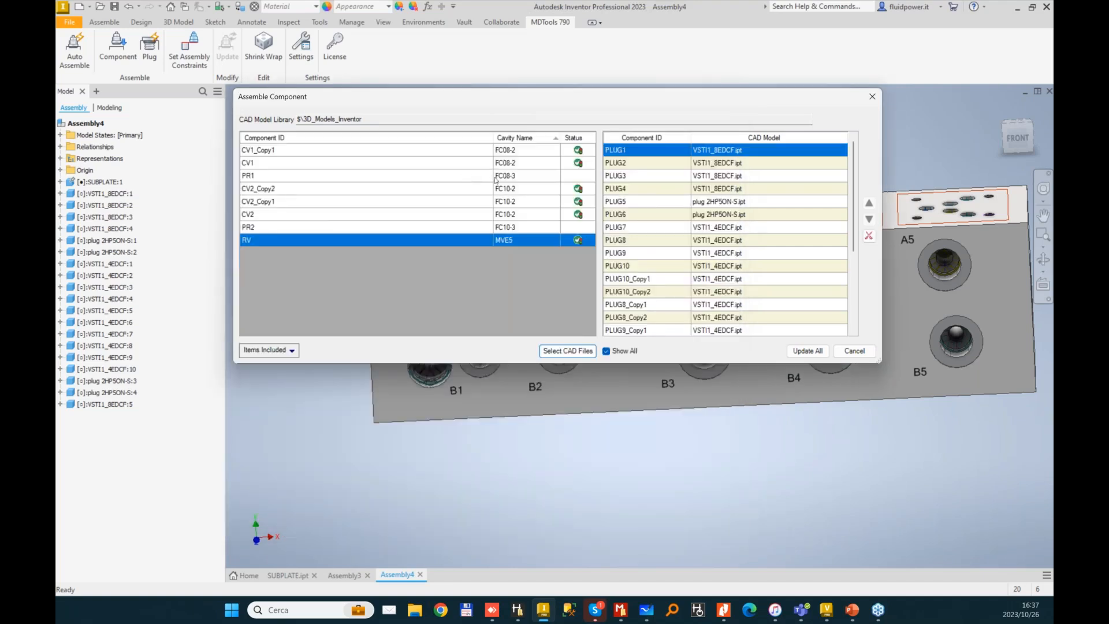
- Assign DR08P-01-V.ipt from the Hydac model folder to the valves PR1 and PR2
{"action": "left_click", "coordinate": [496, 179]}
{"action": "left_click", "coordinate": [519, 227], "text": "ctrl"}
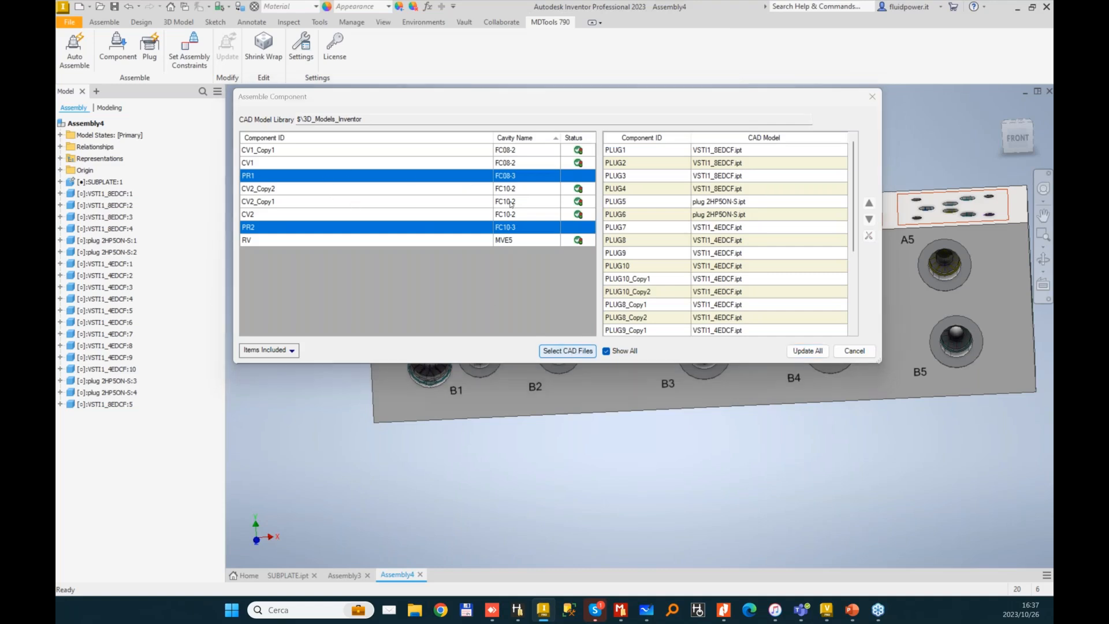
{"action": "left_click", "coordinate": [567, 350]}
{"action": "scroll", "coordinate": [312, 267], "scroll_direction": "down", "scroll_amount": 5}
{"action": "left_click", "coordinate": [299, 256]}
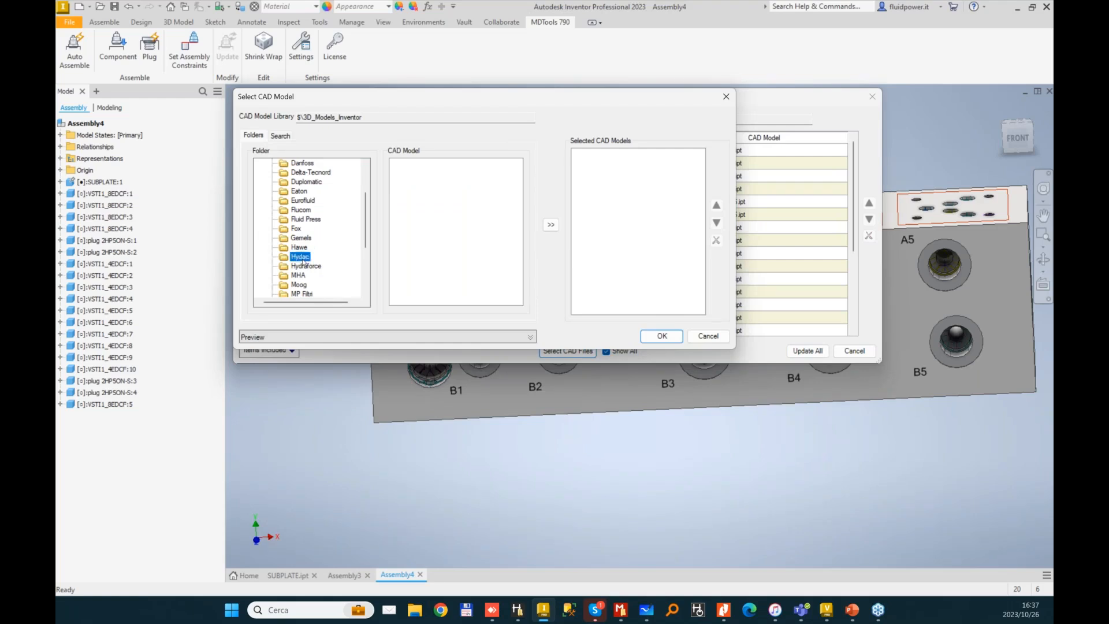
{"action": "scroll", "coordinate": [439, 237], "scroll_direction": "down", "scroll_amount": 5}
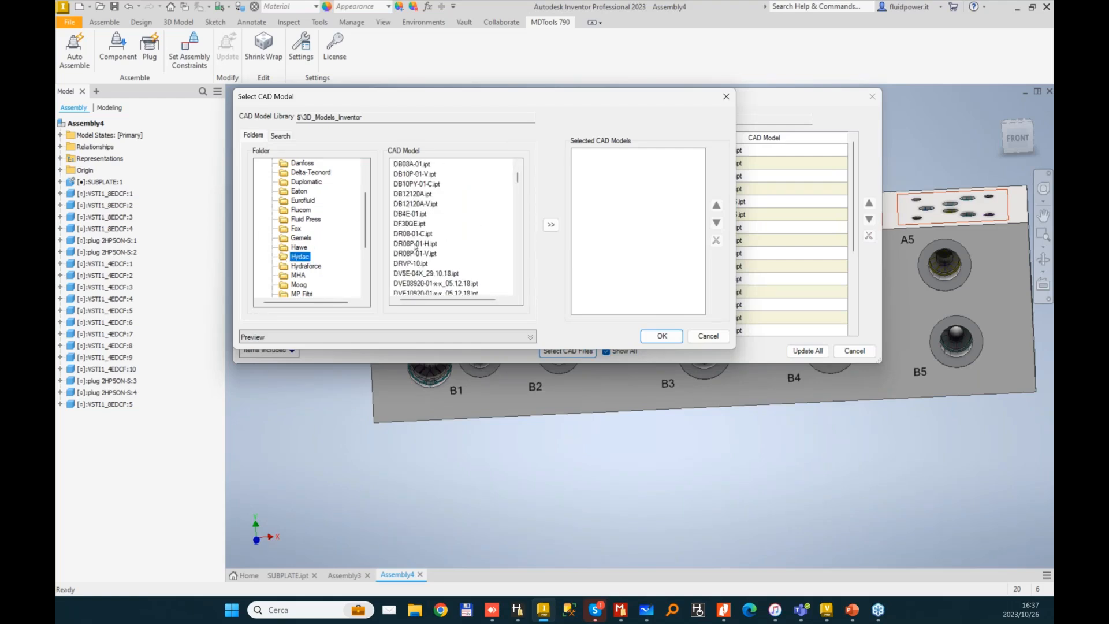
{"action": "left_click", "coordinate": [415, 253]}
{"action": "left_click", "coordinate": [550, 225]}
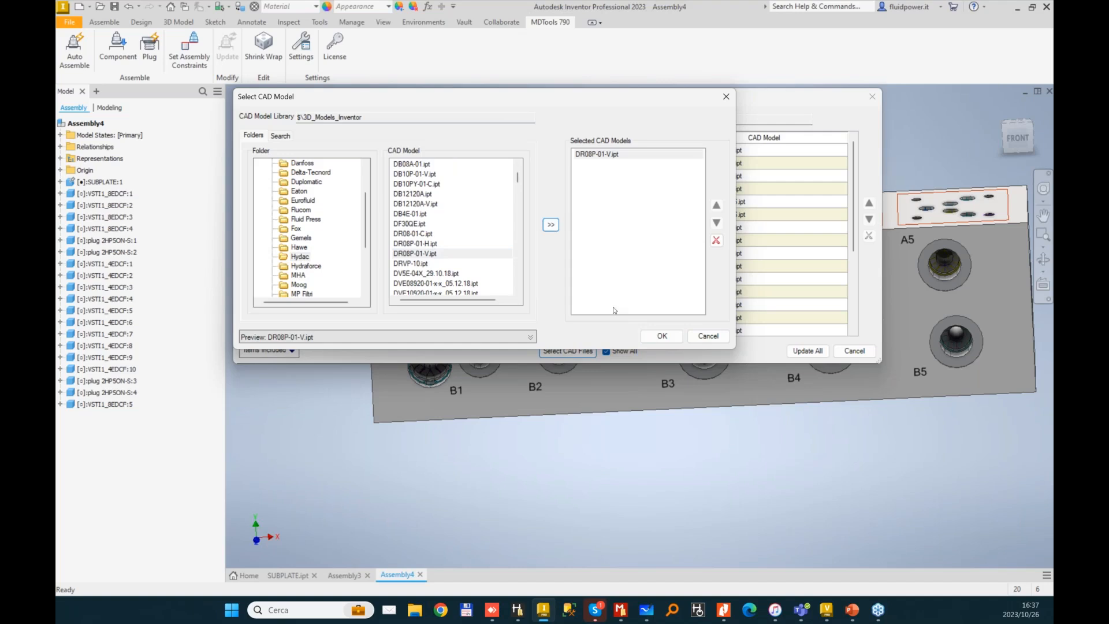
{"action": "left_click", "coordinate": [662, 336]}
- List all component types, select NG10, NG10_Copy1 and NG10_Copy2, and browse the Bosch Rexroth folder for their CAD model
{"action": "left_click", "coordinate": [276, 351]}
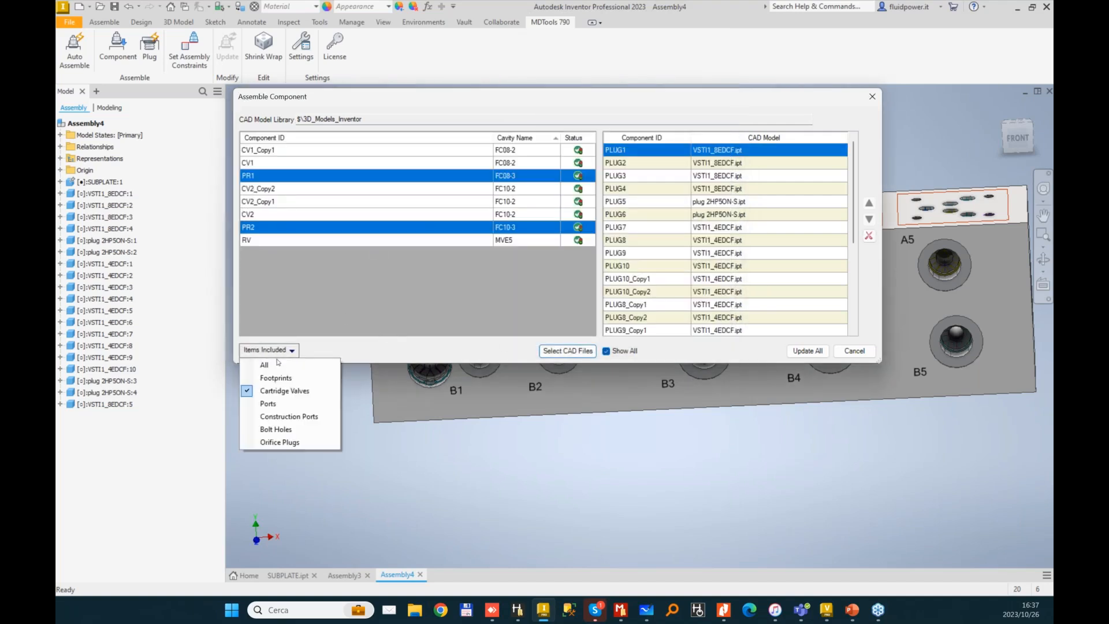
{"action": "left_click", "coordinate": [274, 364]}
{"action": "left_click", "coordinate": [515, 201]}
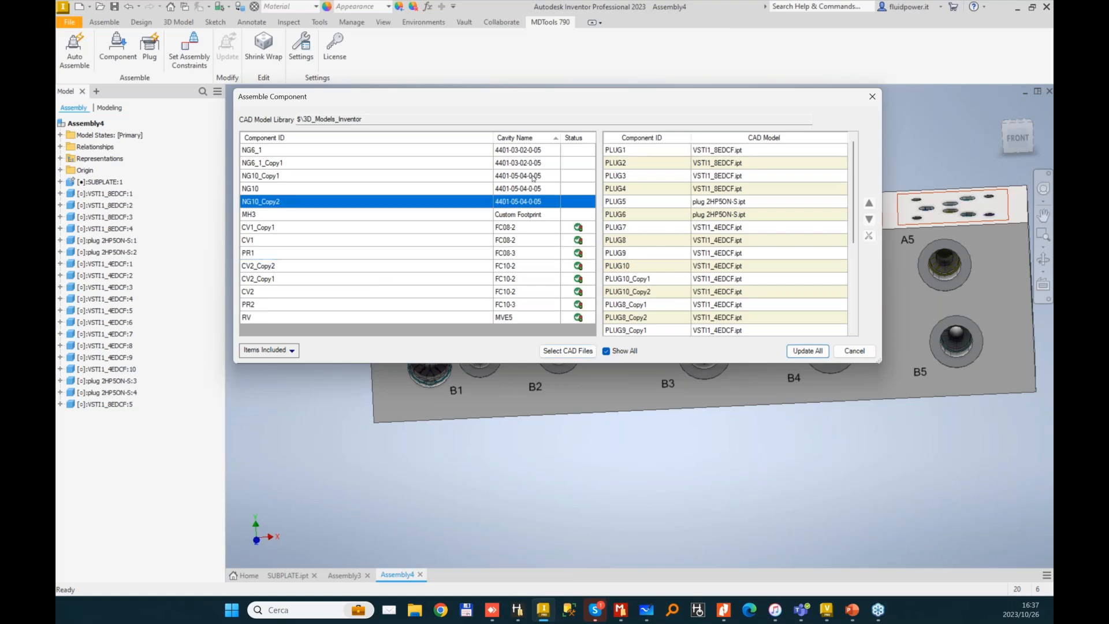
{"action": "left_click", "coordinate": [533, 177], "text": "shift"}
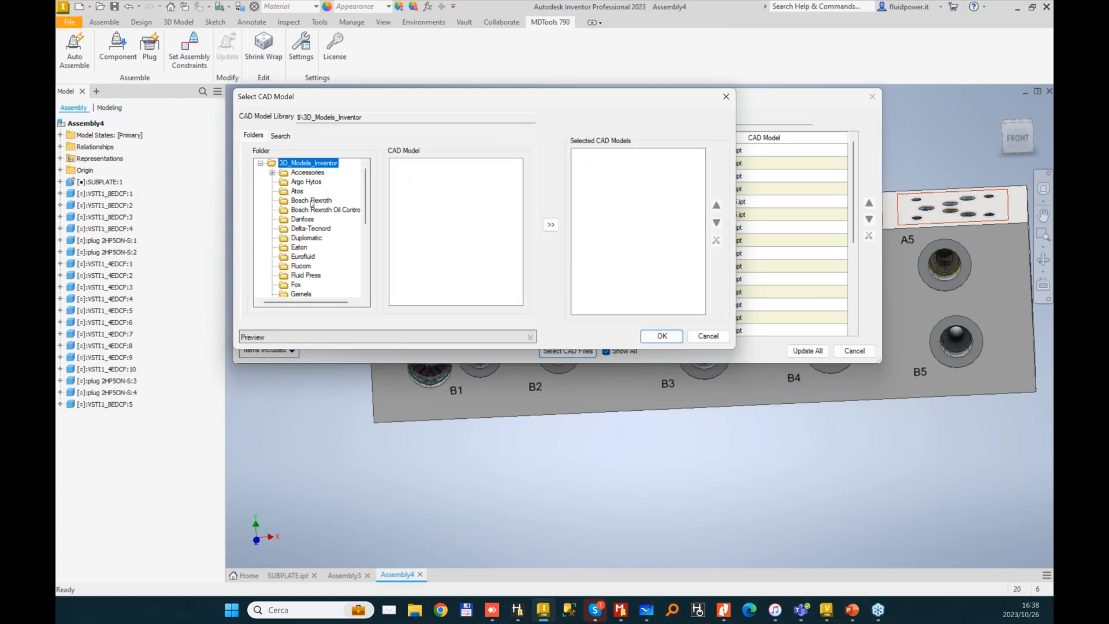
{"action": "left_click_drag", "start_coordinate": [520, 177], "coordinate": [522, 191]}
{"action": "scroll", "coordinate": [430, 226], "scroll_direction": "up", "scroll_amount": 2}
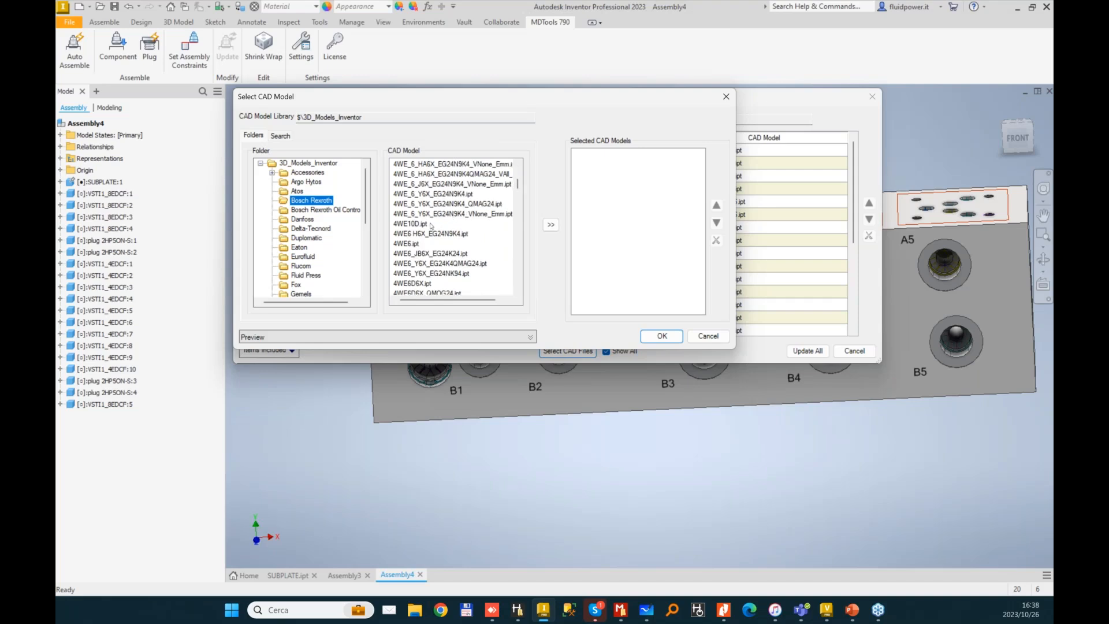
{"action": "scroll", "coordinate": [436, 232], "scroll_direction": "down", "scroll_amount": 3}
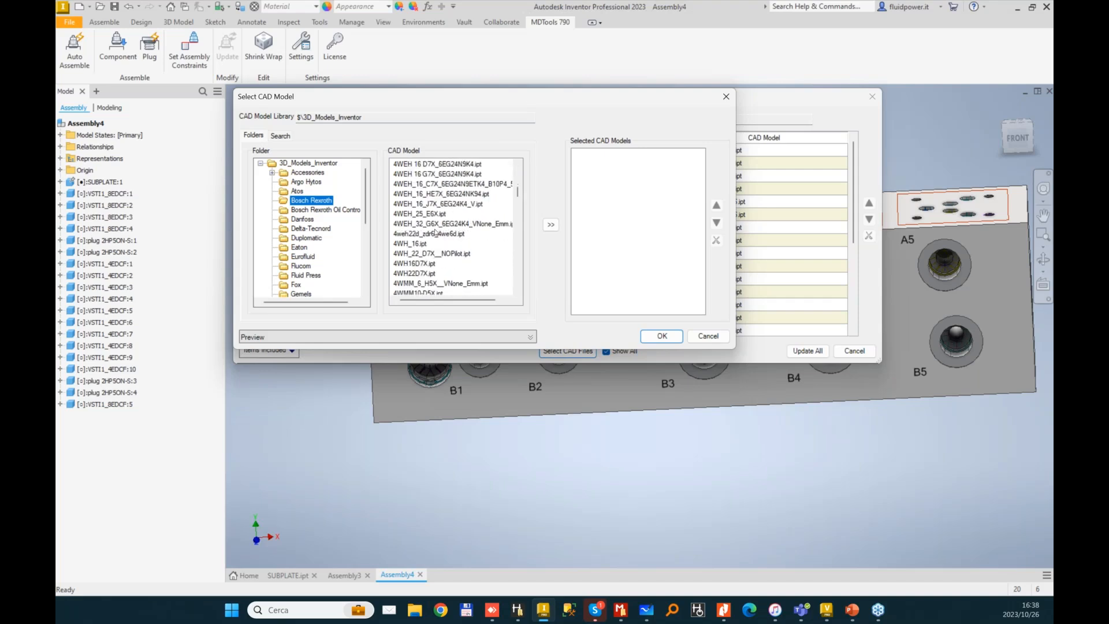
{"action": "scroll", "coordinate": [460, 225], "scroll_direction": "down", "scroll_amount": 6}
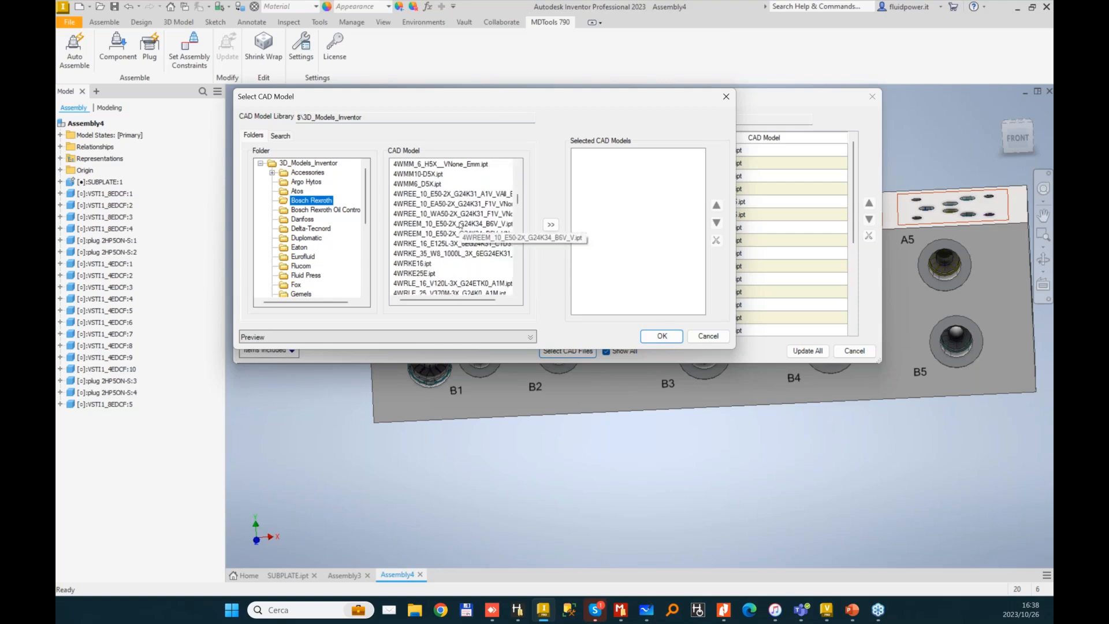
{"action": "scroll", "coordinate": [460, 225], "scroll_direction": "up", "scroll_amount": 10}
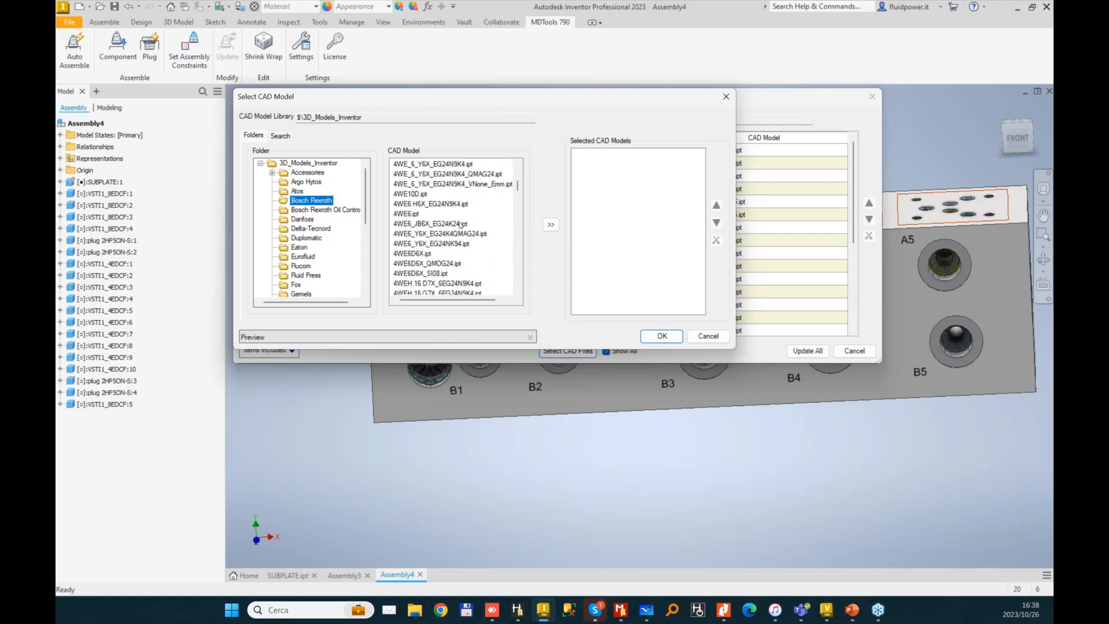
{"action": "scroll", "coordinate": [456, 220], "scroll_direction": "up", "scroll_amount": 3}
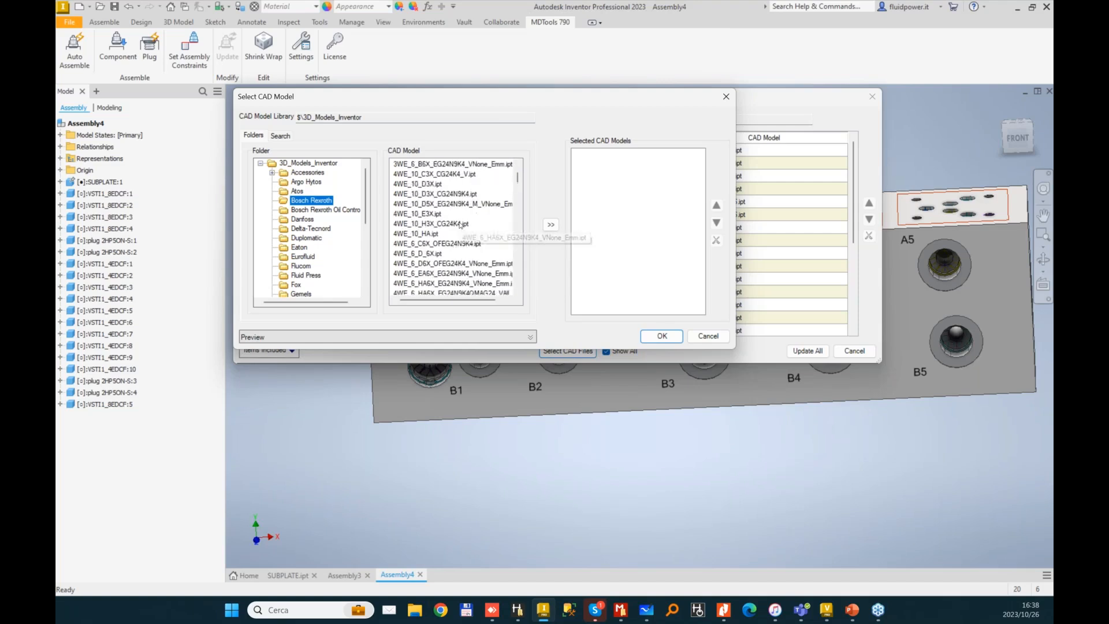
- Preview the 4WE_10 models and assign 4WE_10_E3X.ipt to the three selected NG10 components
{"action": "left_click", "coordinate": [442, 183]}
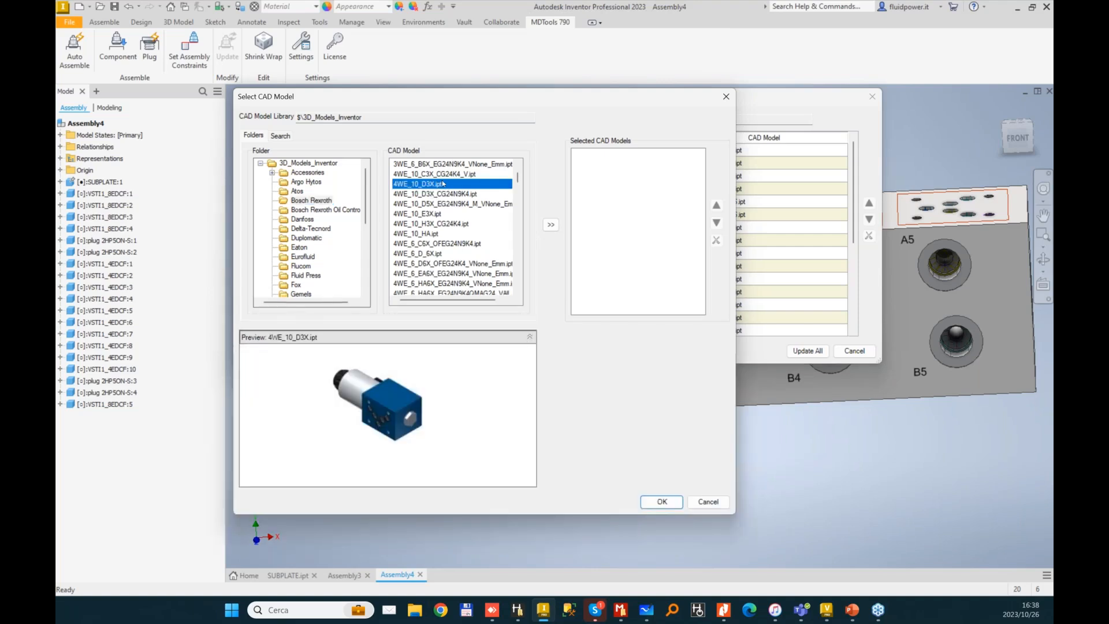
{"action": "key", "text": "Up"}
{"action": "left_click", "coordinate": [442, 194]}
{"action": "left_click", "coordinate": [443, 204]}
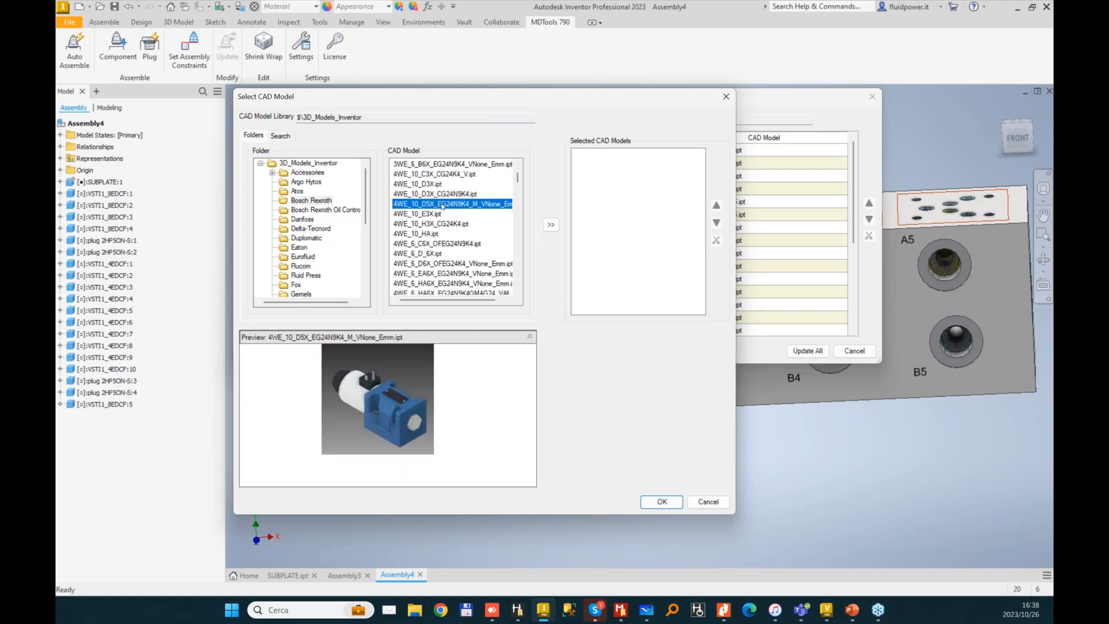
{"action": "left_click", "coordinate": [432, 214]}
{"action": "left_click", "coordinate": [551, 225]}
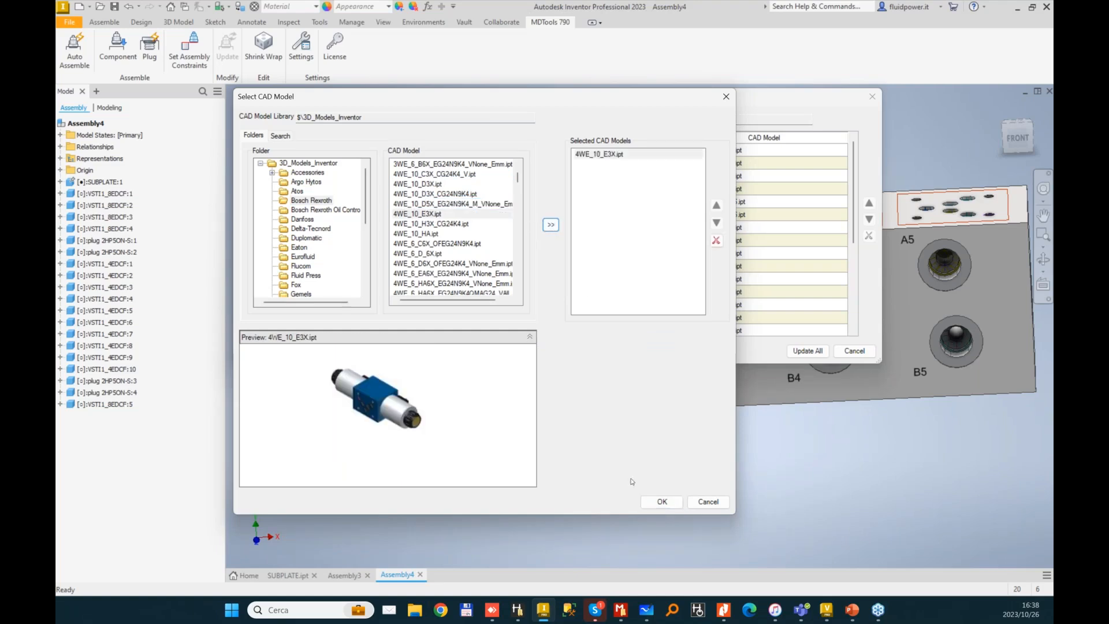
{"action": "left_click", "coordinate": [662, 503]}
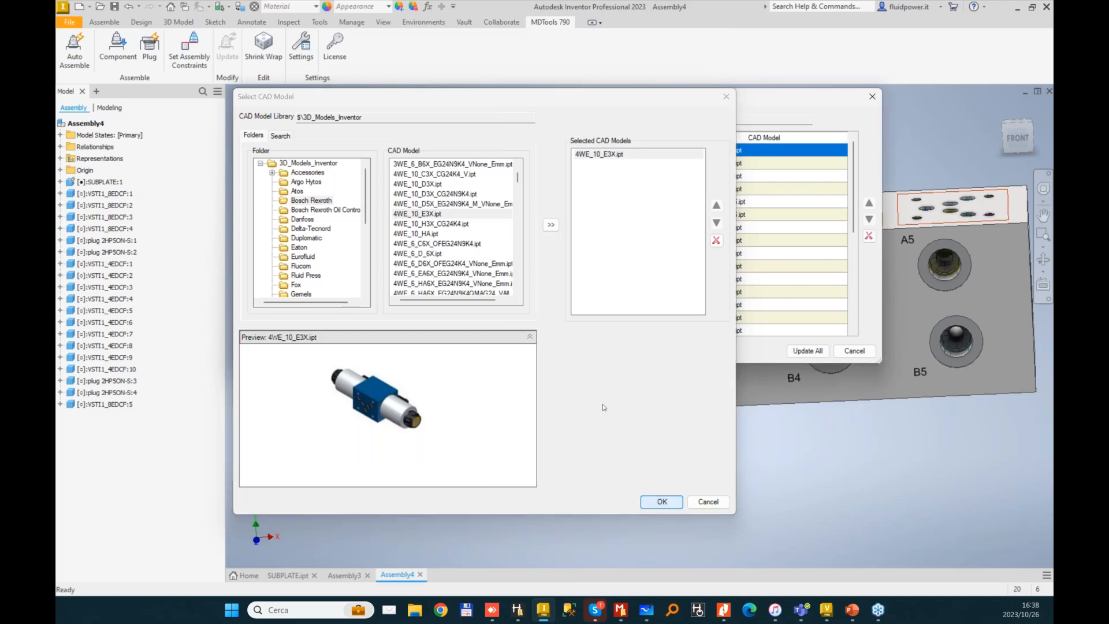
- Select NG6_1 and NG6_1_Copy1 and search the CAD model library for 4WE6
{"action": "left_click_drag", "start_coordinate": [364, 151], "coordinate": [368, 162]}
{"action": "left_click", "coordinate": [567, 356]}
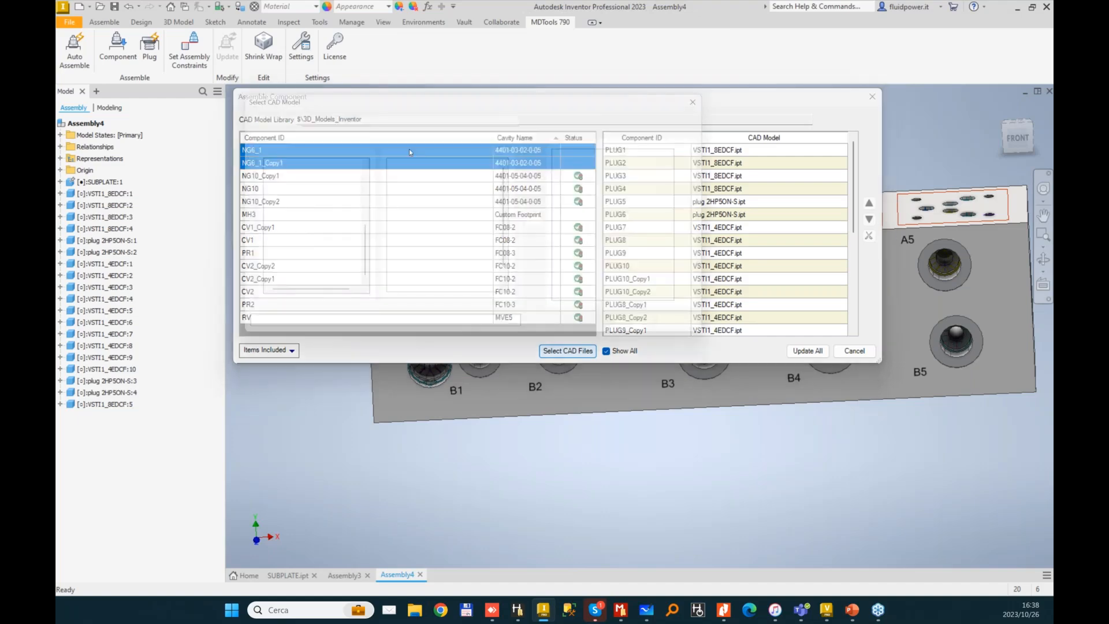
{"action": "left_click", "coordinate": [280, 135]}
{"action": "left_click", "coordinate": [315, 151]}
{"action": "type", "text": "4W"}
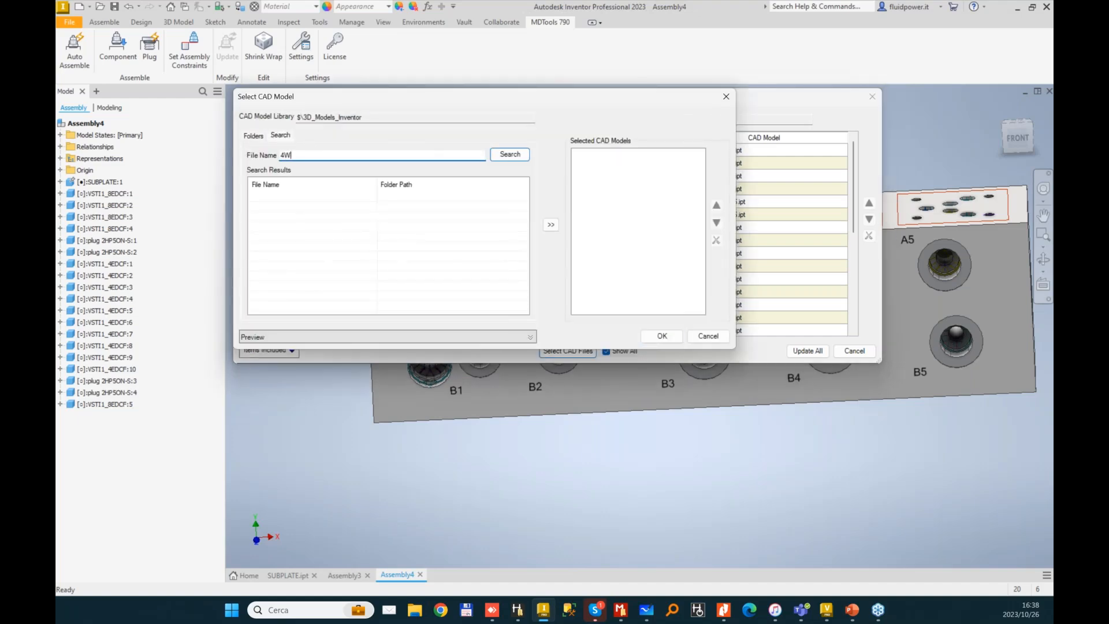
{"action": "type", "text": "E6"}
{"action": "left_click", "coordinate": [509, 154]}
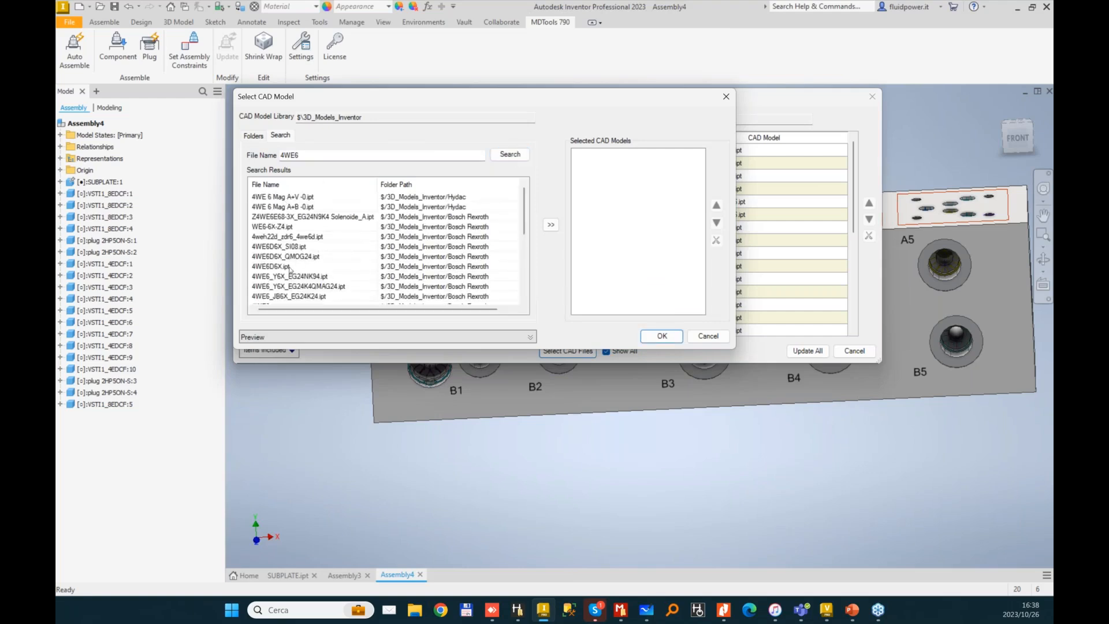
- Assign 4WE6.ipt to the two selected NG6 components, update all components in the assembly, and close Assemble Component
{"action": "scroll", "coordinate": [298, 262], "scroll_direction": "down", "scroll_amount": 1}
{"action": "left_click", "coordinate": [266, 276]}
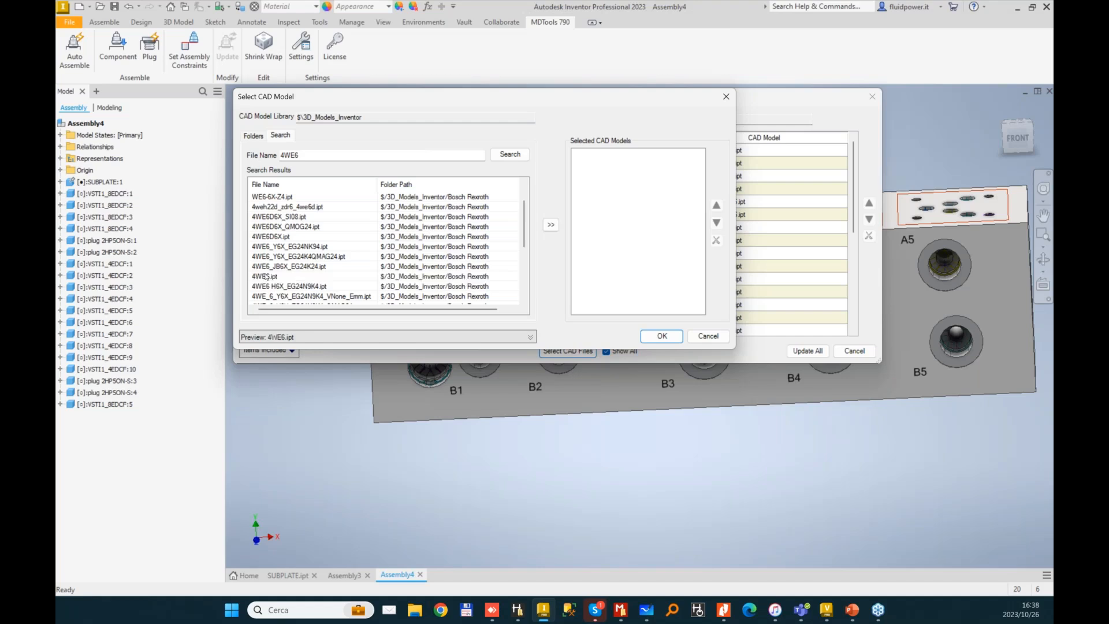
{"action": "left_click", "coordinate": [550, 224]}
{"action": "left_click", "coordinate": [661, 336]}
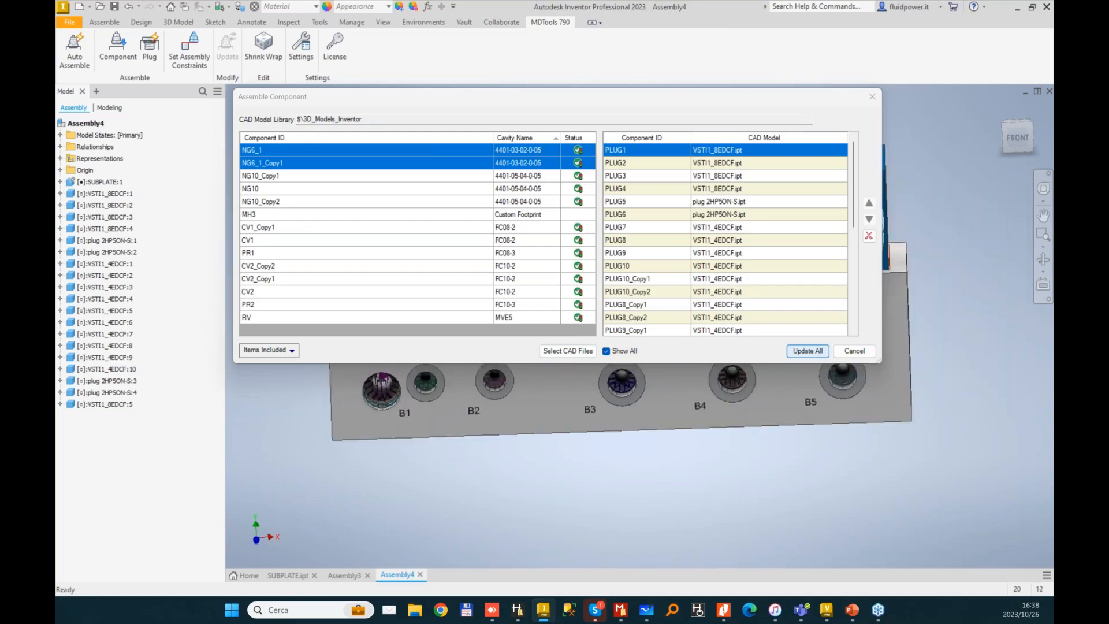
{"action": "left_click", "coordinate": [855, 353]}
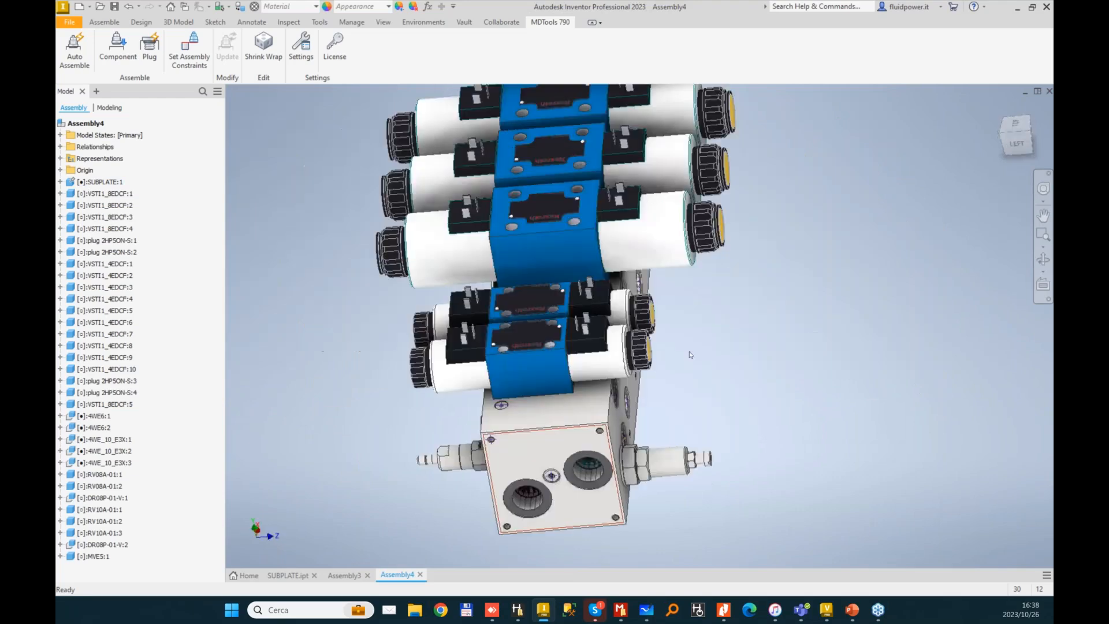
- Save the assembly as Assembly in the MDTools 790 folder, including its changed dependents
{"action": "left_click", "coordinate": [114, 7]}
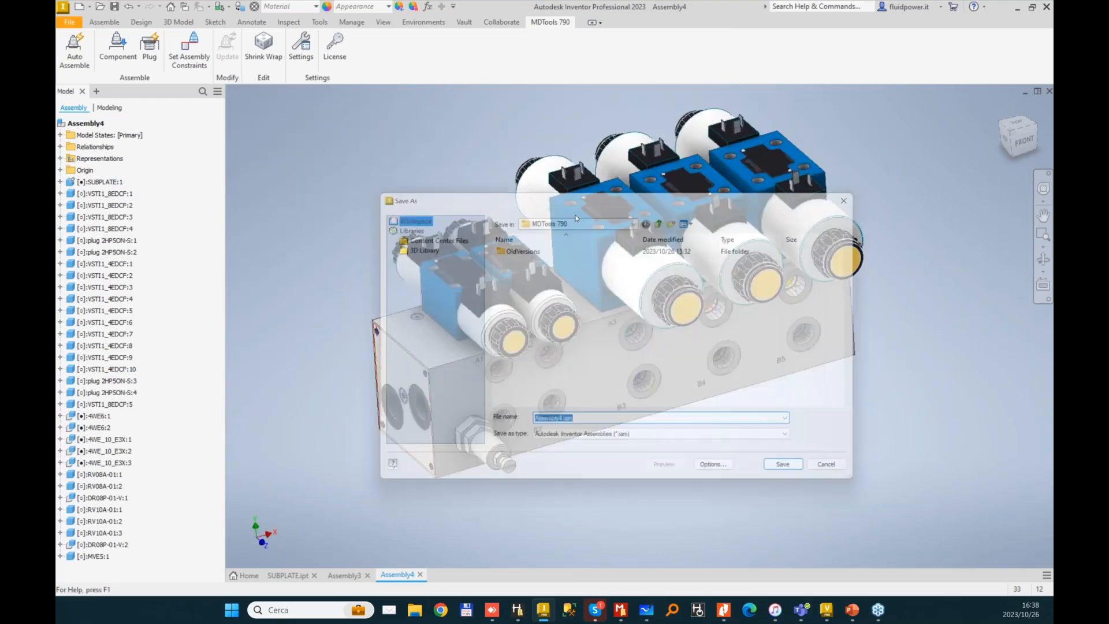
{"action": "type", "text": "aSSEMBLY"}
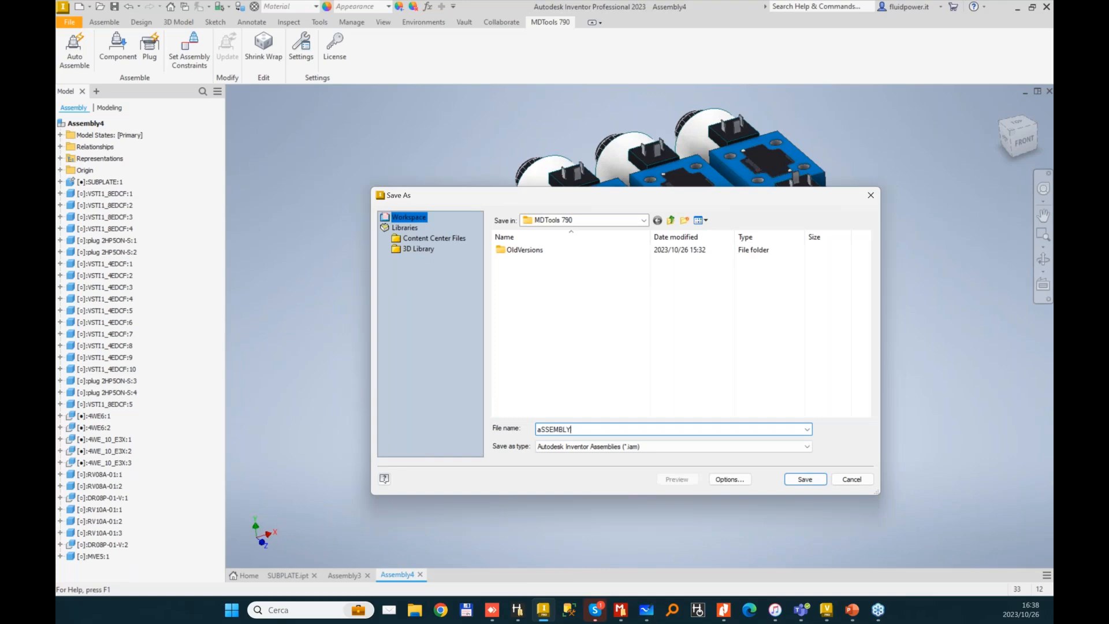
{"action": "key", "text": "ctrl+a"}
{"action": "key", "text": "Caps_Lock"}
{"action": "type", "text": "Assem"}
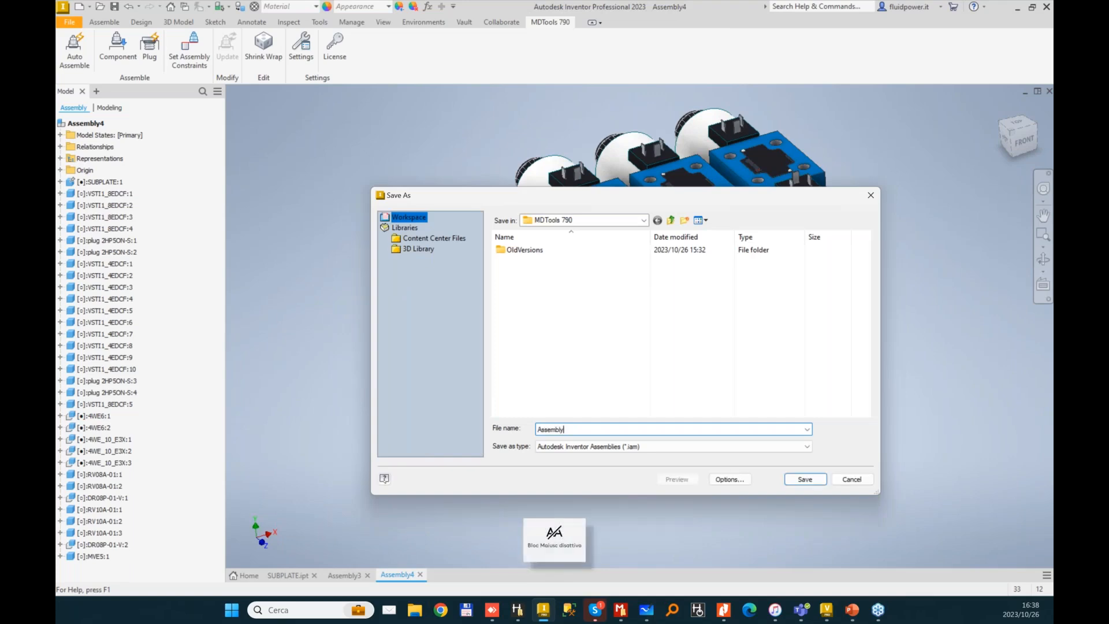
{"action": "type", "text": "bly"}
{"action": "key", "text": "Return"}
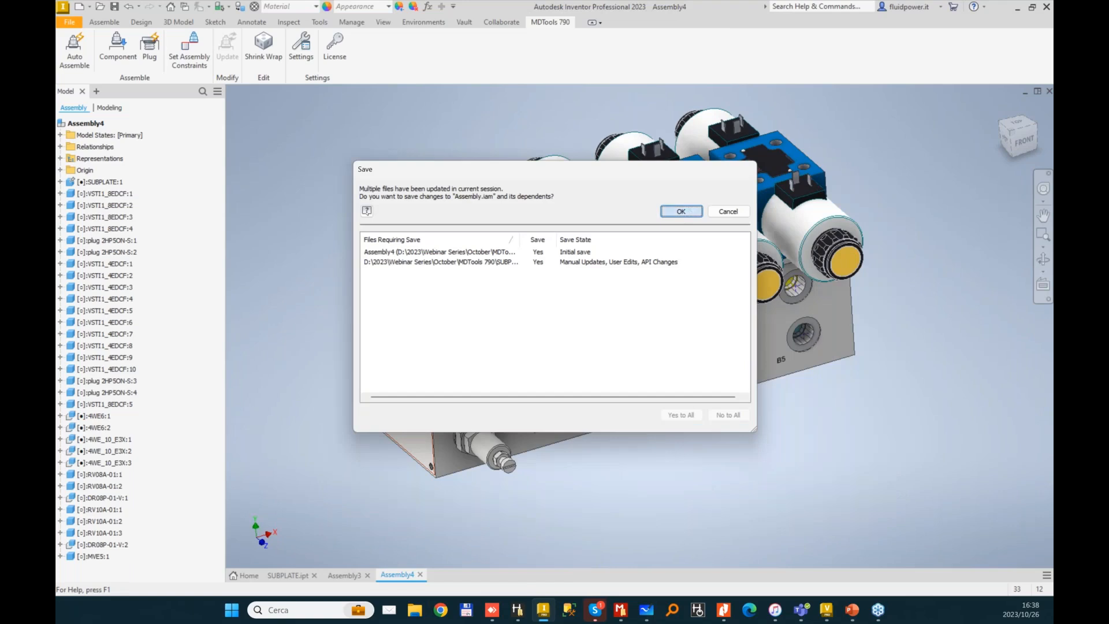
{"action": "key", "text": "Return"}
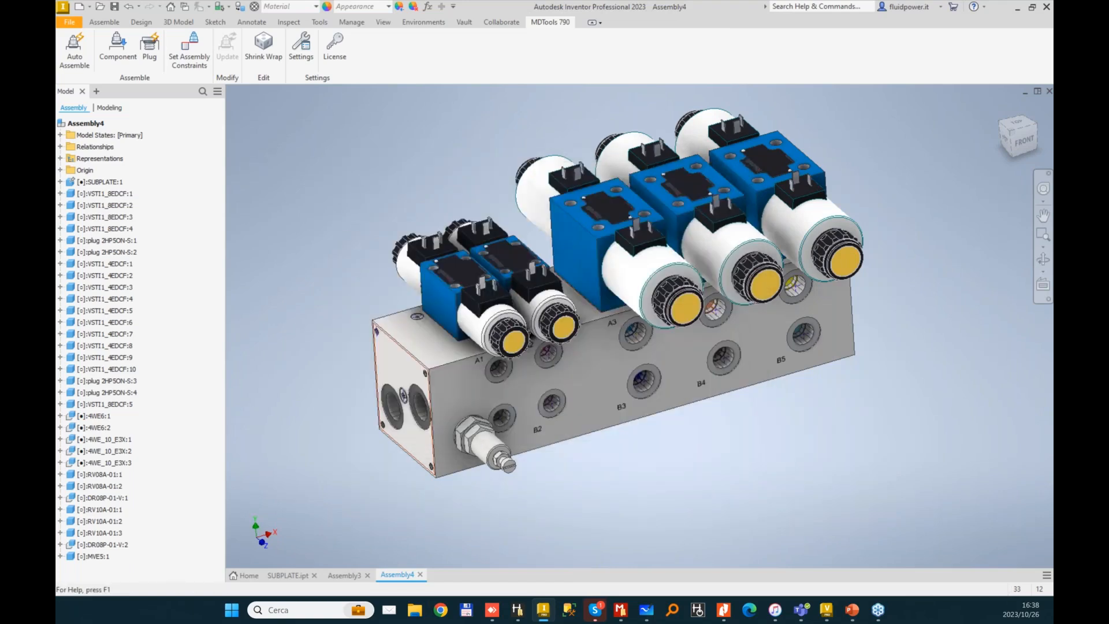
{"action": "middle_click_drag", "start_coordinate": [635, 439], "coordinate": [439, 358], "text": "shift"}
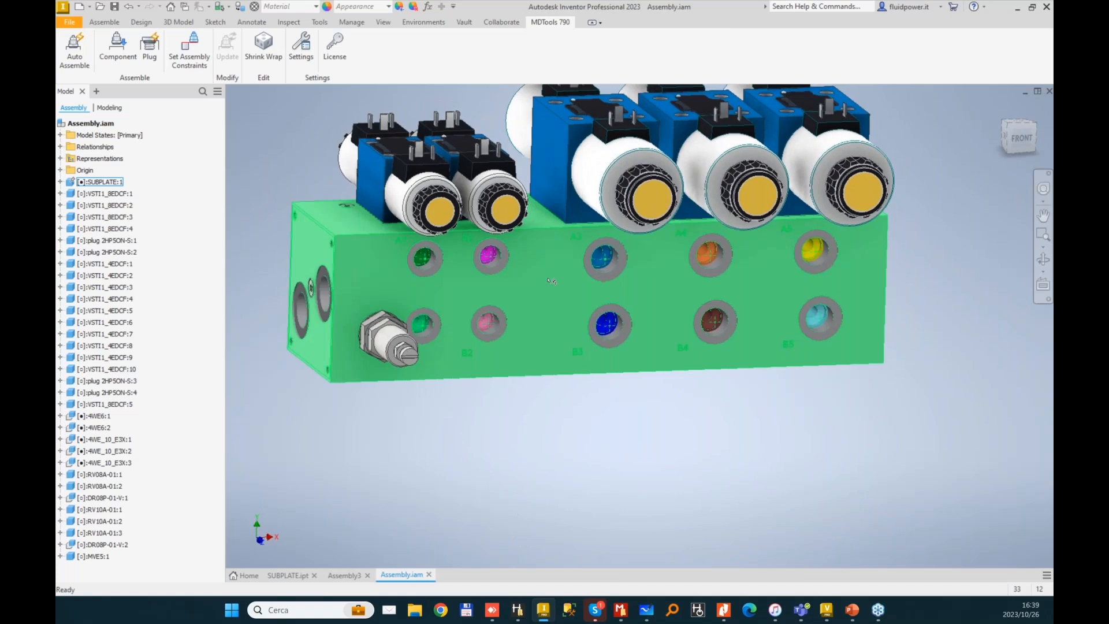
- Look over the Shrink-Wrap output options for the assembly and close them without exporting
{"action": "left_click", "coordinate": [264, 48]}
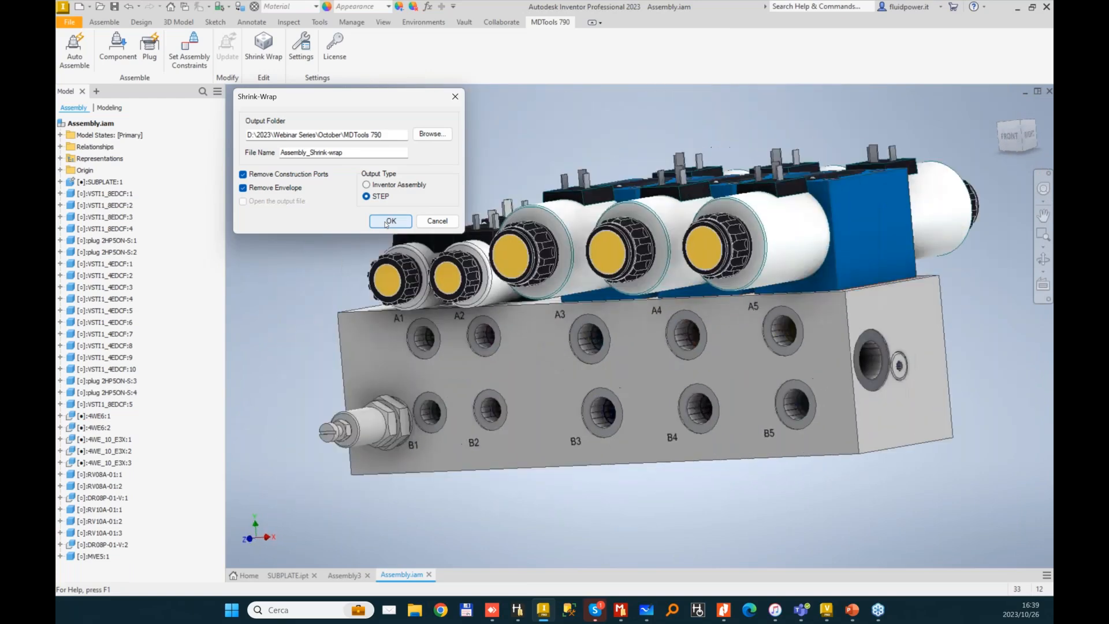
{"action": "left_click", "coordinate": [445, 223]}
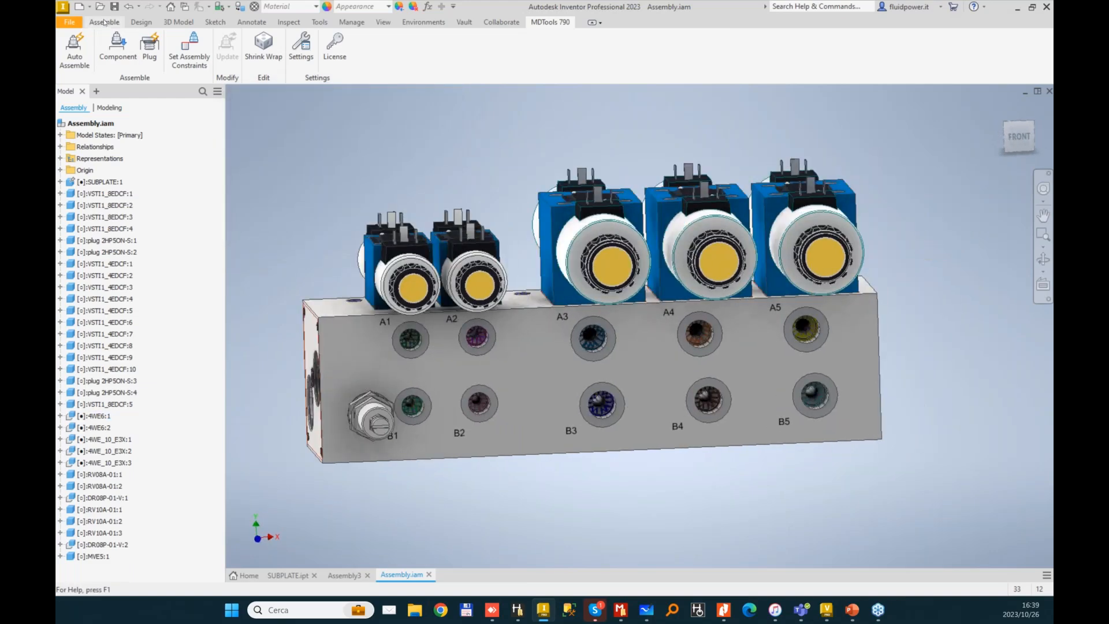
{"action": "left_click", "coordinate": [104, 22]}
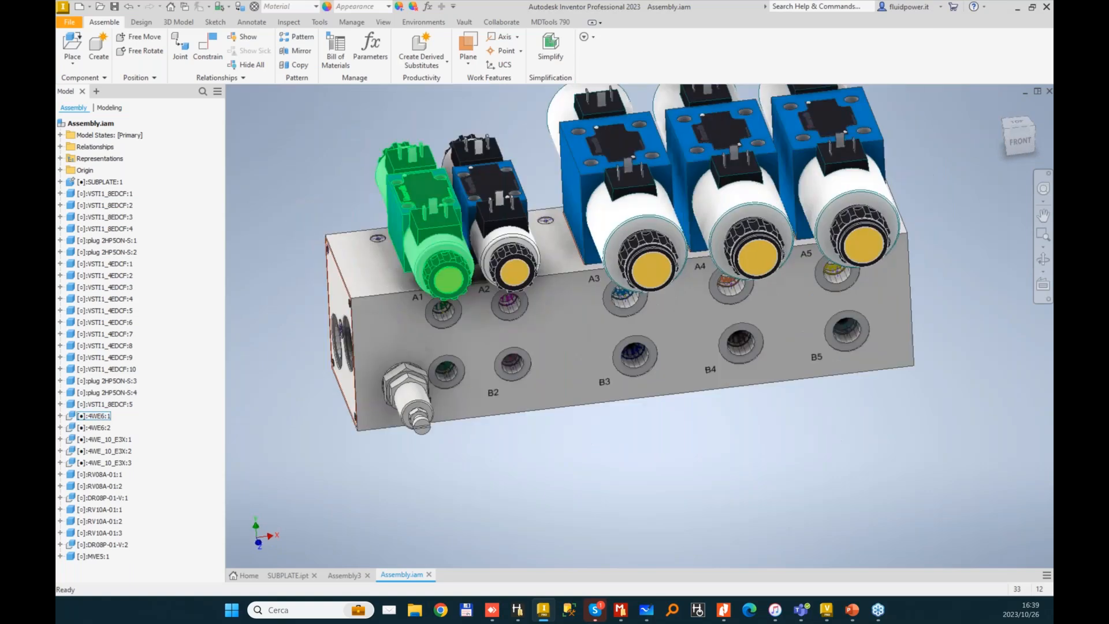
- Create a new drawing from the standard.dwg template and set its sheet size to A0
{"action": "left_click", "coordinate": [80, 7]}
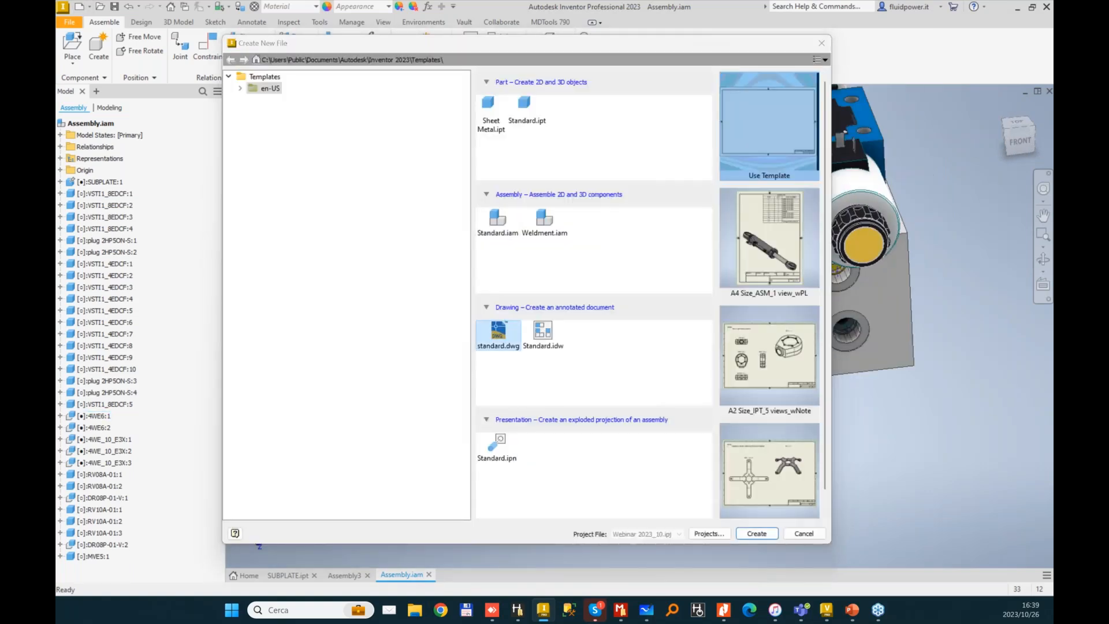
{"action": "key", "text": "Return"}
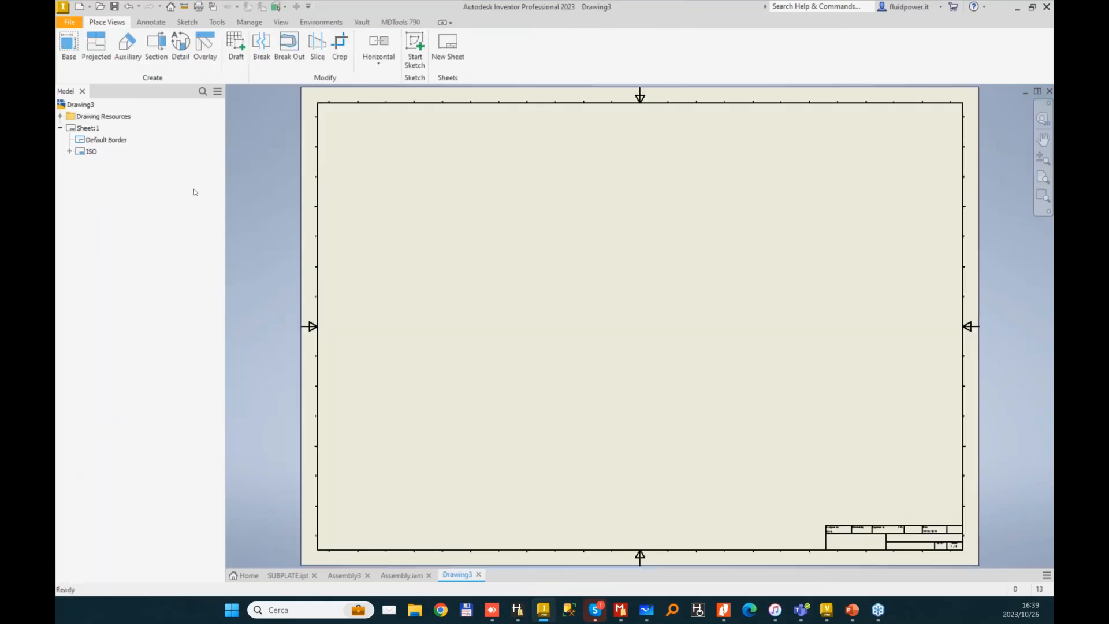
{"action": "right_click", "coordinate": [87, 127]}
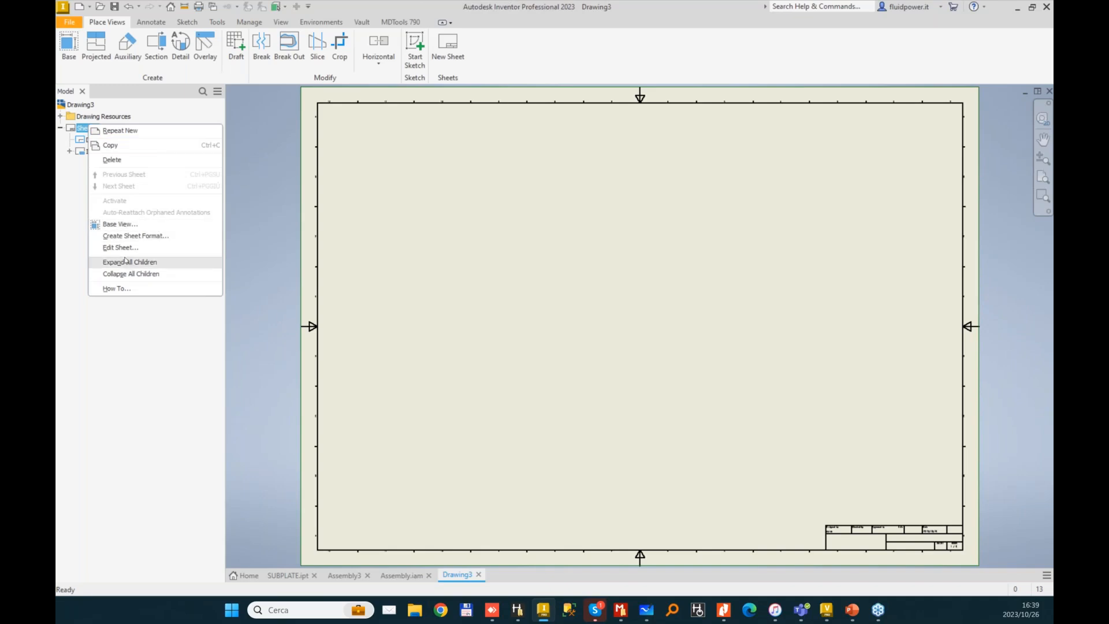
{"action": "left_click", "coordinate": [131, 248]}
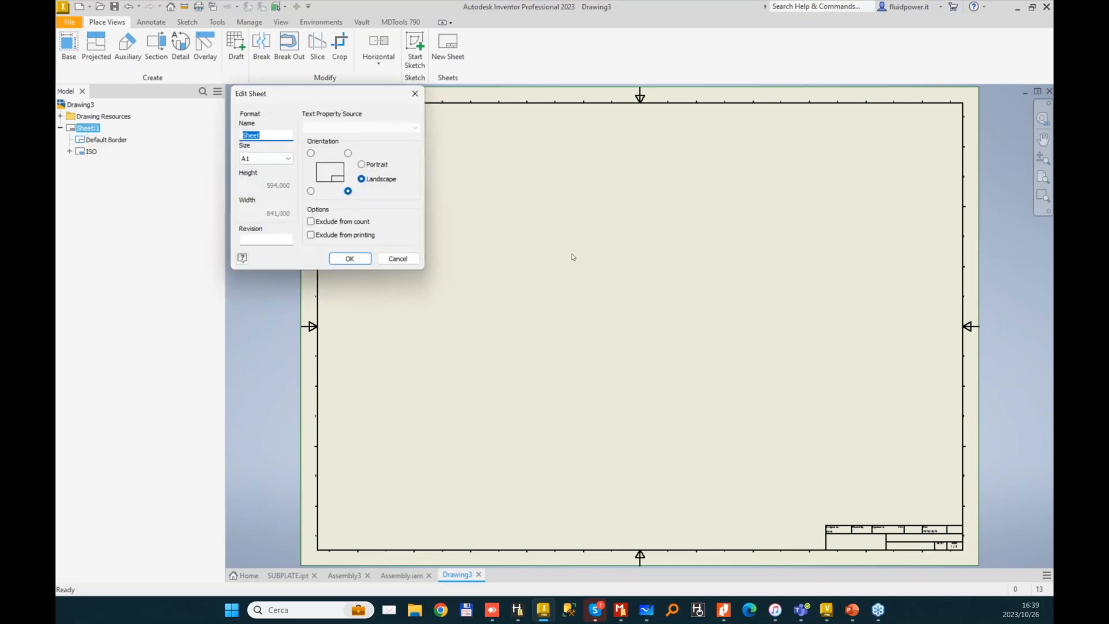
{"action": "left_click", "coordinate": [266, 158]}
{"action": "left_click", "coordinate": [254, 253]}
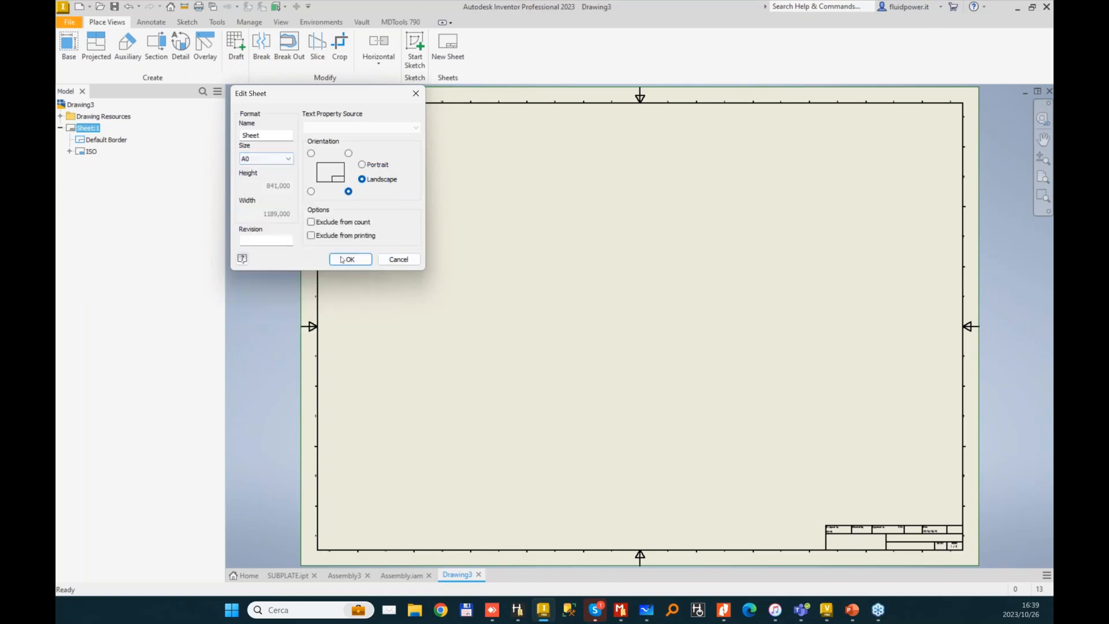
{"action": "left_click", "coordinate": [350, 259]}
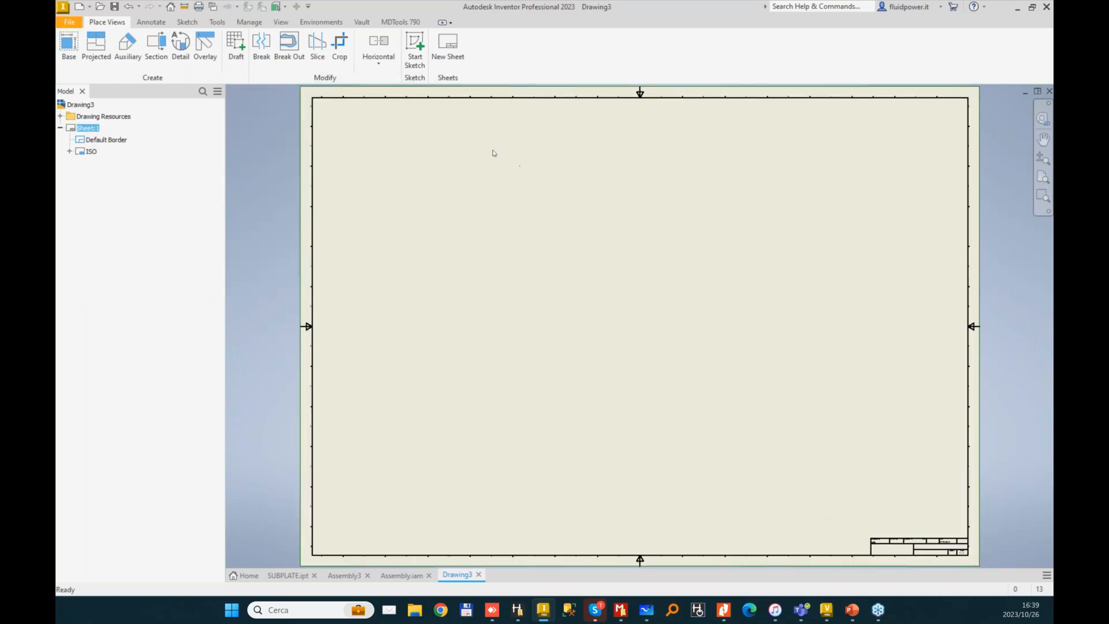
- Create auto-positioned 1:1 MDTools views of SUBPLATE.ipt with Front as base view, using the layout that stacks four views in one column
{"action": "left_click", "coordinate": [401, 22]}
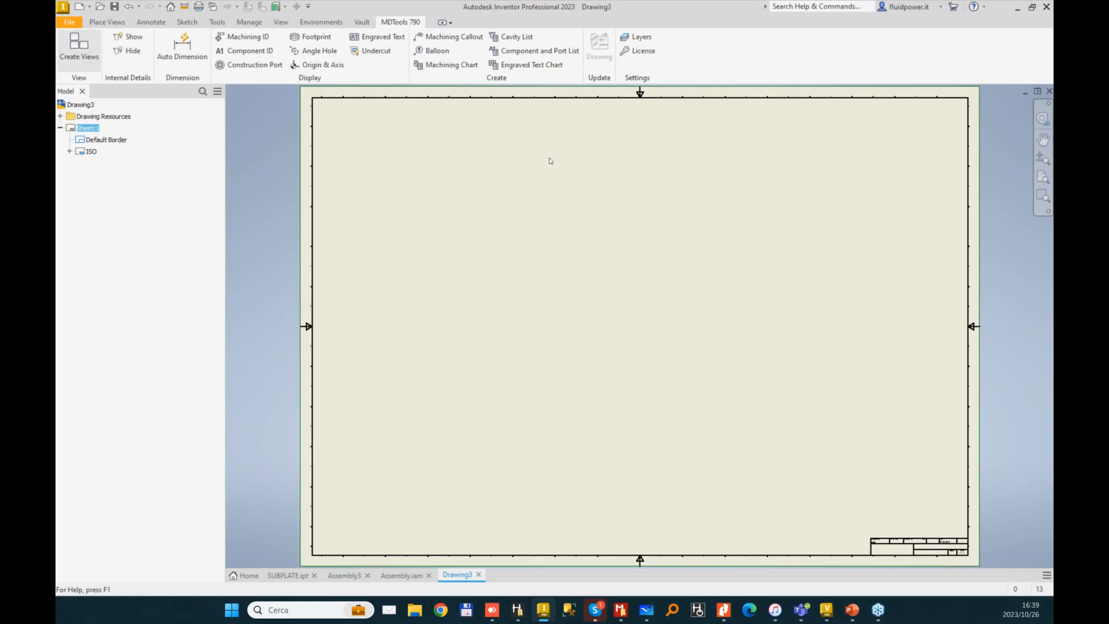
{"action": "left_click", "coordinate": [439, 245]}
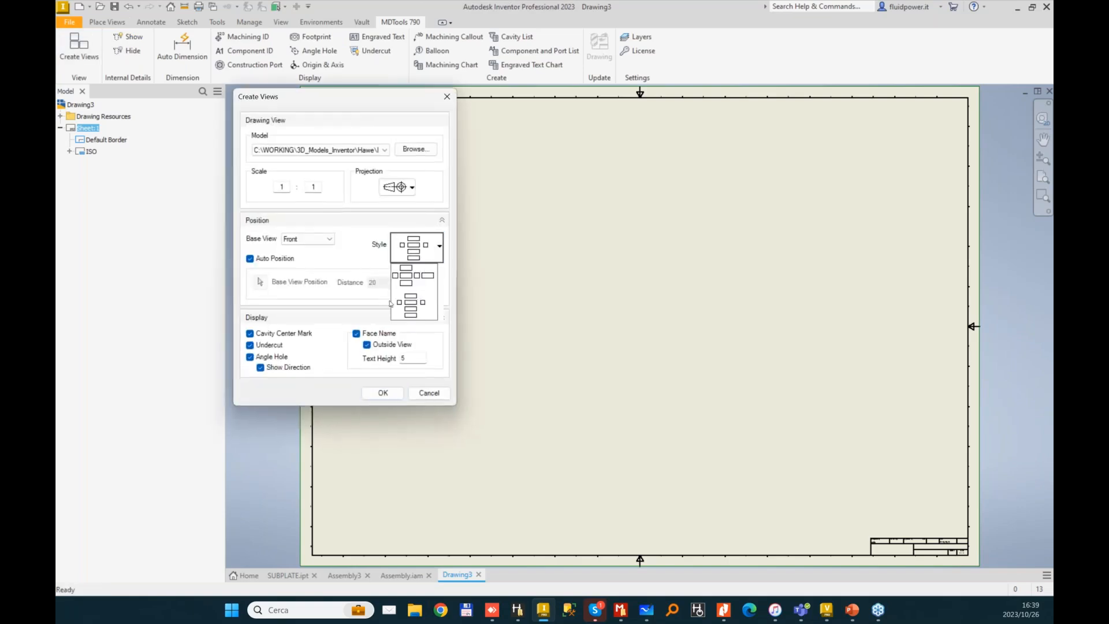
{"action": "left_click", "coordinate": [409, 309]}
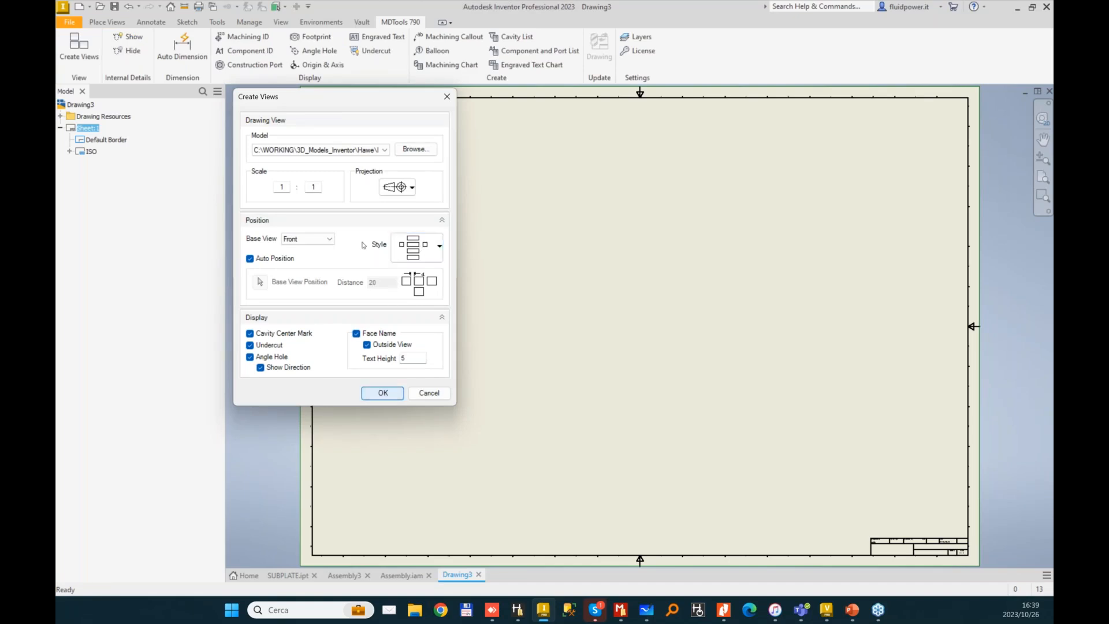
{"action": "left_click", "coordinate": [369, 150]}
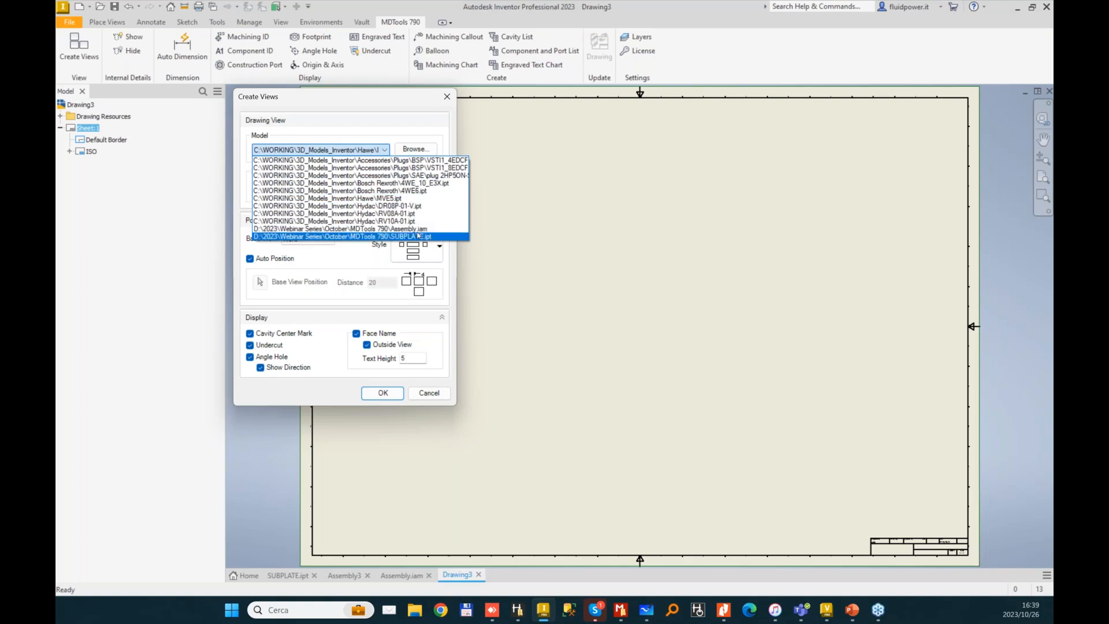
{"action": "left_click", "coordinate": [358, 236]}
{"action": "left_click", "coordinate": [384, 396]}
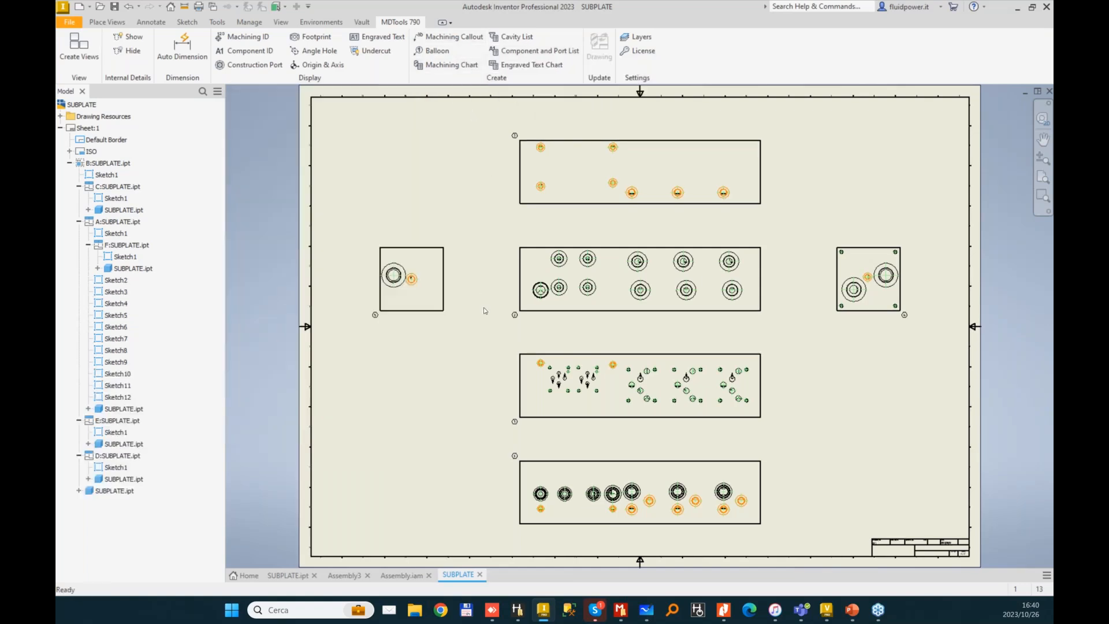
- Show the footprint outlines and port application names in the views, excluding flanges, with text height 2,5
{"action": "scroll", "coordinate": [534, 356], "scroll_direction": "down", "scroll_amount": 8}
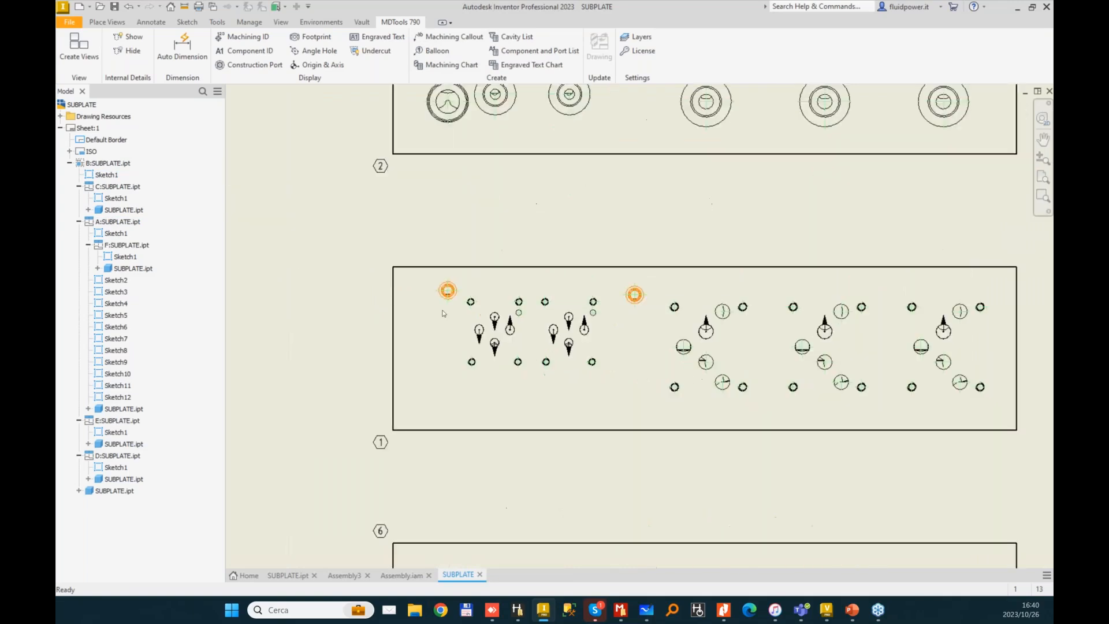
{"action": "scroll", "coordinate": [434, 215], "scroll_direction": "up", "scroll_amount": 5}
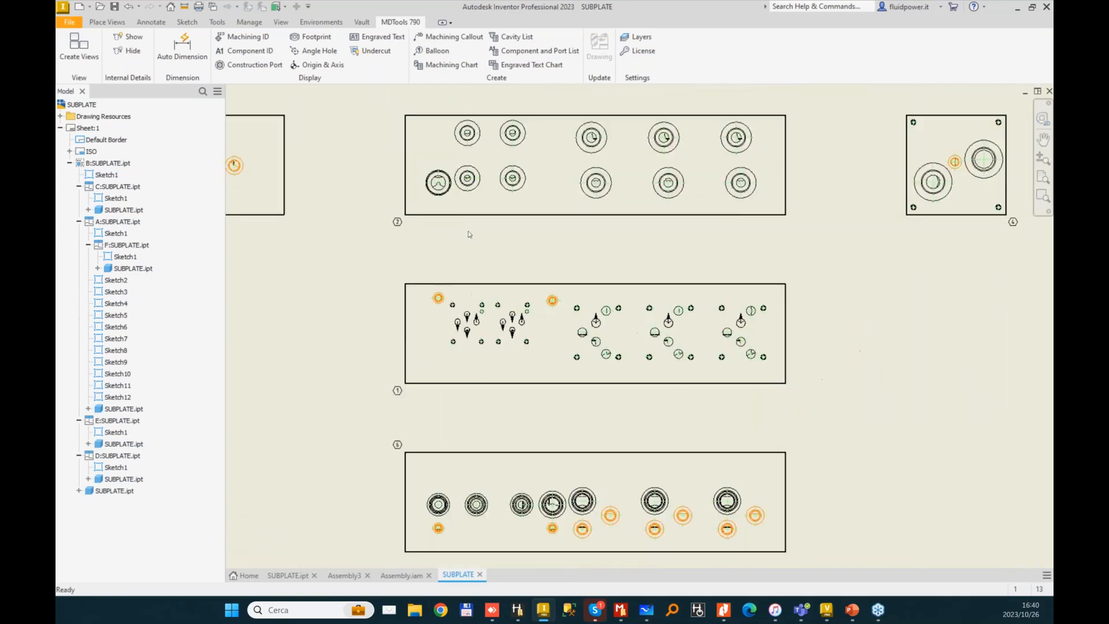
{"action": "scroll", "coordinate": [427, 210], "scroll_direction": "down", "scroll_amount": 1}
{"action": "middle_click_drag", "start_coordinate": [427, 209], "coordinate": [427, 228]}
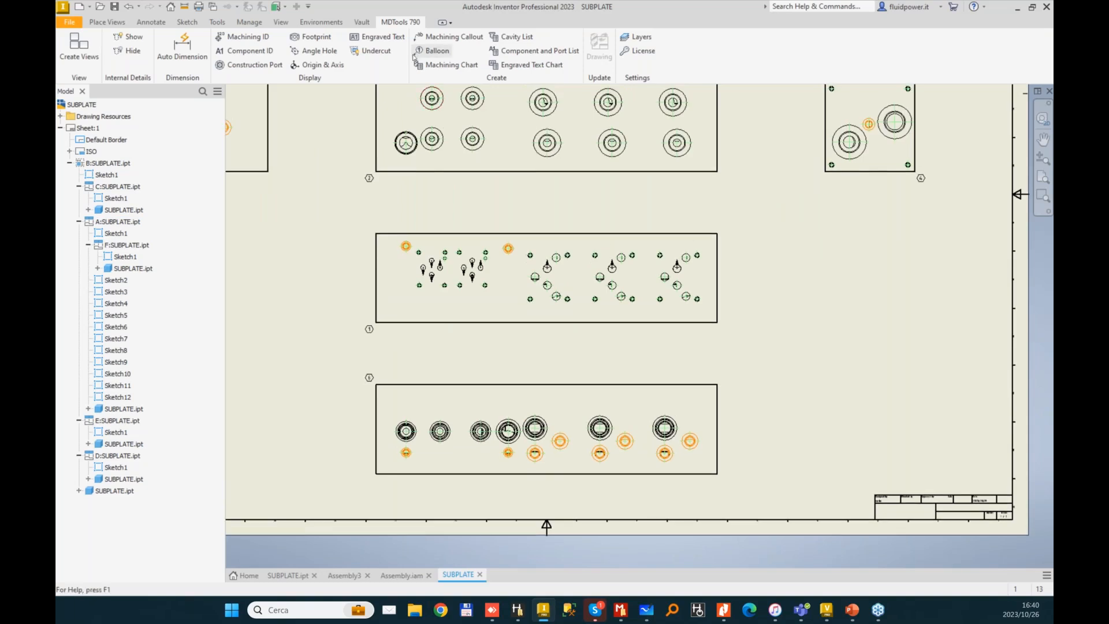
{"action": "left_click", "coordinate": [310, 38]}
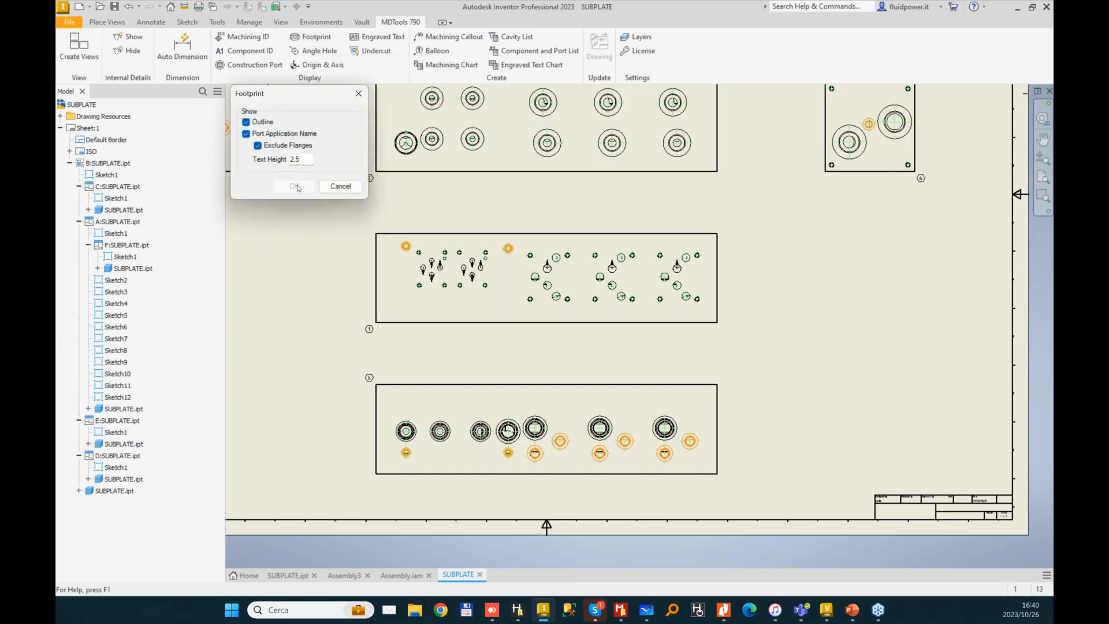
{"action": "left_click", "coordinate": [296, 186]}
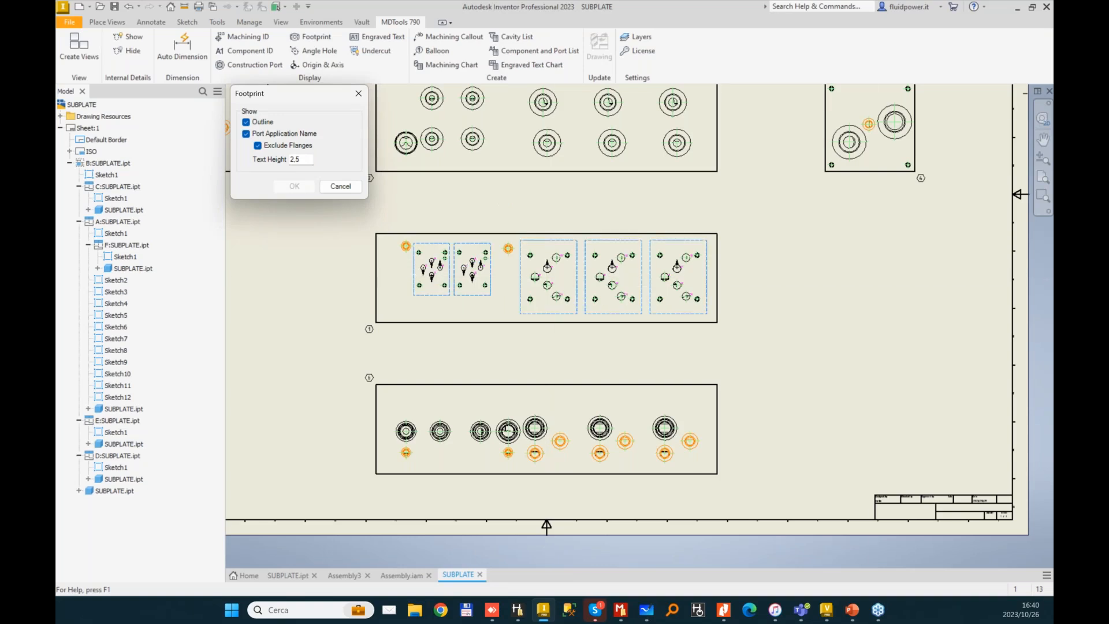
- Mark the construction ports in the drawing views of the subplate
{"action": "scroll", "coordinate": [411, 345], "scroll_direction": "up", "scroll_amount": 2}
{"action": "middle_click_drag", "start_coordinate": [411, 345], "coordinate": [463, 306]}
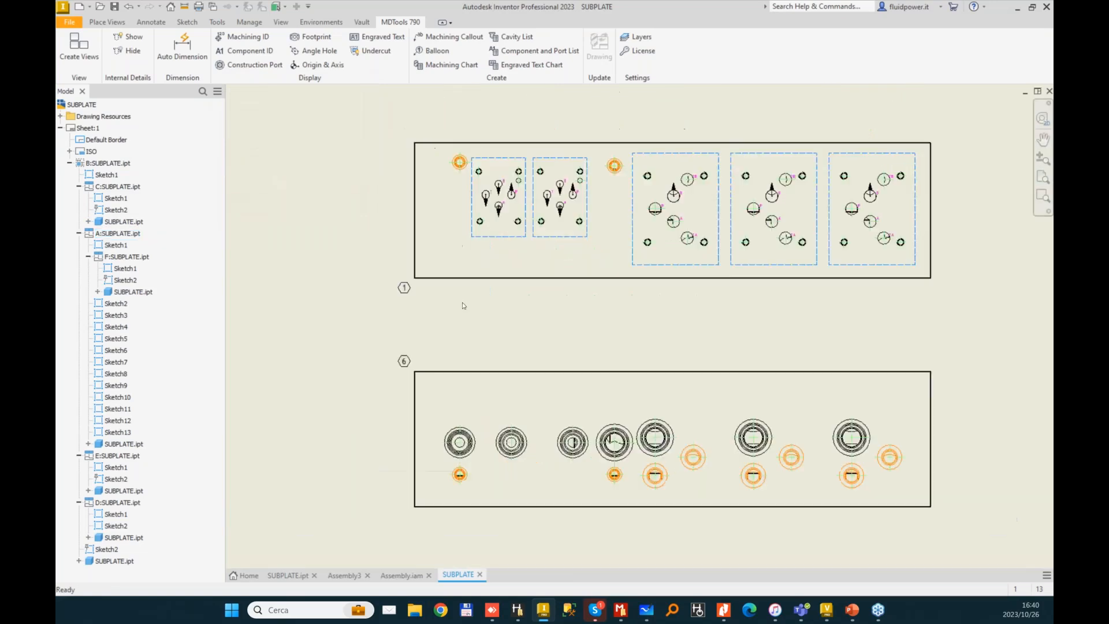
{"action": "scroll", "coordinate": [460, 441], "scroll_direction": "up", "scroll_amount": 2}
{"action": "middle_click_drag", "start_coordinate": [460, 441], "coordinate": [503, 374]}
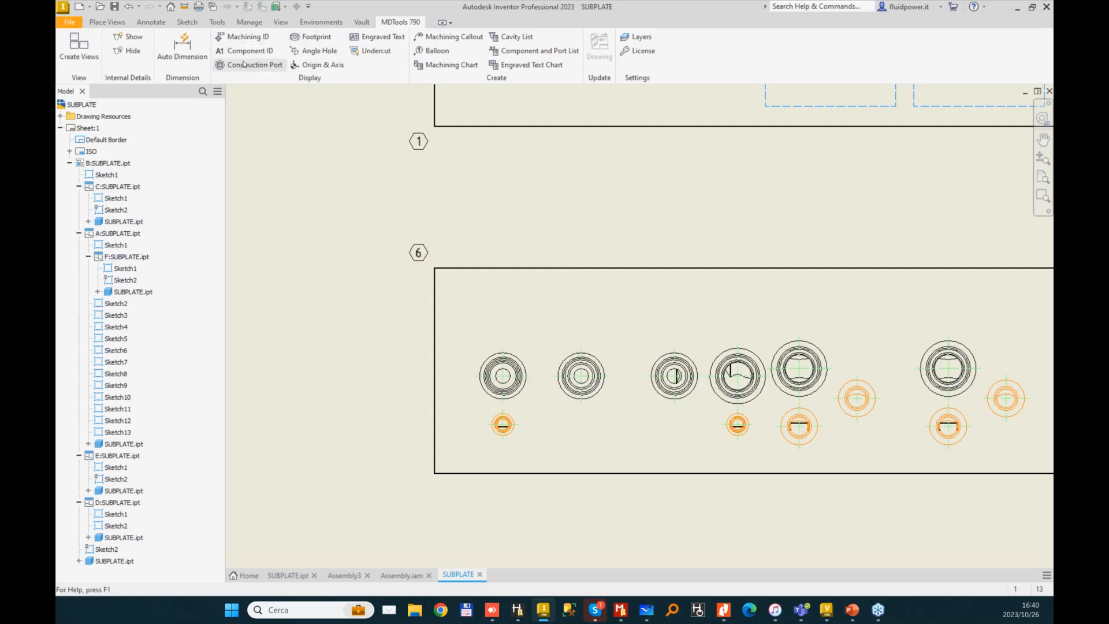
{"action": "left_click", "coordinate": [577, 287]}
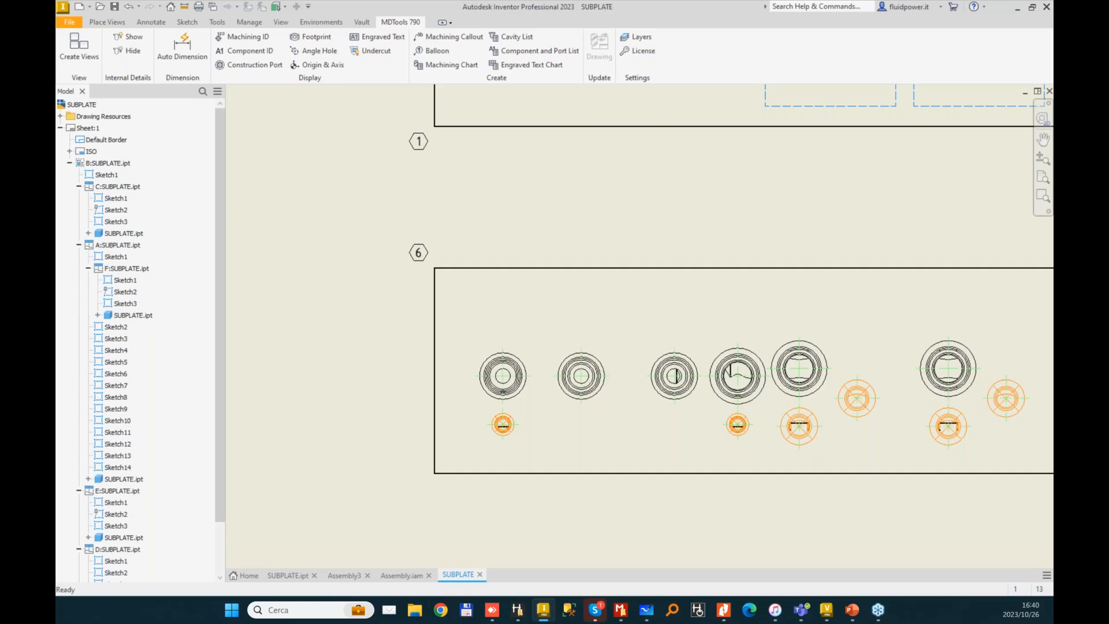
- Review and accept the machining callout settings, and create machining callouts for all cavities in the views
{"action": "scroll", "coordinate": [639, 326], "scroll_direction": "down", "scroll_amount": 3}
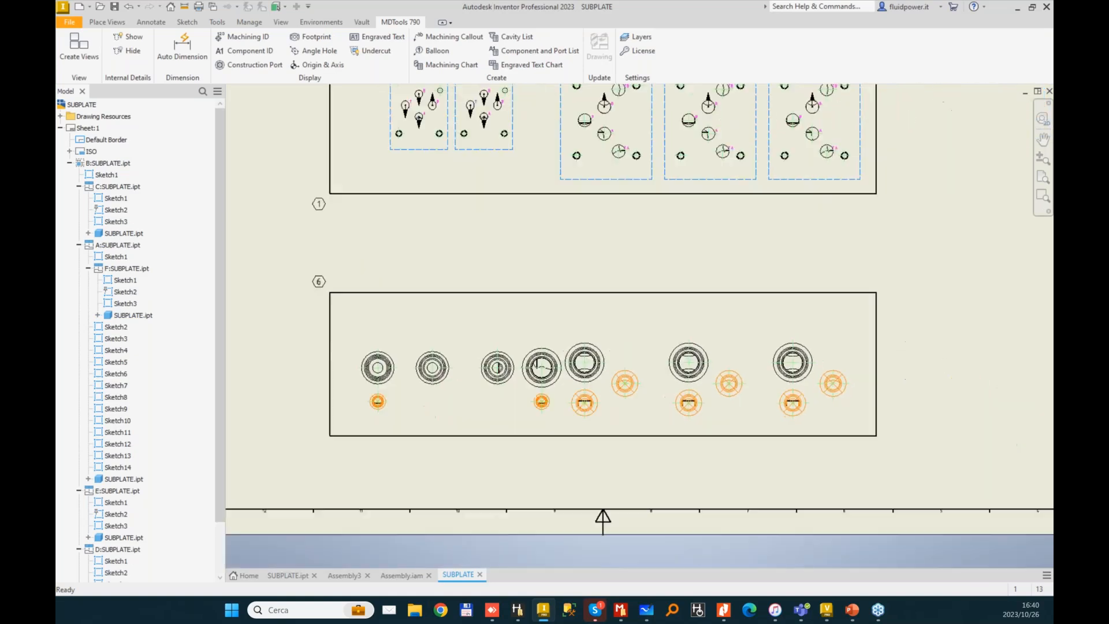
{"action": "mouse_move", "coordinate": [640, 277]}
{"action": "middle_mouse_down"}
{"action": "mouse_move", "coordinate": [624, 343]}
{"action": "mouse_move", "coordinate": [643, 462]}
{"action": "middle_mouse_up"}
{"action": "scroll", "coordinate": [415, 272], "scroll_direction": "up", "scroll_amount": 3}
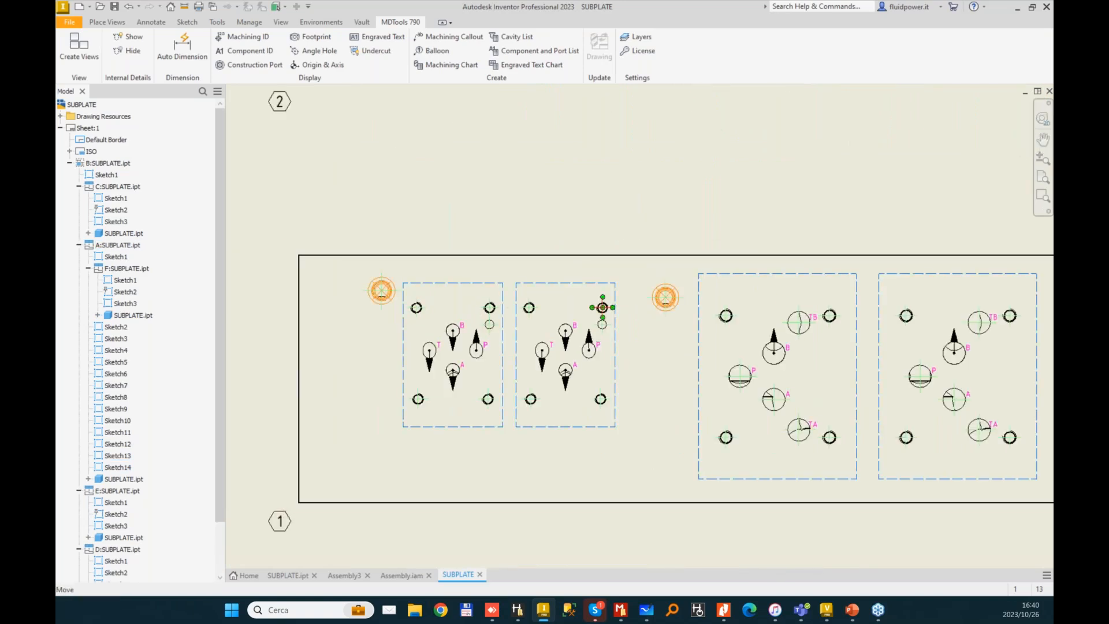
{"action": "middle_click_drag", "start_coordinate": [777, 309], "coordinate": [774, 308]}
{"action": "scroll", "coordinate": [775, 309], "scroll_direction": "down", "scroll_amount": 3}
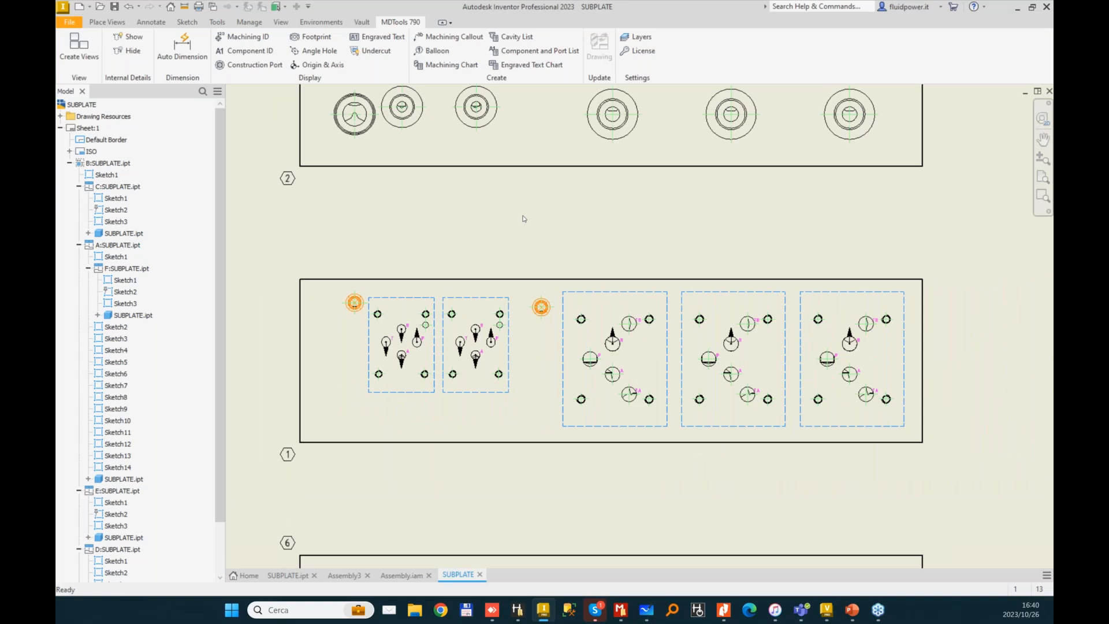
{"action": "left_click", "coordinate": [452, 40]}
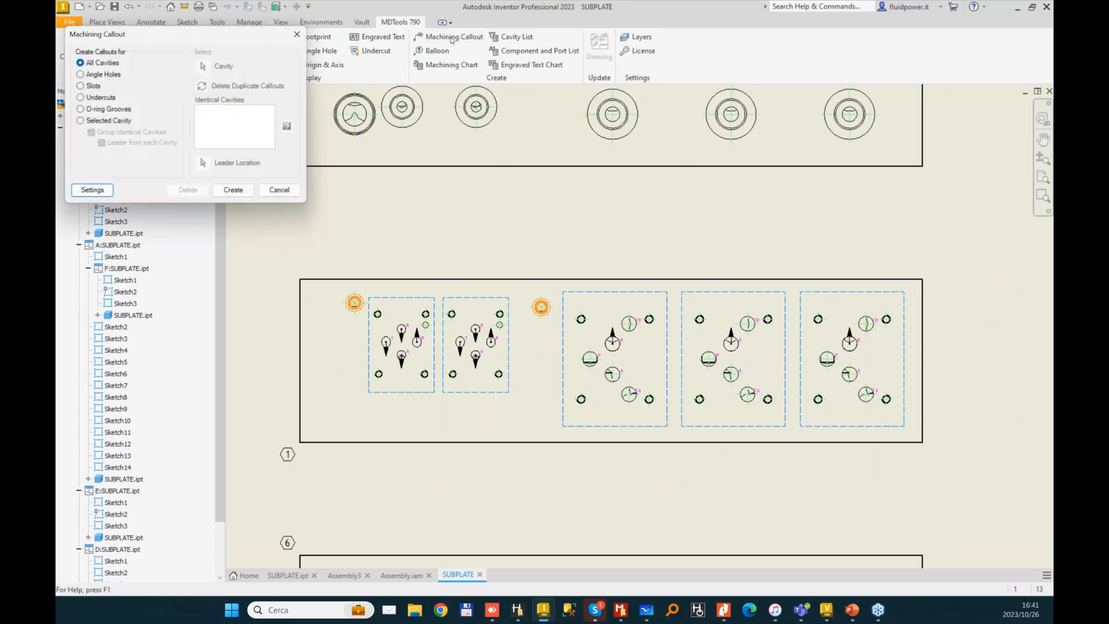
{"action": "left_click", "coordinate": [91, 191]}
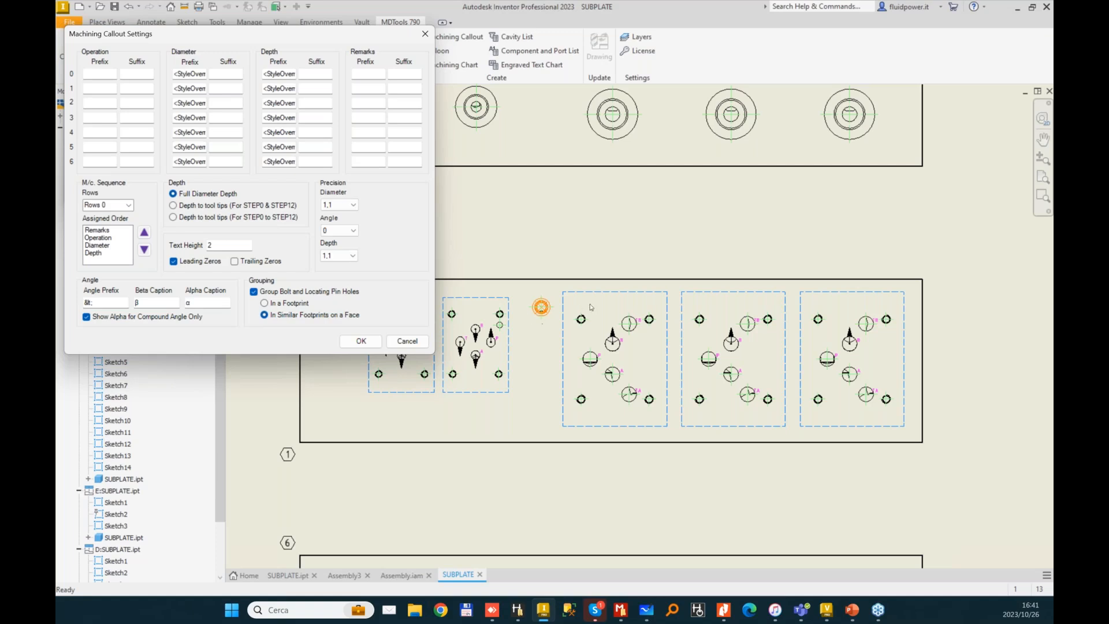
{"action": "scroll", "coordinate": [599, 295], "scroll_direction": "down", "scroll_amount": 2}
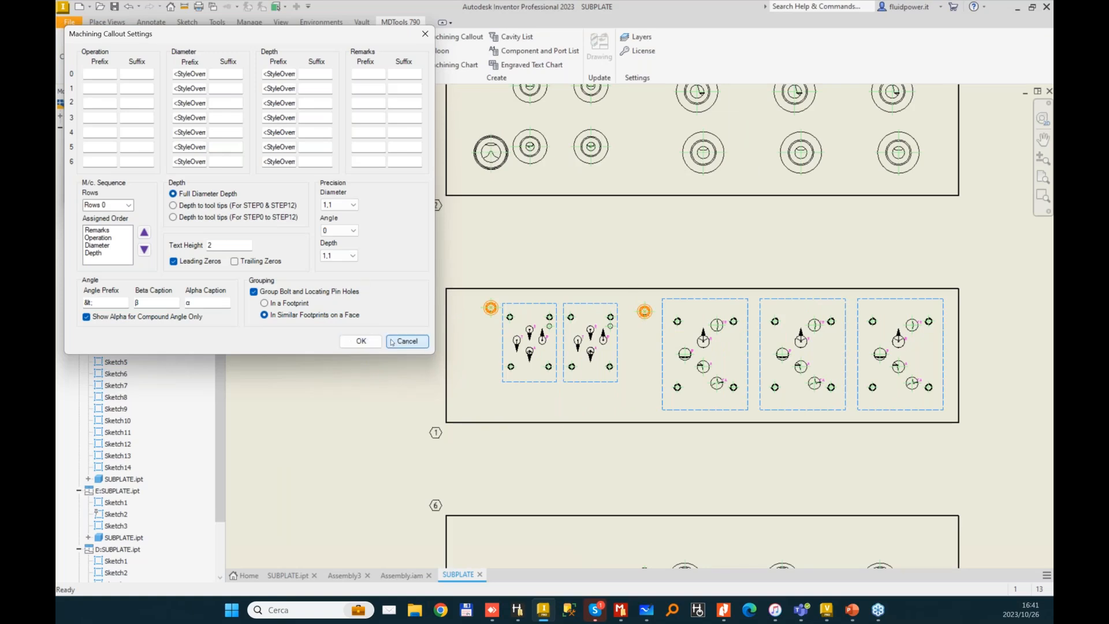
{"action": "left_click", "coordinate": [360, 341]}
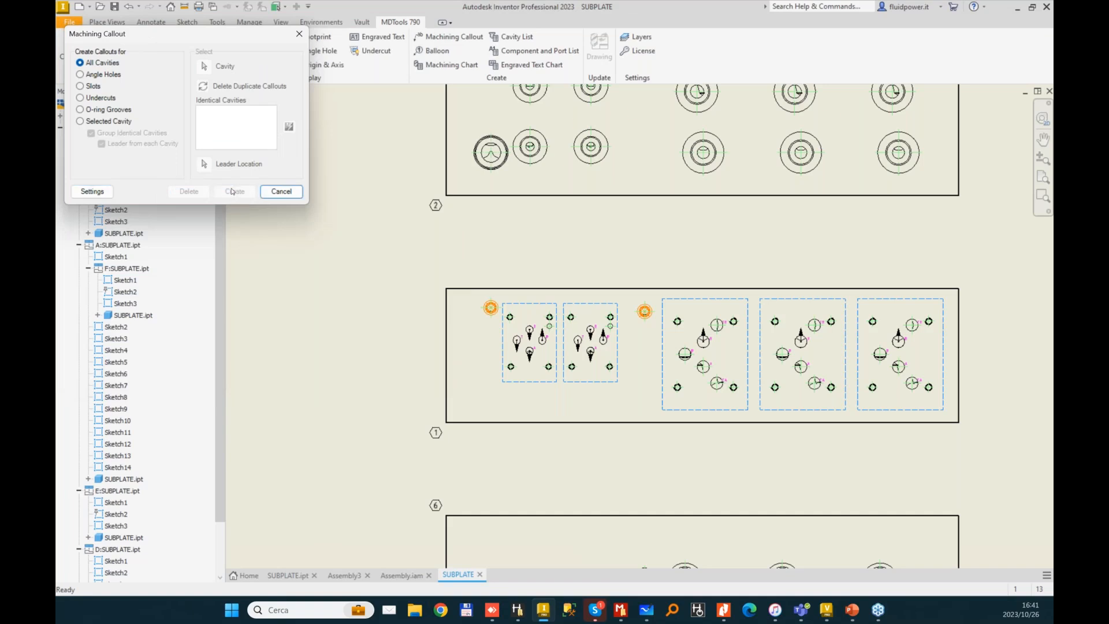
{"action": "left_click", "coordinate": [233, 191]}
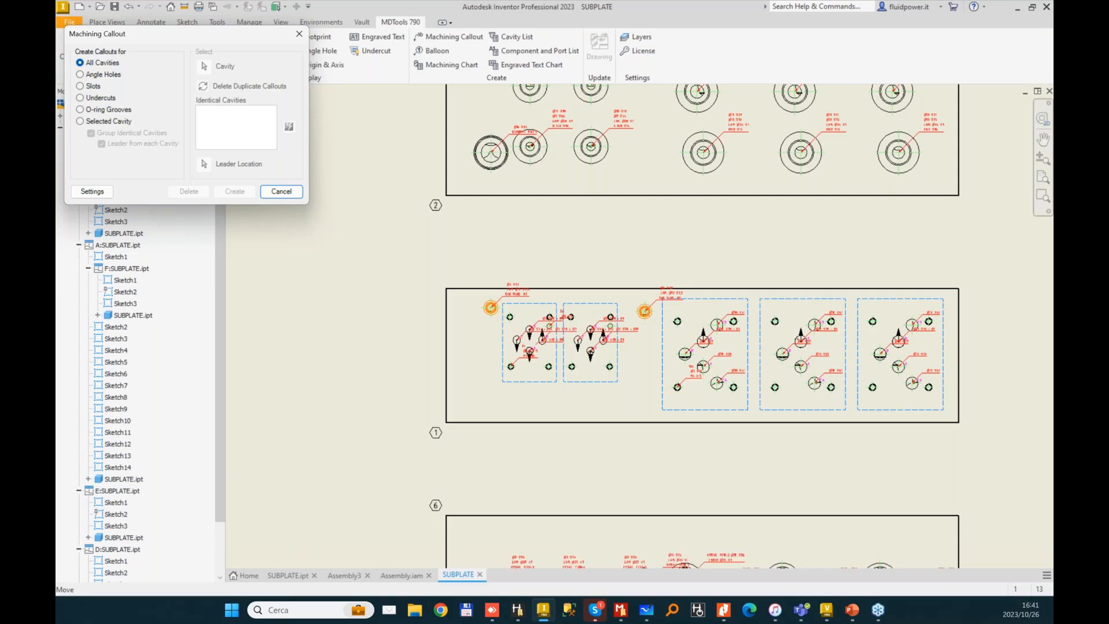
{"action": "key", "text": "Escape"}
- Examine the machining callouts of the cartridge cavities and plug ports on face 6
{"action": "middle_click_drag", "start_coordinate": [597, 382], "coordinate": [595, 318]}
{"action": "scroll", "coordinate": [594, 317], "scroll_direction": "down", "scroll_amount": 1}
{"action": "middle_click_drag", "start_coordinate": [565, 482], "coordinate": [595, 315]}
{"action": "scroll", "coordinate": [595, 314], "scroll_direction": "up", "scroll_amount": 3}
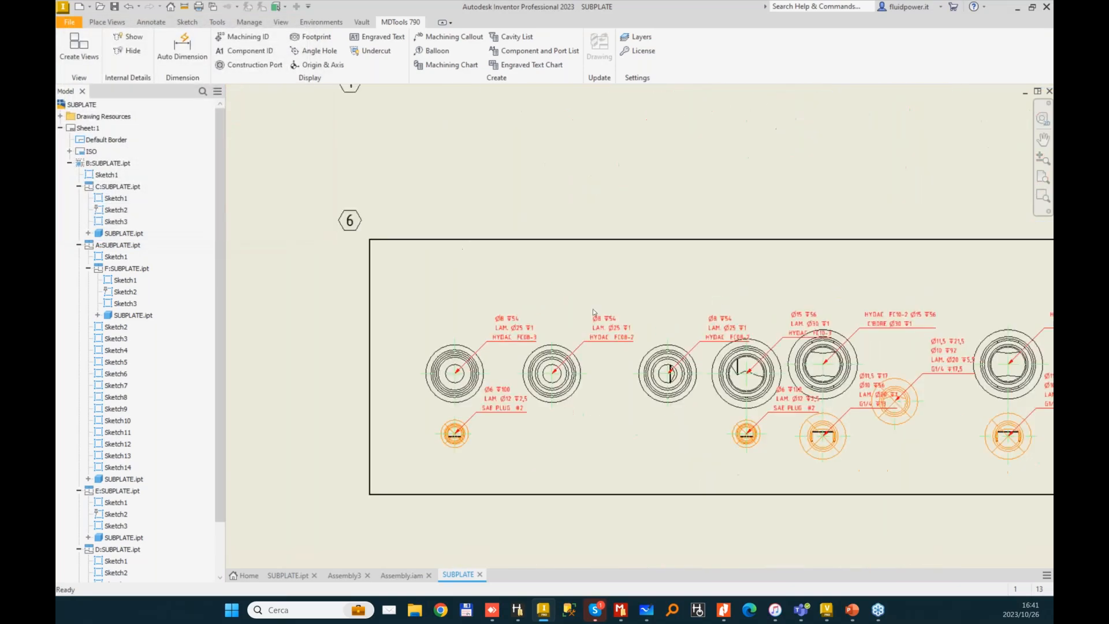
{"action": "scroll", "coordinate": [638, 338], "scroll_direction": "up", "scroll_amount": 3}
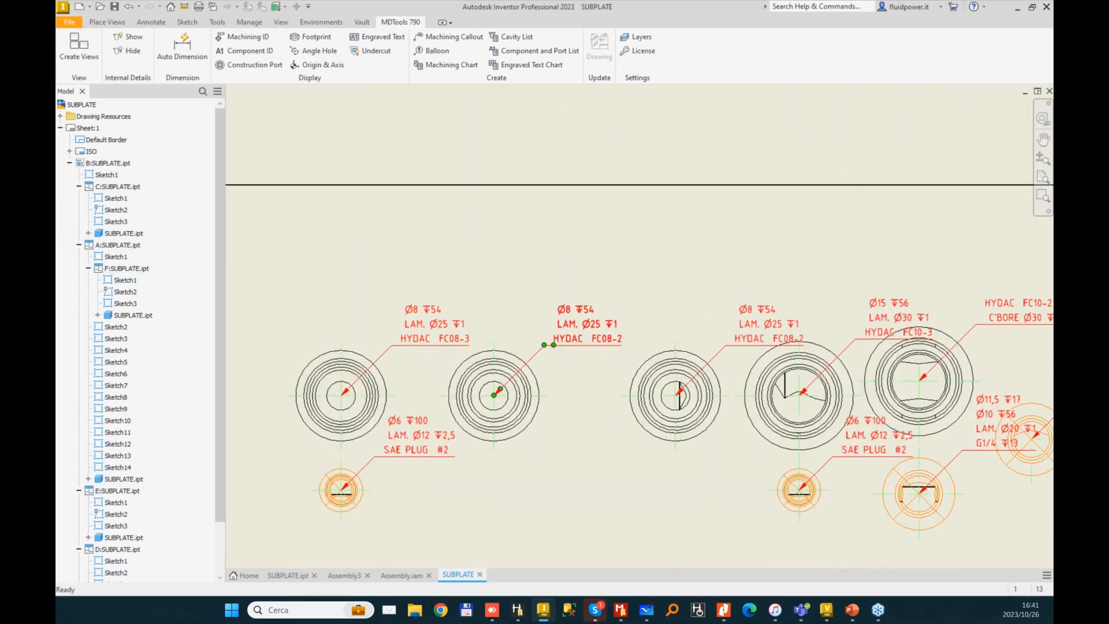
{"action": "scroll", "coordinate": [548, 346], "scroll_direction": "up", "scroll_amount": 1}
{"action": "scroll", "coordinate": [690, 326], "scroll_direction": "up", "scroll_amount": 2}
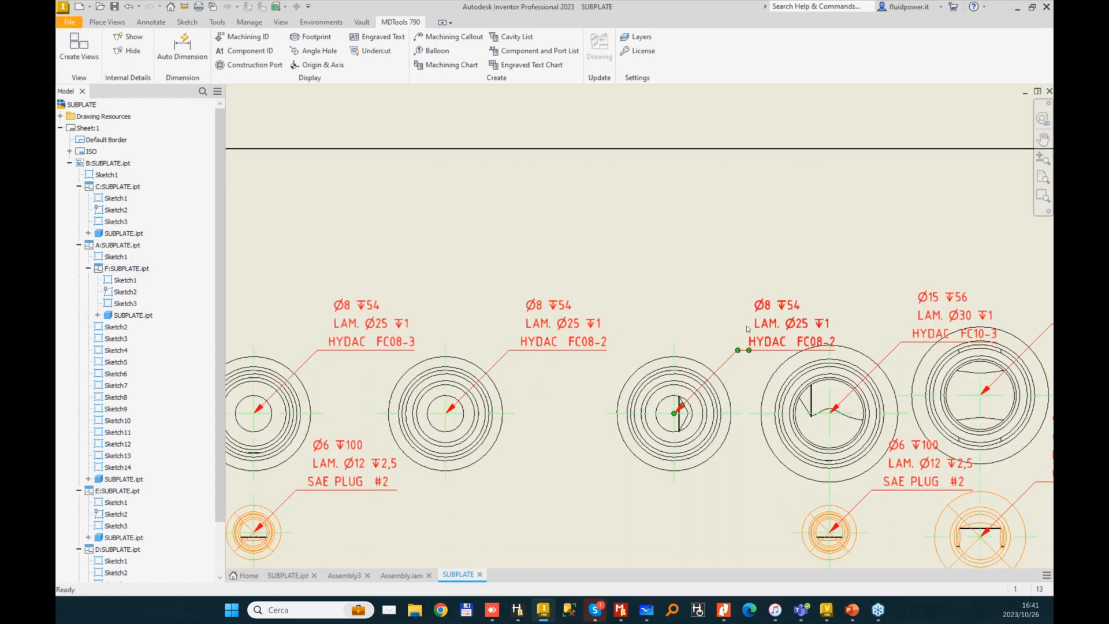
- Replace the duplicate HYDAC FC08-2 callouts on face 6 with one grouped callout above the view, with a leader from each cavity
{"action": "left_click", "coordinate": [448, 37]}
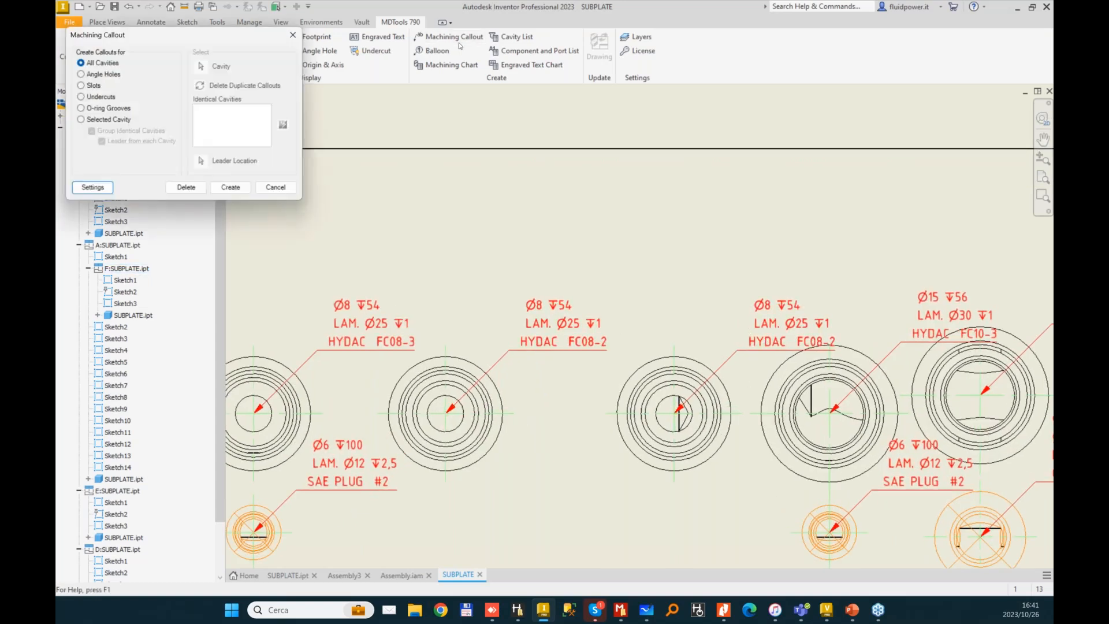
{"action": "left_click", "coordinate": [109, 121]}
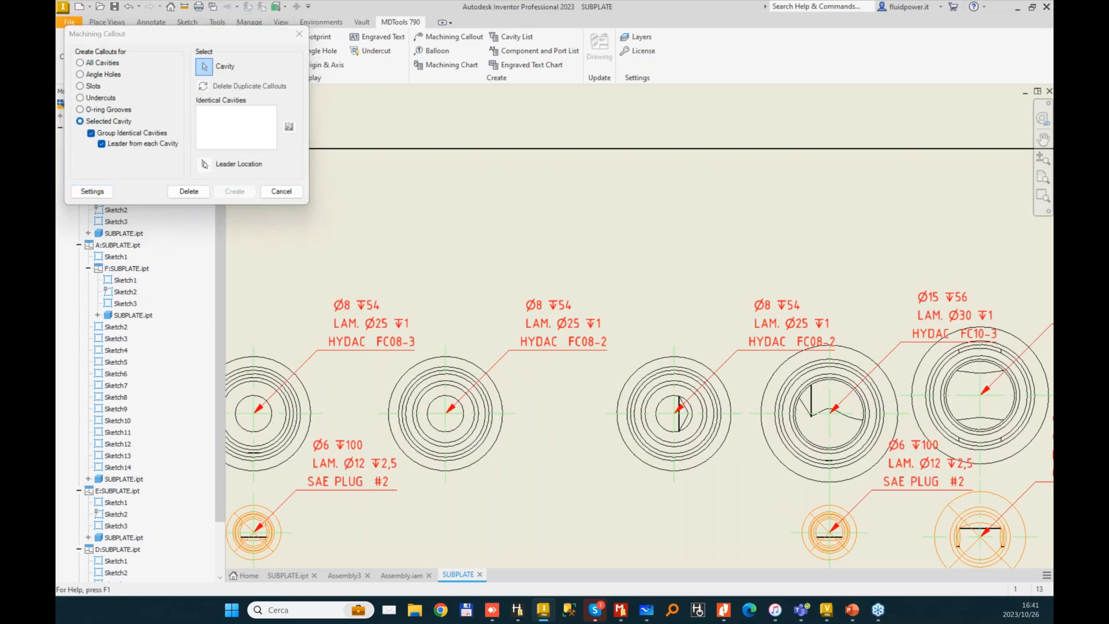
{"action": "left_click", "coordinate": [469, 363]}
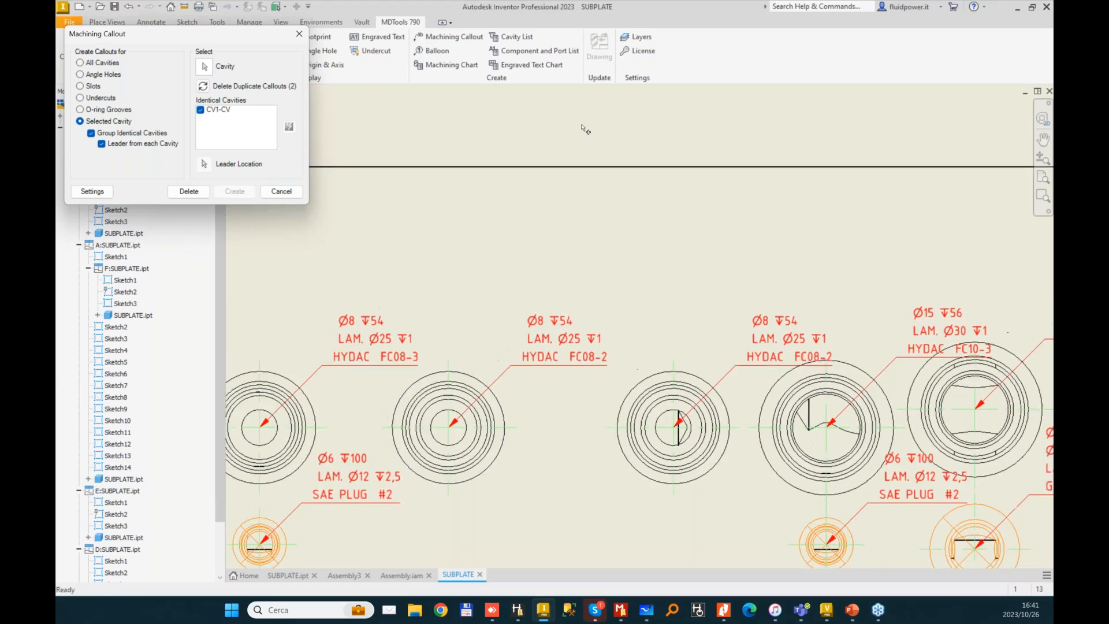
{"action": "left_click", "coordinate": [206, 87]}
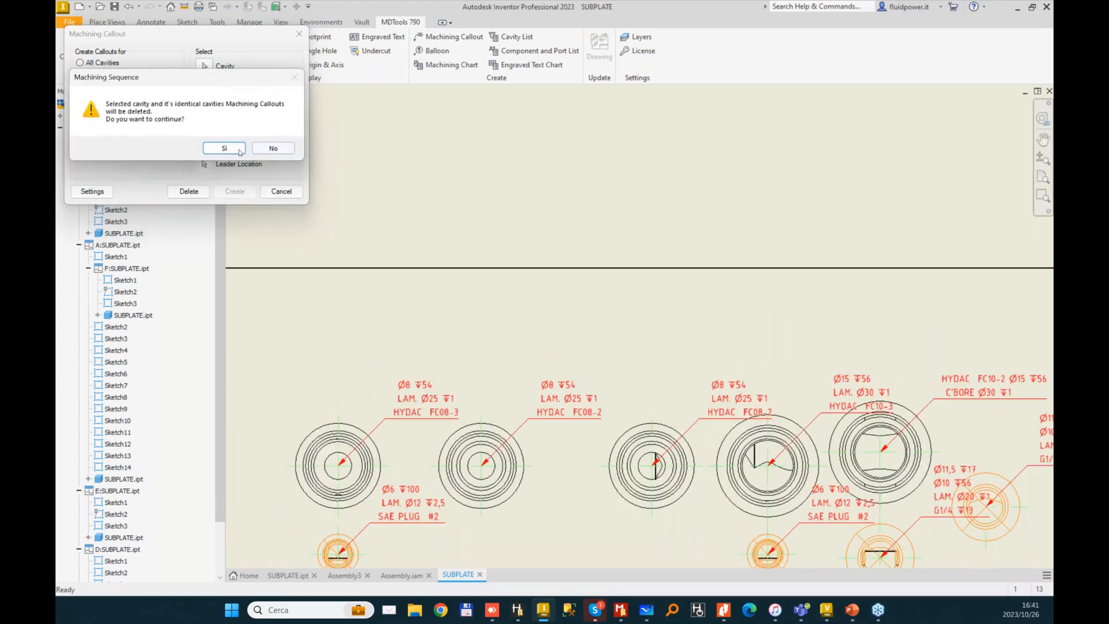
{"action": "left_click", "coordinate": [219, 148]}
{"action": "left_click", "coordinate": [574, 195]}
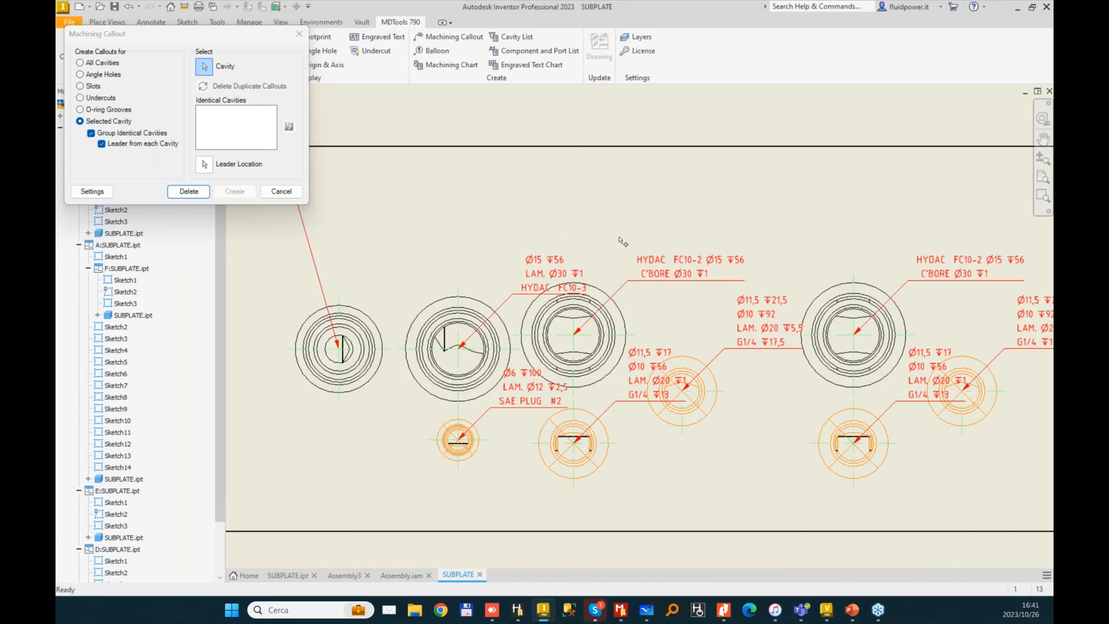
- Replace the duplicate HYDAC FC10-2 callouts with one grouped callout above face 6, with leaders to all three cavities
{"action": "left_click", "coordinate": [524, 291]}
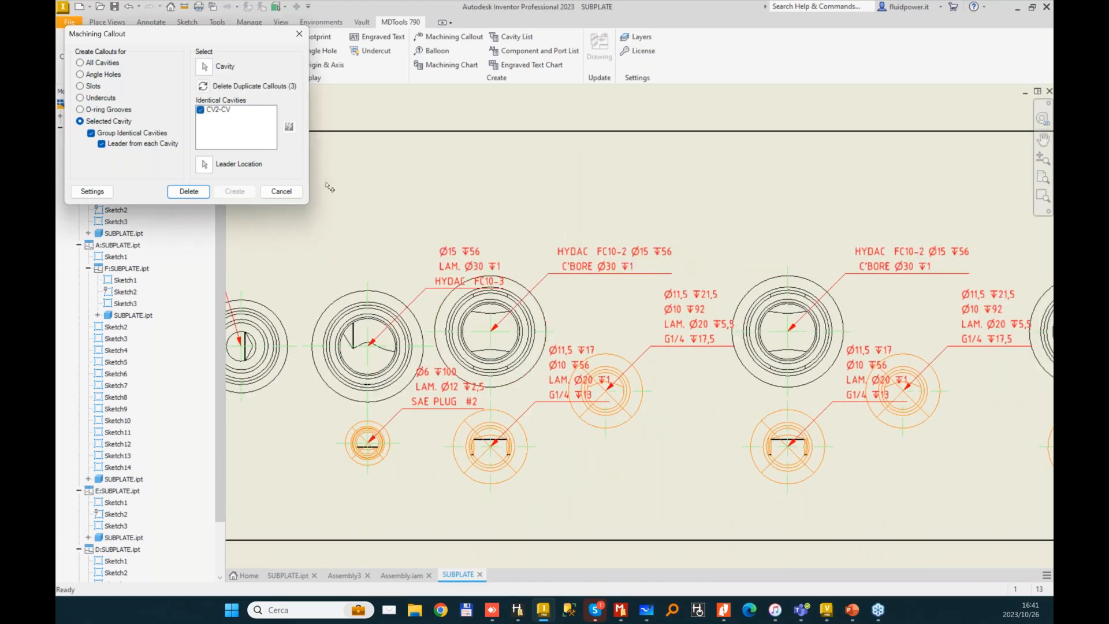
{"action": "left_click", "coordinate": [203, 87]}
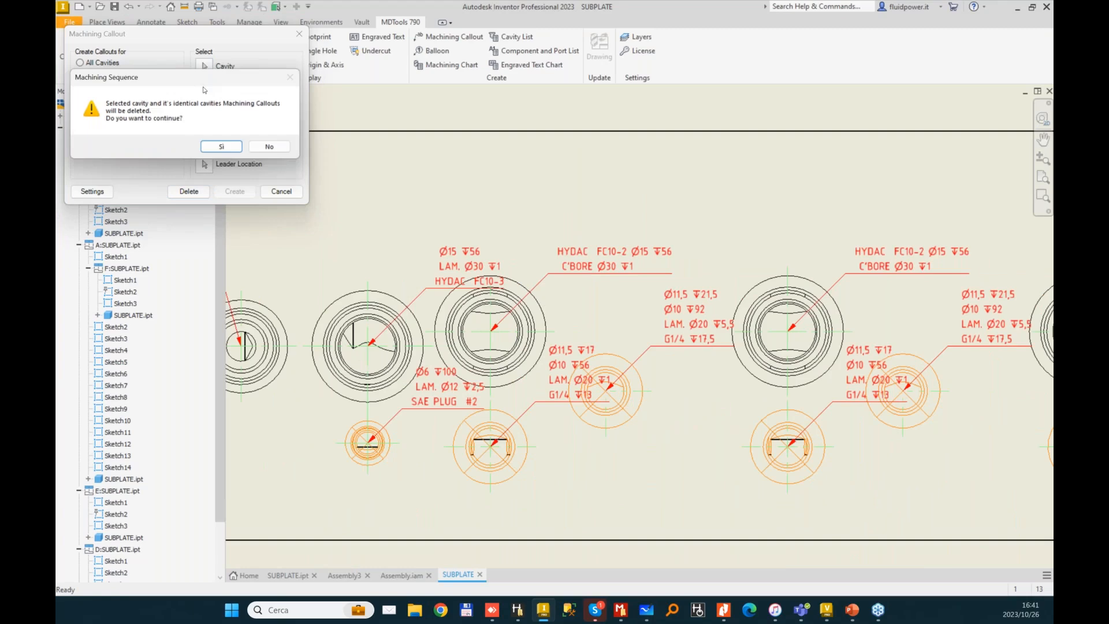
{"action": "left_click", "coordinate": [220, 145]}
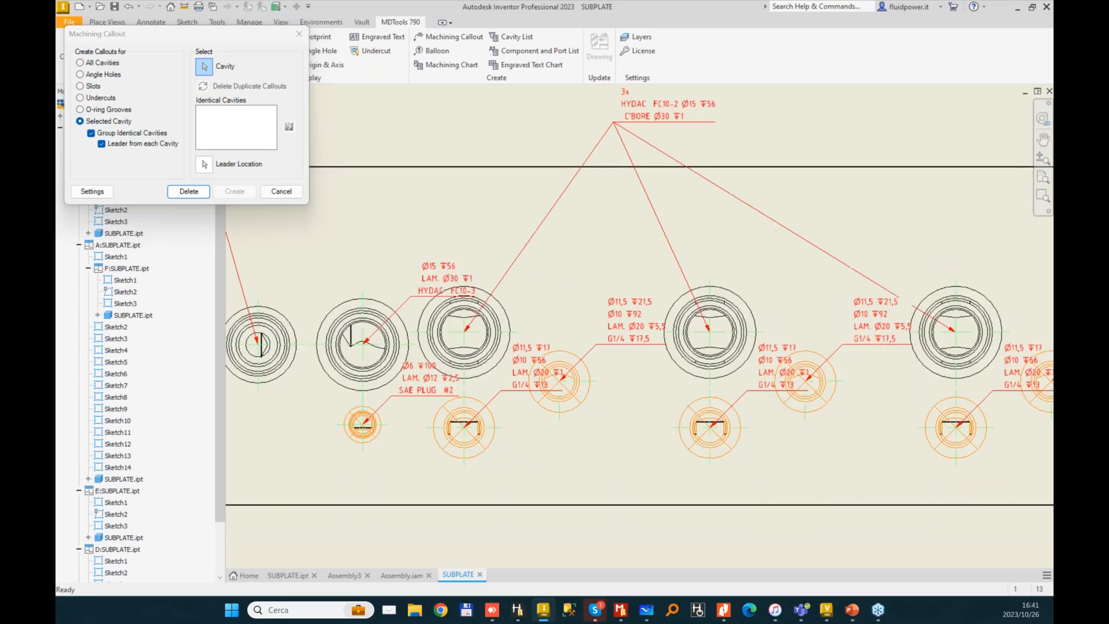
- Replace the duplicate callouts of the 56 mm deep G1/4 plug ports with one grouped callout below face 6, with a leader from each port
{"action": "left_click", "coordinate": [477, 456]}
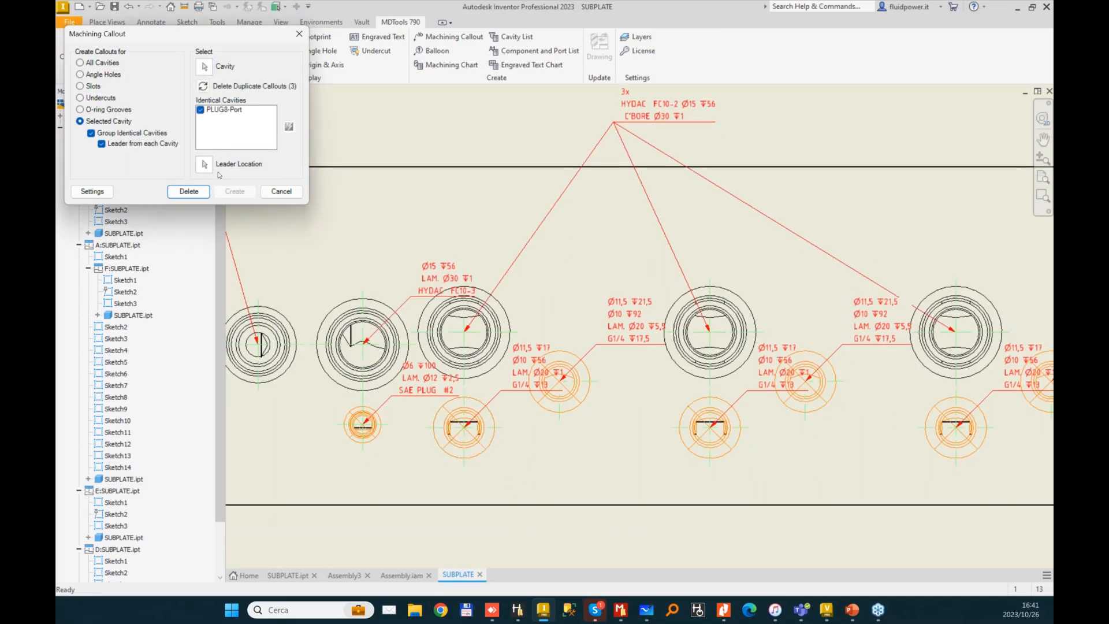
{"action": "left_click", "coordinate": [203, 86]}
{"action": "left_click", "coordinate": [222, 145]}
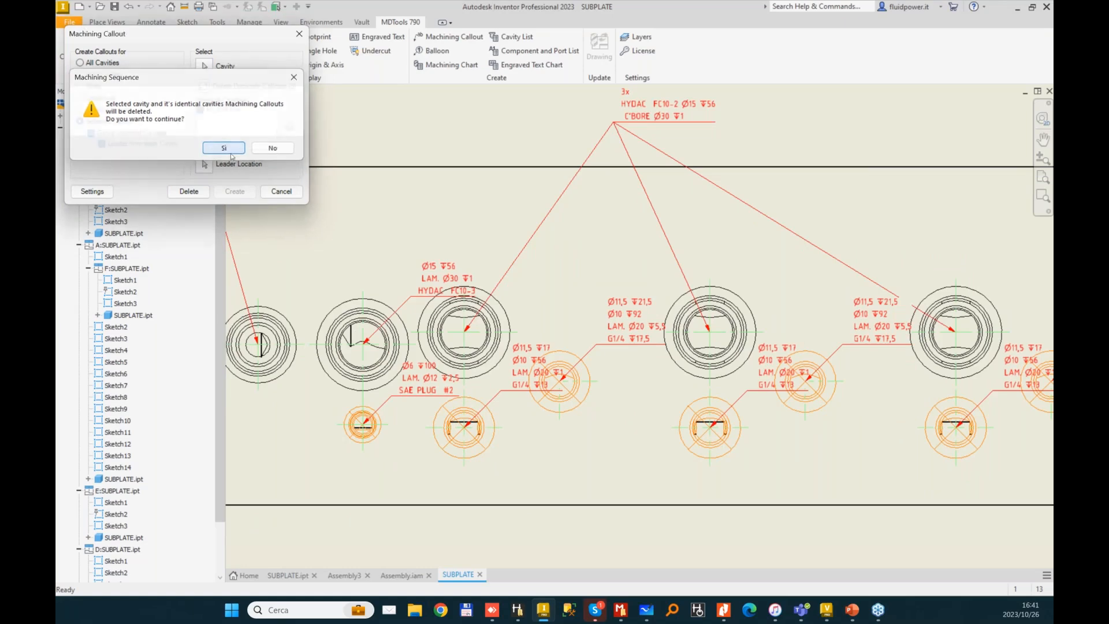
{"action": "scroll", "coordinate": [559, 363], "scroll_direction": "down", "scroll_amount": 3}
{"action": "left_click", "coordinate": [542, 363]}
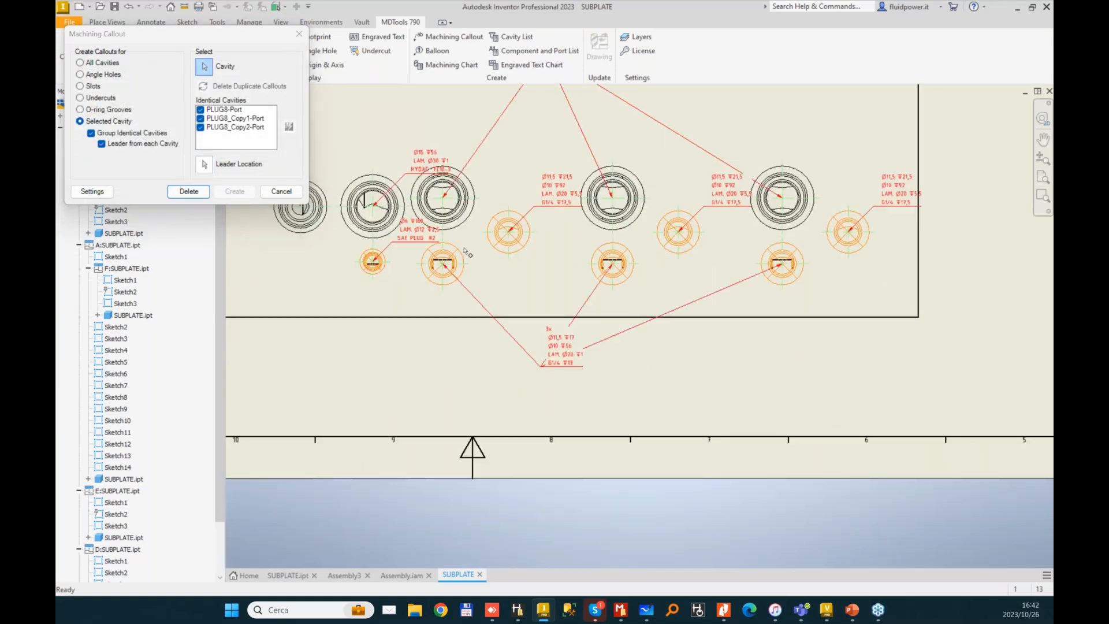
- Group the callouts of the three 92 mm deep G1/4 plug ports into one below face 6, with a leader from each port
{"action": "left_click", "coordinate": [530, 242]}
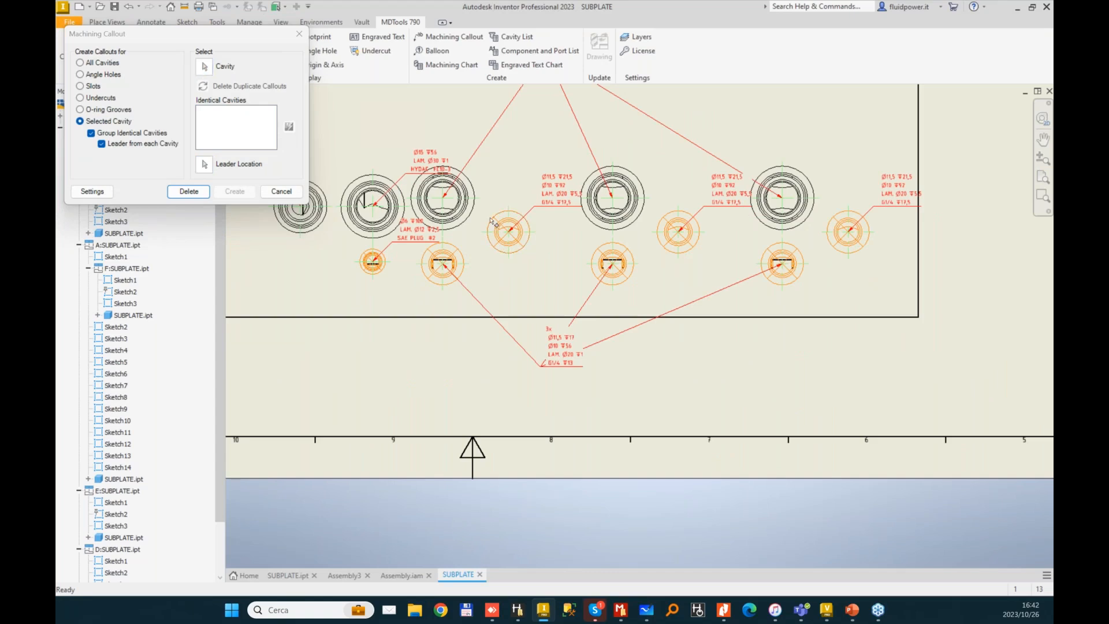
{"action": "left_click", "coordinate": [202, 86]}
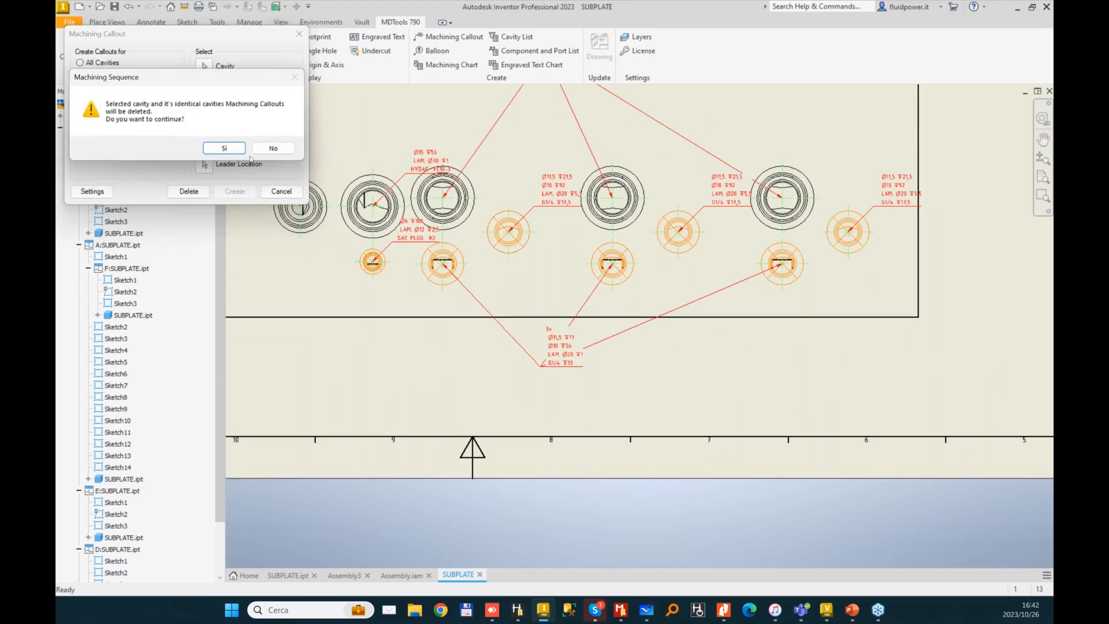
{"action": "left_click", "coordinate": [222, 147]}
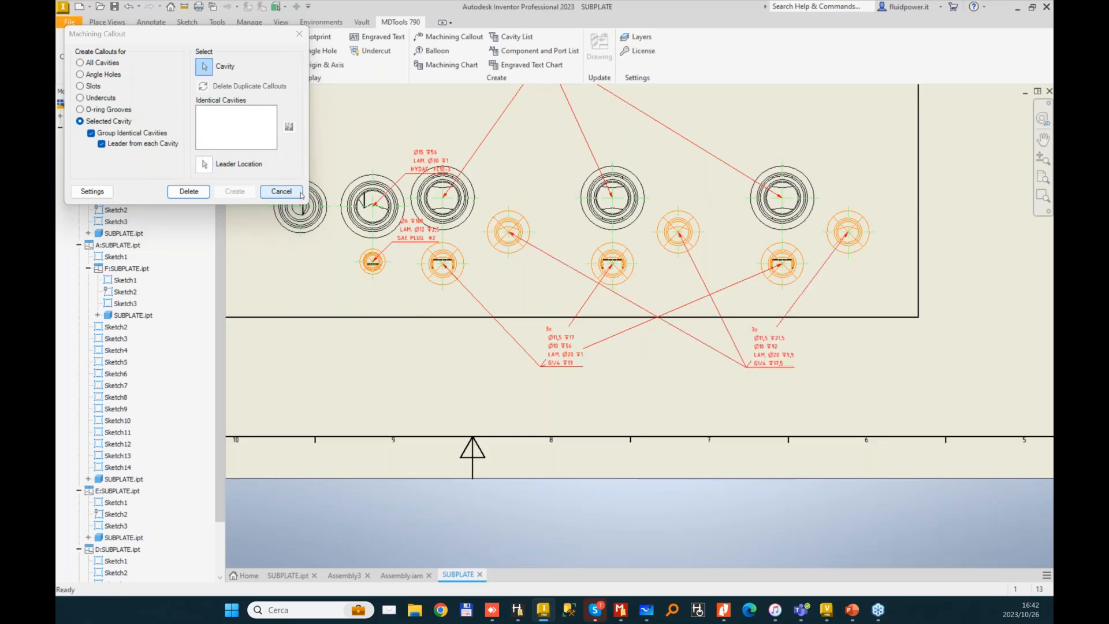
{"action": "left_click", "coordinate": [281, 191]}
- Move the single SAE PLUG #2, FC10-3 and FC08-3 callouts outside face 6's outline and space out the two grouped G1/4 callouts below it
{"action": "left_click_drag", "start_coordinate": [392, 242], "coordinate": [339, 361]}
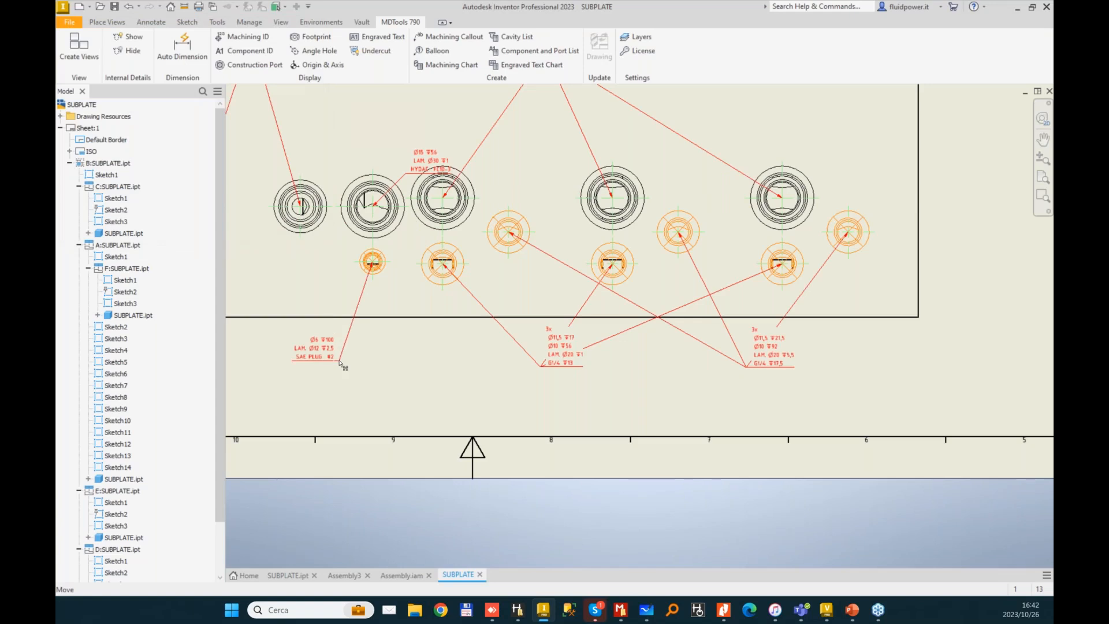
{"action": "scroll", "coordinate": [340, 364], "scroll_direction": "down", "scroll_amount": 1}
{"action": "left_click_drag", "start_coordinate": [508, 247], "coordinate": [508, 146]}
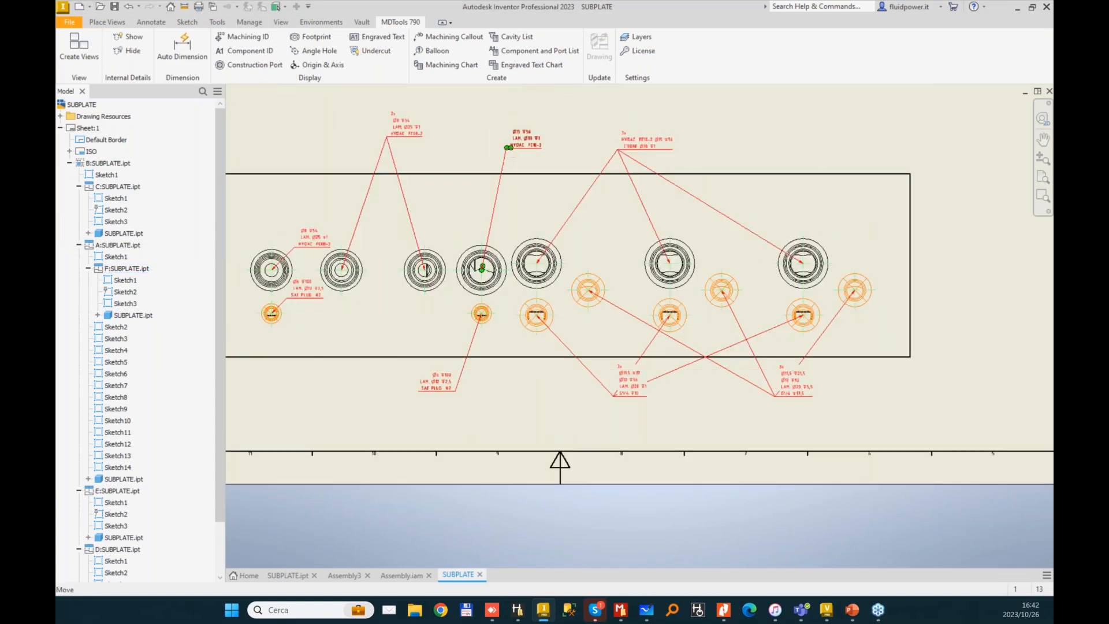
{"action": "middle_click_drag", "start_coordinate": [554, 208], "coordinate": [588, 208]}
{"action": "left_click_drag", "start_coordinate": [810, 397], "coordinate": [868, 401]}
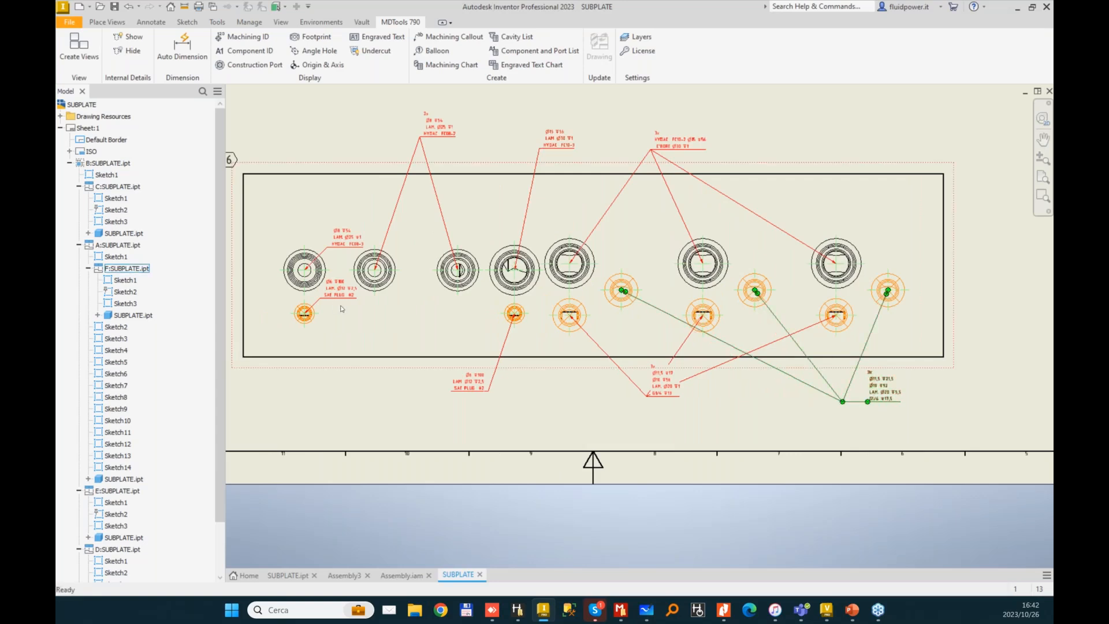
{"action": "left_click_drag", "start_coordinate": [654, 402], "coordinate": [732, 410]}
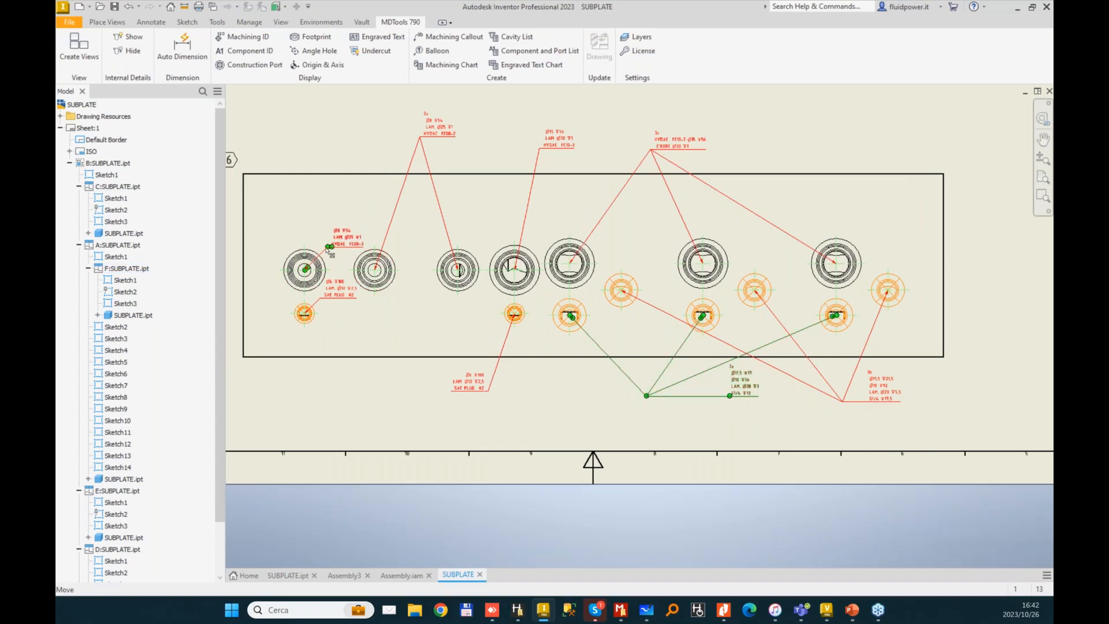
{"action": "left_click_drag", "start_coordinate": [333, 247], "coordinate": [271, 129]}
{"action": "left_click_drag", "start_coordinate": [321, 298], "coordinate": [226, 264]}
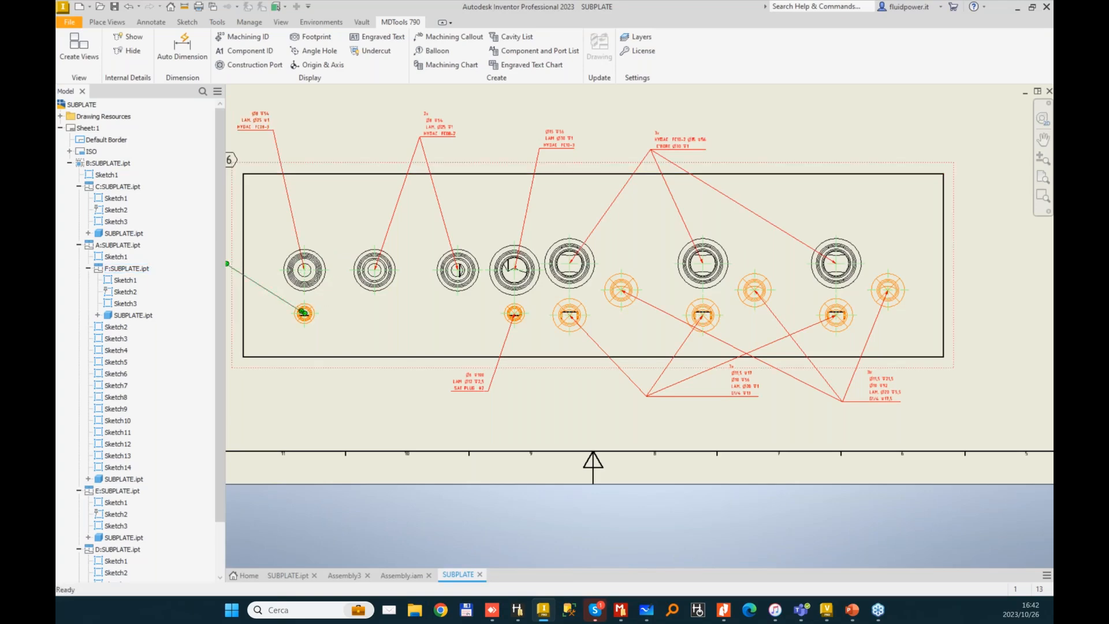
- Add automatic ordinate dimensions to the subplate's drawing views
{"action": "scroll", "coordinate": [867, 381], "scroll_direction": "down", "scroll_amount": 2}
{"action": "scroll", "coordinate": [348, 257], "scroll_direction": "up", "scroll_amount": 3}
{"action": "left_click", "coordinate": [182, 47]}
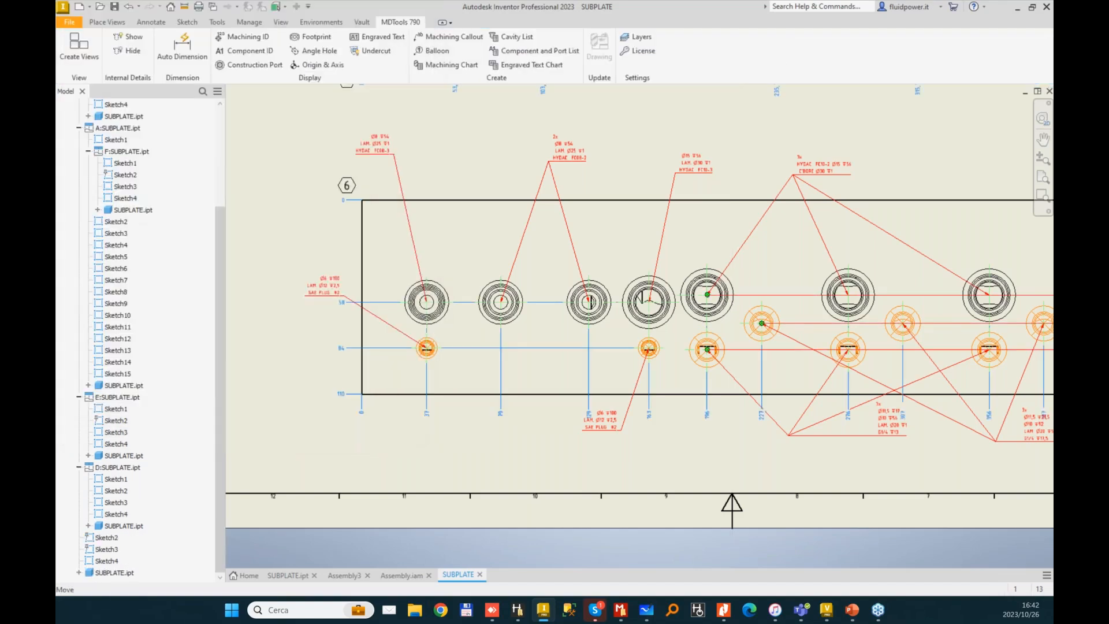
- Reposition the grouped HYDAC FC08-2 callout slightly closer to face 6's upper edge
{"action": "scroll", "coordinate": [548, 166], "scroll_direction": "down", "scroll_amount": 4}
{"action": "scroll", "coordinate": [548, 166], "scroll_direction": "up", "scroll_amount": 9}
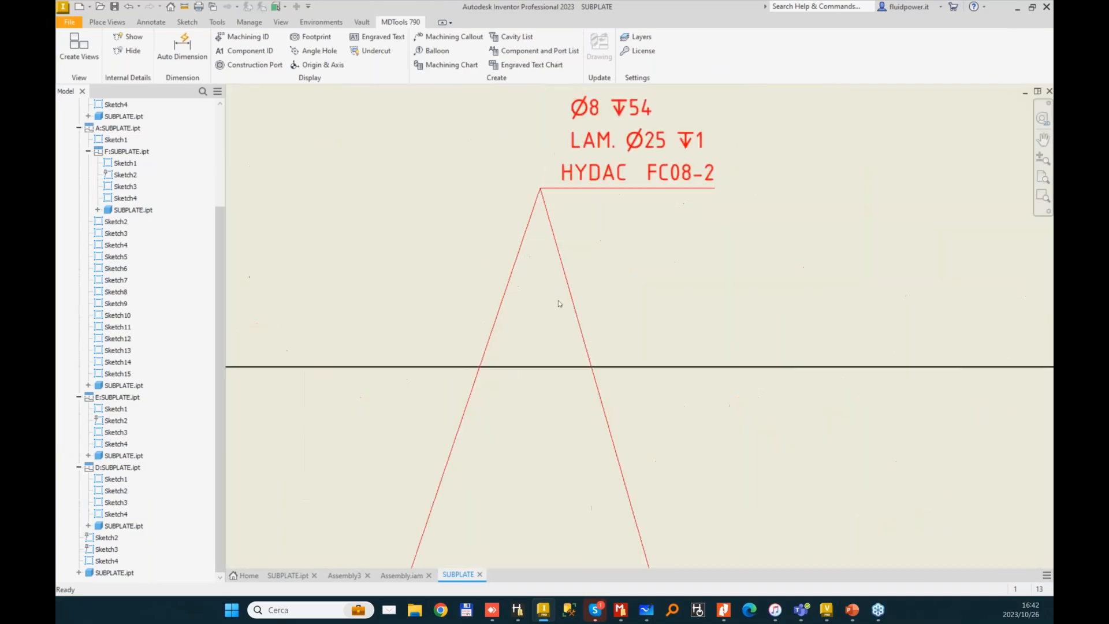
{"action": "scroll", "coordinate": [541, 251], "scroll_direction": "down", "scroll_amount": 4}
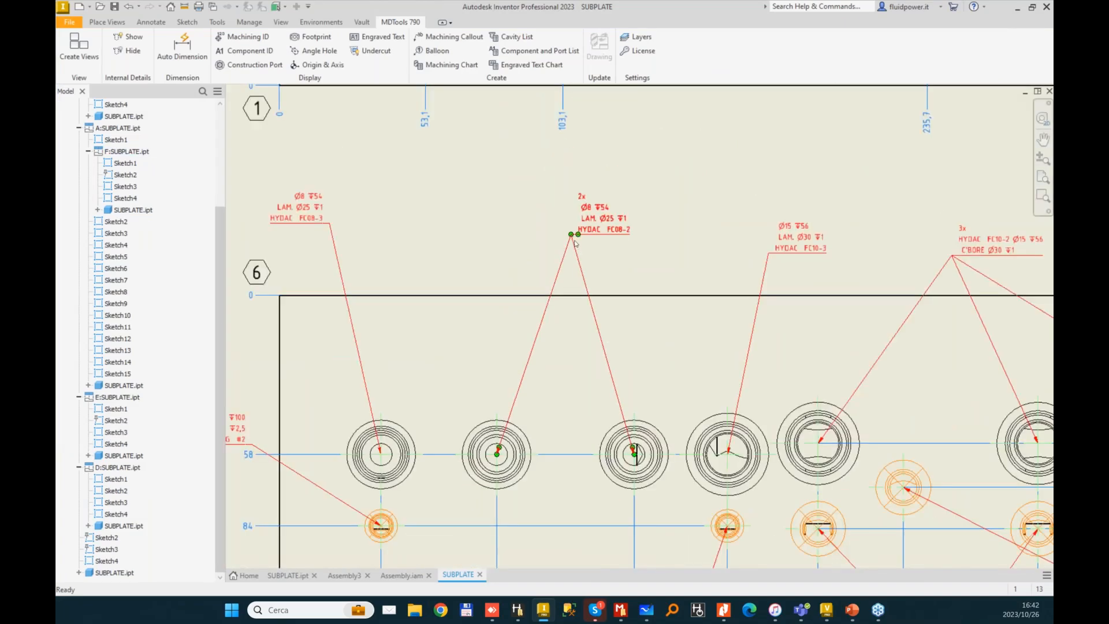
{"action": "left_click_drag", "start_coordinate": [582, 250], "coordinate": [598, 271]}
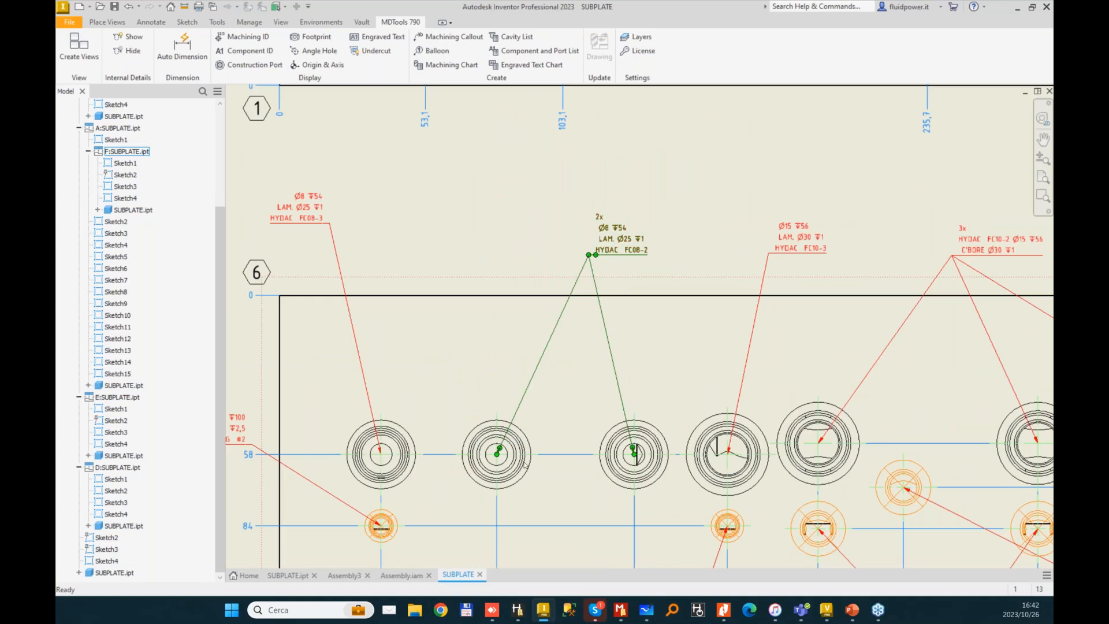
- Move the SAE PLUG #2 callout of the plug port at 37 mm outside face 1's upper-left corner
{"action": "scroll", "coordinate": [690, 164], "scroll_direction": "down", "scroll_amount": 2}
{"action": "middle_click_drag", "start_coordinate": [690, 164], "coordinate": [613, 514]}
{"action": "scroll", "coordinate": [520, 263], "scroll_direction": "up", "scroll_amount": 2}
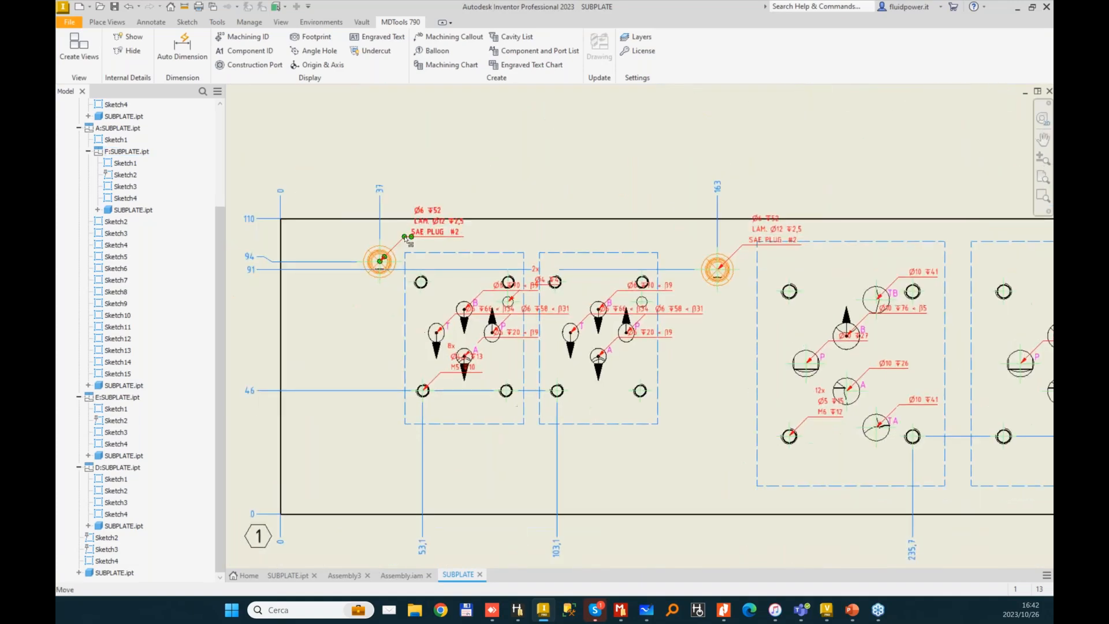
{"action": "left_click_drag", "start_coordinate": [404, 238], "coordinate": [331, 166]}
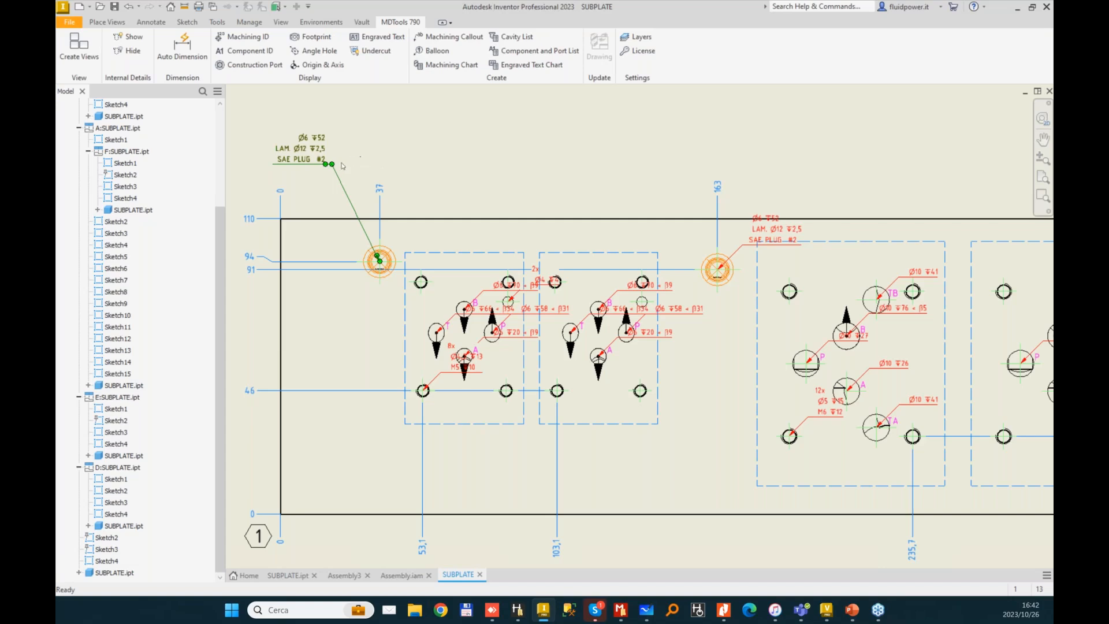
- Replace the duplicate SAE PLUG #2 callouts on face 1 with one grouped callout outside its upper-left corner, without a leader from each cavity
{"action": "left_click", "coordinate": [448, 37]}
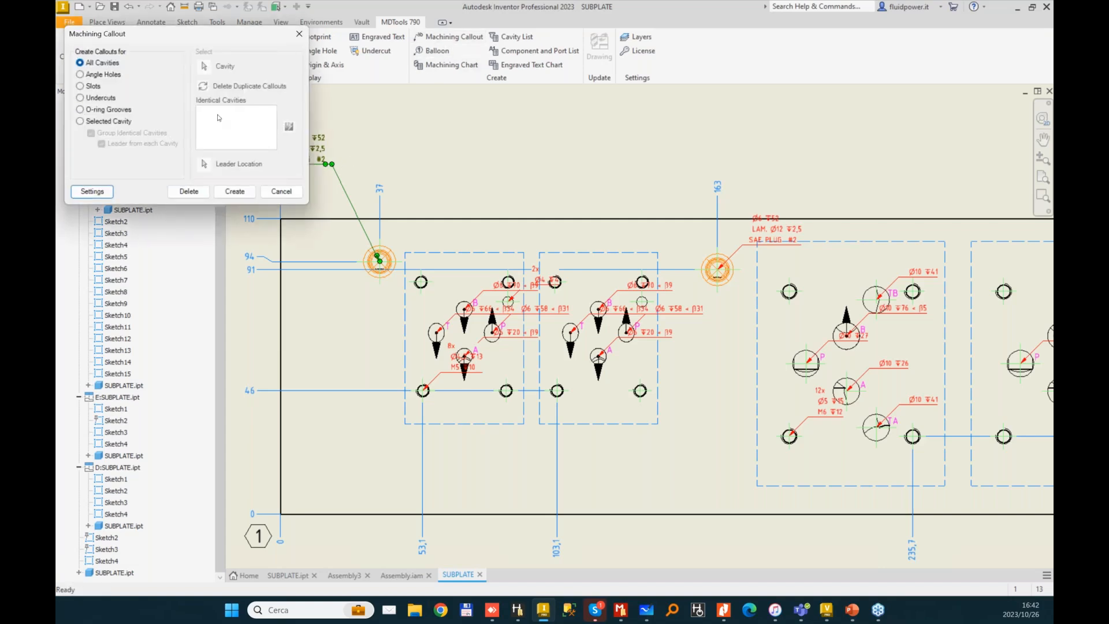
{"action": "left_click", "coordinate": [96, 122]}
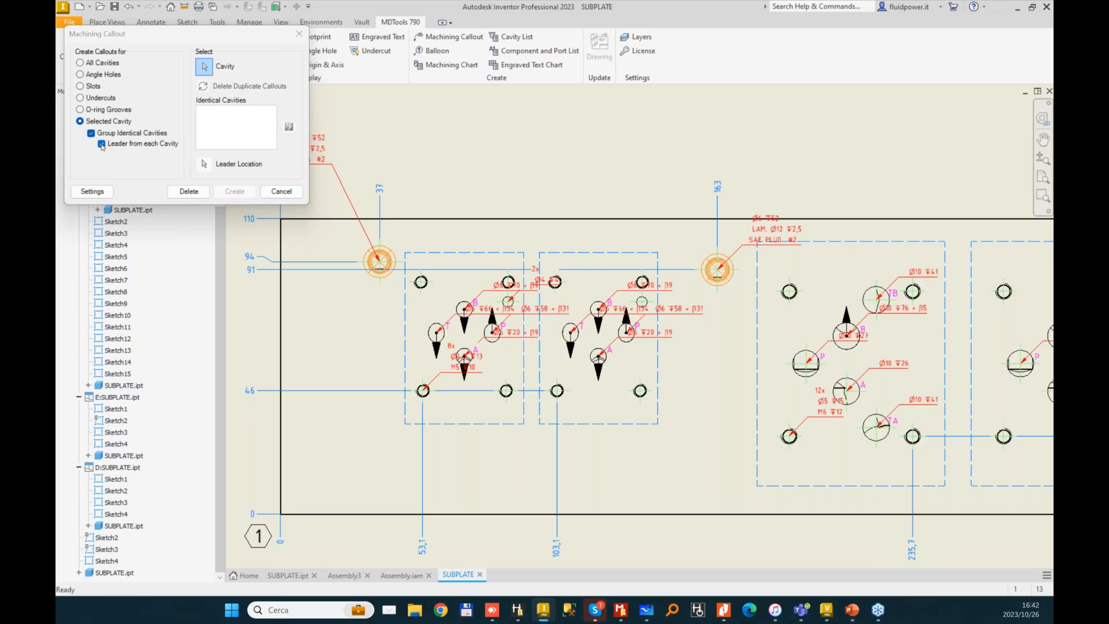
{"action": "left_click", "coordinate": [102, 144]}
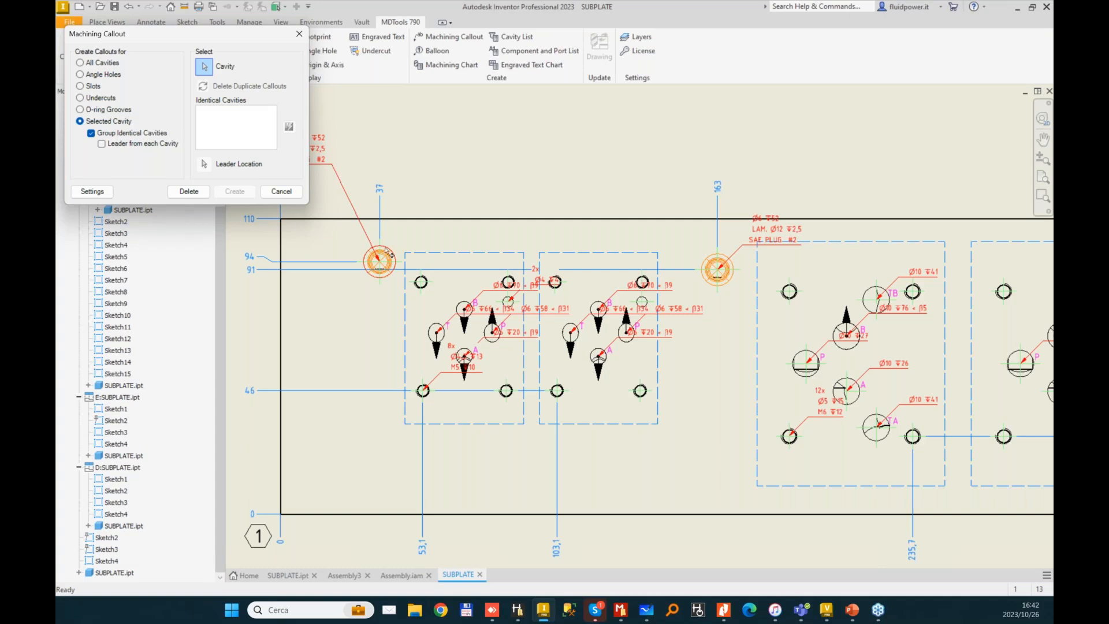
{"action": "left_click", "coordinate": [386, 251]}
{"action": "left_click", "coordinate": [204, 86]}
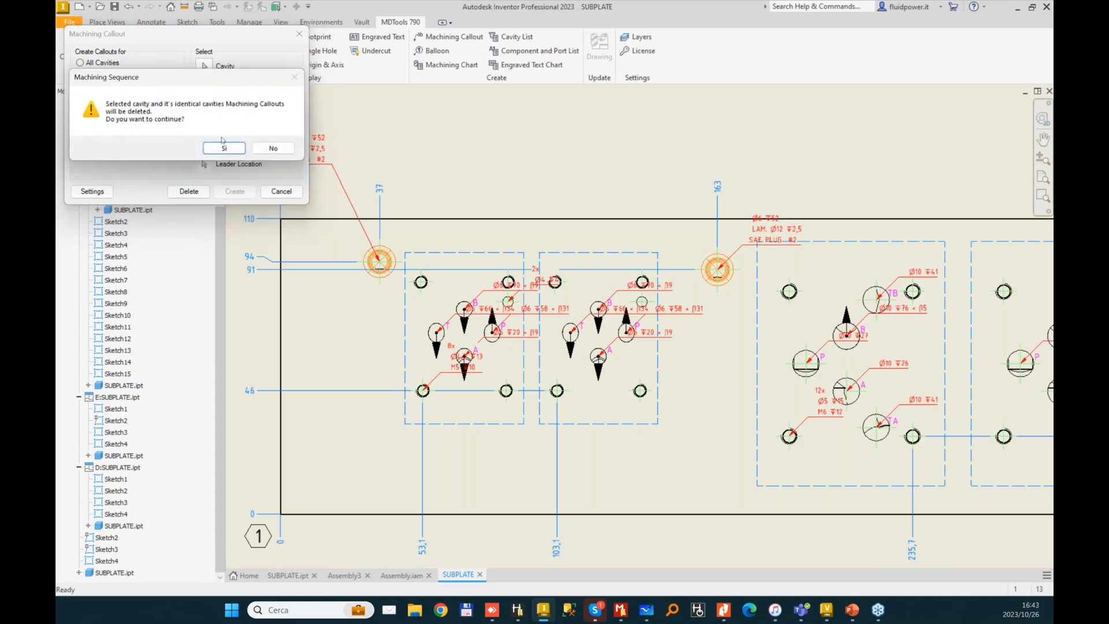
{"action": "left_click", "coordinate": [223, 147]}
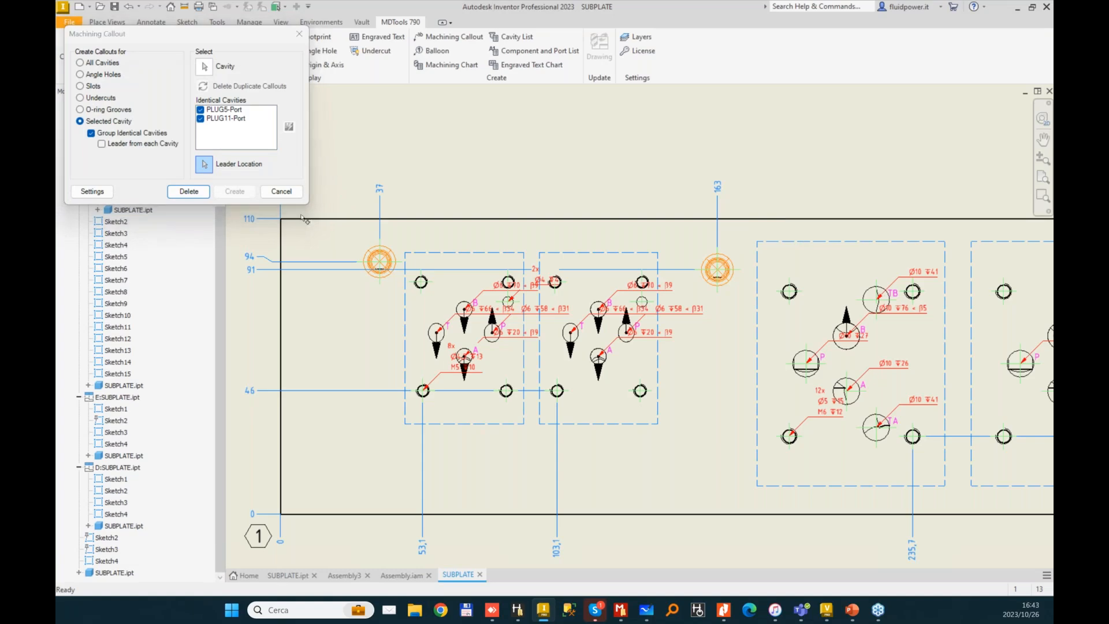
{"action": "left_click", "coordinate": [322, 192]}
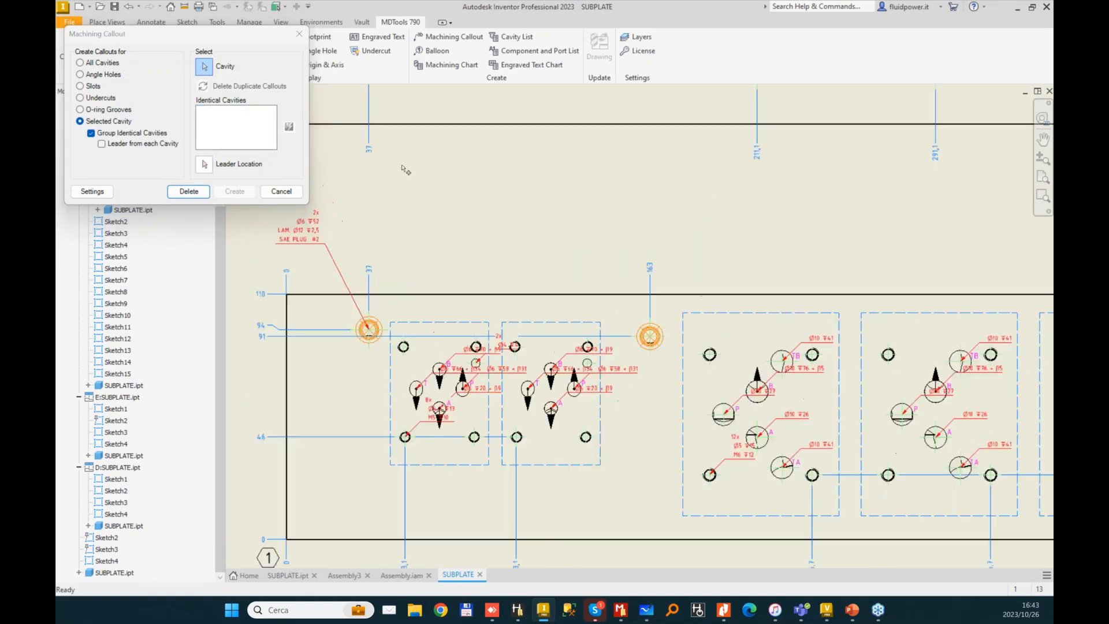
{"action": "scroll", "coordinate": [403, 173], "scroll_direction": "down", "scroll_amount": 2}
{"action": "scroll", "coordinate": [623, 151], "scroll_direction": "up", "scroll_amount": 5}
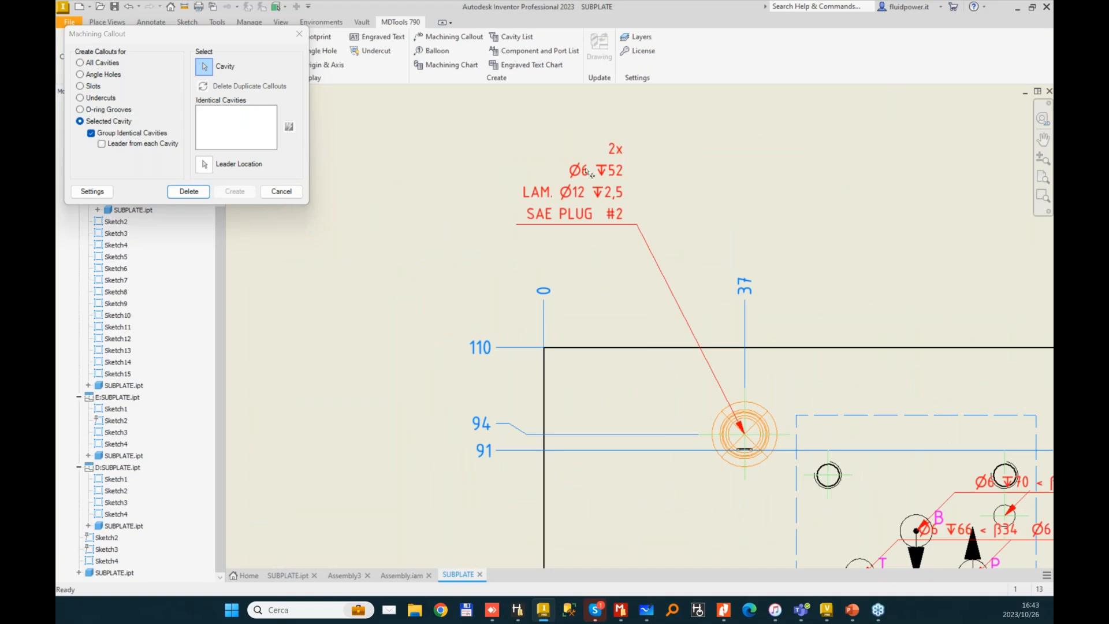
{"action": "middle_click_drag", "start_coordinate": [595, 257], "coordinate": [525, 207]}
{"action": "scroll", "coordinate": [525, 208], "scroll_direction": "down", "scroll_amount": 3}
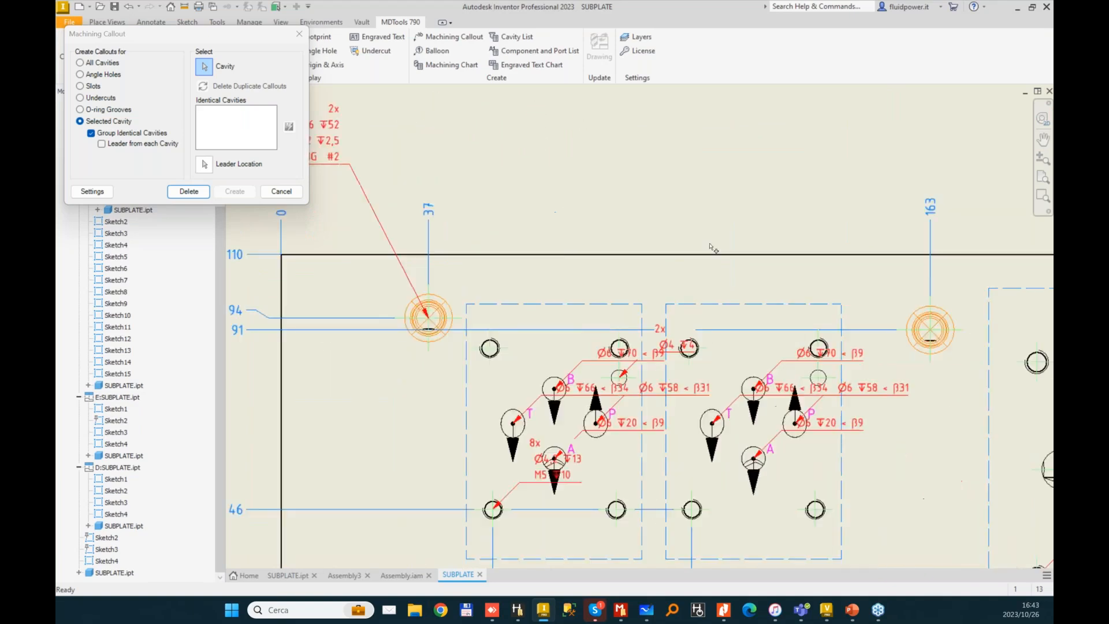
{"action": "scroll", "coordinate": [763, 321], "scroll_direction": "down", "scroll_amount": 2}
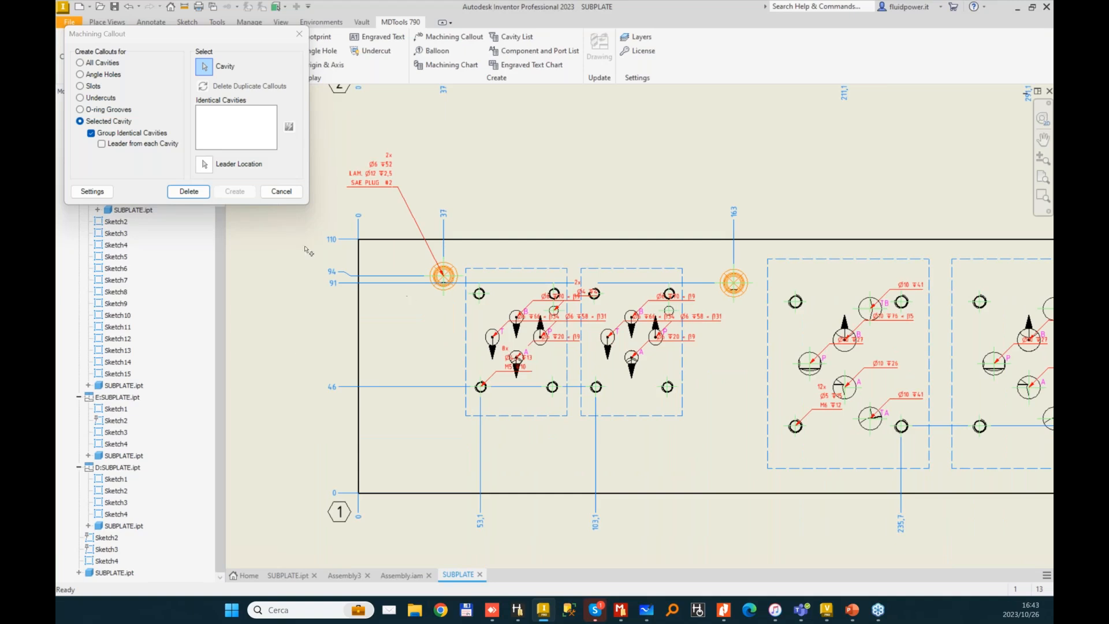
{"action": "left_click", "coordinate": [281, 191]}
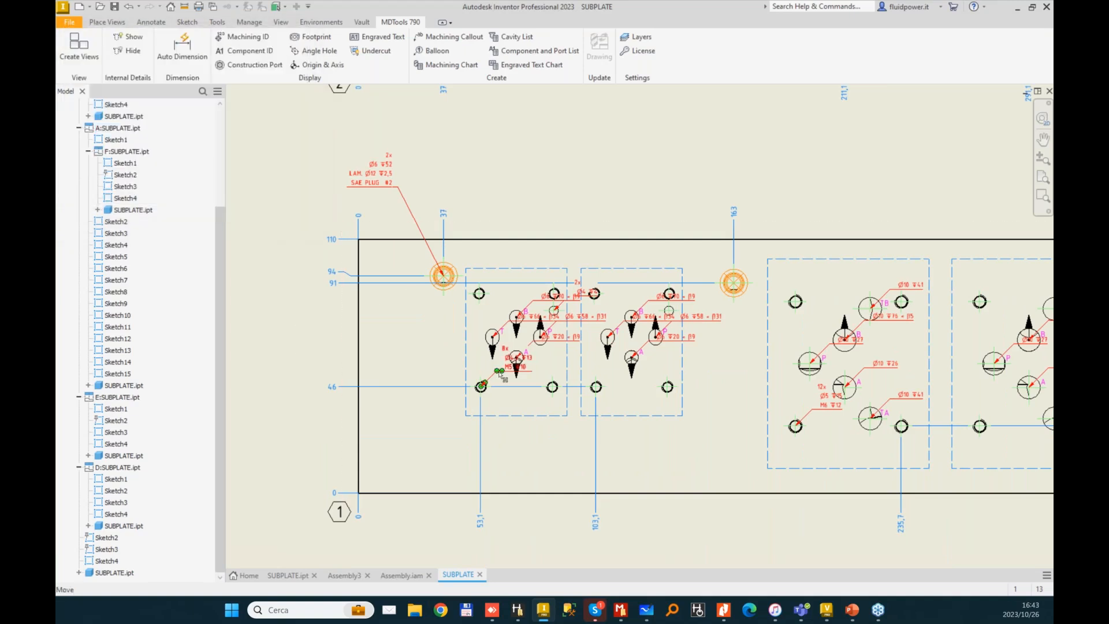
- Move the first small footprint's callouts outside face 1: M5, A, T and P beyond the left edge, Ø4 and B above the upper edge
{"action": "left_click_drag", "start_coordinate": [500, 372], "coordinate": [309, 348]}
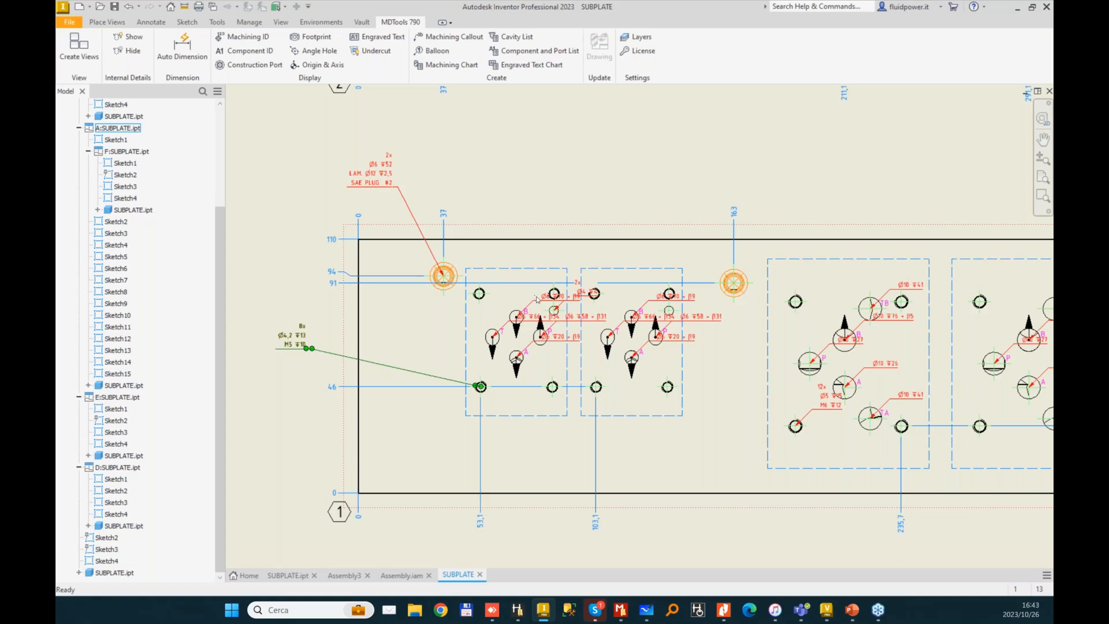
{"action": "left_click_drag", "start_coordinate": [577, 291], "coordinate": [578, 194]}
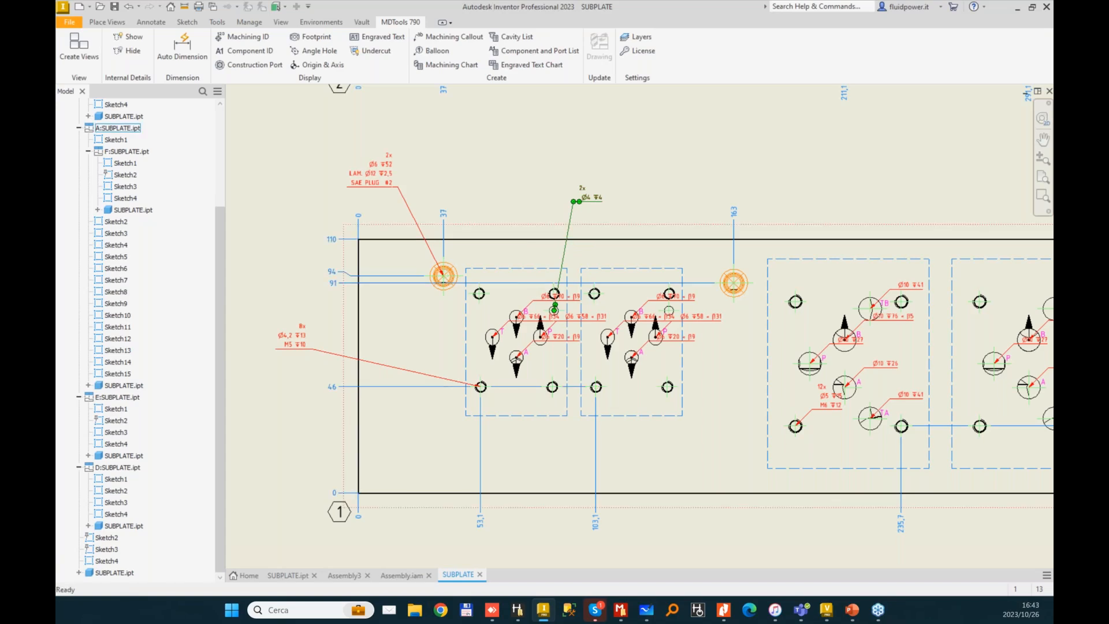
{"action": "left_click_drag", "start_coordinate": [549, 296], "coordinate": [550, 165]}
{"action": "left_click_drag", "start_coordinate": [515, 320], "coordinate": [301, 303]}
{"action": "left_click_drag", "start_coordinate": [554, 336], "coordinate": [311, 321]}
{"action": "left_click_drag", "start_coordinate": [584, 316], "coordinate": [312, 281]}
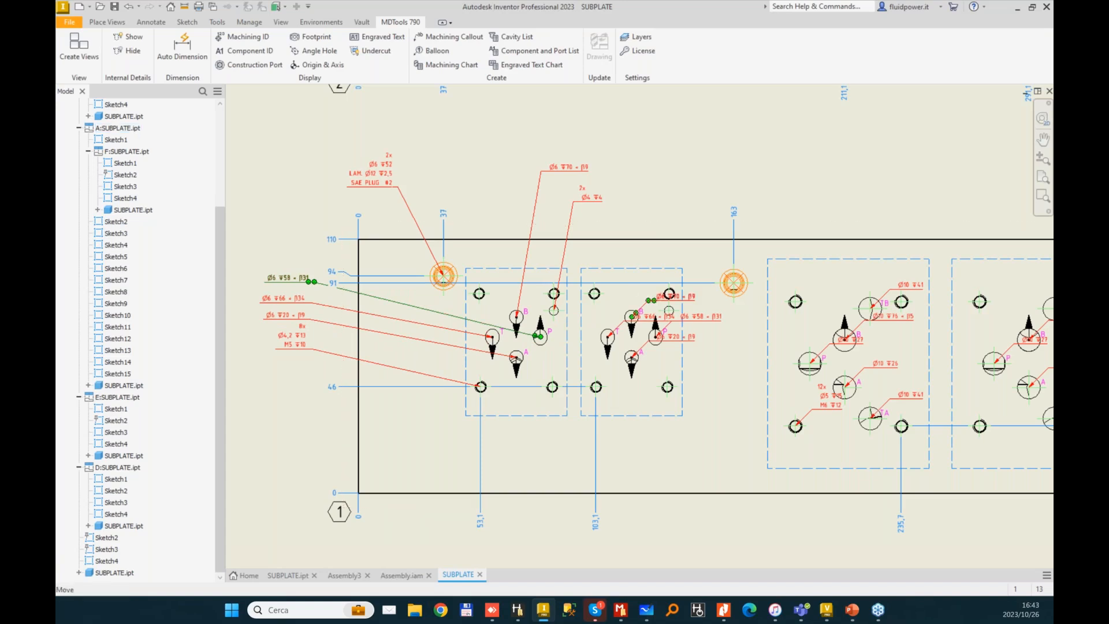
- Move the second small footprint's callouts outside face 1, with port B above the upper edge and ports T and A below the lower edge
{"action": "left_click_drag", "start_coordinate": [655, 296], "coordinate": [654, 190]}
{"action": "left_click_drag", "start_coordinate": [632, 315], "coordinate": [551, 545]}
{"action": "left_click_drag", "start_coordinate": [653, 342], "coordinate": [663, 522]}
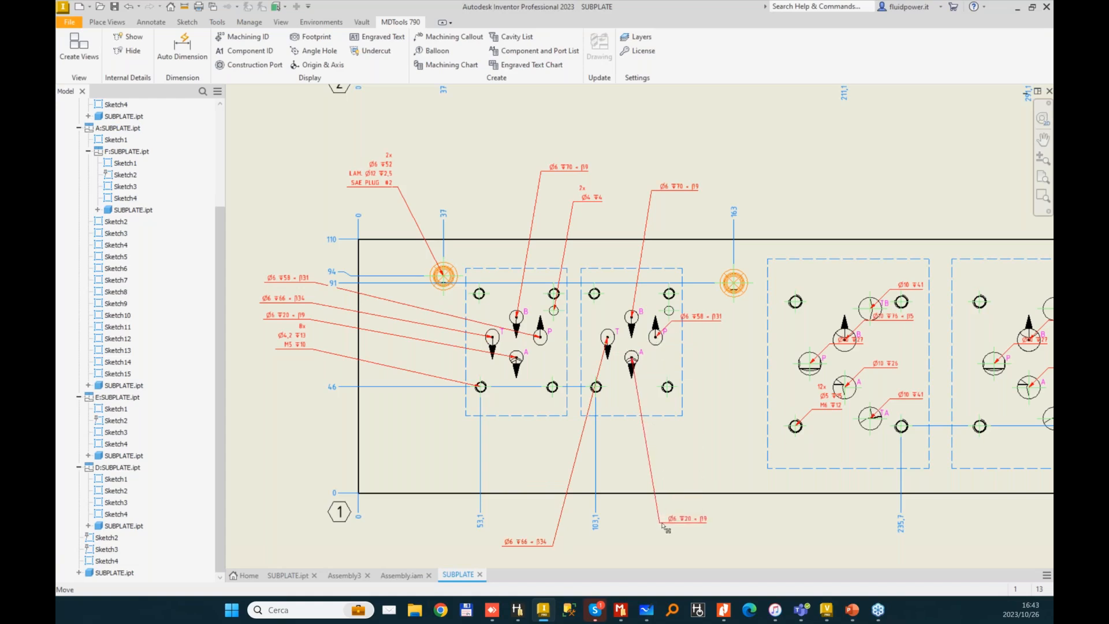
- Replace the duplicate Ø6 depth 58 P-port callouts on face 1 with one grouped callout beyond its left edge, without a leader from each cavity
{"action": "left_click", "coordinate": [444, 38]}
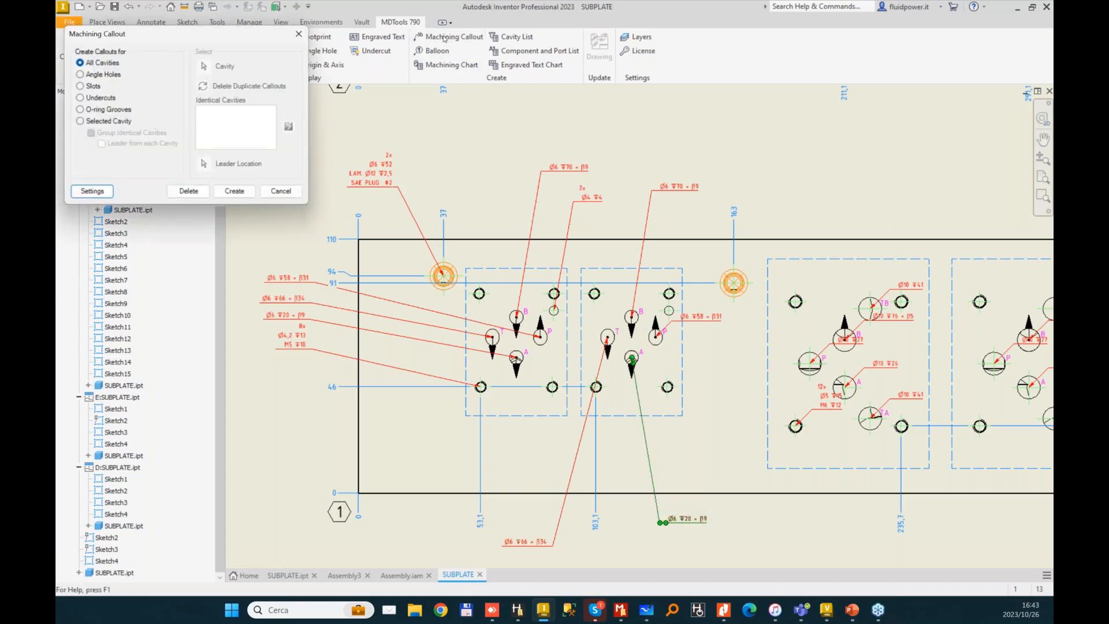
{"action": "left_click", "coordinate": [97, 122]}
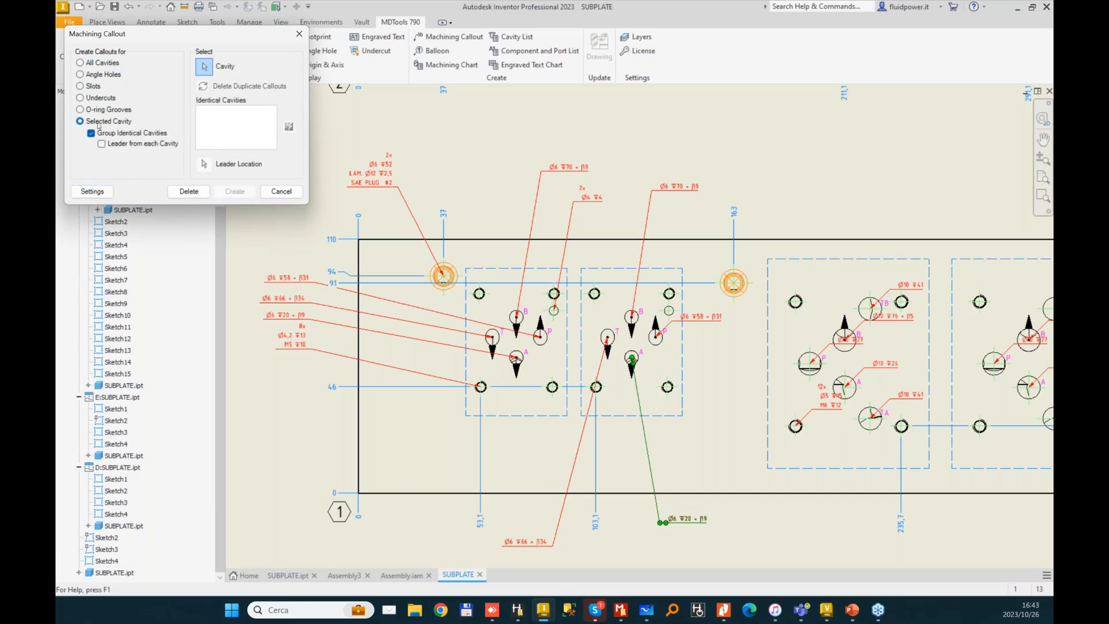
{"action": "left_click", "coordinate": [548, 344]}
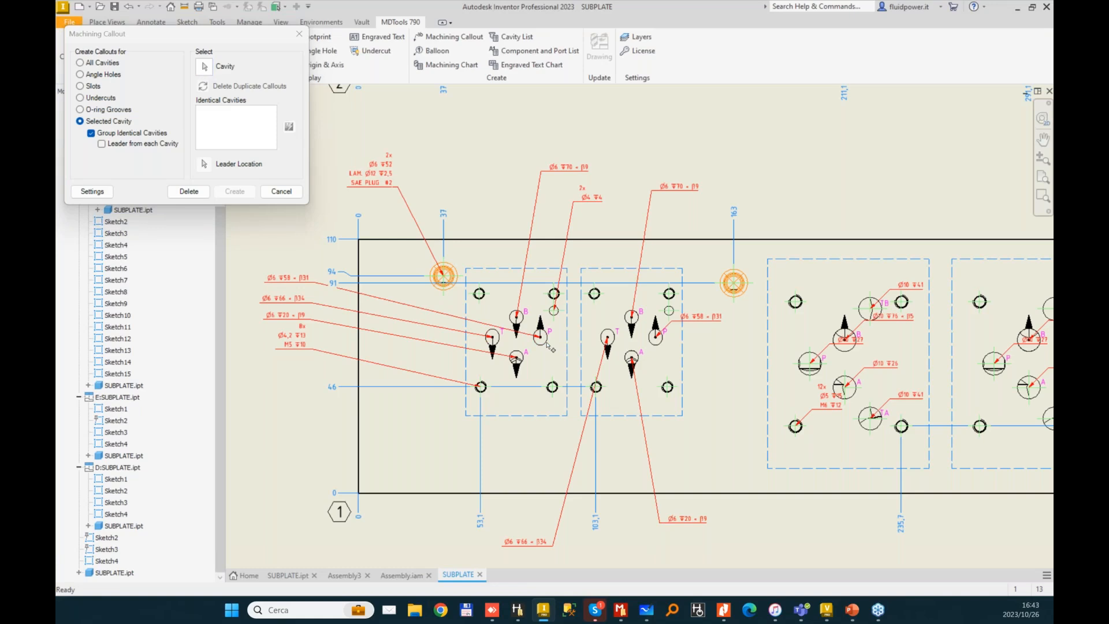
{"action": "left_click", "coordinate": [202, 87]}
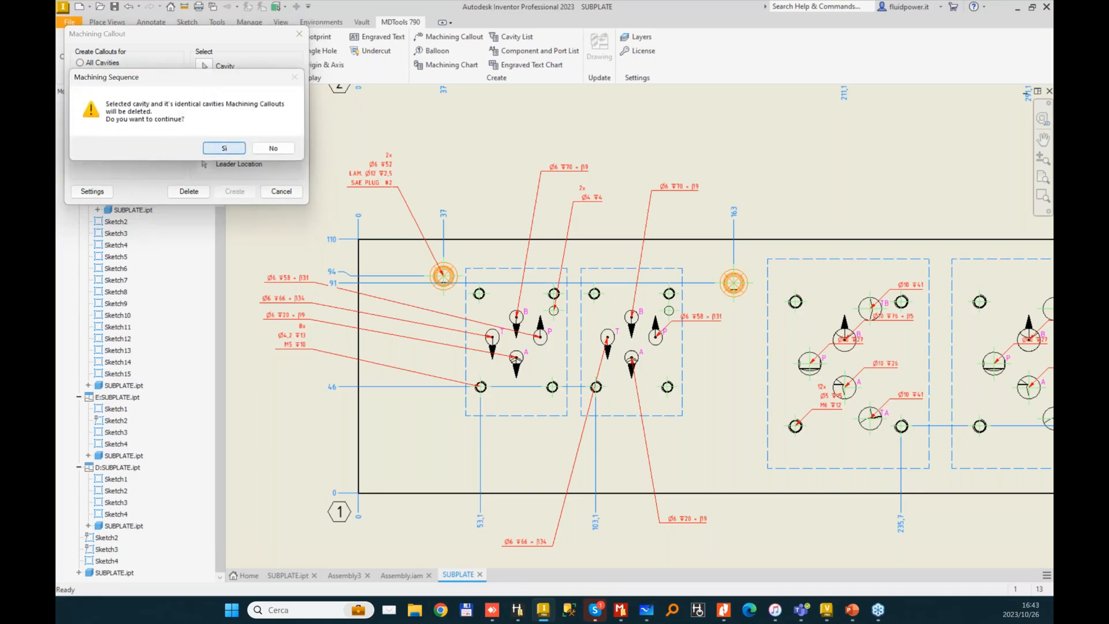
{"action": "left_click", "coordinate": [223, 146]}
{"action": "left_click", "coordinate": [288, 260]}
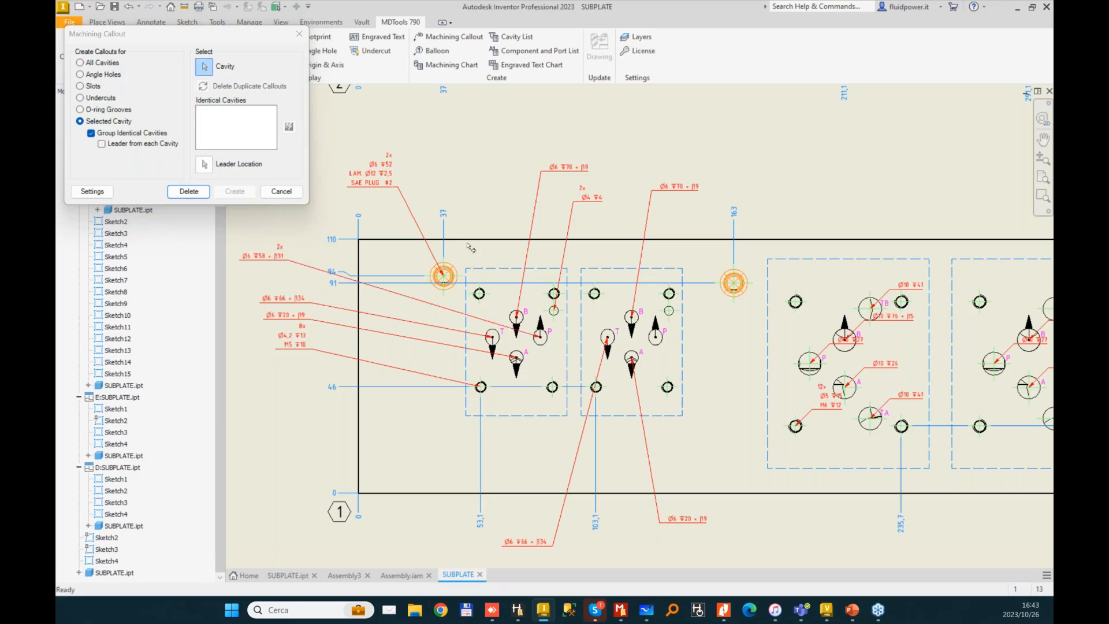
{"action": "scroll", "coordinate": [641, 350], "scroll_direction": "down", "scroll_amount": 2}
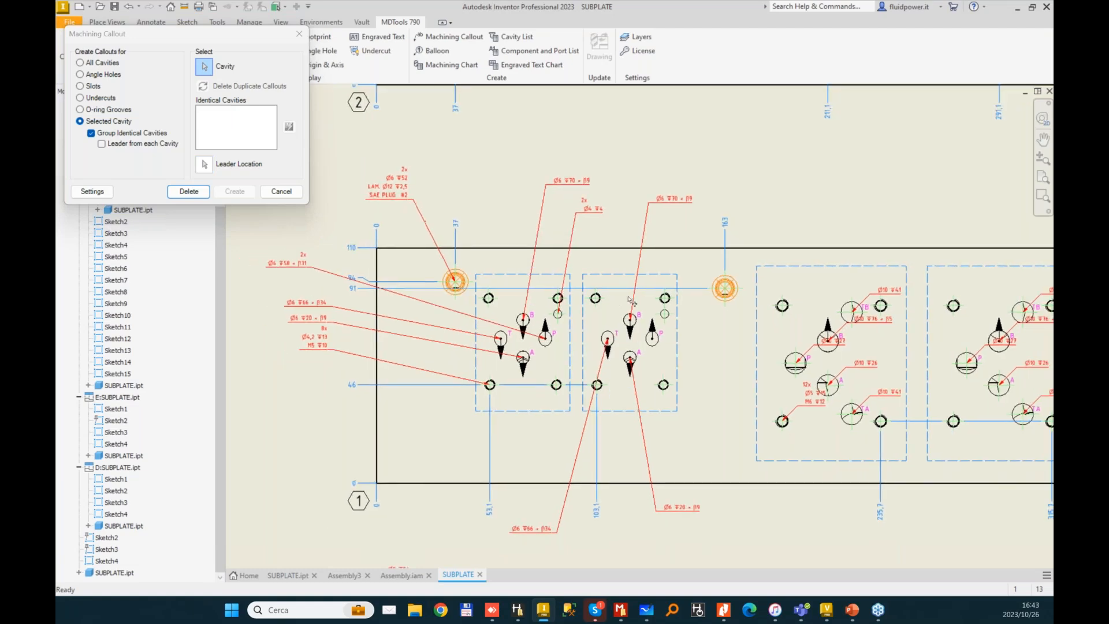
{"action": "scroll", "coordinate": [576, 318], "scroll_direction": "down", "scroll_amount": 1}
{"action": "middle_click_drag", "start_coordinate": [641, 318], "coordinate": [532, 321]}
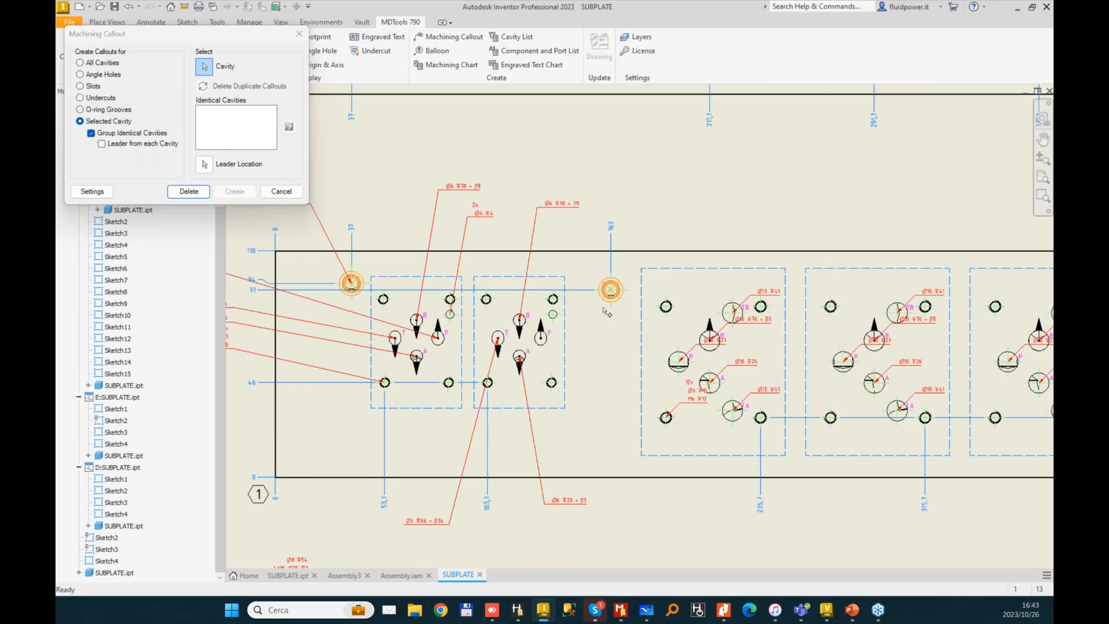
{"action": "scroll", "coordinate": [606, 312], "scroll_direction": "down", "scroll_amount": 1}
{"action": "middle_click_drag", "start_coordinate": [643, 371], "coordinate": [637, 371]}
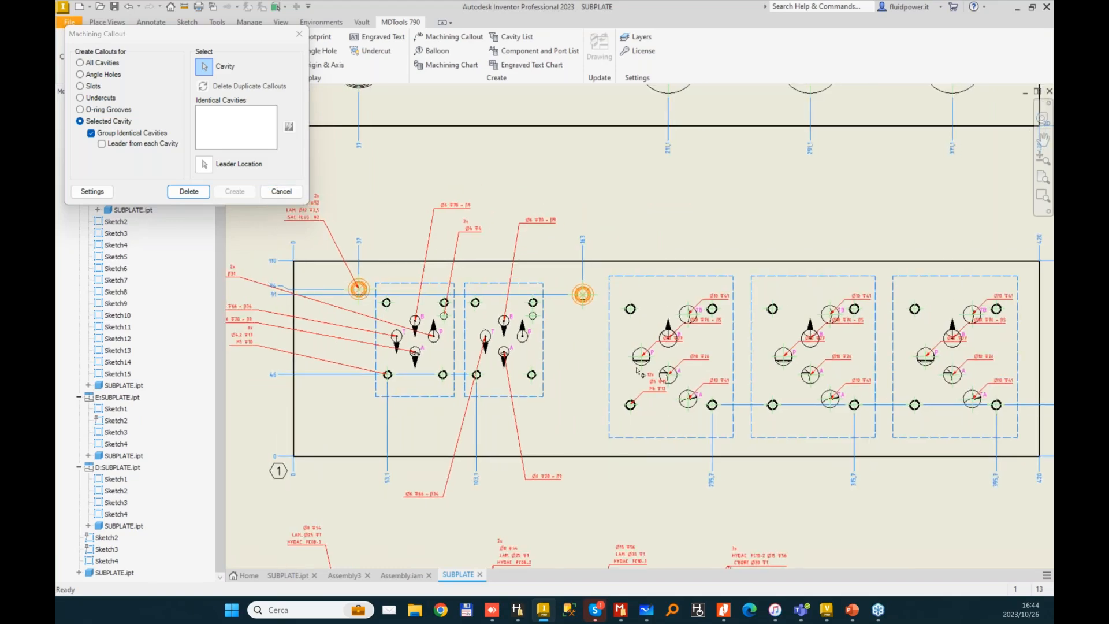
{"action": "left_click", "coordinate": [281, 191]}
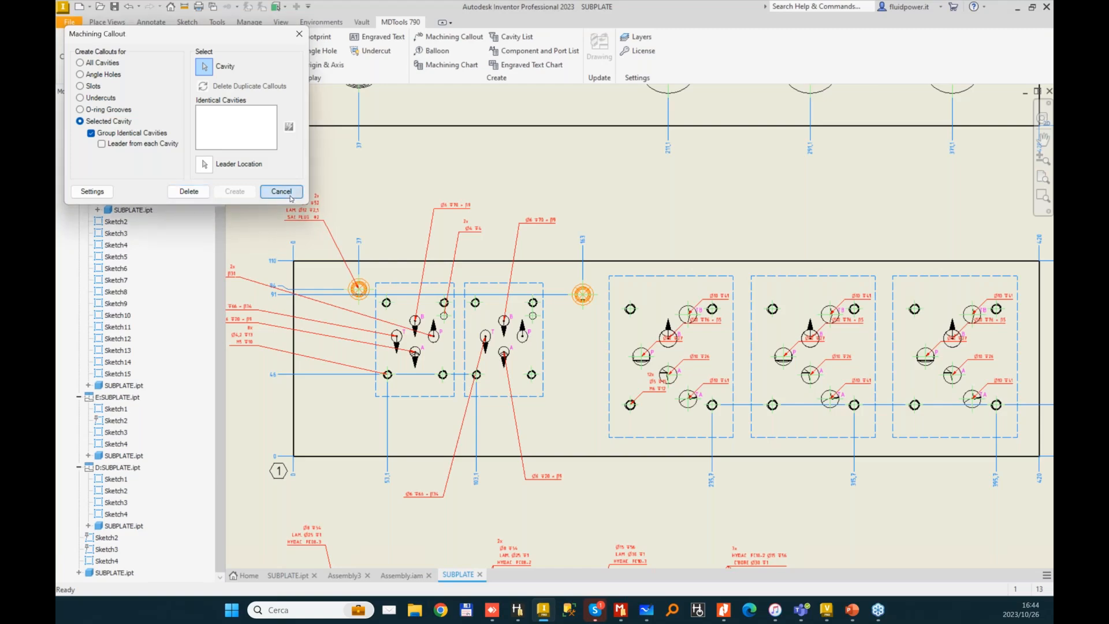
- Move the grouped 12x Ø5/M6 bolt-hole callout of the large footprints below face 1's lower edge
{"action": "mouse_move", "coordinate": [641, 398]}
{"action": "left_mouse_down"}
{"action": "mouse_move", "coordinate": [628, 477]}
{"action": "mouse_move", "coordinate": [614, 486]}
{"action": "left_mouse_up"}
{"action": "scroll", "coordinate": [685, 372], "scroll_direction": "up", "scroll_amount": 4}
{"action": "middle_click_drag", "start_coordinate": [563, 555], "coordinate": [569, 369]}
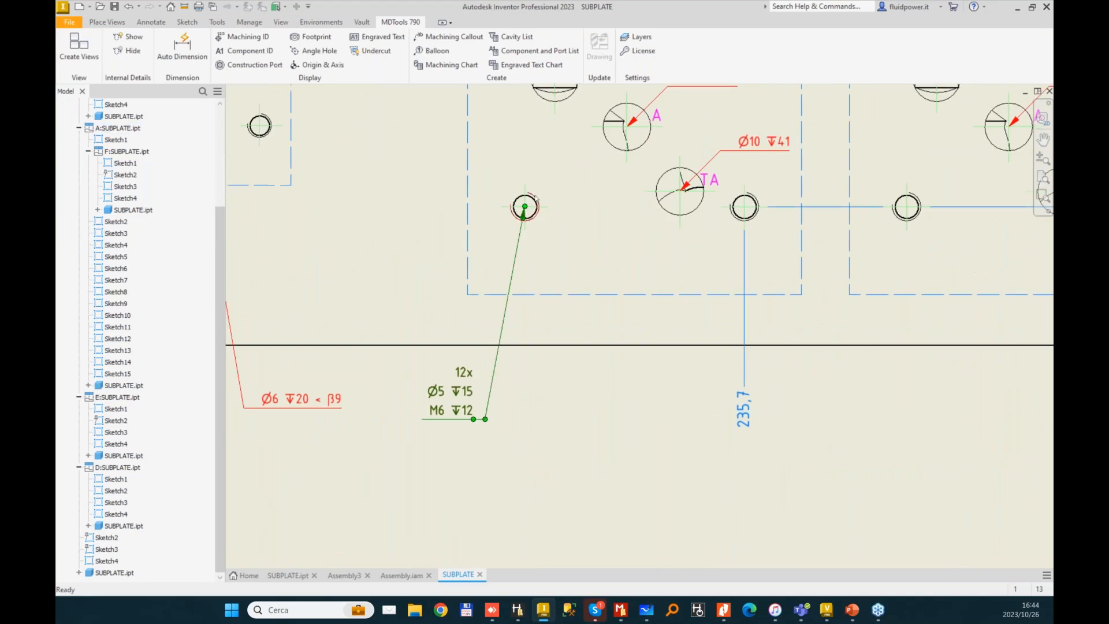
{"action": "scroll", "coordinate": [559, 218], "scroll_direction": "down", "scroll_amount": 5}
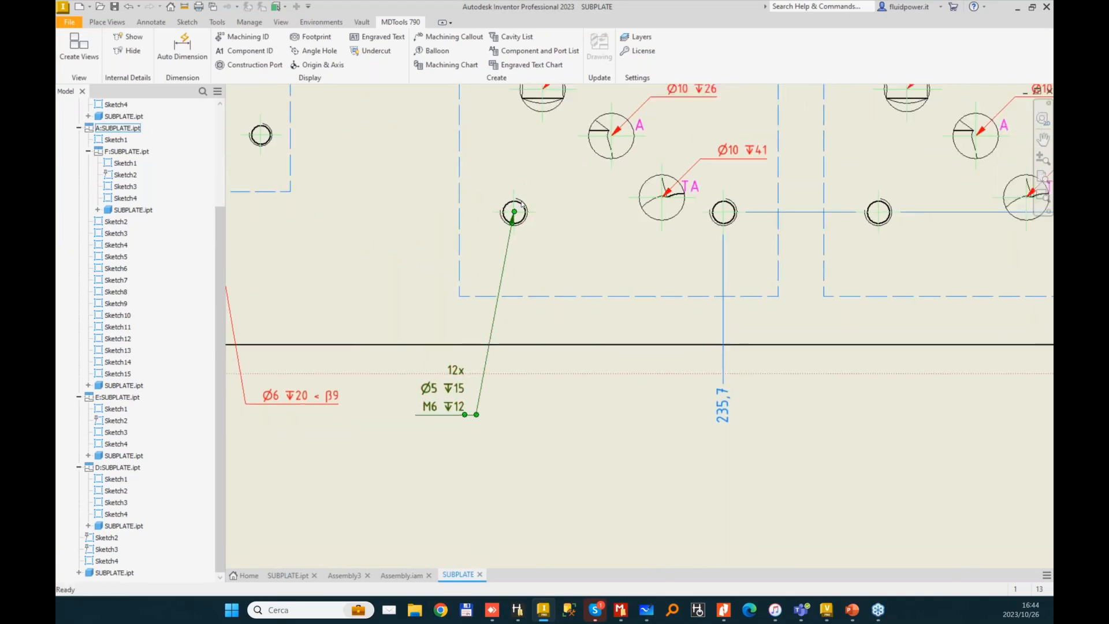
{"action": "scroll", "coordinate": [559, 217], "scroll_direction": "down", "scroll_amount": 2}
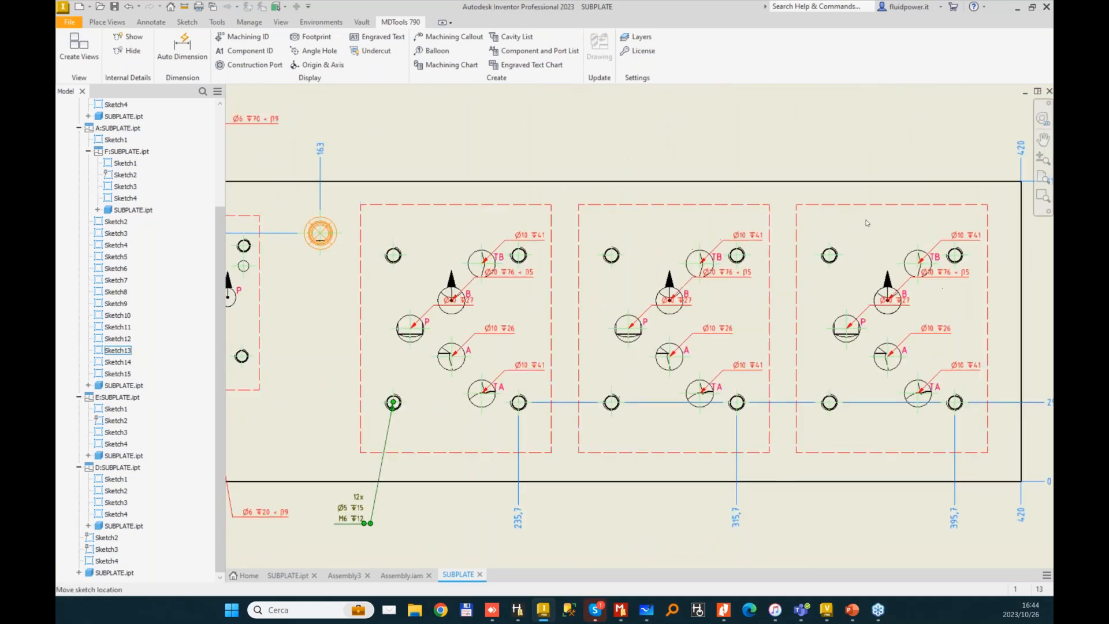
- Check the bolt and locating pin hole grouping options in the machining callout settings without changing them
{"action": "left_click", "coordinate": [466, 39]}
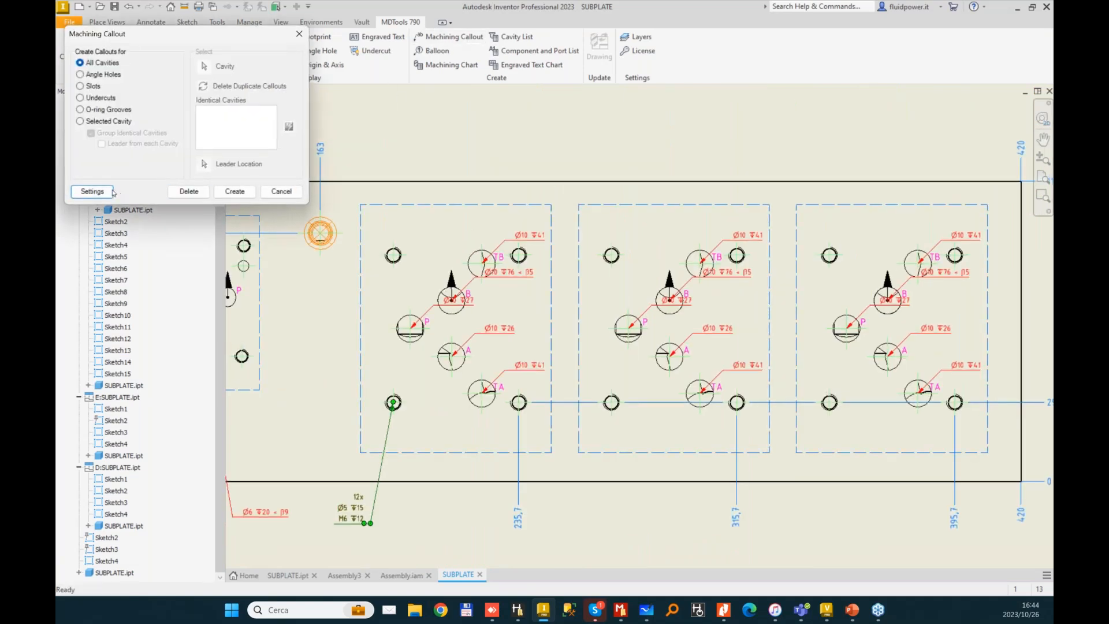
{"action": "left_click", "coordinate": [92, 192]}
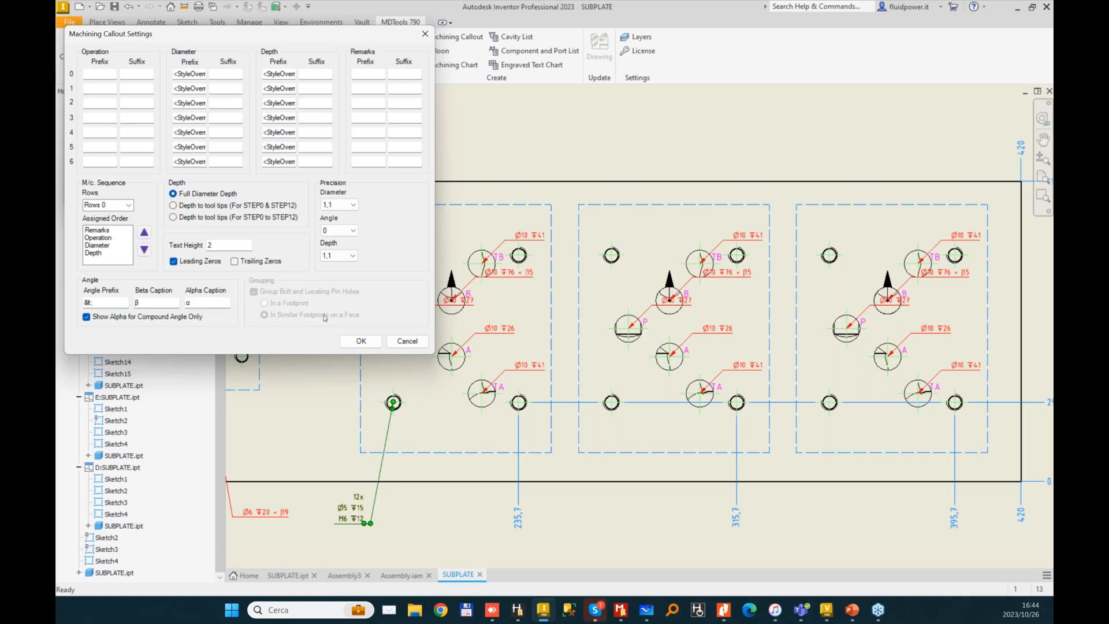
{"action": "left_click", "coordinate": [415, 341]}
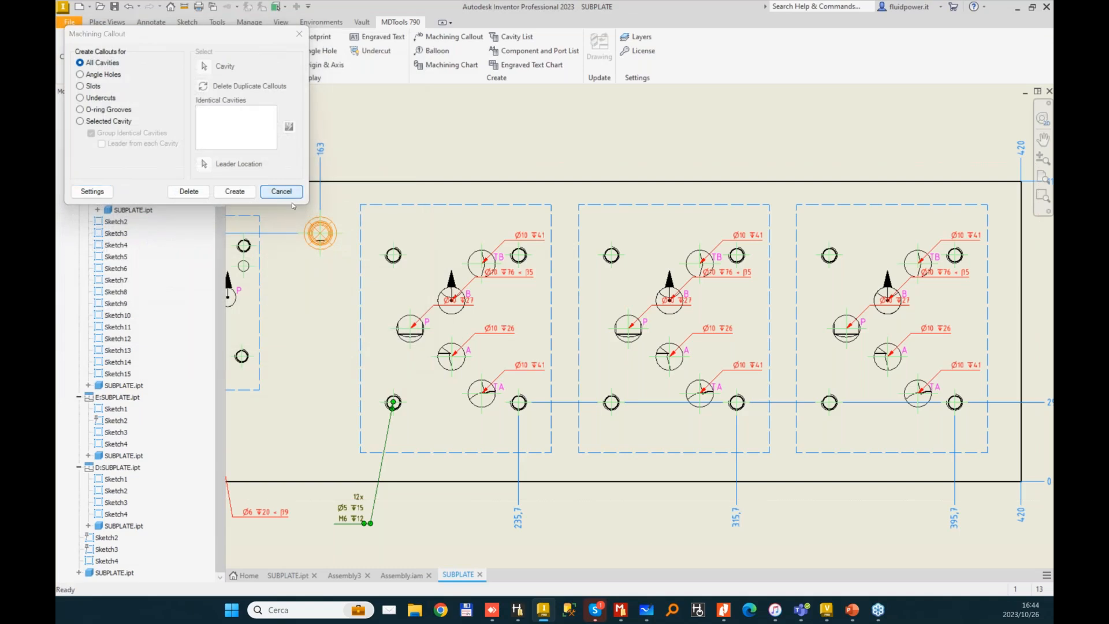
- Move the first large footprint's callouts outside face 1, with ports P, B and TB above the upper edge and A and TA below the lower edge
{"action": "left_click_drag", "start_coordinate": [434, 305], "coordinate": [461, 141]}
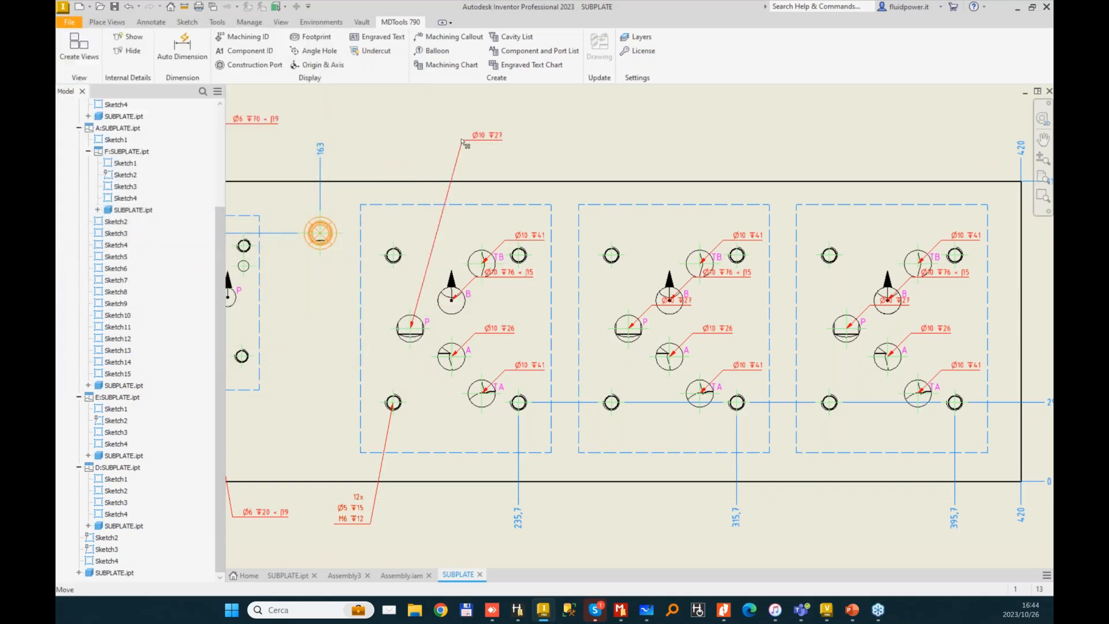
{"action": "left_click_drag", "start_coordinate": [508, 271], "coordinate": [564, 141]}
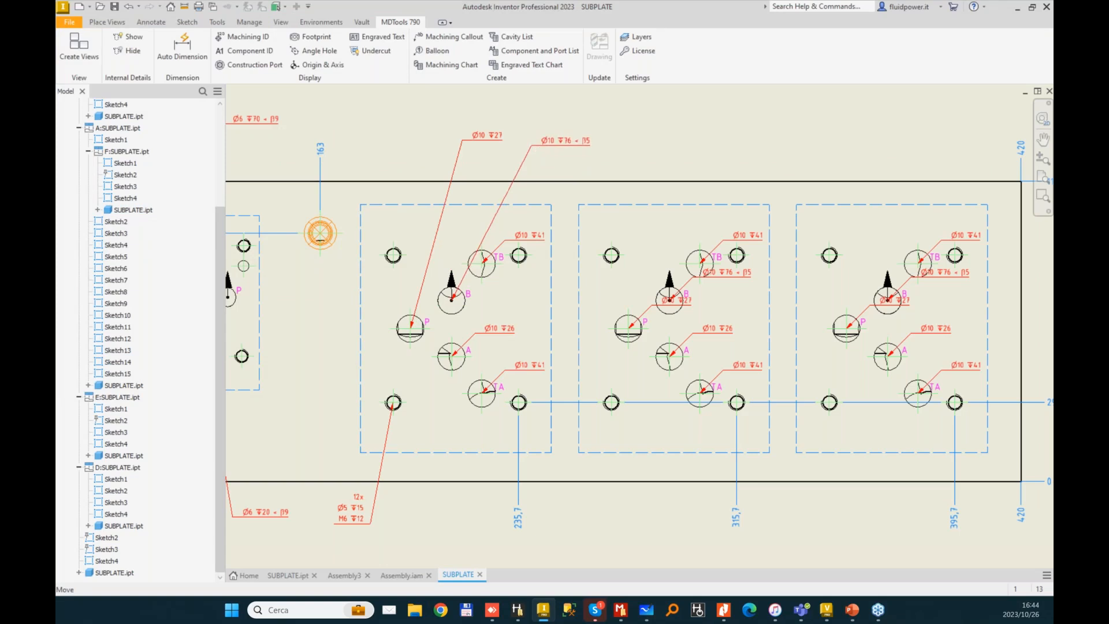
{"action": "left_click_drag", "start_coordinate": [528, 235], "coordinate": [639, 133]}
{"action": "left_click_drag", "start_coordinate": [500, 328], "coordinate": [413, 530]}
{"action": "left_click_drag", "start_coordinate": [530, 365], "coordinate": [609, 529]}
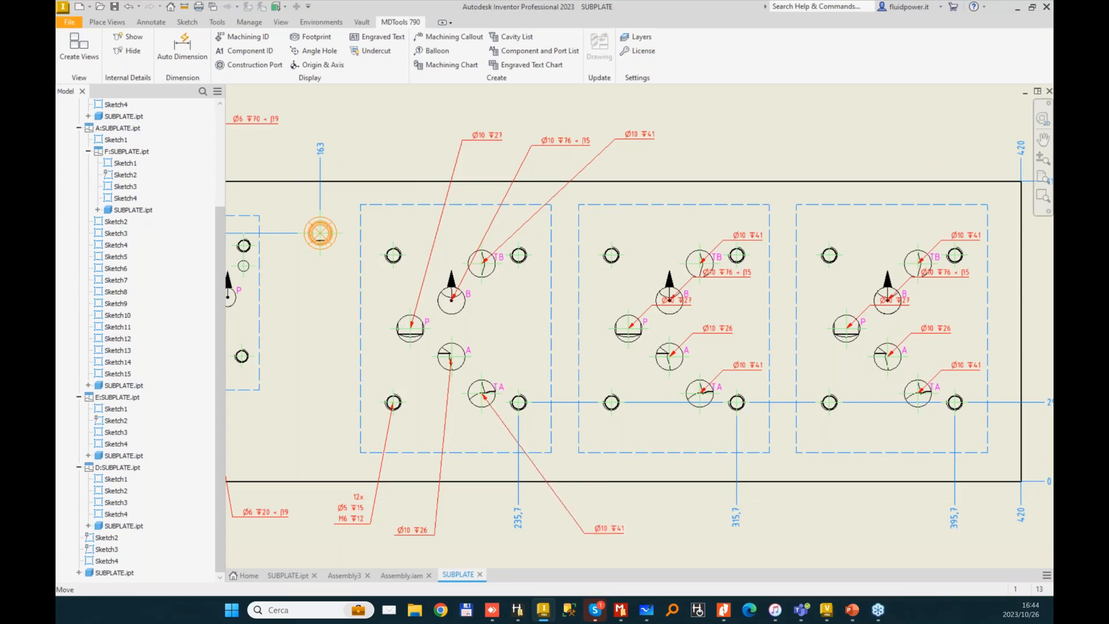
- Move the middle large footprint's callouts outside face 1, with P, TB, A and TA above the upper edge and B below the lower edge
{"action": "middle_click_drag", "start_coordinate": [795, 423], "coordinate": [675, 372]}
{"action": "scroll", "coordinate": [532, 254], "scroll_direction": "down", "scroll_amount": 1}
{"action": "middle_click_drag", "start_coordinate": [532, 254], "coordinate": [536, 319]}
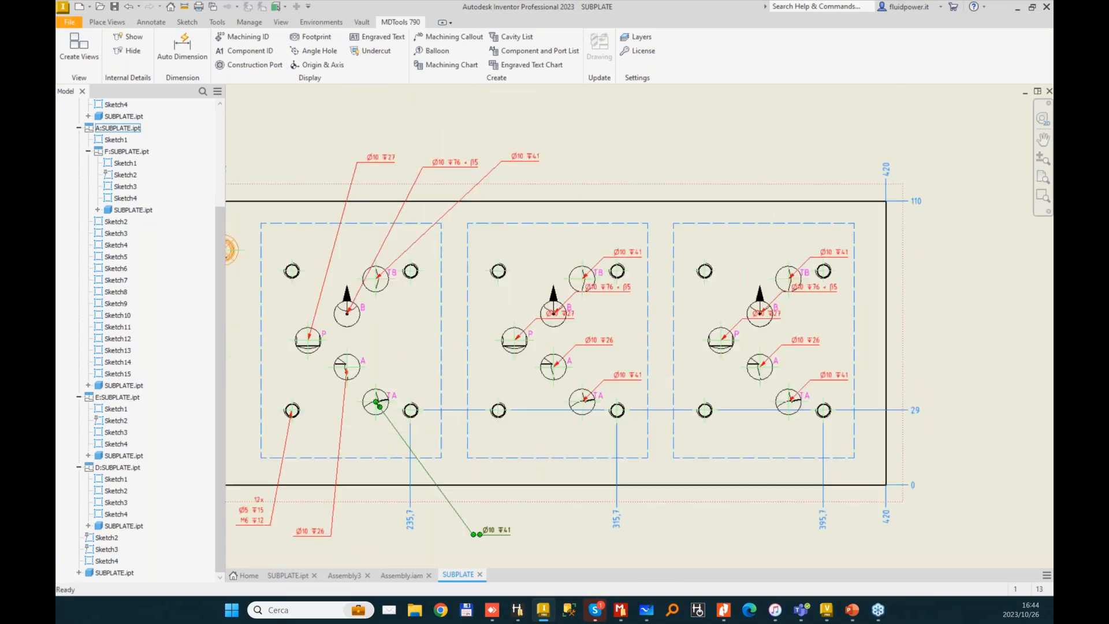
{"action": "left_click_drag", "start_coordinate": [536, 318], "coordinate": [572, 166]}
{"action": "left_click_drag", "start_coordinate": [626, 252], "coordinate": [664, 155]}
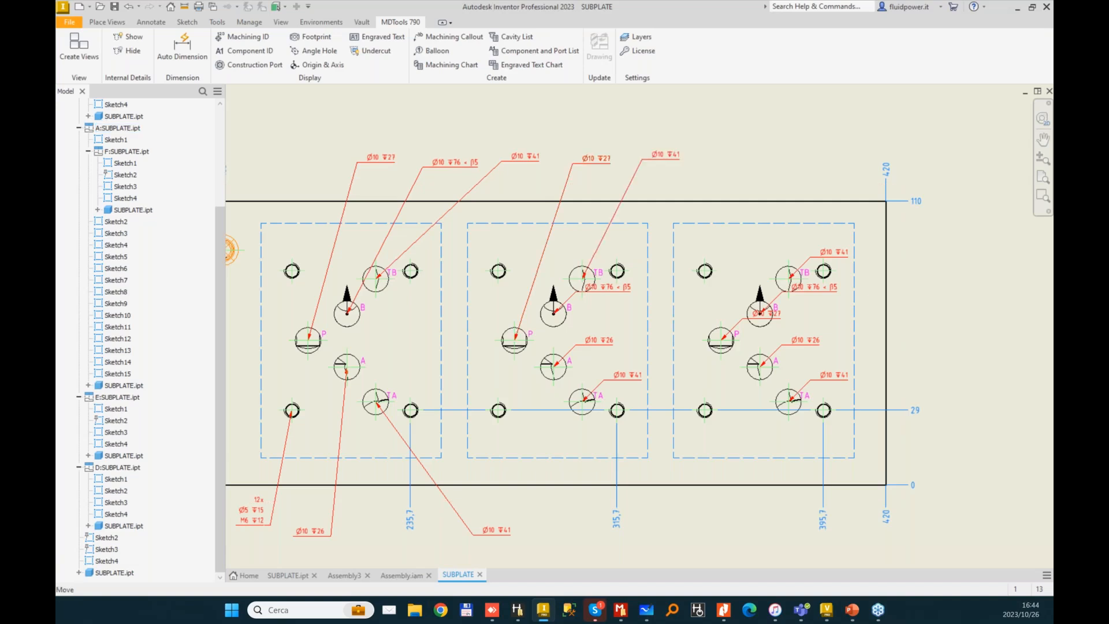
{"action": "left_click_drag", "start_coordinate": [577, 290], "coordinate": [573, 548]}
{"action": "scroll", "coordinate": [597, 379], "scroll_direction": "down", "scroll_amount": 1}
{"action": "left_click_drag", "start_coordinate": [599, 339], "coordinate": [722, 161]}
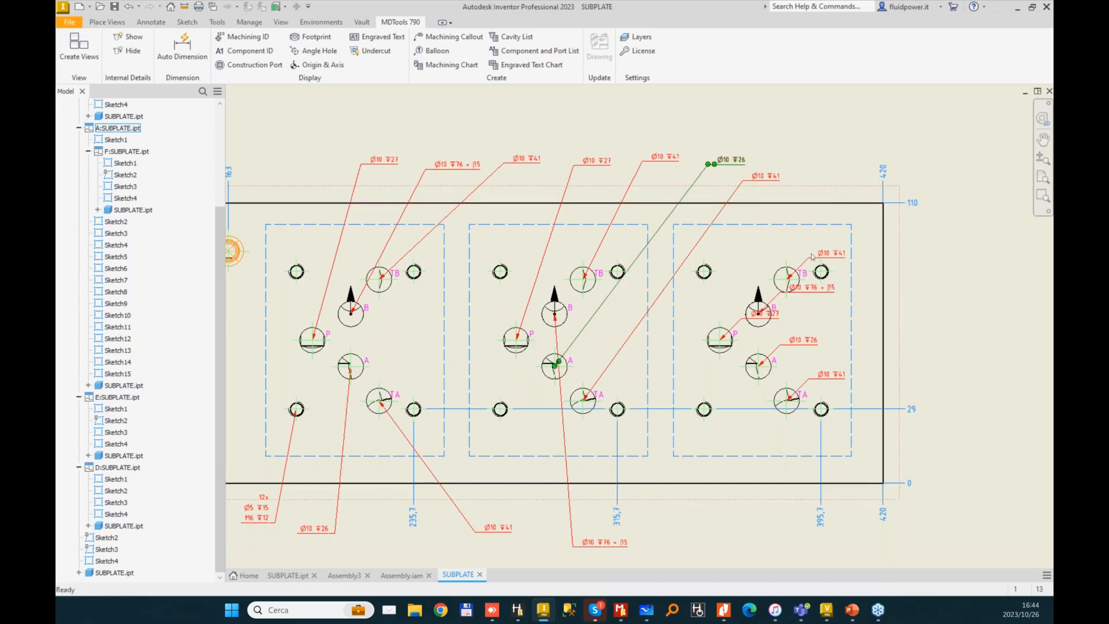
- Move the last large footprint's callouts outside face 1: TB above, B, A and TA beyond the right edge, and P below
{"action": "left_click_drag", "start_coordinate": [831, 252], "coordinate": [873, 144]}
{"action": "left_click_drag", "start_coordinate": [783, 296], "coordinate": [907, 275]}
{"action": "left_click_drag", "start_coordinate": [788, 346], "coordinate": [917, 334]}
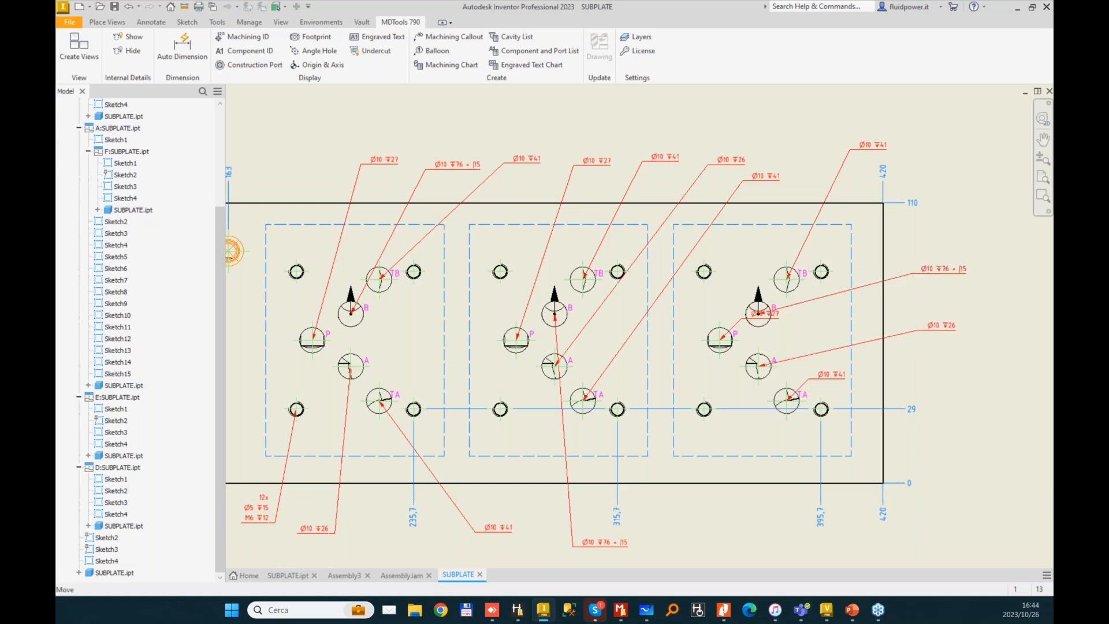
{"action": "left_click_drag", "start_coordinate": [831, 375], "coordinate": [948, 370]}
{"action": "left_click_drag", "start_coordinate": [739, 317], "coordinate": [745, 514]}
- Move the machining callouts of face 5's two ports above its upper edge
{"action": "scroll", "coordinate": [745, 514], "scroll_direction": "down", "scroll_amount": 2}
{"action": "scroll", "coordinate": [525, 486], "scroll_direction": "down", "scroll_amount": 1}
{"action": "mouse_move", "coordinate": [525, 487]}
{"action": "middle_mouse_down"}
{"action": "mouse_move", "coordinate": [565, 340]}
{"action": "mouse_move", "coordinate": [637, 323]}
{"action": "middle_mouse_up"}
{"action": "scroll", "coordinate": [661, 376], "scroll_direction": "up", "scroll_amount": 1}
{"action": "scroll", "coordinate": [663, 314], "scroll_direction": "down", "scroll_amount": 1}
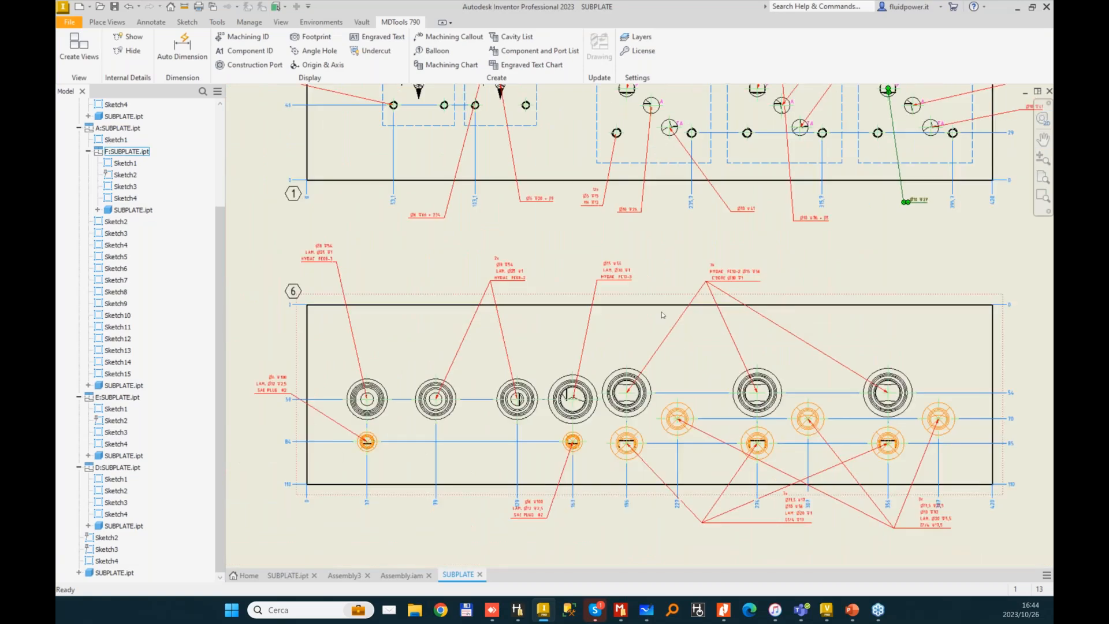
{"action": "scroll", "coordinate": [662, 315], "scroll_direction": "down", "scroll_amount": 1}
{"action": "middle_click_drag", "start_coordinate": [618, 96], "coordinate": [644, 285]}
{"action": "scroll", "coordinate": [495, 295], "scroll_direction": "up", "scroll_amount": 1}
{"action": "mouse_move", "coordinate": [248, 115]}
{"action": "middle_mouse_down"}
{"action": "mouse_move", "coordinate": [495, 295]}
{"action": "mouse_move", "coordinate": [605, 231]}
{"action": "middle_mouse_up"}
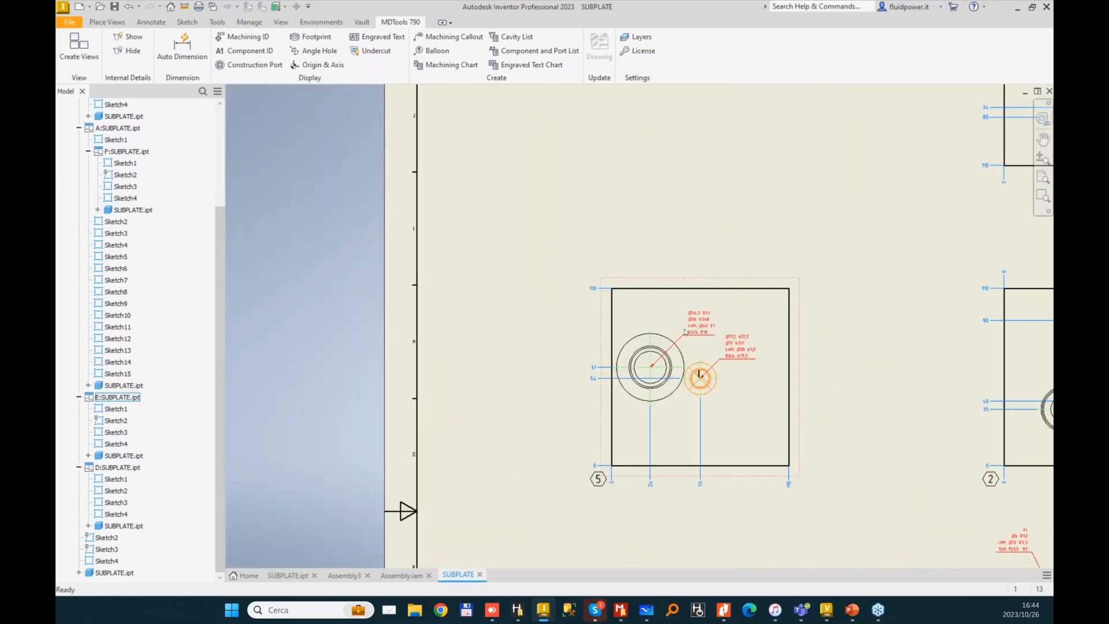
{"action": "left_click_drag", "start_coordinate": [684, 335], "coordinate": [617, 257]}
{"action": "left_click_drag", "start_coordinate": [722, 359], "coordinate": [731, 275]}
- Move face 4's callouts outside its outline: 4x M6 and G3/4 depth 248 to the right, G3/4 depth 165 to the left, G1/8 above
{"action": "middle_click_drag", "start_coordinate": [976, 263], "coordinate": [400, 280]}
{"action": "scroll", "coordinate": [792, 268], "scroll_direction": "down", "scroll_amount": 1}
{"action": "middle_click_drag", "start_coordinate": [981, 323], "coordinate": [531, 259]}
{"action": "scroll", "coordinate": [799, 265], "scroll_direction": "up", "scroll_amount": 3}
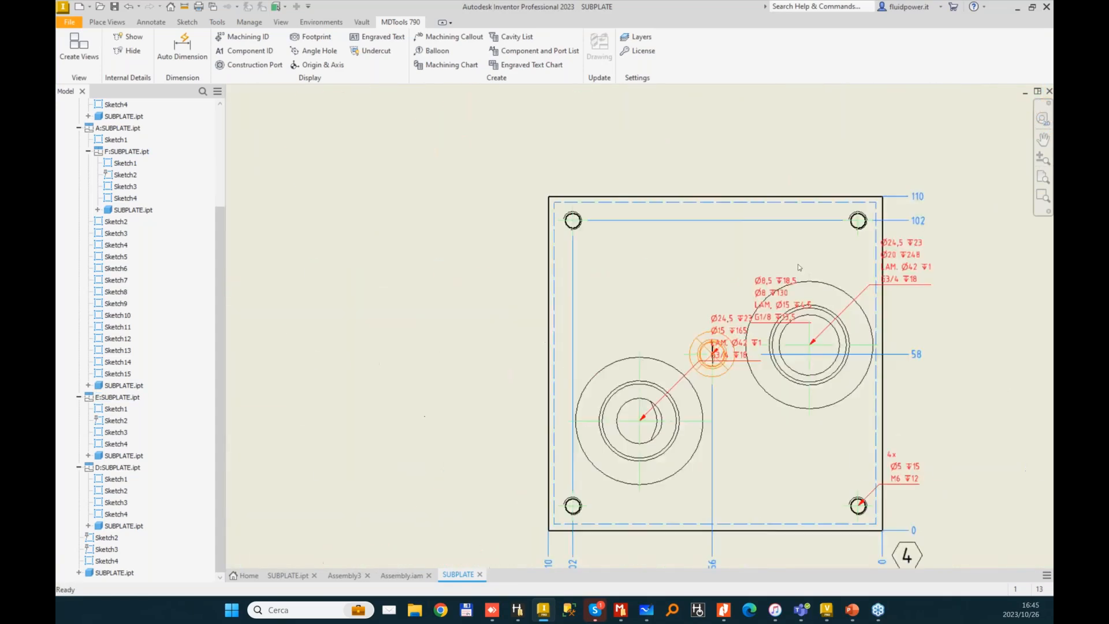
{"action": "middle_click_drag", "start_coordinate": [953, 222], "coordinate": [773, 215]}
{"action": "middle_click_drag", "start_coordinate": [514, 358], "coordinate": [520, 309]}
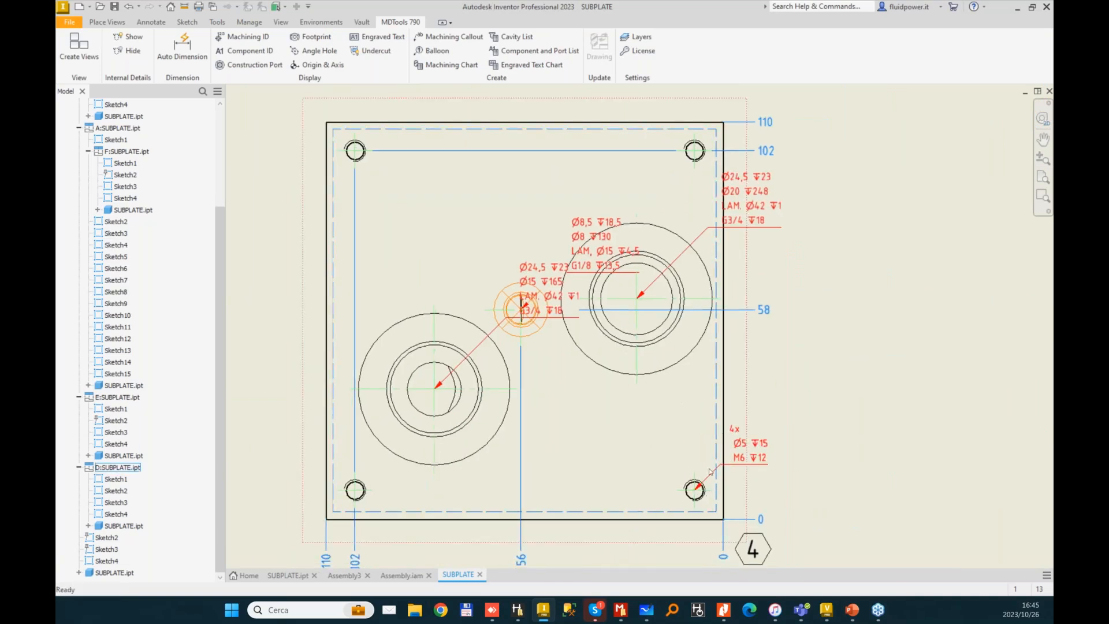
{"action": "left_click_drag", "start_coordinate": [720, 463], "coordinate": [772, 464]}
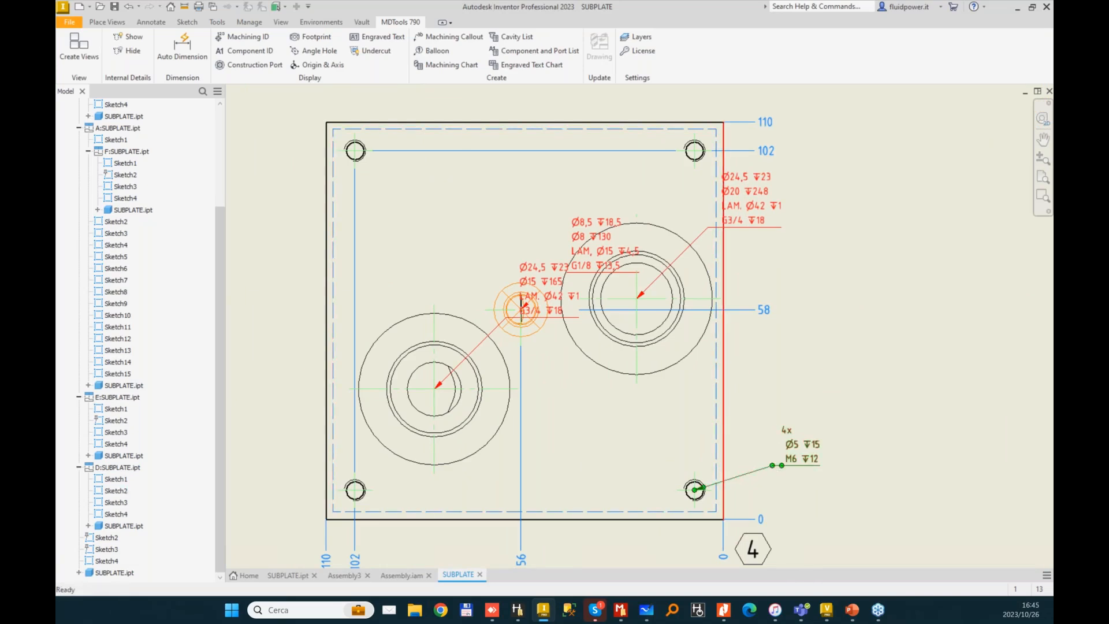
{"action": "left_click_drag", "start_coordinate": [750, 203], "coordinate": [811, 227]}
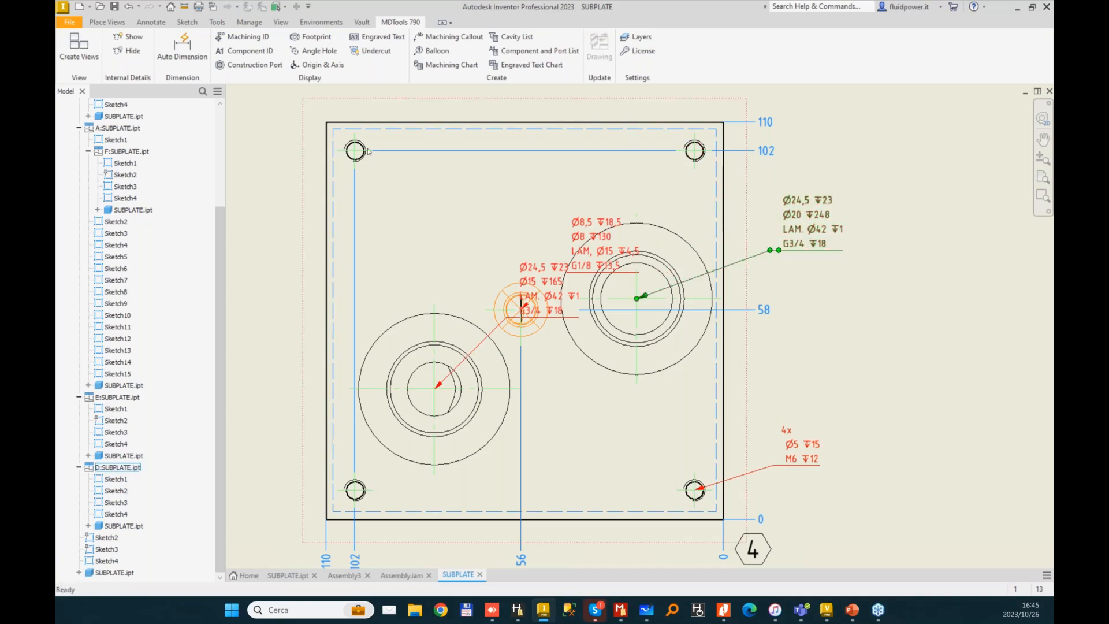
{"action": "left_click_drag", "start_coordinate": [507, 321], "coordinate": [295, 290]}
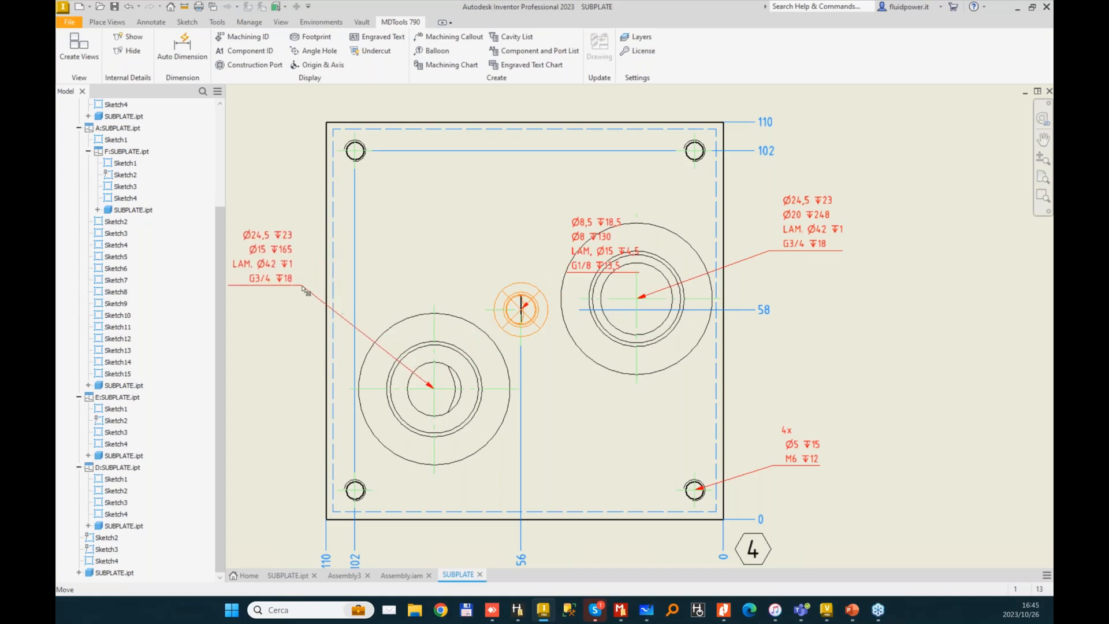
{"action": "left_click_drag", "start_coordinate": [552, 273], "coordinate": [609, 242]}
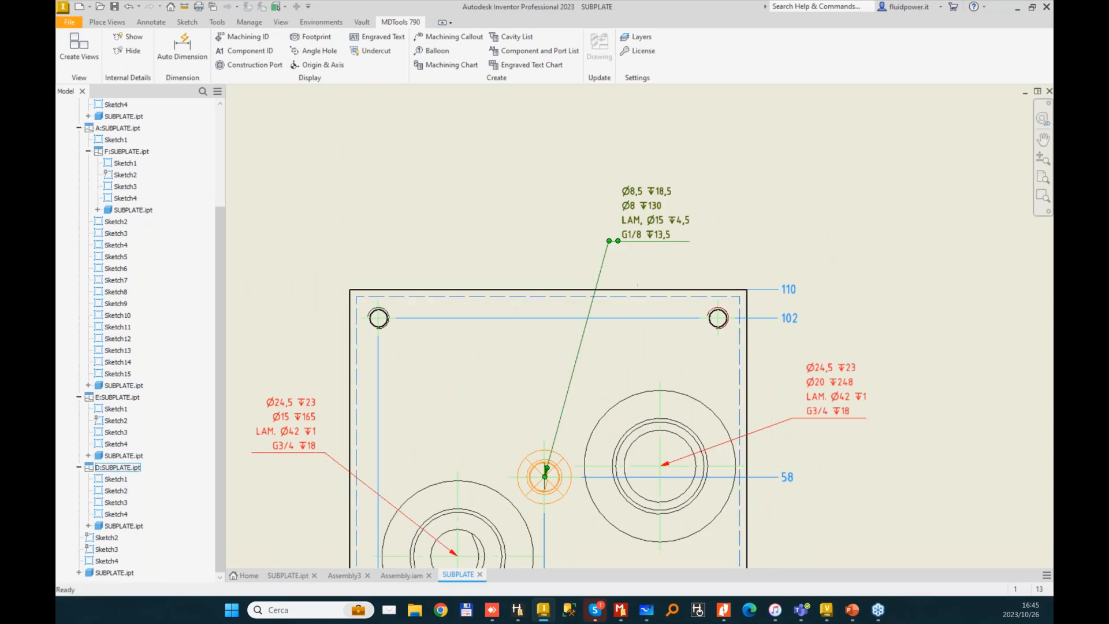
{"action": "scroll", "coordinate": [878, 247], "scroll_direction": "down", "scroll_amount": 3}
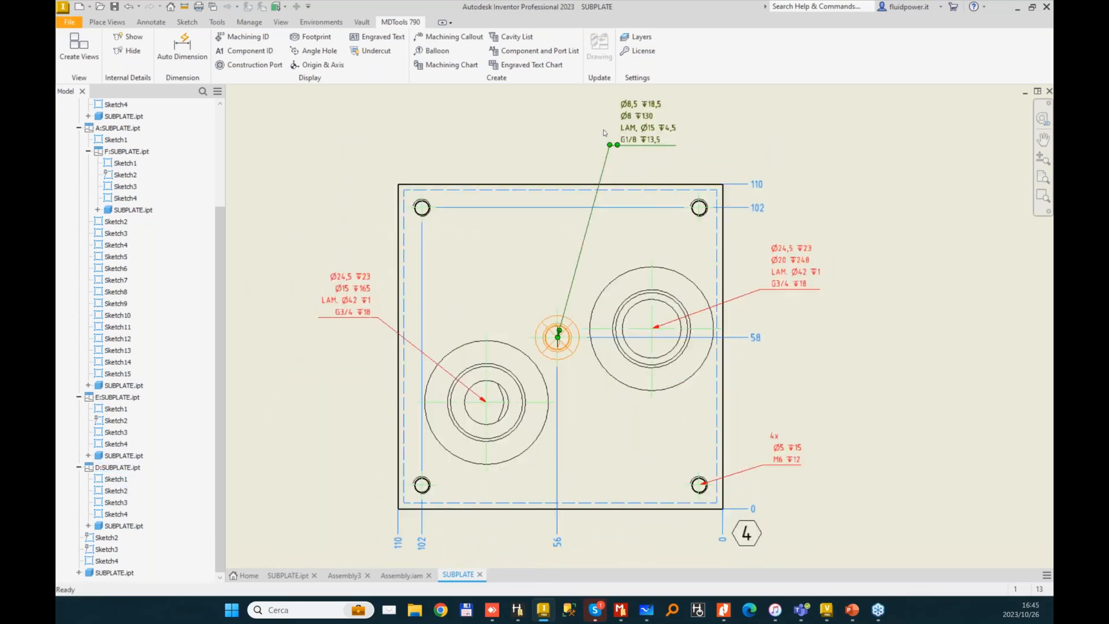
- Replace the duplicate callouts of face 2's upper-row G1/2 ports with one grouped 3x callout above the face outline
{"action": "scroll", "coordinate": [766, 459], "scroll_direction": "up", "scroll_amount": 3}
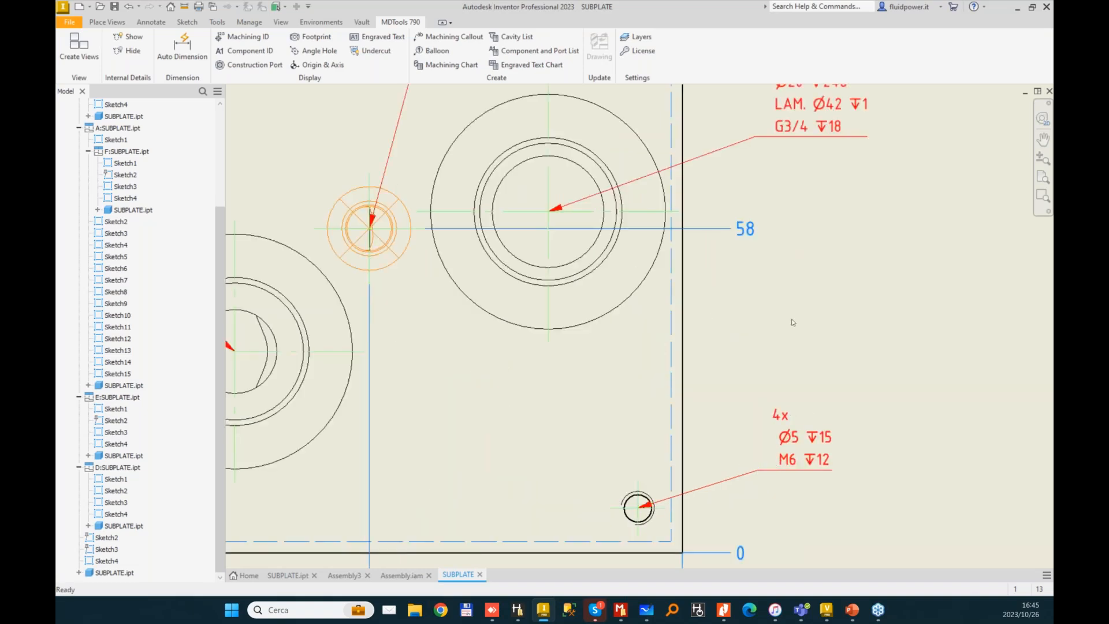
{"action": "scroll", "coordinate": [792, 322], "scroll_direction": "down", "scroll_amount": 5}
{"action": "scroll", "coordinate": [566, 384], "scroll_direction": "up", "scroll_amount": 2}
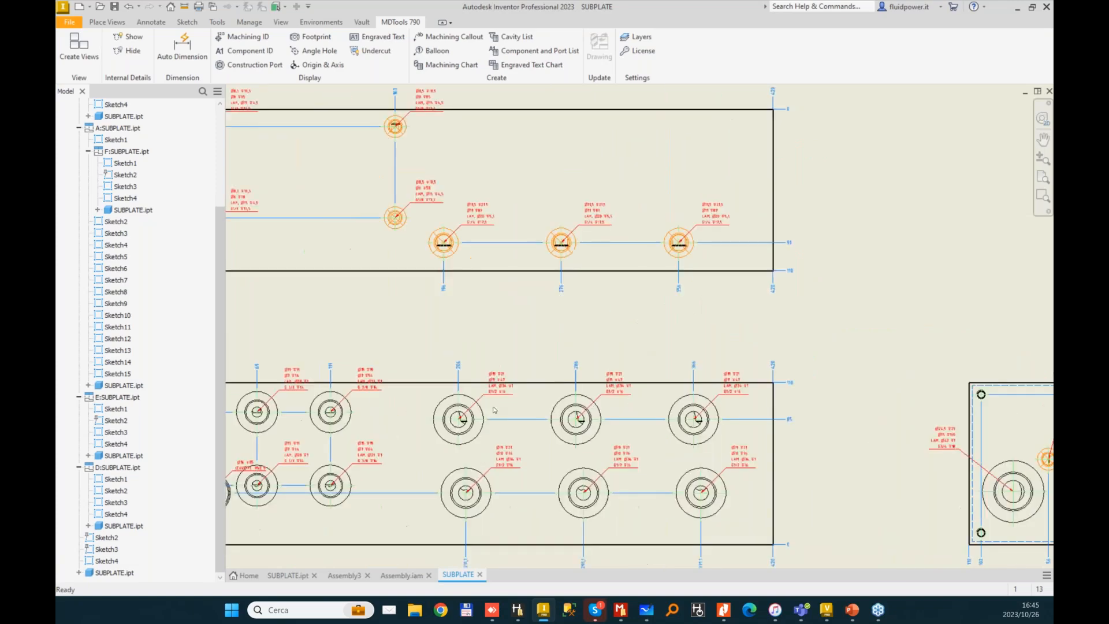
{"action": "scroll", "coordinate": [711, 372], "scroll_direction": "up", "scroll_amount": 3}
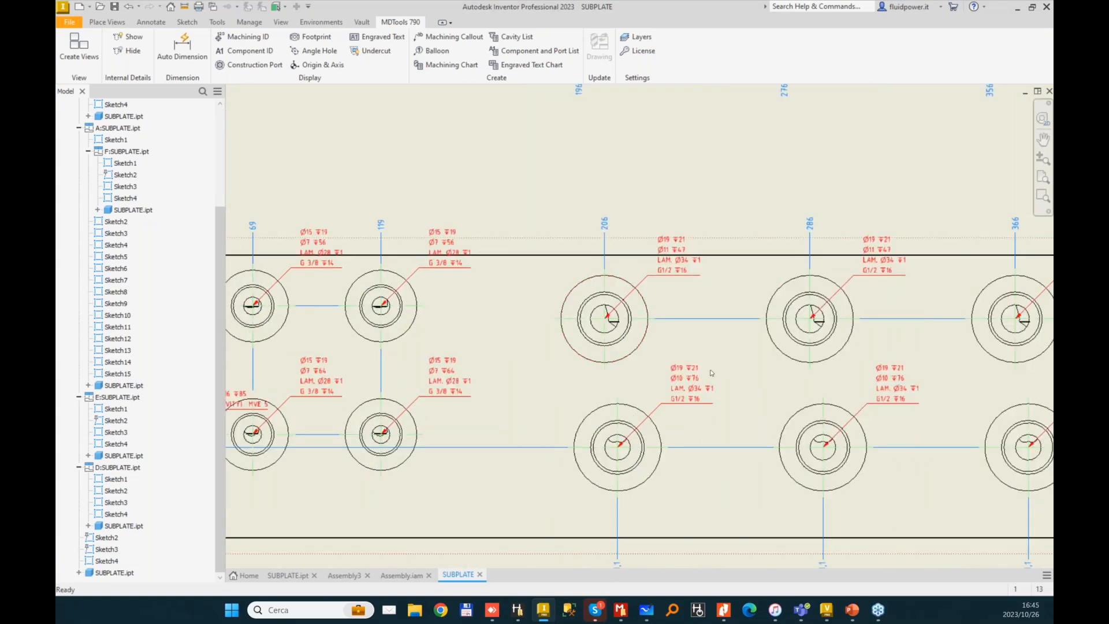
{"action": "left_click", "coordinate": [453, 36]}
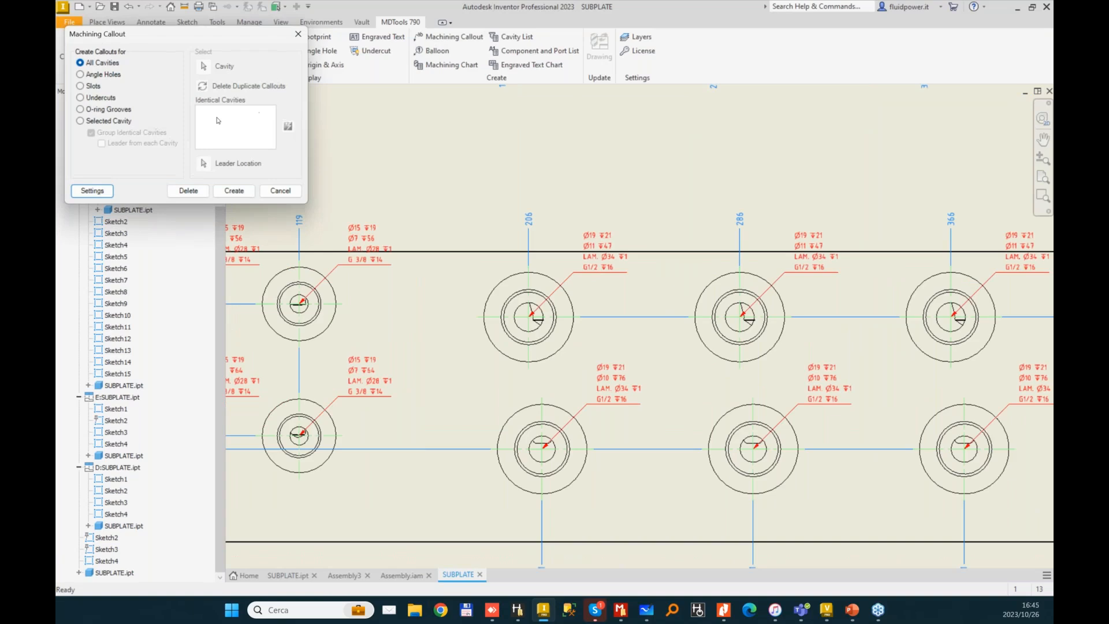
{"action": "left_click", "coordinate": [81, 121]}
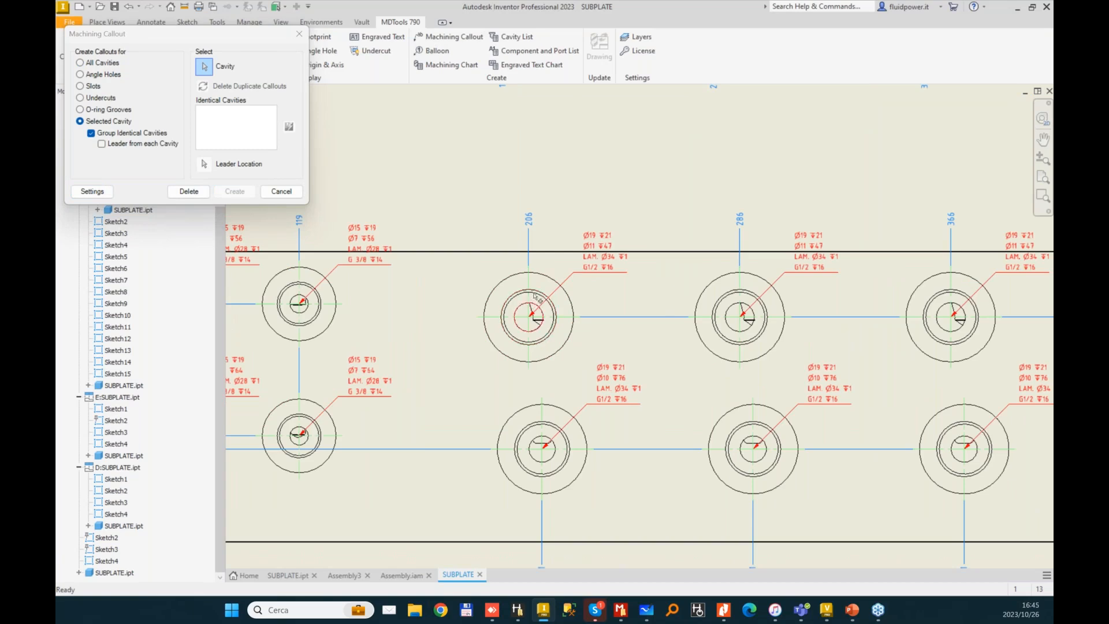
{"action": "left_click", "coordinate": [555, 283]}
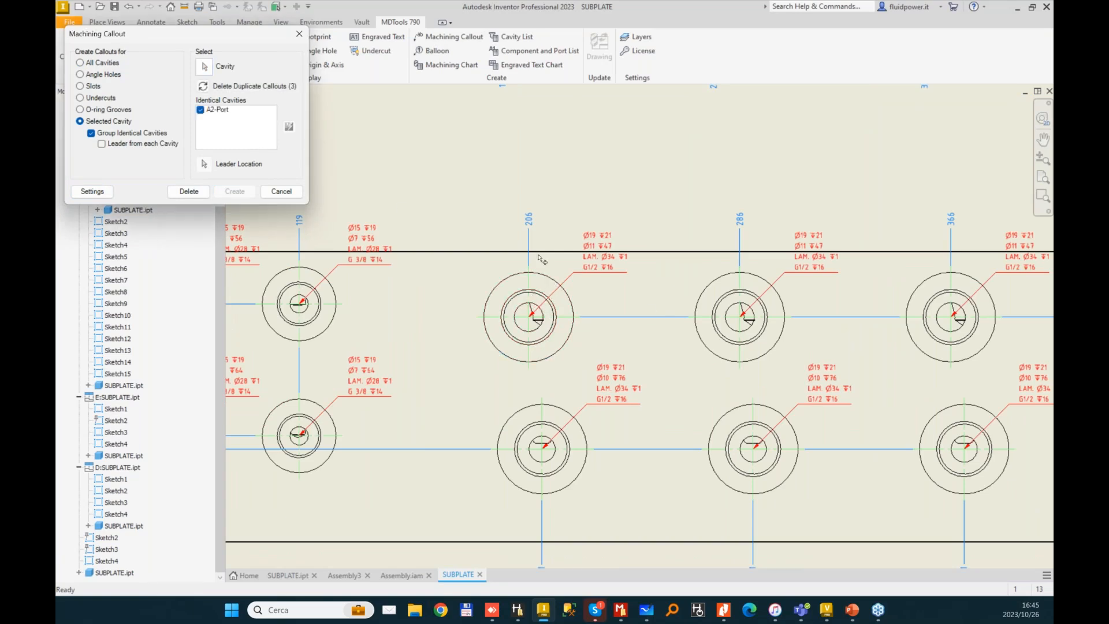
{"action": "left_click", "coordinate": [202, 85]}
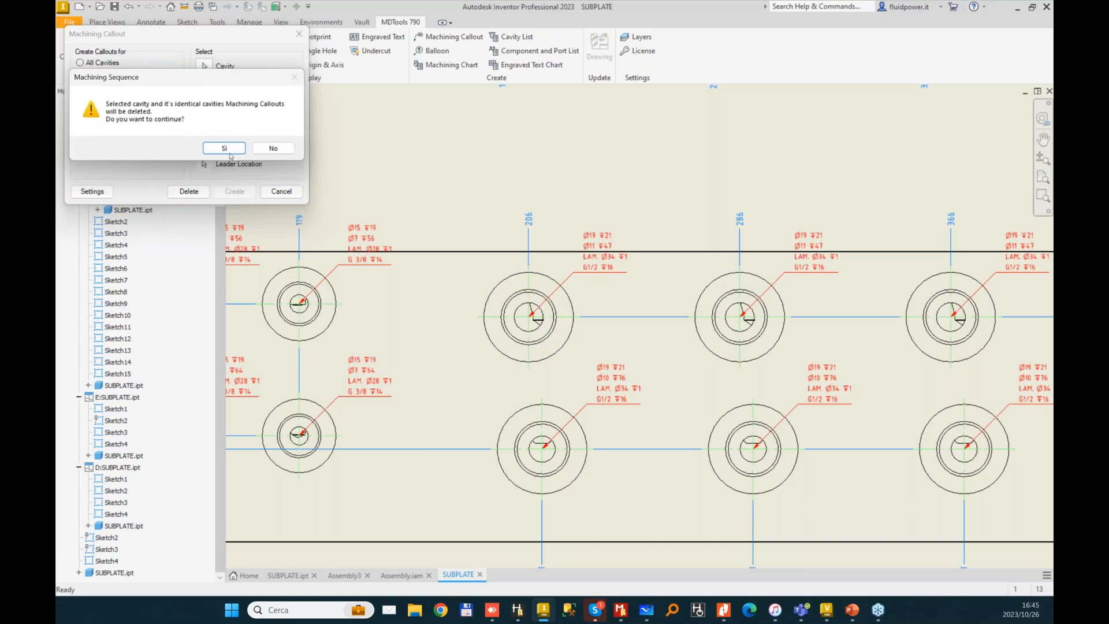
{"action": "key", "text": "Return"}
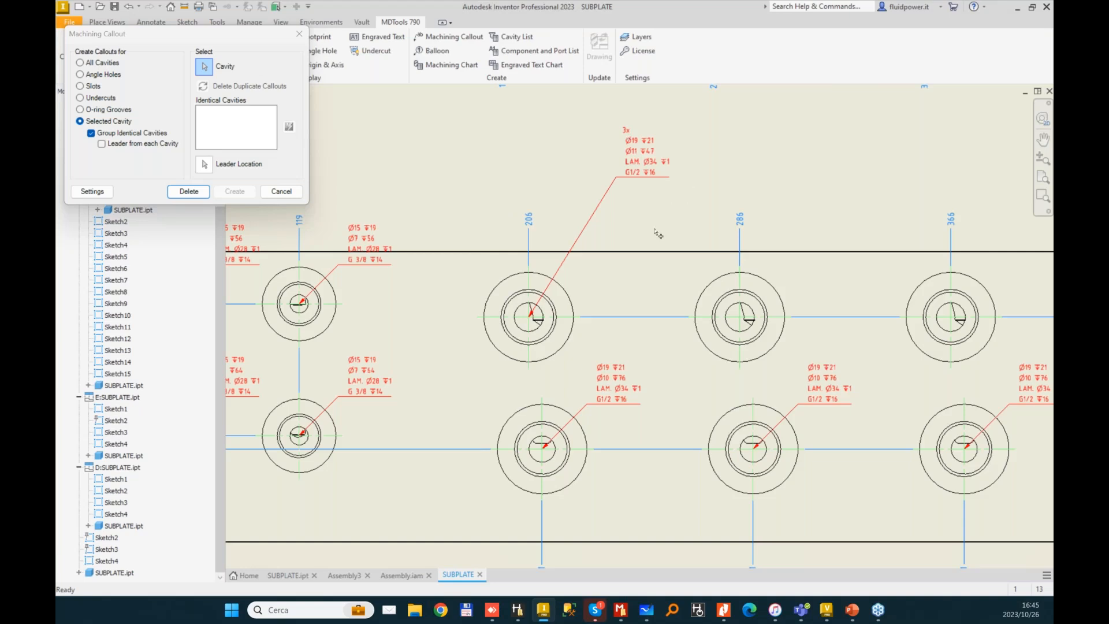
- Group face 2's lower-row G1/2 port callouts into one with a leader from each cavity, its text below the lower edge
{"action": "middle_click_drag", "start_coordinate": [686, 270], "coordinate": [605, 263]}
{"action": "left_click", "coordinate": [510, 455]}
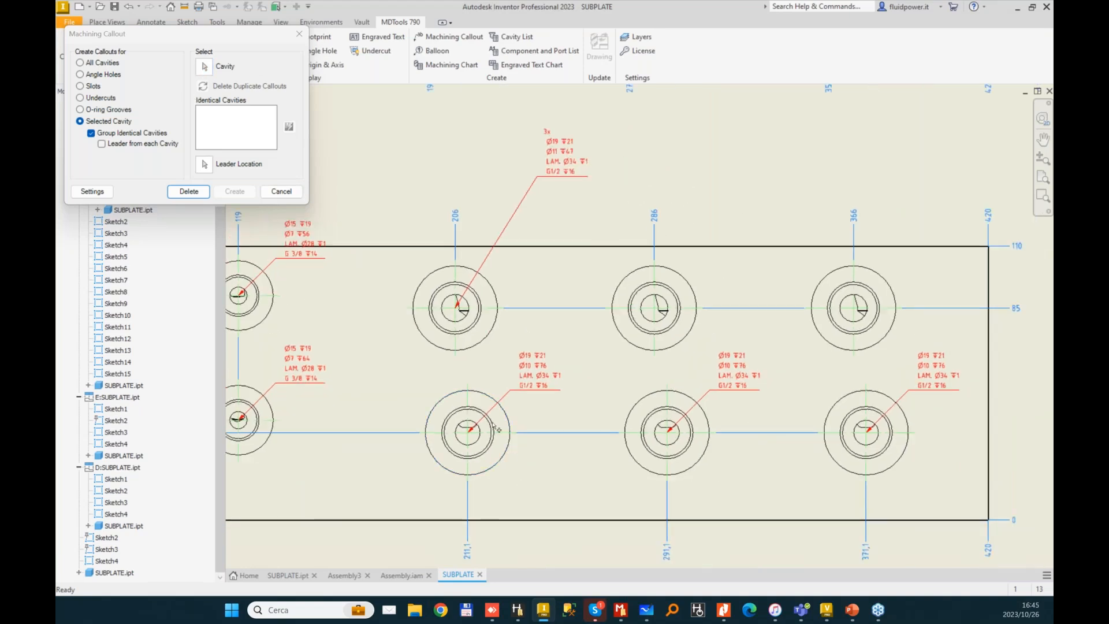
{"action": "left_click", "coordinate": [102, 144]}
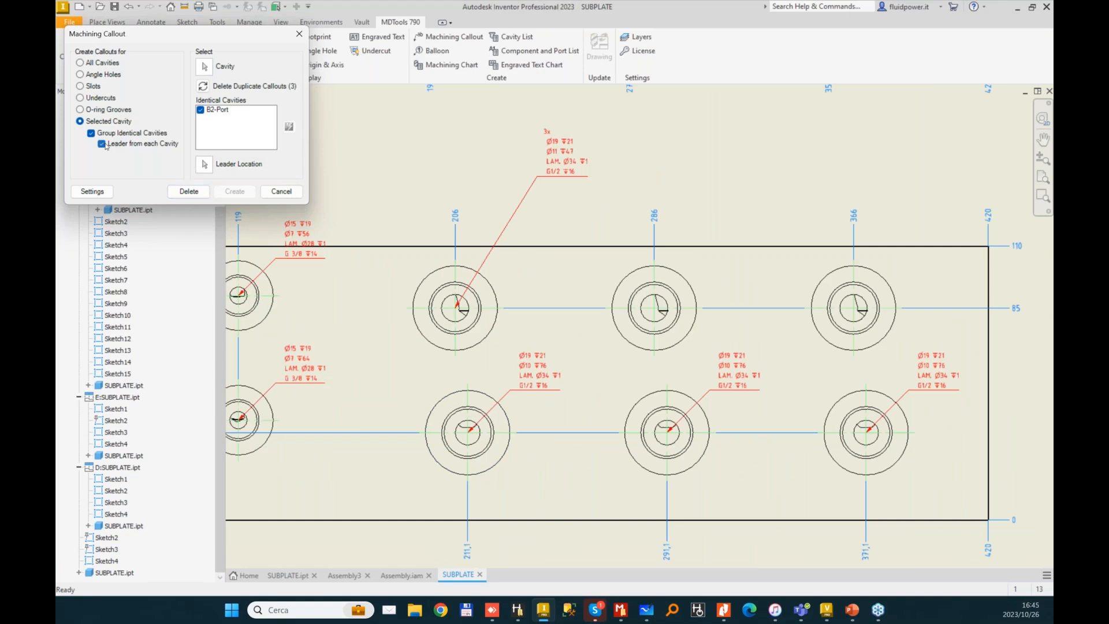
{"action": "left_click", "coordinate": [208, 87]}
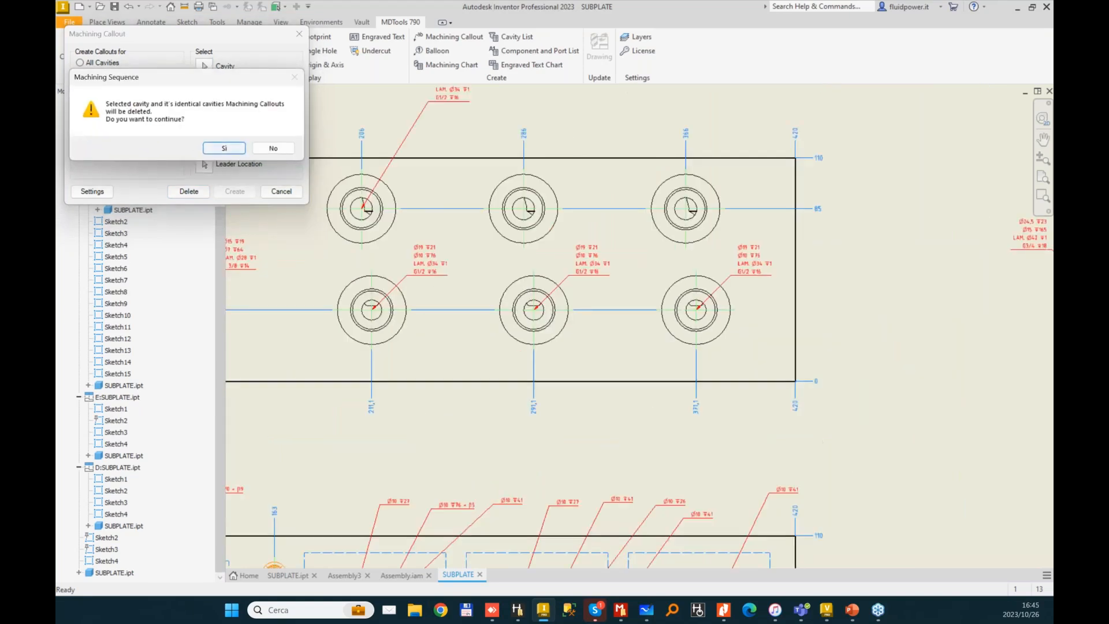
{"action": "left_click", "coordinate": [224, 149]}
{"action": "left_click", "coordinate": [469, 432]}
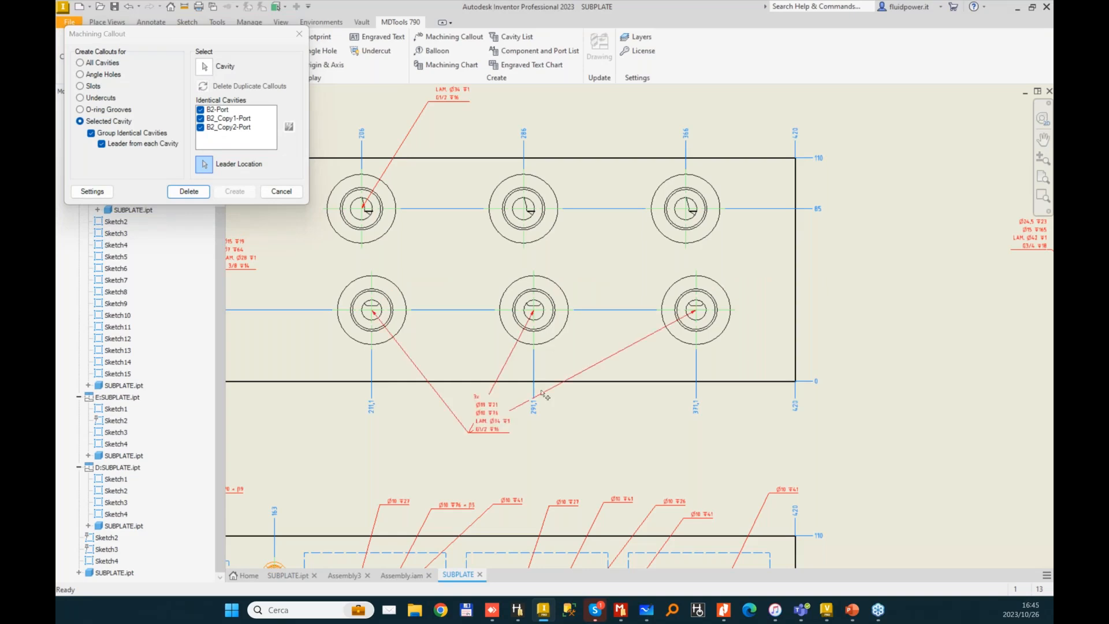
{"action": "left_click", "coordinate": [281, 191]}
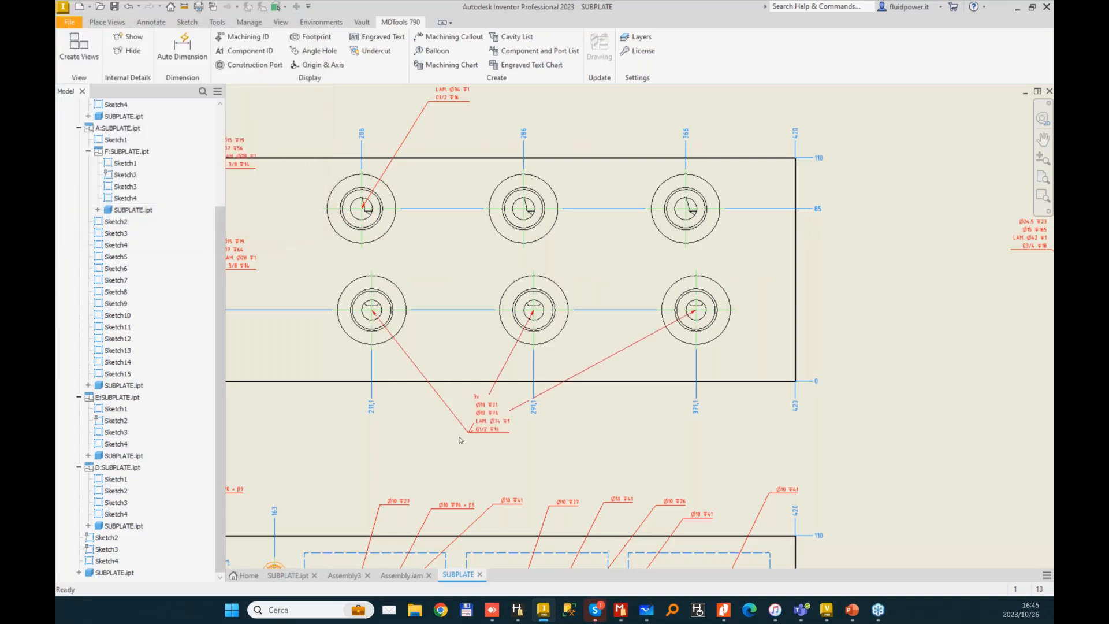
{"action": "left_click_drag", "start_coordinate": [474, 432], "coordinate": [561, 433]}
- Save the drawing as SUBPLATE.dwg in the MDTools 790 folder, including its changed dependent files
{"action": "middle_click_drag", "start_coordinate": [933, 381], "coordinate": [838, 380]}
{"action": "scroll", "coordinate": [838, 379], "scroll_direction": "down", "scroll_amount": 1}
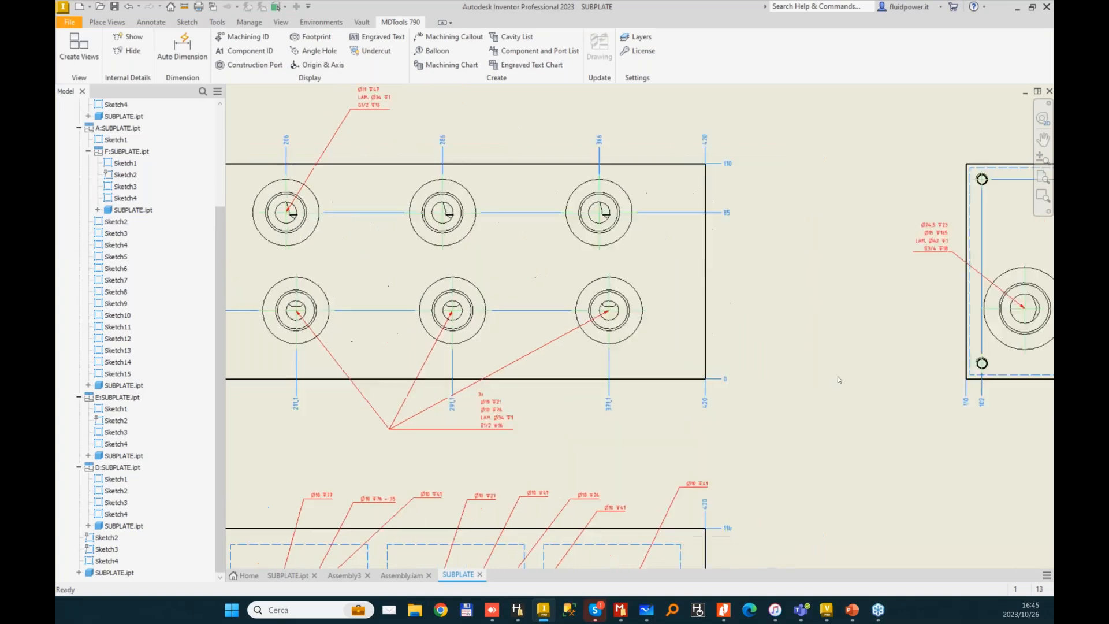
{"action": "scroll", "coordinate": [767, 379], "scroll_direction": "down", "scroll_amount": 3}
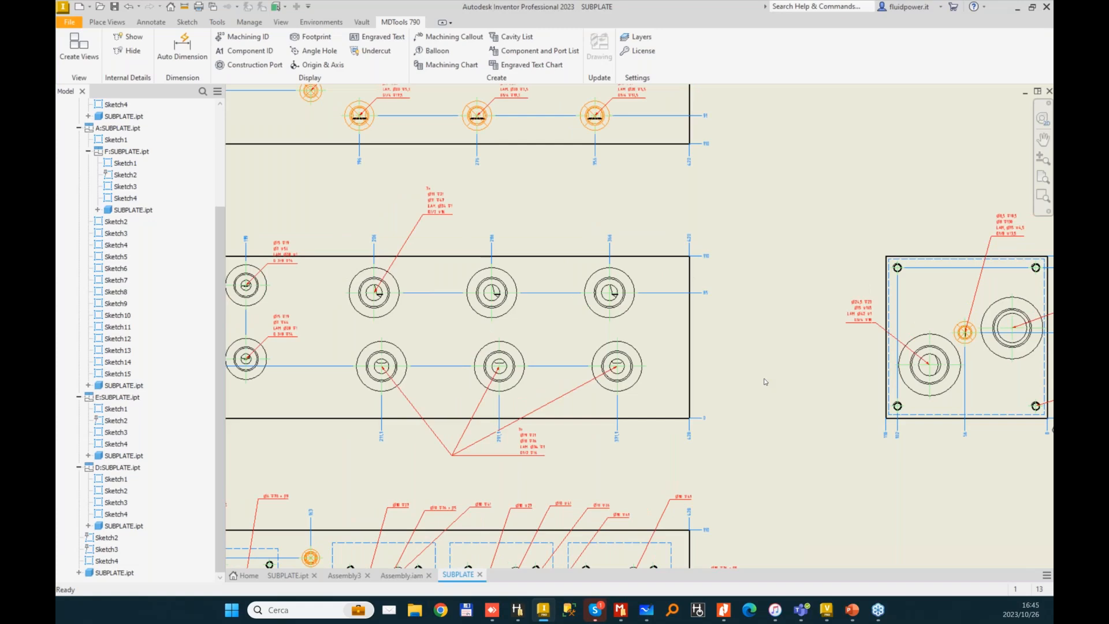
{"action": "scroll", "coordinate": [512, 408], "scroll_direction": "up", "scroll_amount": 1}
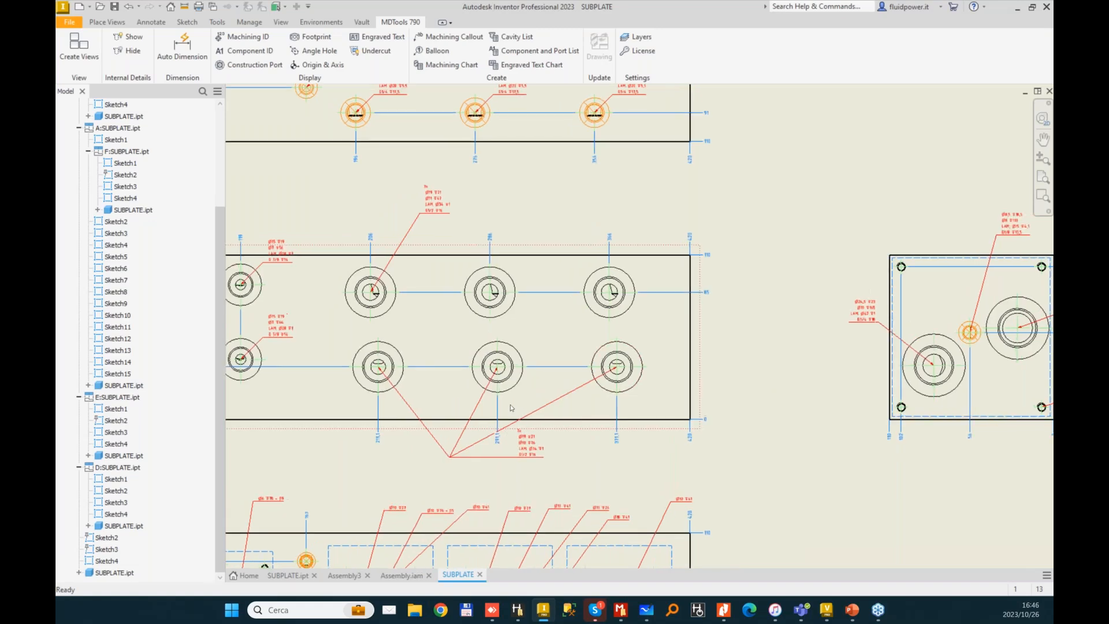
{"action": "key", "text": "Home"}
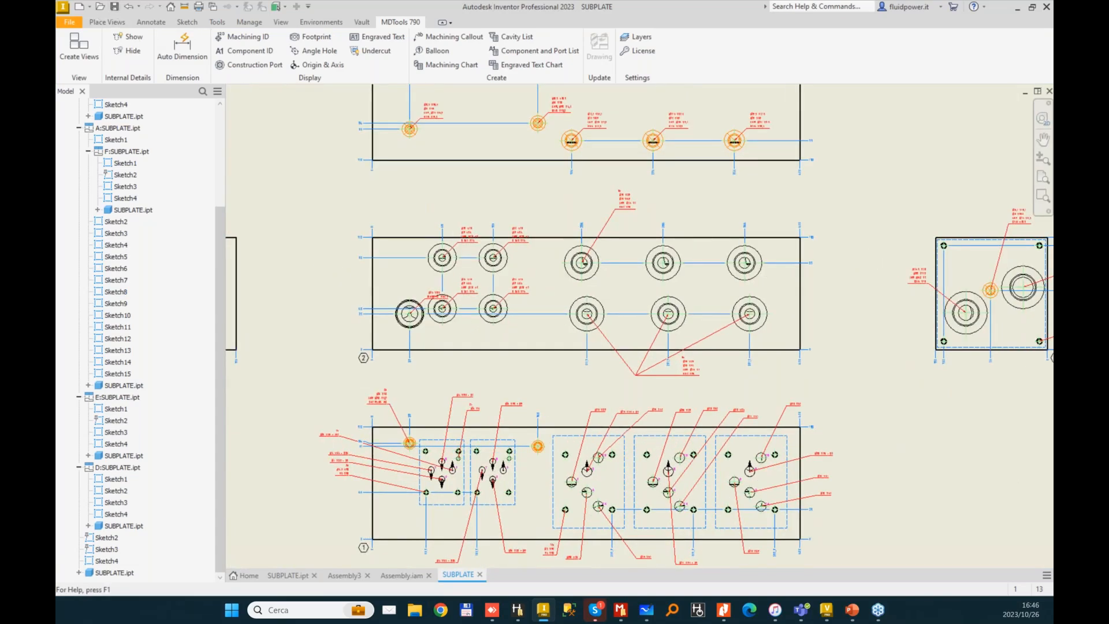
{"action": "left_click", "coordinate": [114, 6]}
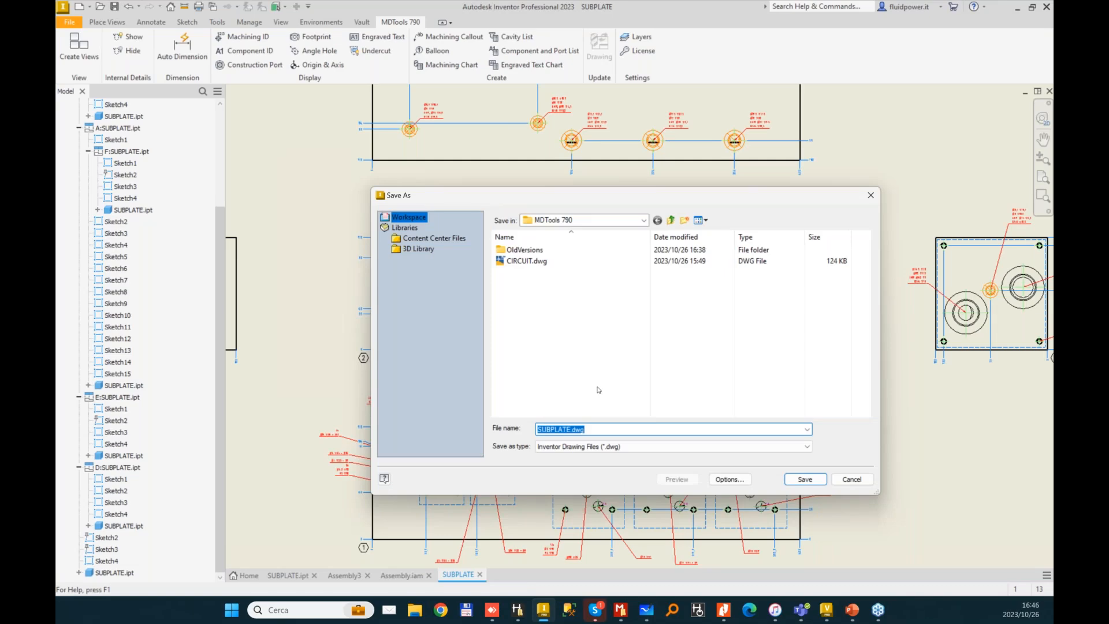
{"action": "key", "text": "Return"}
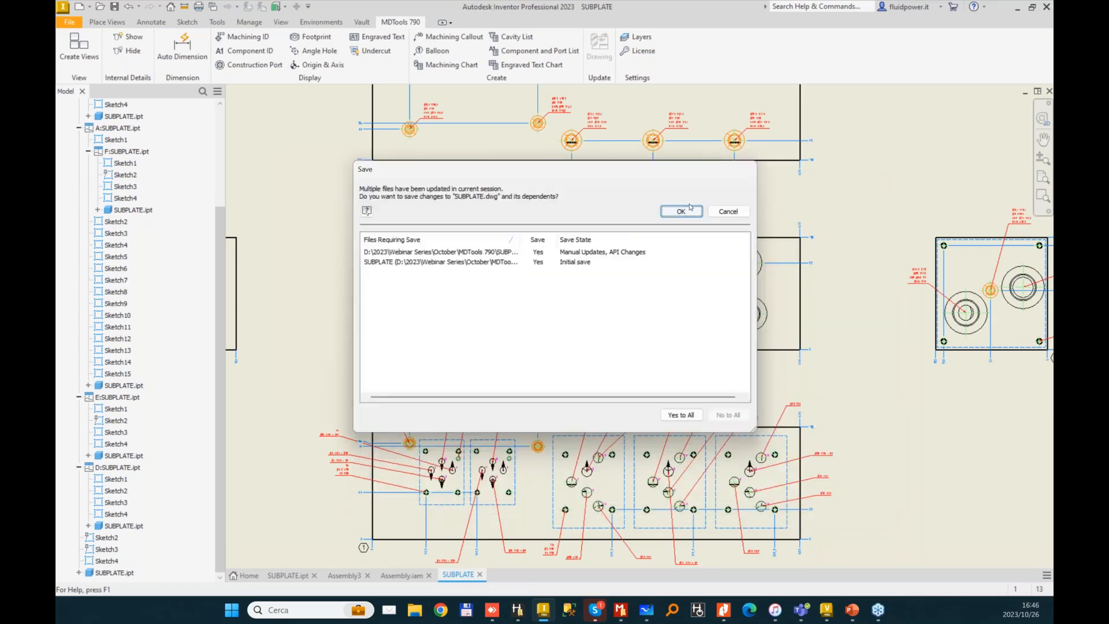
{"action": "left_click", "coordinate": [681, 211]}
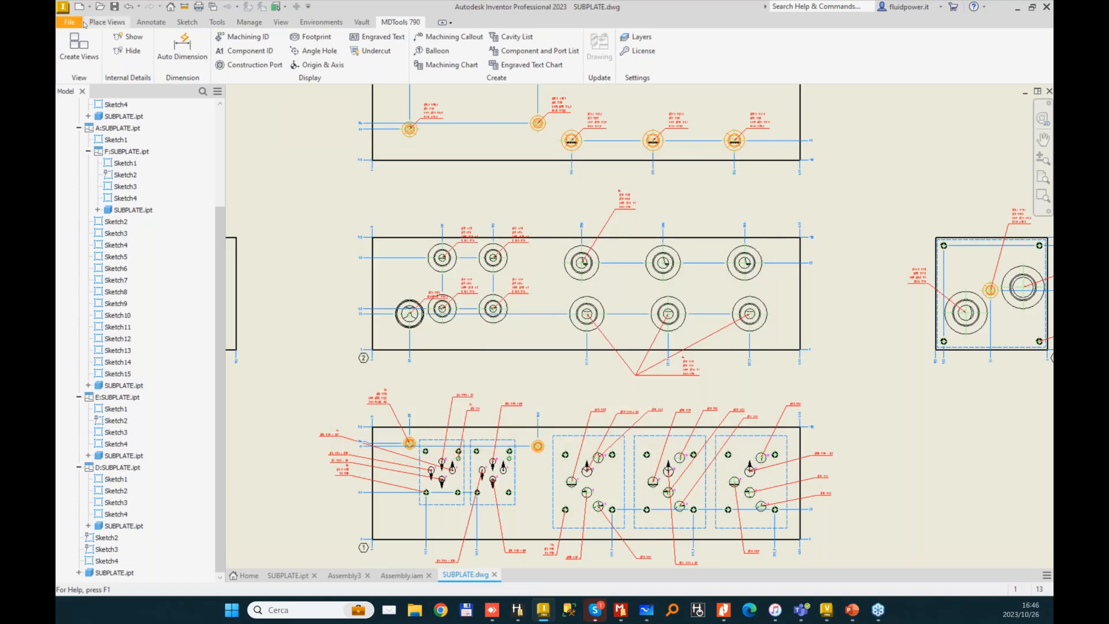
- Create a new drawing from the standard.dwg template and generate 1:1 views of Assembly.iam with face names turned off
{"action": "key", "text": "ctrl+n"}
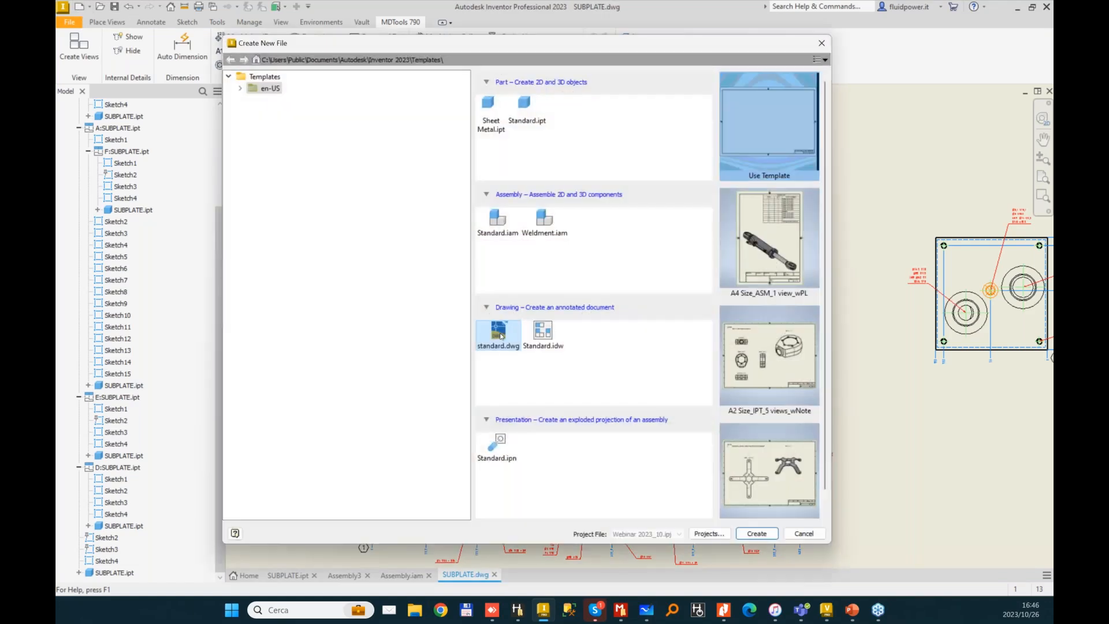
{"action": "double_click", "coordinate": [498, 332]}
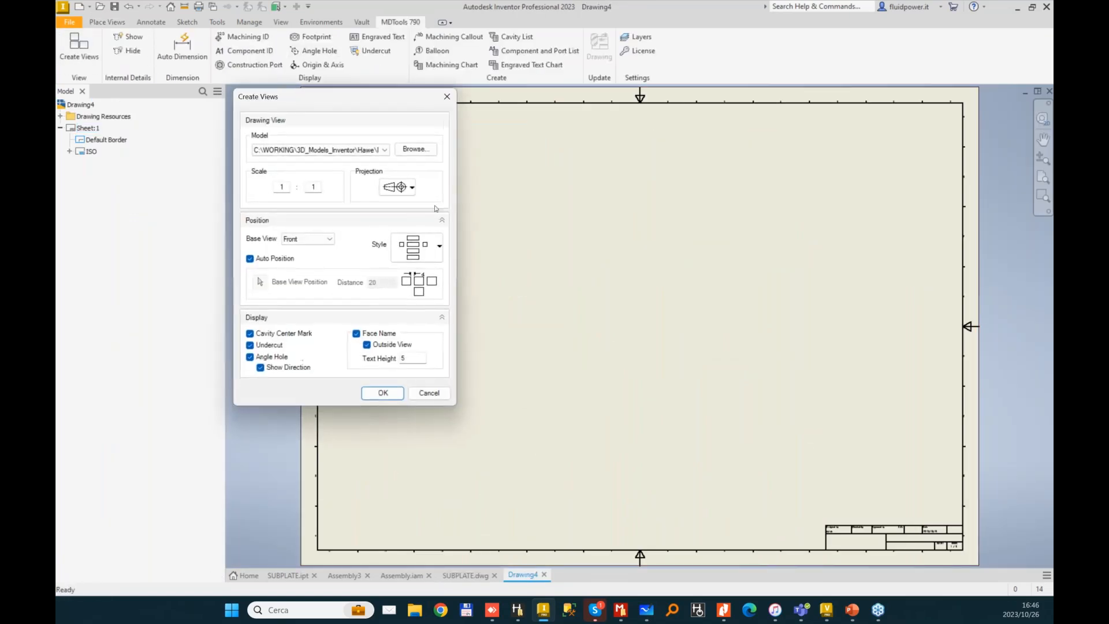
{"action": "left_click", "coordinate": [384, 149]}
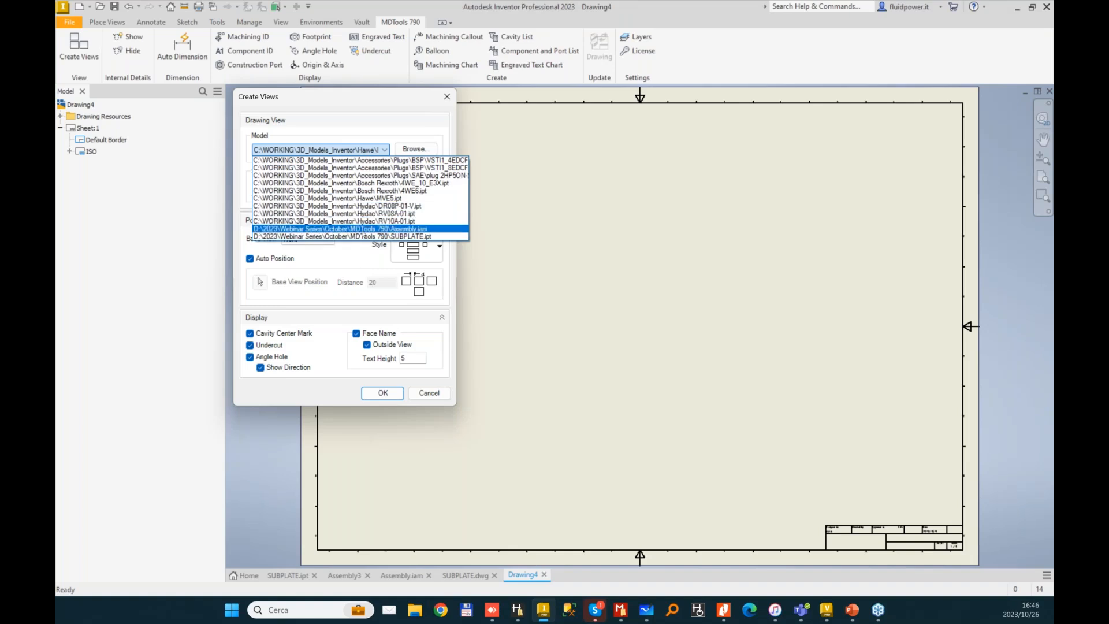
{"action": "left_click", "coordinate": [363, 235]}
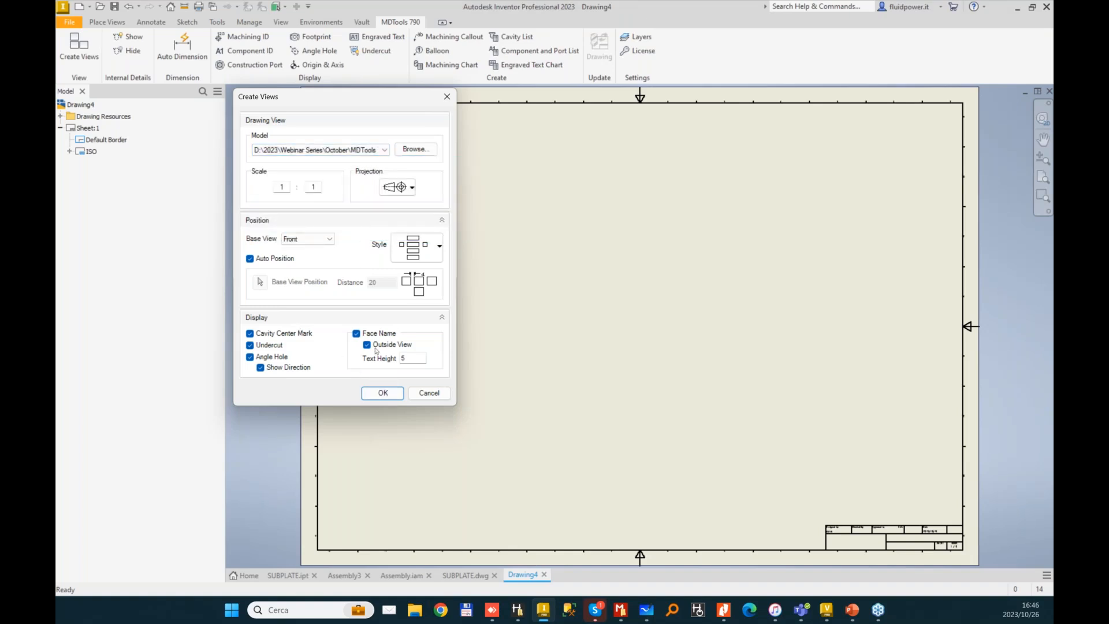
{"action": "left_click", "coordinate": [356, 334]}
{"action": "left_click", "coordinate": [382, 393]}
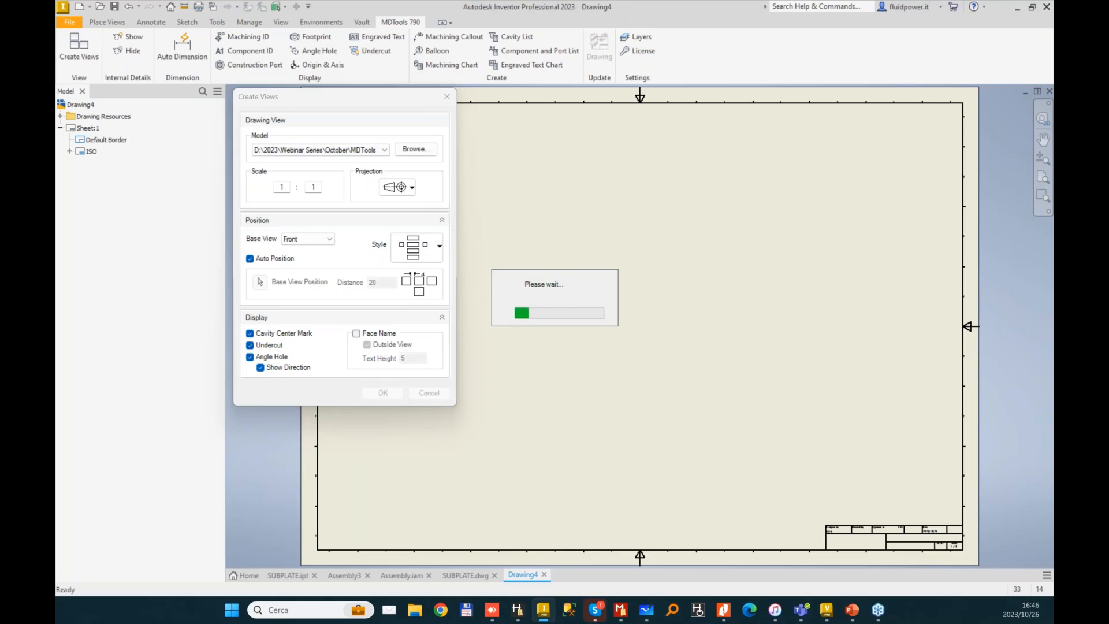
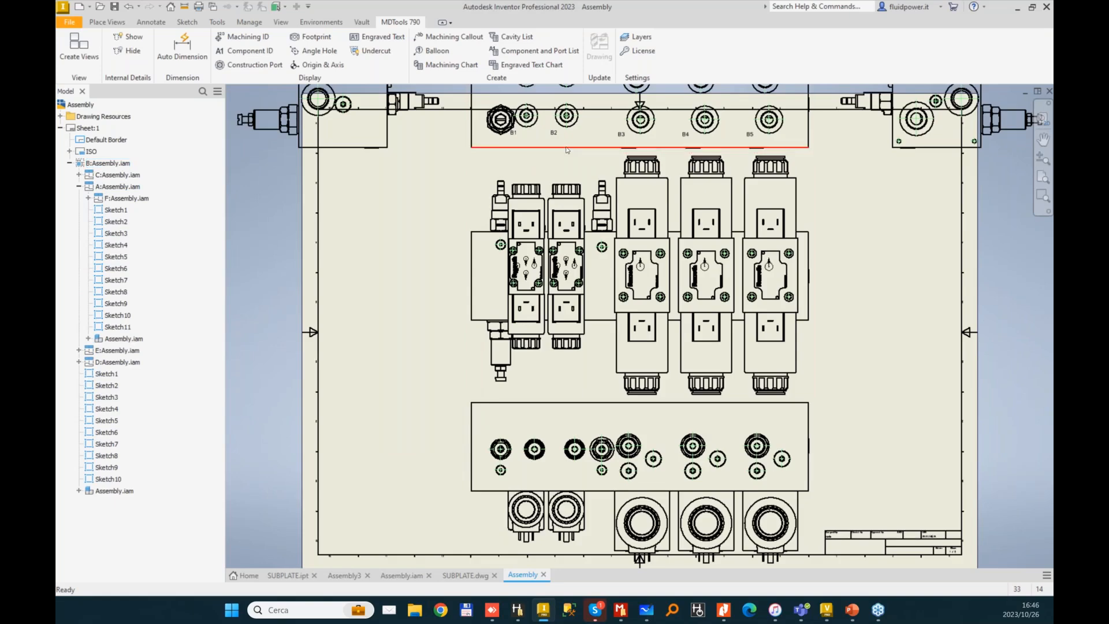
- Examine the A and B port labels on the manifold view and the corner mounting holes on the adjacent end-face view
{"action": "scroll", "coordinate": [569, 144], "scroll_direction": "up", "scroll_amount": 3}
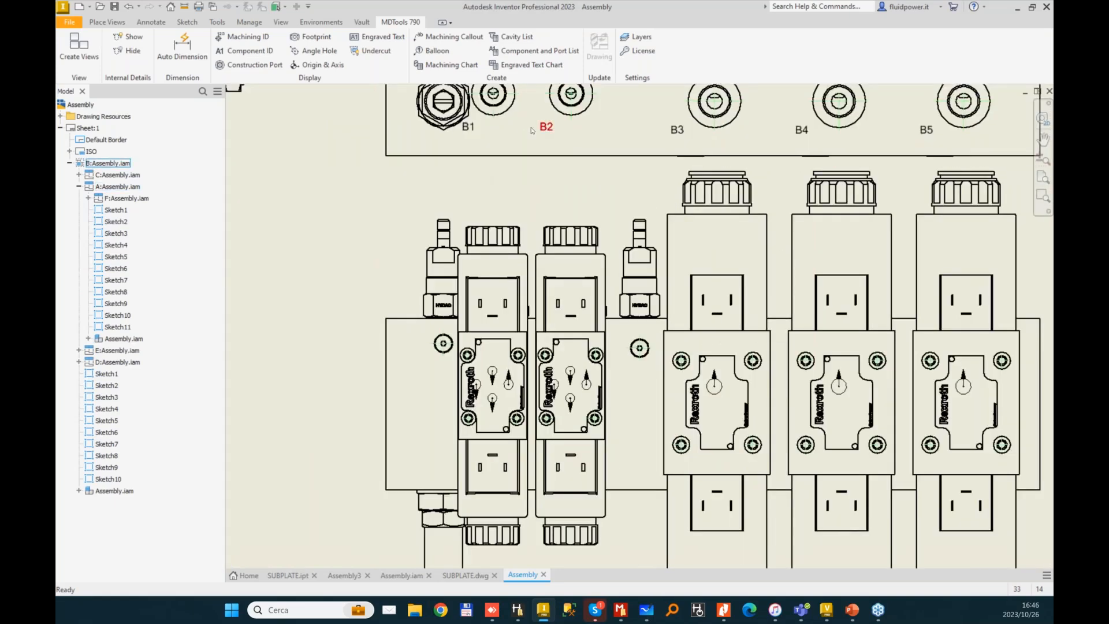
{"action": "middle_click_drag", "start_coordinate": [746, 115], "coordinate": [728, 301]}
{"action": "scroll", "coordinate": [729, 301], "scroll_direction": "down", "scroll_amount": 1}
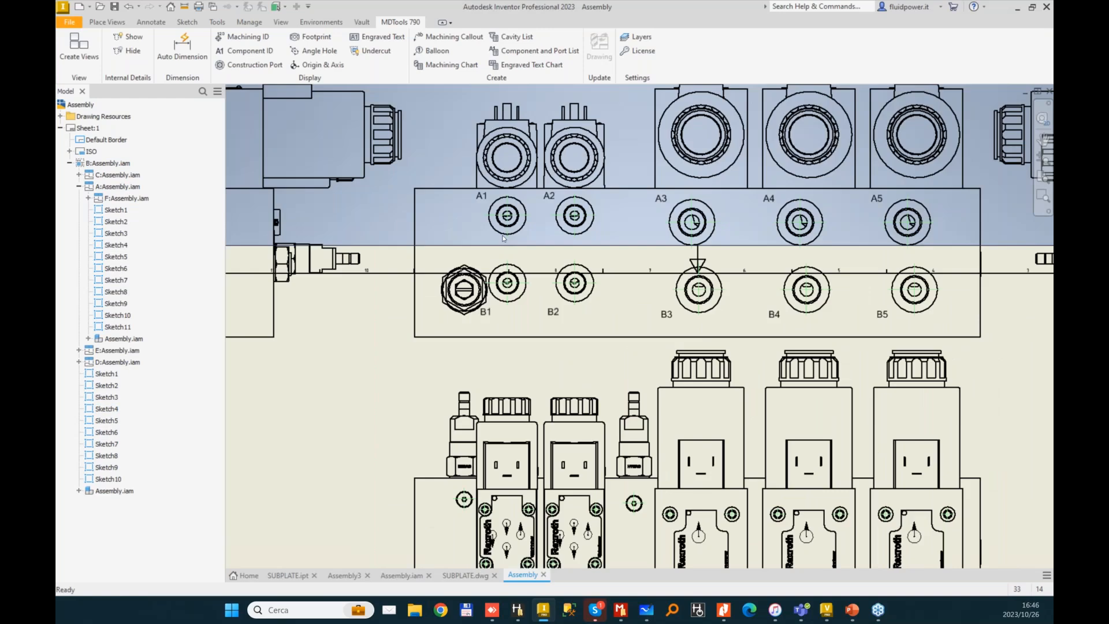
{"action": "scroll", "coordinate": [612, 125], "scroll_direction": "up", "scroll_amount": 2}
{"action": "middle_click_drag", "start_coordinate": [1028, 323], "coordinate": [713, 250]}
{"action": "scroll", "coordinate": [808, 314], "scroll_direction": "up", "scroll_amount": 2}
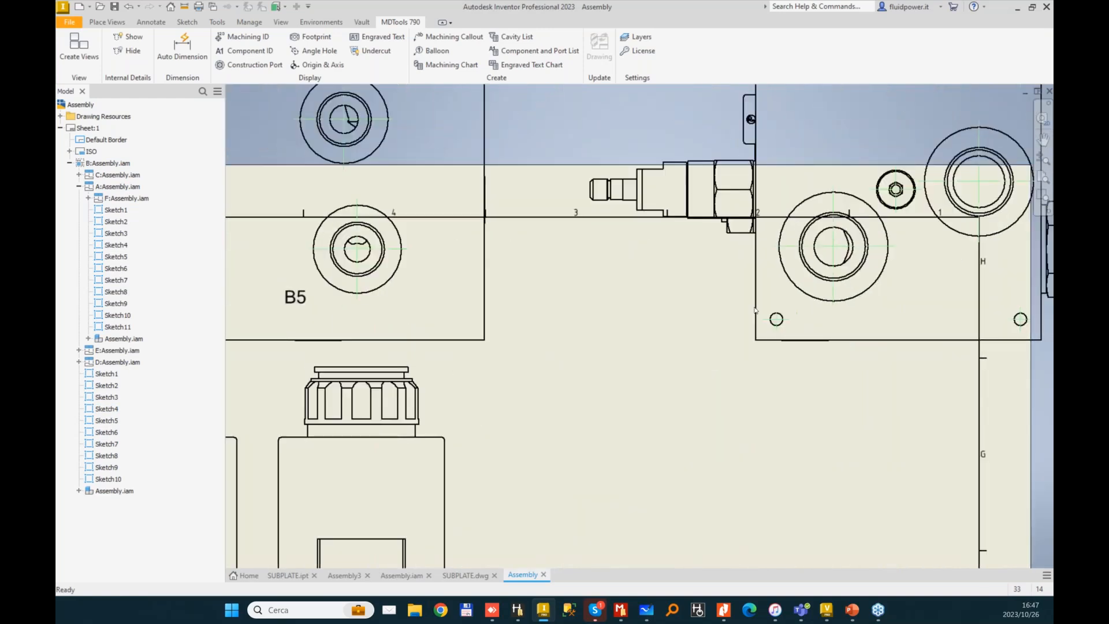
{"action": "scroll", "coordinate": [756, 312], "scroll_direction": "up", "scroll_amount": 1}
{"action": "middle_click_drag", "start_coordinate": [776, 315], "coordinate": [612, 327]}
{"action": "scroll", "coordinate": [612, 326], "scroll_direction": "down", "scroll_amount": 2}
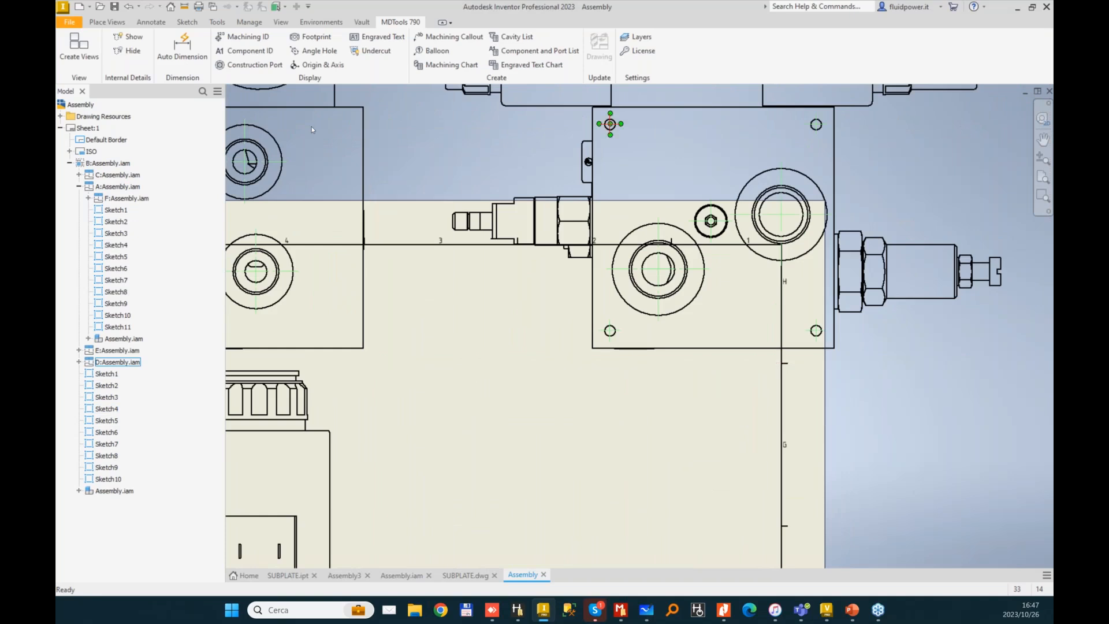
- Add a horizontal chain dimension below the end-face view, running from edge to edge through the two lower mounting holes
{"action": "left_click", "coordinate": [151, 22]}
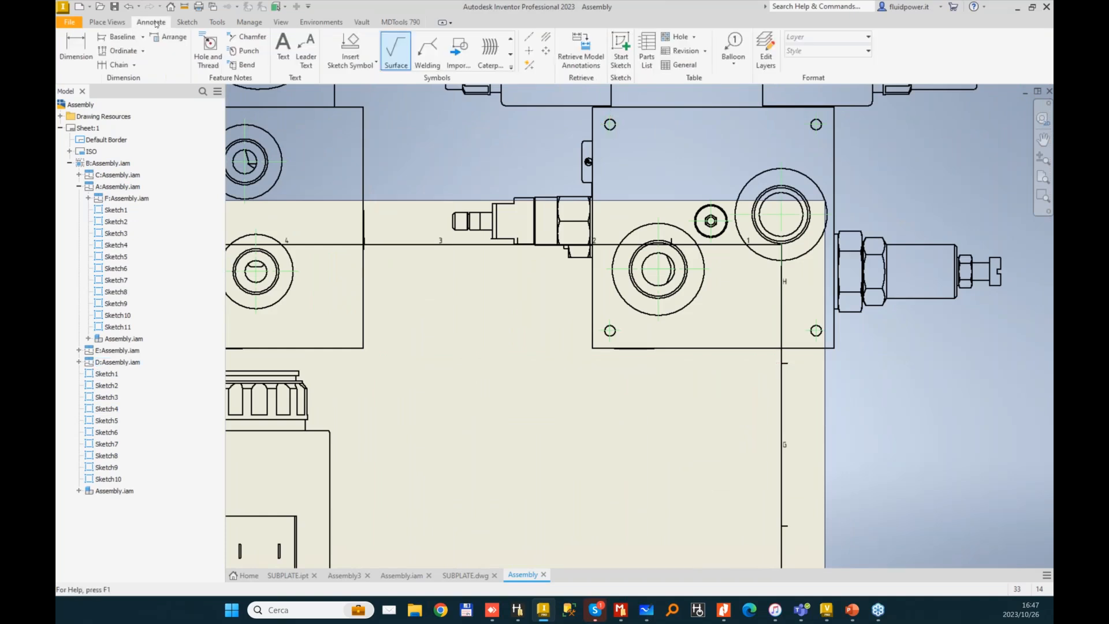
{"action": "left_click", "coordinate": [116, 65]}
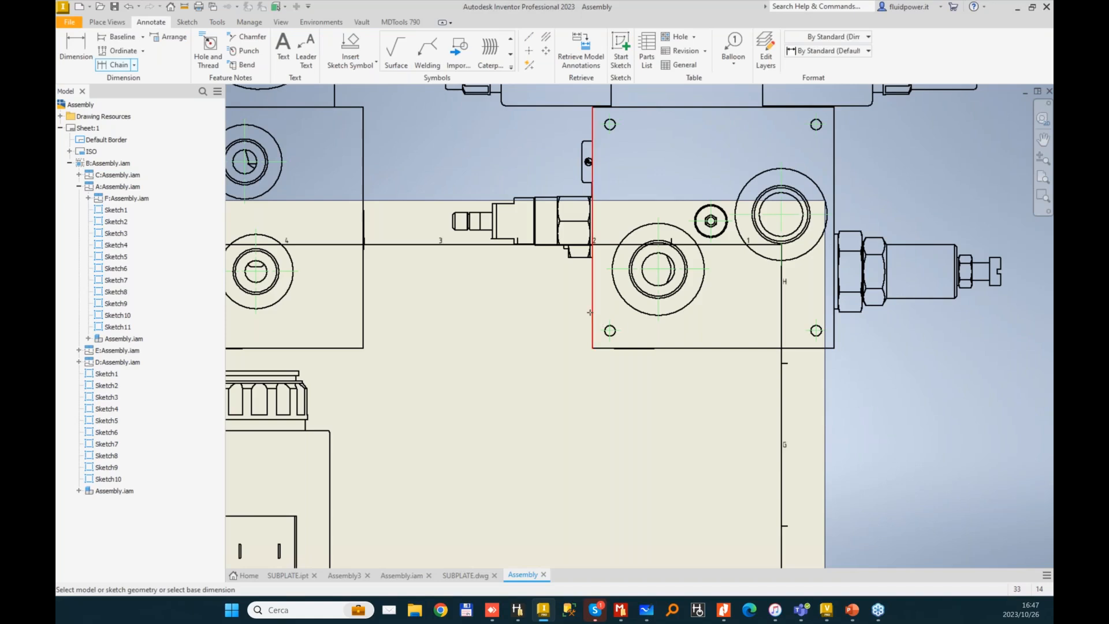
{"action": "left_click", "coordinate": [593, 335]}
{"action": "left_click", "coordinate": [609, 331]}
{"action": "left_click", "coordinate": [816, 330]}
{"action": "left_click", "coordinate": [836, 319]}
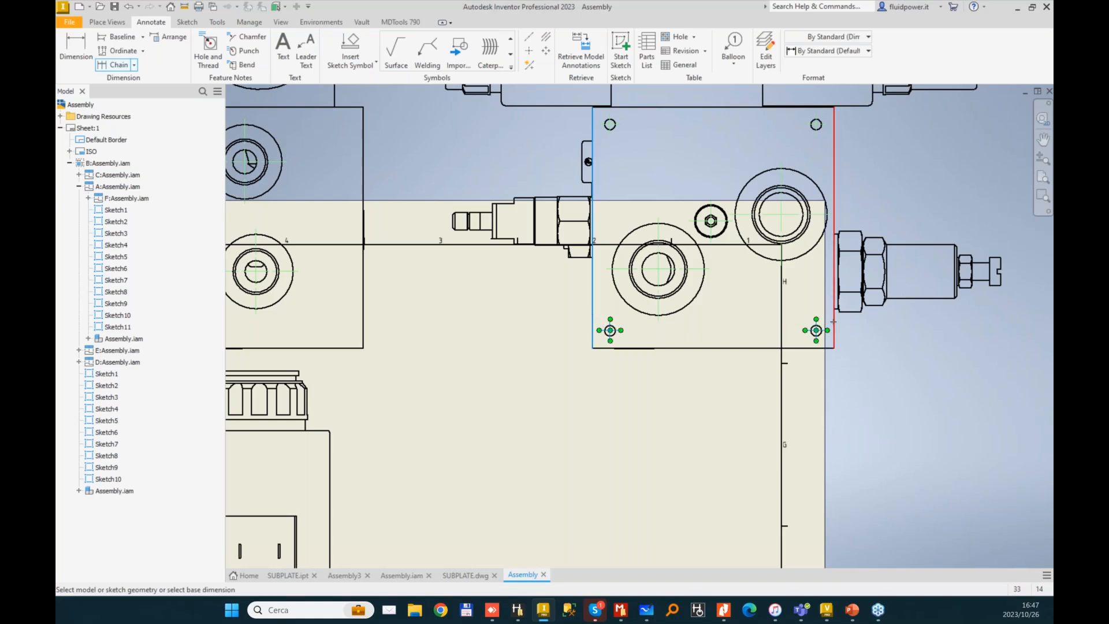
{"action": "right_click", "coordinate": [797, 366]}
{"action": "left_click", "coordinate": [808, 373]}
{"action": "left_click", "coordinate": [755, 373]}
{"action": "right_click", "coordinate": [755, 369]}
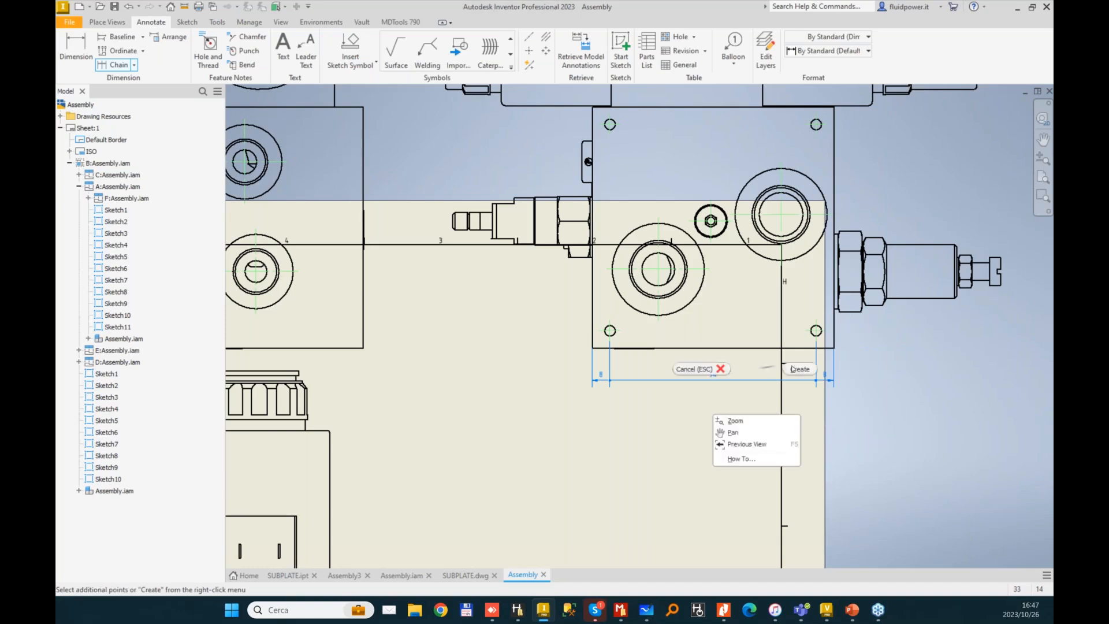
{"action": "left_click", "coordinate": [799, 369]}
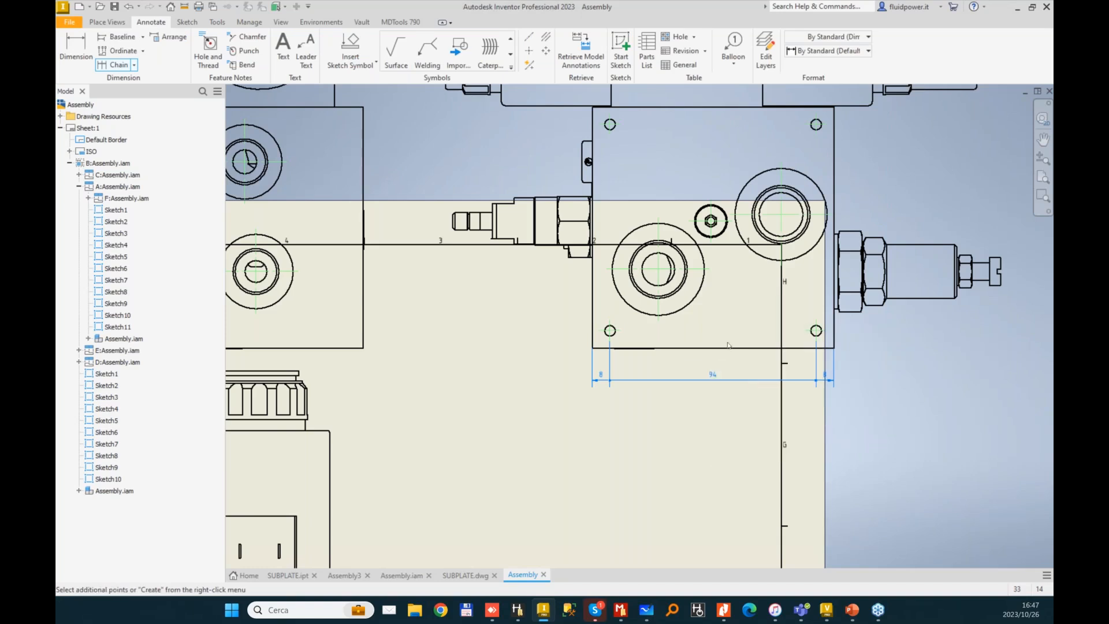
- Add a vertical chain dimension beside the end-face view, running from edge to edge through the two left mounting holes
{"action": "left_click", "coordinate": [117, 66]}
{"action": "left_click", "coordinate": [642, 348]}
{"action": "left_click", "coordinate": [610, 330]}
{"action": "left_click", "coordinate": [609, 124]}
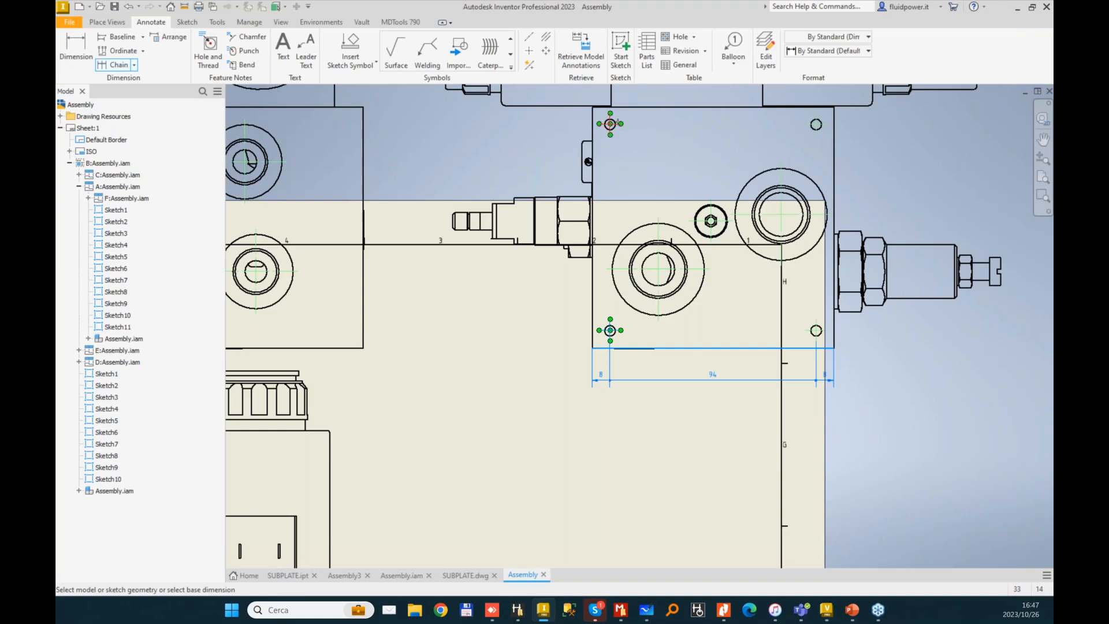
{"action": "right_click", "coordinate": [635, 127]}
{"action": "left_click", "coordinate": [683, 128]}
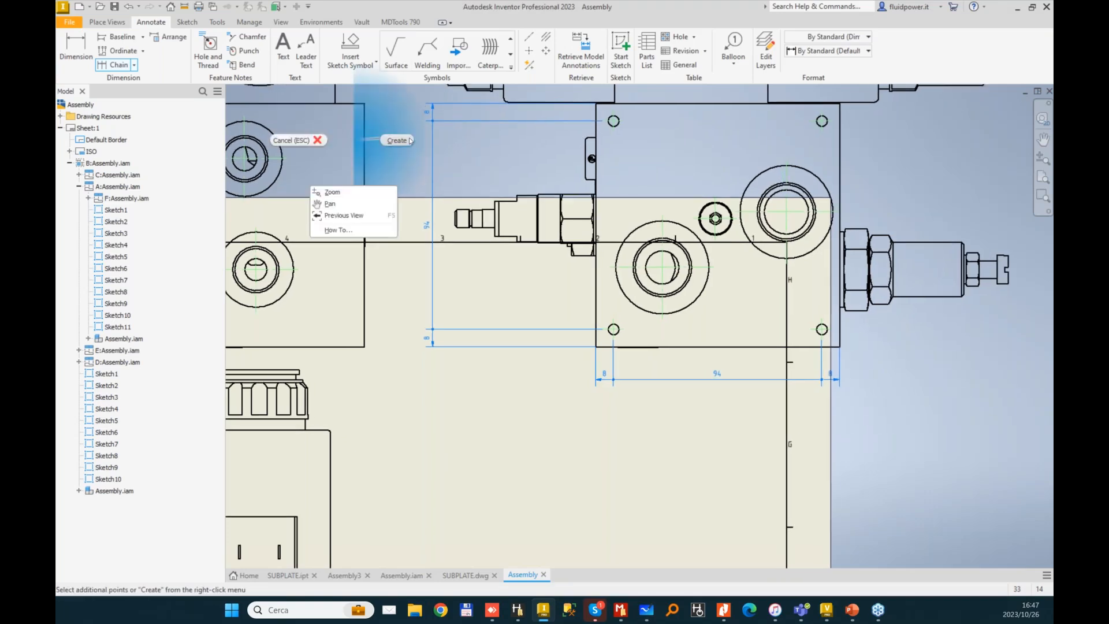
- Add a leader note reading "4x M8" to the lower-left mounting hole of the end-face view
{"action": "left_click", "coordinate": [306, 49]}
{"action": "left_click", "coordinate": [613, 339]}
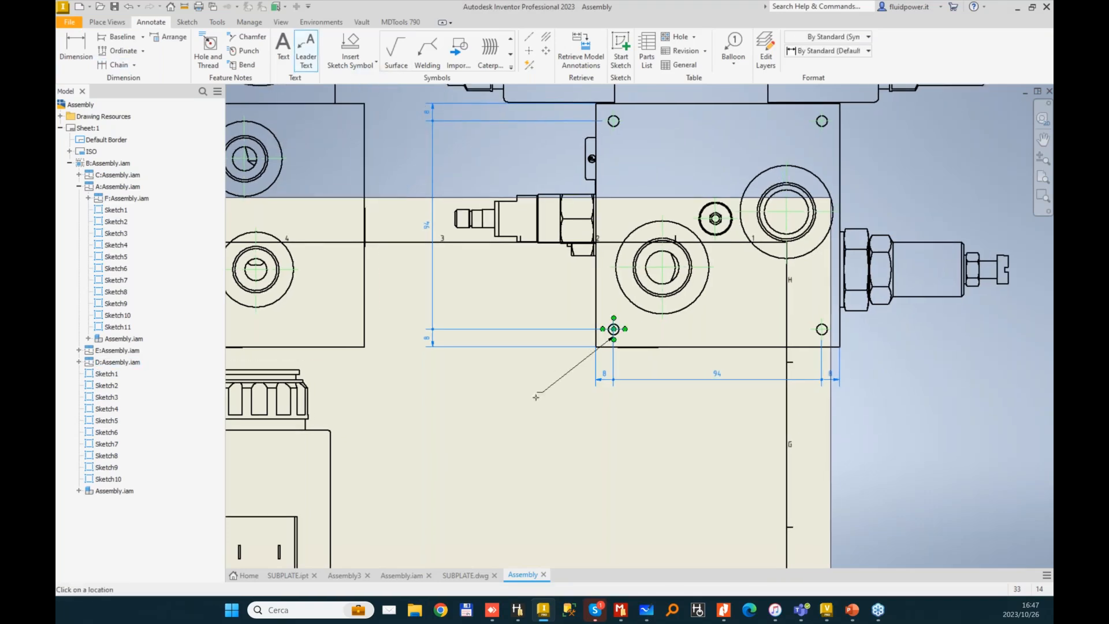
{"action": "right_click", "coordinate": [532, 399]}
{"action": "left_click", "coordinate": [551, 382]}
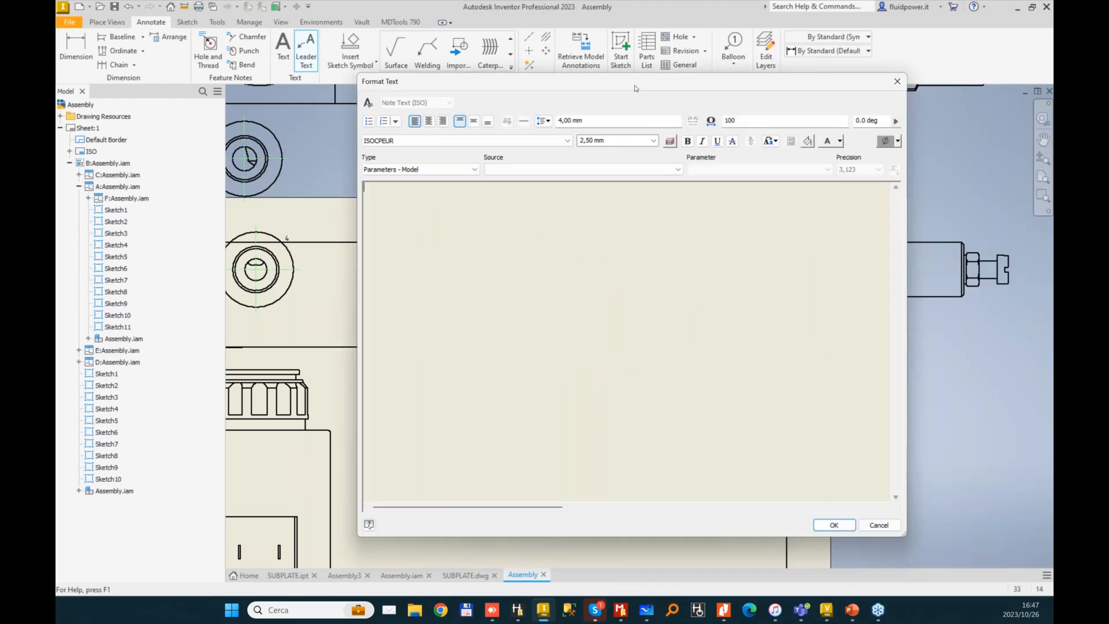
{"action": "type", "text": "4x"}
{"action": "key", "text": "Caps_Lock"}
{"action": "type", "text": "M8"}
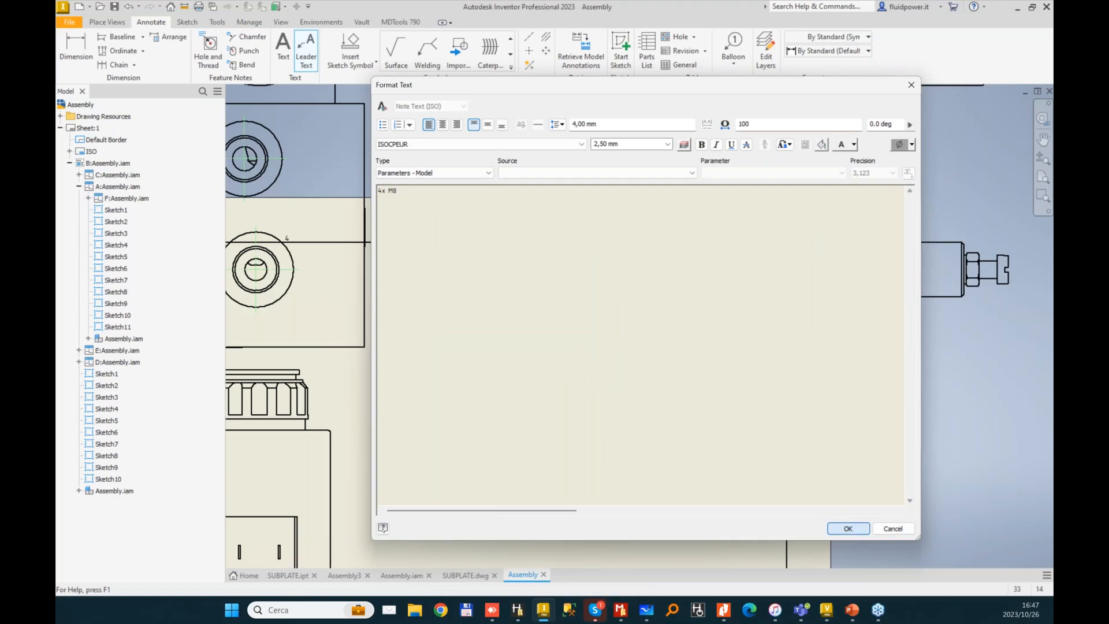
{"action": "left_click", "coordinate": [847, 529]}
- Turn on thread feature display for the end-face view
{"action": "scroll", "coordinate": [677, 342], "scroll_direction": "down", "scroll_amount": 4}
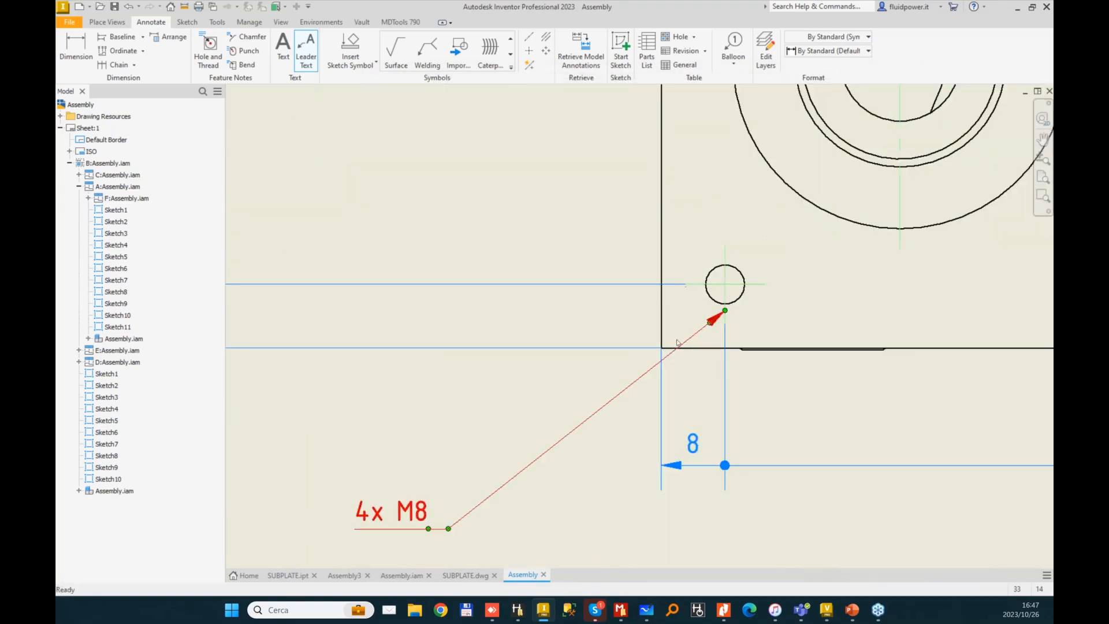
{"action": "right_click", "coordinate": [635, 324]}
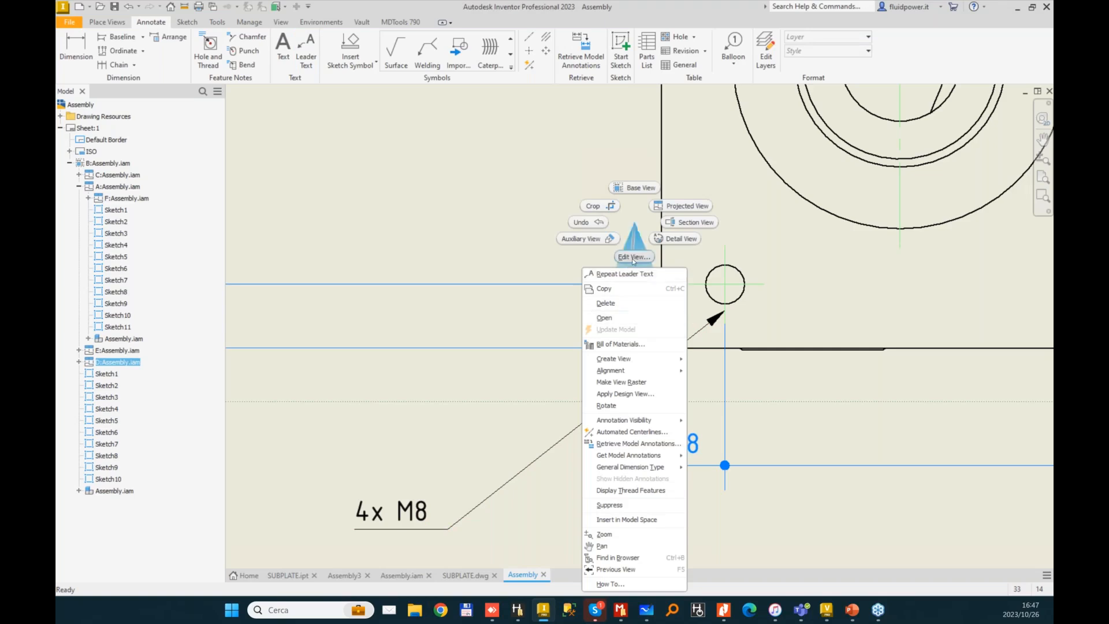
{"action": "left_click", "coordinate": [633, 256]}
{"action": "left_click", "coordinate": [323, 113]}
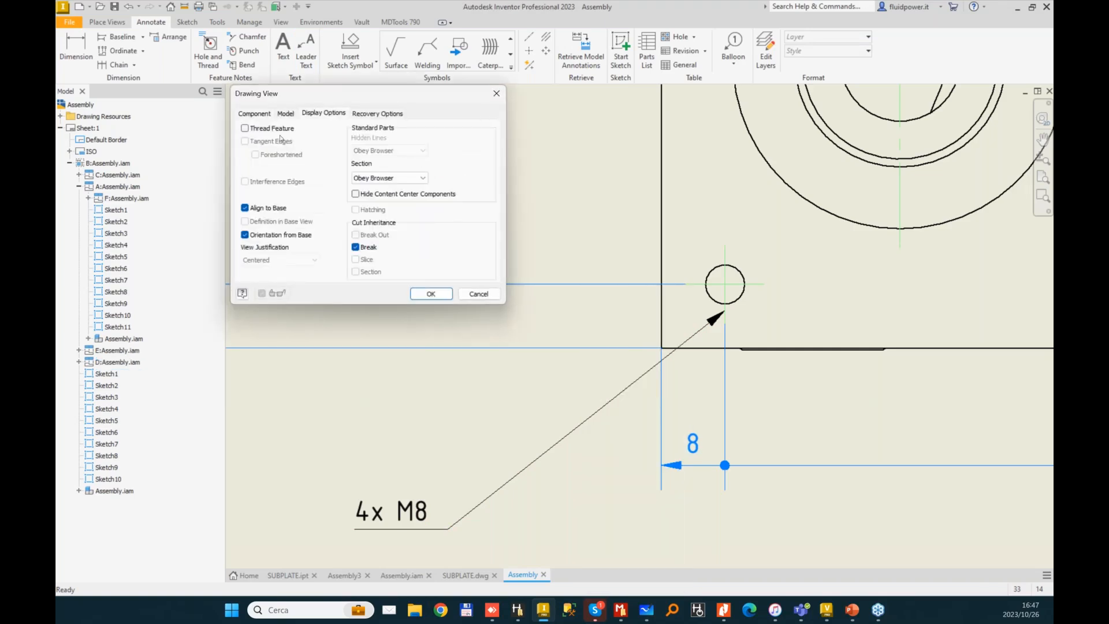
{"action": "left_click", "coordinate": [252, 129]}
{"action": "left_click", "coordinate": [430, 293]}
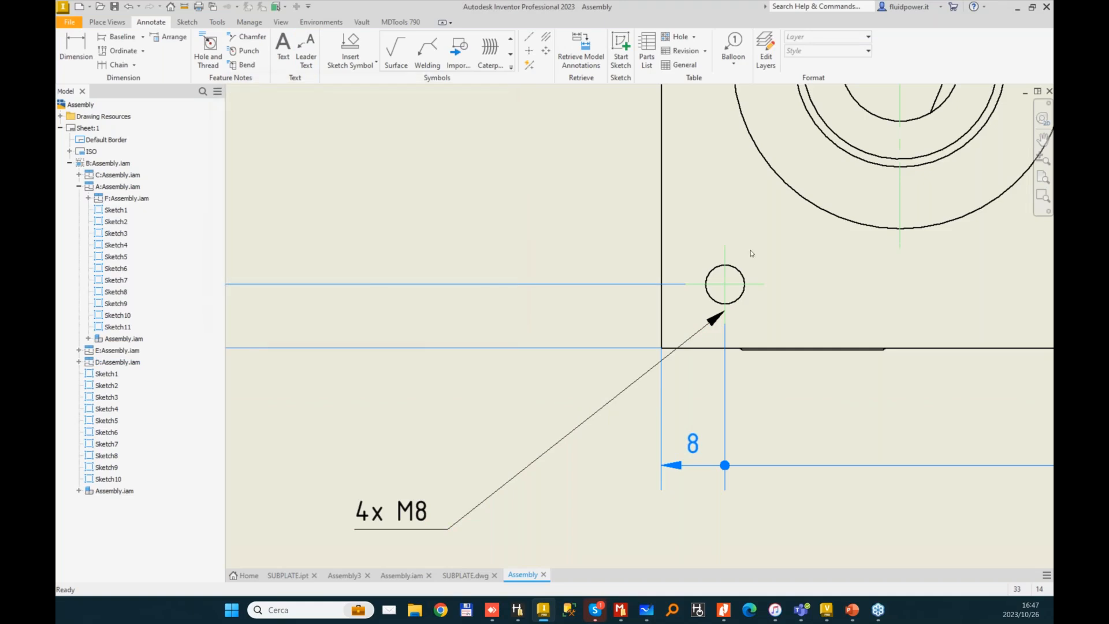
- Check the bore and thread diameters of the lower-left mounting hole with trial dimensions, without placing them
{"action": "key", "text": "d"}
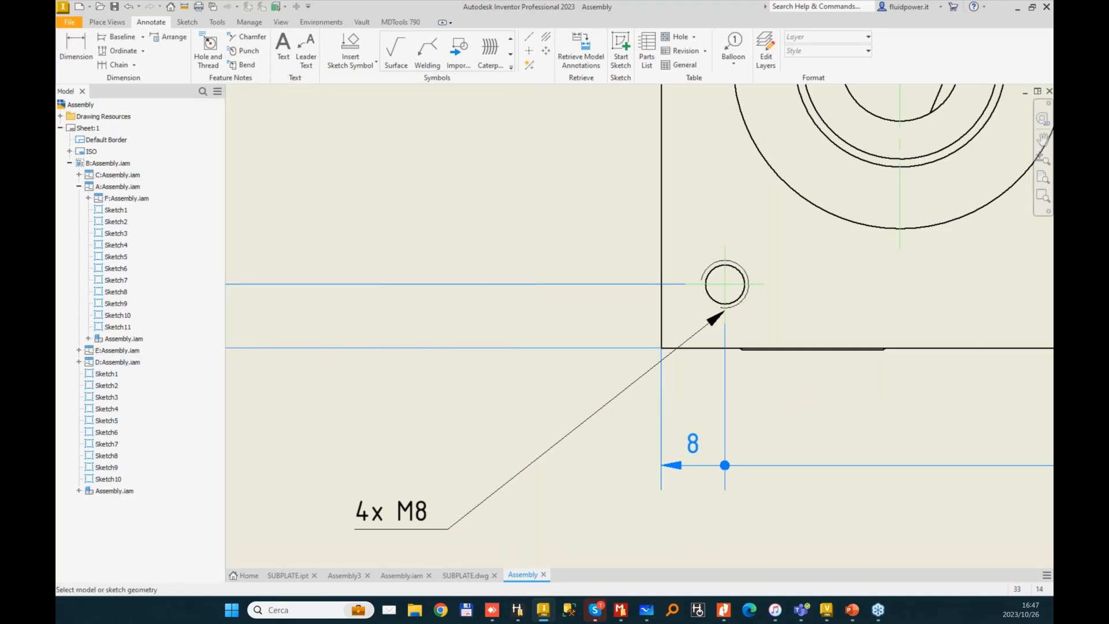
{"action": "left_click", "coordinate": [745, 276]}
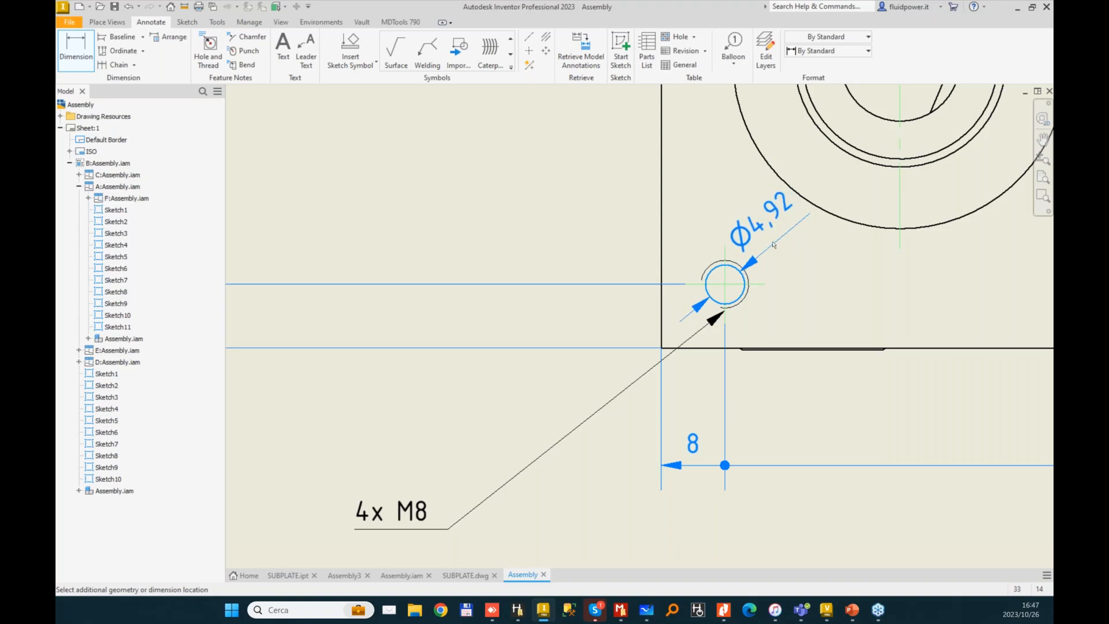
{"action": "key", "text": "Escape"}
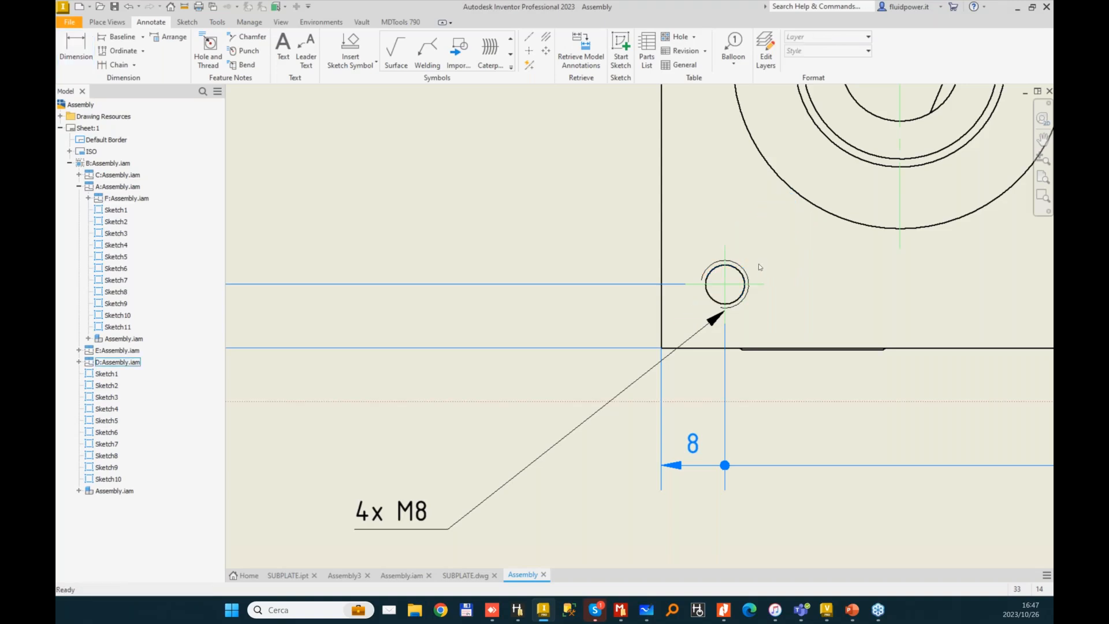
{"action": "scroll", "coordinate": [753, 282], "scroll_direction": "down", "scroll_amount": 8}
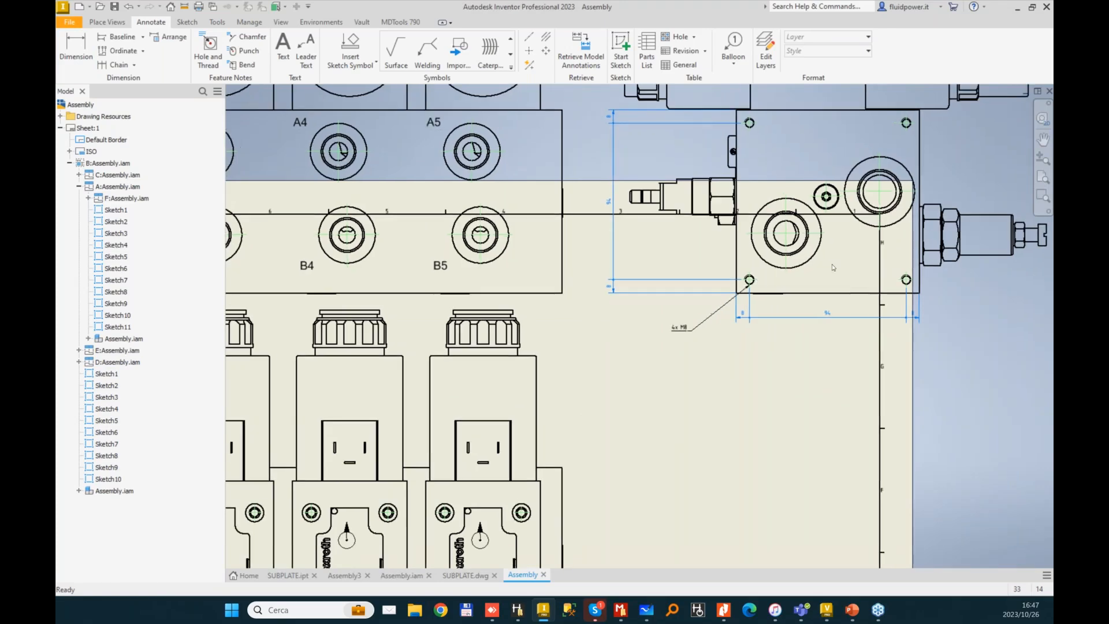
{"action": "left_click", "coordinate": [75, 49]}
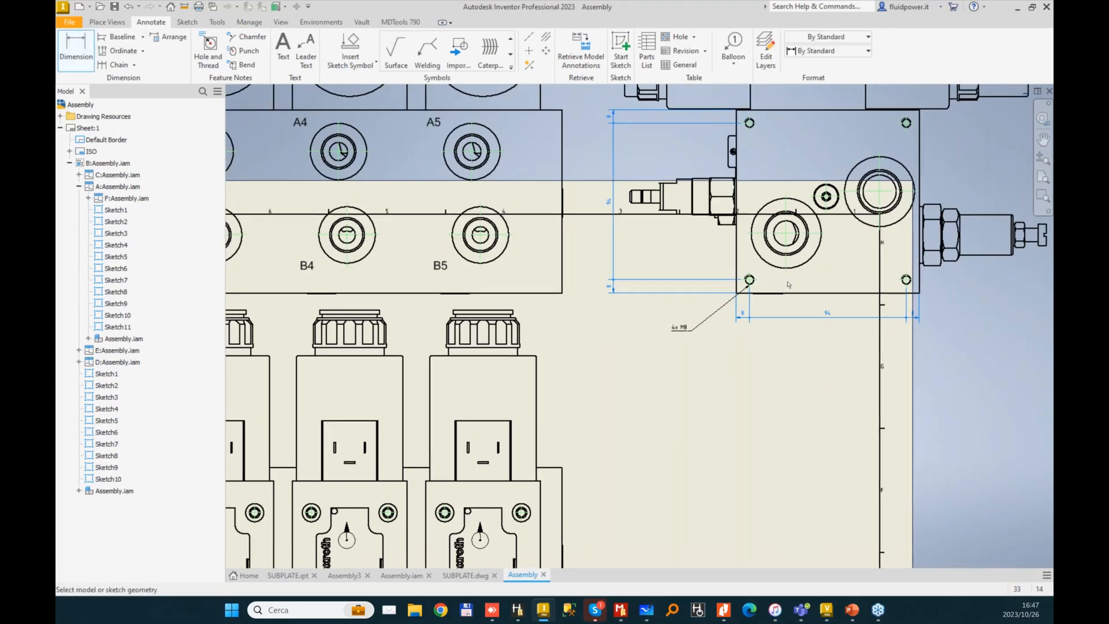
{"action": "scroll", "coordinate": [587, 242], "scroll_direction": "up", "scroll_amount": 8}
{"action": "left_click", "coordinate": [583, 245]}
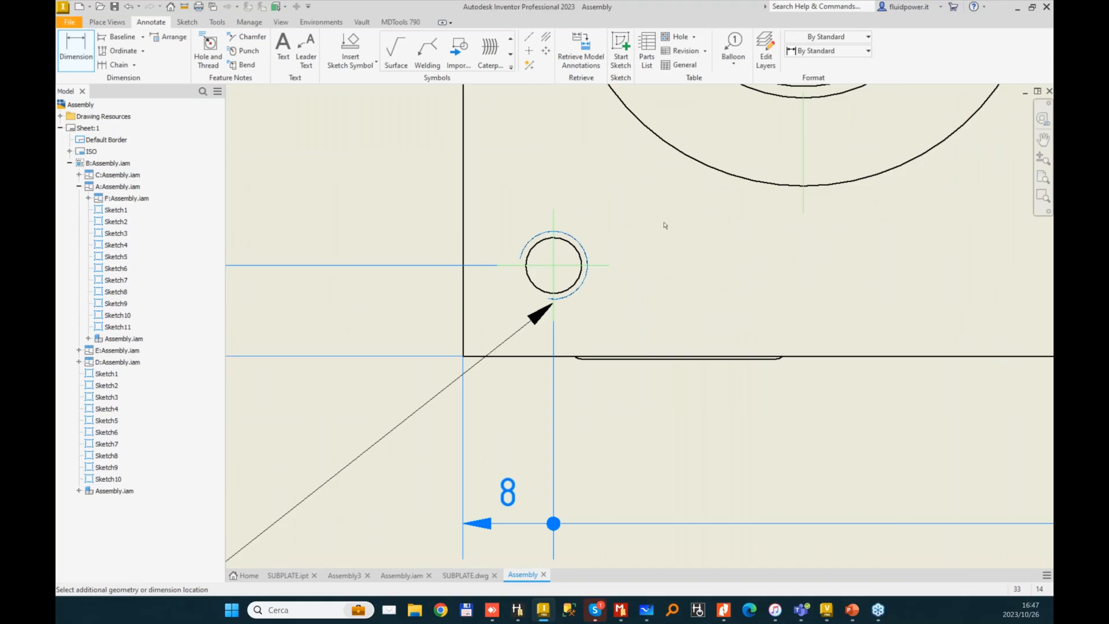
{"action": "scroll", "coordinate": [664, 226], "scroll_direction": "down", "scroll_amount": 4}
{"action": "key", "text": "Escape"}
{"action": "key", "text": "Escape"}
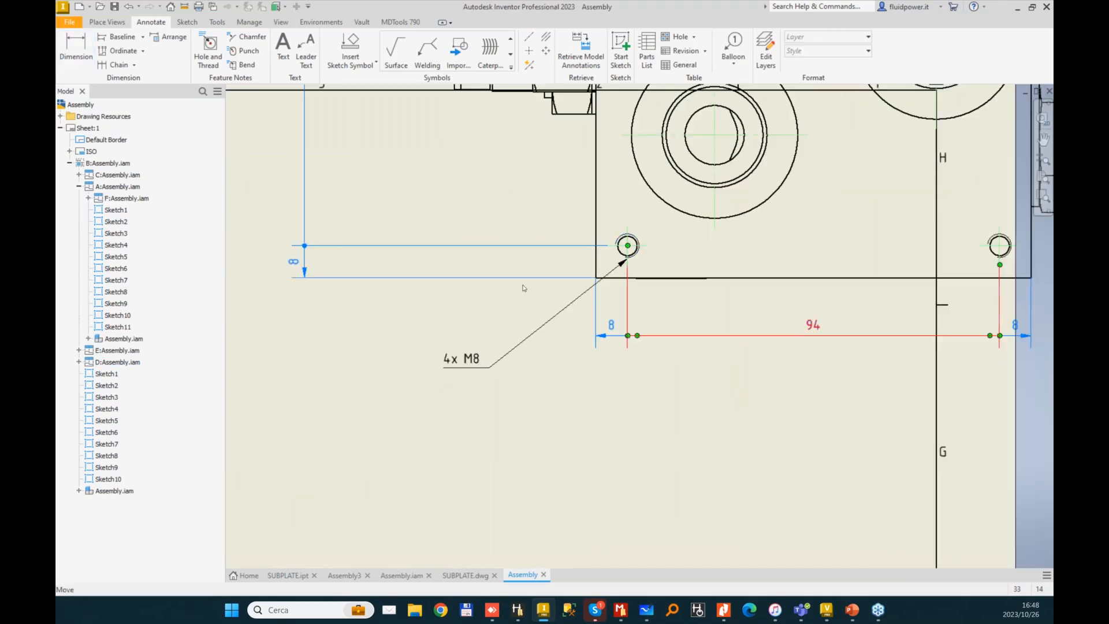
- Change the mounting hole leader note to "4x M6"
{"action": "double_click", "coordinate": [478, 363]}
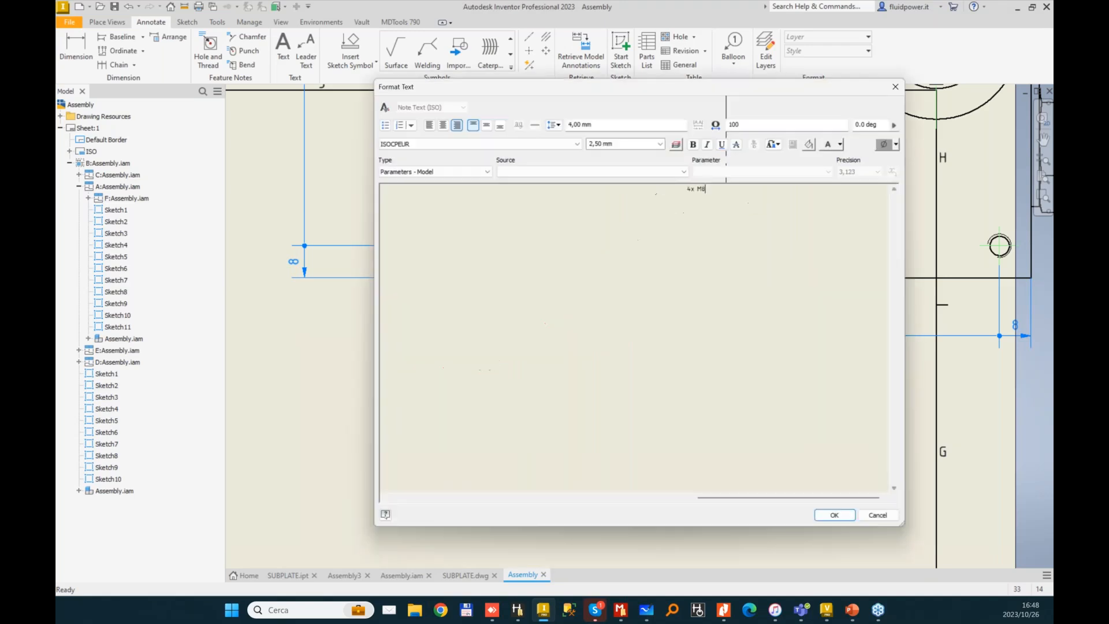
{"action": "key", "text": "BackSpace"}
{"action": "type", "text": "6"}
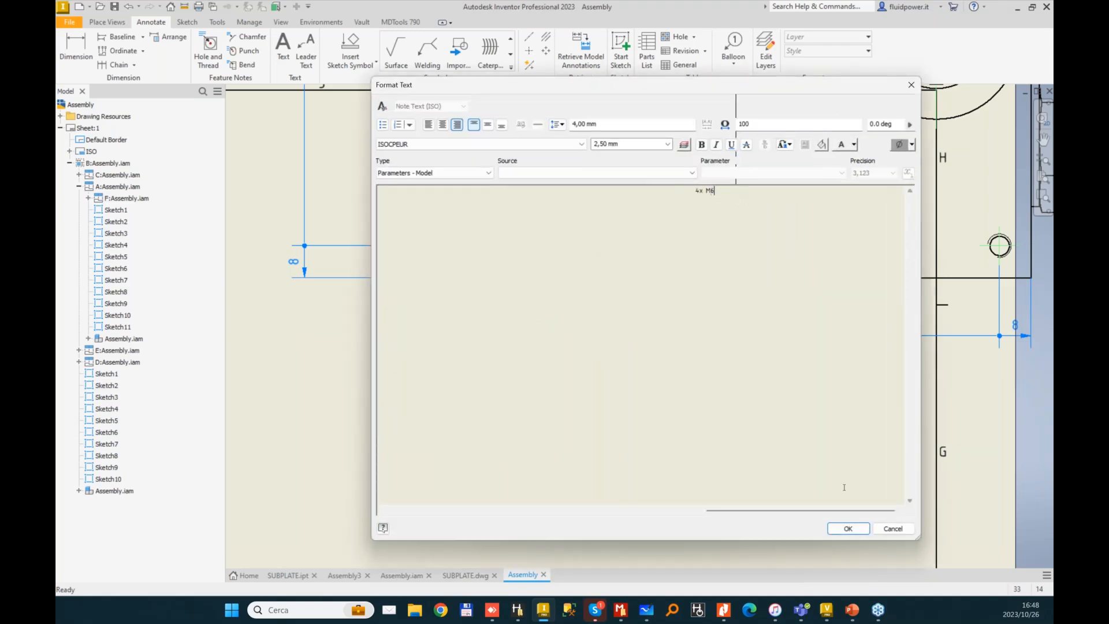
{"action": "left_click", "coordinate": [848, 528]}
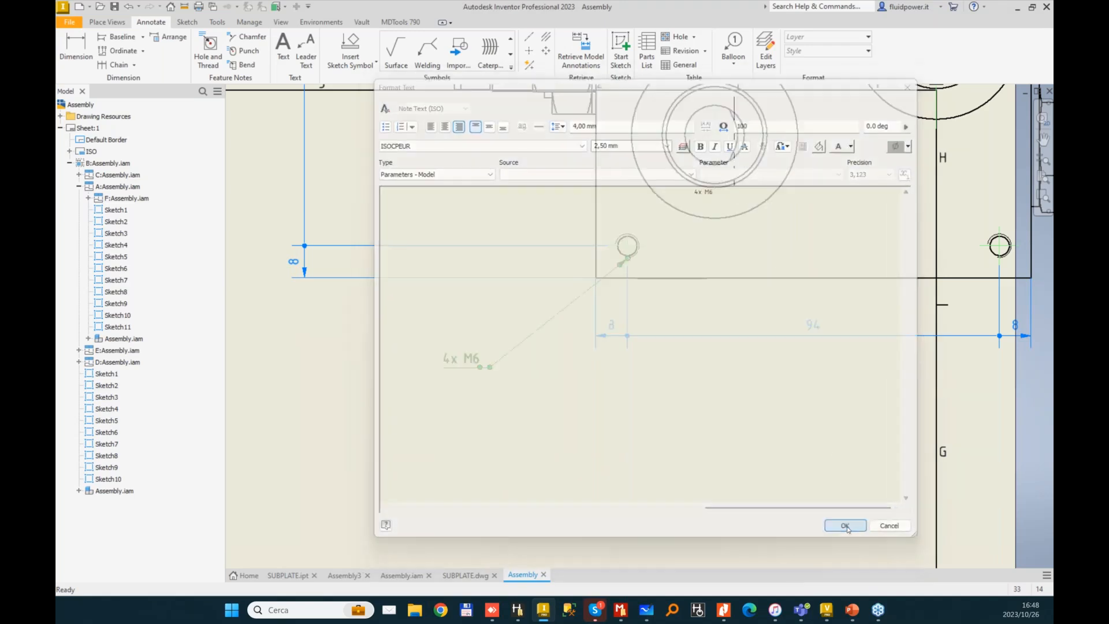
- Recheck the lower-left mounting hole's bore diameter with a trial dimension and review the whole assembly sheet
{"action": "left_click", "coordinate": [76, 49]}
{"action": "scroll", "coordinate": [619, 271], "scroll_direction": "up", "scroll_amount": 4}
{"action": "left_click", "coordinate": [623, 254]}
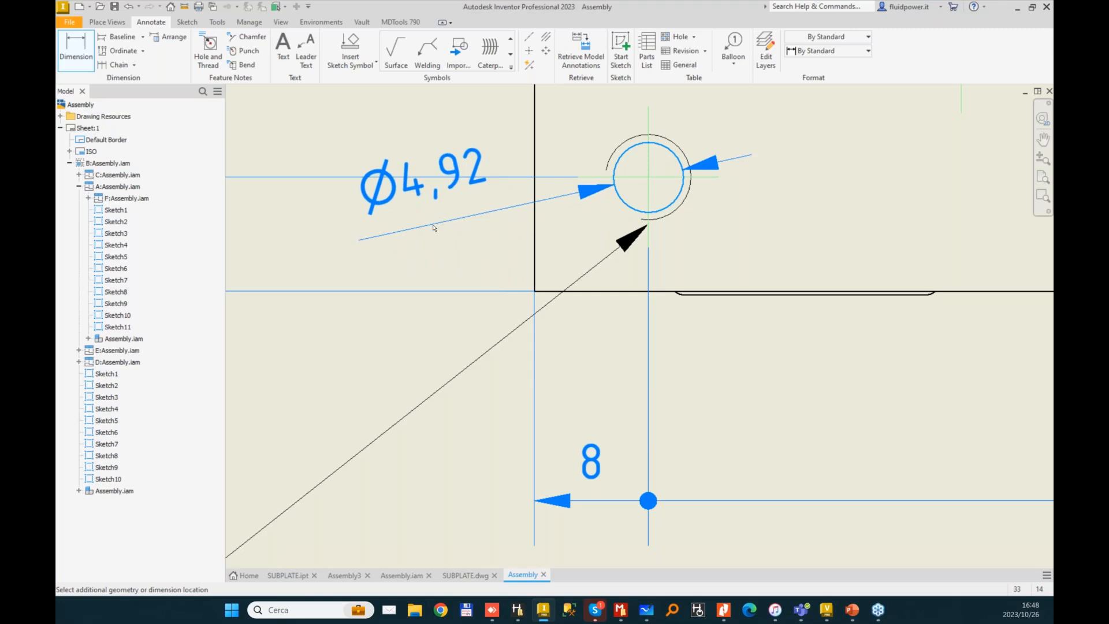
{"action": "key", "text": "Escape"}
{"action": "key", "text": "Escape"}
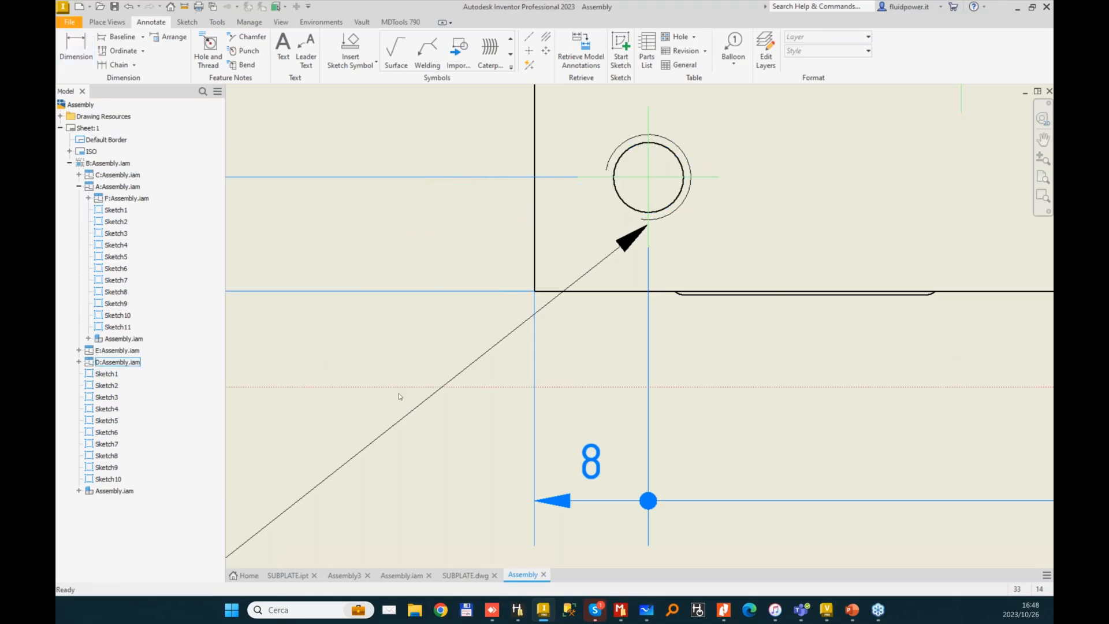
{"action": "scroll", "coordinate": [398, 396], "scroll_direction": "down", "scroll_amount": 6}
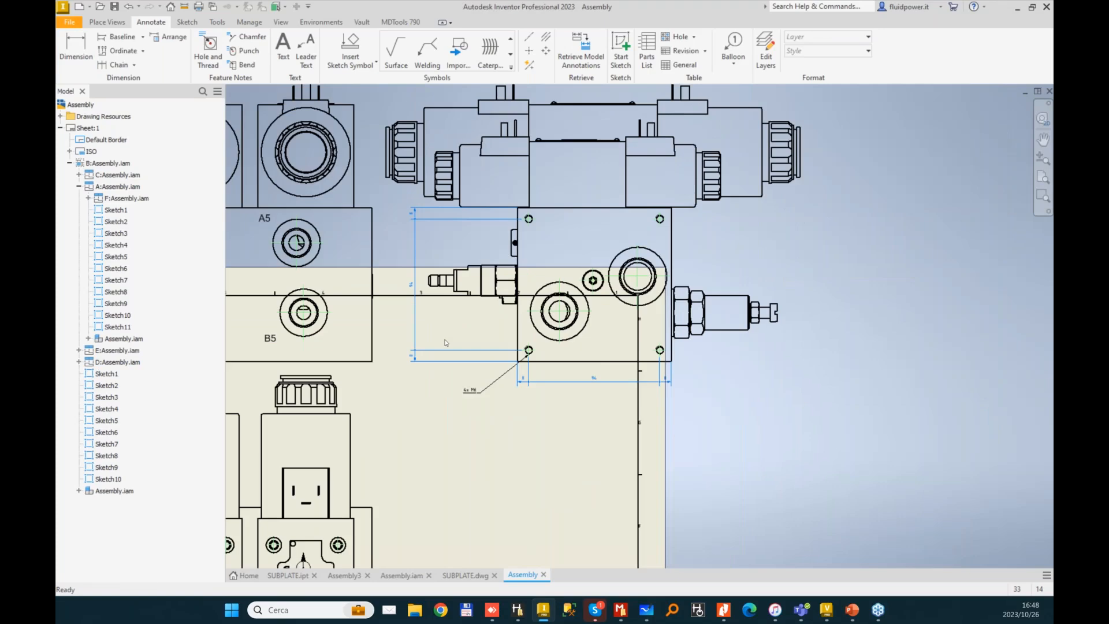
{"action": "scroll", "coordinate": [444, 342], "scroll_direction": "down", "scroll_amount": 4}
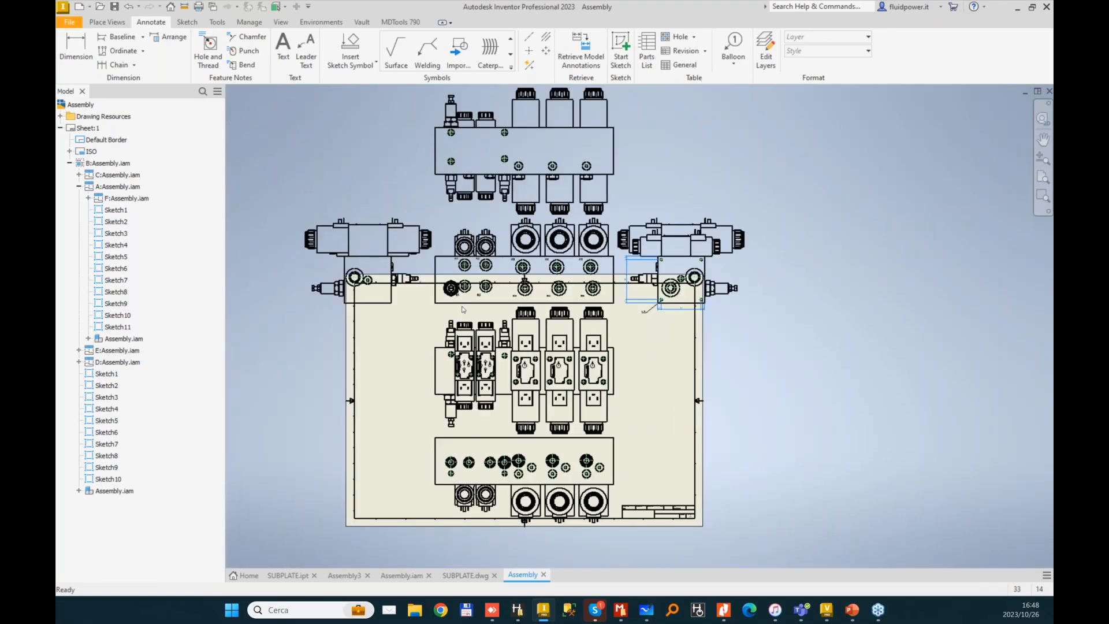
- In SUBPLATE.dwg, draw a vertical section line across the face 1 view through ports A and B of the second valve footprint
{"action": "left_click", "coordinate": [464, 575]}
{"action": "scroll", "coordinate": [809, 213], "scroll_direction": "down", "scroll_amount": 2}
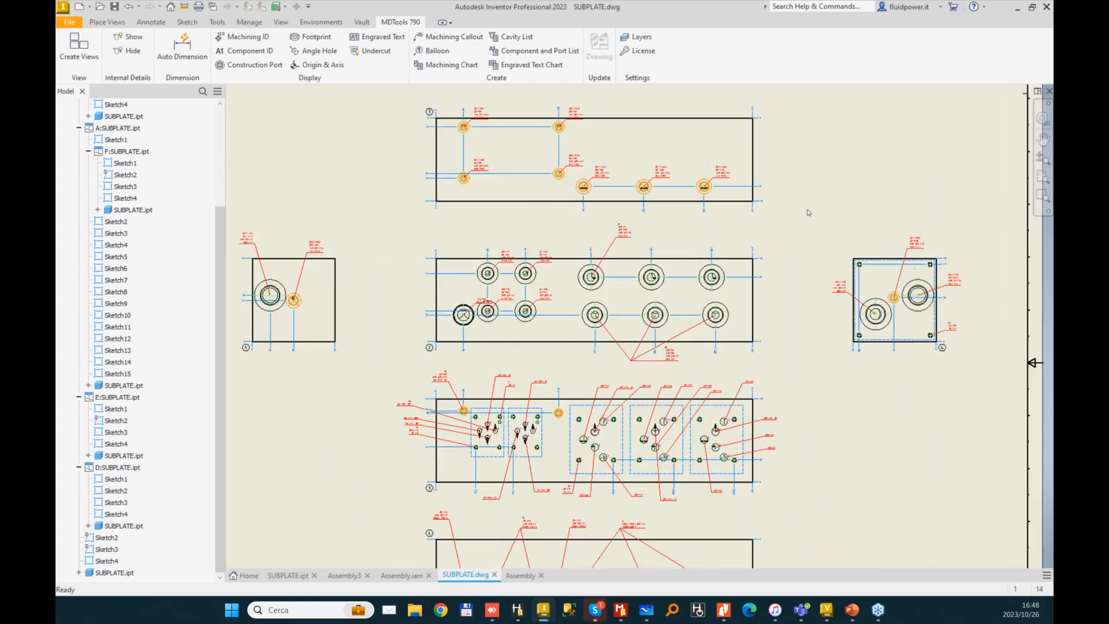
{"action": "key", "text": "Home"}
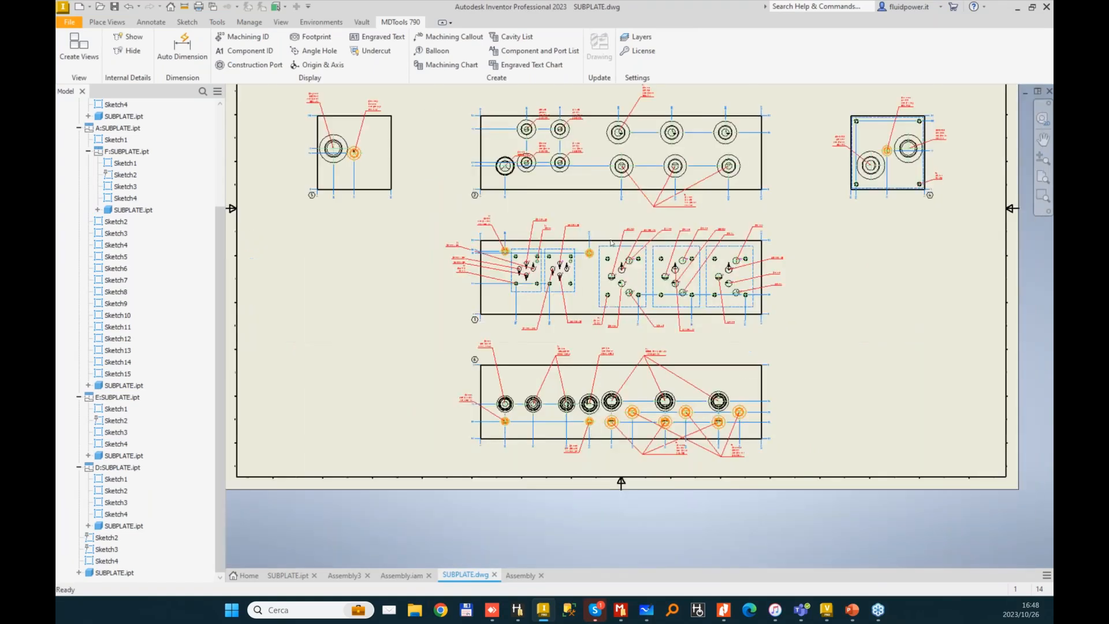
{"action": "scroll", "coordinate": [611, 243], "scroll_direction": "up", "scroll_amount": 2}
{"action": "left_click", "coordinate": [609, 208]}
{"action": "left_click", "coordinate": [107, 22]}
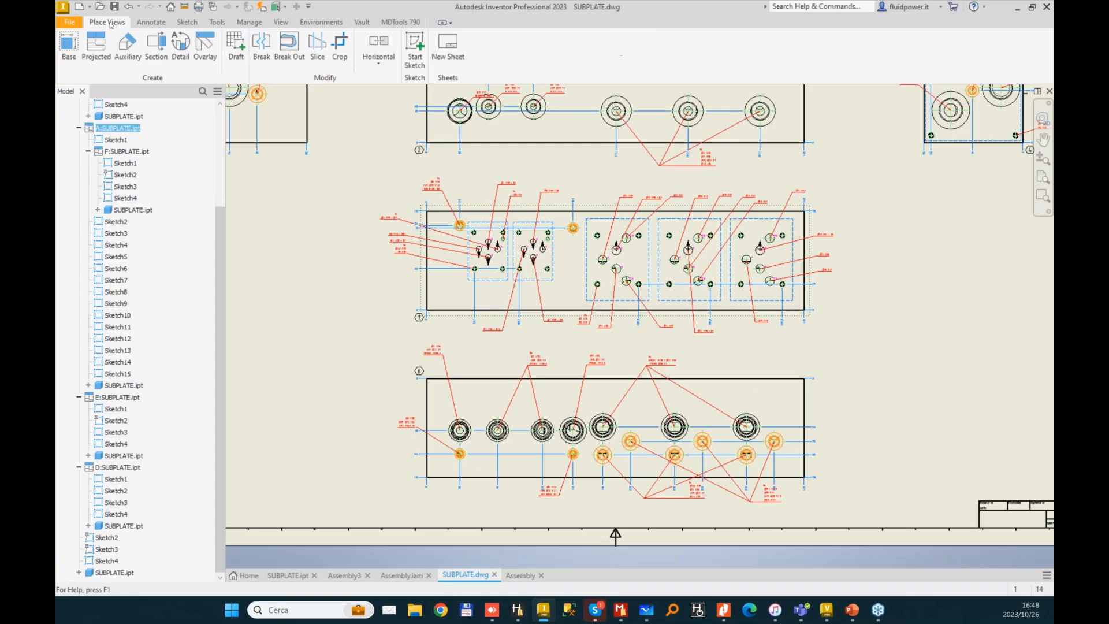
{"action": "left_click", "coordinate": [156, 45]}
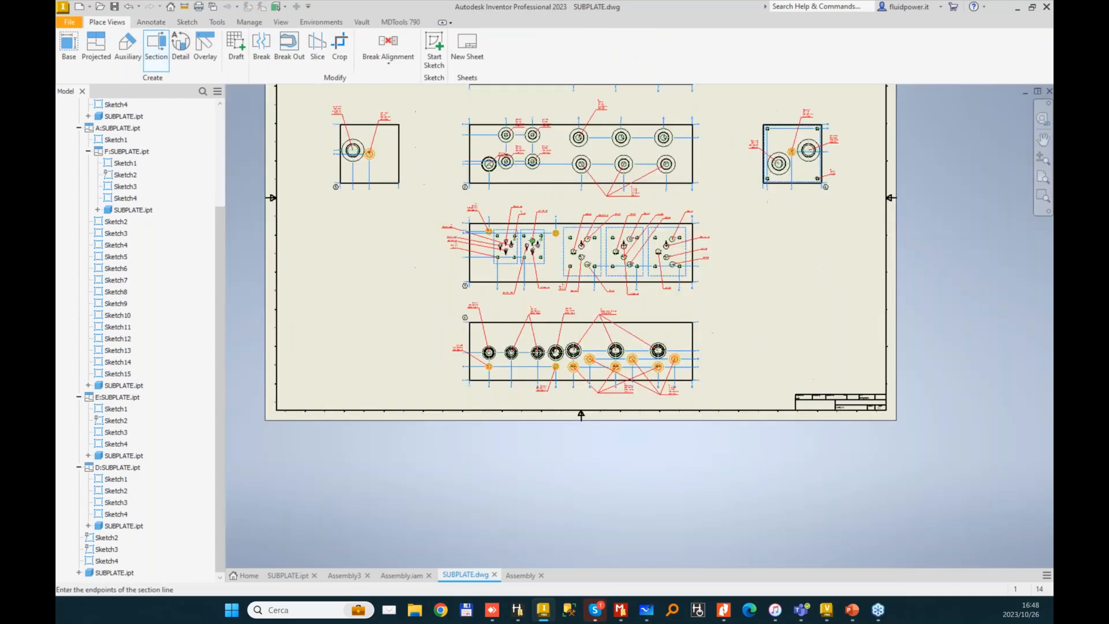
{"action": "scroll", "coordinate": [532, 240], "scroll_direction": "up", "scroll_amount": 4}
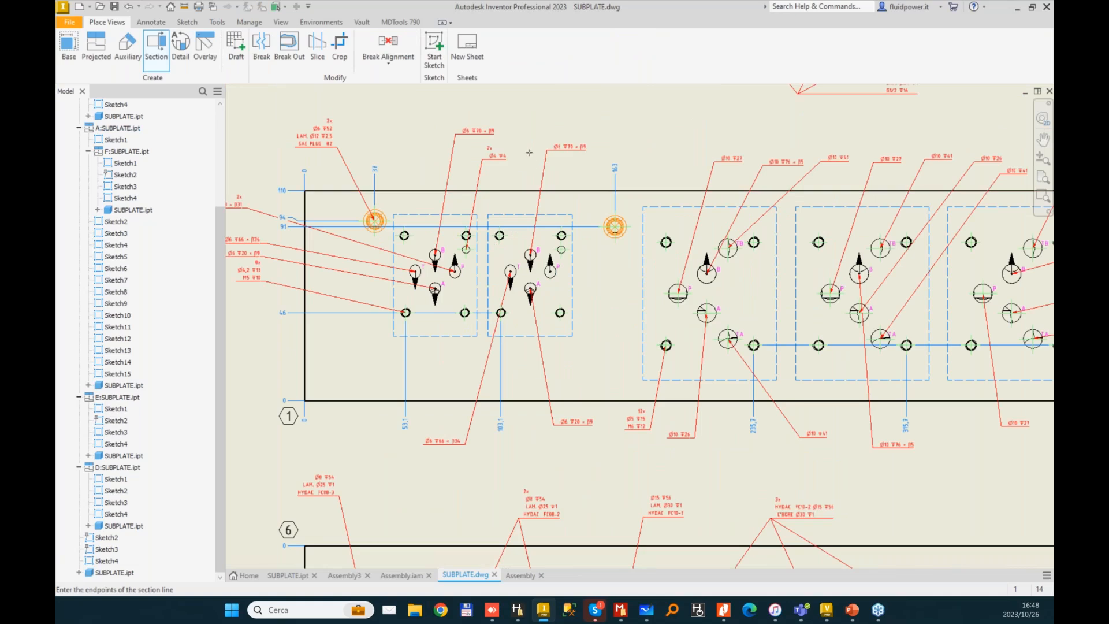
{"action": "left_click", "coordinate": [532, 149]}
{"action": "left_click", "coordinate": [532, 433]}
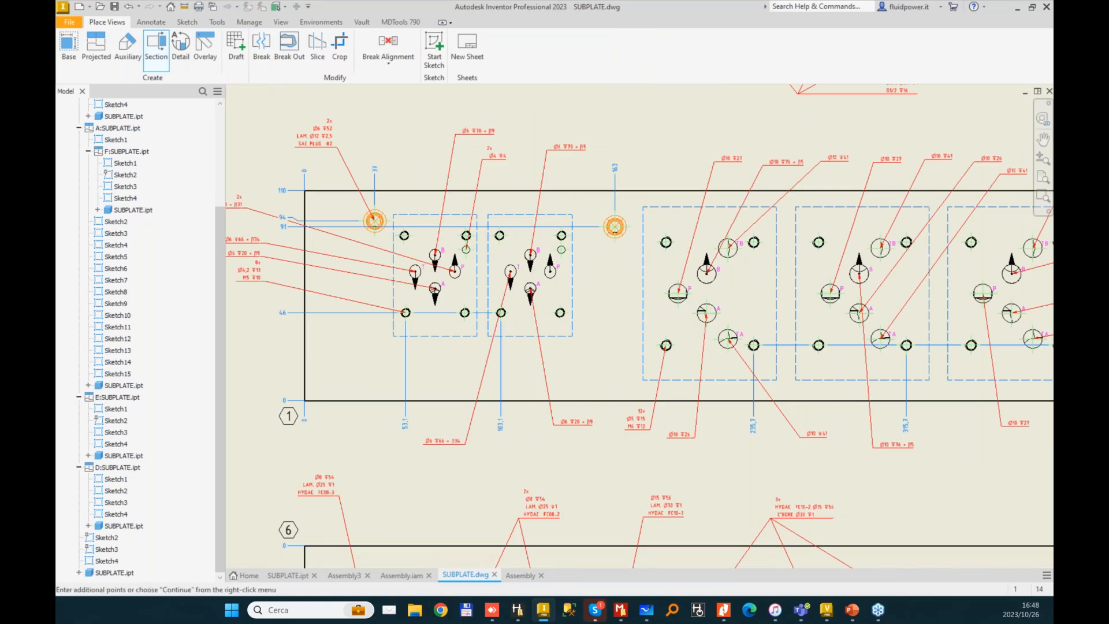
- Place section view A at 1:1 scale and full depth, to the right of the face 1 view
{"action": "right_click", "coordinate": [586, 332]}
{"action": "left_click", "coordinate": [598, 358]}
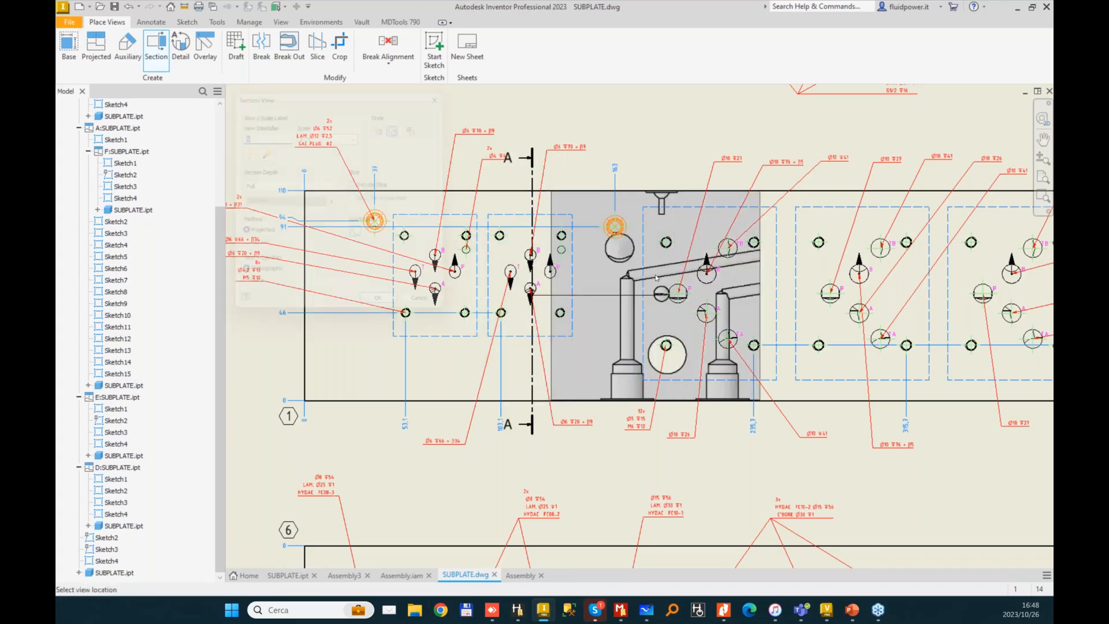
{"action": "middle_click_drag", "start_coordinate": [970, 303], "coordinate": [517, 324]}
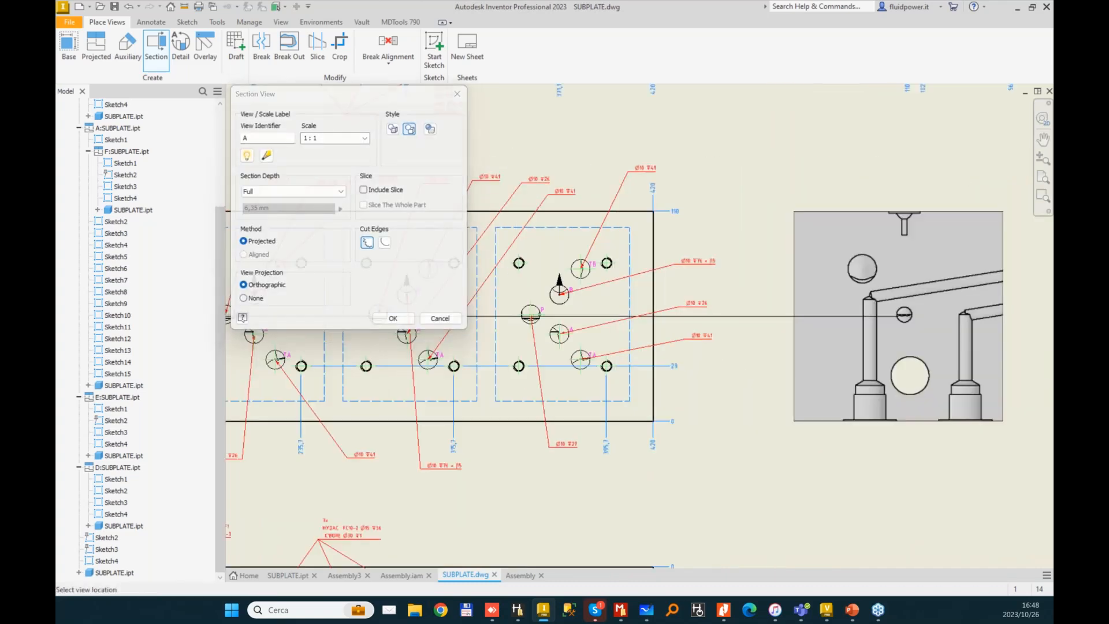
{"action": "left_click", "coordinate": [898, 315]}
- Shift section line A-A sideways so it passes through the centres of ports A and B on the second valve footprint
{"action": "mouse_move", "coordinate": [266, 253]}
{"action": "middle_mouse_down"}
{"action": "mouse_move", "coordinate": [358, 254]}
{"action": "mouse_move", "coordinate": [457, 236]}
{"action": "mouse_move", "coordinate": [441, 219]}
{"action": "mouse_move", "coordinate": [520, 214]}
{"action": "middle_mouse_up"}
{"action": "scroll", "coordinate": [401, 242], "scroll_direction": "down", "scroll_amount": 5}
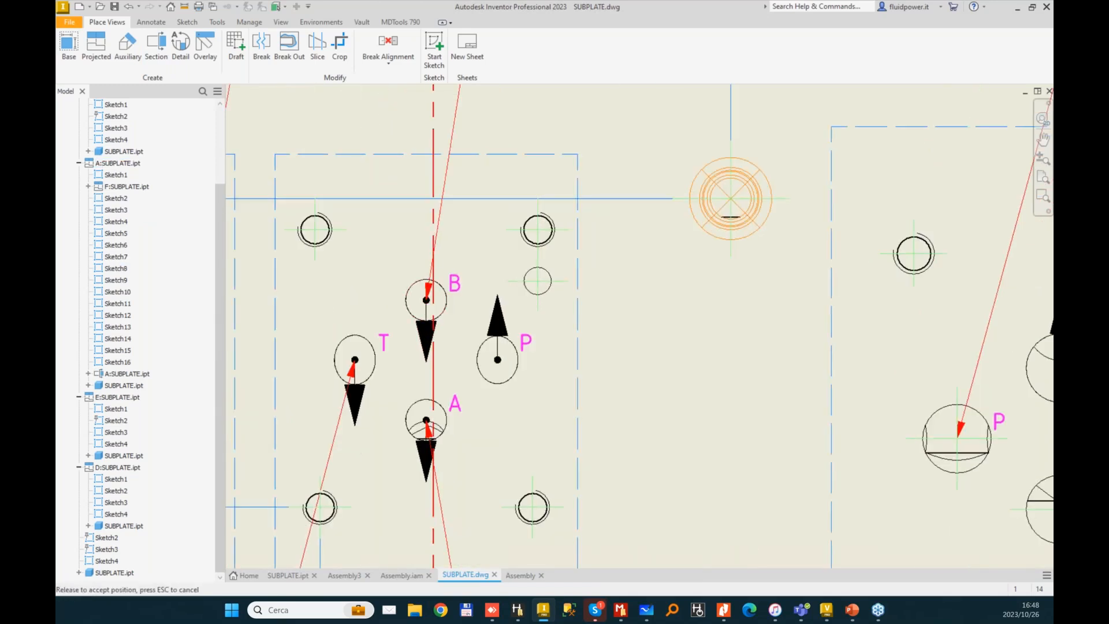
{"action": "scroll", "coordinate": [430, 298], "scroll_direction": "up", "scroll_amount": 3}
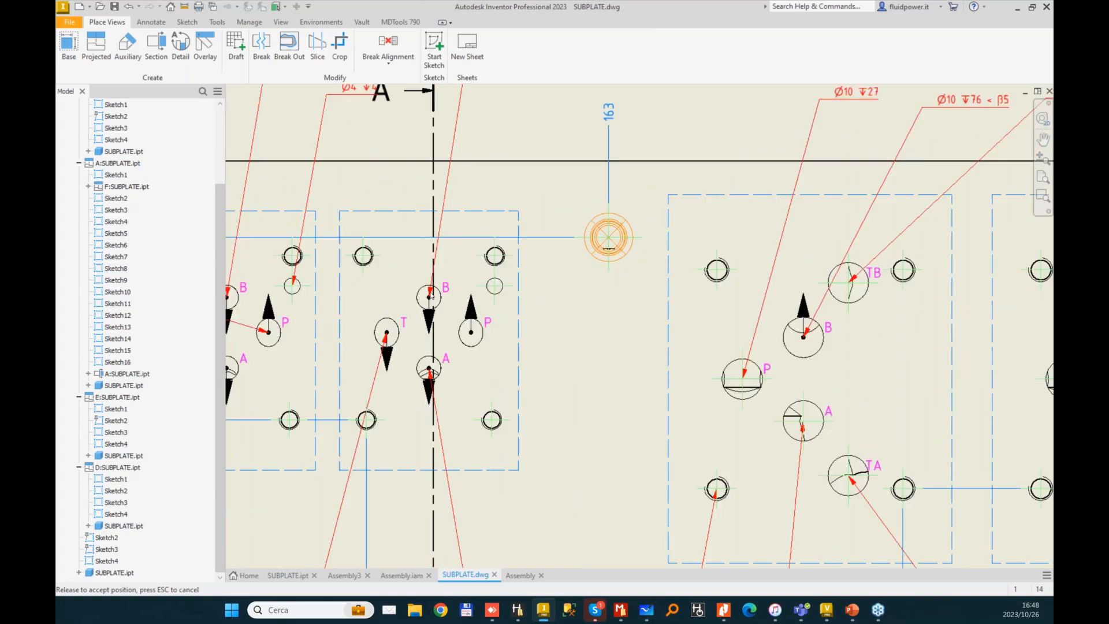
{"action": "scroll", "coordinate": [430, 298], "scroll_direction": "up", "scroll_amount": 2}
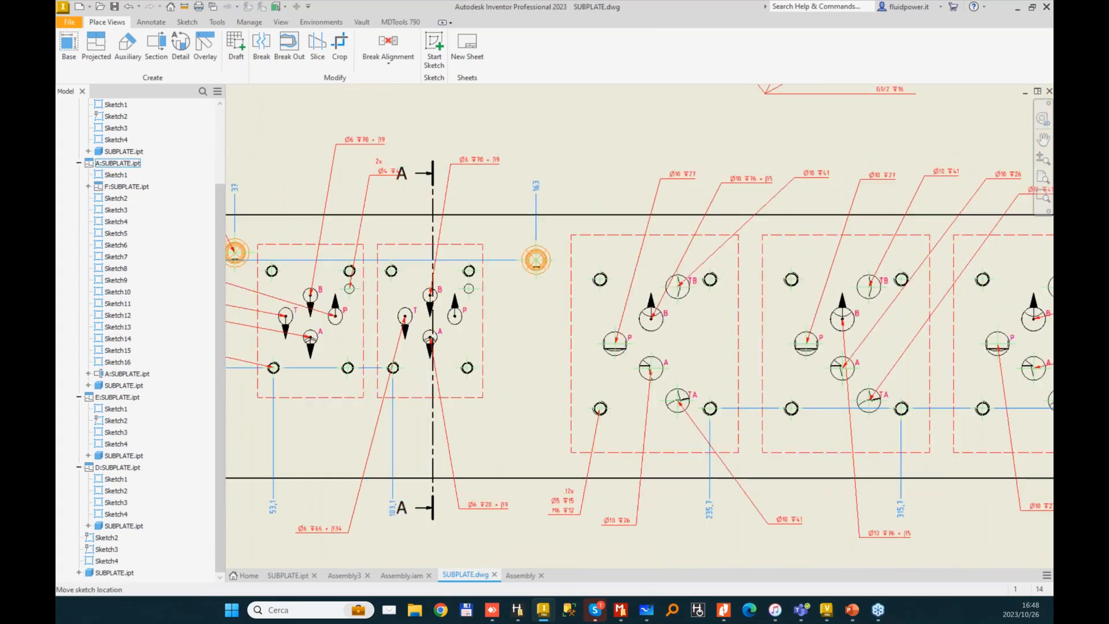
{"action": "scroll", "coordinate": [487, 255], "scroll_direction": "up", "scroll_amount": 2}
{"action": "scroll", "coordinate": [478, 414], "scroll_direction": "down", "scroll_amount": 6}
{"action": "left_click_drag", "start_coordinate": [478, 413], "coordinate": [474, 405]}
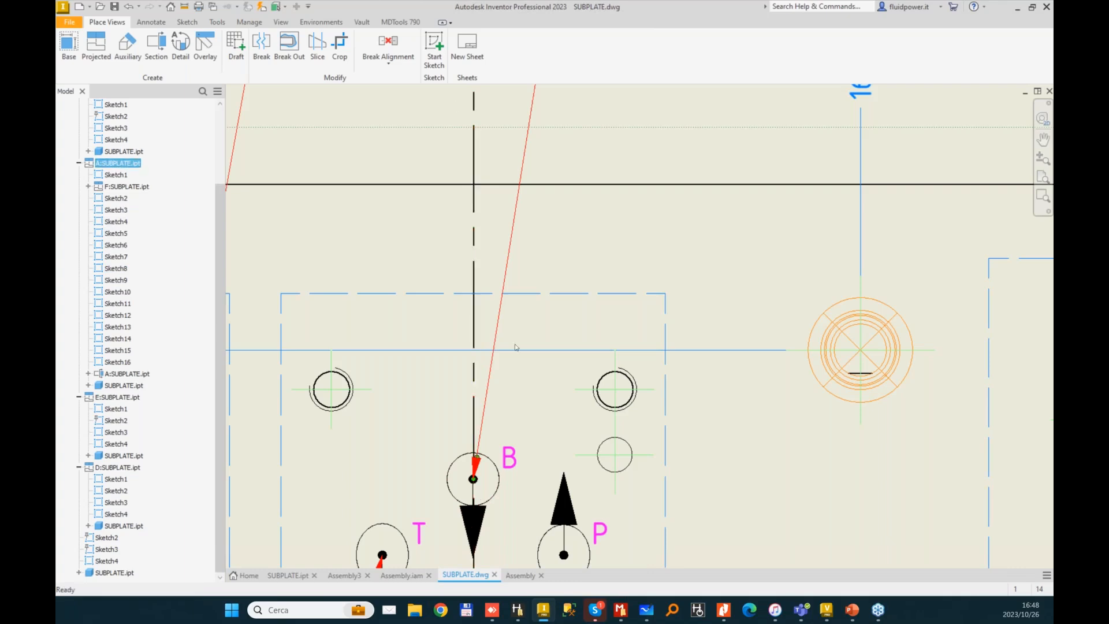
- Check section line A-A through the second valve footprint's ports and review section view A-A within the full drawing sheet
{"action": "scroll", "coordinate": [514, 344], "scroll_direction": "up", "scroll_amount": 4}
{"action": "middle_click_drag", "start_coordinate": [514, 204], "coordinate": [530, 111]}
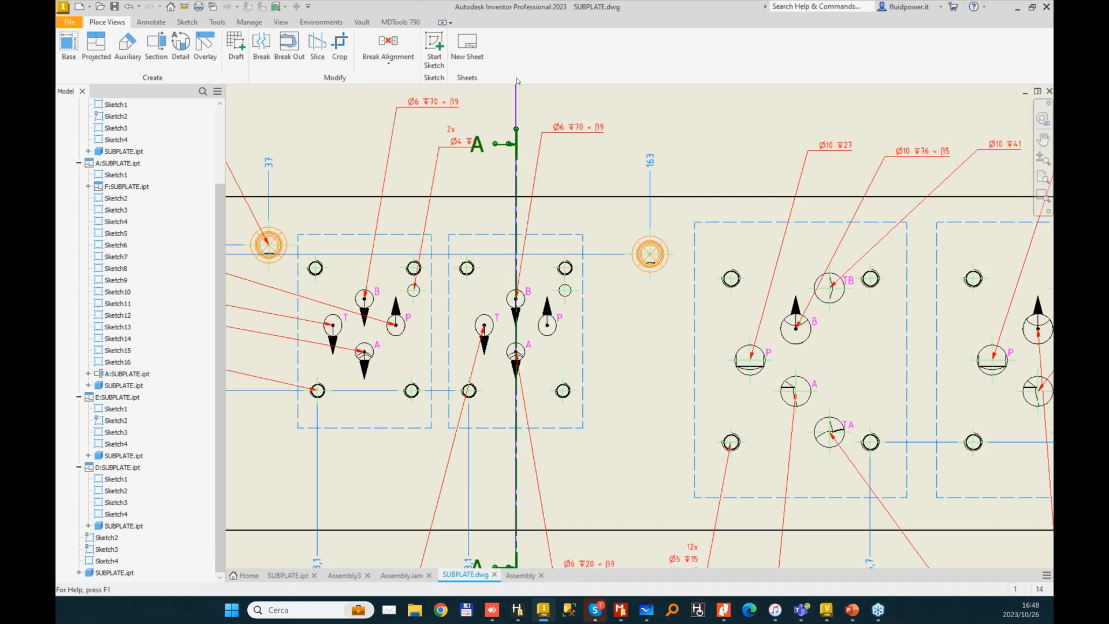
{"action": "scroll", "coordinate": [654, 113], "scroll_direction": "up", "scroll_amount": 2}
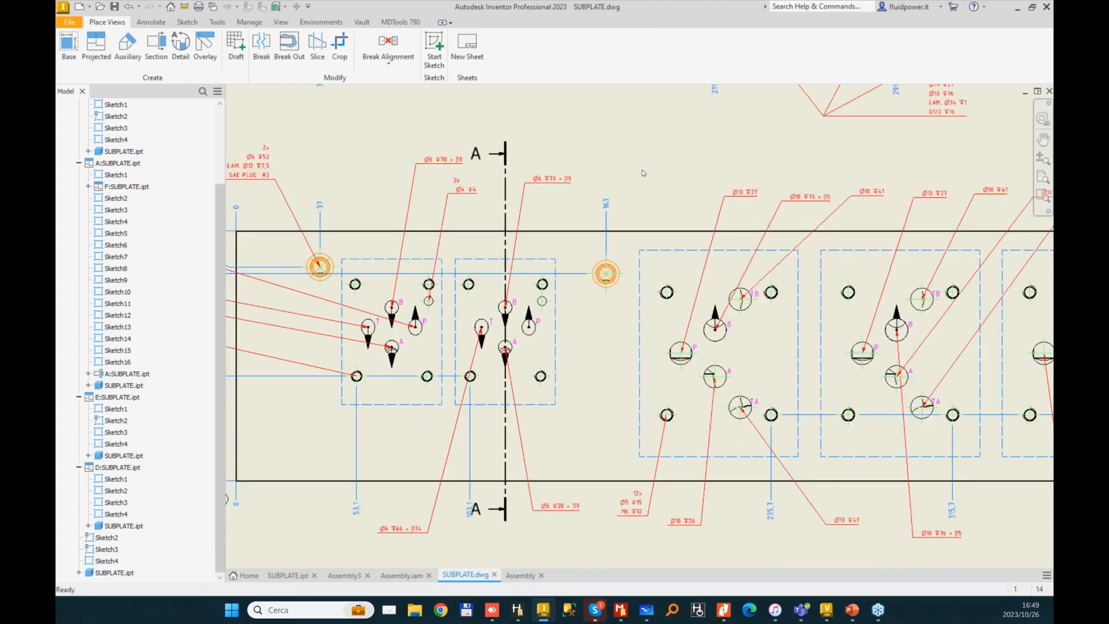
{"action": "scroll", "coordinate": [615, 119], "scroll_direction": "up", "scroll_amount": 1}
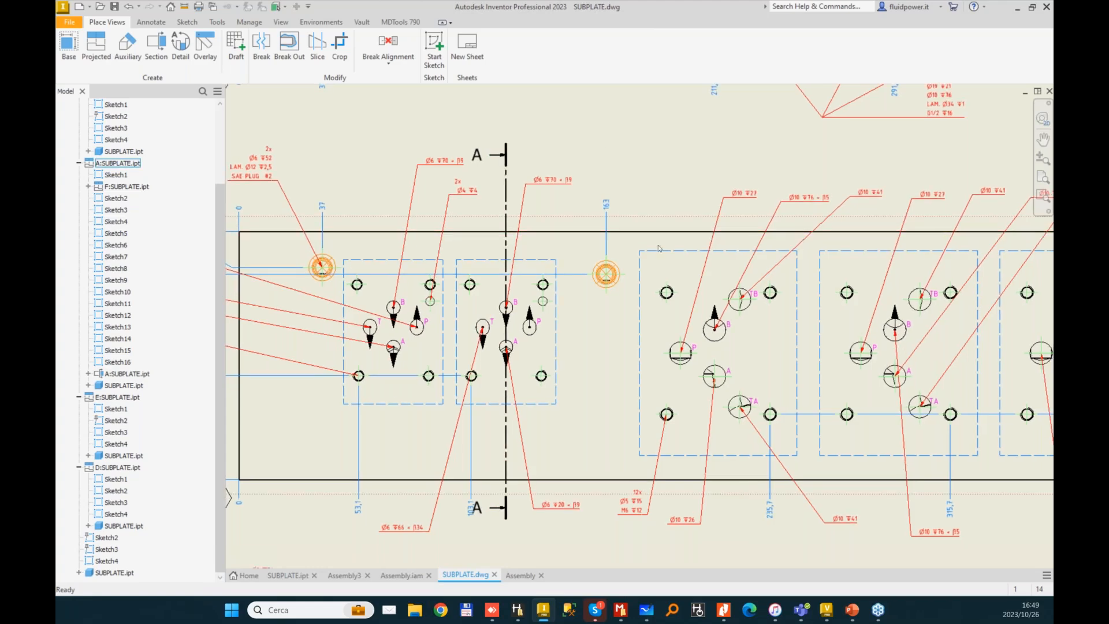
{"action": "scroll", "coordinate": [659, 249], "scroll_direction": "up", "scroll_amount": 5}
{"action": "scroll", "coordinate": [659, 248], "scroll_direction": "up", "scroll_amount": 2}
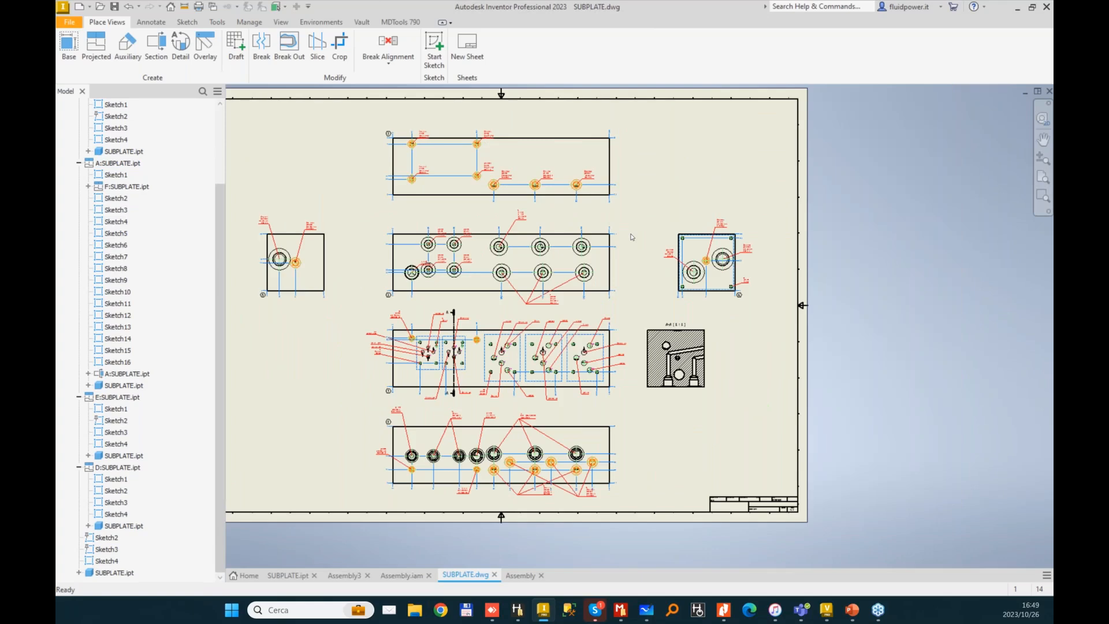
{"action": "scroll", "coordinate": [555, 325], "scroll_direction": "down", "scroll_amount": 3}
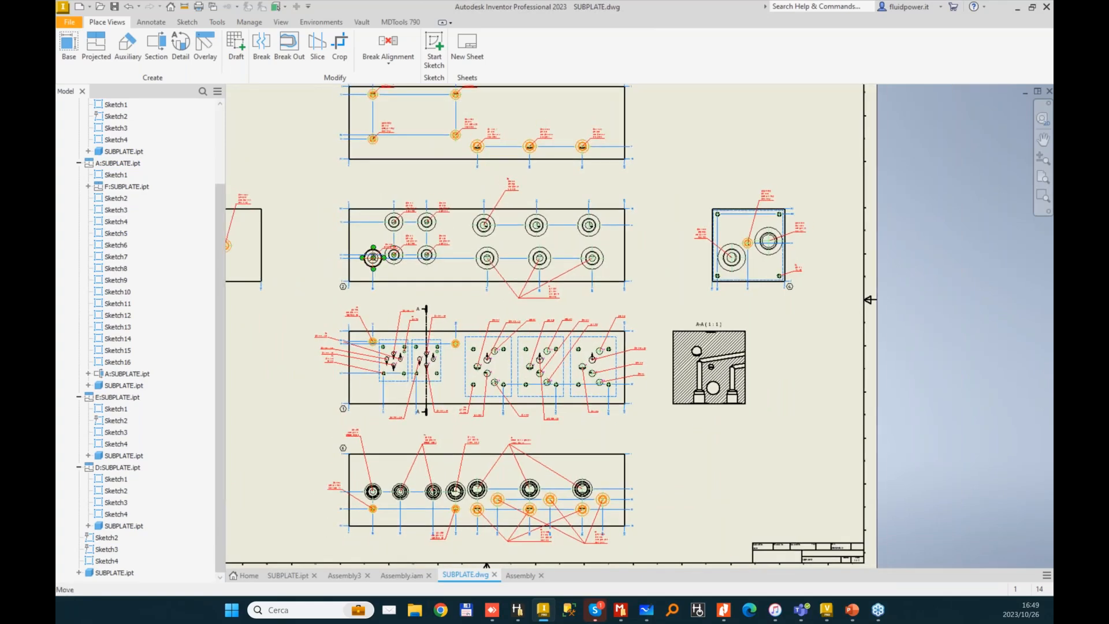
- Switch to the SUBPLATE.ipt model and inspect its internal cavities and nets from the front and slightly above
{"action": "left_click", "coordinate": [288, 578]}
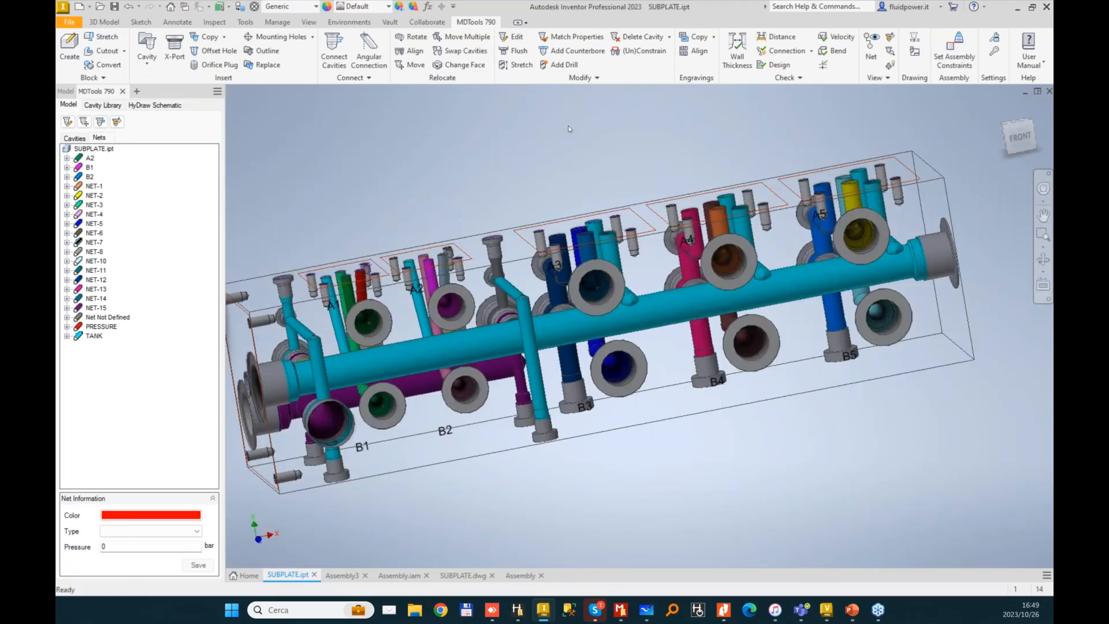
{"action": "middle_click_drag", "start_coordinate": [568, 129], "coordinate": [542, 140], "text": "shift"}
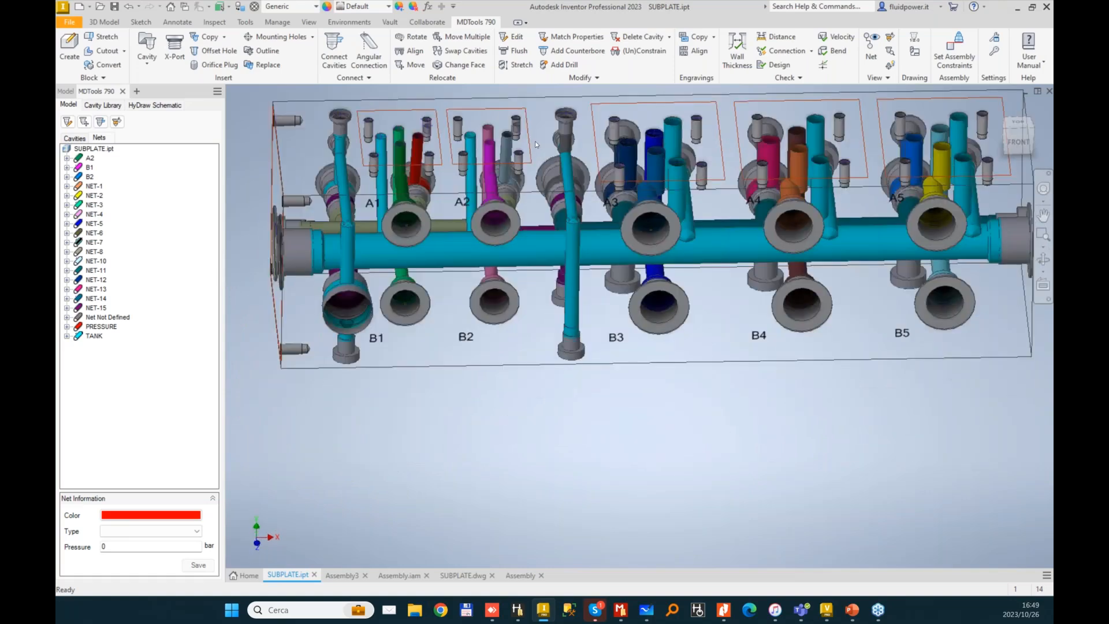